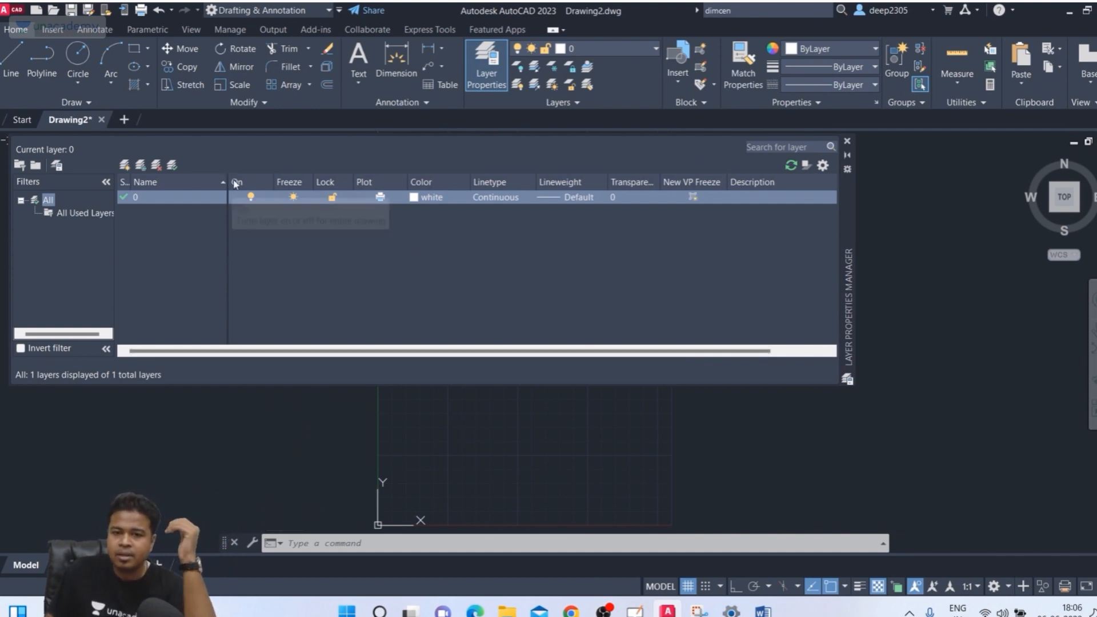
Adjust the layer list's column widths, narrowing the On and Plot columns and widening Transparency to show its full heading
click(274, 182)
drag(274, 182, 310, 182)
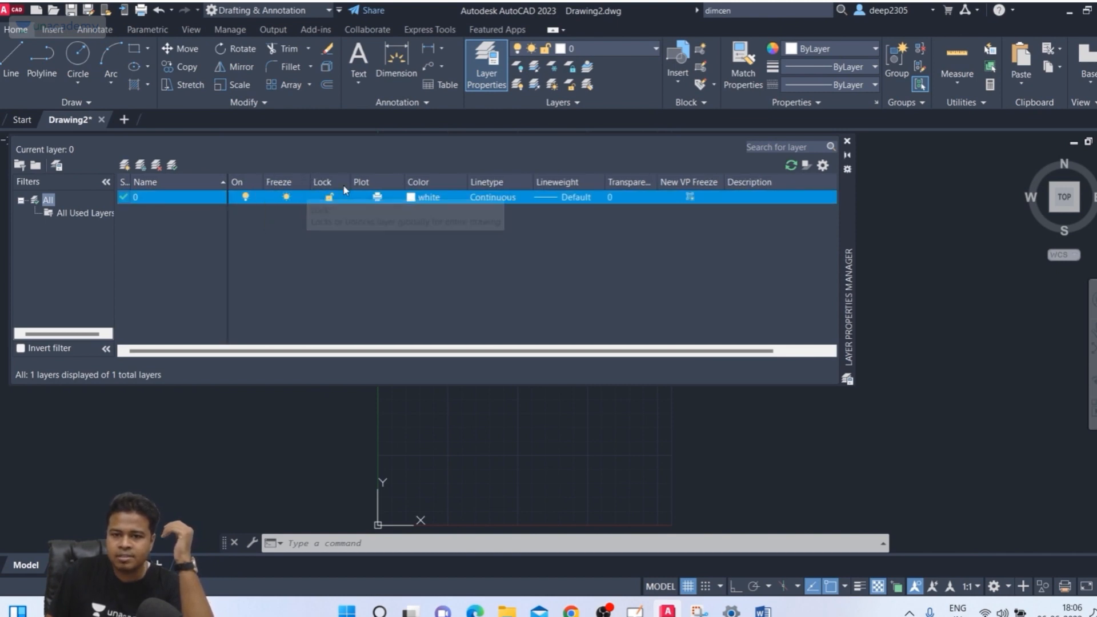
drag(401, 181, 429, 181)
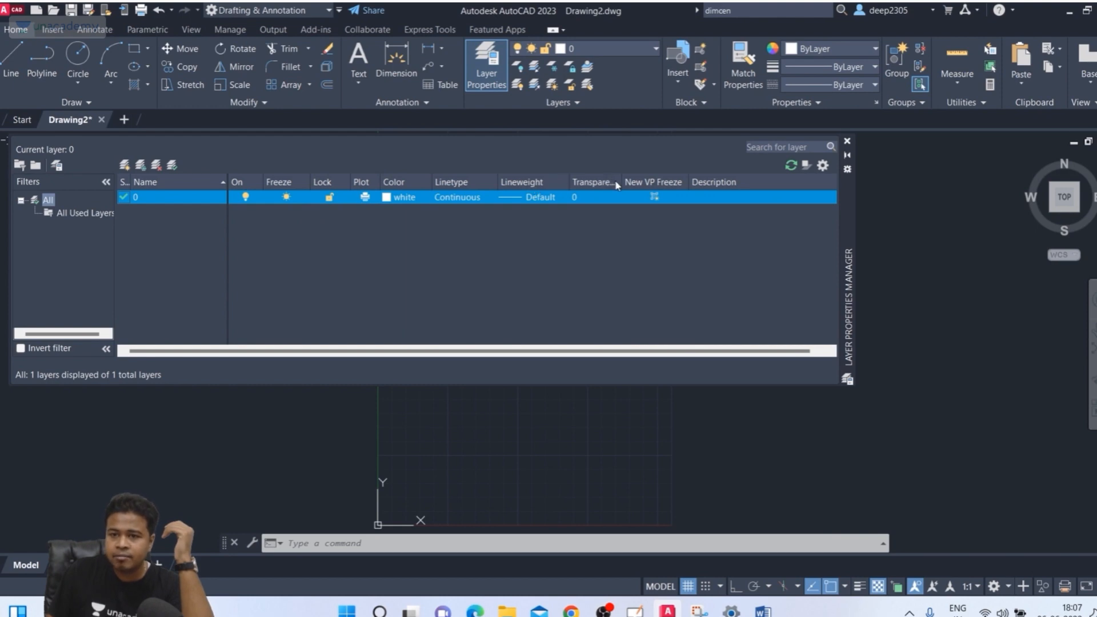
drag(620, 181, 644, 181)
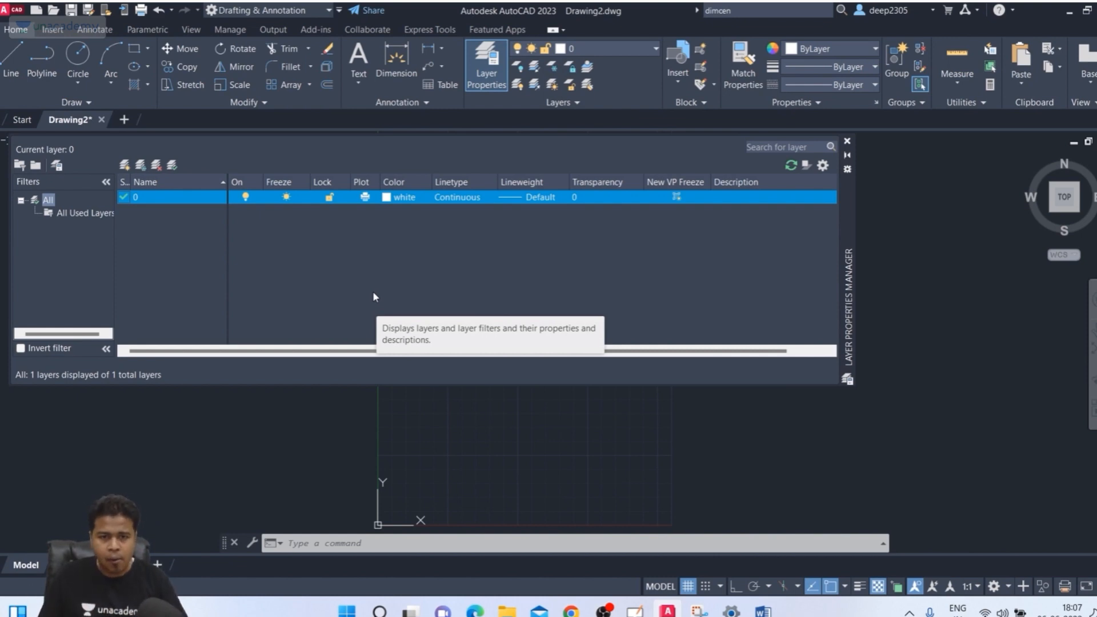
Create a new layer named "continue red"
click(123, 166)
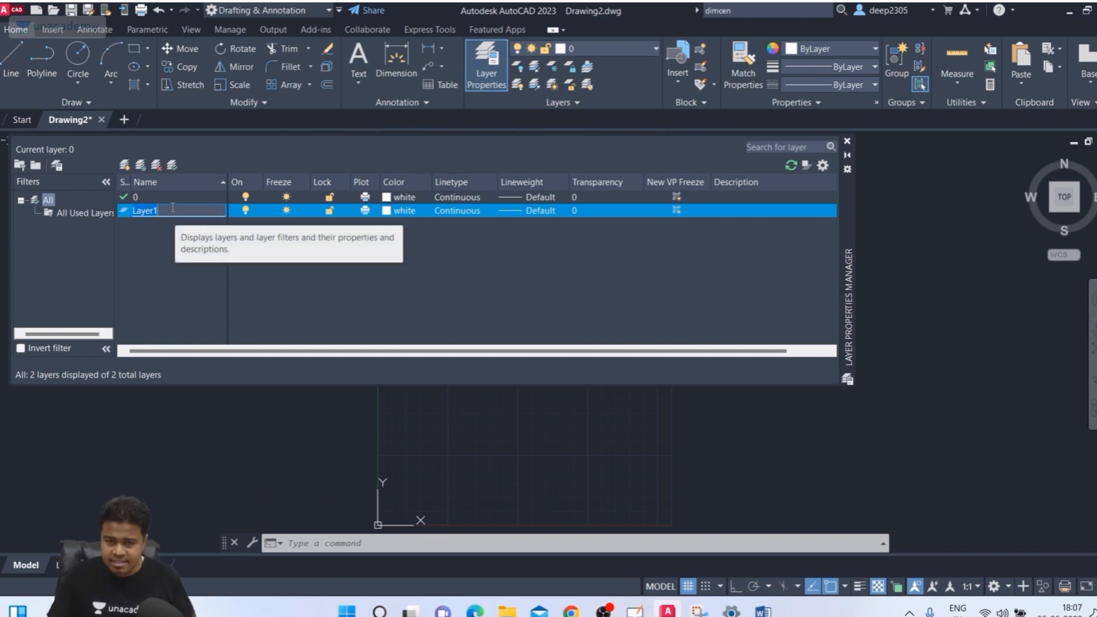
text(continue)
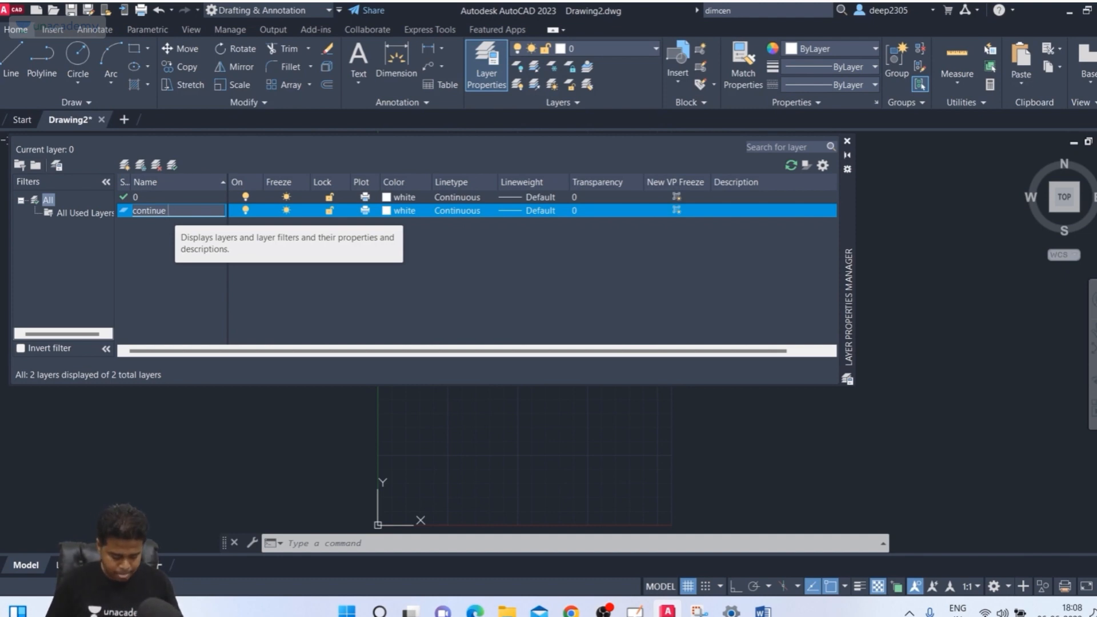
text(d)
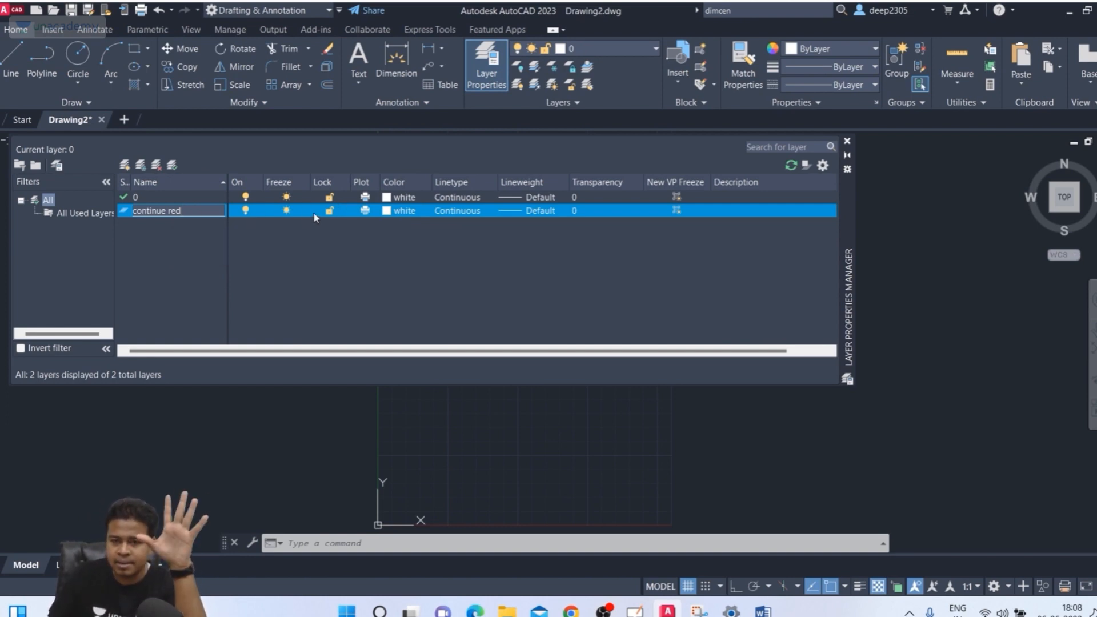
Set the "continue red" layer's colour to red, index 10, and its linetype to Continuous
click(403, 211)
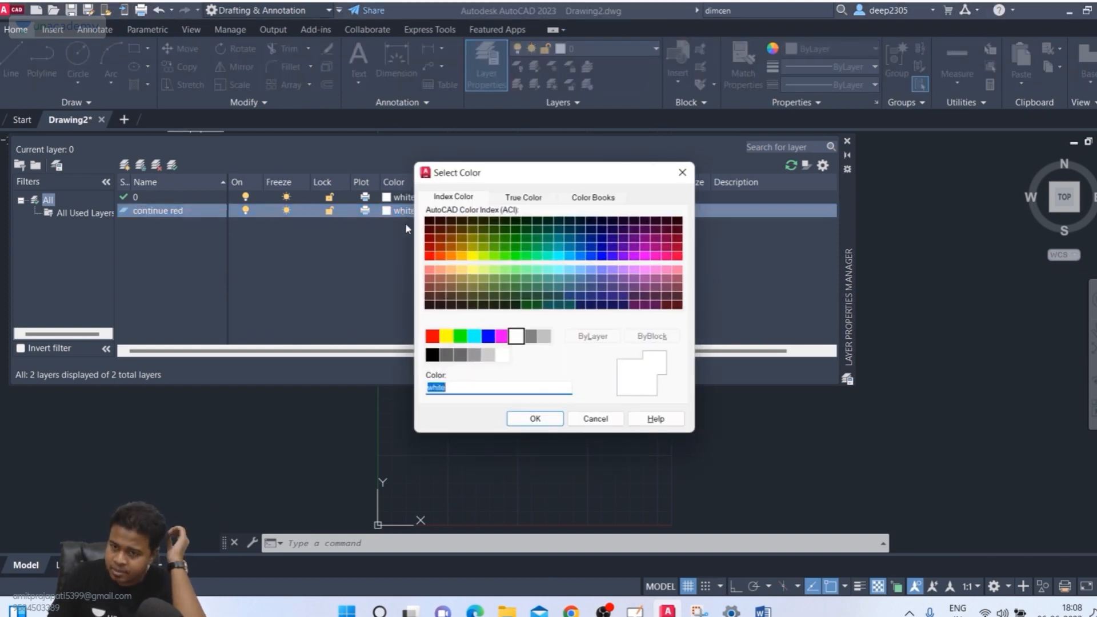
click(430, 257)
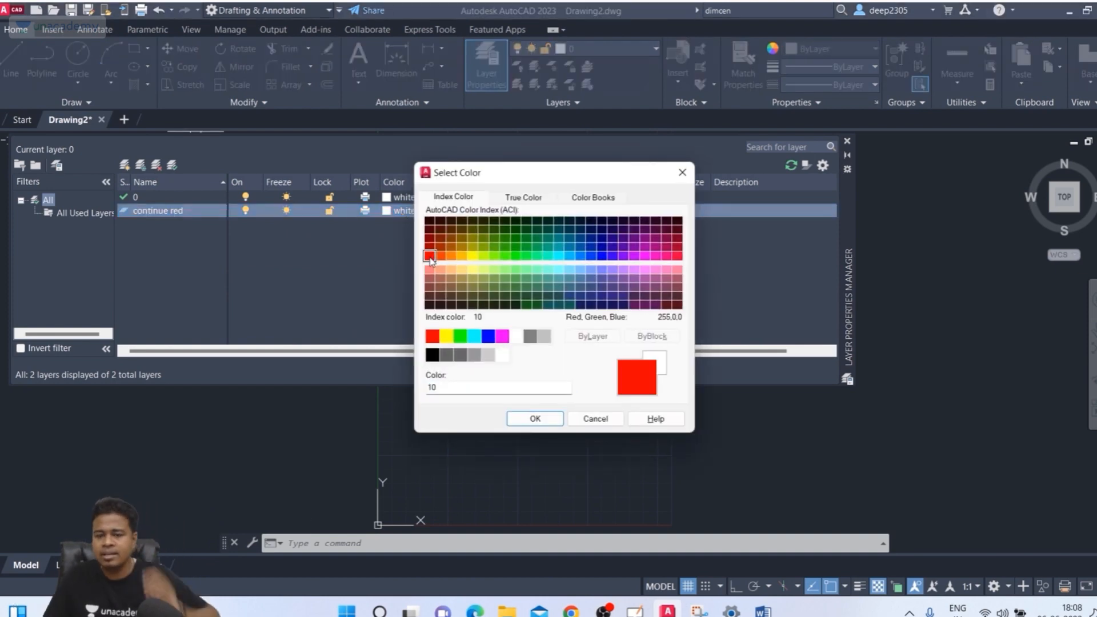
double_click(443, 389)
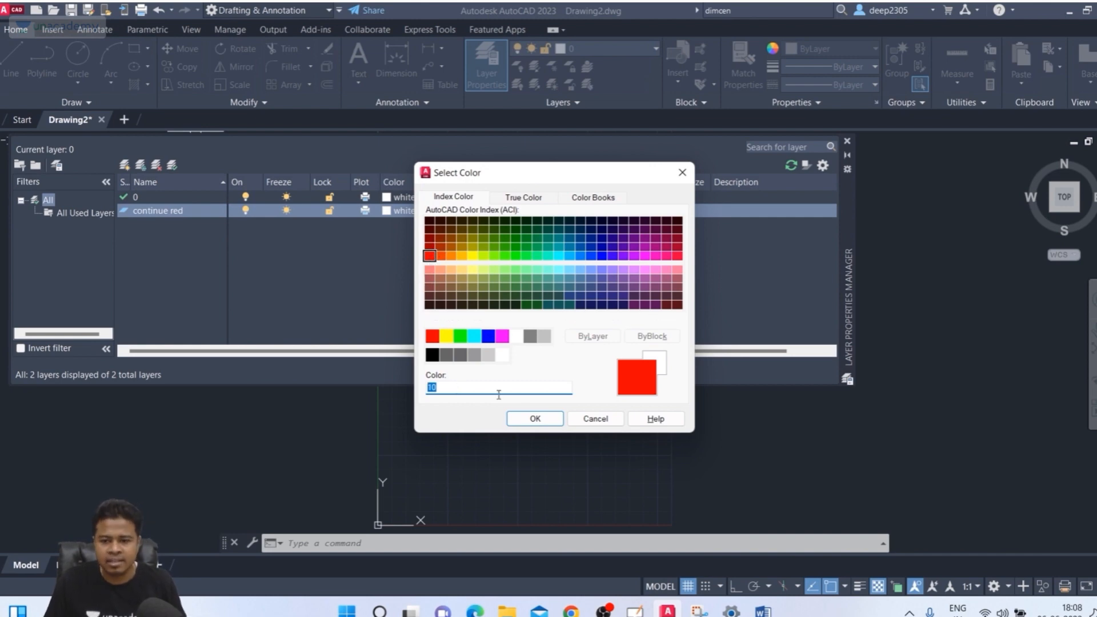
click(534, 418)
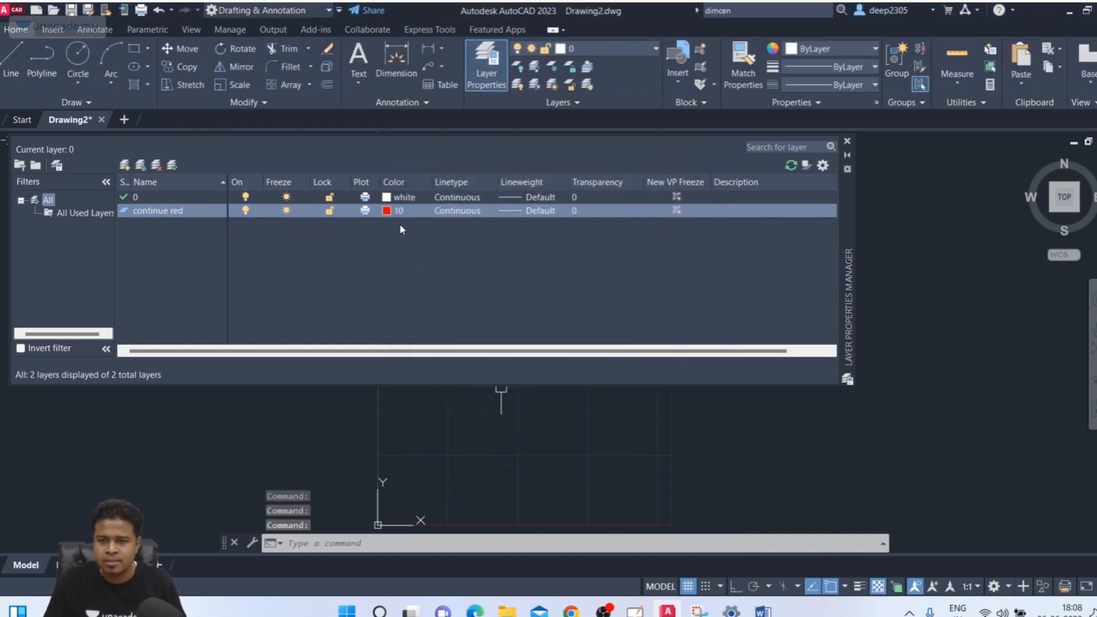
click(458, 211)
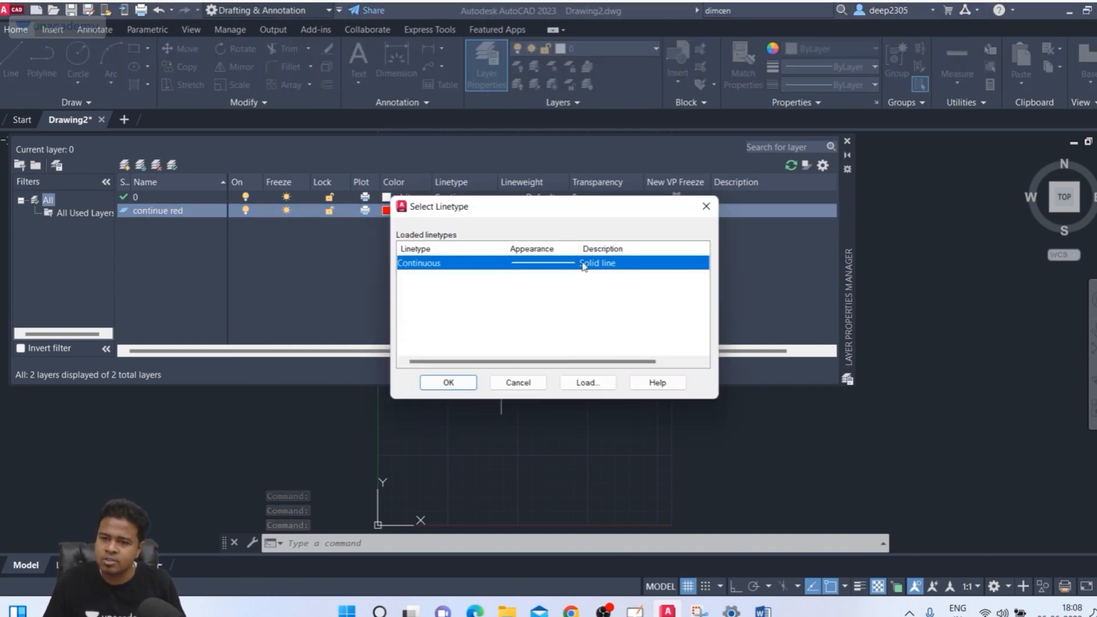
click(449, 383)
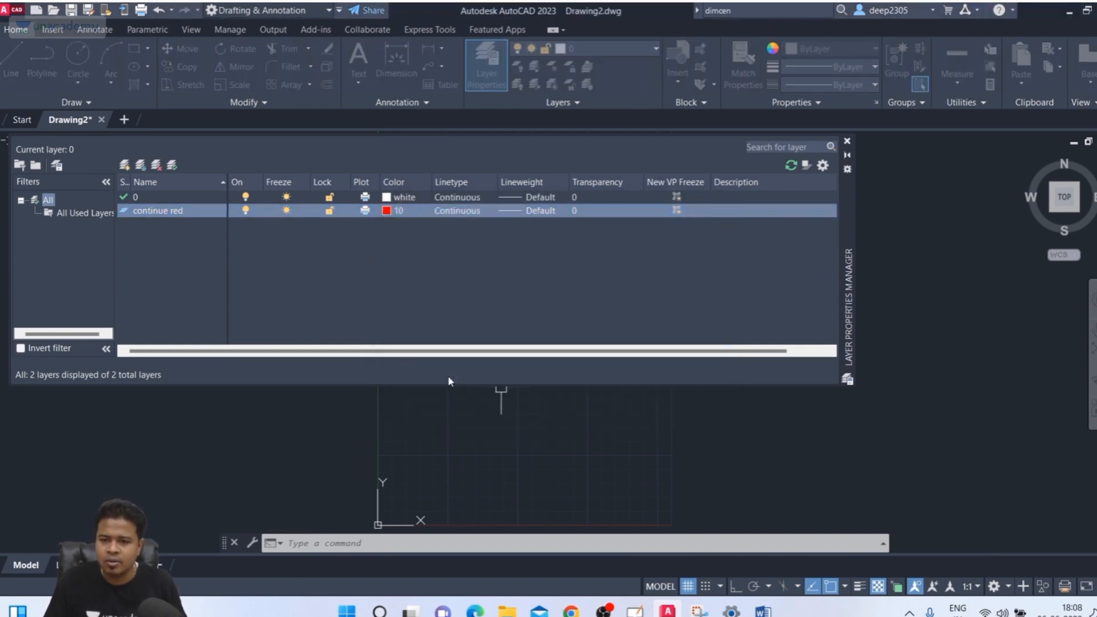
Set the "continue red" layer's lineweight to 0.30 mm and accept a transparency of 0
click(542, 210)
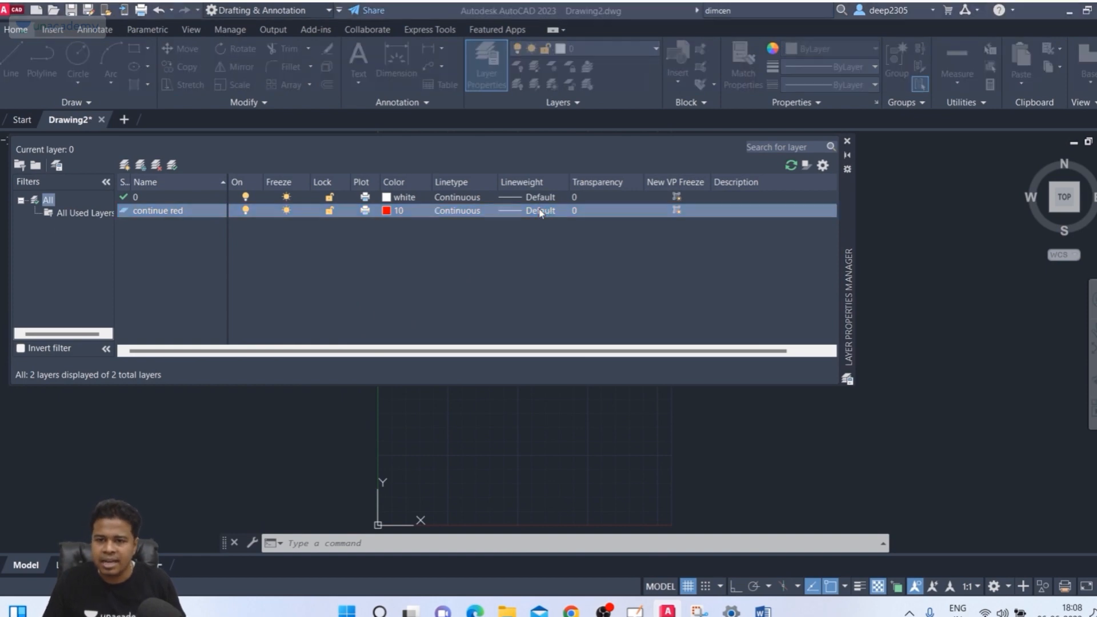
scroll(537, 289, down, 1)
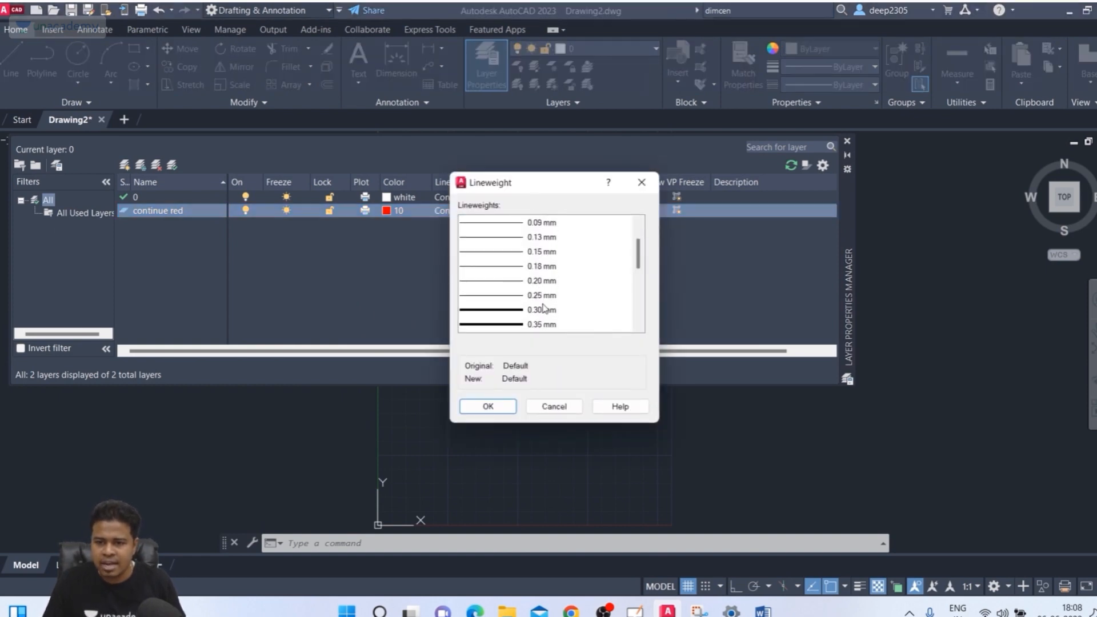
click(525, 313)
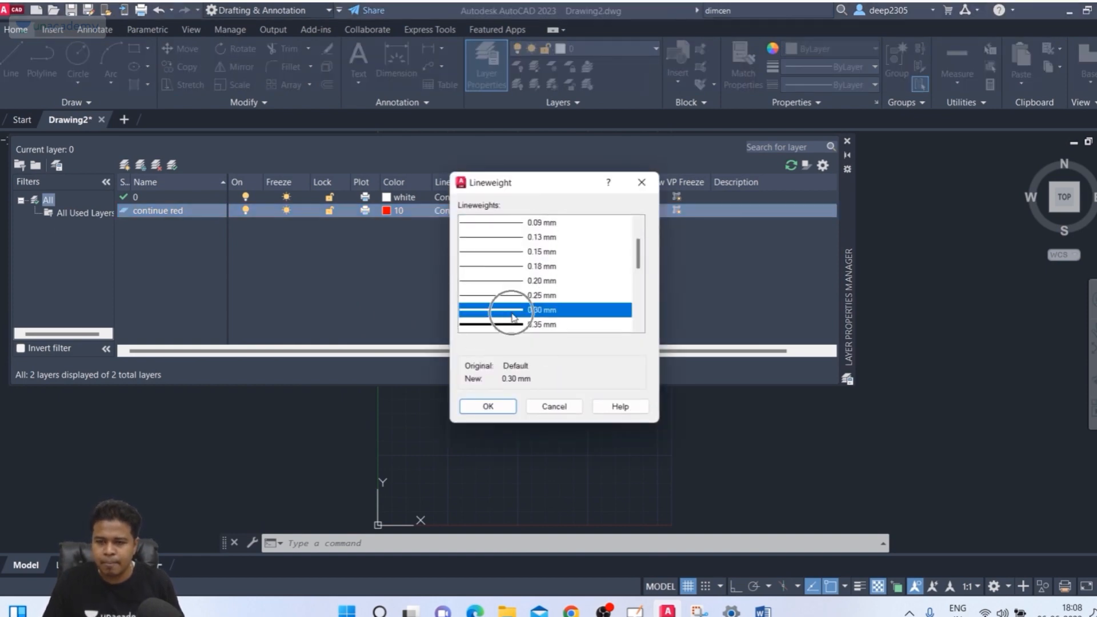
click(500, 405)
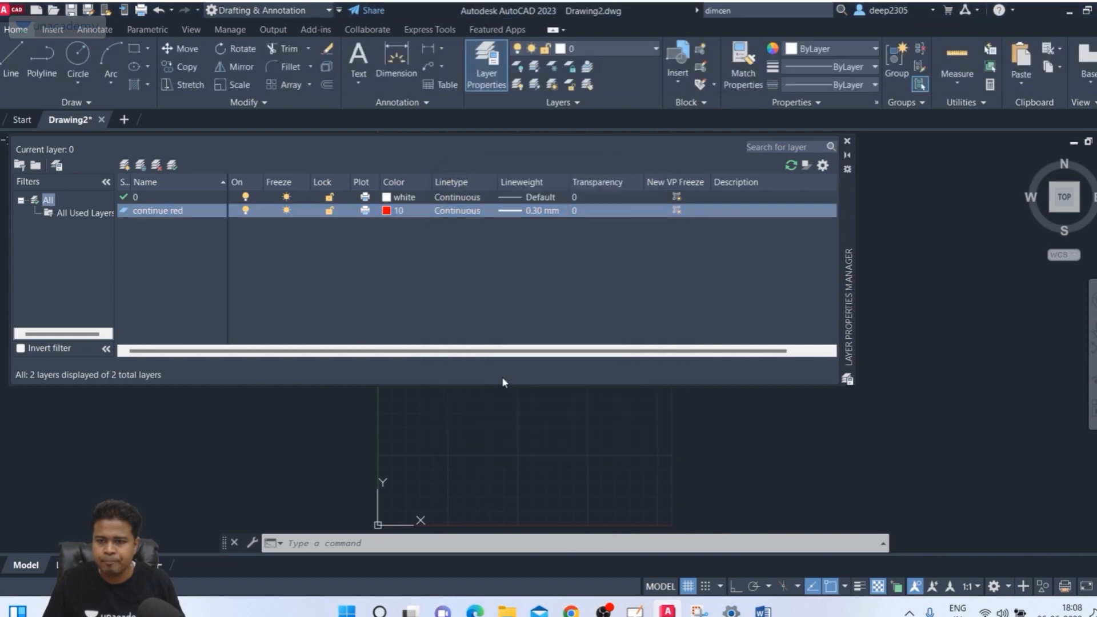
click(576, 211)
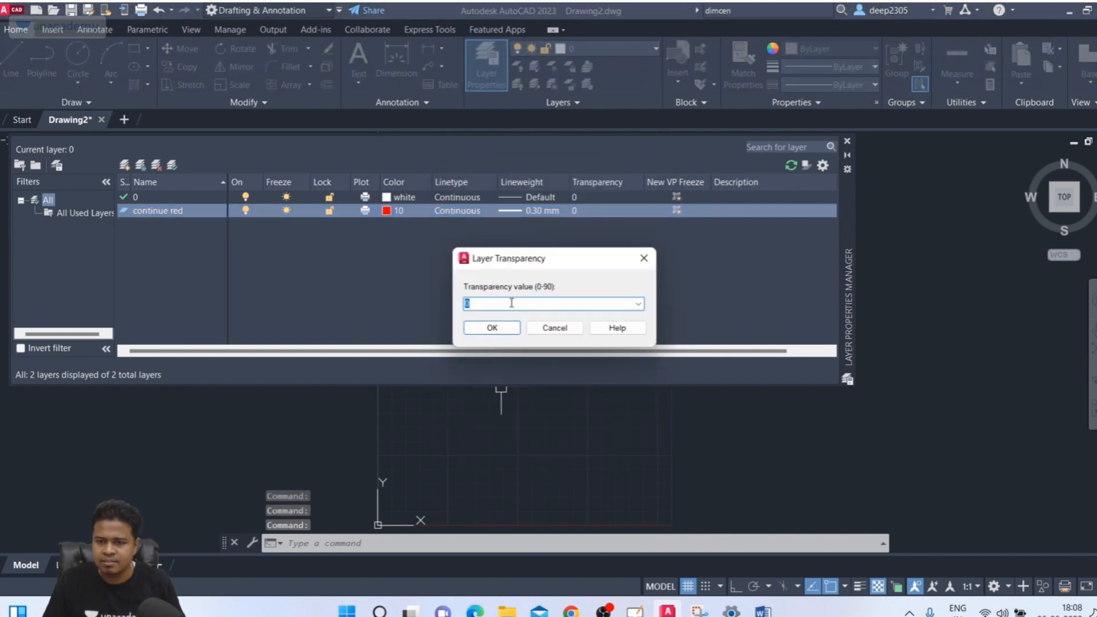
click(505, 334)
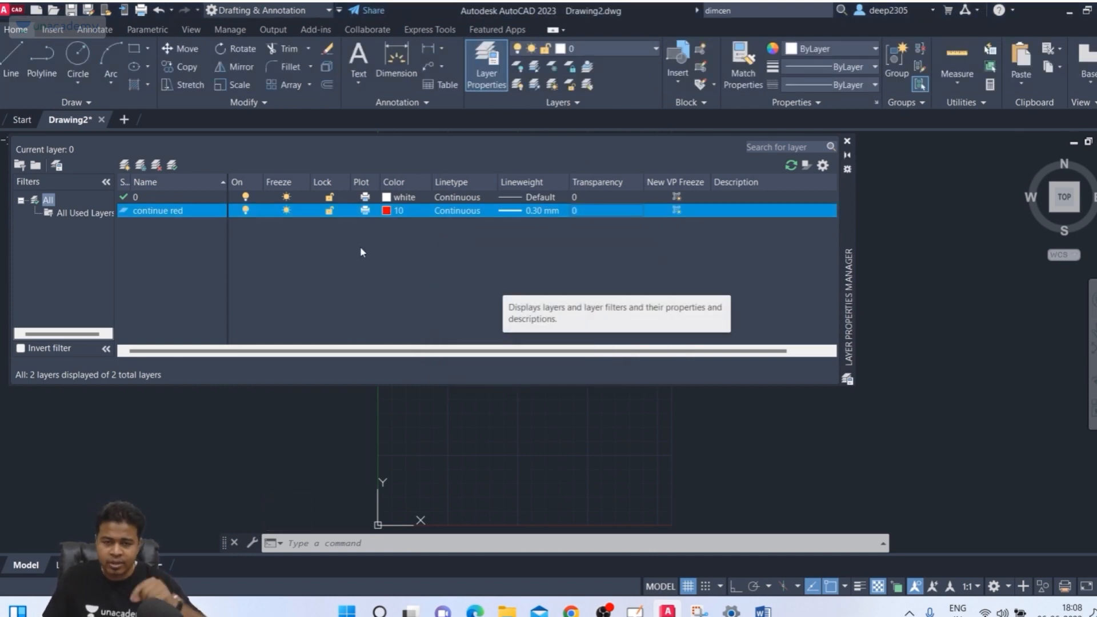
Create another new layer named "continue green"
click(125, 166)
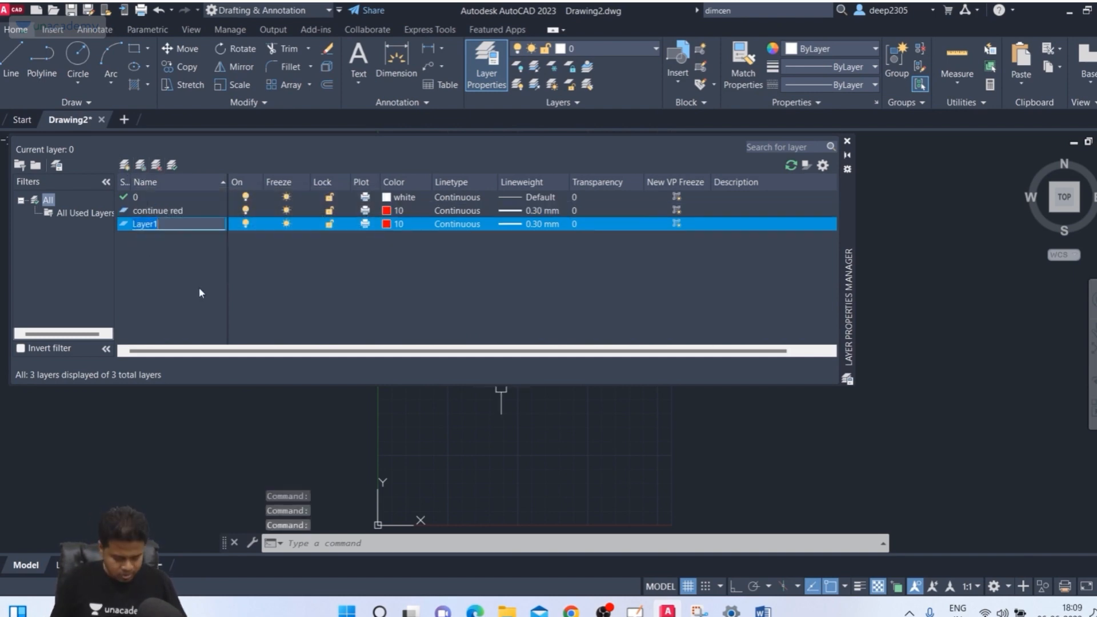
text(ntinue)
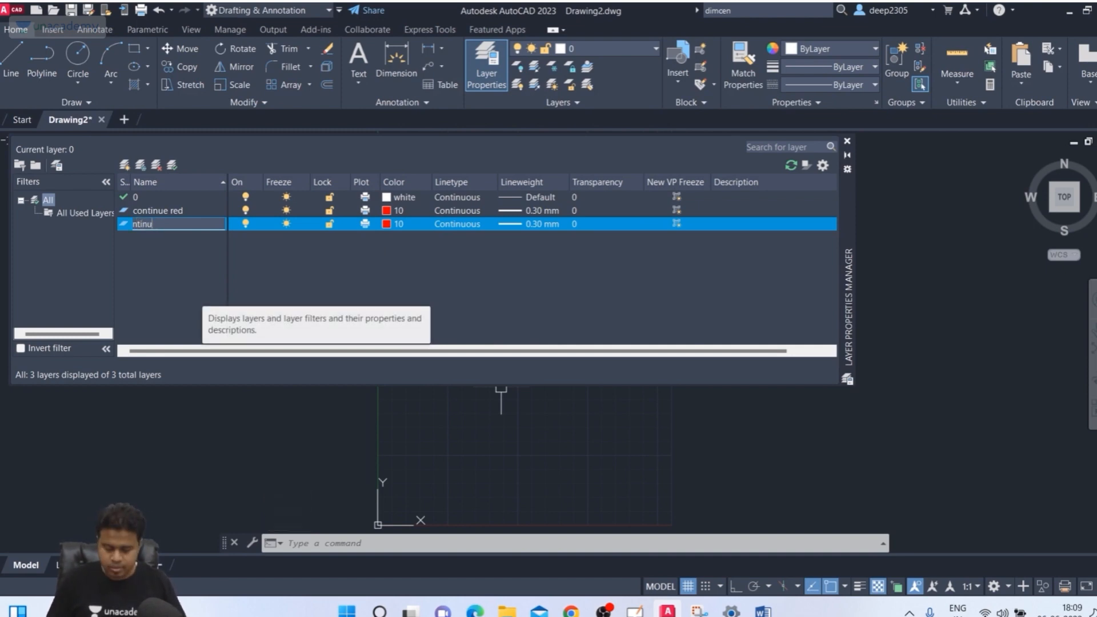
key(BackSpace)
key(BackSpace)
key(BackSpace)
key(BackSpace)
key(BackSpace)
key(BackSpace)
text(co)
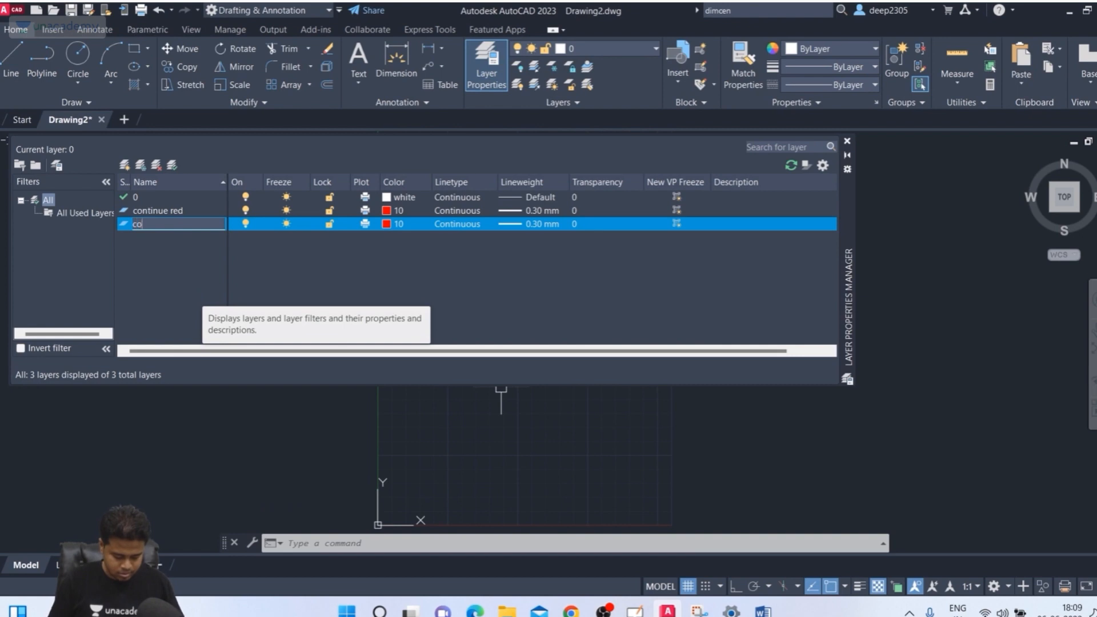
text(ntinue)
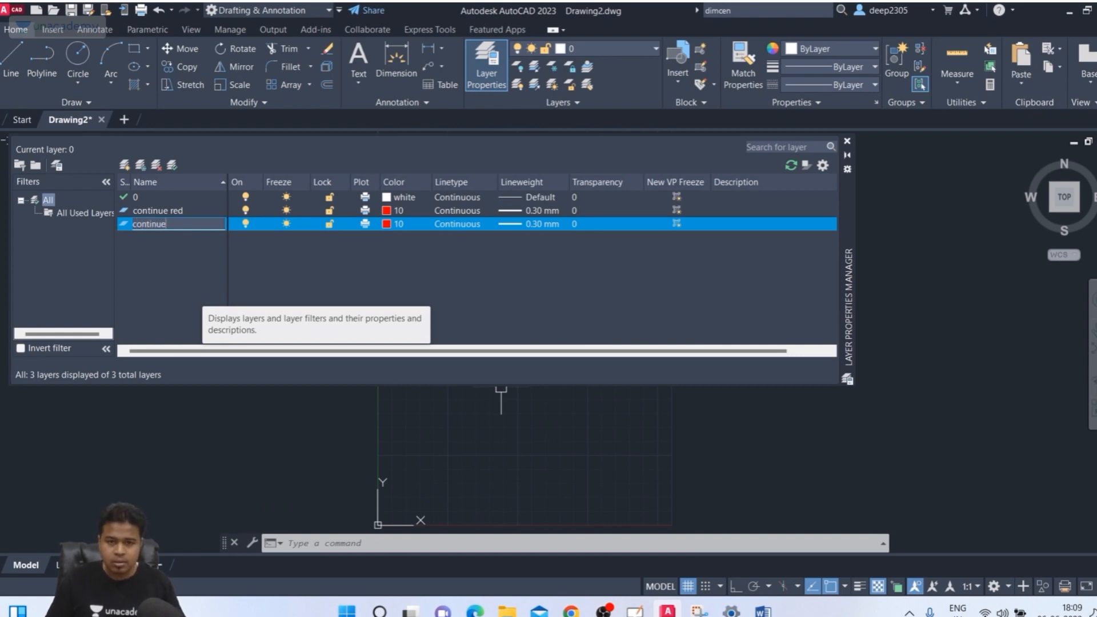
text( green)
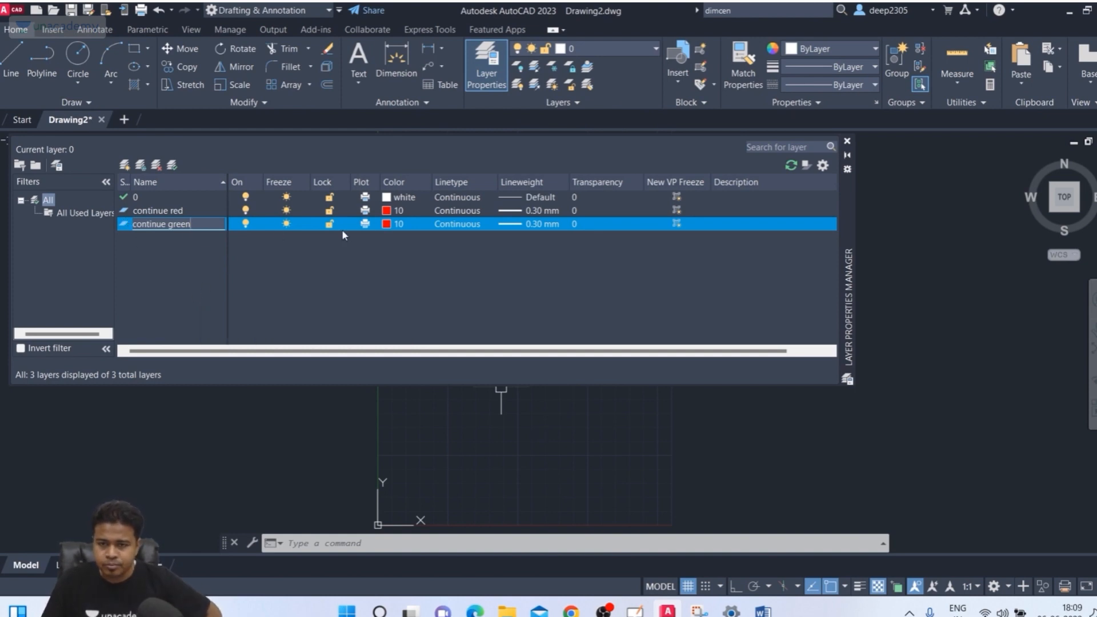
Set the "continue green" layer to green, index colour 90, with the Continuous linetype and a 0.30 mm lineweight
click(387, 225)
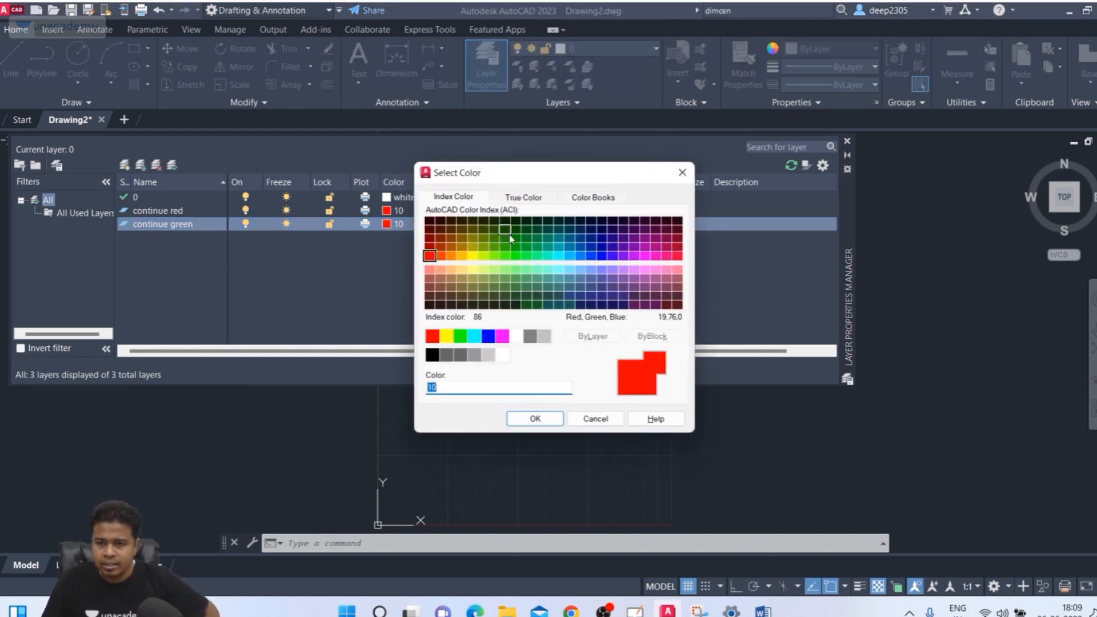
click(515, 256)
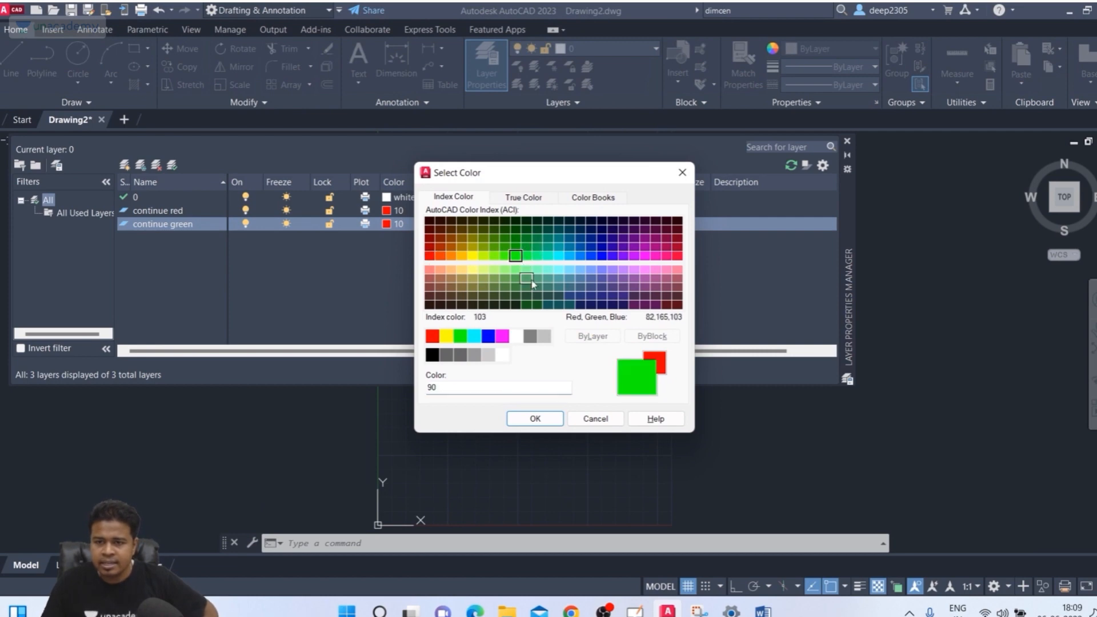
click(535, 419)
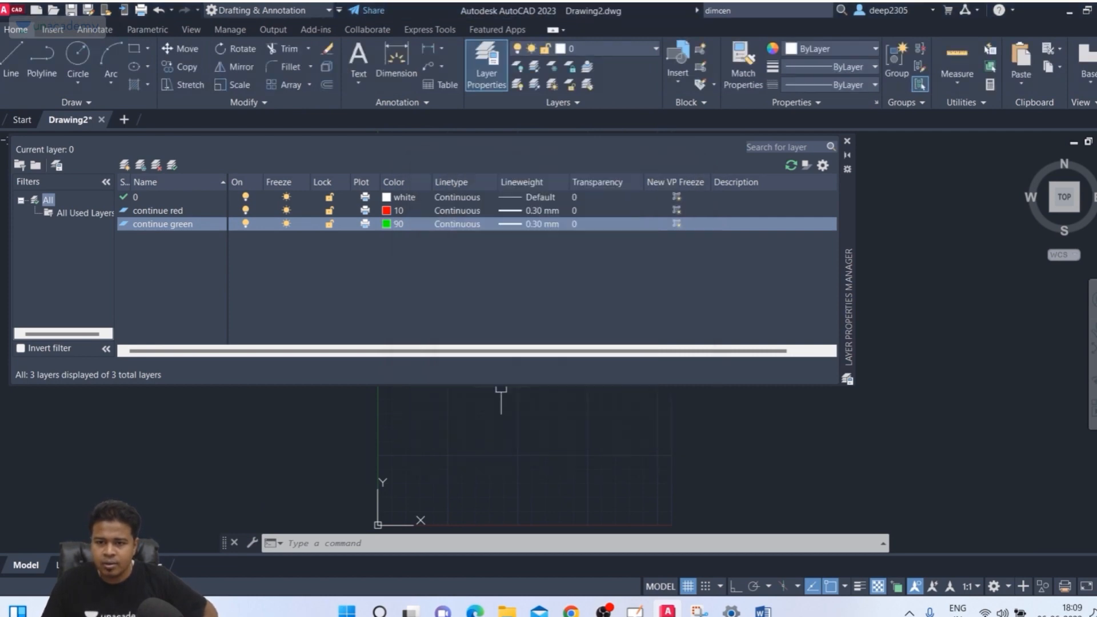
click(461, 225)
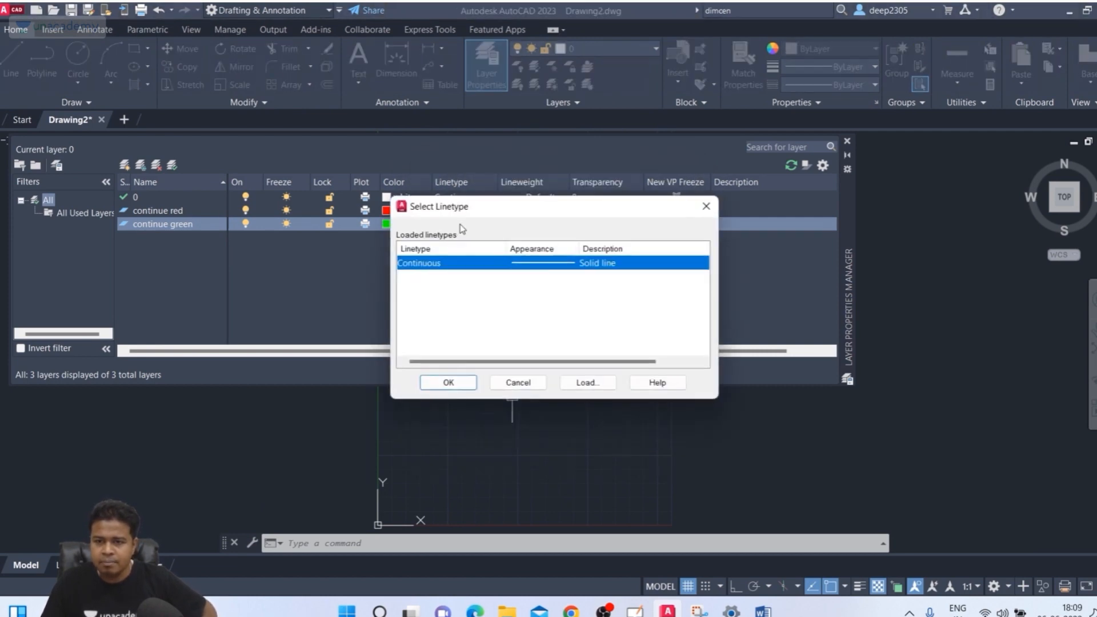
click(461, 385)
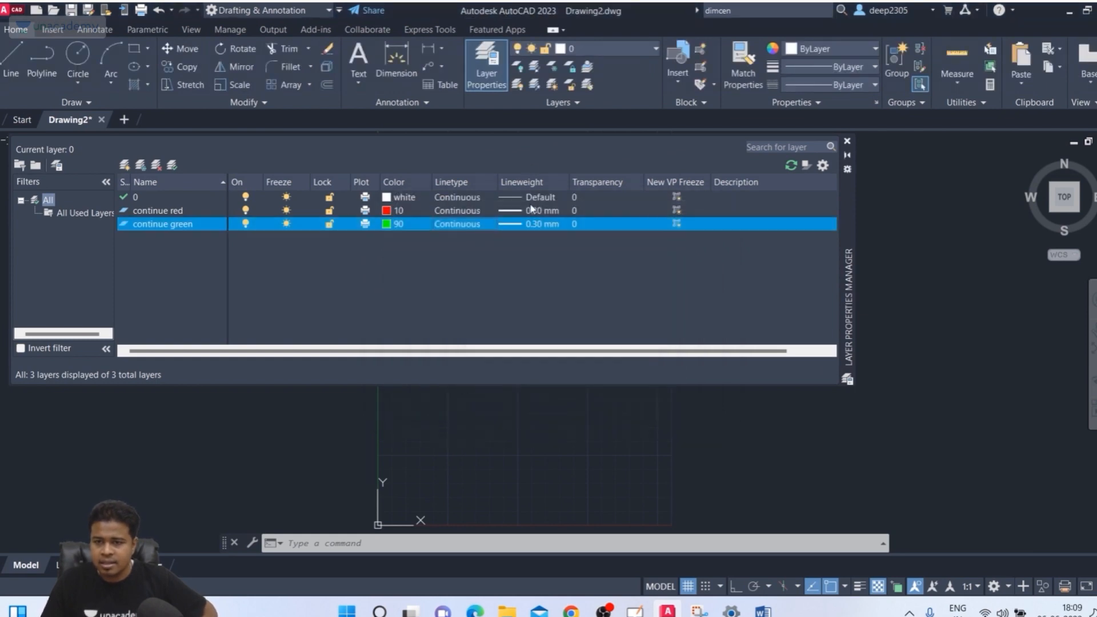
click(533, 225)
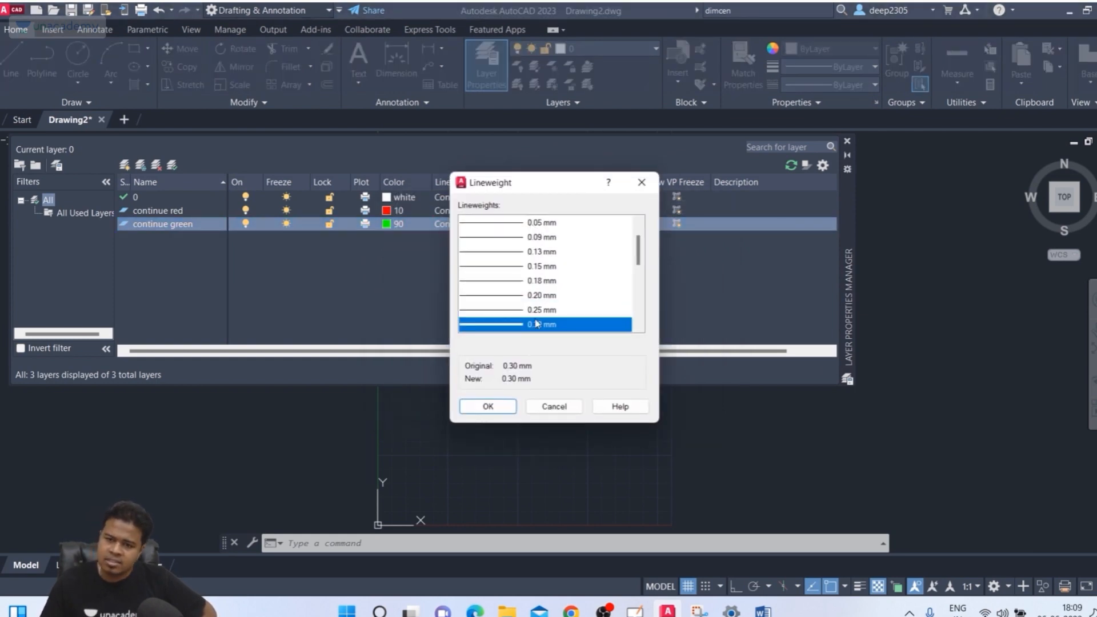
click(497, 407)
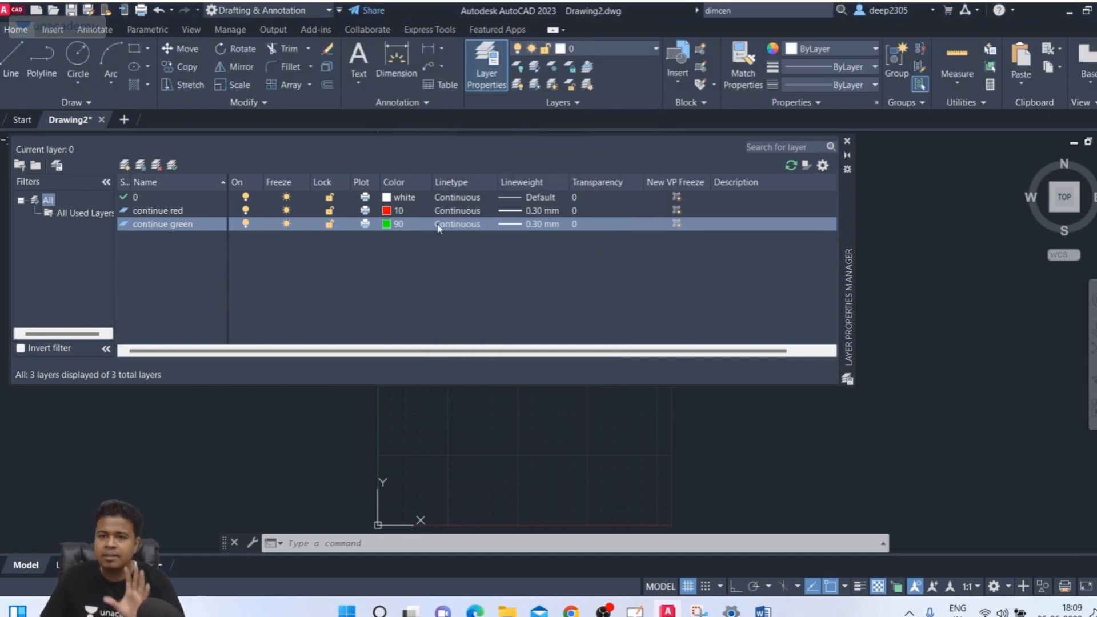
Add a further new layer named "continue blue"
click(140, 165)
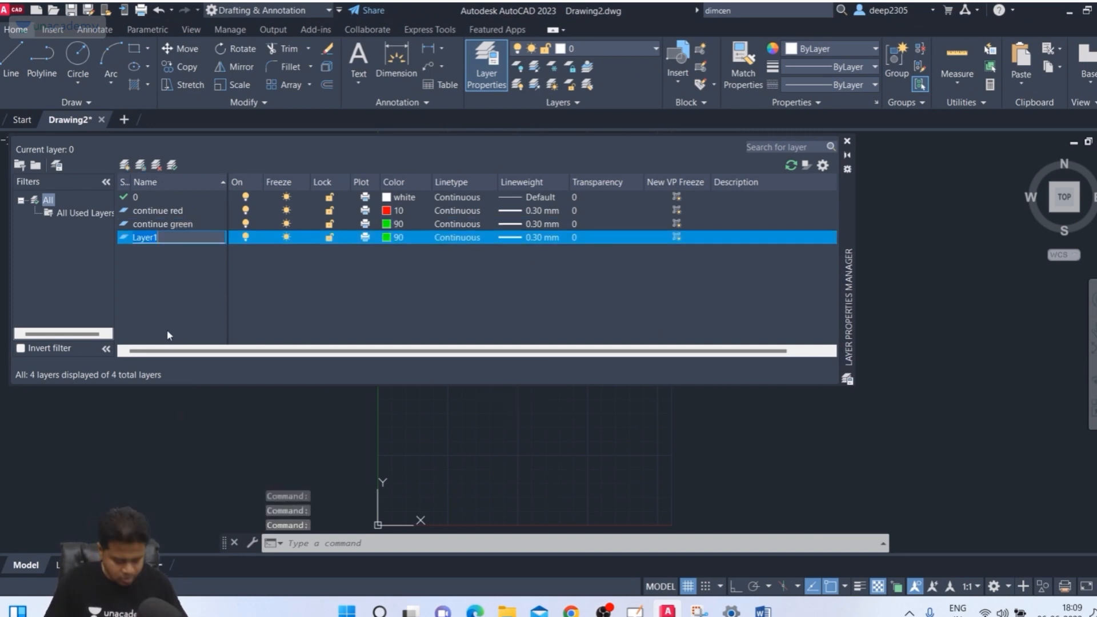
text(cont)
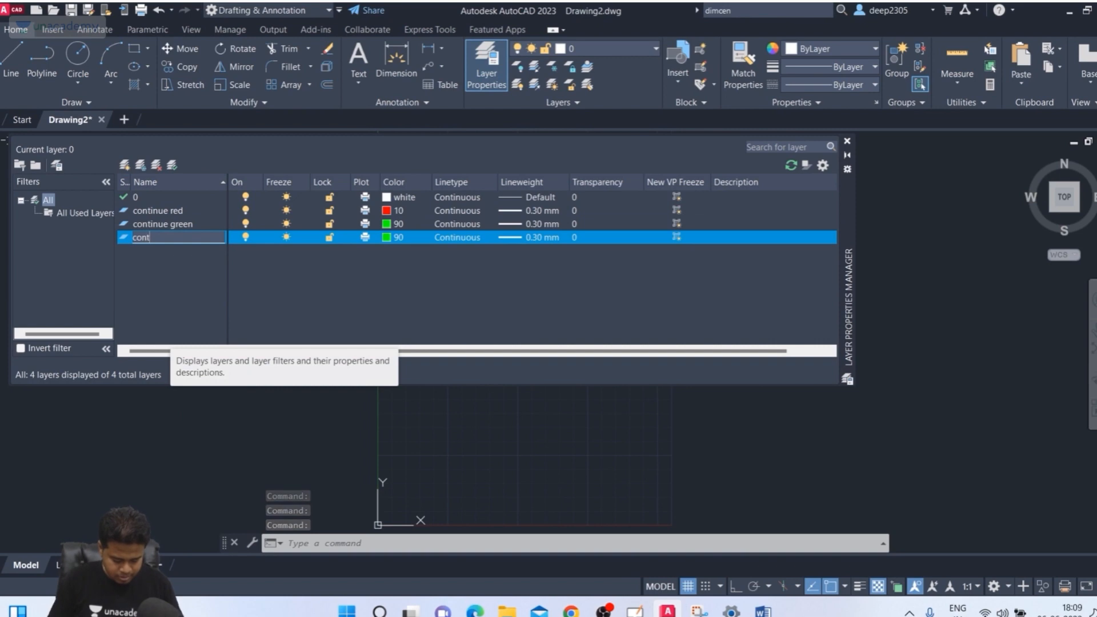
text(iue)
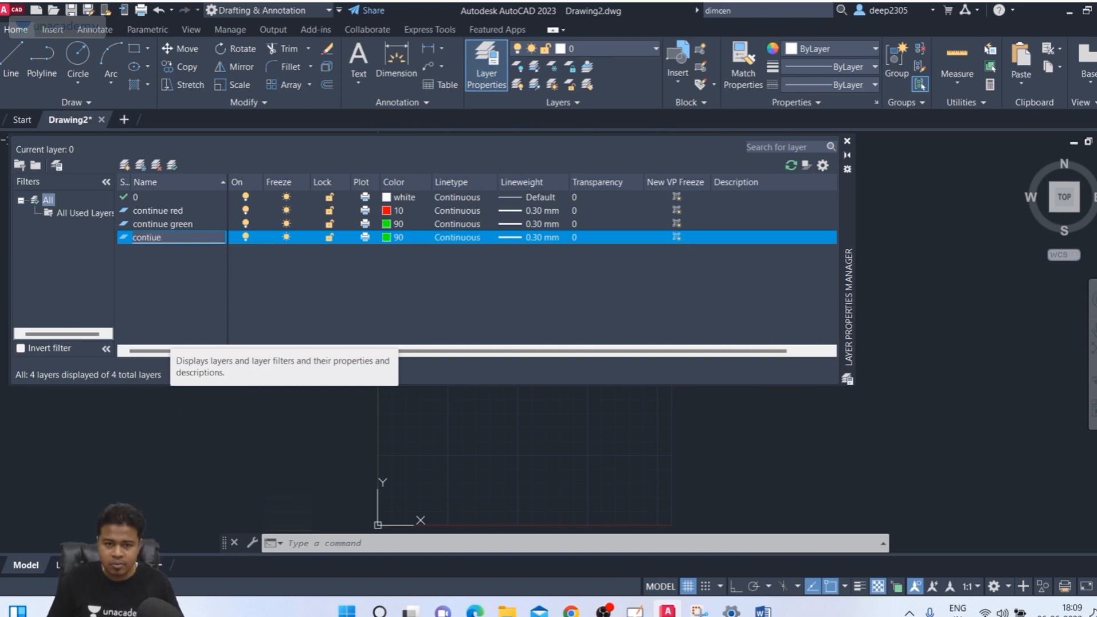
key(BackSpace)
key(BackSpace)
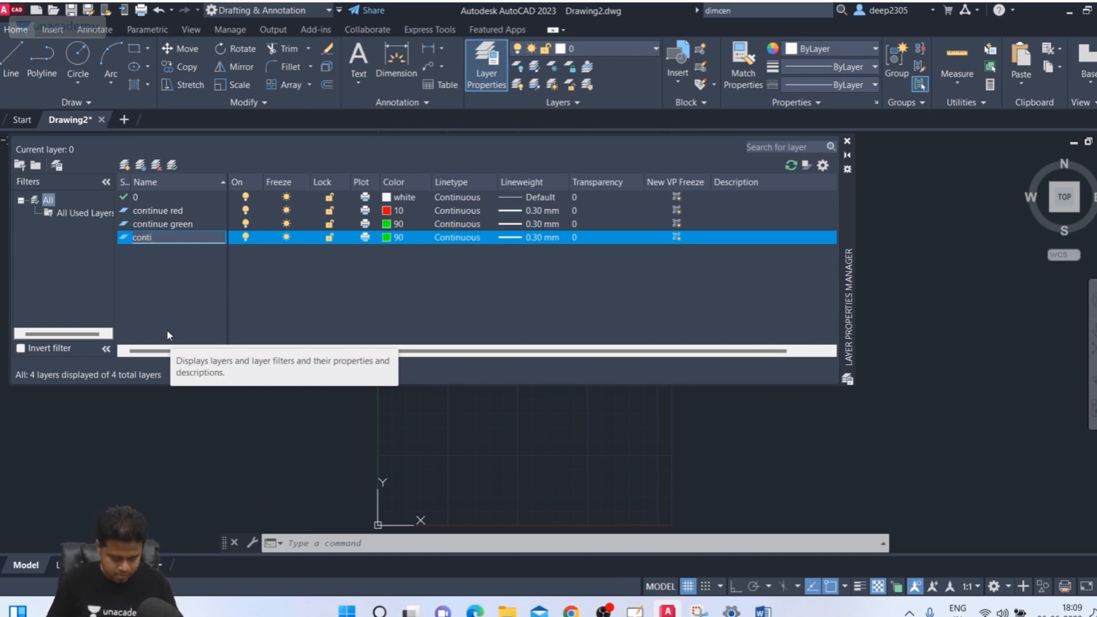
text(nue blue)
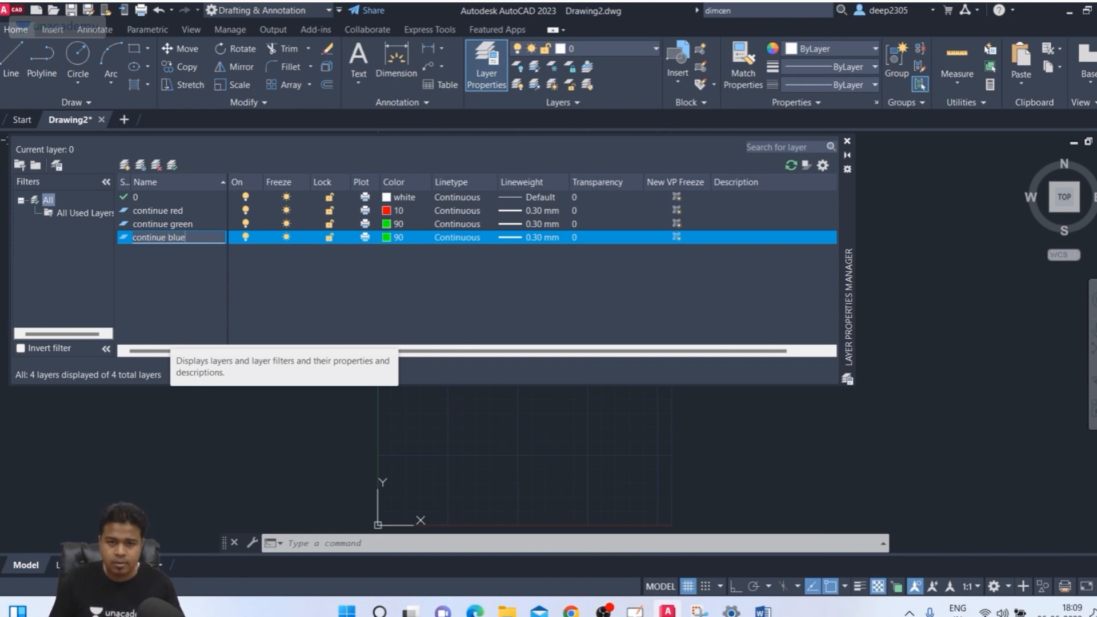
Set the "continue blue" layer's colour to blue, index colour 140
click(392, 241)
click(392, 239)
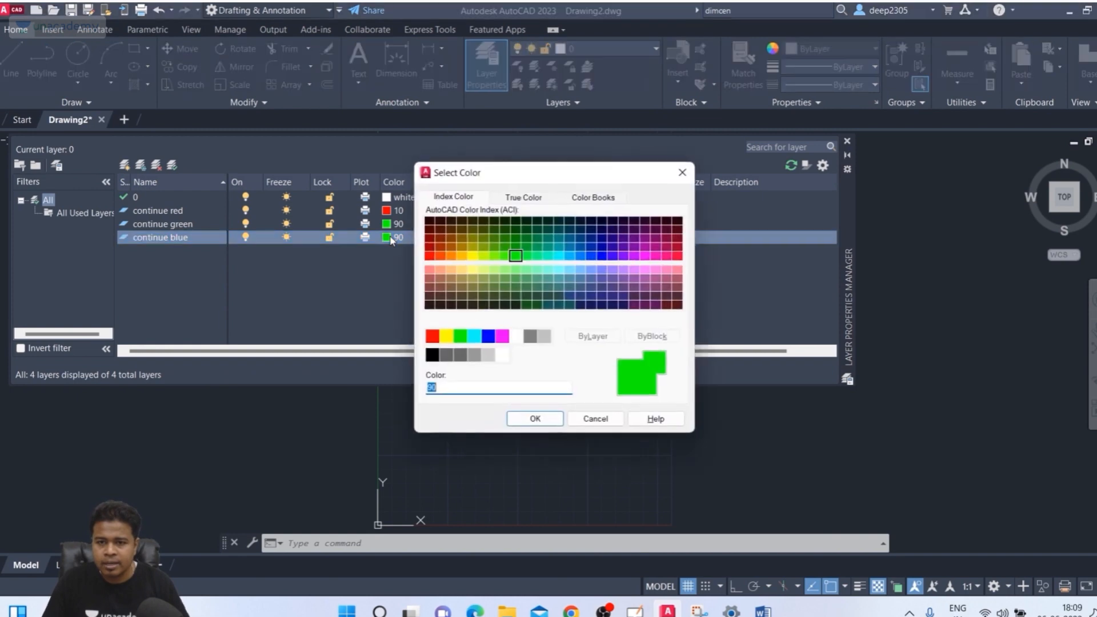
click(570, 258)
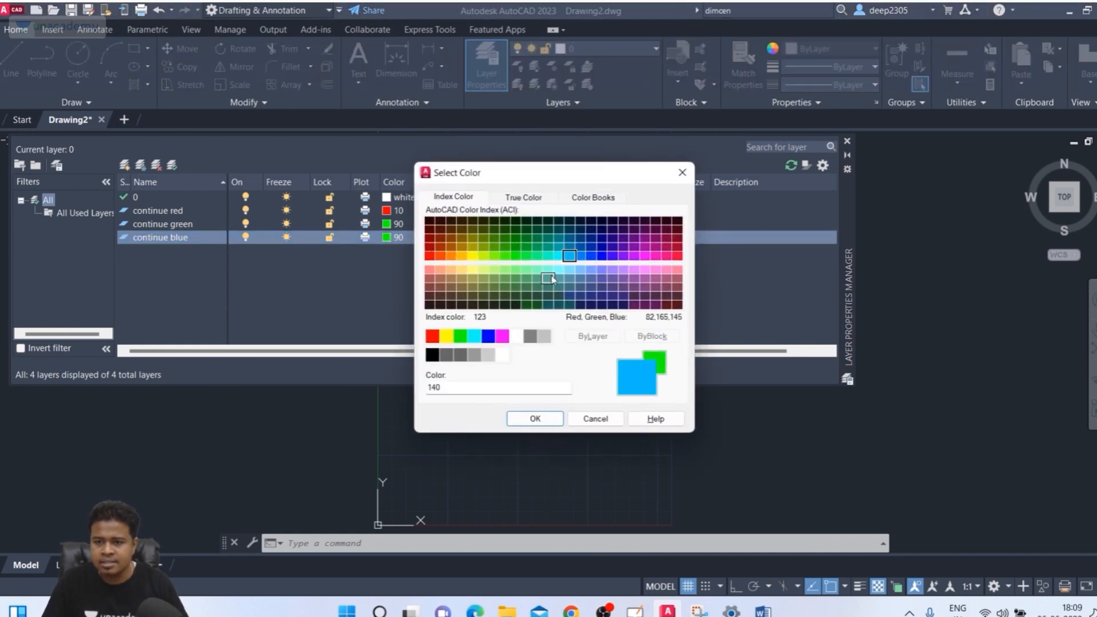
click(535, 418)
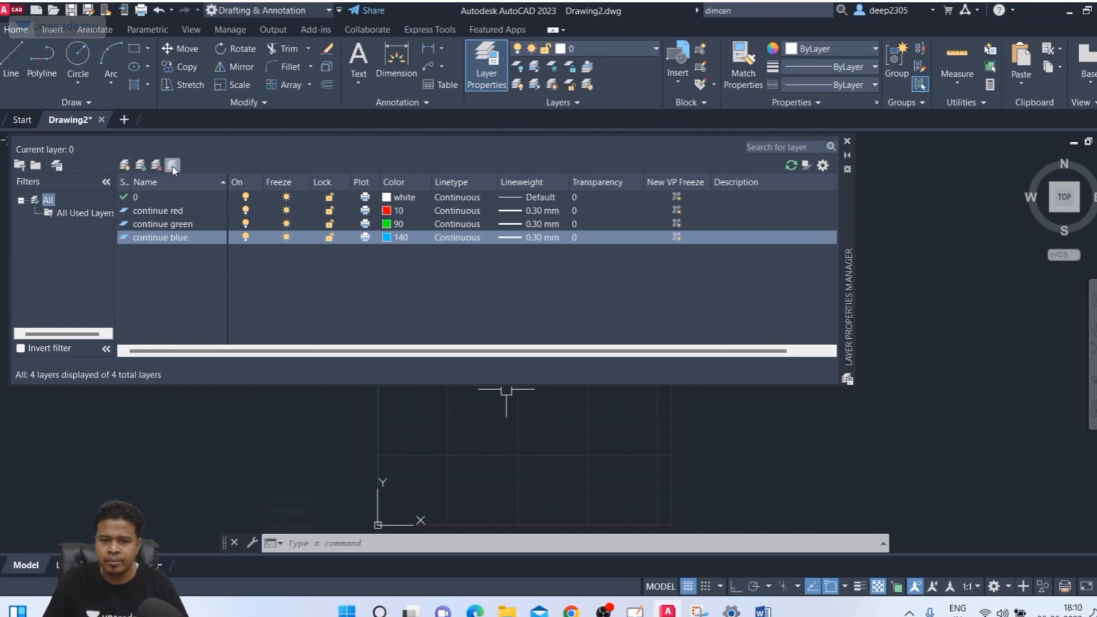
Create a new layer named "continue pink" and set its colour to magenta, index colour 210
click(127, 165)
text(c)
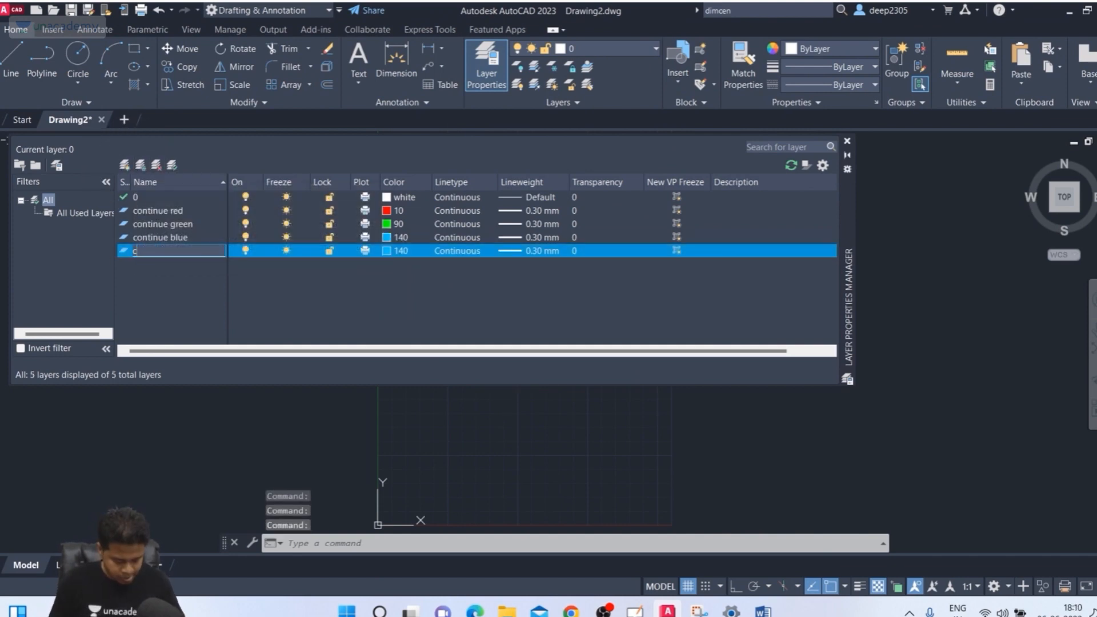
text(ontinue pink)
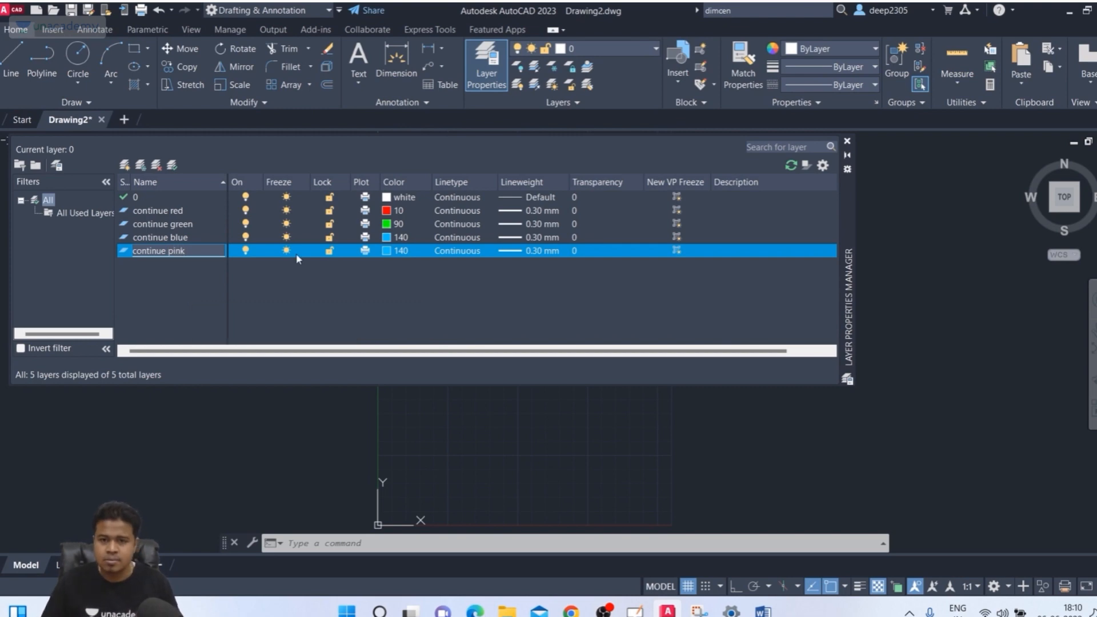
click(390, 252)
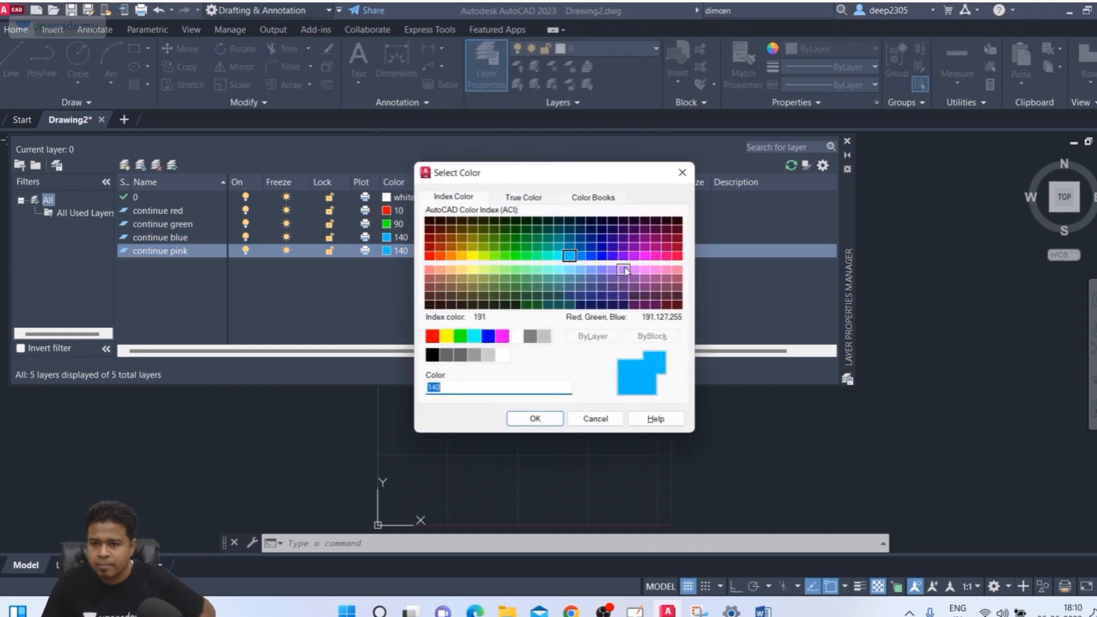
click(647, 257)
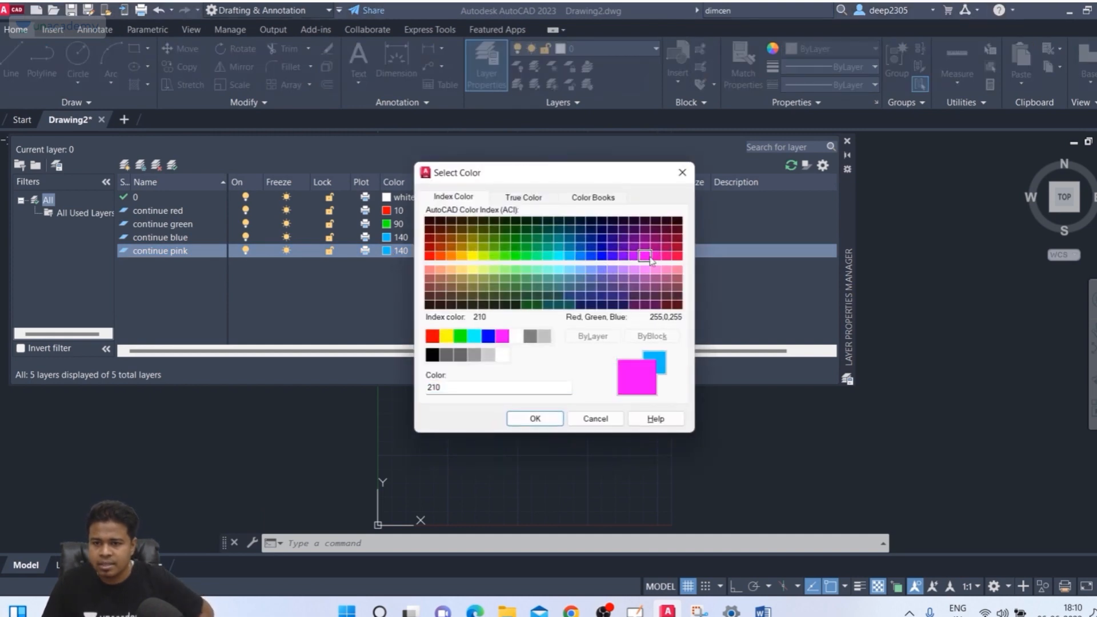
click(535, 422)
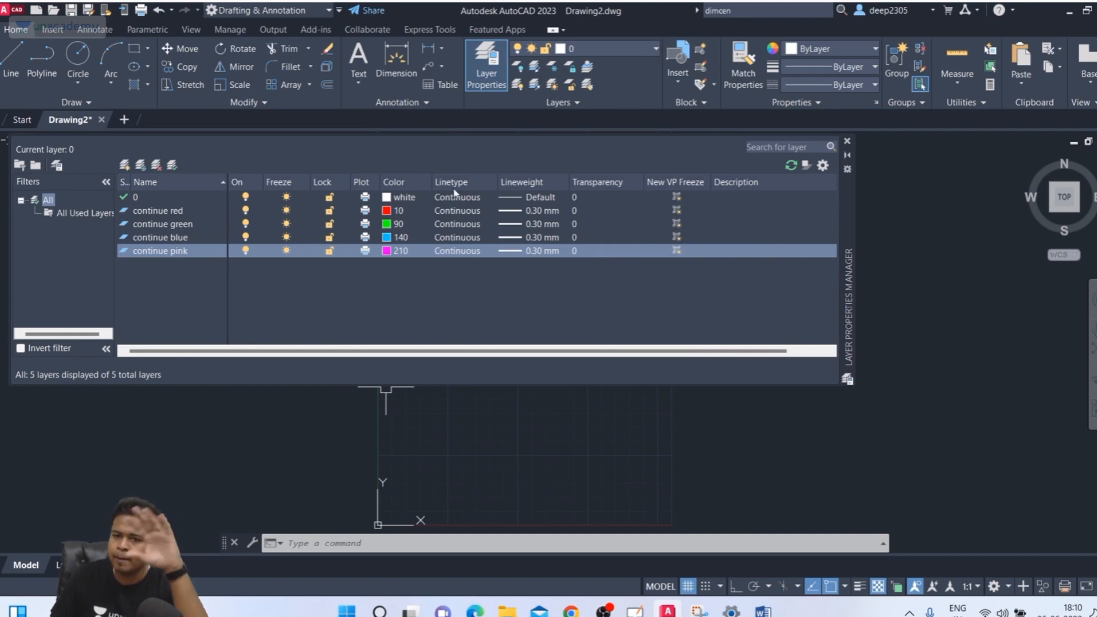
Create a new layer named "dotted red" and set its colour to red, index colour 10
click(125, 166)
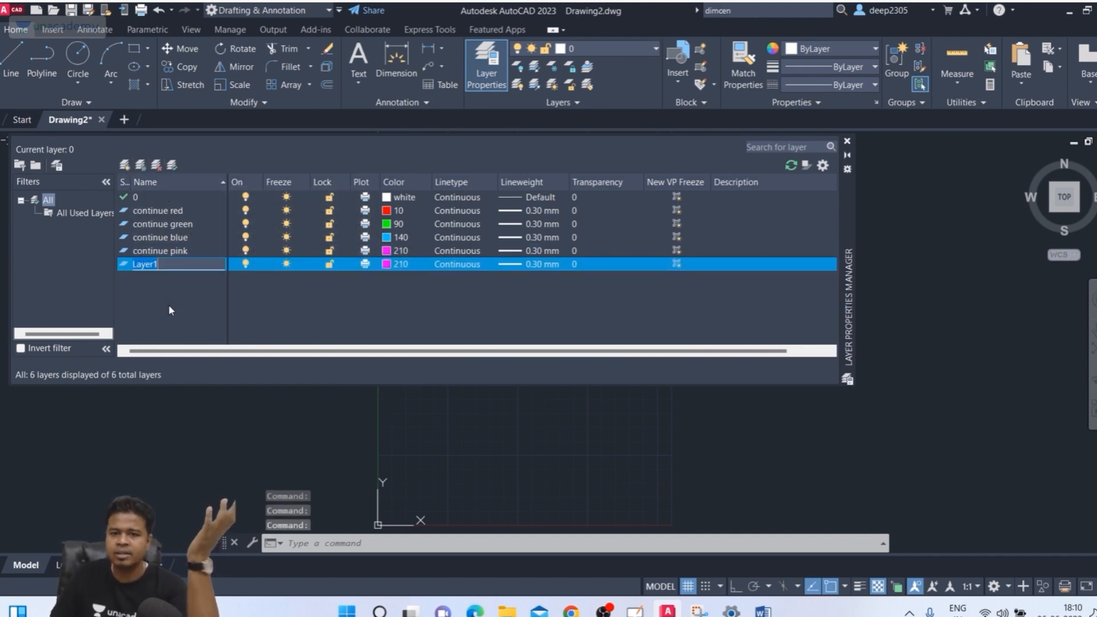
text(dotted red)
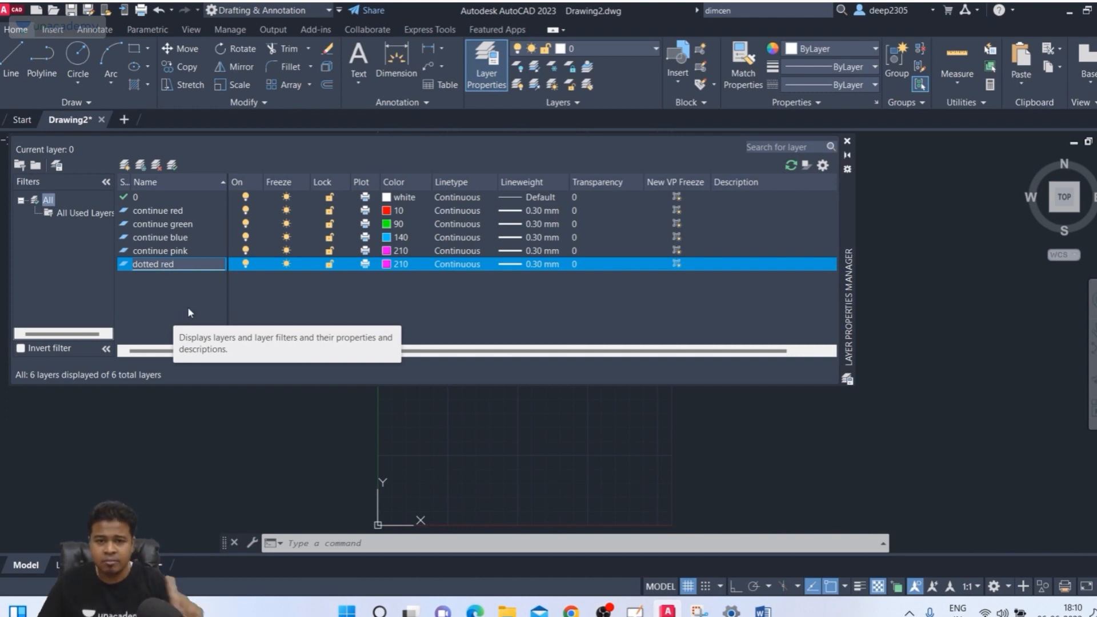
click(387, 264)
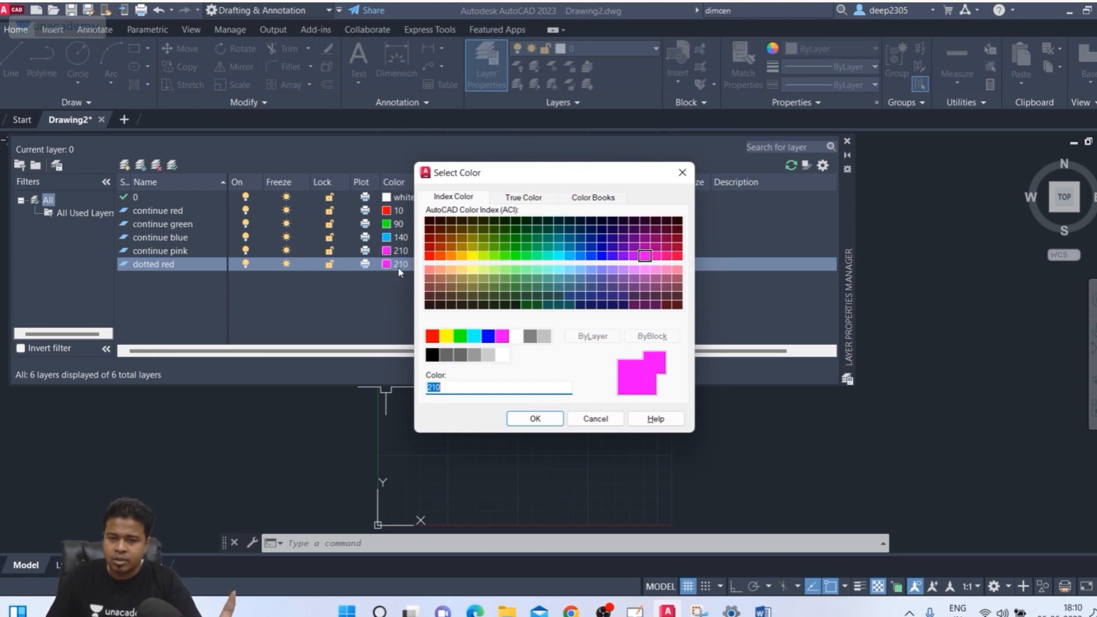
click(430, 256)
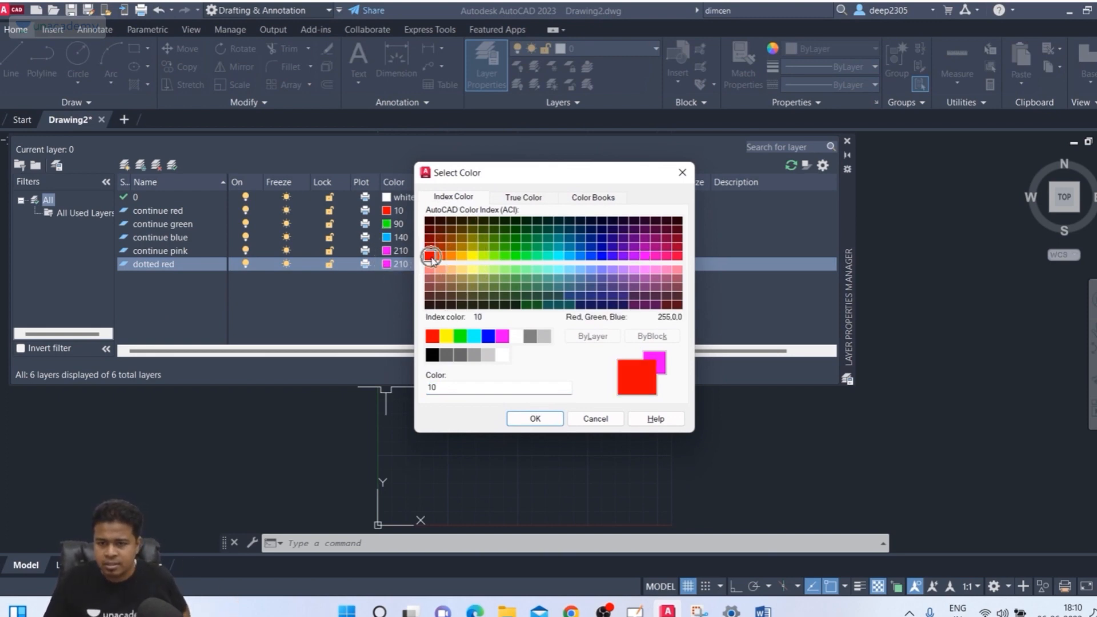
click(535, 419)
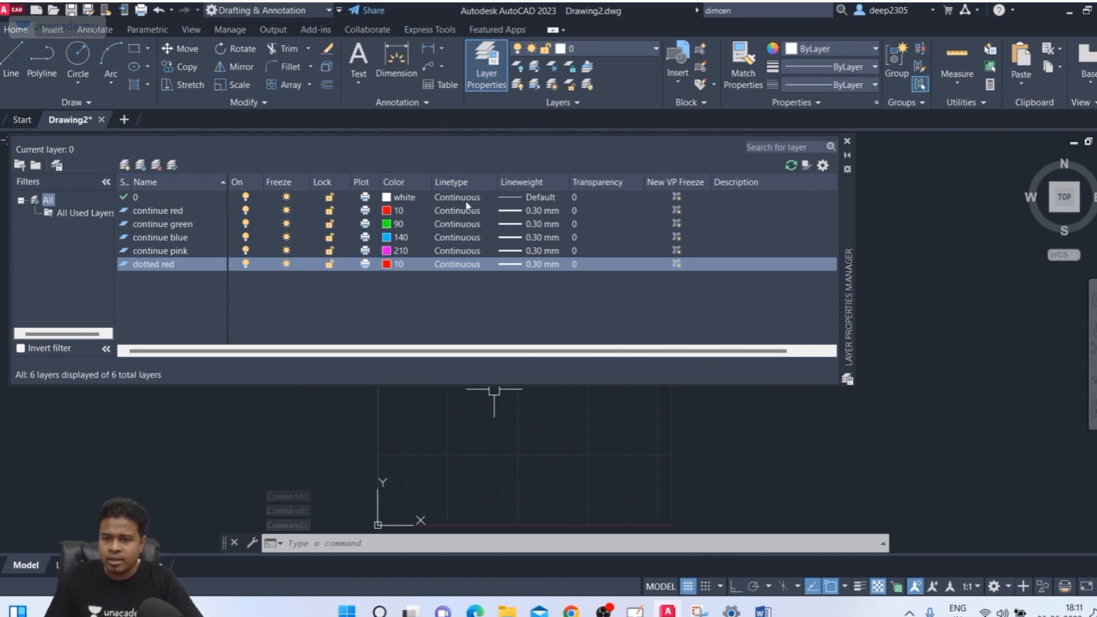
Load the ISO dot linetype ACAD_ISO07W100 from acadiso.lin and assign it to the "dotted red" layer
click(466, 266)
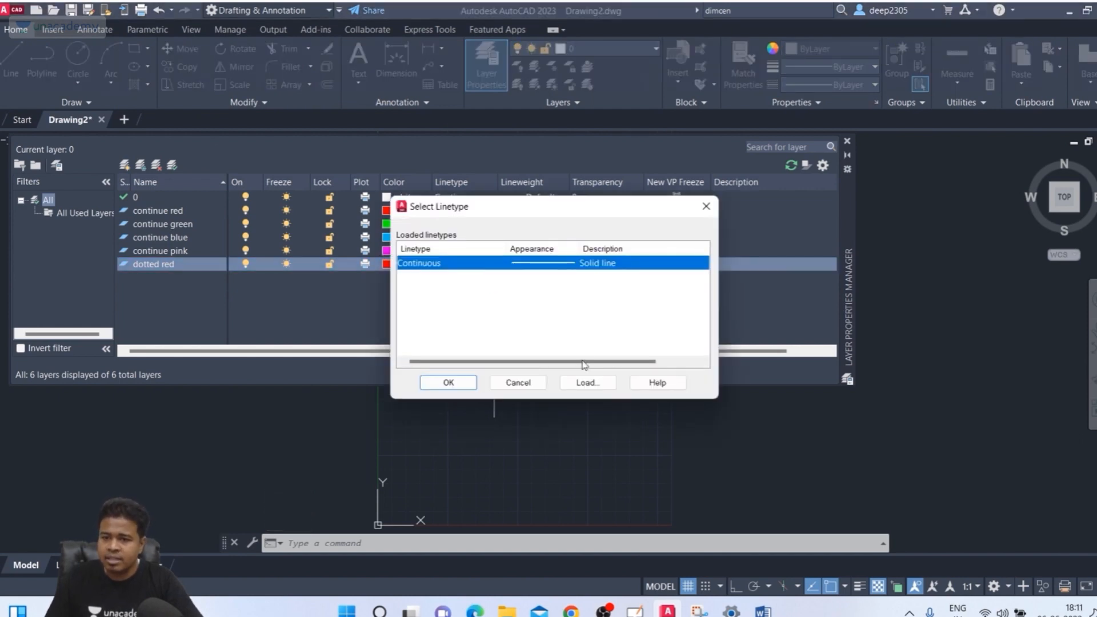
click(587, 383)
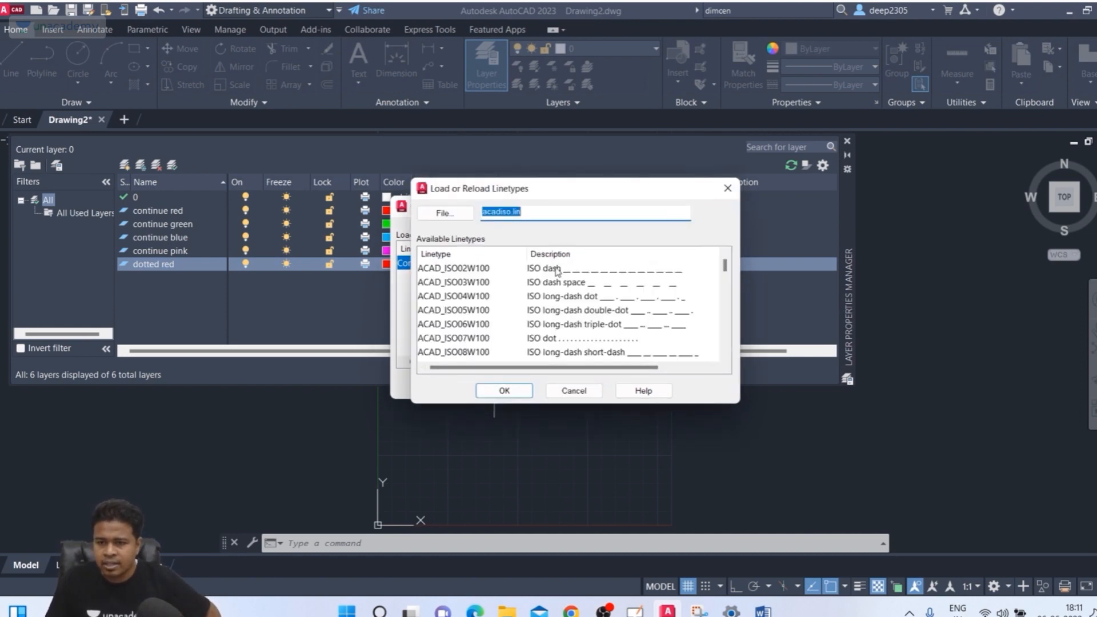
click(558, 271)
scroll(608, 313, down, 1)
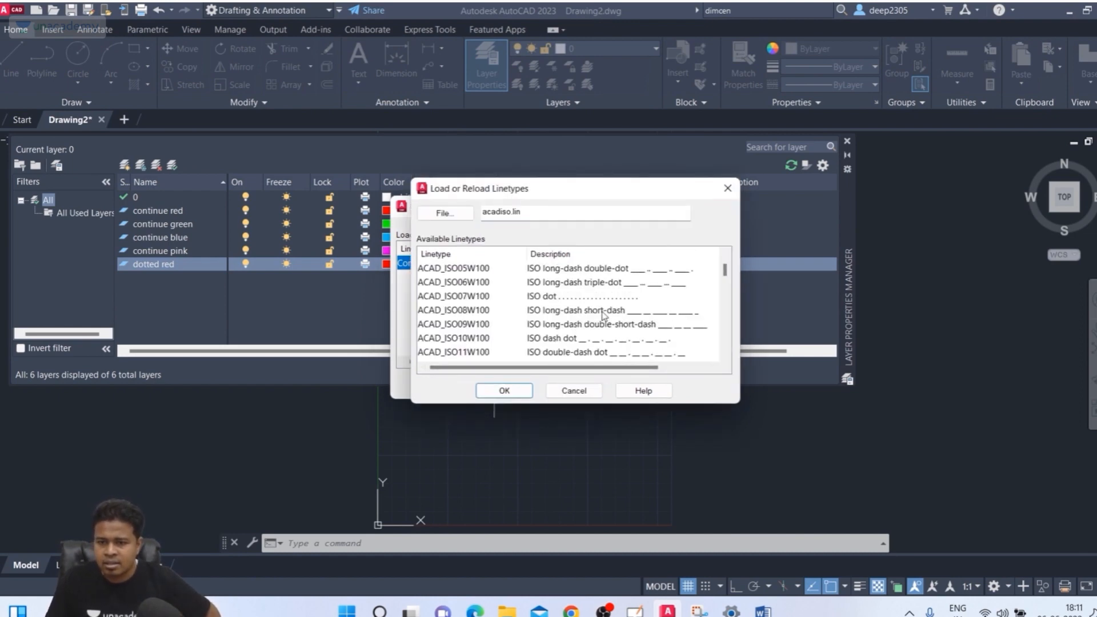
click(569, 297)
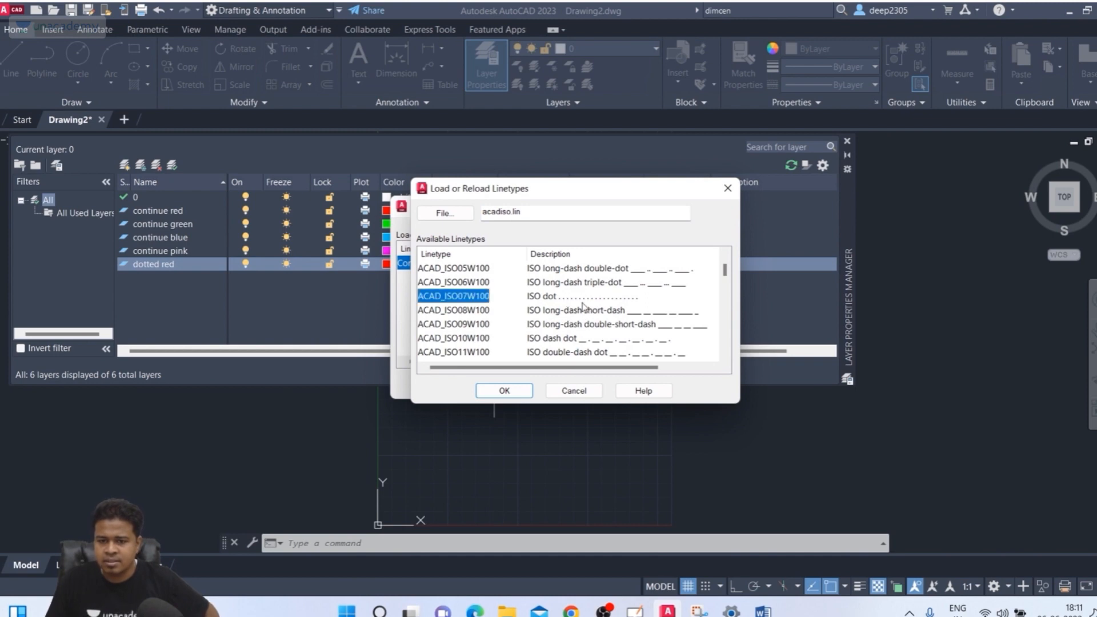
click(547, 302)
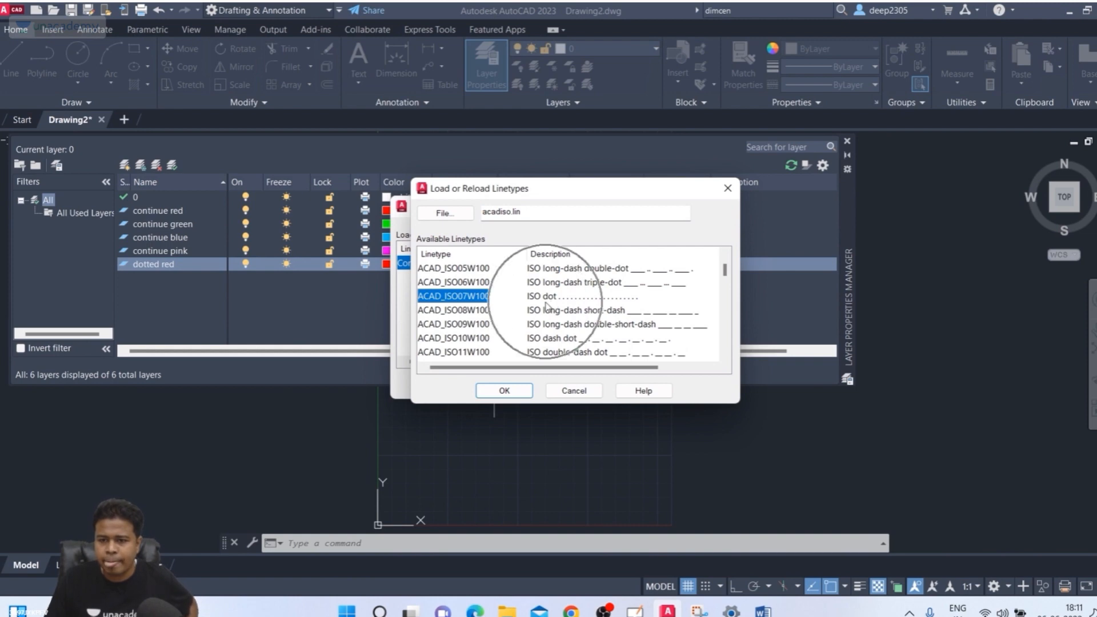
click(504, 390)
click(552, 267)
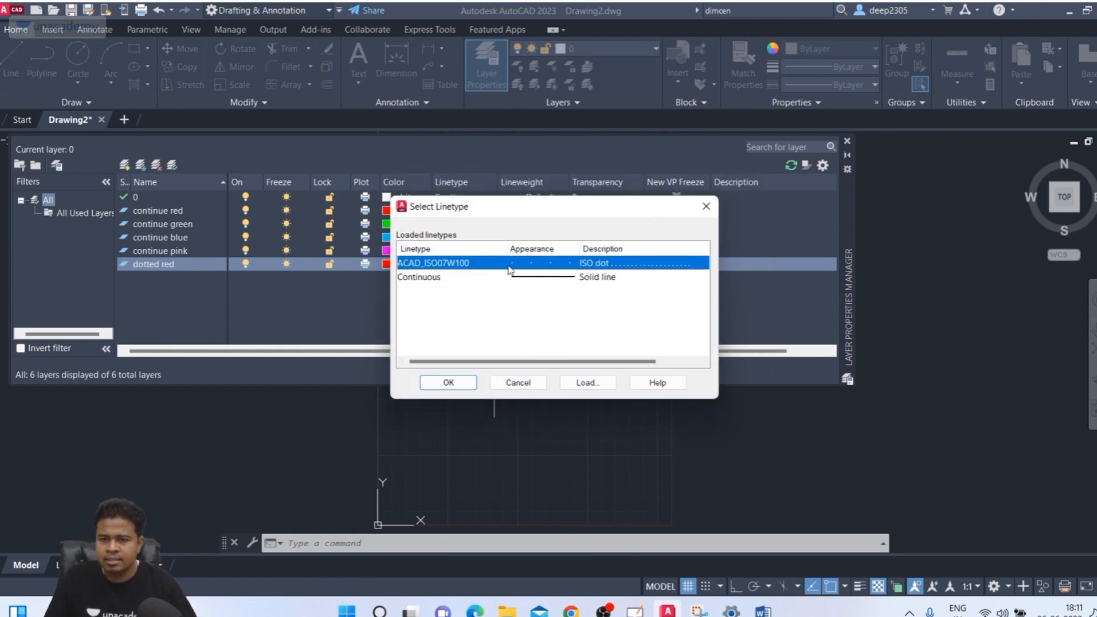
click(449, 382)
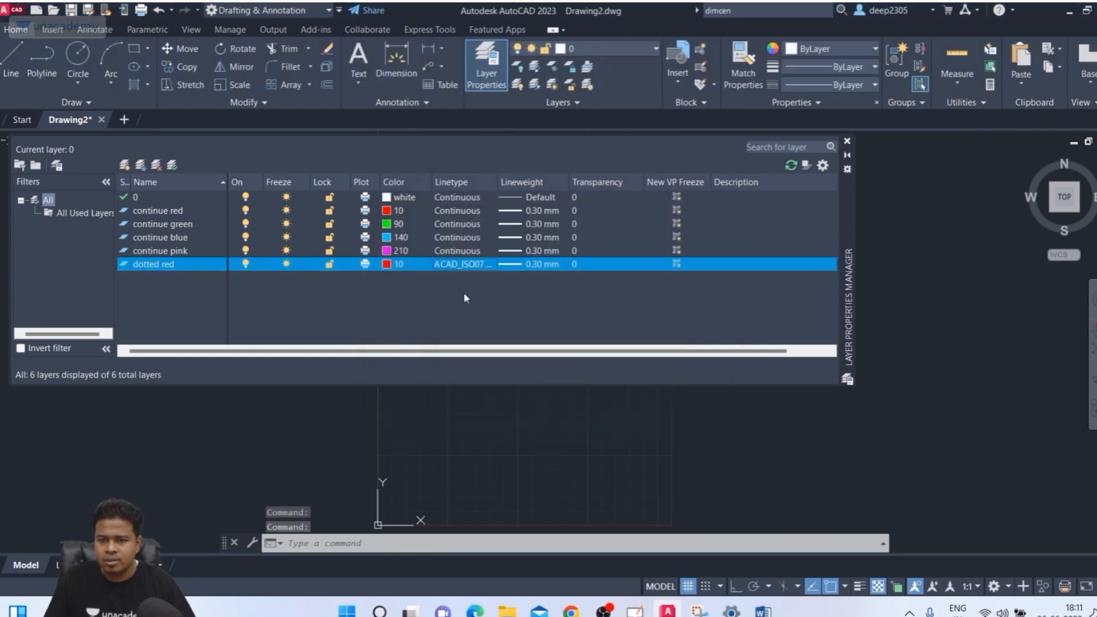
Set the "dotted red" layer's lineweight to 0.00 mm
click(540, 265)
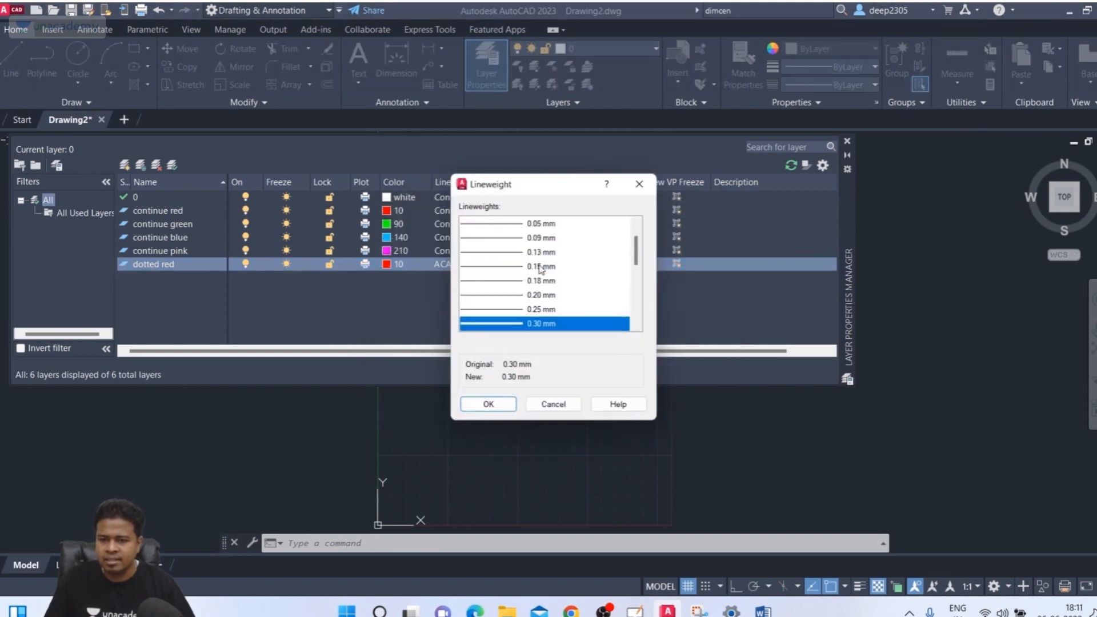
scroll(542, 283, up, 1)
scroll(541, 285, up, 1)
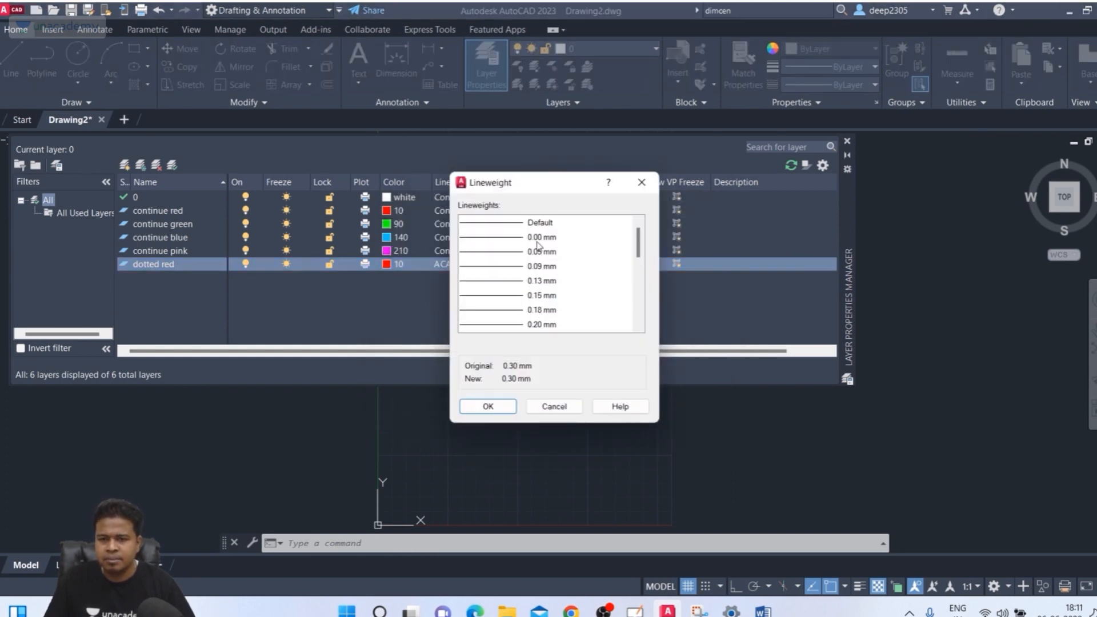
click(538, 239)
click(489, 407)
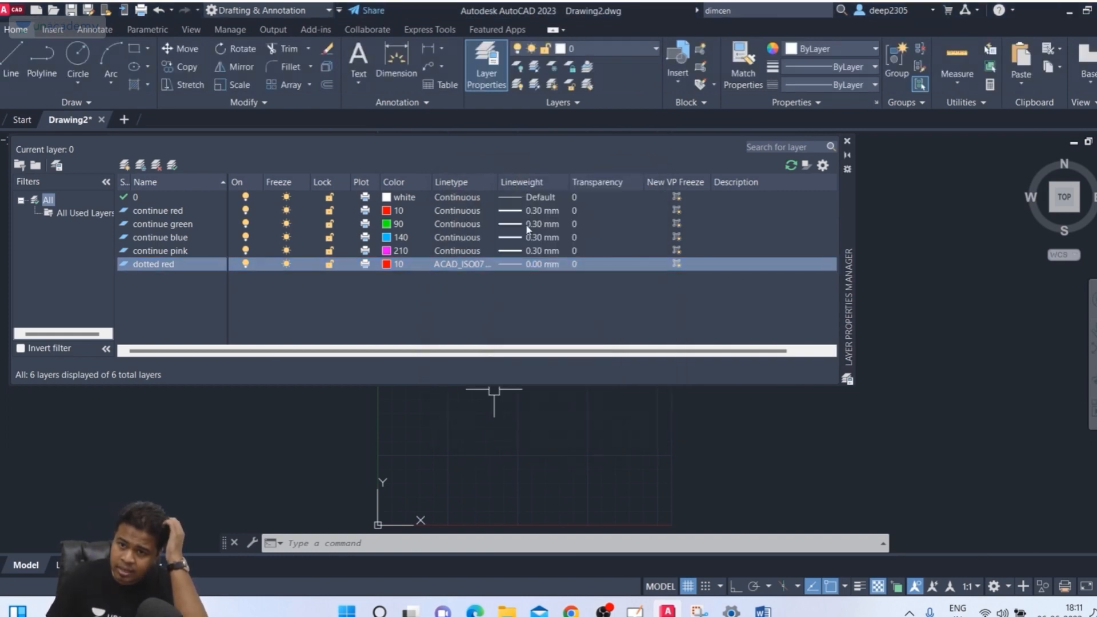
Set the "dotted red" layer's transparency to 20
click(610, 266)
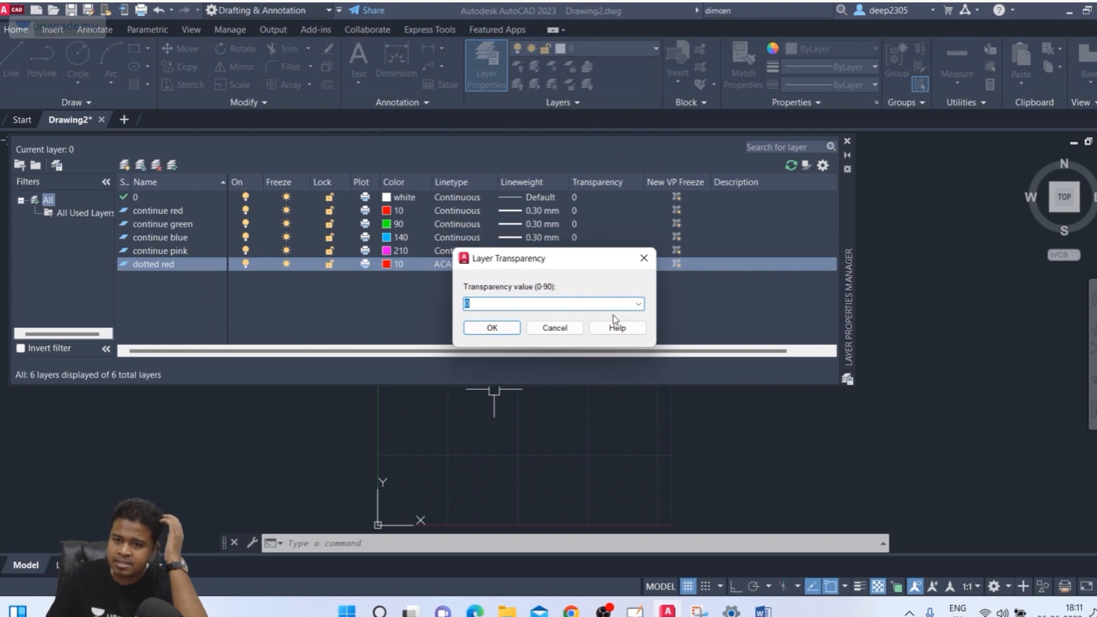
click(638, 304)
click(559, 334)
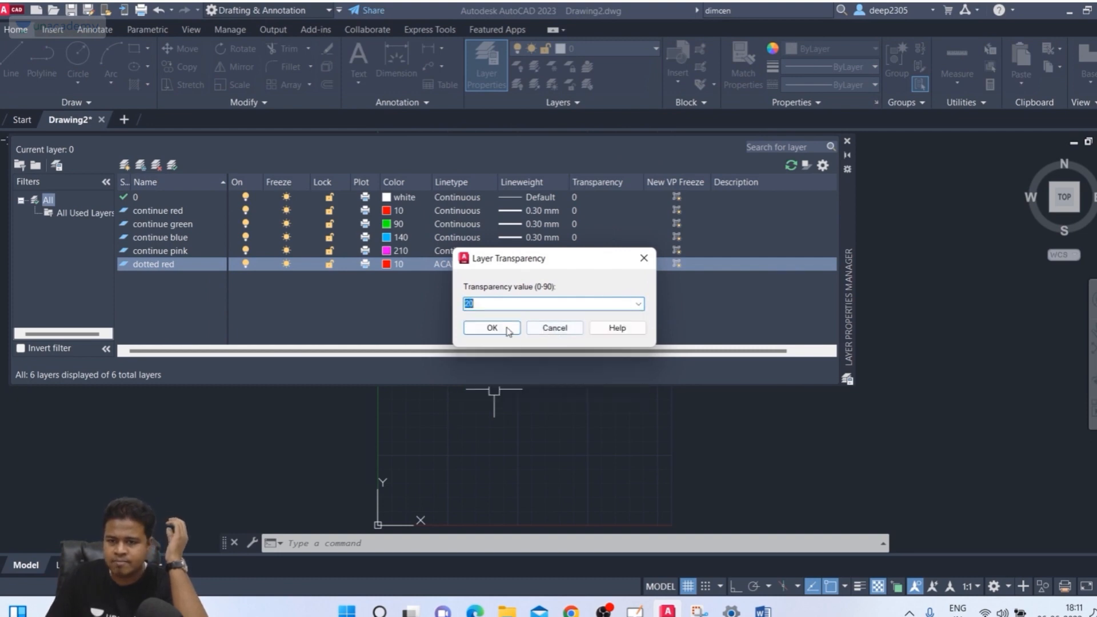
click(492, 329)
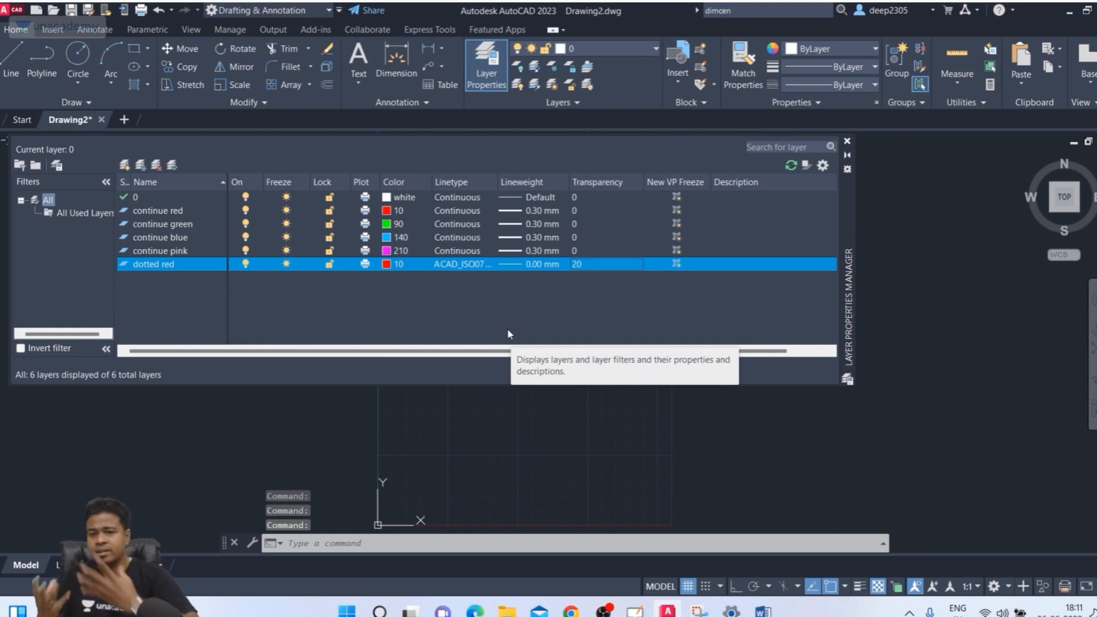
Create a new layer named "dash red" and give it red, index colour 10
click(124, 165)
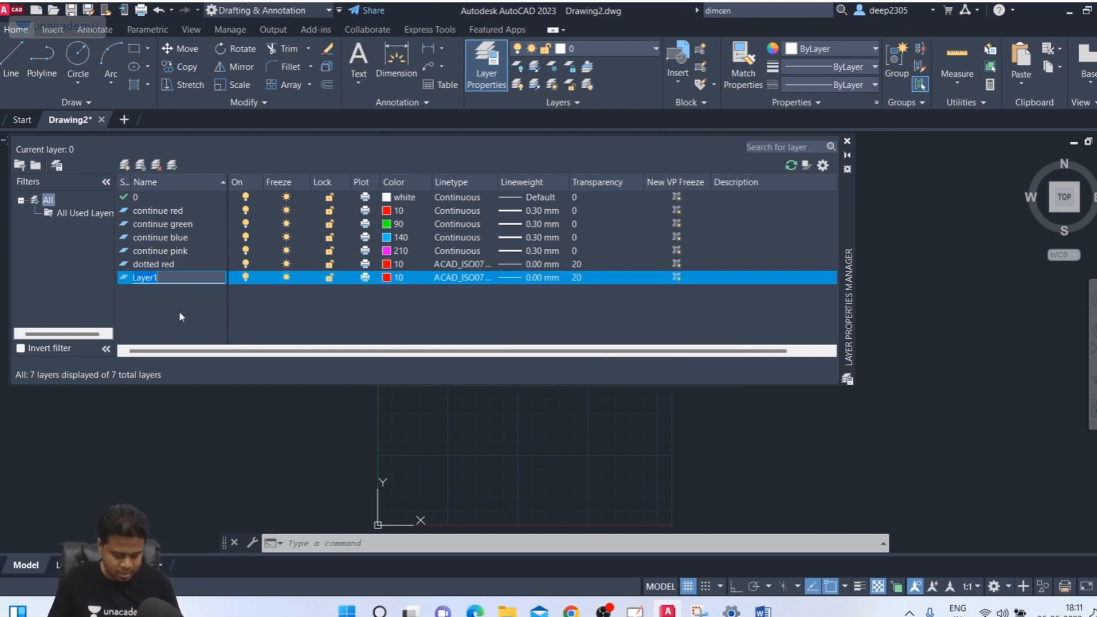
text(d)
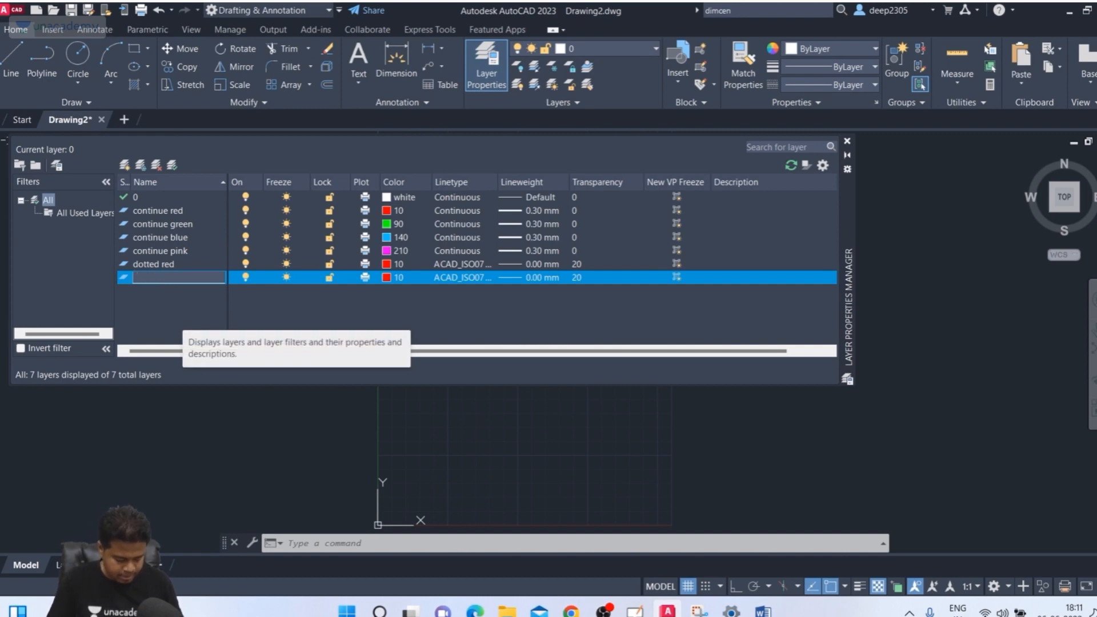
text(ash)
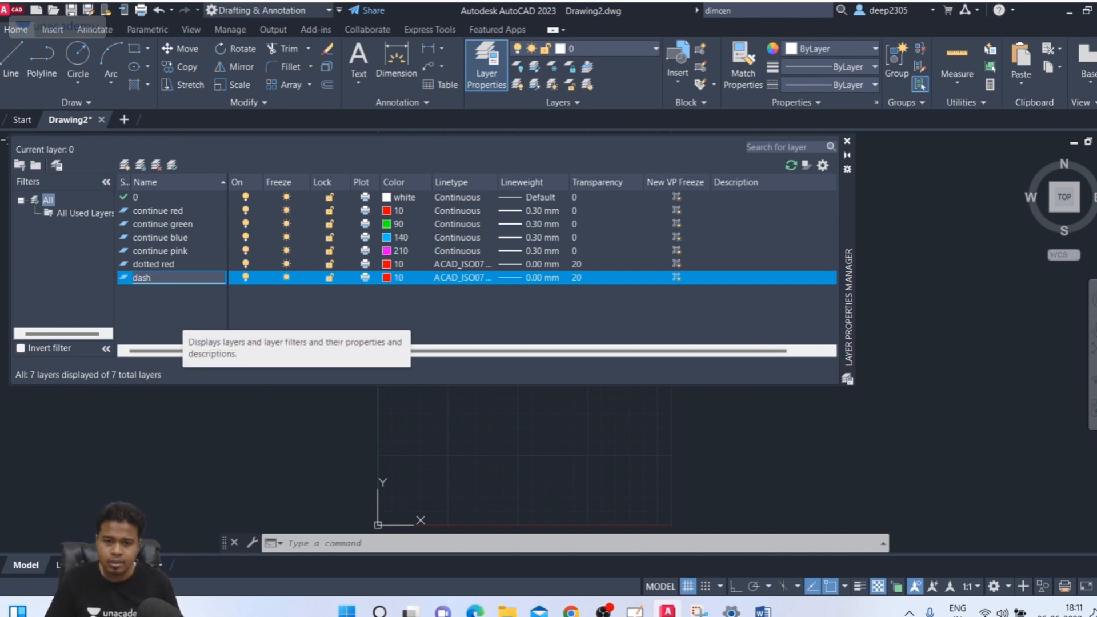
text( red)
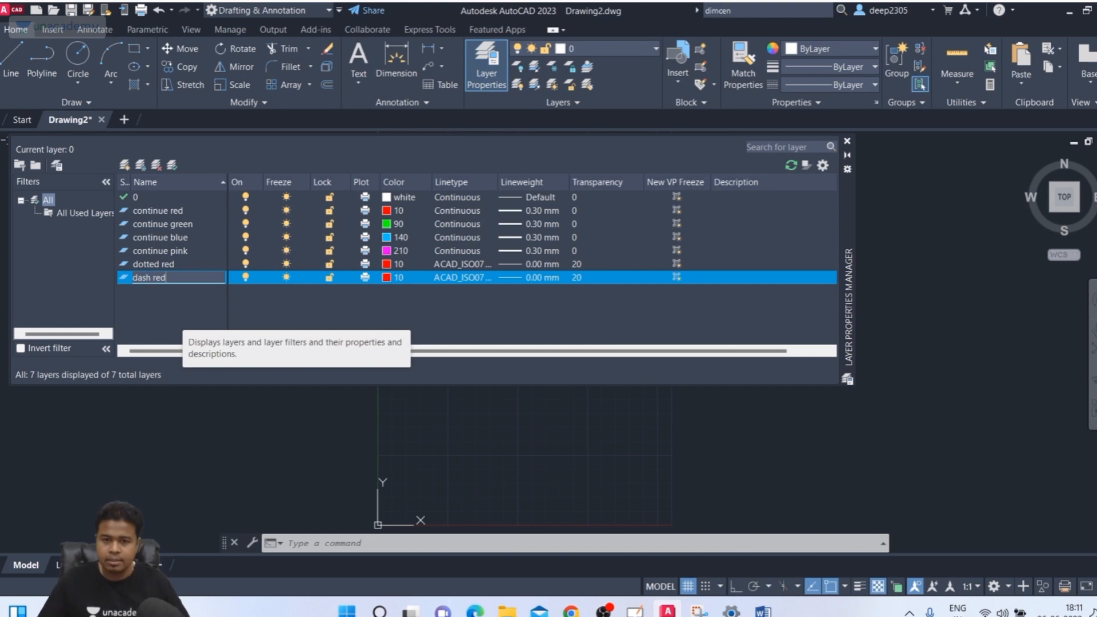
click(387, 279)
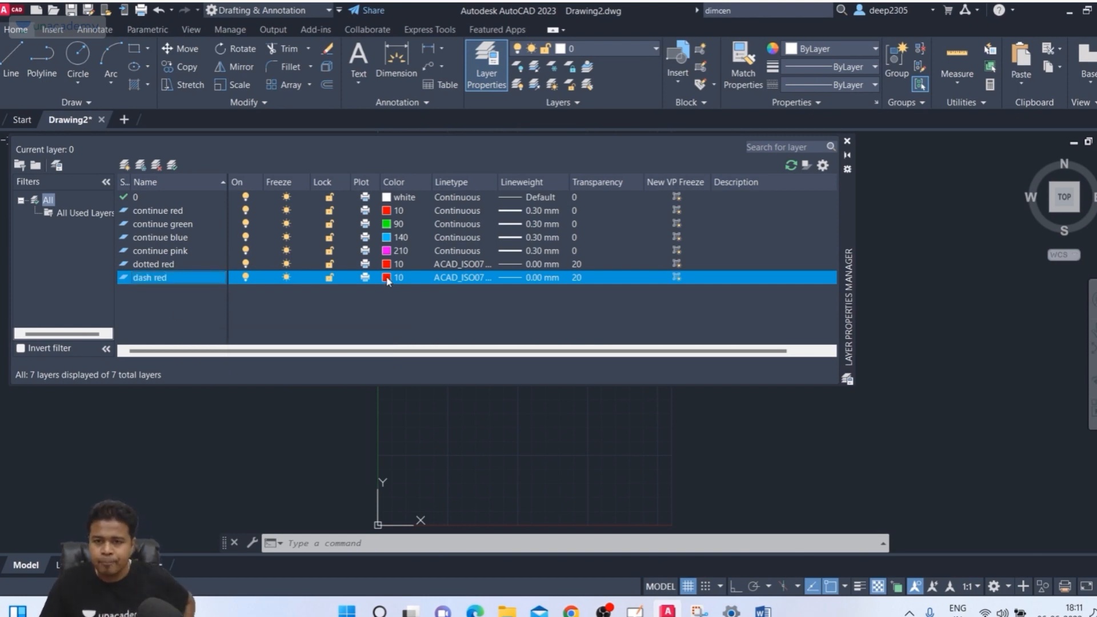
click(388, 278)
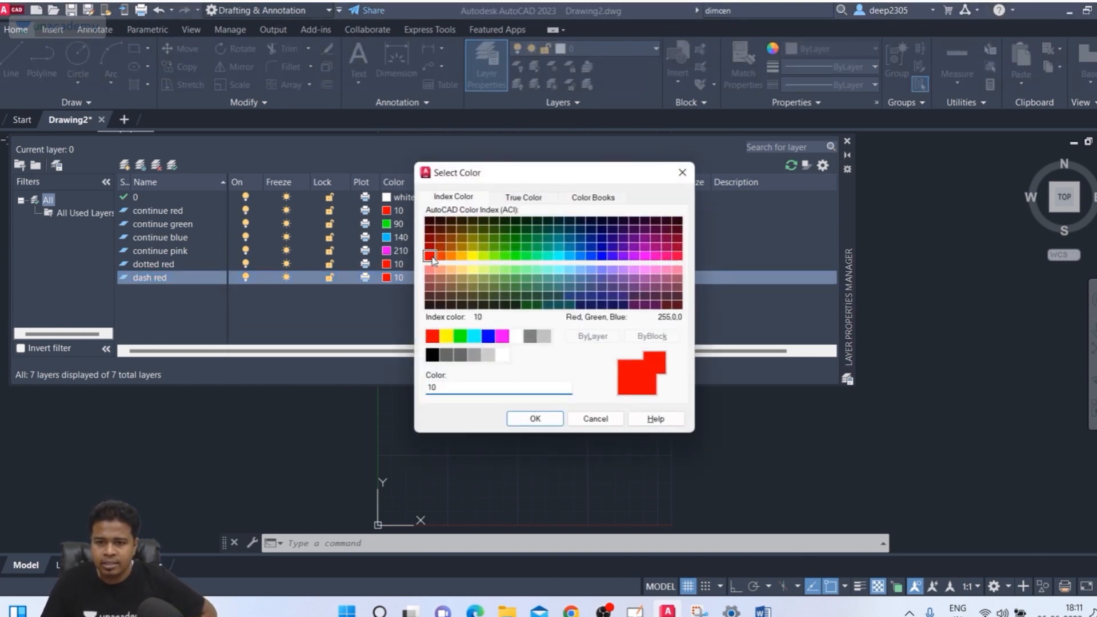
click(546, 422)
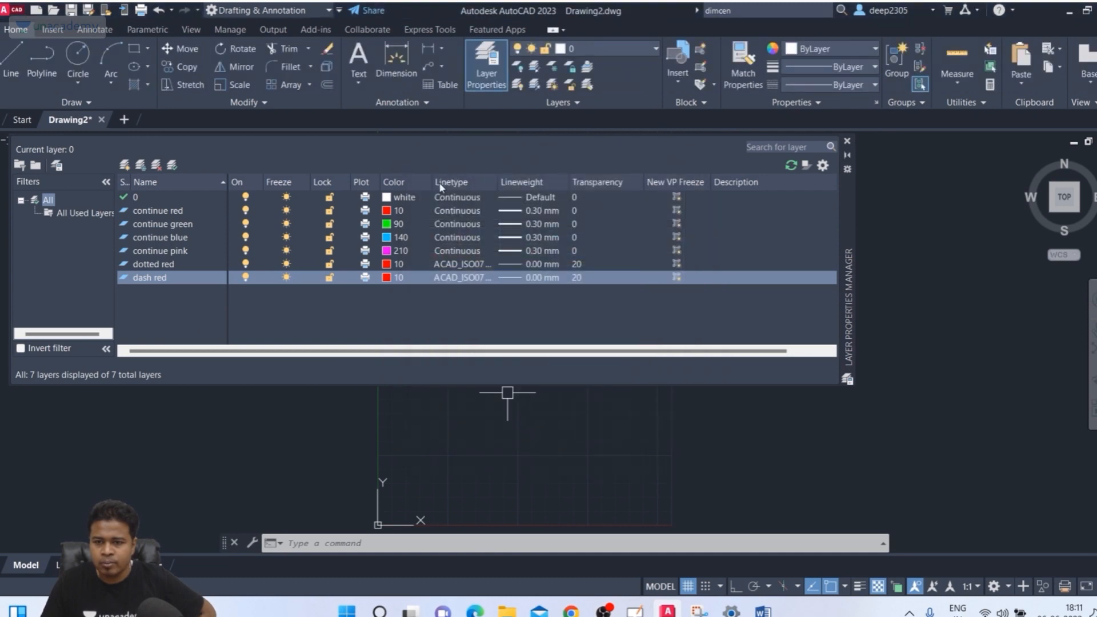
Load the ISO dash linetype ACAD_ISO02W100 from acadiso.lin and assign it to the "dash red" layer
click(460, 277)
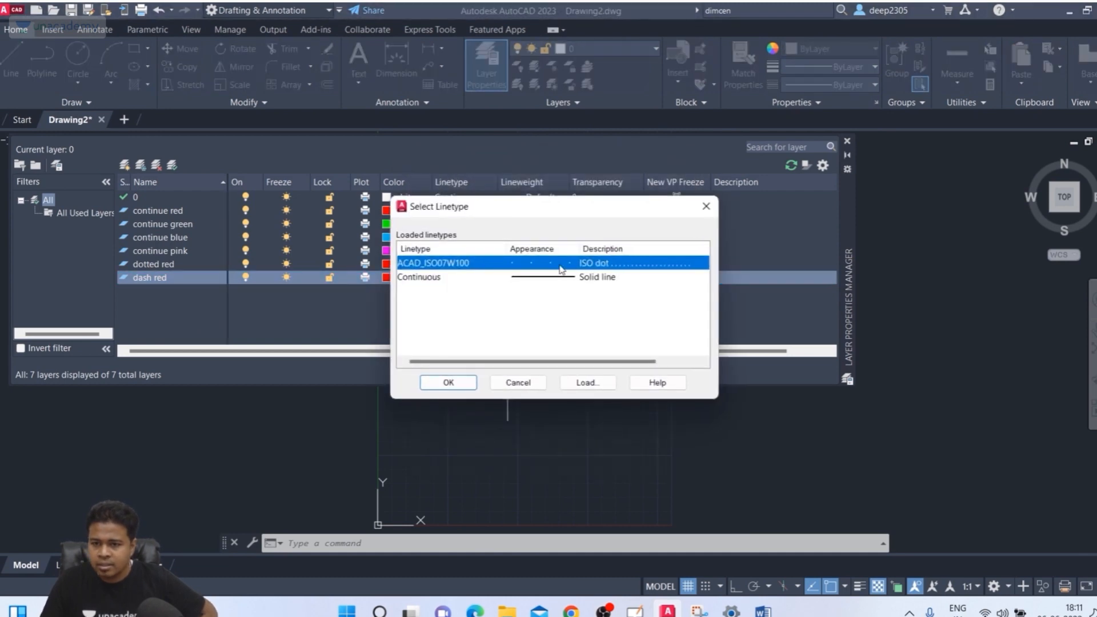
click(586, 383)
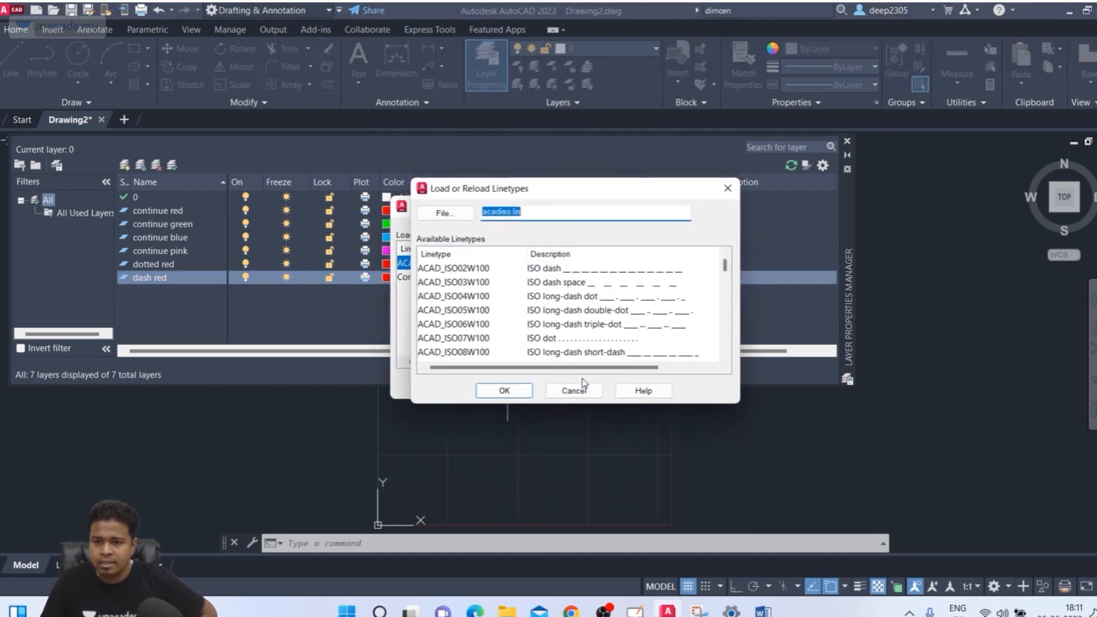
click(576, 269)
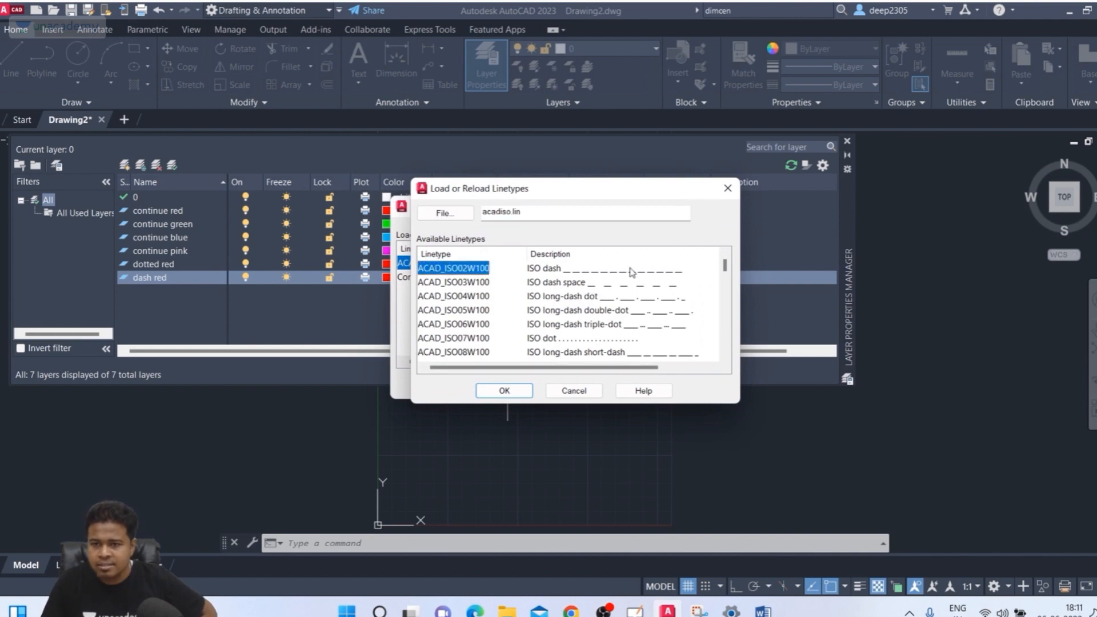
click(504, 390)
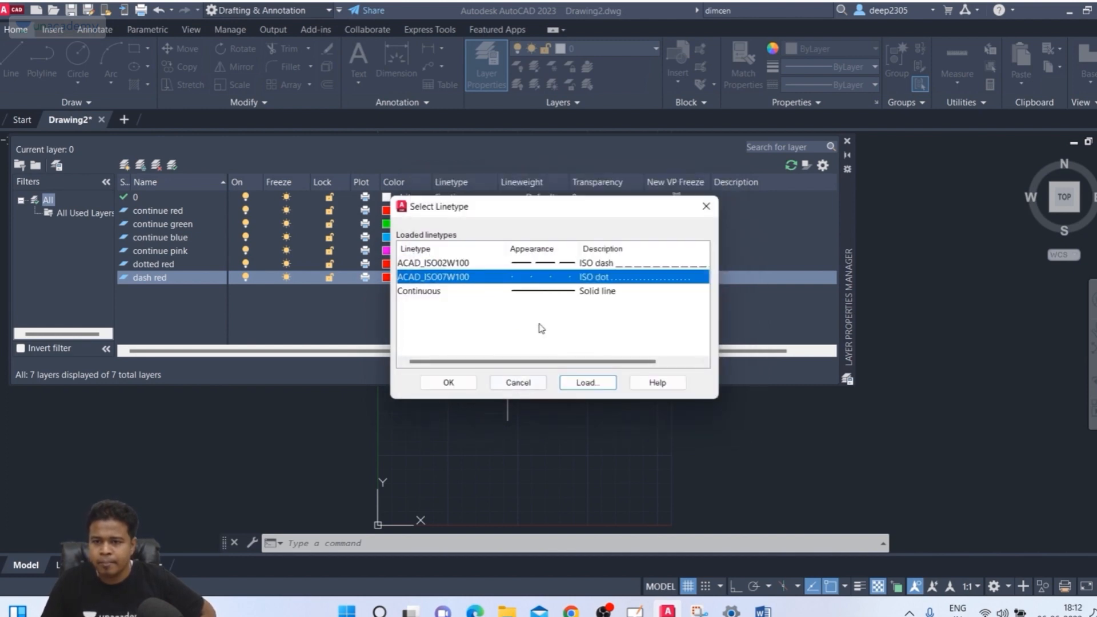
click(567, 266)
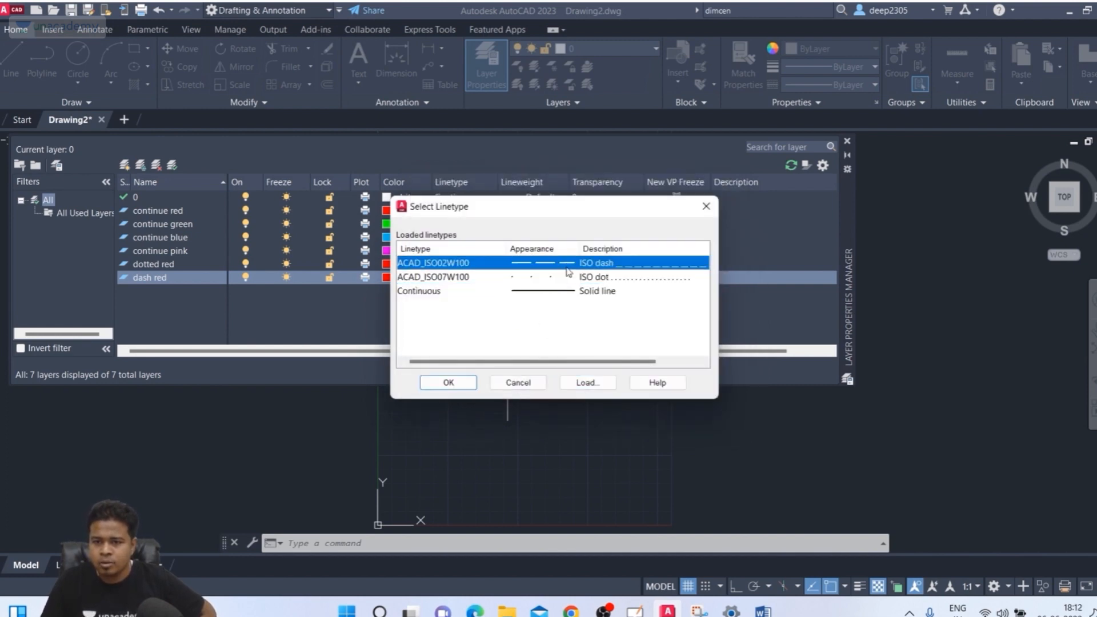
click(445, 381)
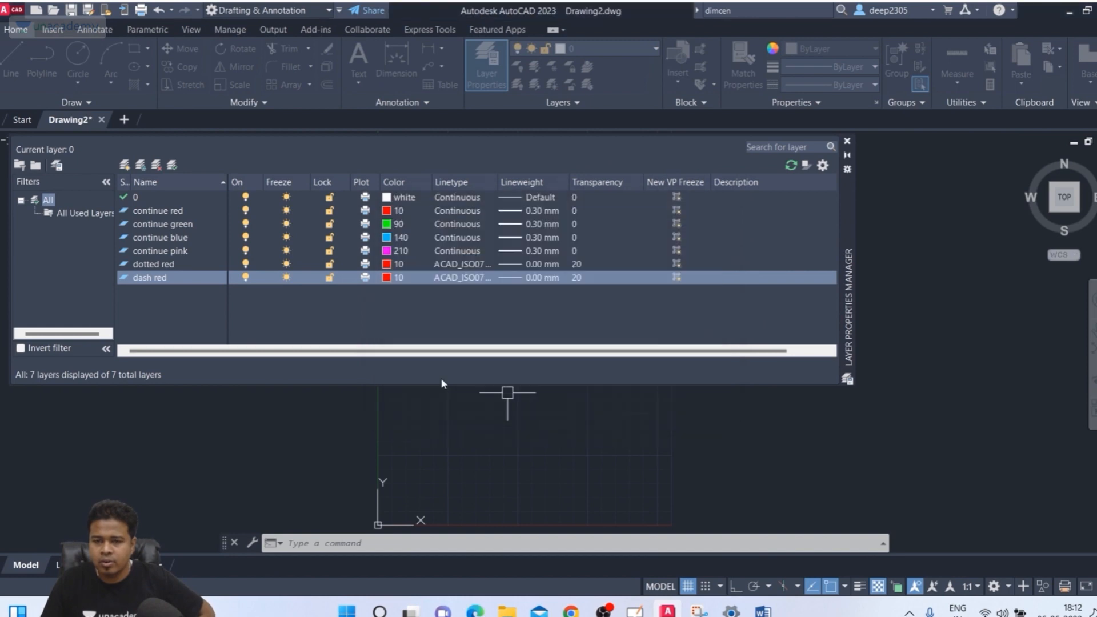
Set the "dash red" layer's lineweight to 0.05 mm and confirm a transparency of 20
click(538, 279)
scroll(563, 275, down, 1)
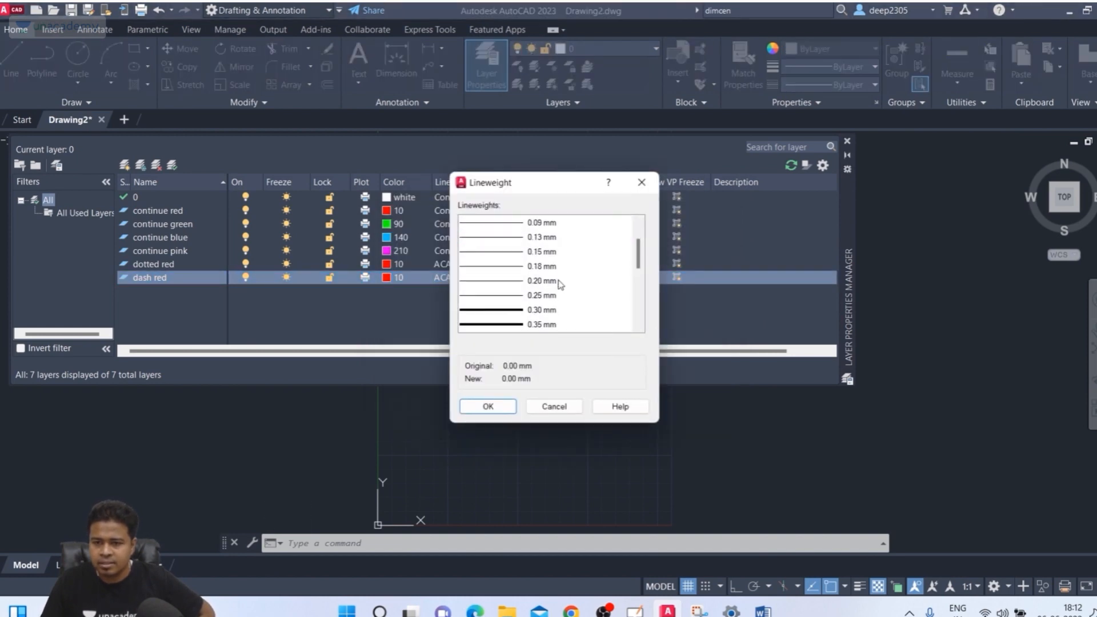
click(541, 313)
scroll(540, 274, up, 1)
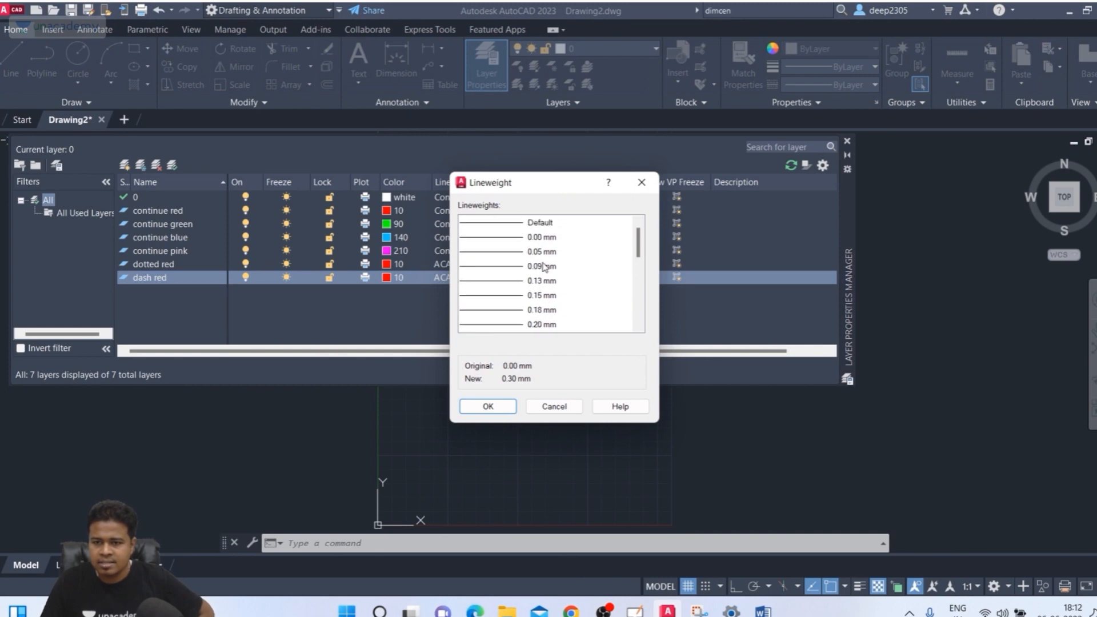
click(545, 253)
click(504, 404)
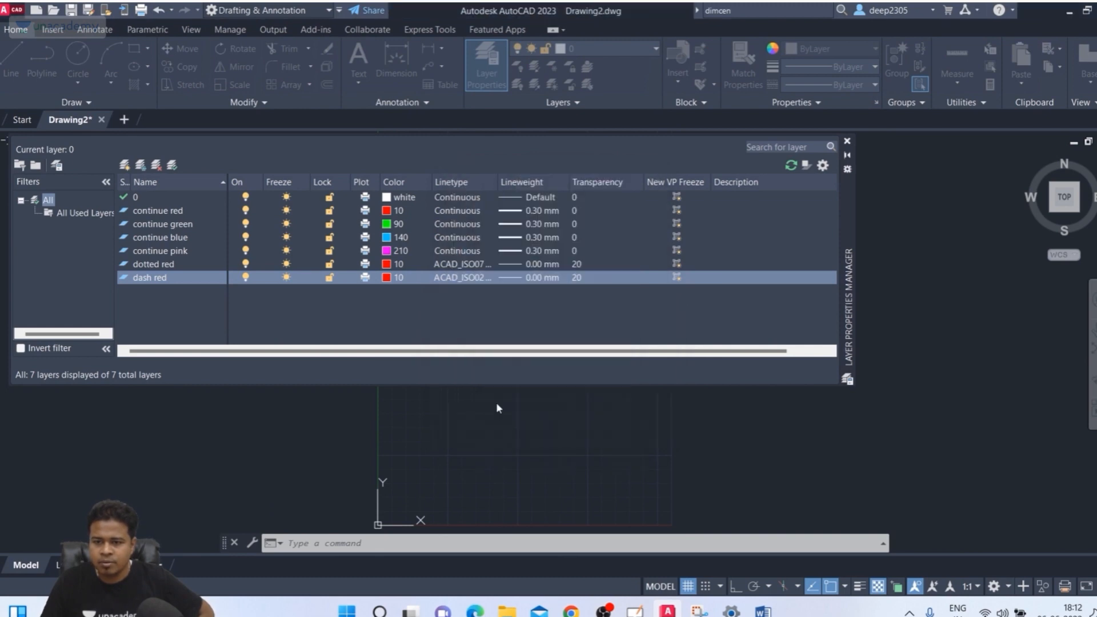
click(599, 279)
click(514, 327)
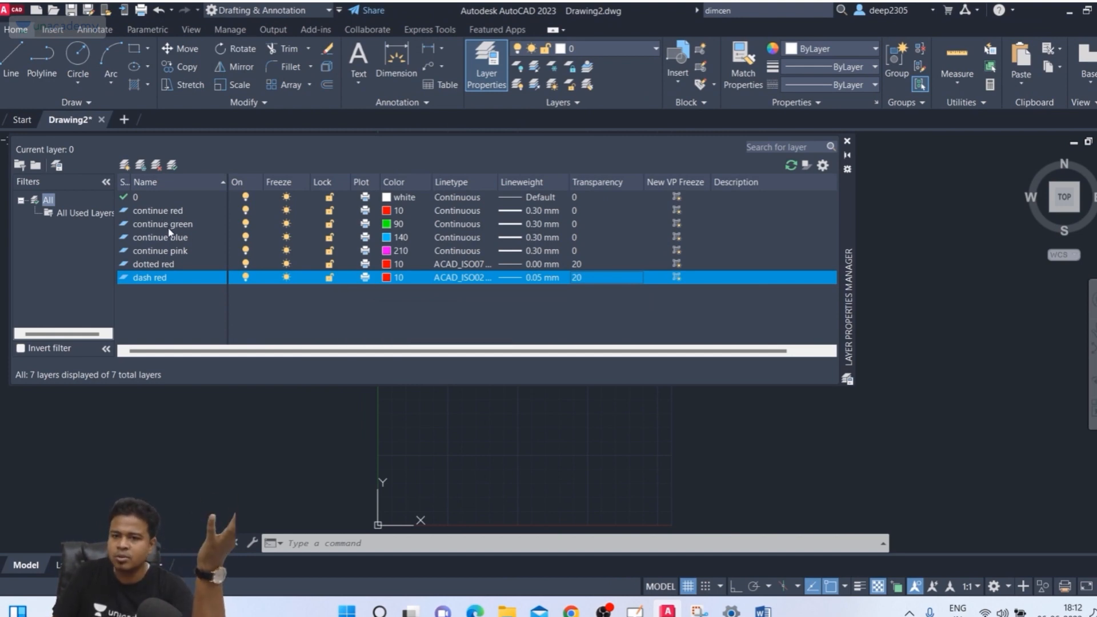
Create a new layer named "dotted green" and give it green, index colour 90
click(124, 165)
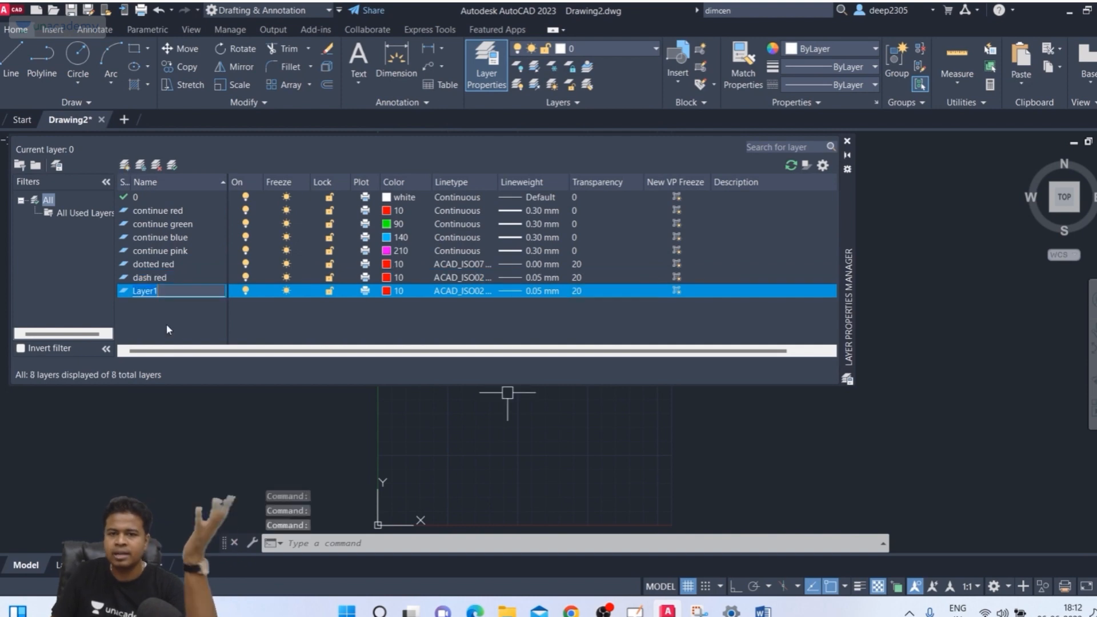
text(do)
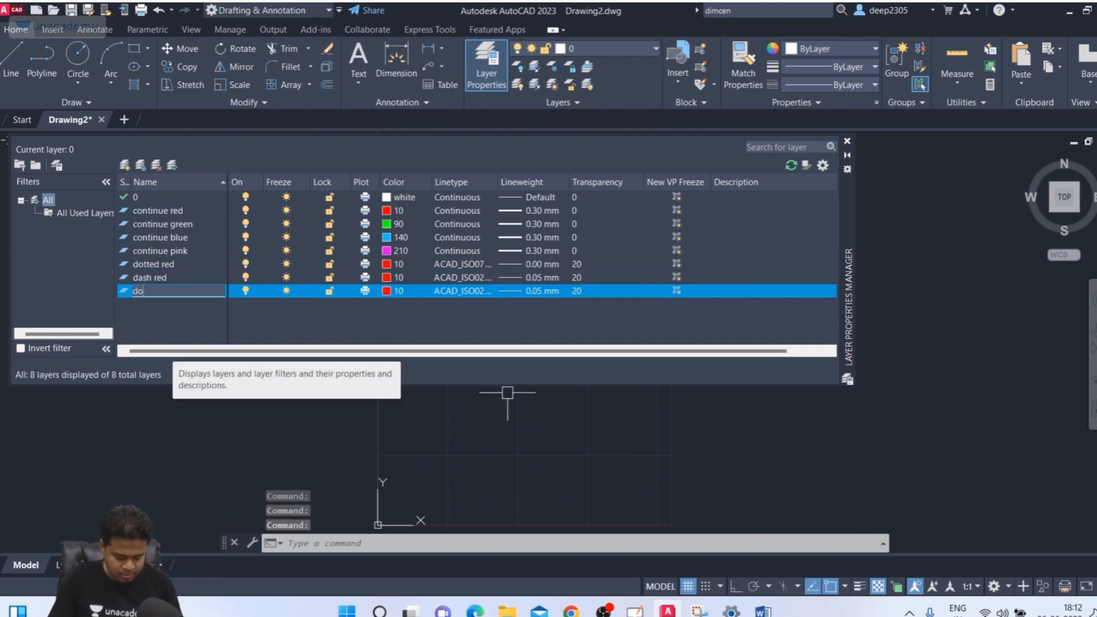
text(tted)
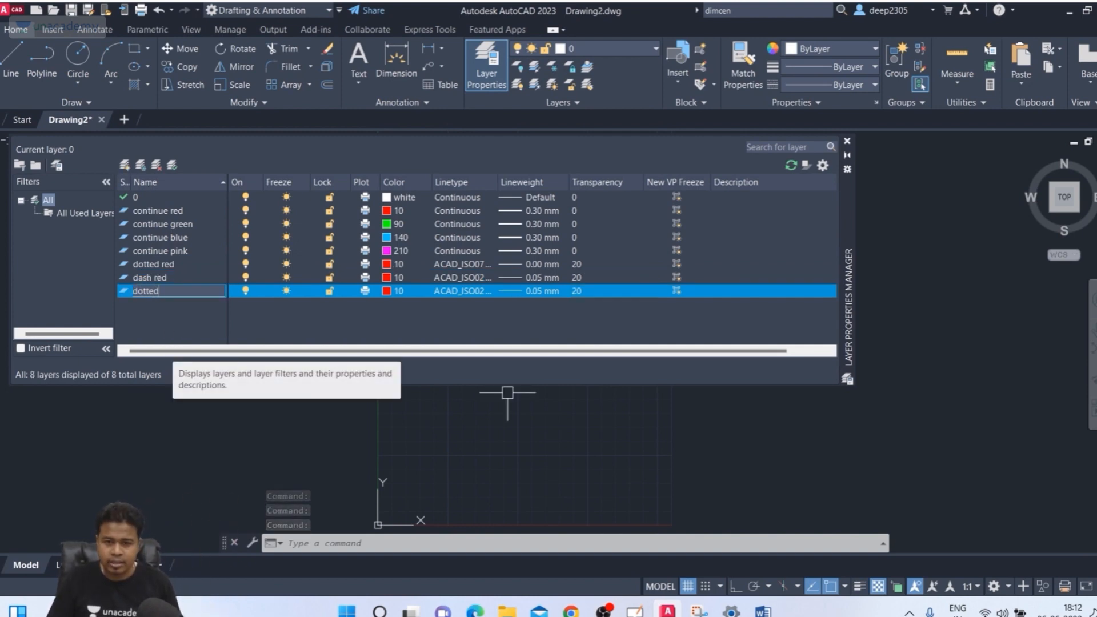
text( g)
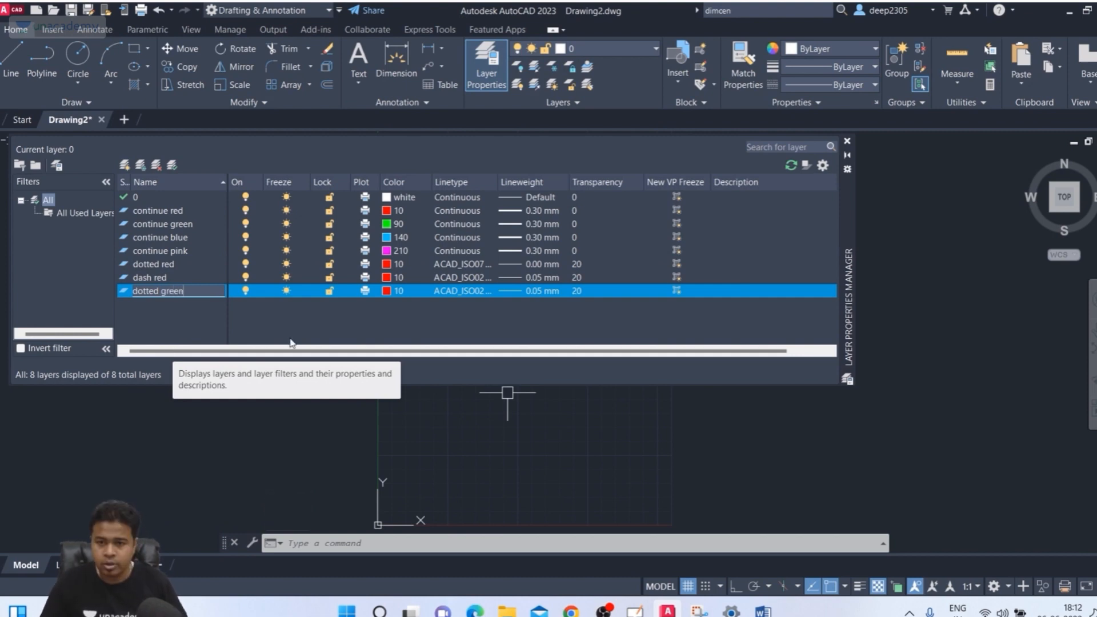
text(reen)
click(387, 291)
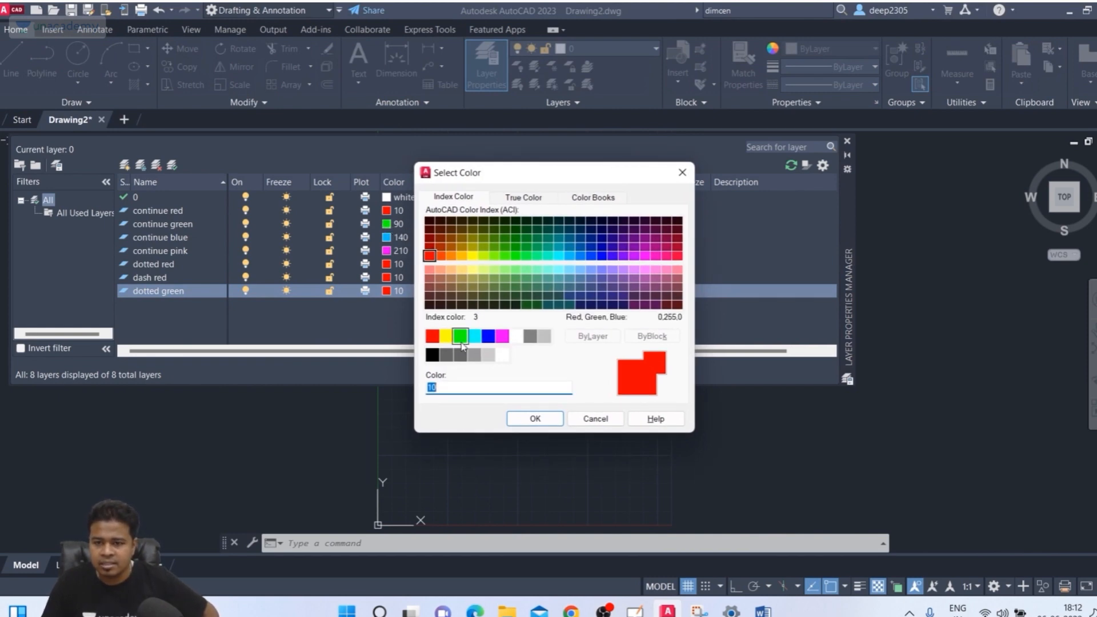
text(90)
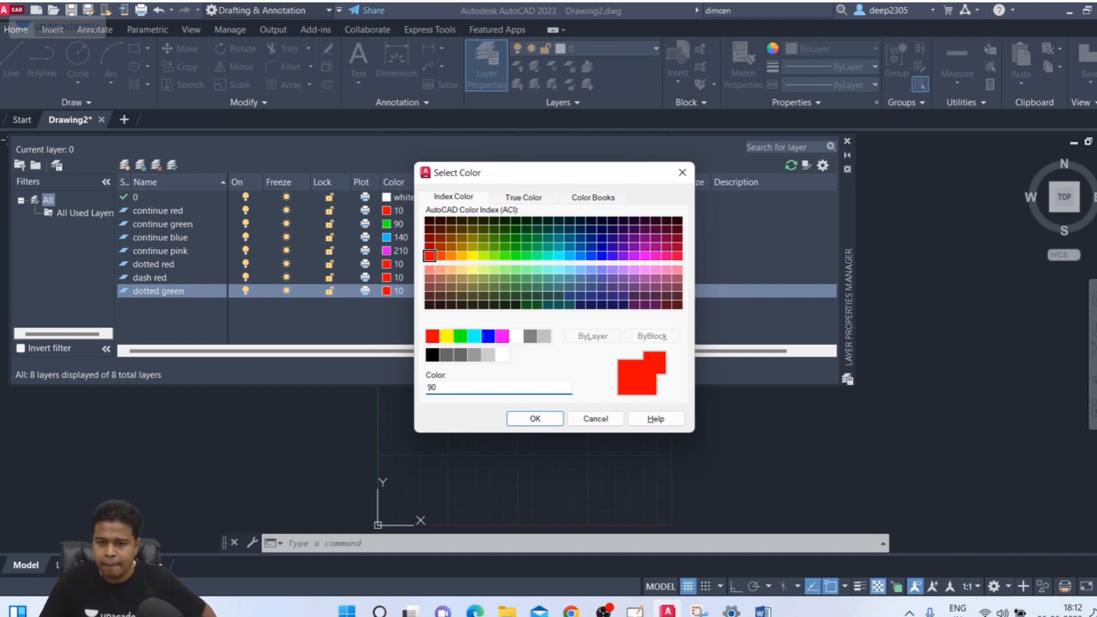
click(532, 420)
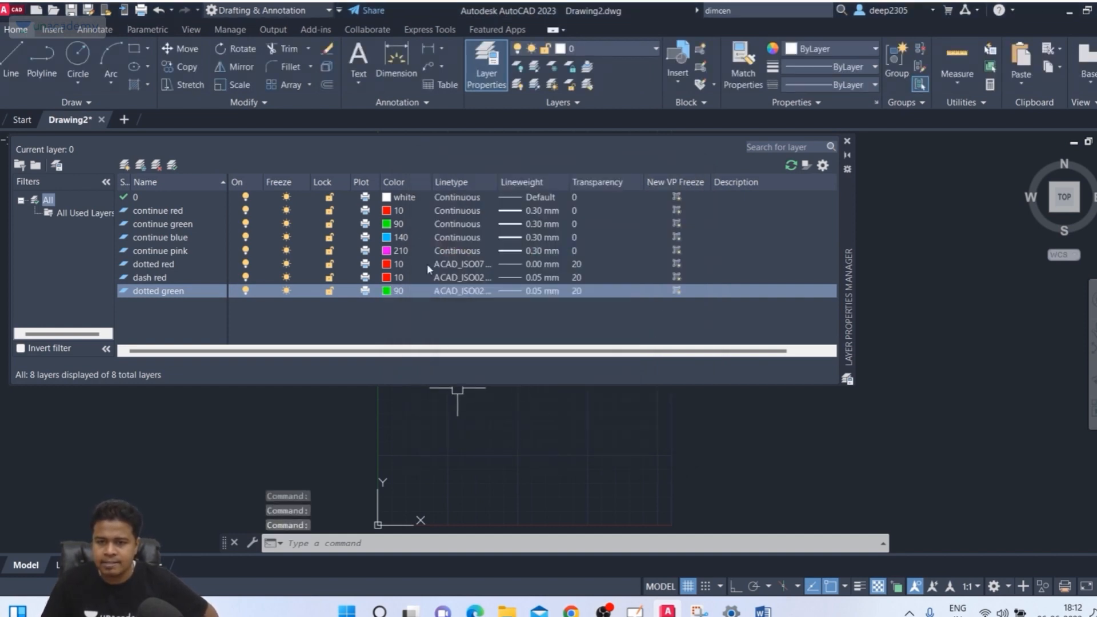
Assign the loaded ISO dot linetype ACAD_ISO07W100 to the "dotted green" layer
click(474, 293)
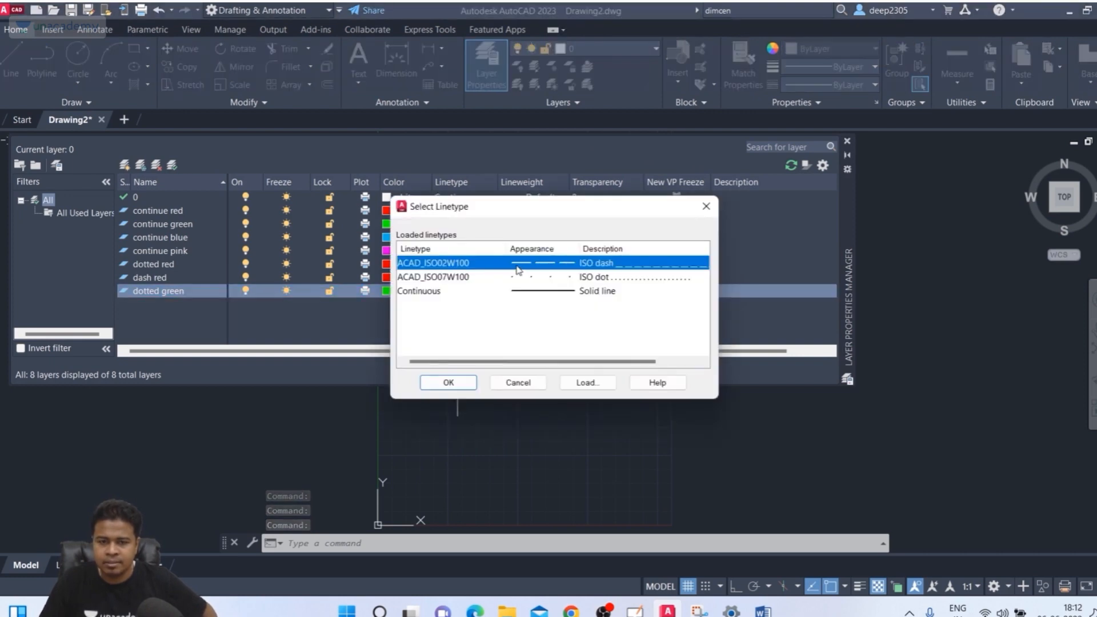
click(512, 278)
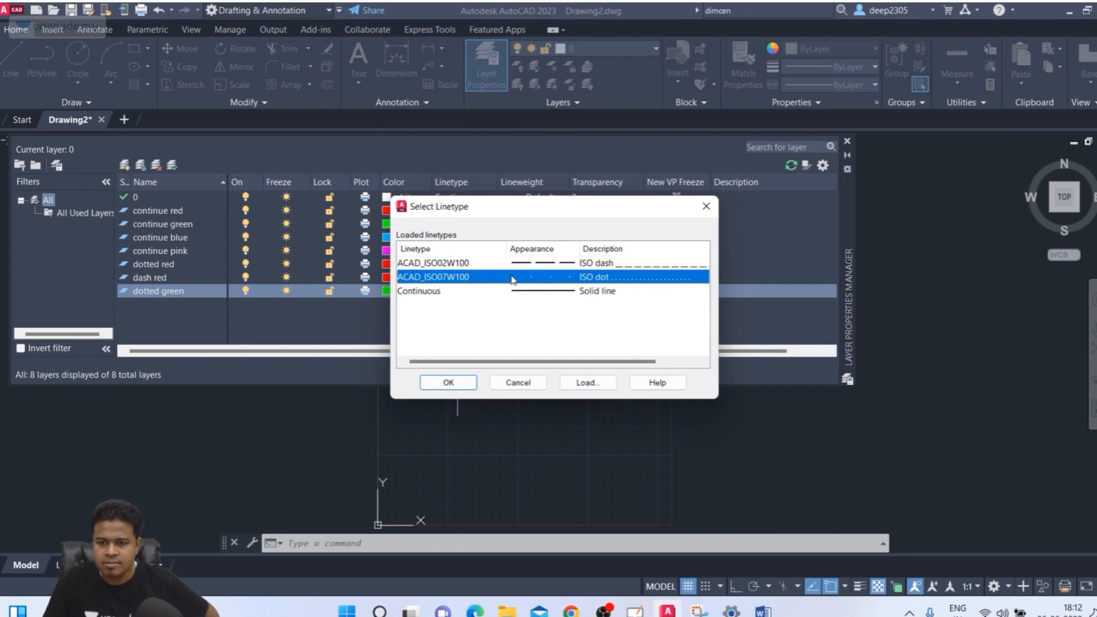
click(436, 381)
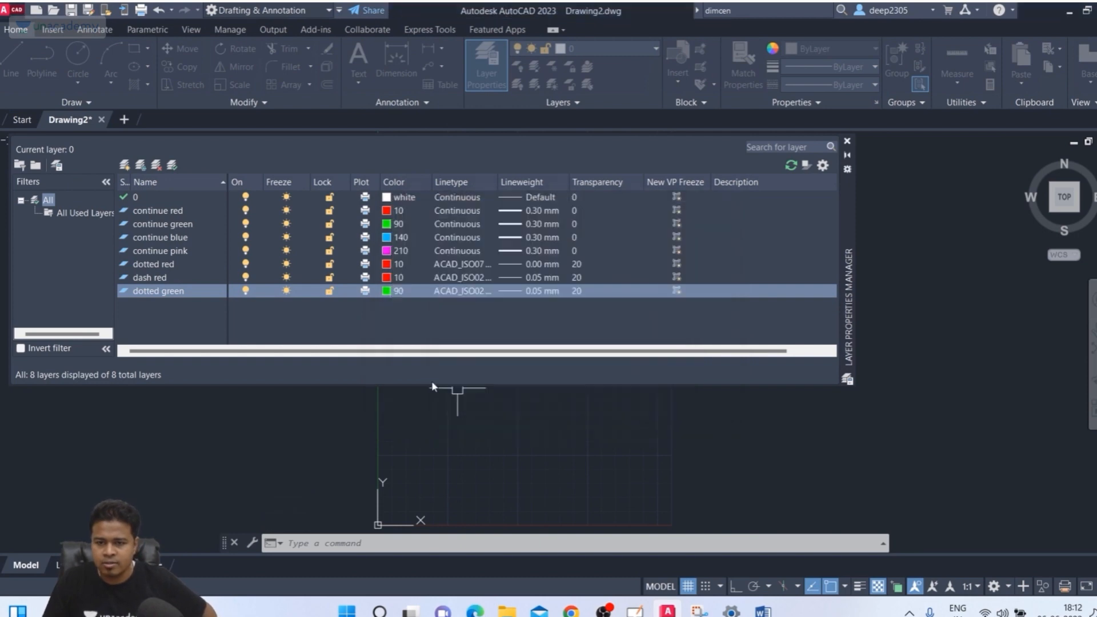
Set the "dotted green" layer's lineweight to 0.00 mm and confirm a transparency of 20
click(552, 293)
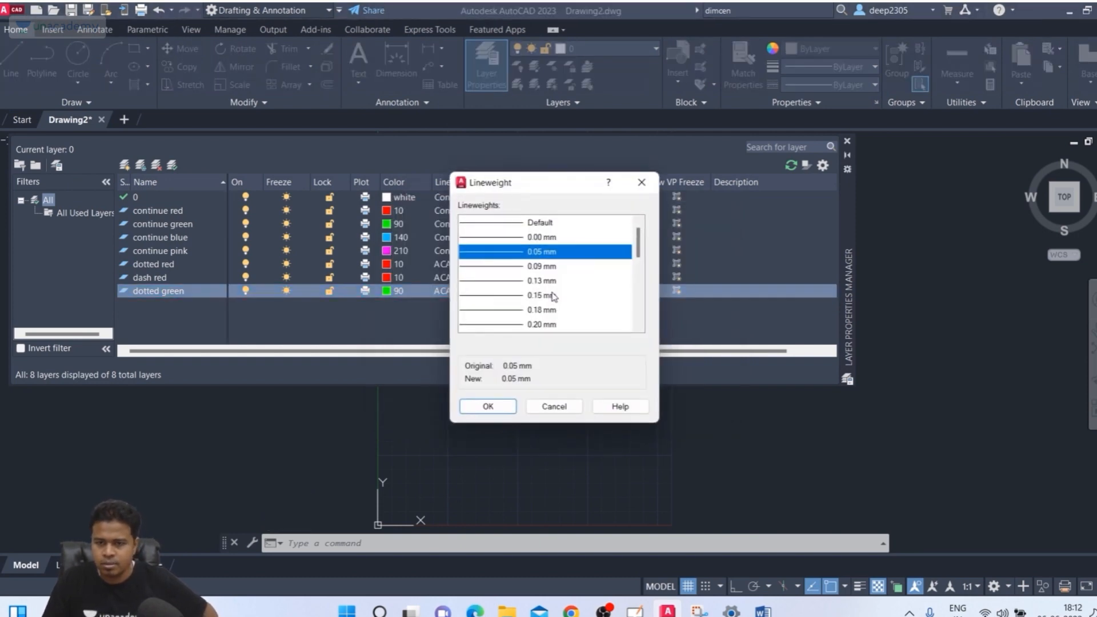
click(541, 236)
click(487, 406)
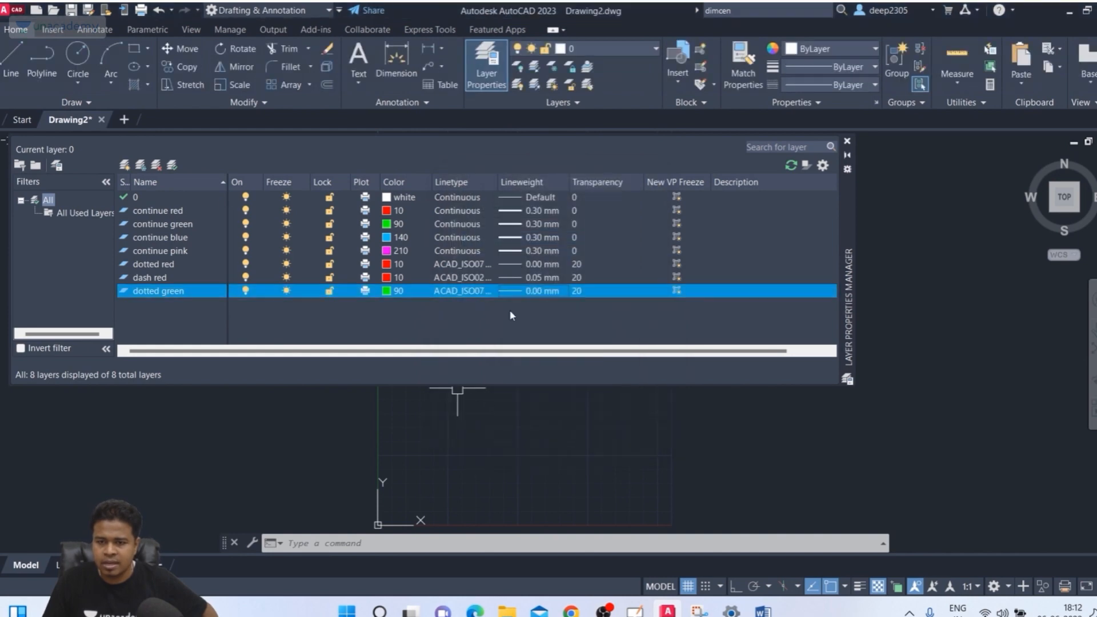
click(598, 292)
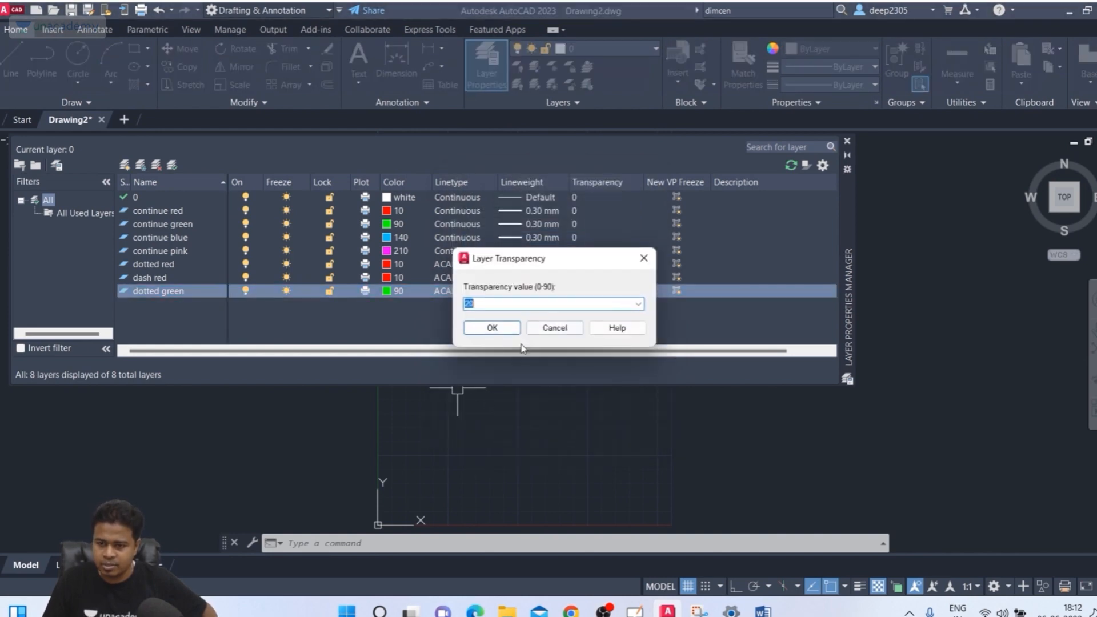
click(488, 327)
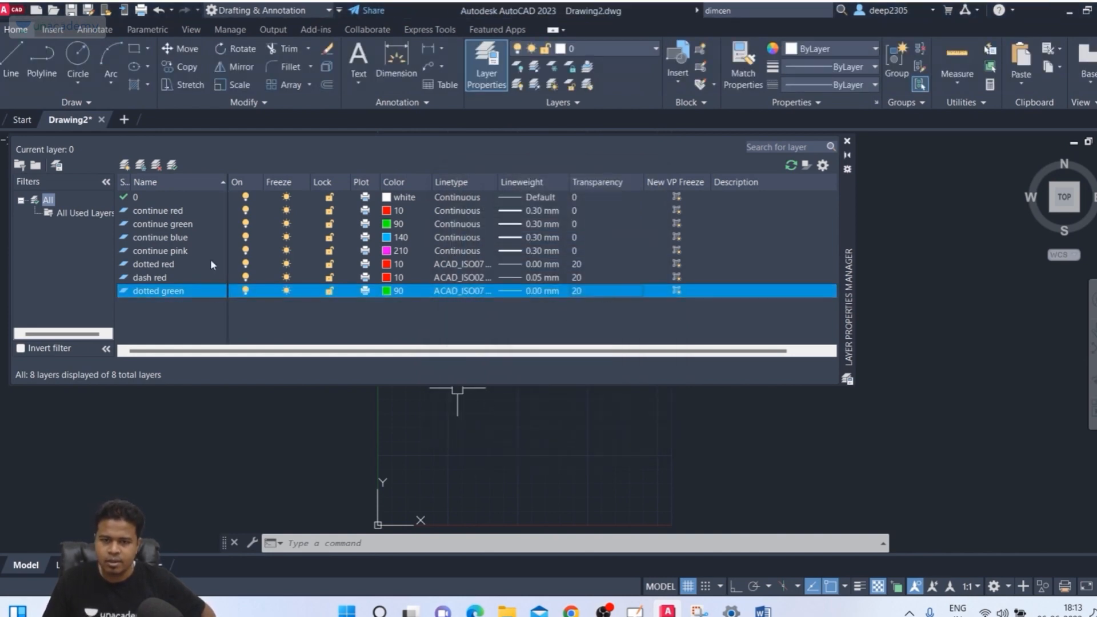
Create a new layer named "dash green" and assign it the ISO dash linetype ACAD_ISO02W100
click(124, 165)
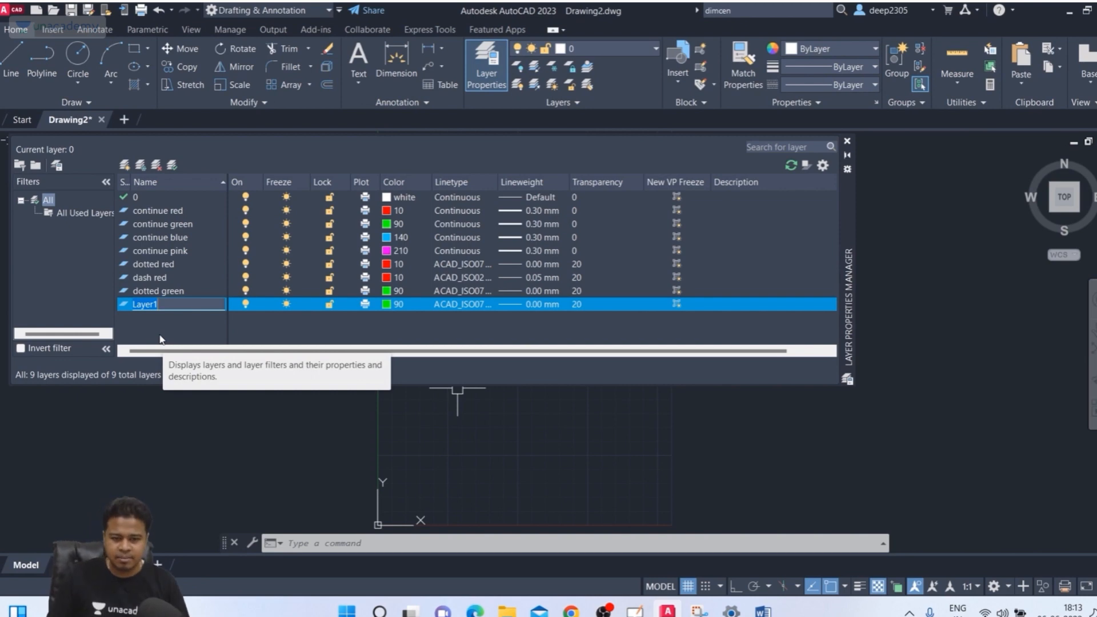
text(dash green)
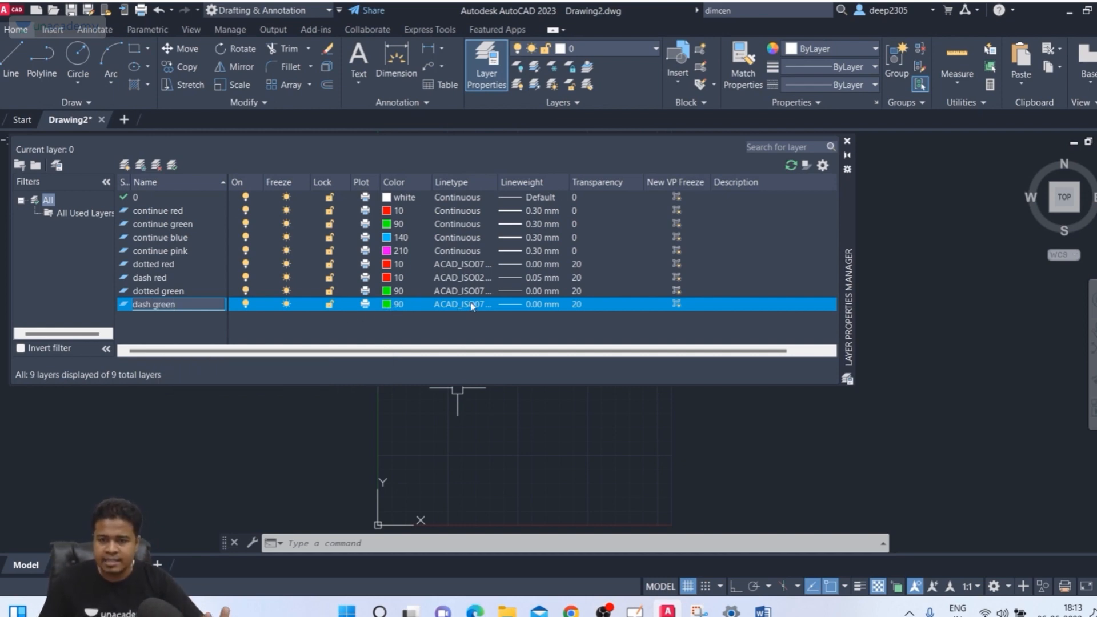
click(495, 309)
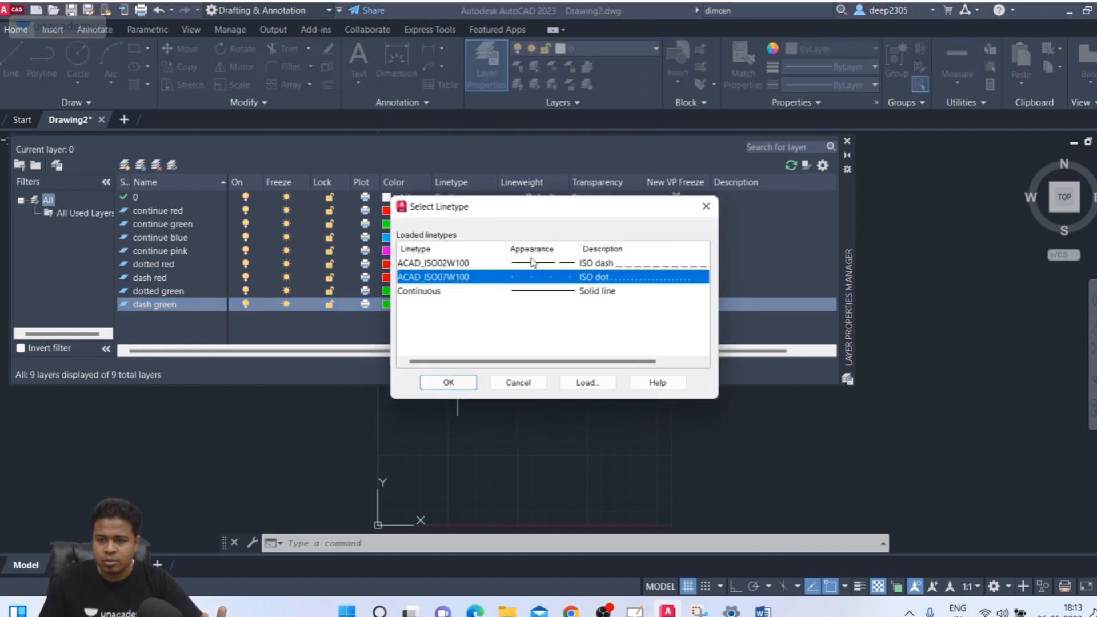
click(535, 263)
click(448, 382)
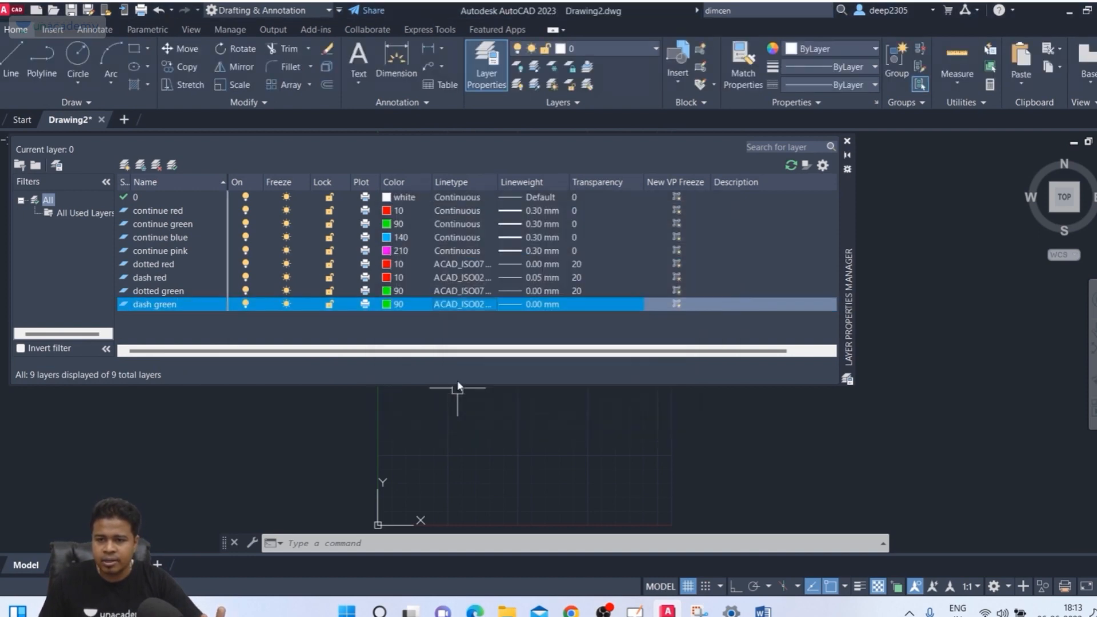
Set the "dash green" layer's lineweight to 0.05 mm
click(543, 310)
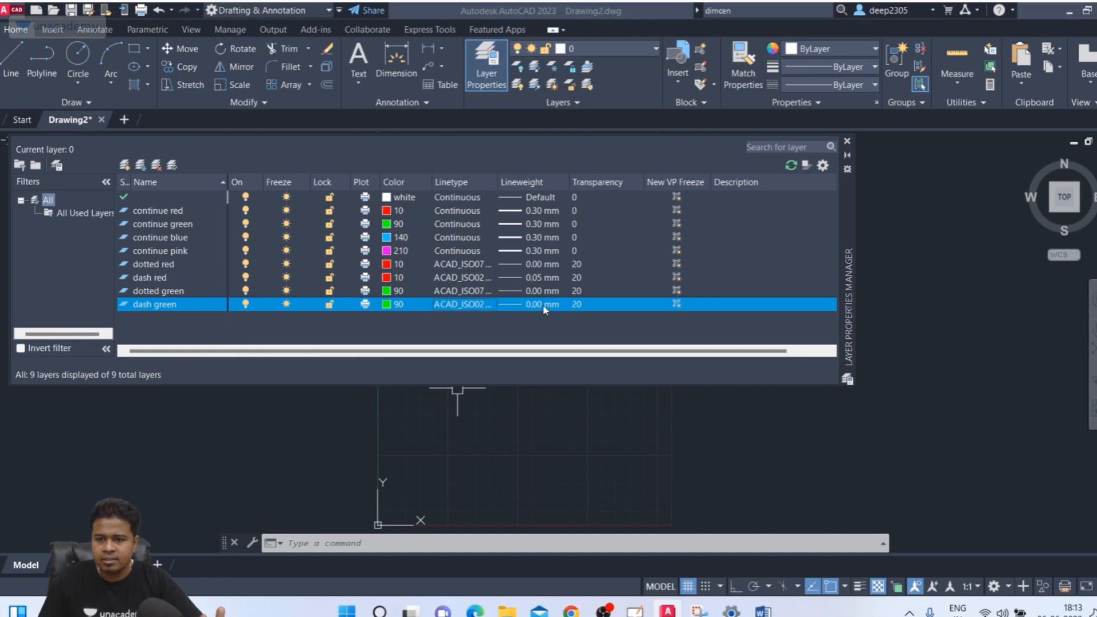
click(541, 256)
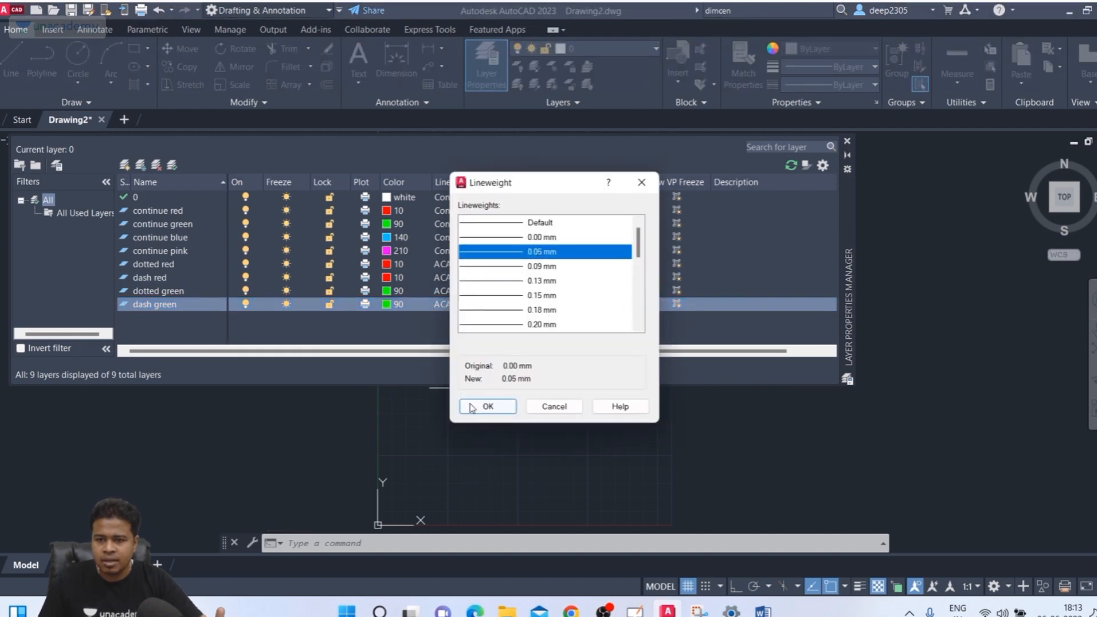
click(486, 406)
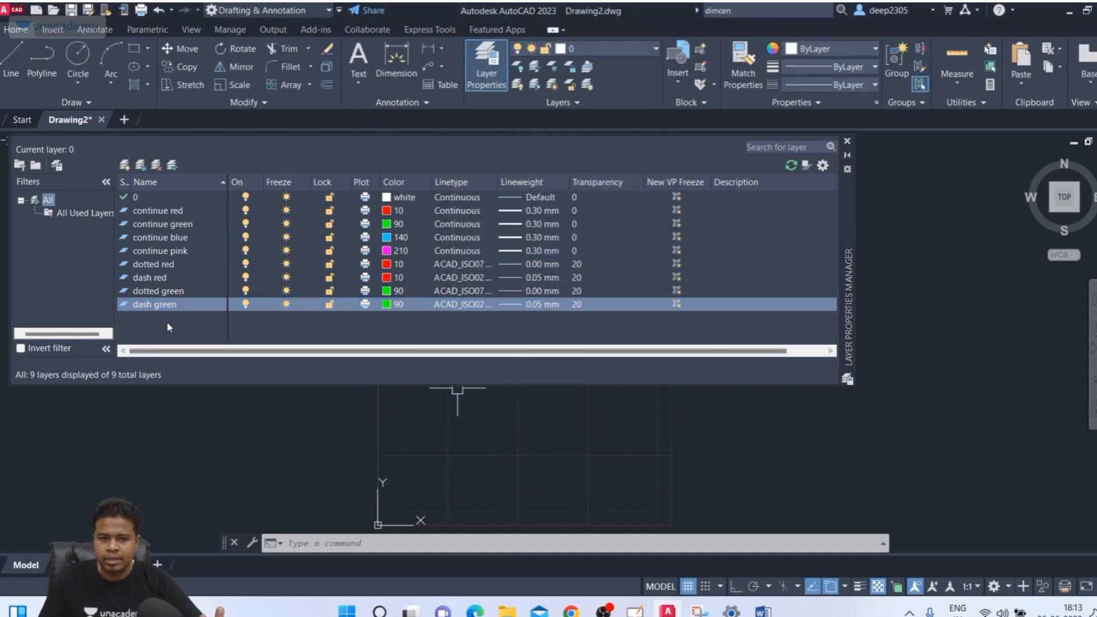
Create a new layer named "centreline" and confirm green index color 90 for it
click(125, 166)
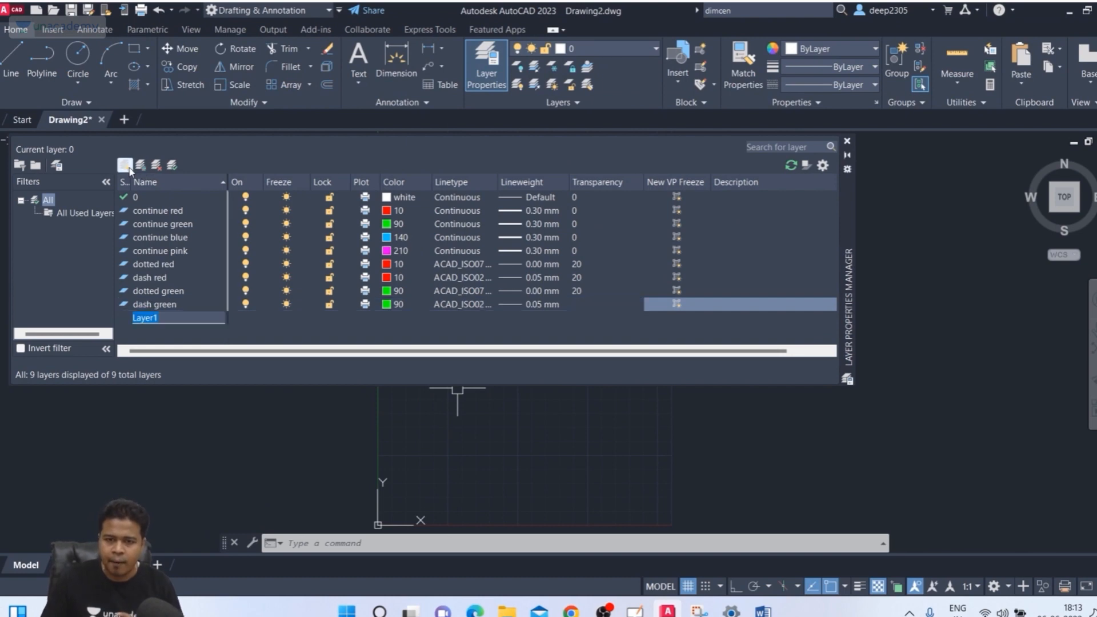
text(centreli)
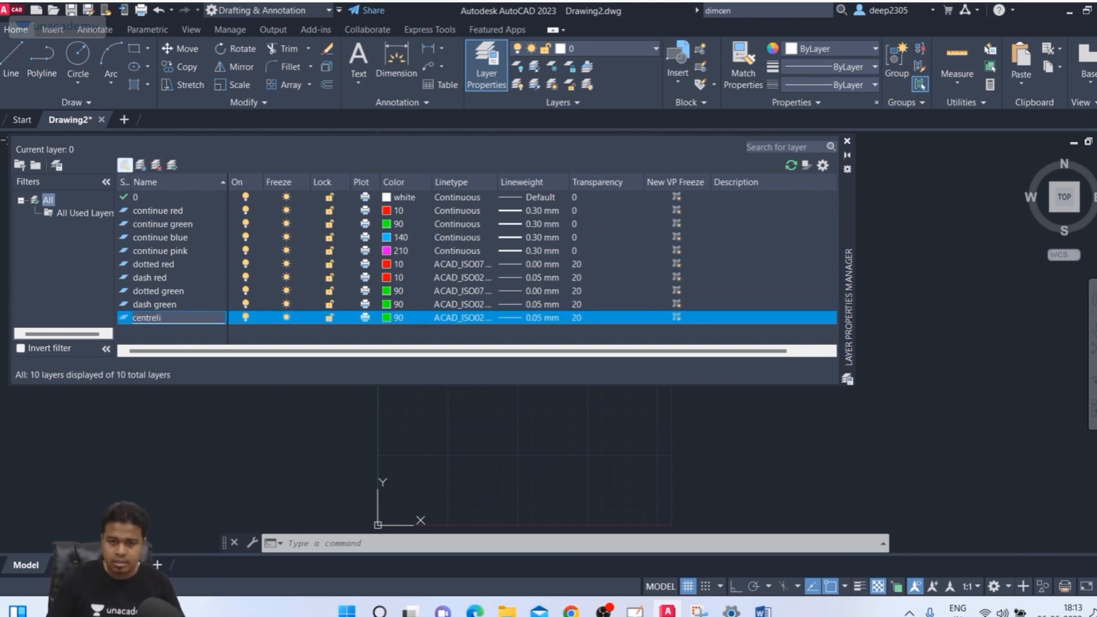
text(ne)
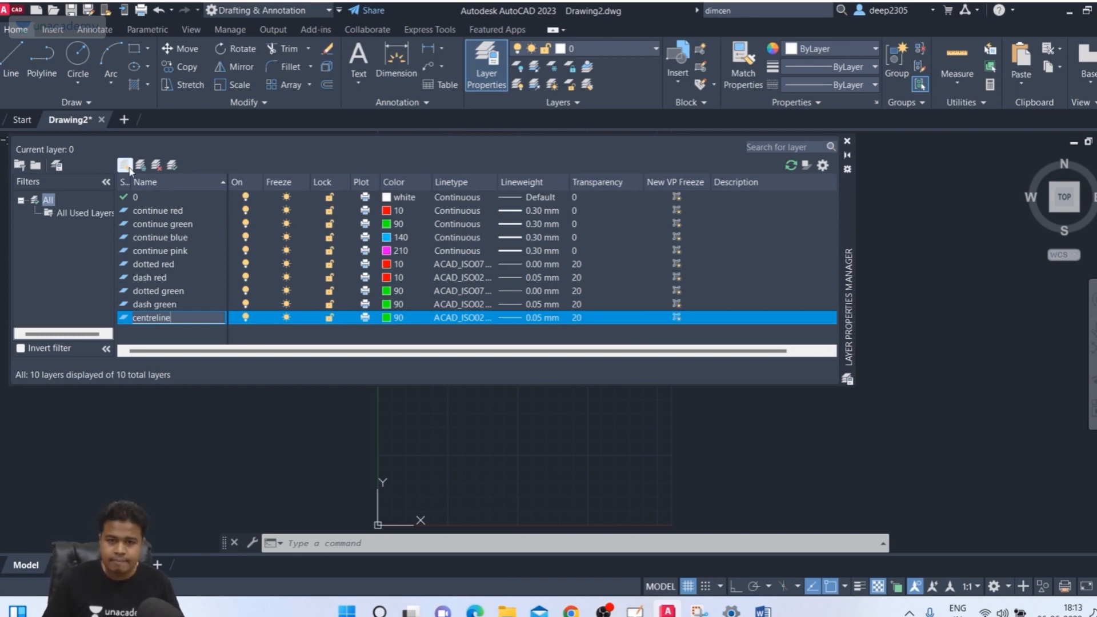
click(389, 323)
click(390, 324)
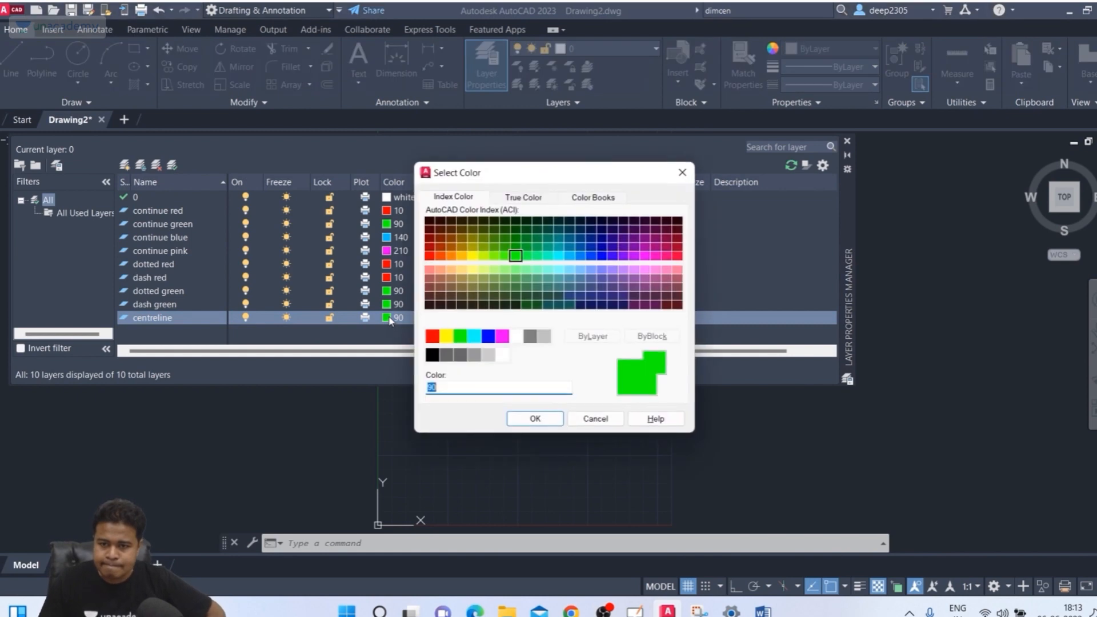
click(527, 257)
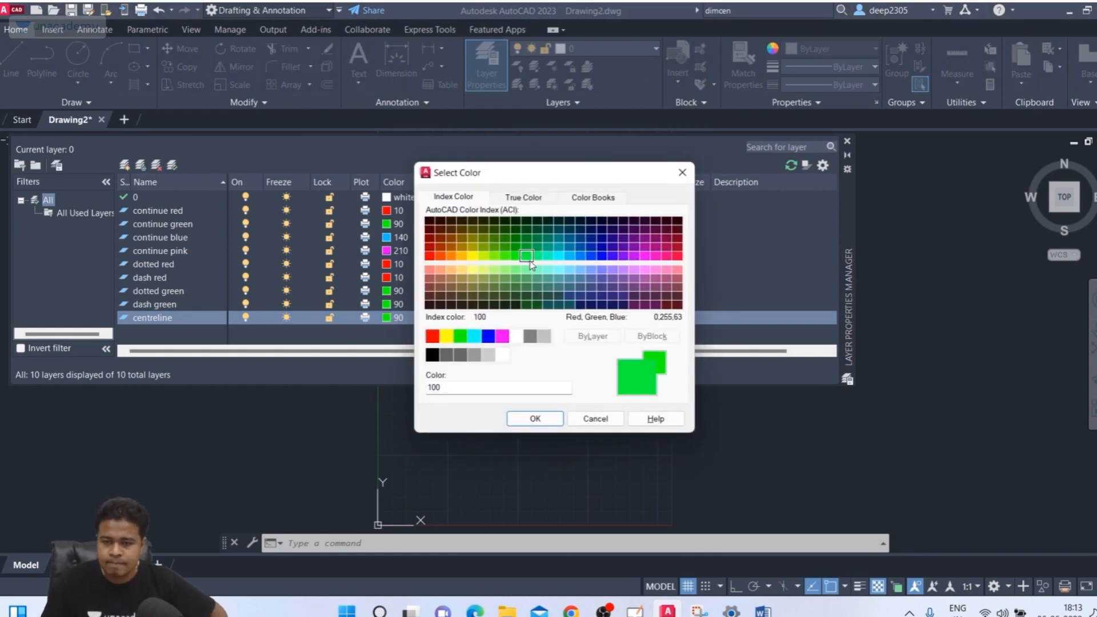
click(513, 256)
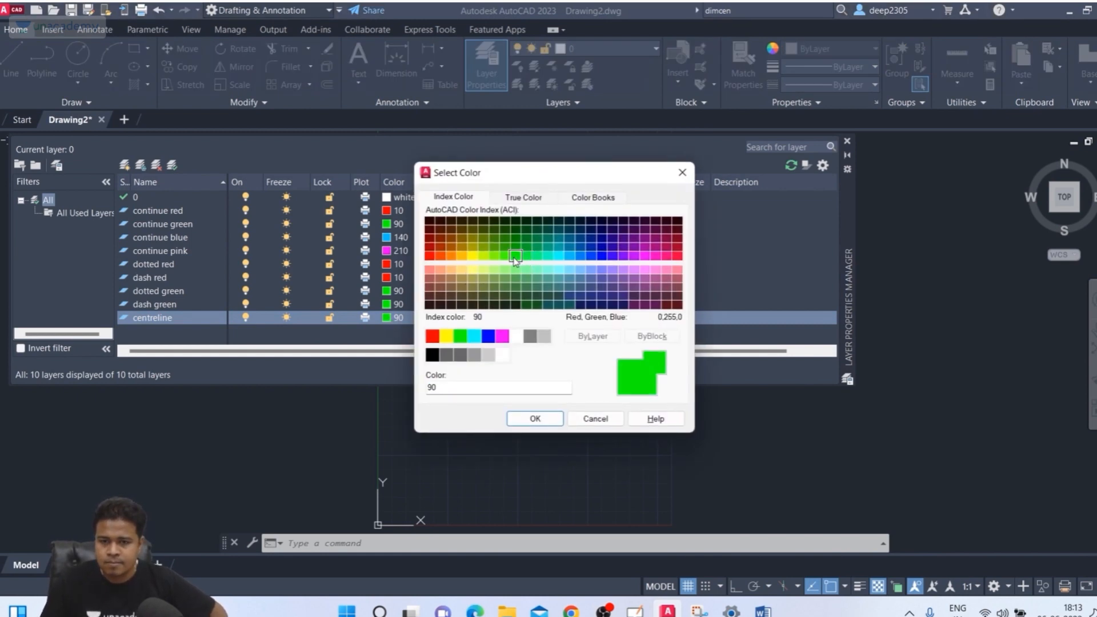
click(531, 418)
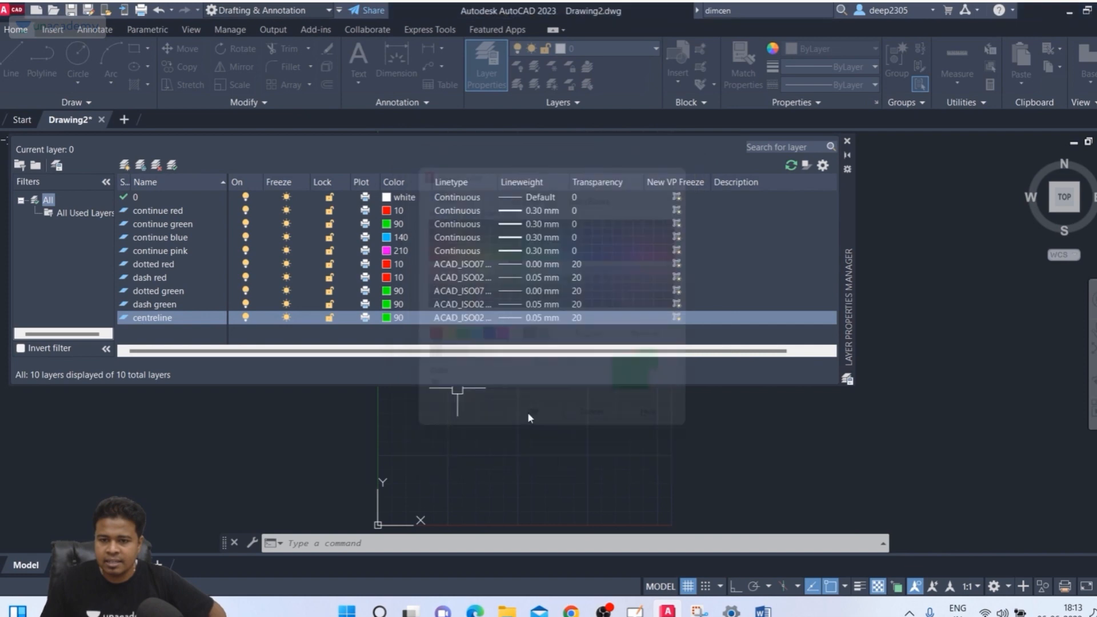
Rename the "centreline" layer as "centreline green"
click(187, 315)
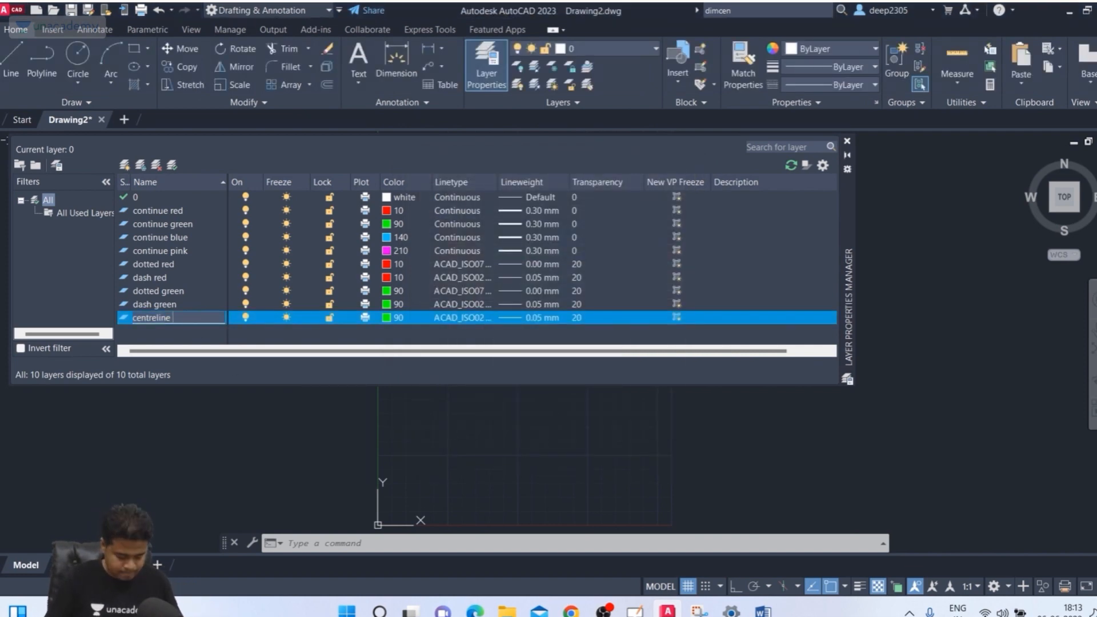
text(reen)
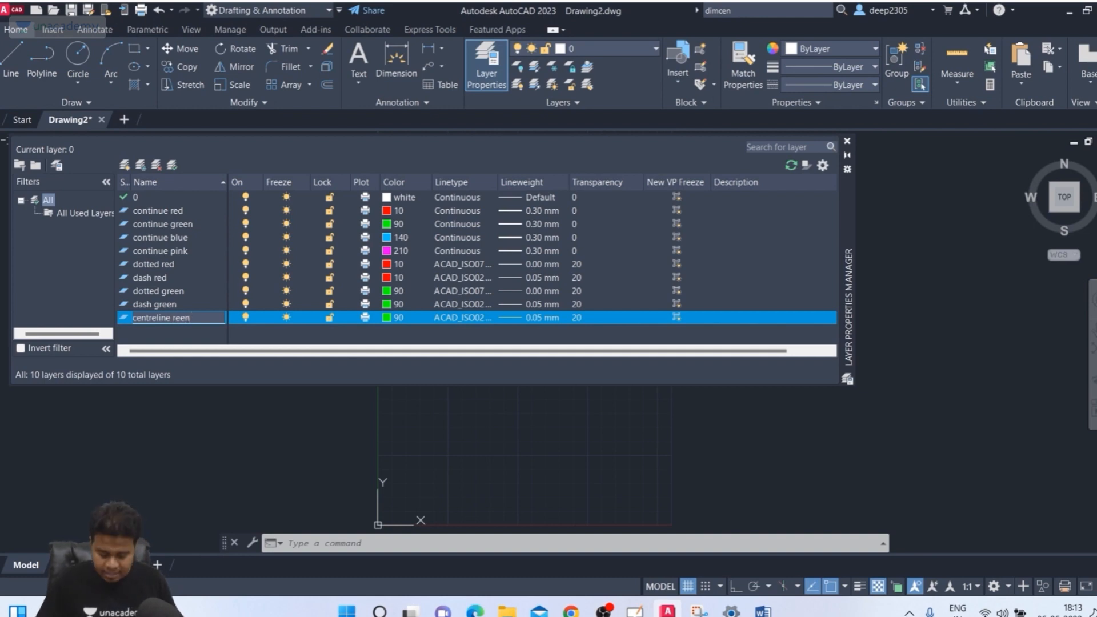
key(BackSpace)
key(BackSpace)
key(BackSpace)
key(BackSpace)
text(g)
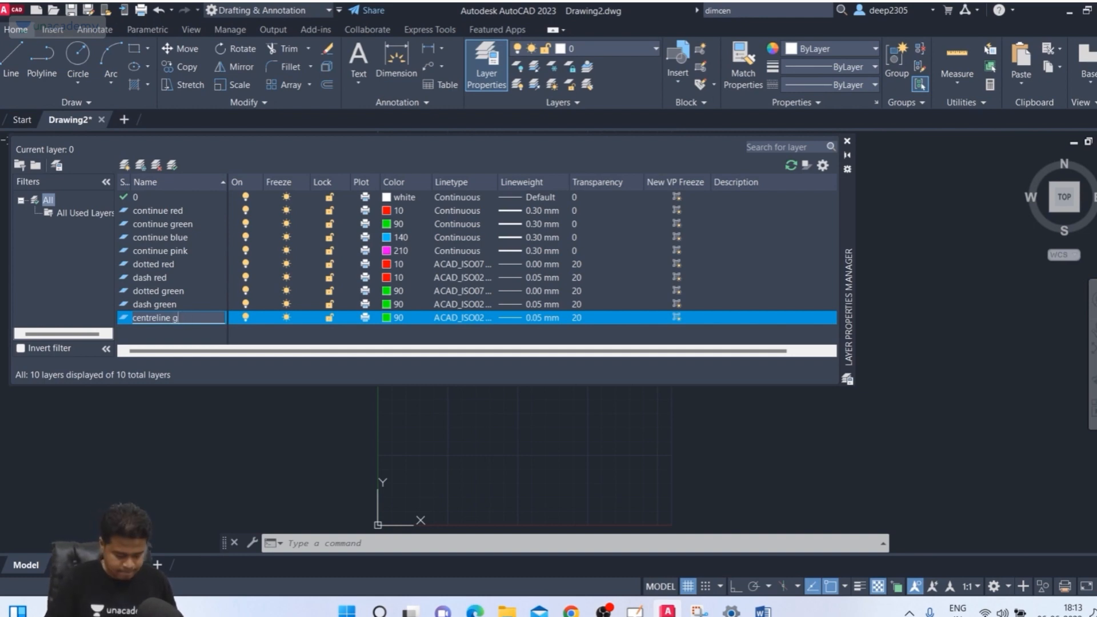
text(reen)
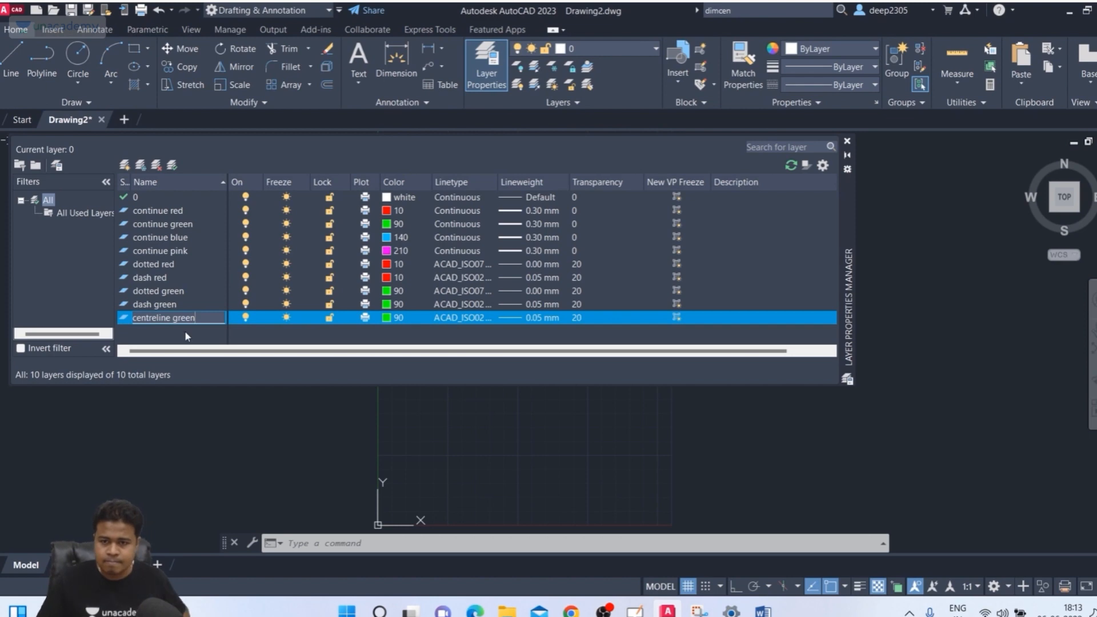
Load the CENTER linetype from acadiso.lin and assign it to the "centreline green" layer
click(463, 321)
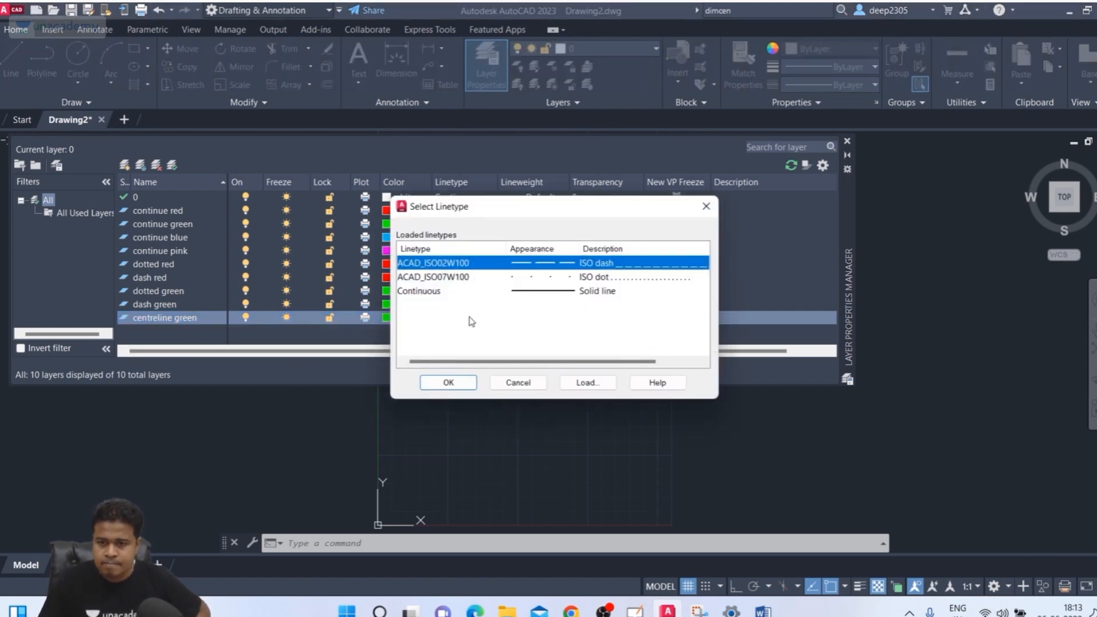
click(583, 384)
scroll(496, 314, down, 4)
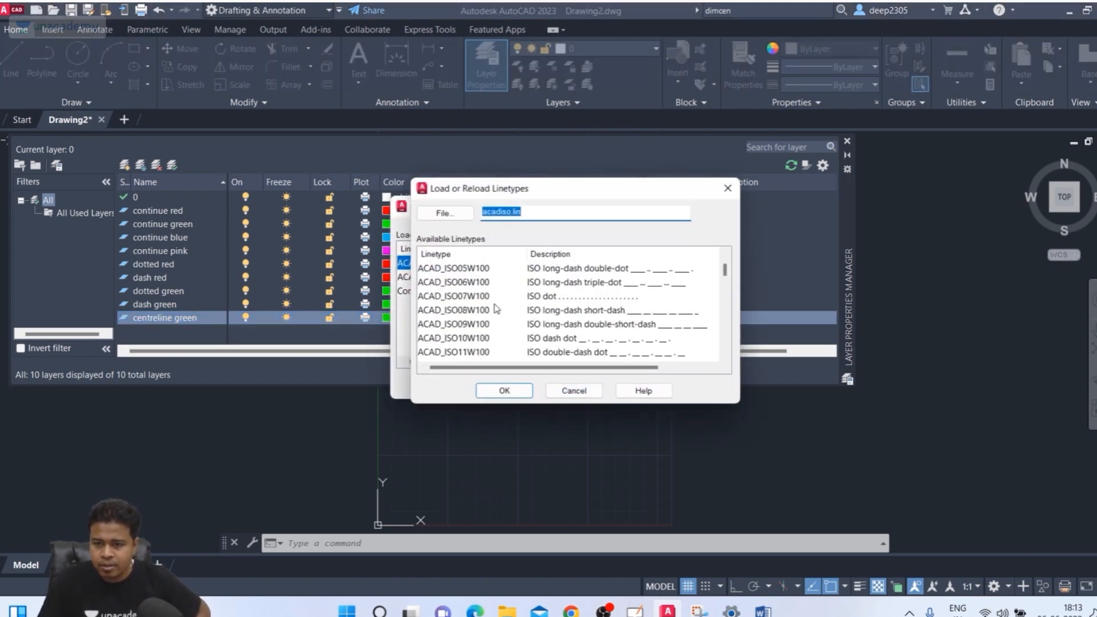
scroll(496, 316, down, 1)
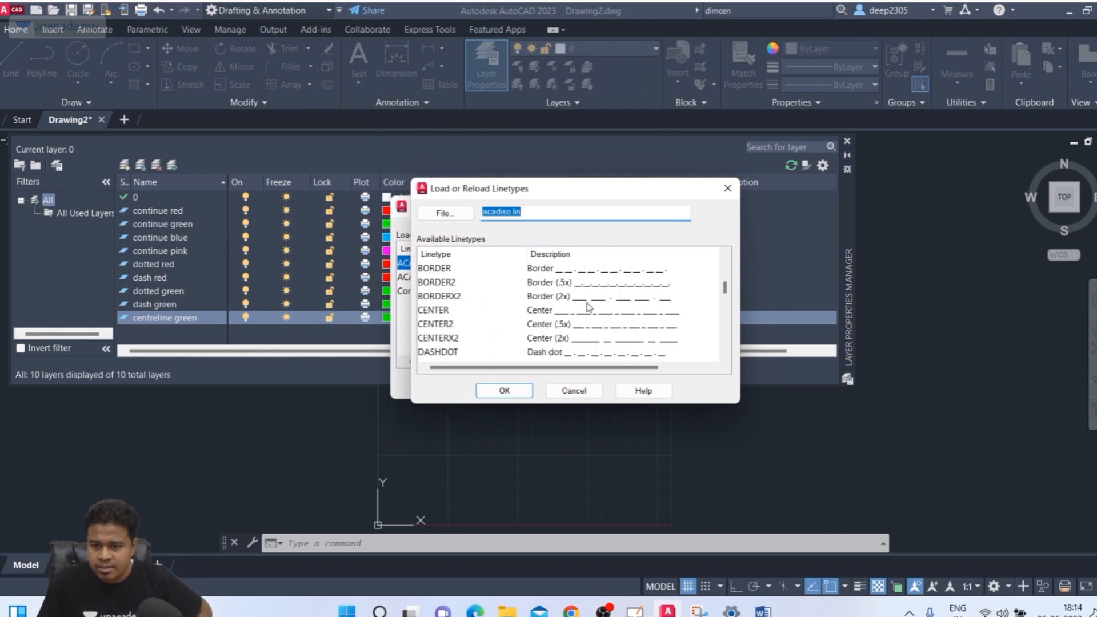
click(444, 311)
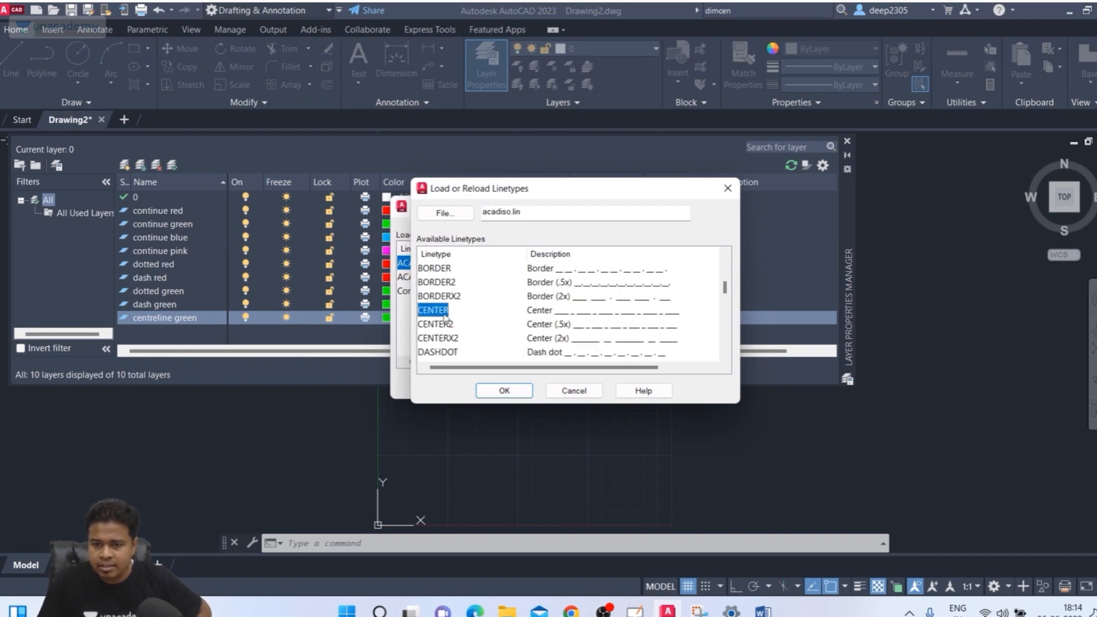
click(506, 391)
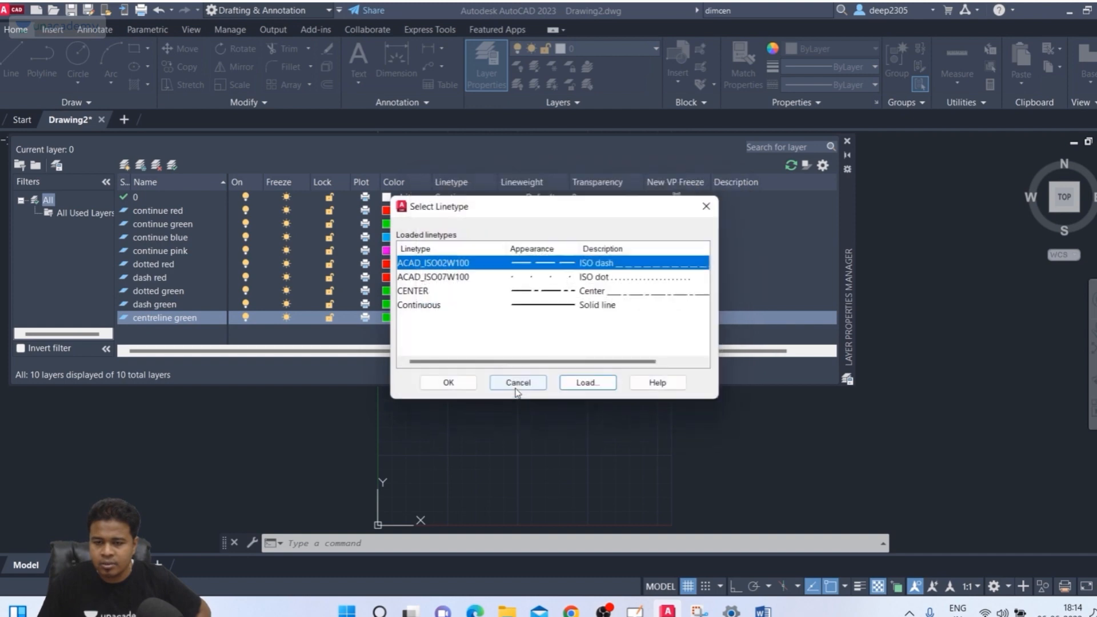
click(439, 293)
click(449, 382)
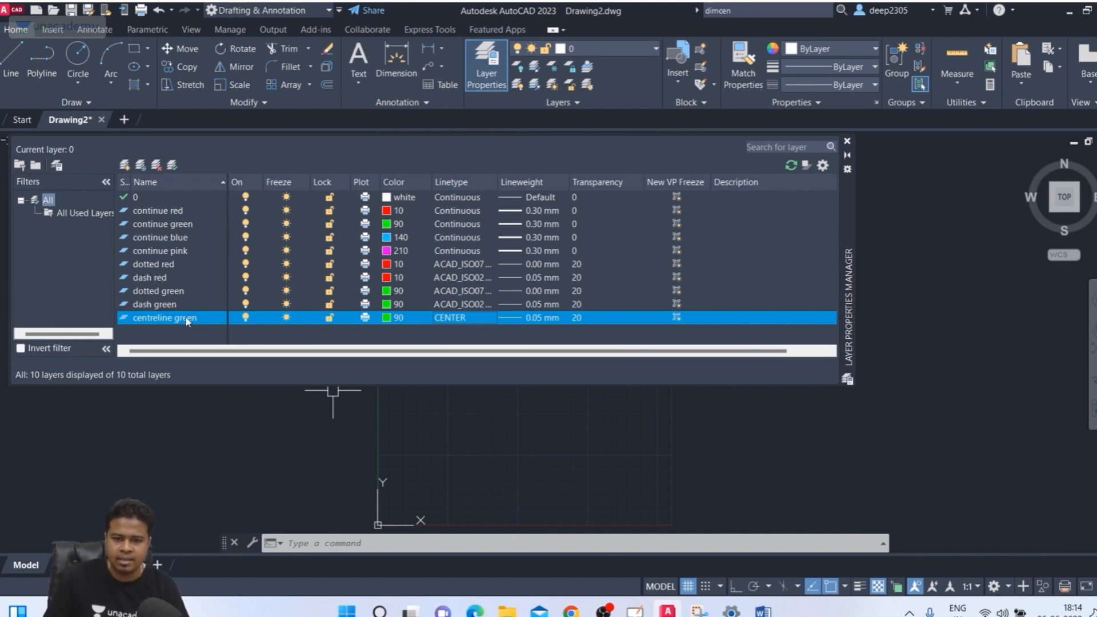
Create a new layer named "centreline red" and set its color to red, index 10
click(124, 165)
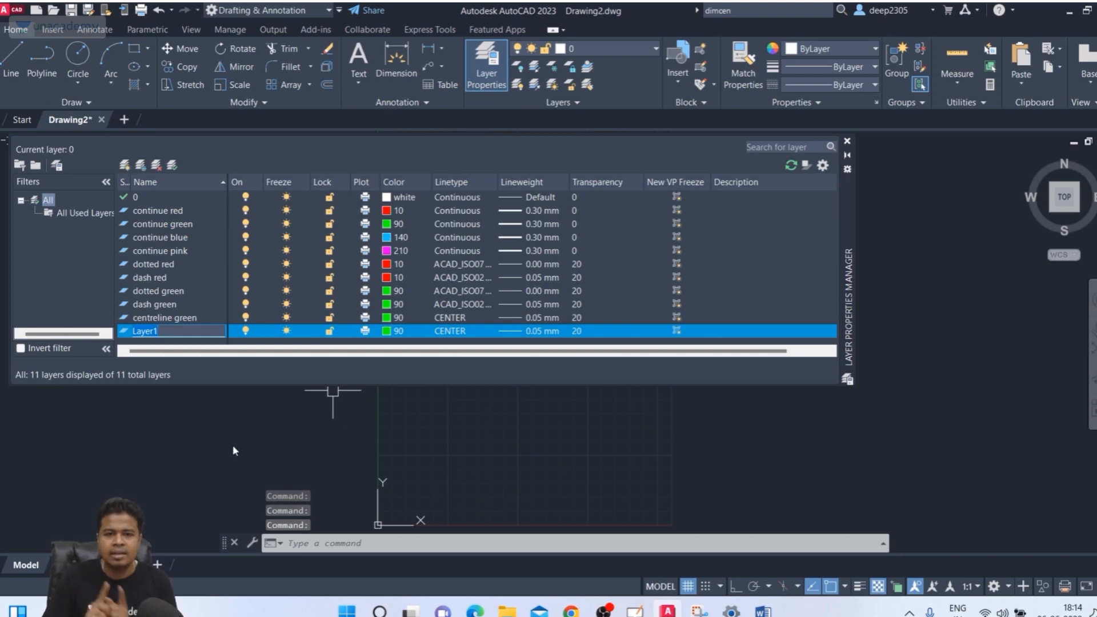
text(c)
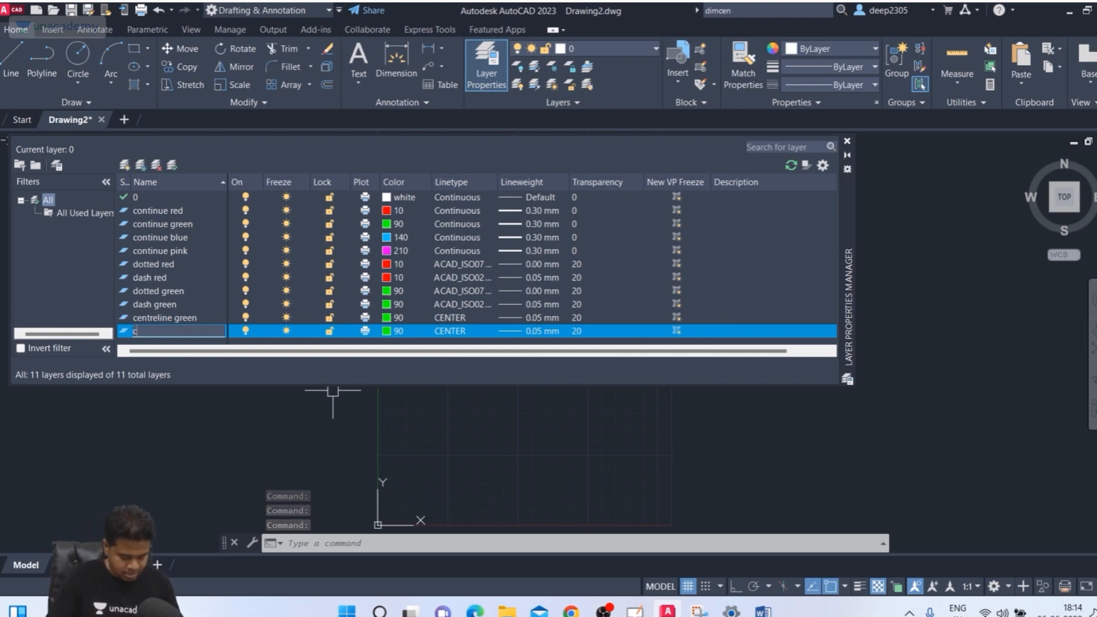
text(entreline red)
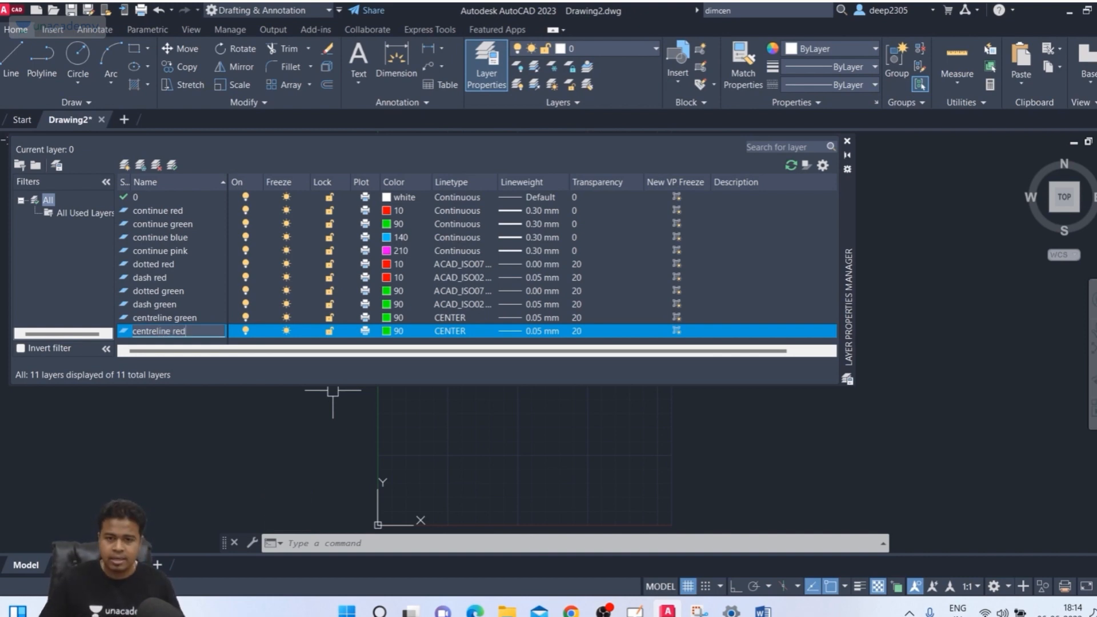
click(391, 331)
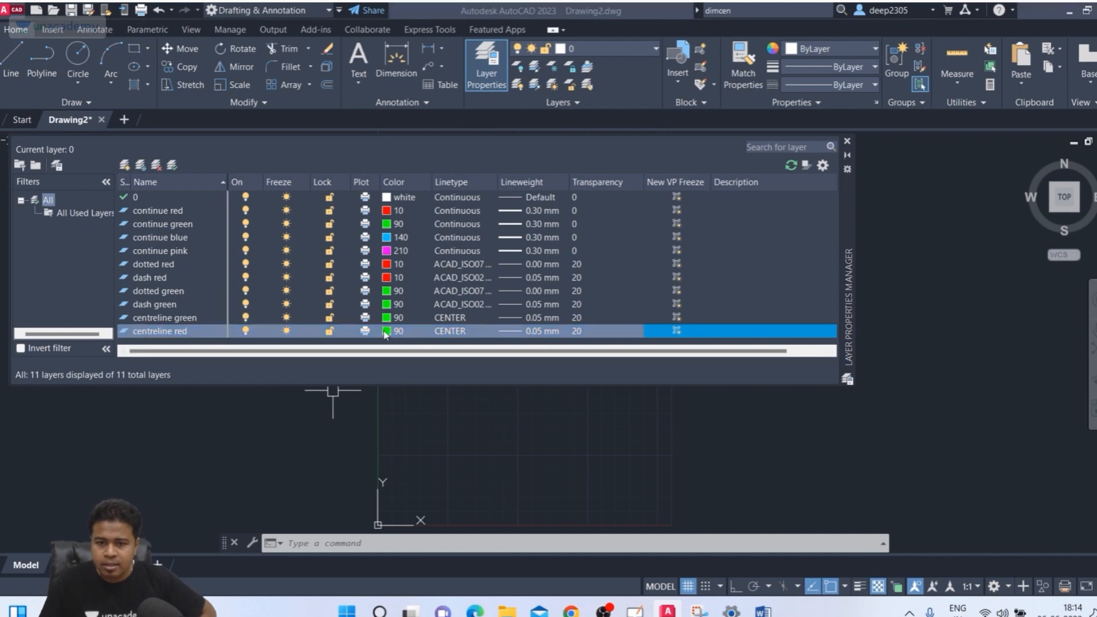
click(438, 259)
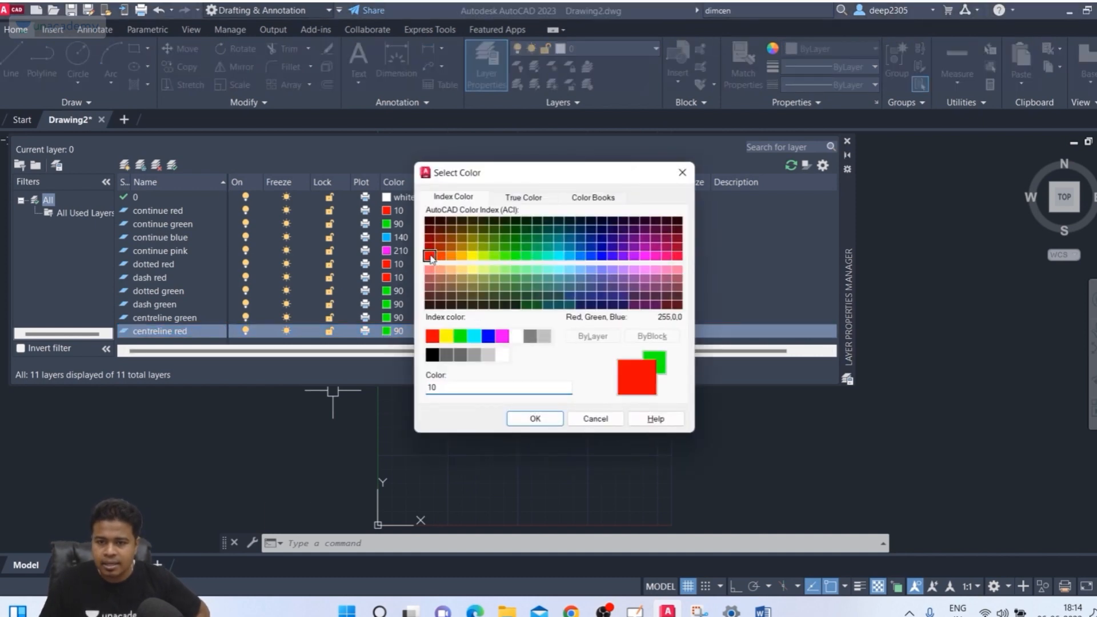
click(540, 422)
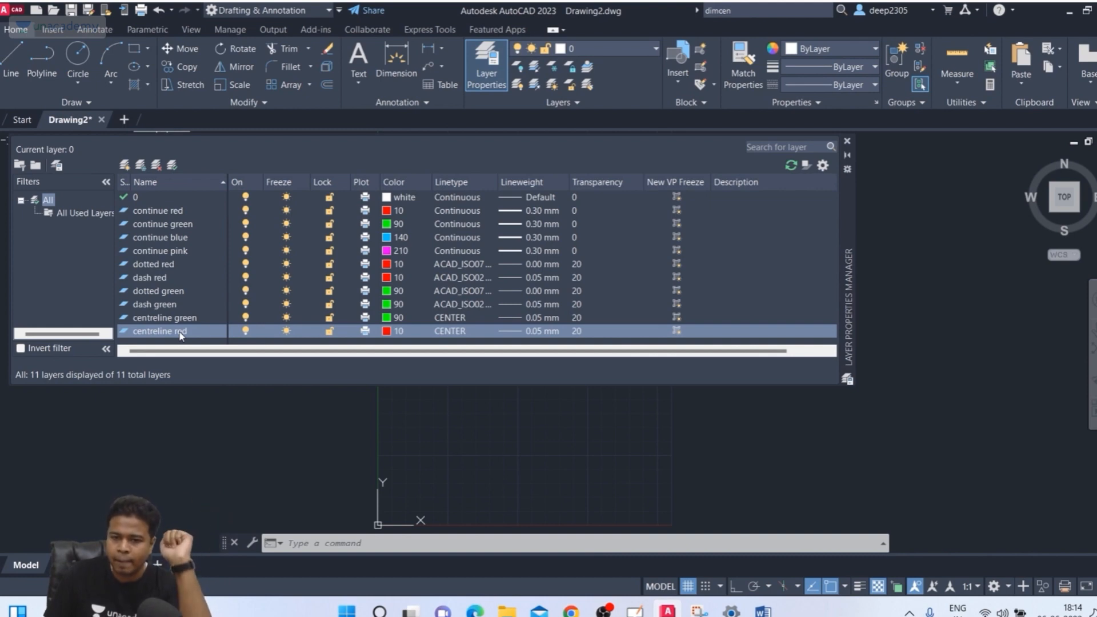
Create another new layer based on "centreline red" and name it "centreline blue"
click(124, 166)
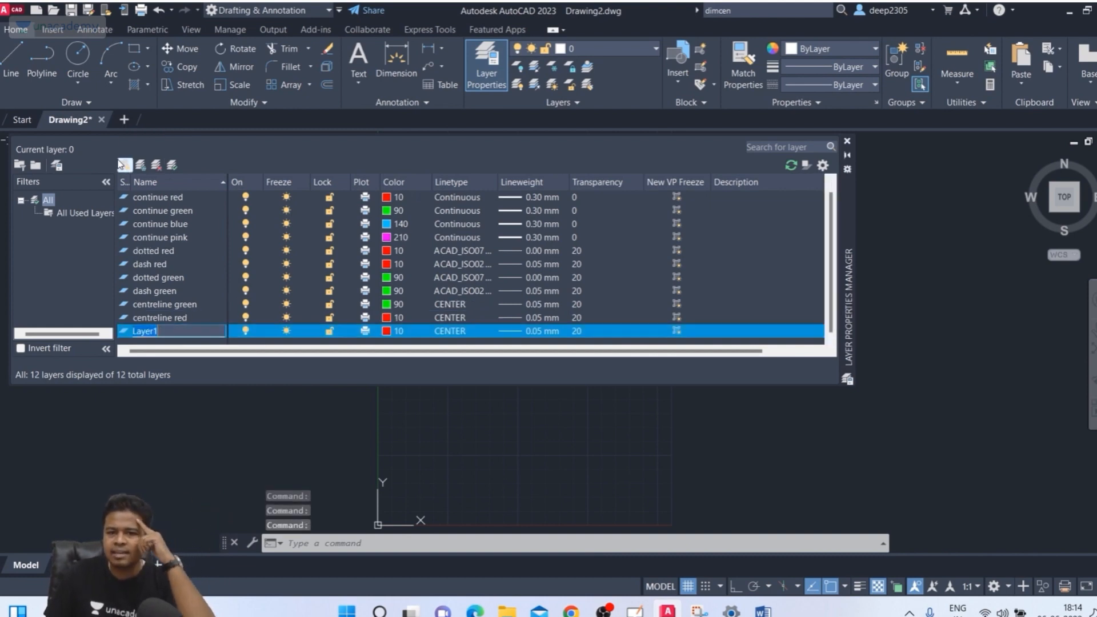
text(d)
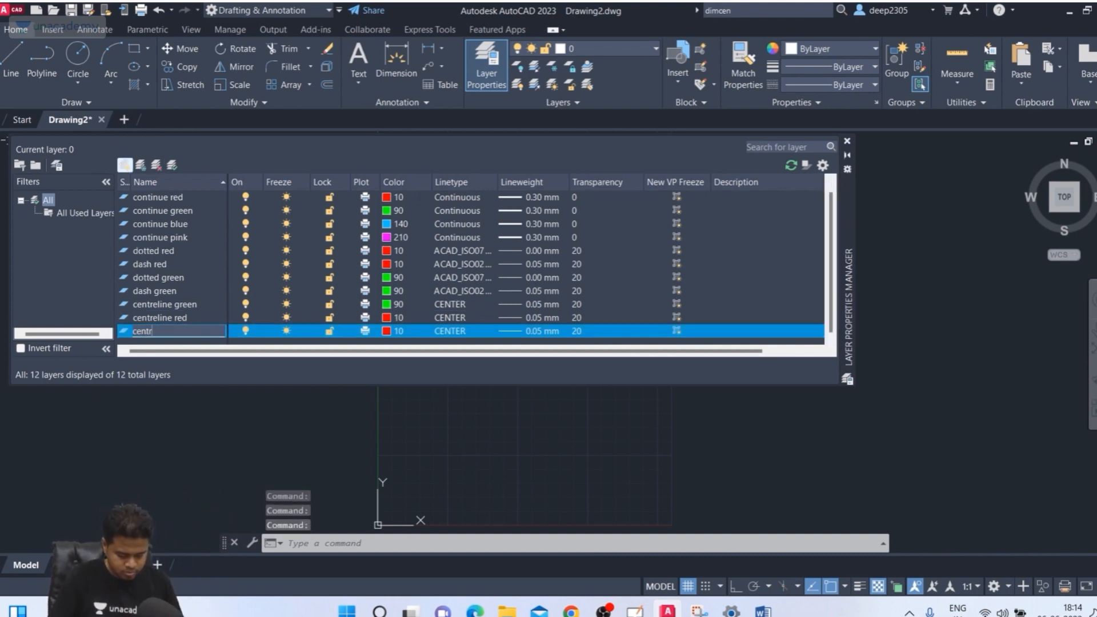
text(entreline)
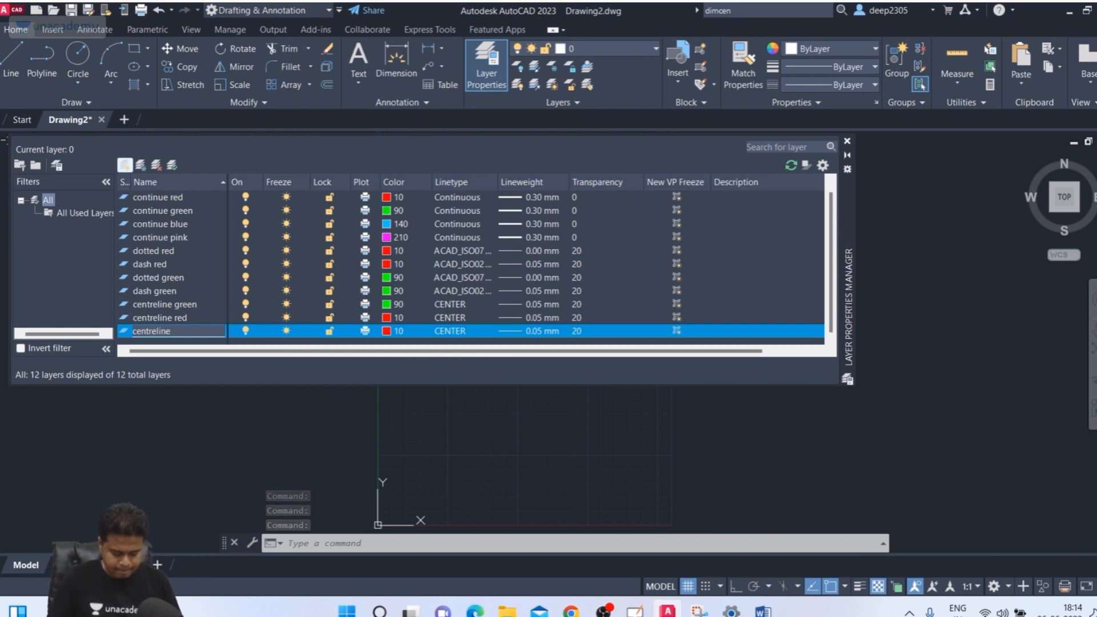
text( ue)
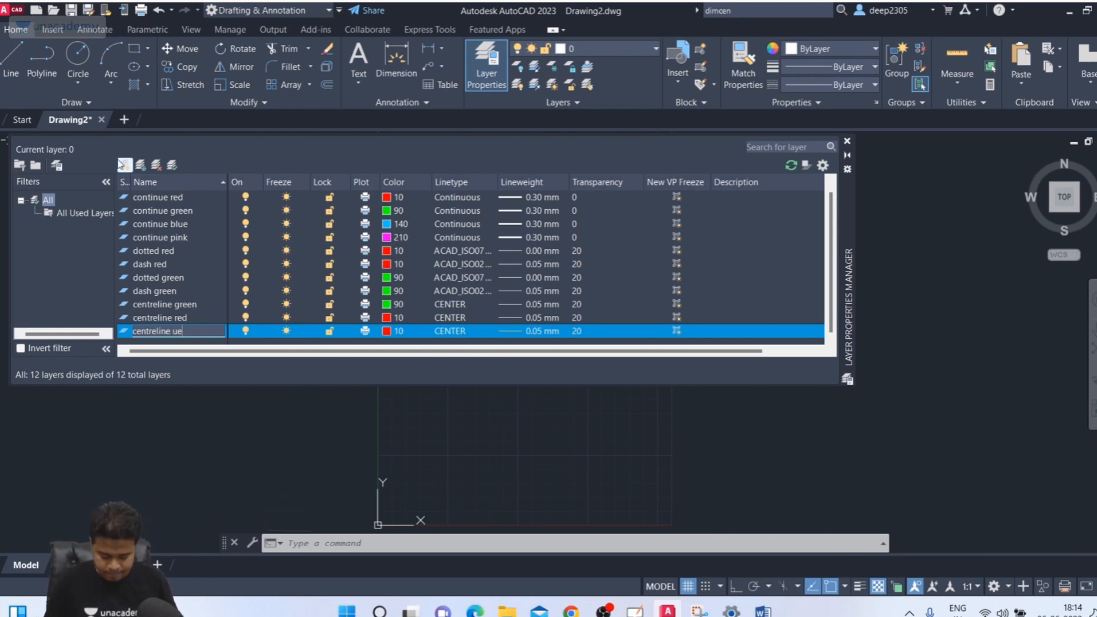
text( u)
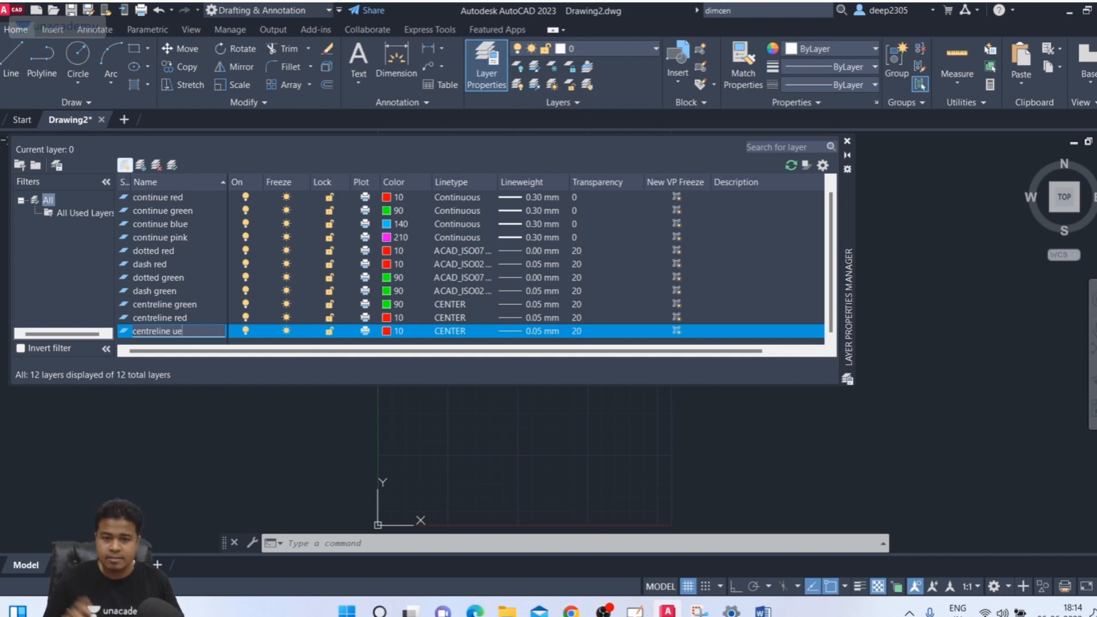
key(BackSpace)
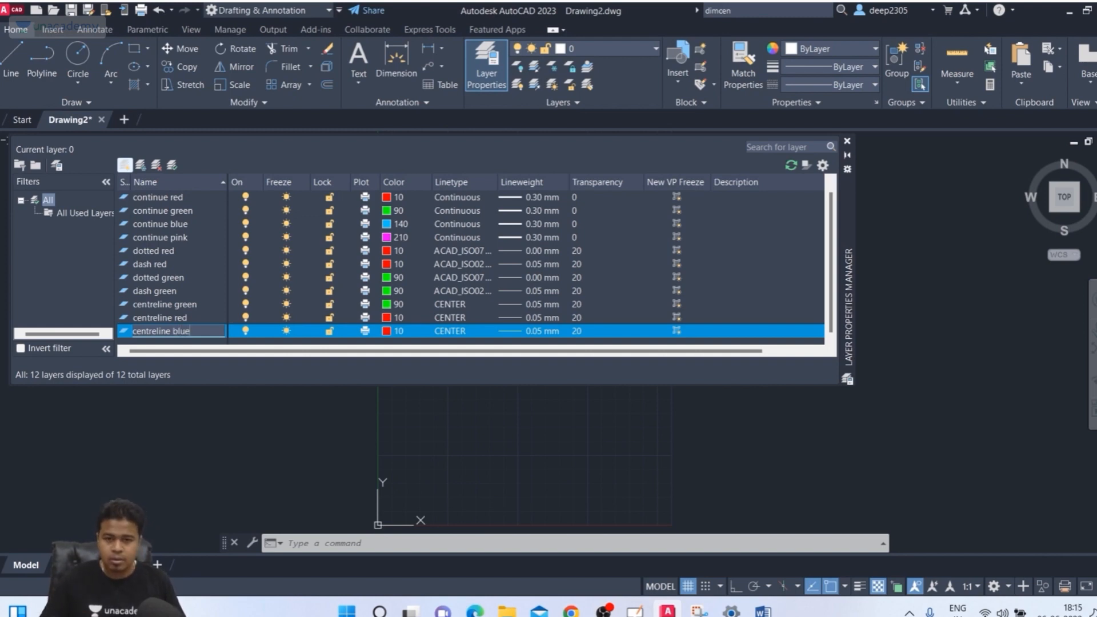
Set the "centreline blue" layer's color to light blue, index 130
click(388, 337)
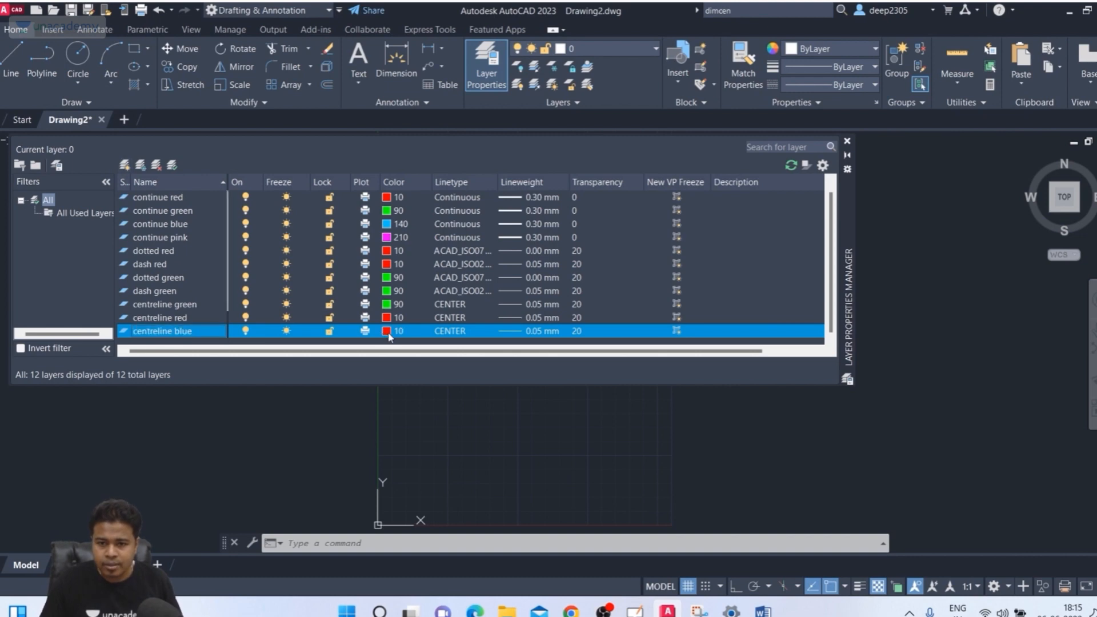
click(389, 334)
click(558, 256)
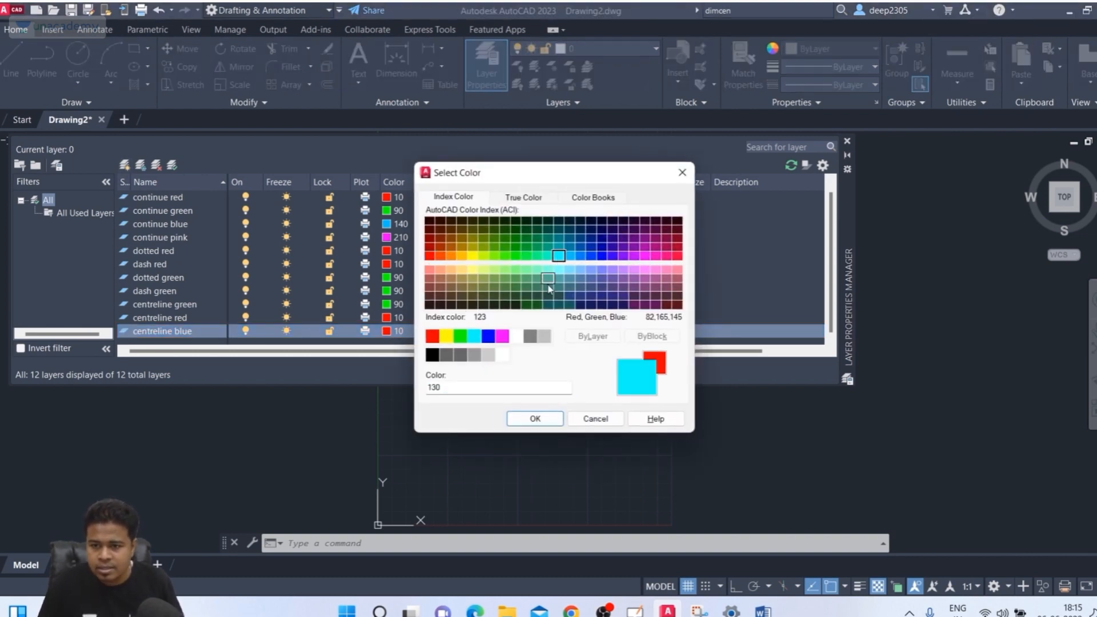
click(535, 418)
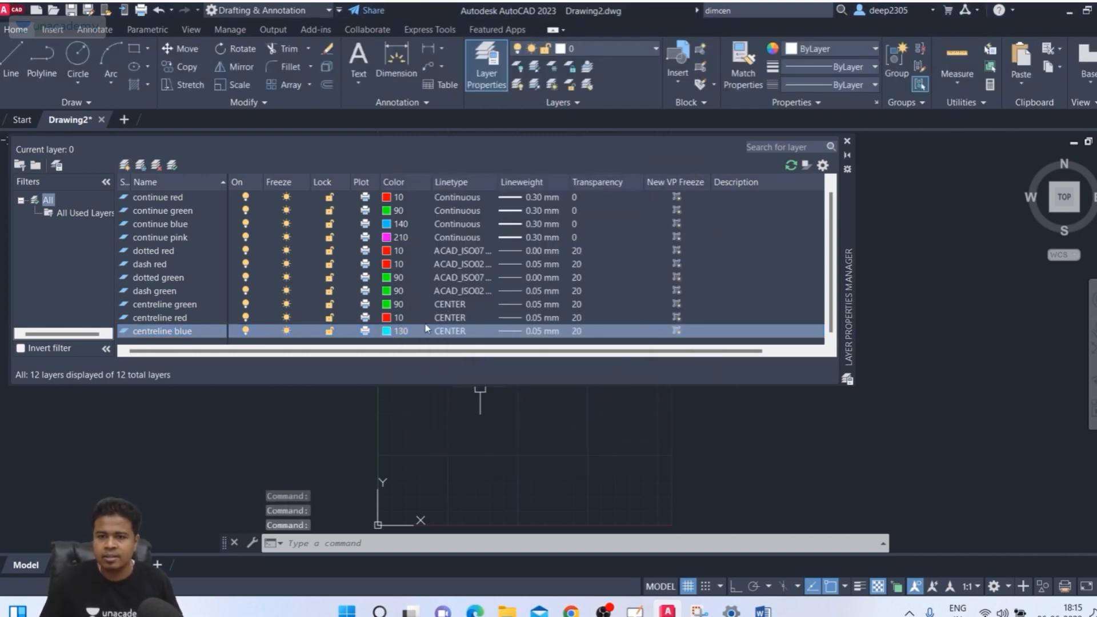
Confirm the CENTER linetype for the "centreline blue" layer and set its lineweight to 0.09 mm
click(477, 333)
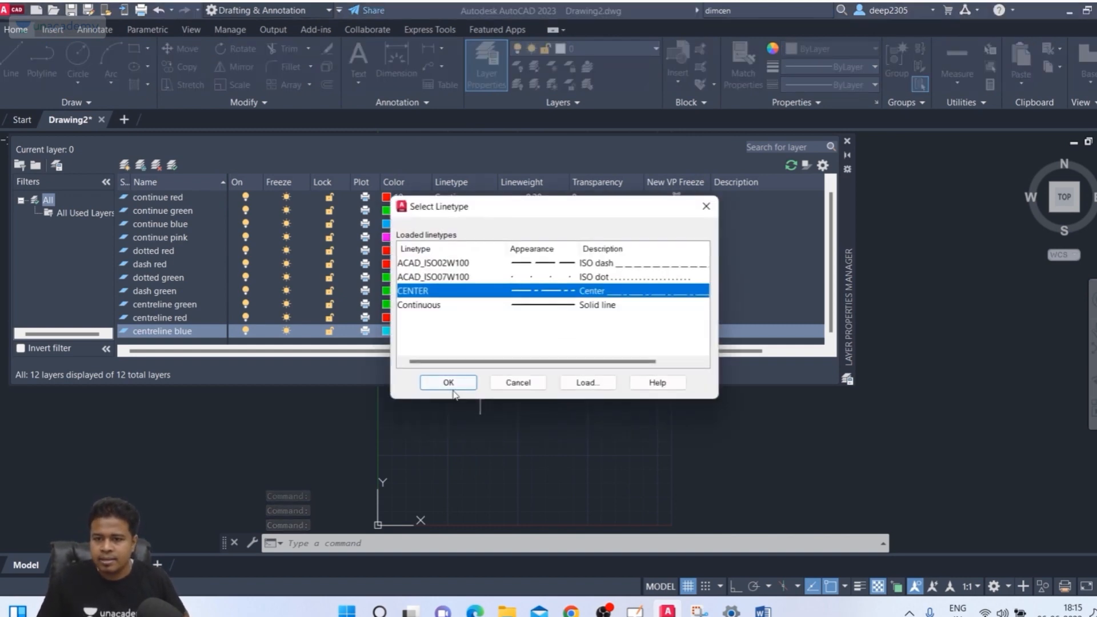
click(451, 382)
click(551, 333)
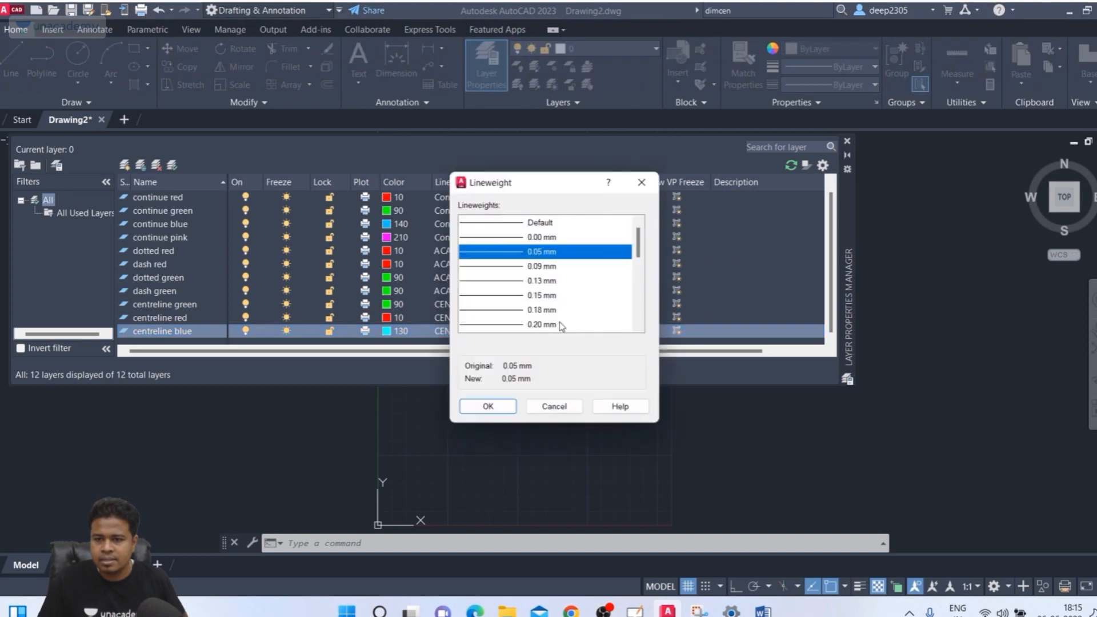
click(553, 269)
click(487, 407)
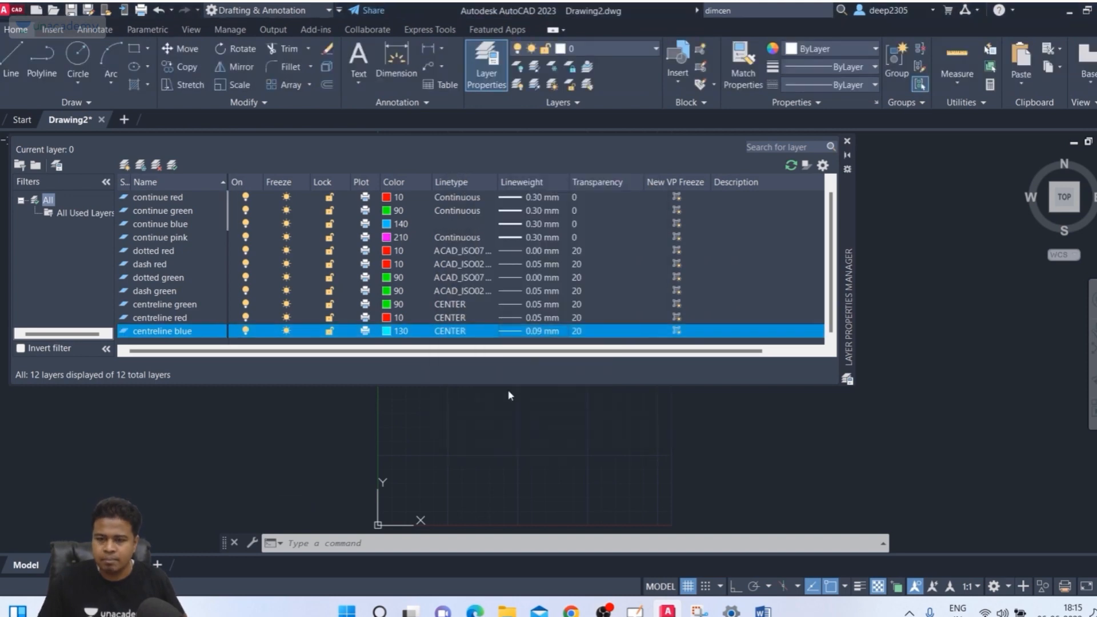
Set the transparency of the "centreline blue" layer to 10
click(598, 334)
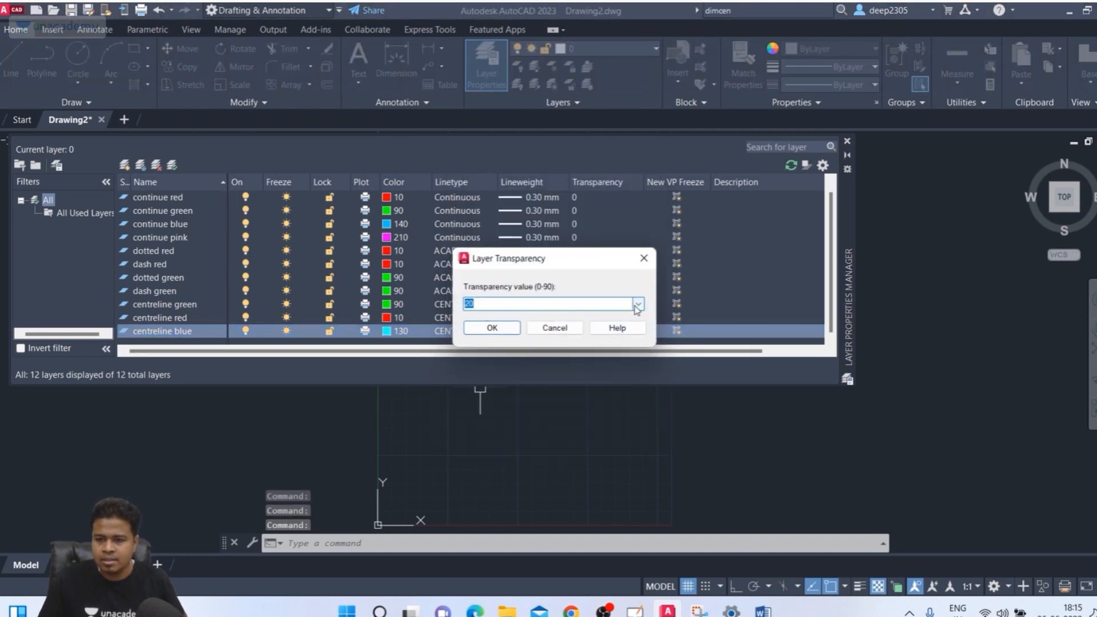
click(638, 305)
click(491, 335)
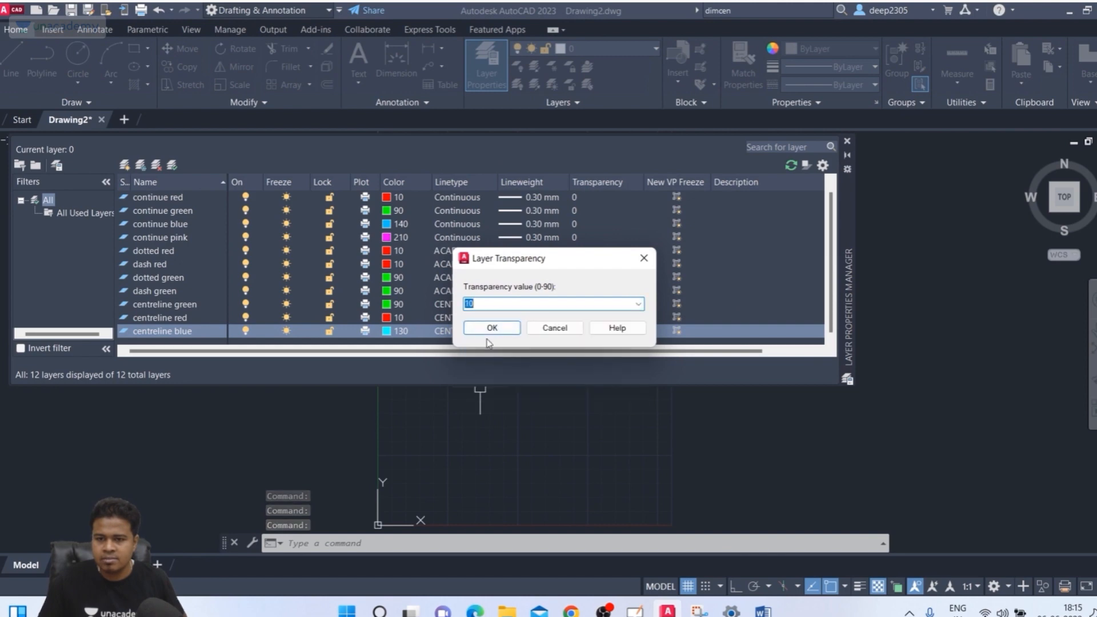
click(490, 329)
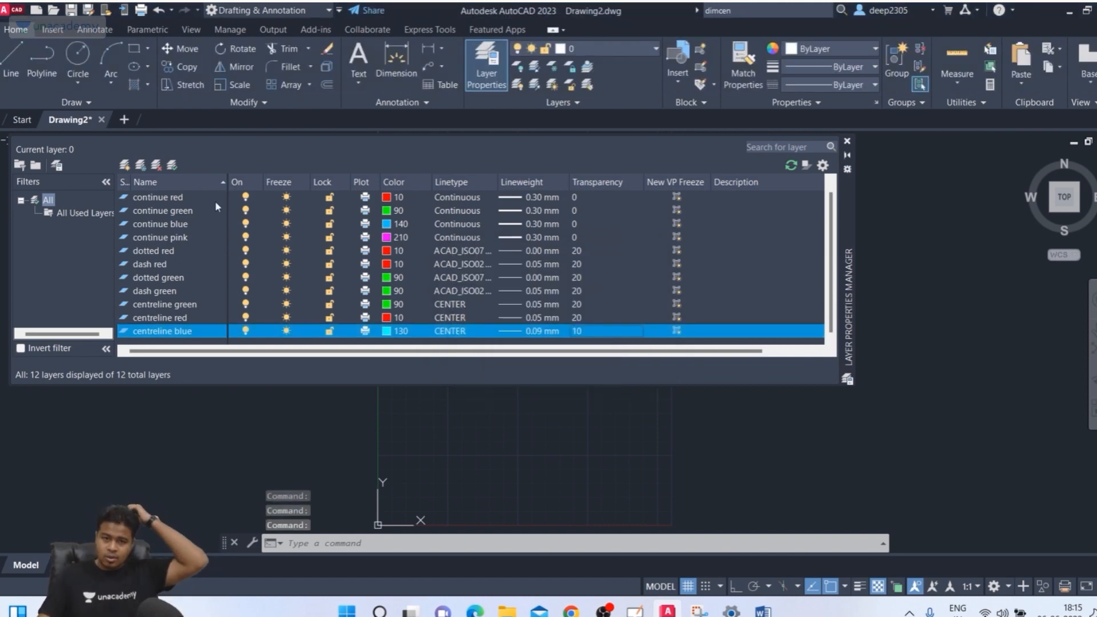
Make the "continue blue" layer the current layer
scroll(185, 283, up, 1)
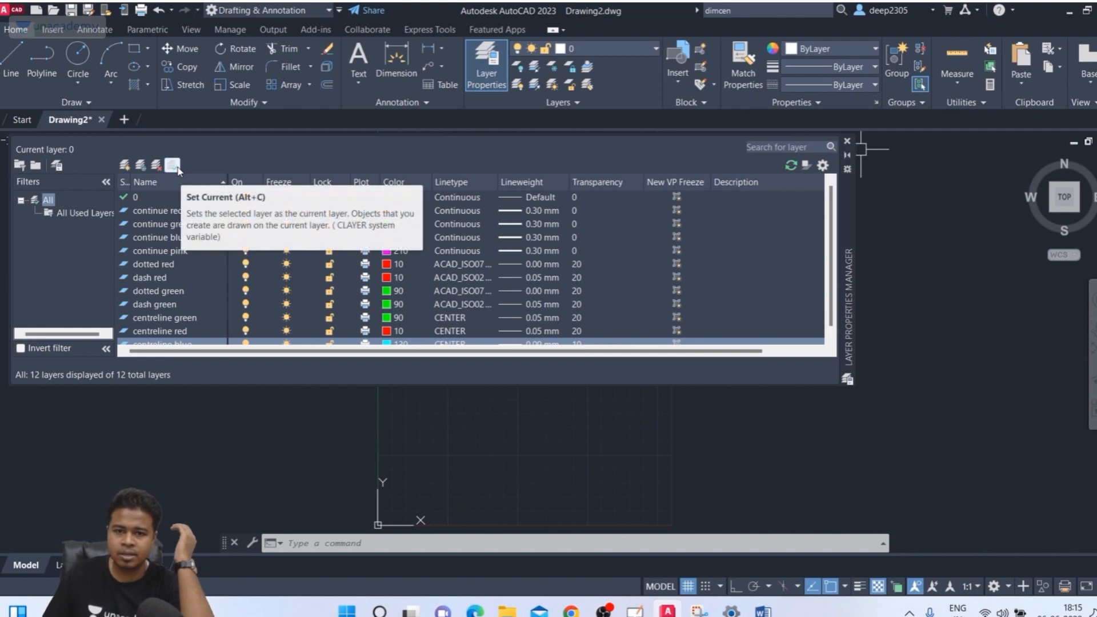
click(176, 239)
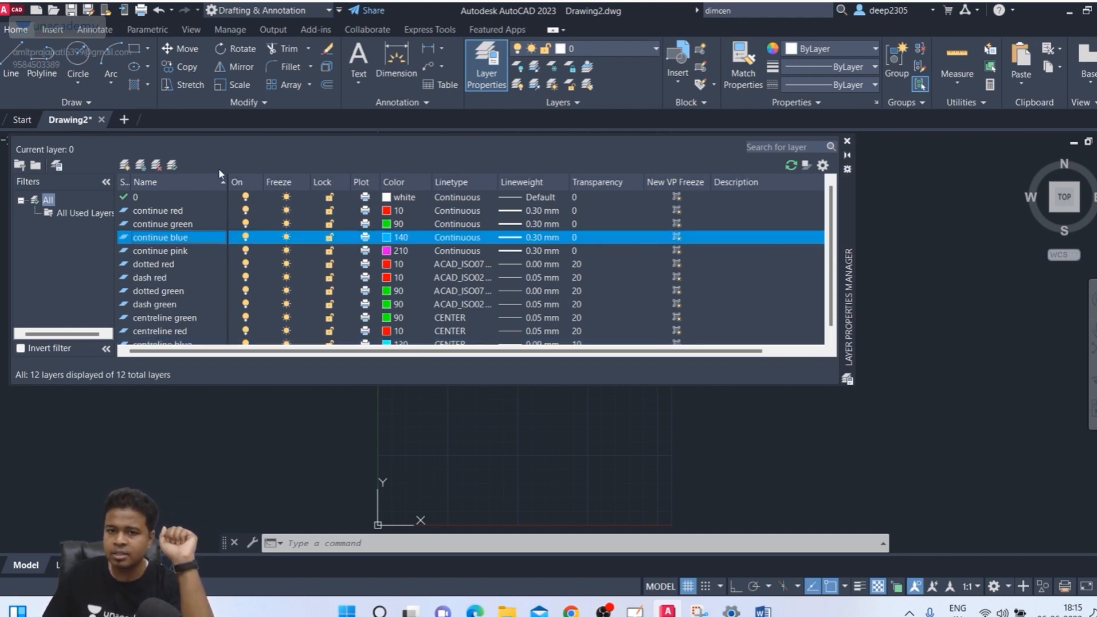
click(177, 163)
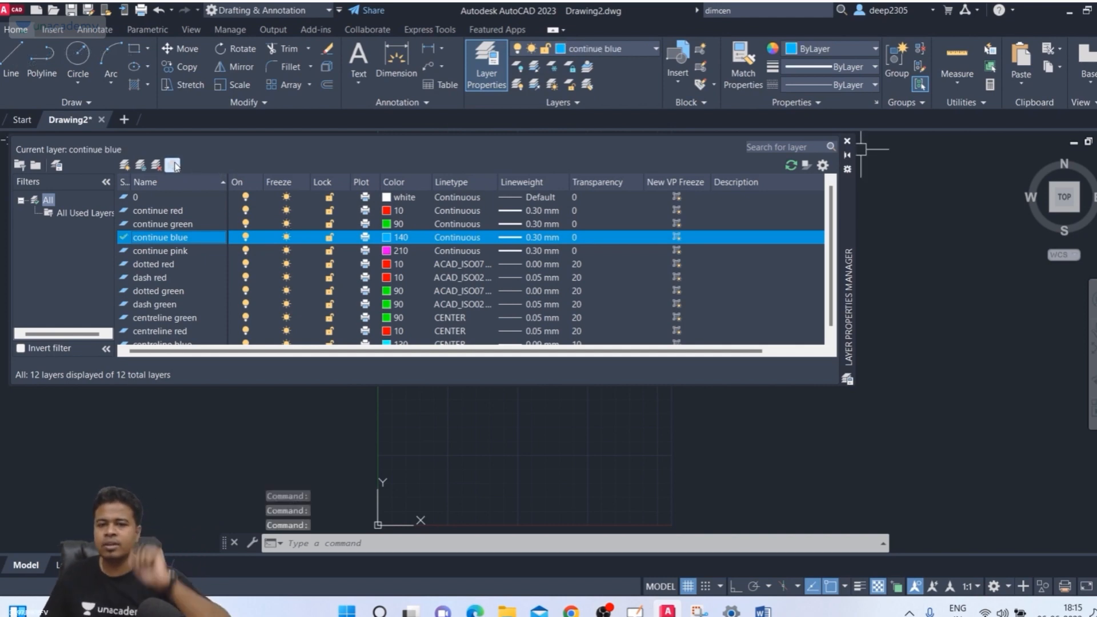
Switch the current layer to "dotted red", "dotted green" and "continue green" in turn
double_click(125, 224)
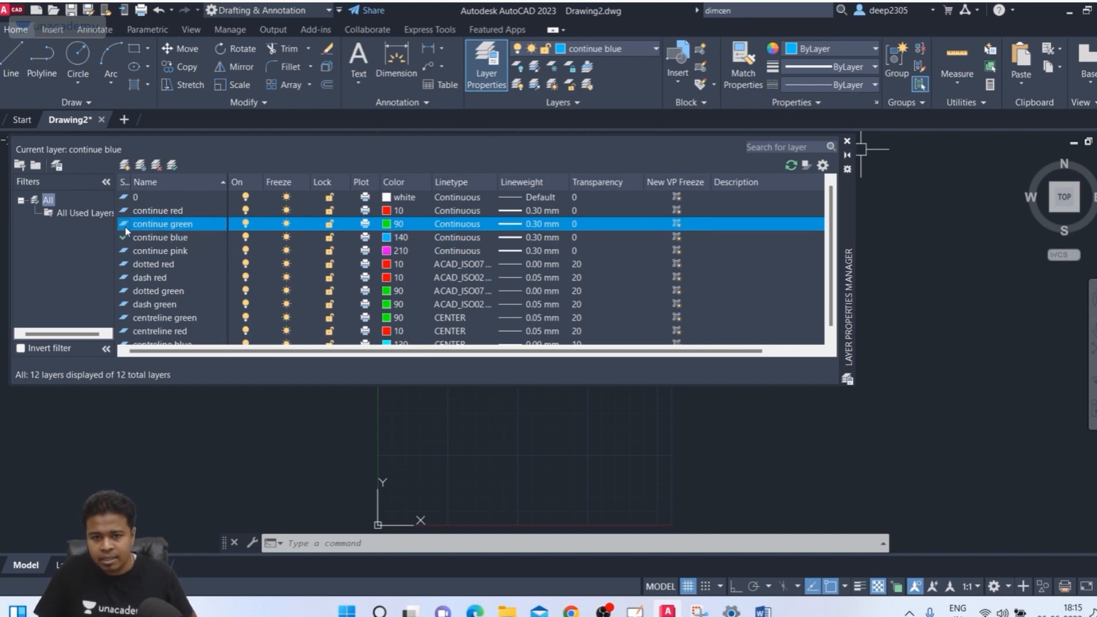
double_click(125, 265)
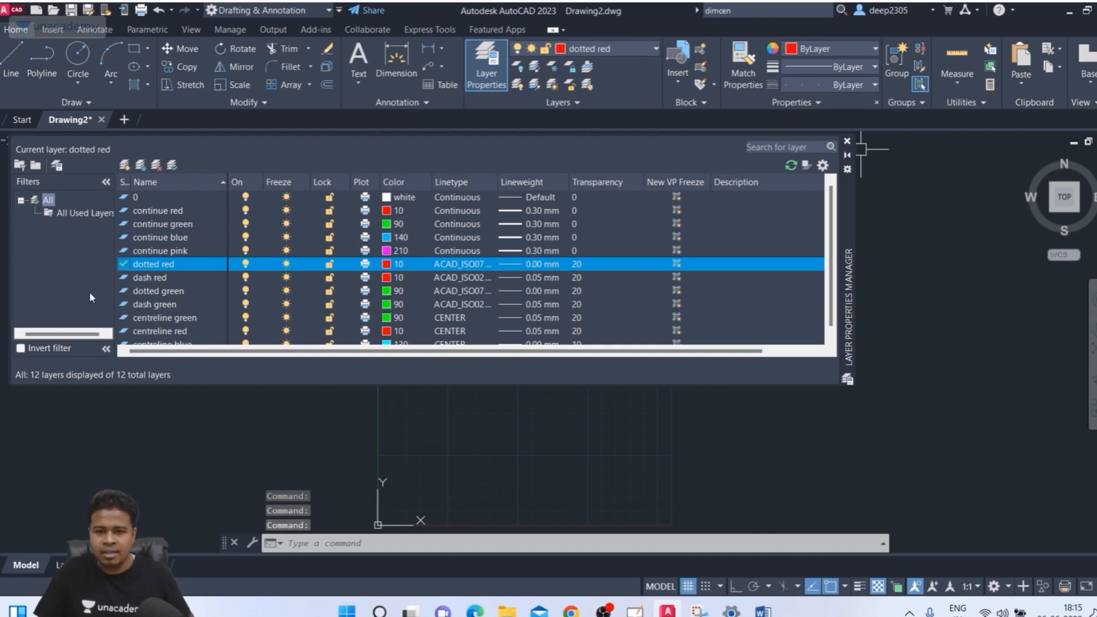
double_click(124, 292)
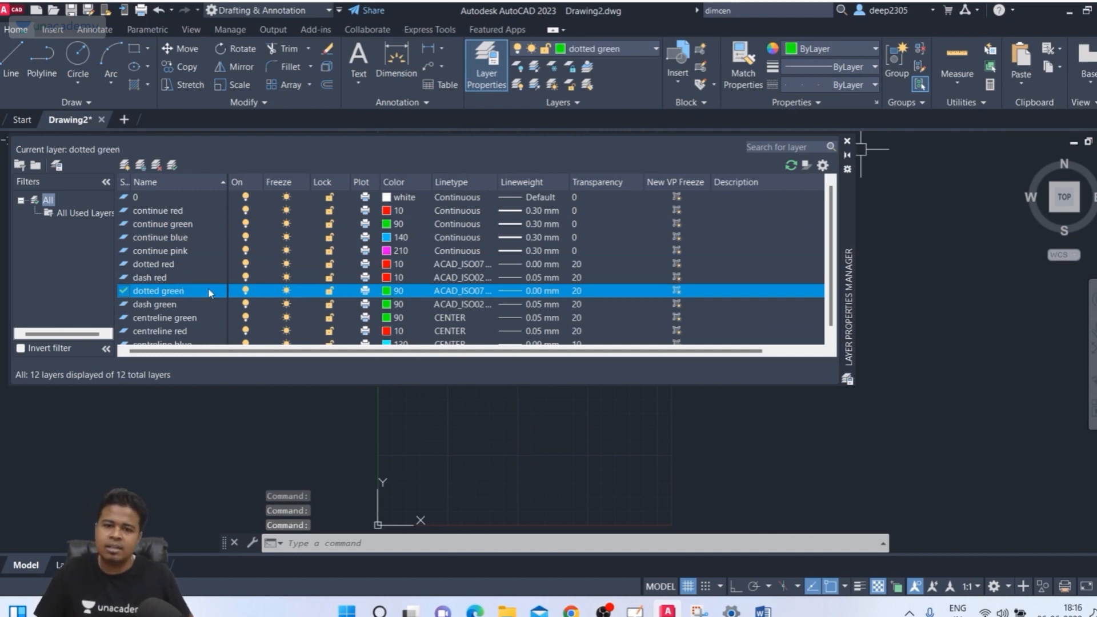
click(124, 225)
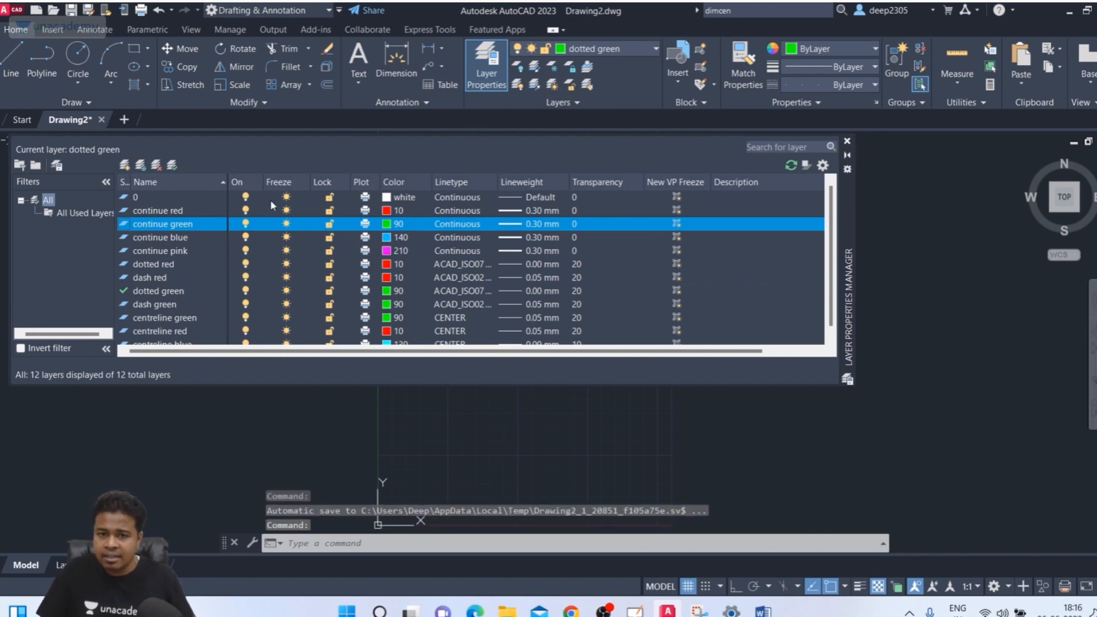
click(174, 166)
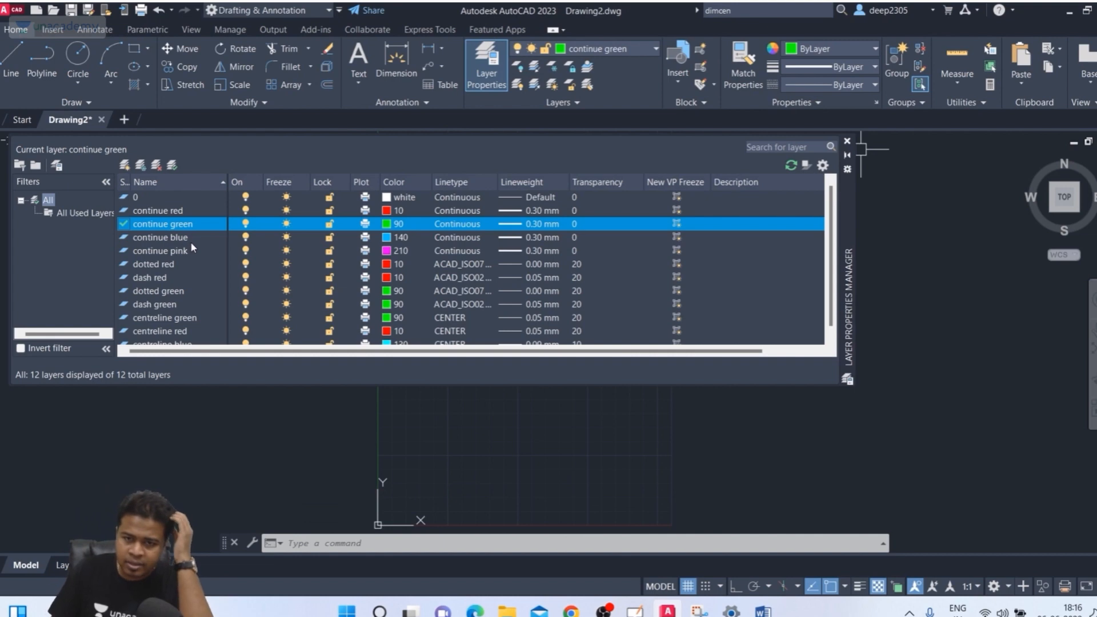
Set "continue blue" as the current layer again and close the layer manager
click(179, 197)
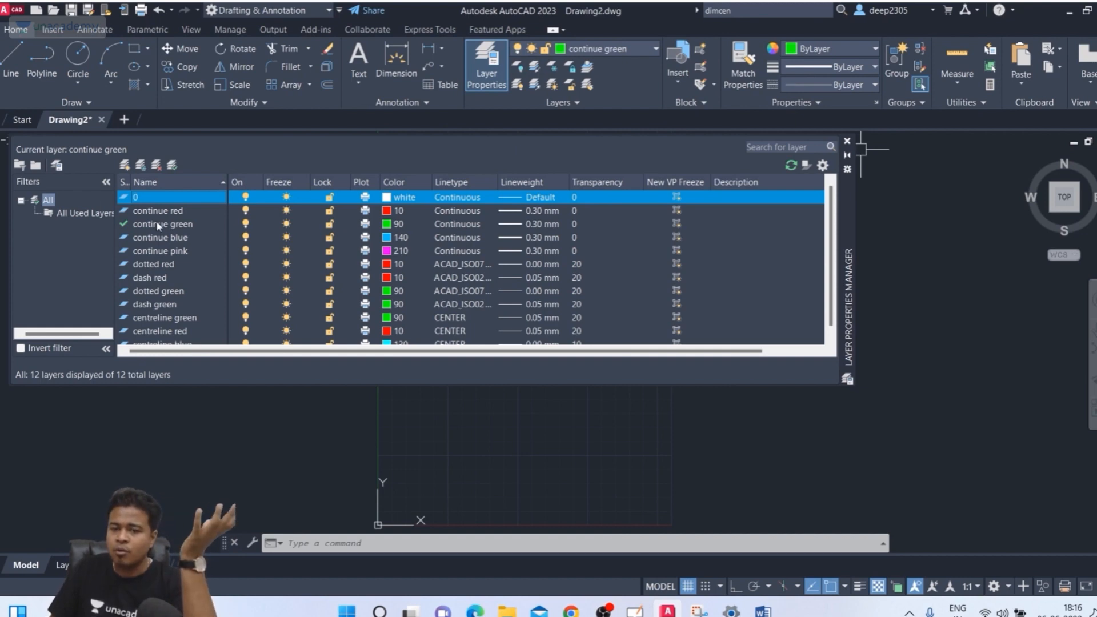
click(157, 240)
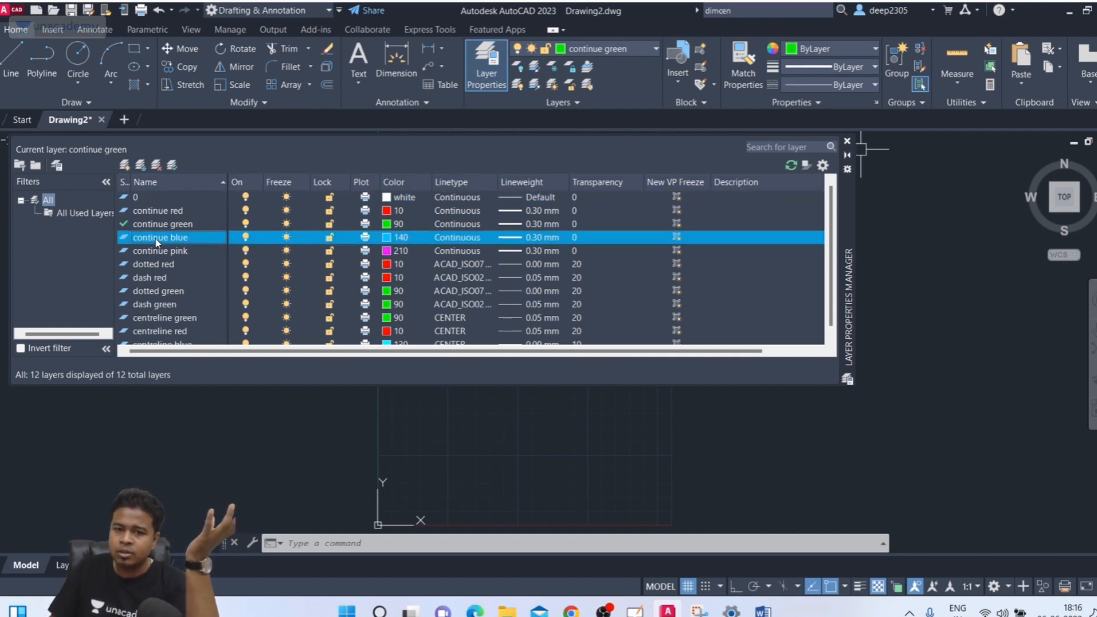
double_click(124, 237)
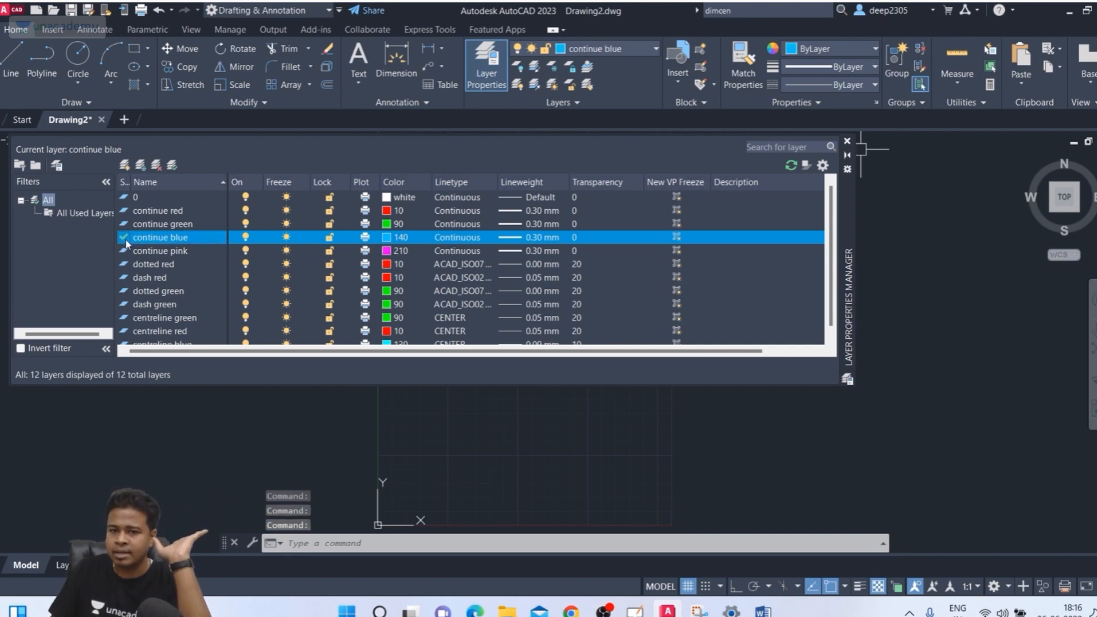
click(850, 141)
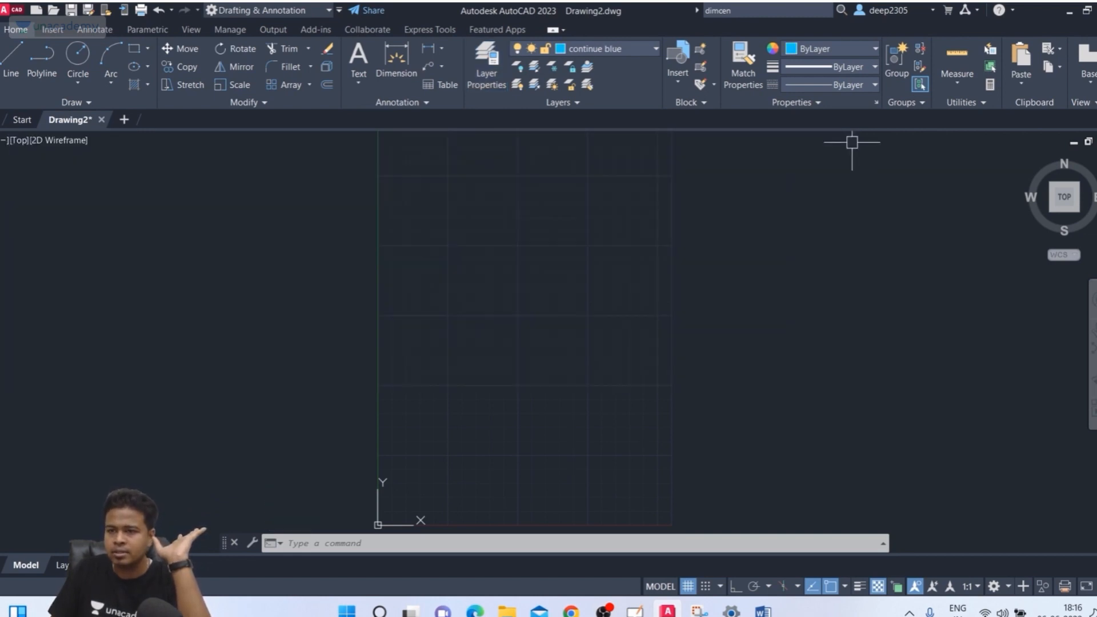
Draw a circle with a radius of about 30.6 near the left edge of the grid on the "continue blue" layer
middle_drag(534, 297, 533, 329)
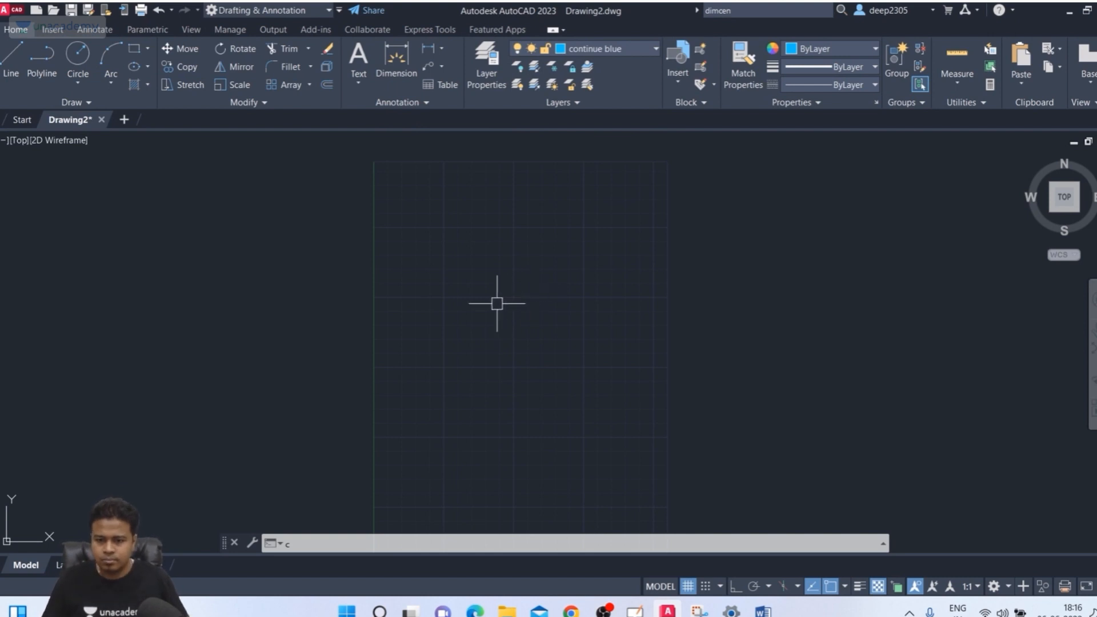
key(Return)
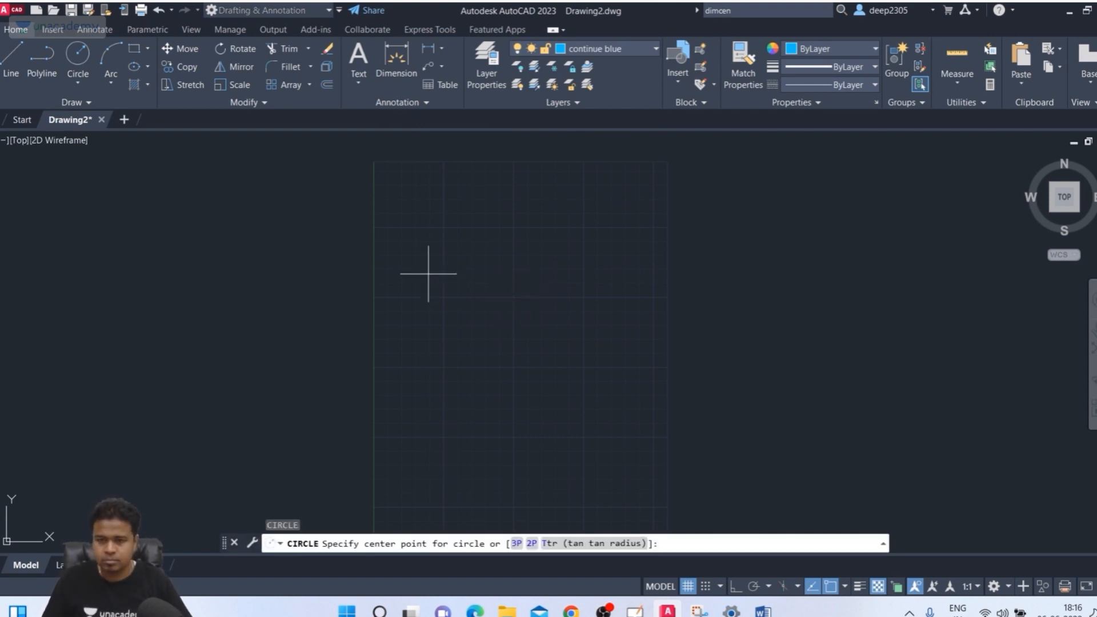
scroll(428, 274, up, 2)
click(402, 276)
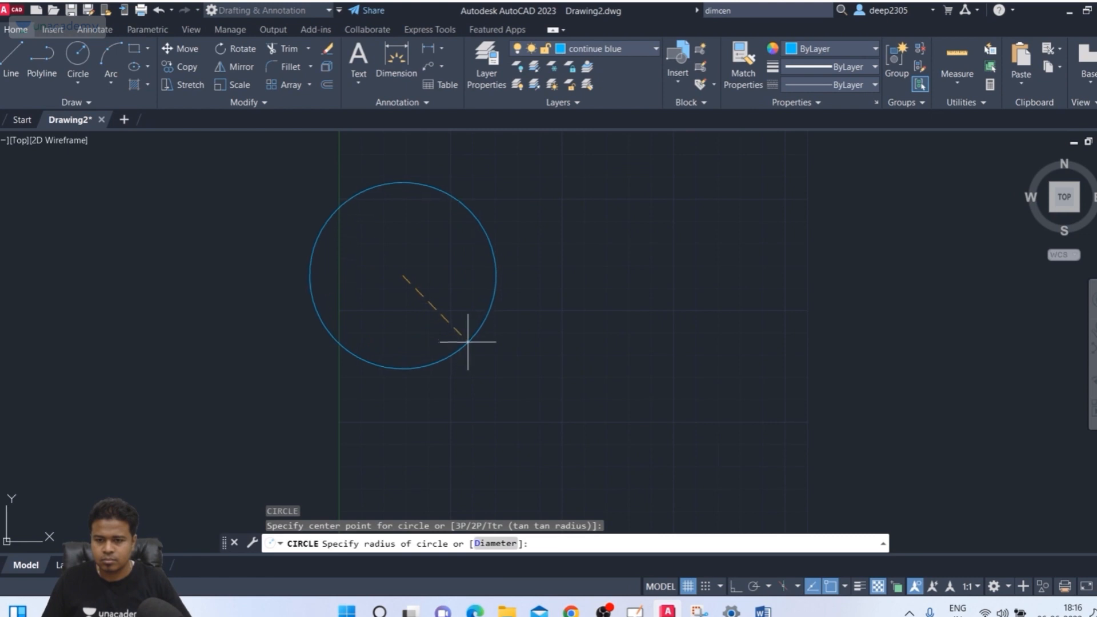
click(452, 320)
middle_drag(539, 320, 463, 342)
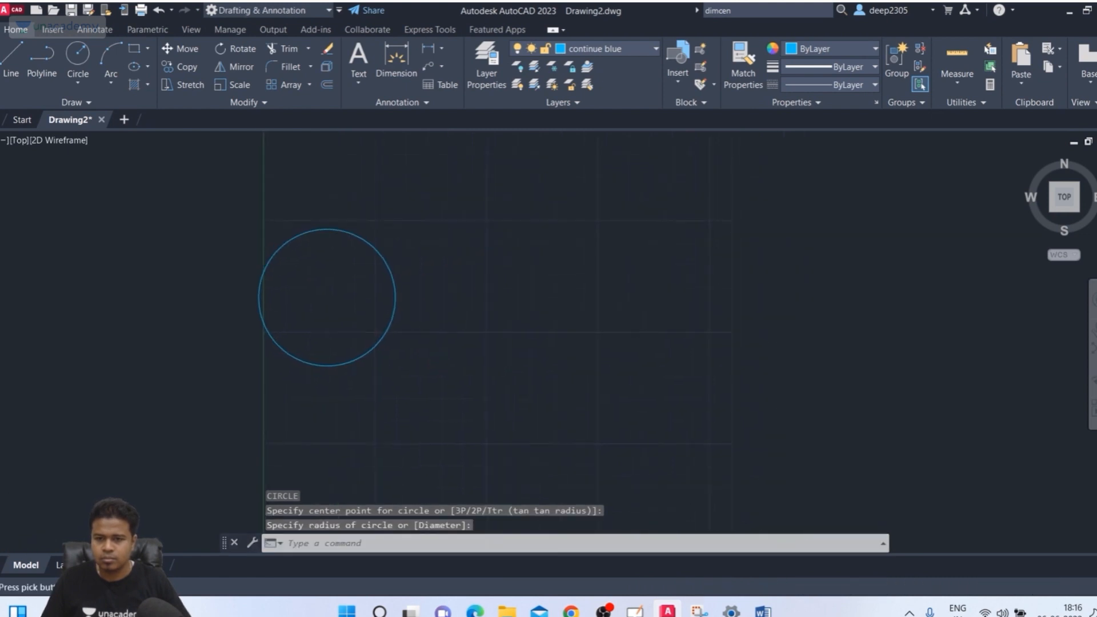
middle_drag(309, 270, 312, 293)
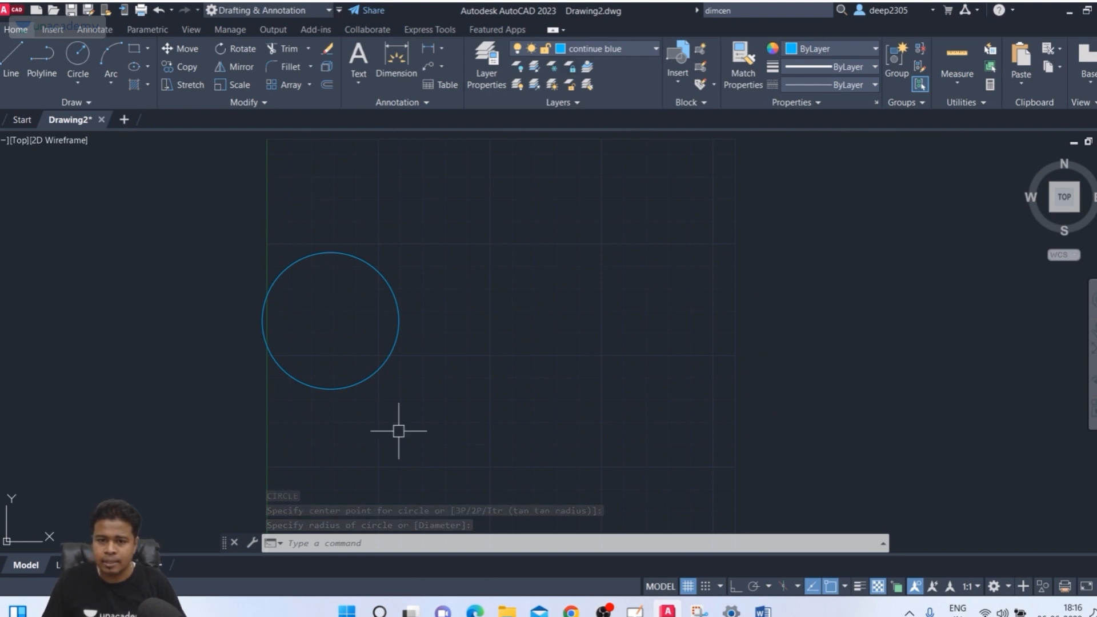
Make "continue green" the current layer and draw a small circle centred on the top quadrant of the blue circle
click(622, 53)
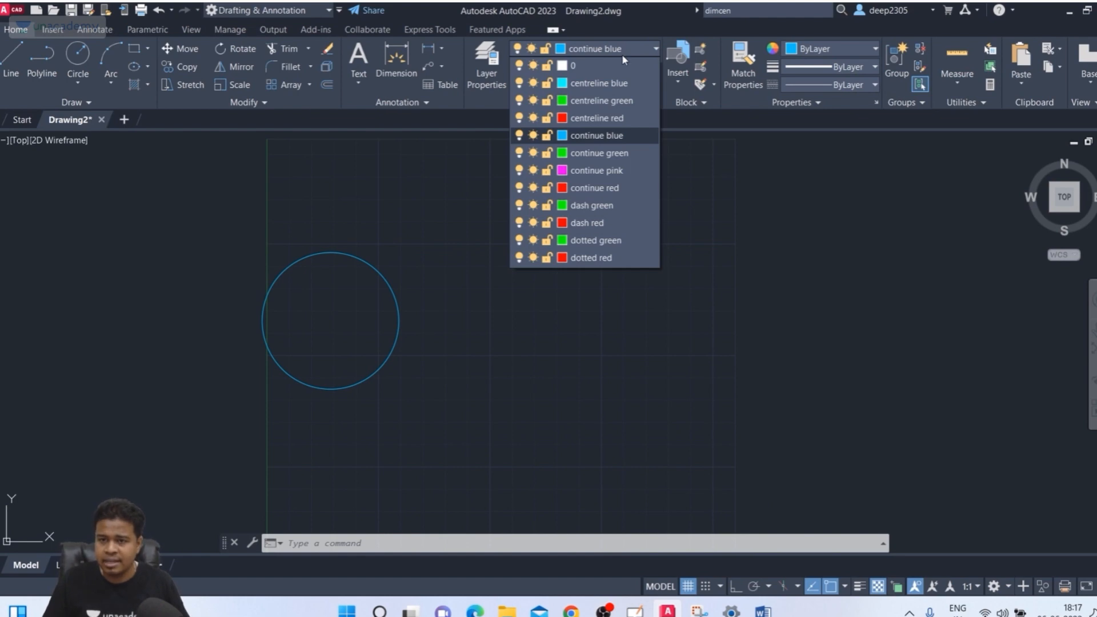
click(618, 137)
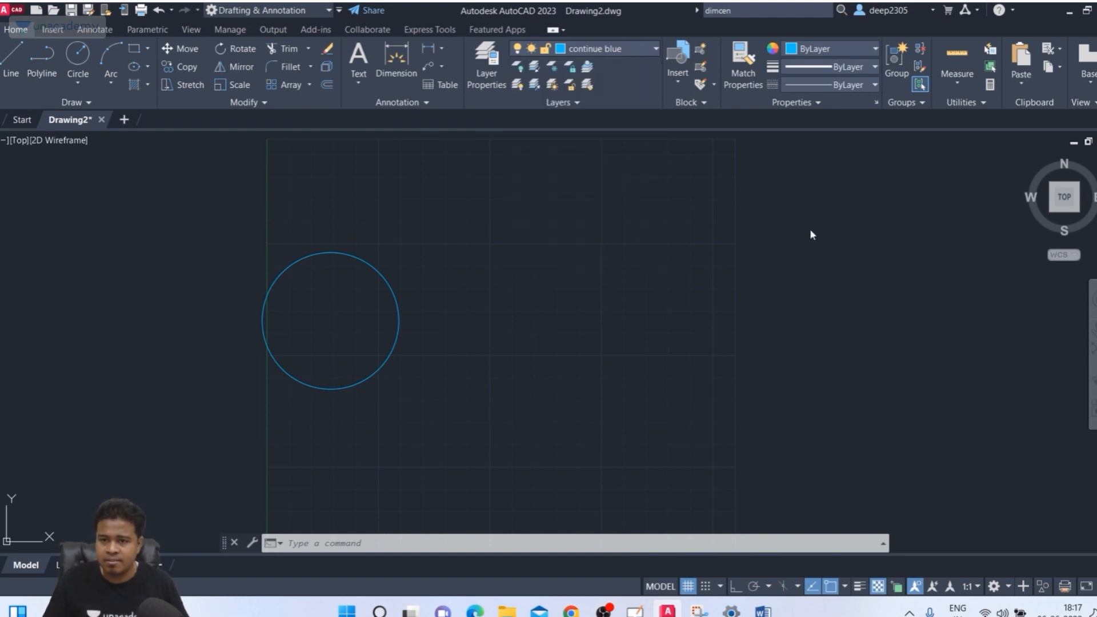
click(605, 57)
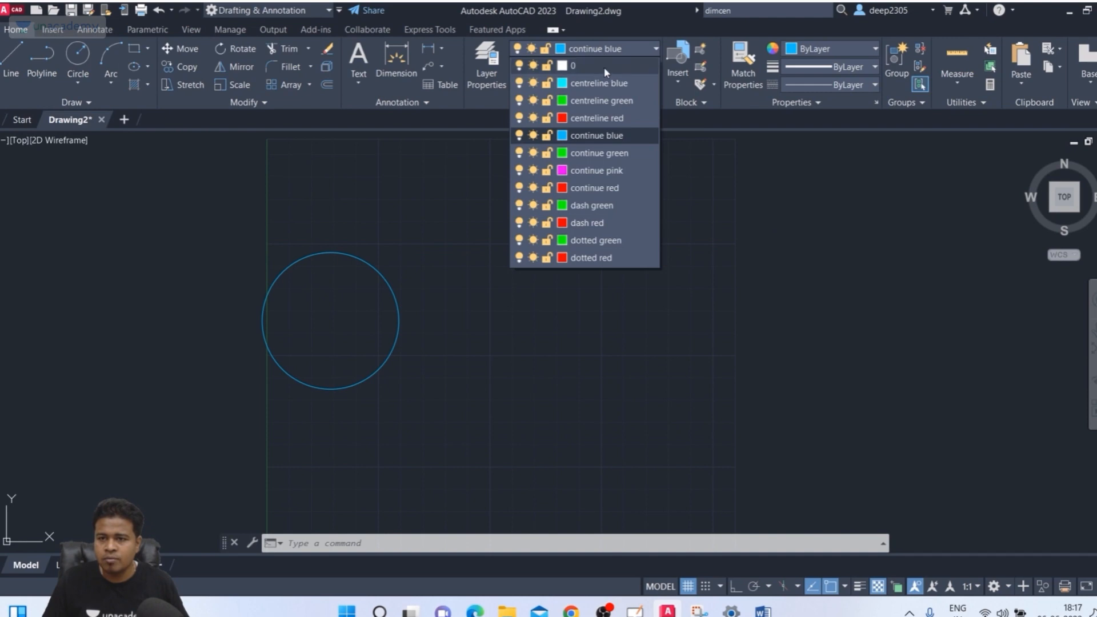
click(600, 154)
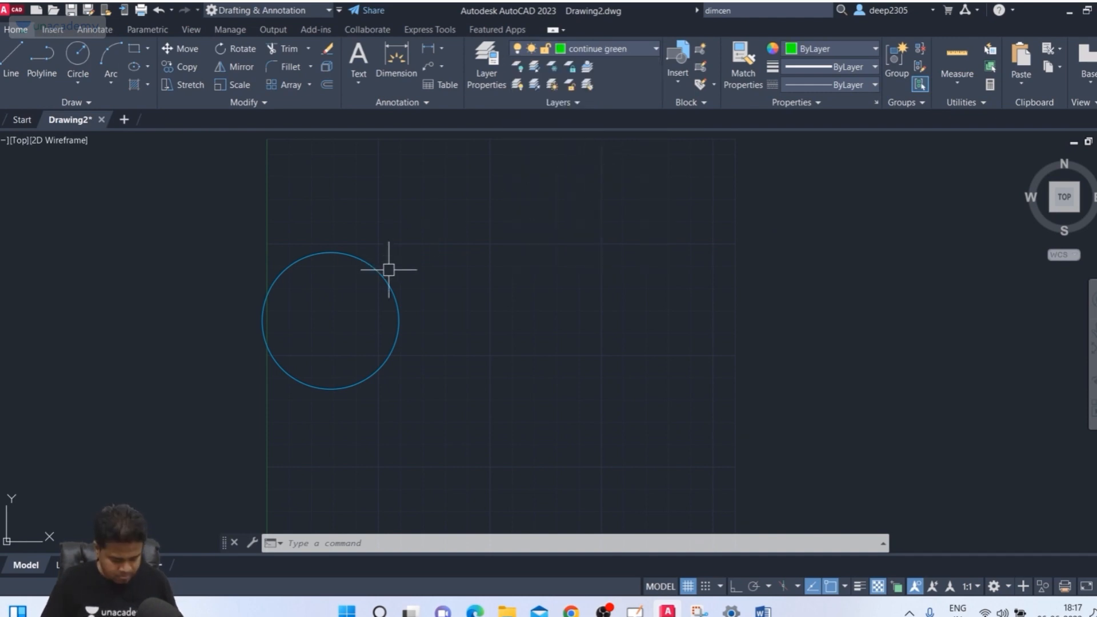
text(c)
key(Return)
click(331, 252)
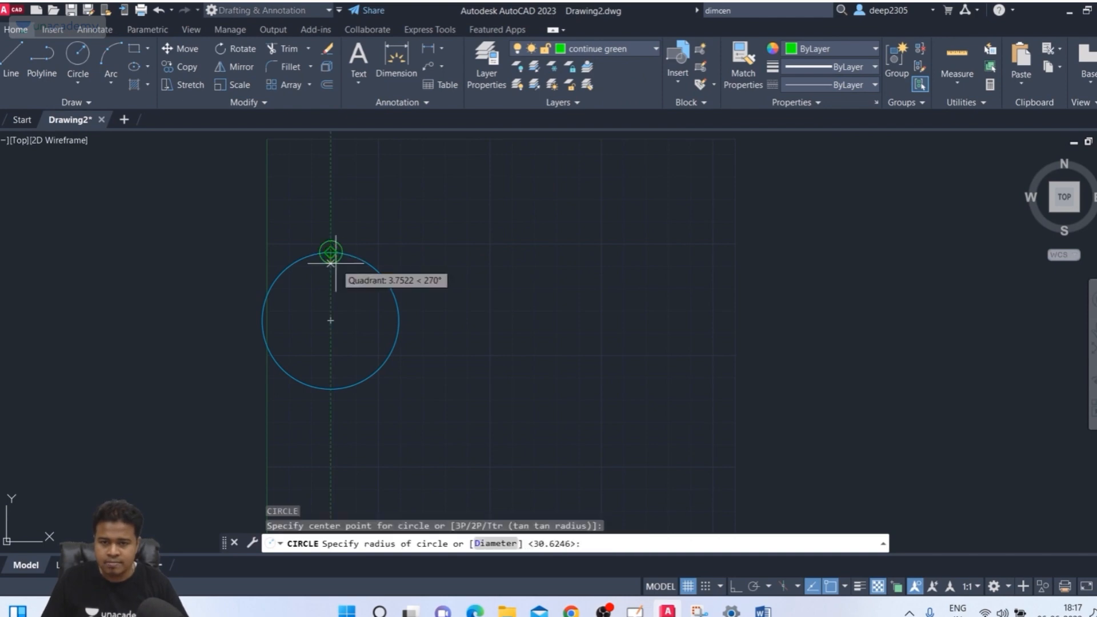
click(335, 264)
scroll(355, 263, up, 3)
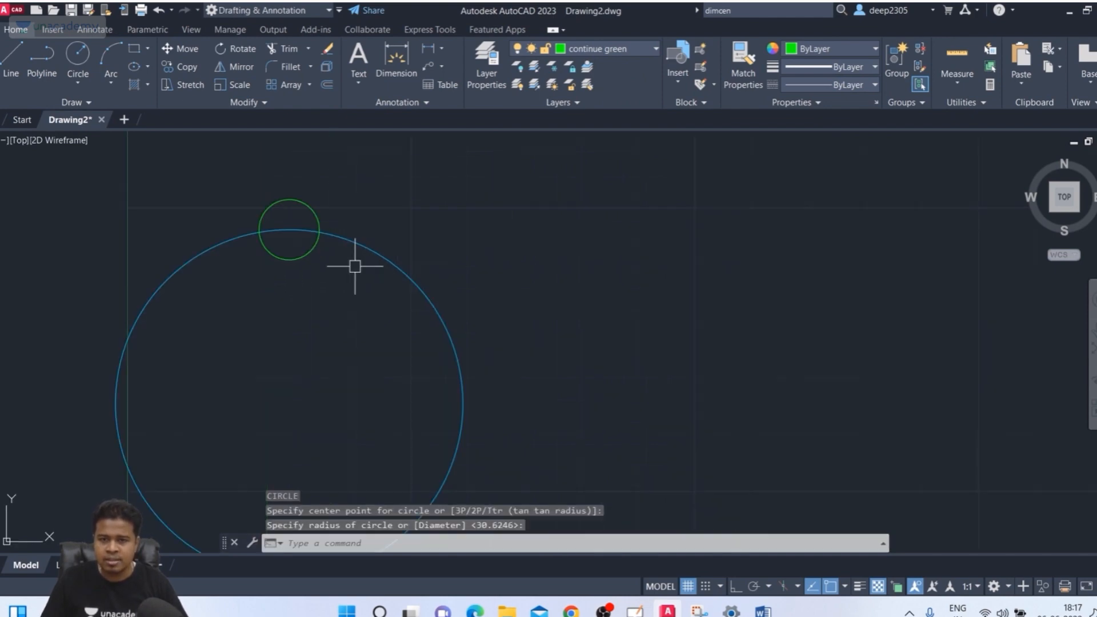
scroll(338, 238, down, 2)
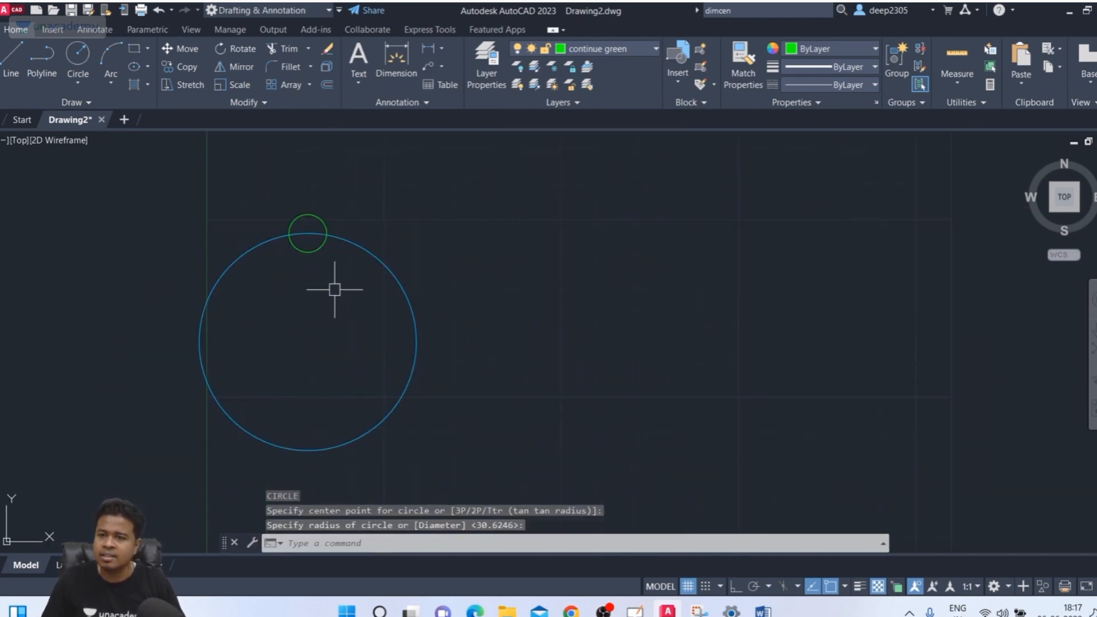
Create an associative polar array of 6 small green circles over 360 degrees around the centre of the blue circle
click(606, 49)
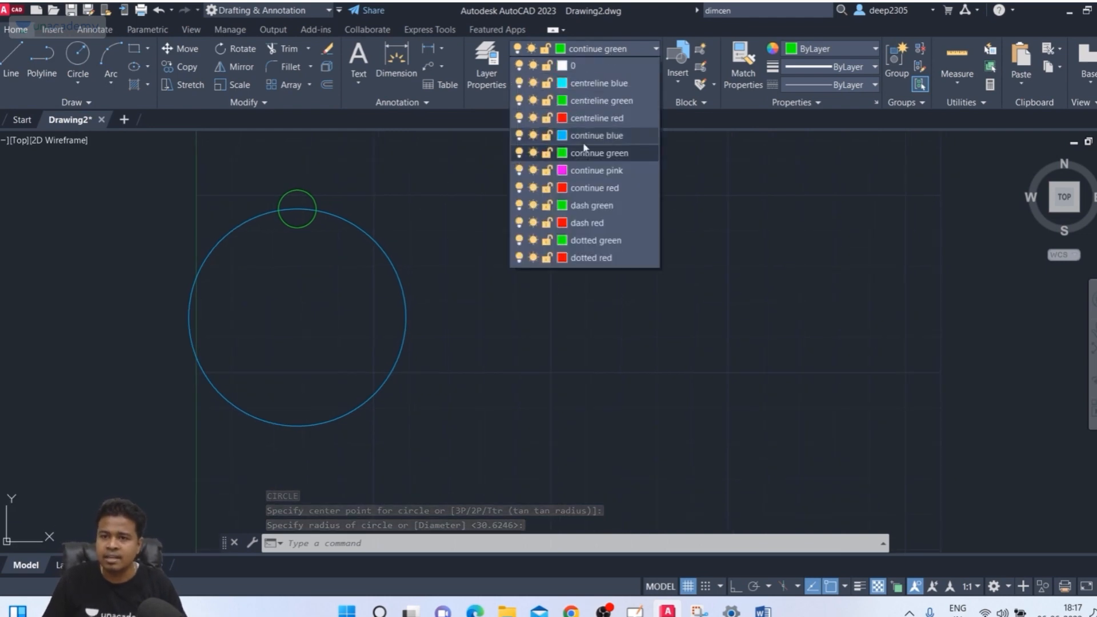
click(585, 155)
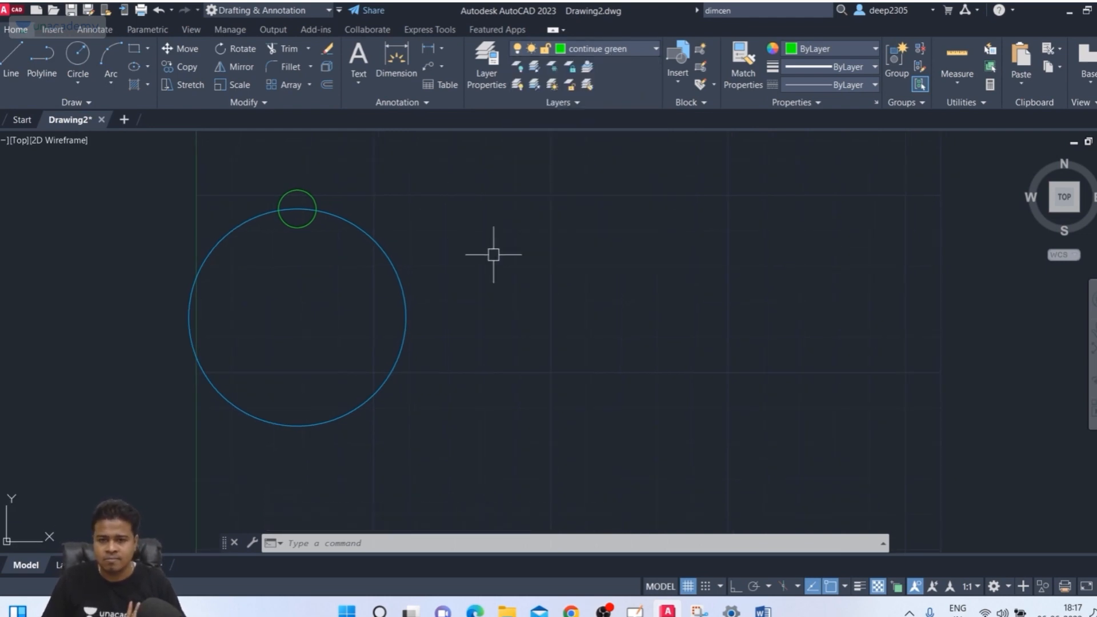
text(ar)
key(Return)
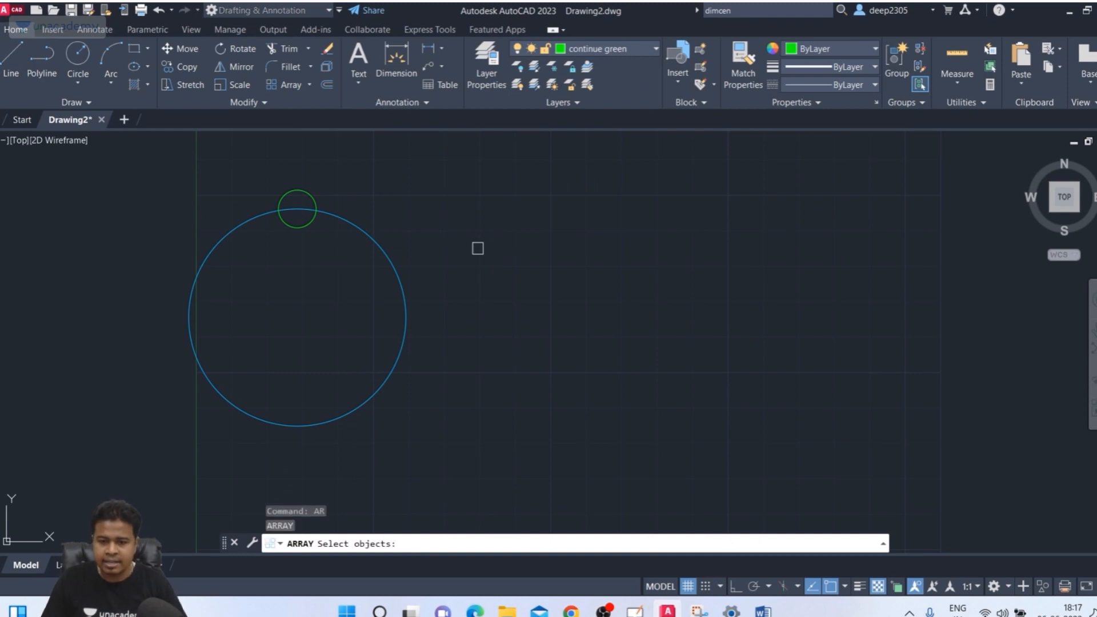
click(308, 189)
key(Return)
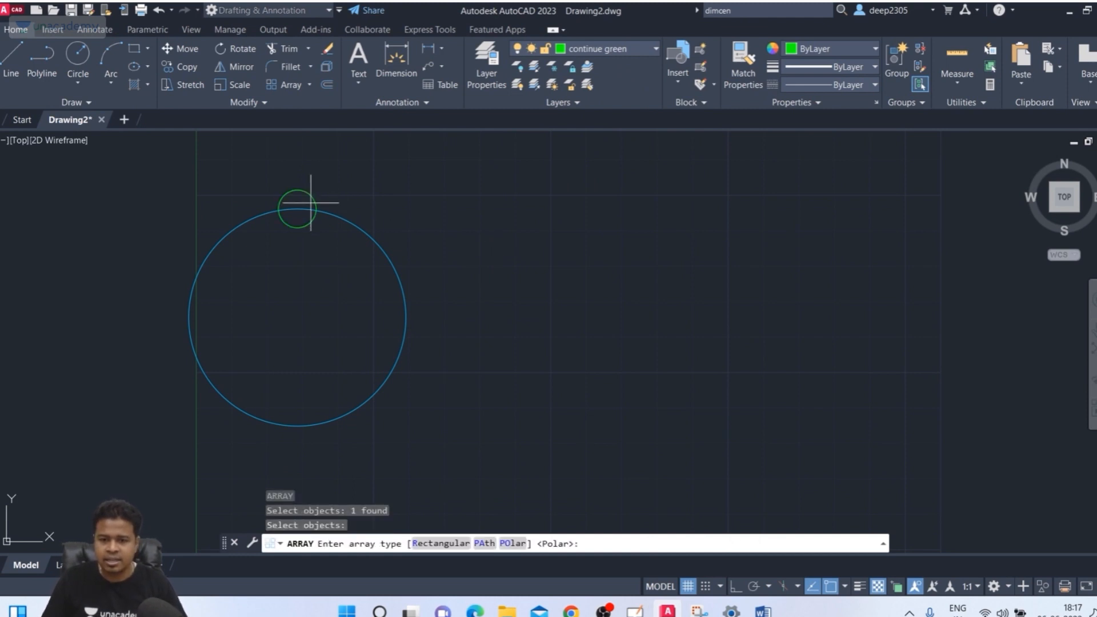
text(PO)
key(Return)
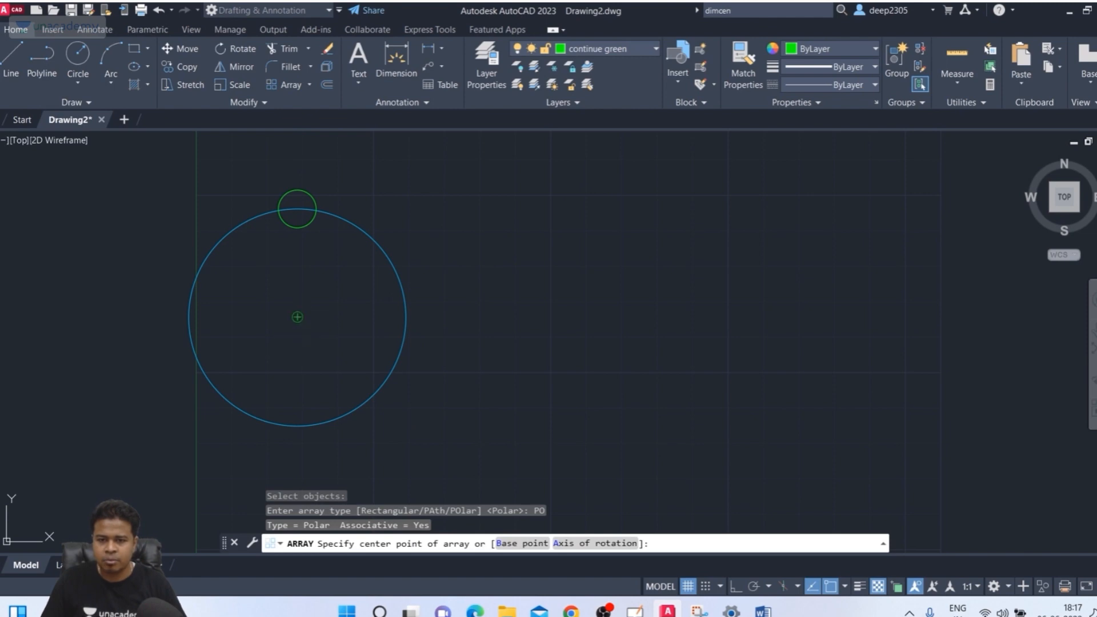
click(298, 316)
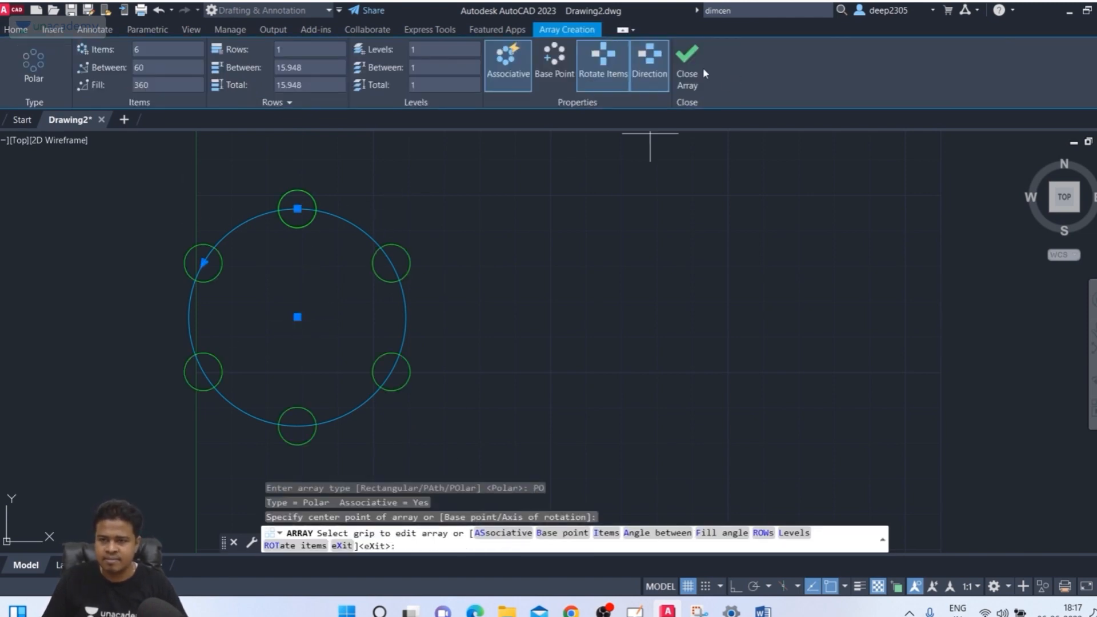
click(686, 71)
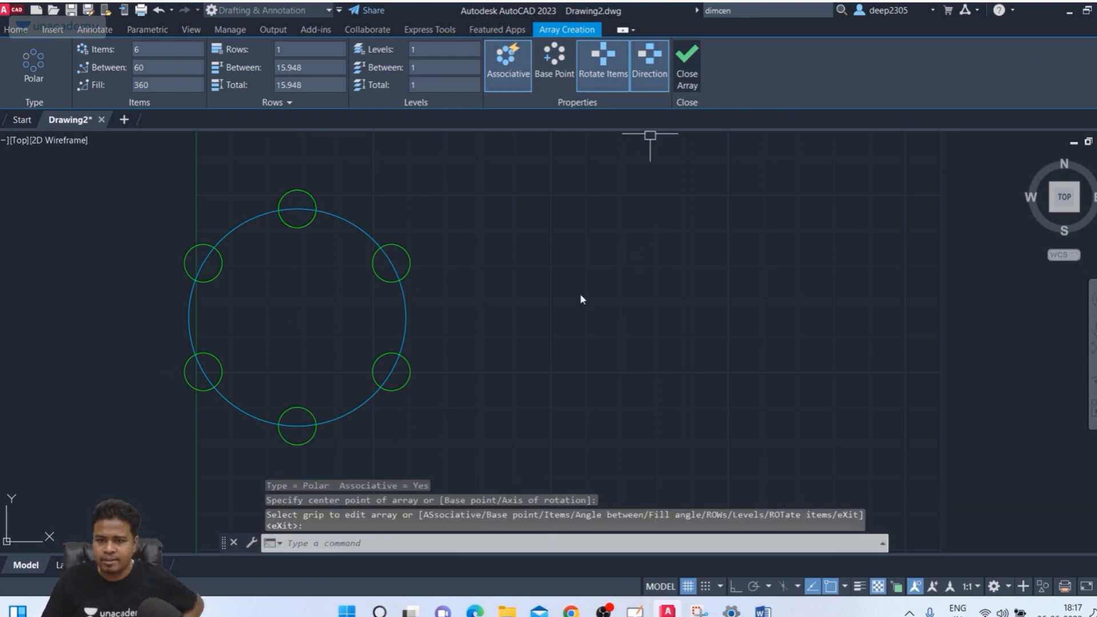
mouse_move(459, 283)
middle_down()
mouse_move(564, 279)
mouse_move(493, 295)
middle_up()
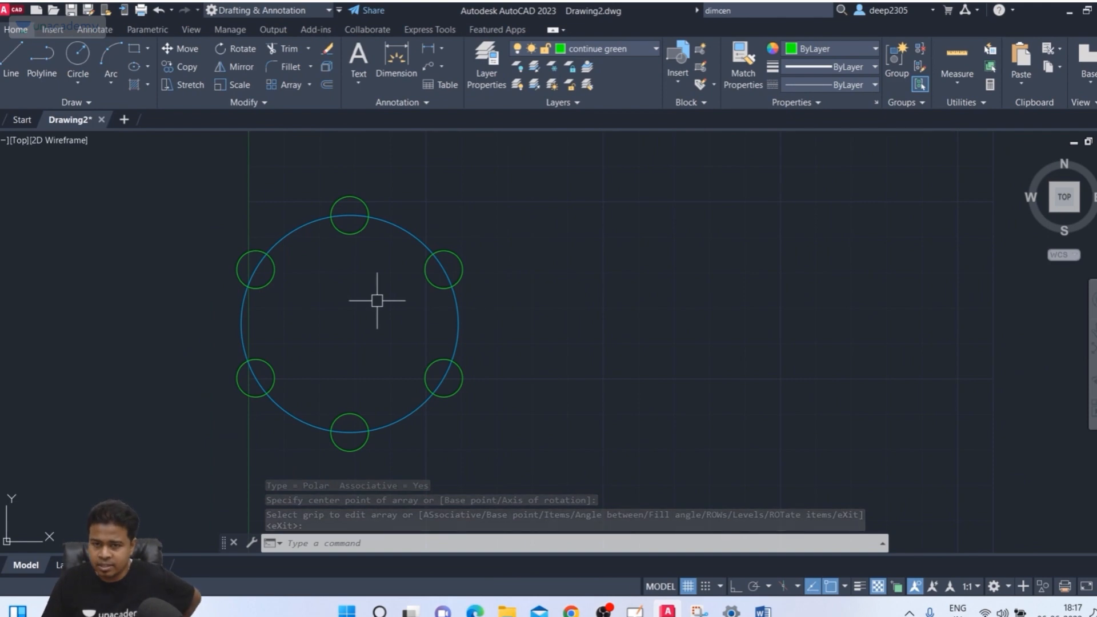
Make "centreline red" the current layer and check it in the layer properties manager
click(615, 52)
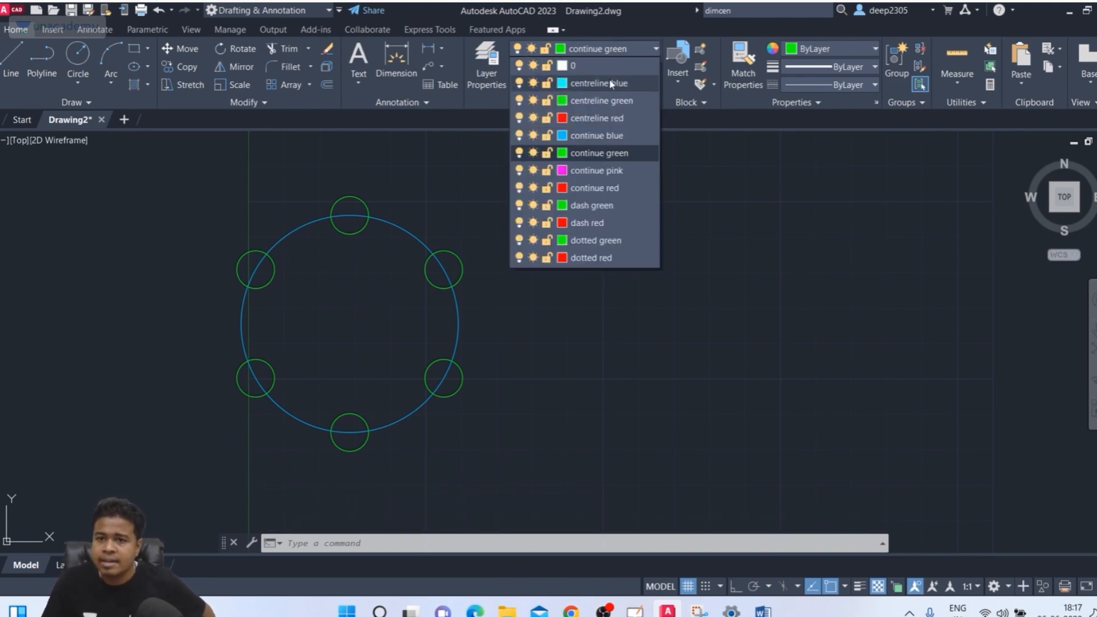
click(609, 117)
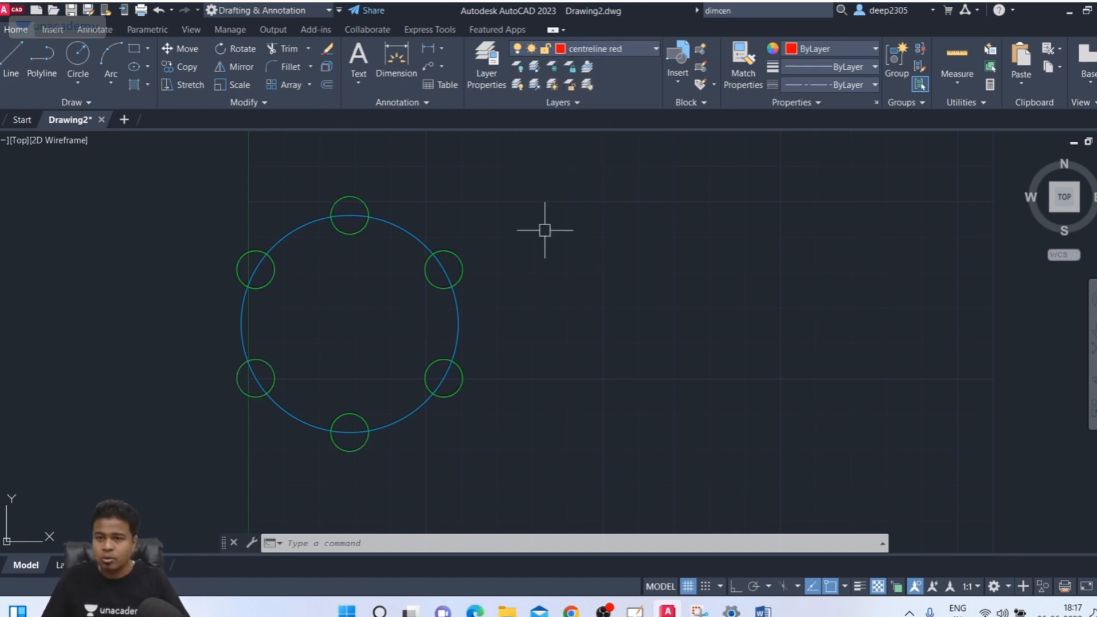
click(655, 48)
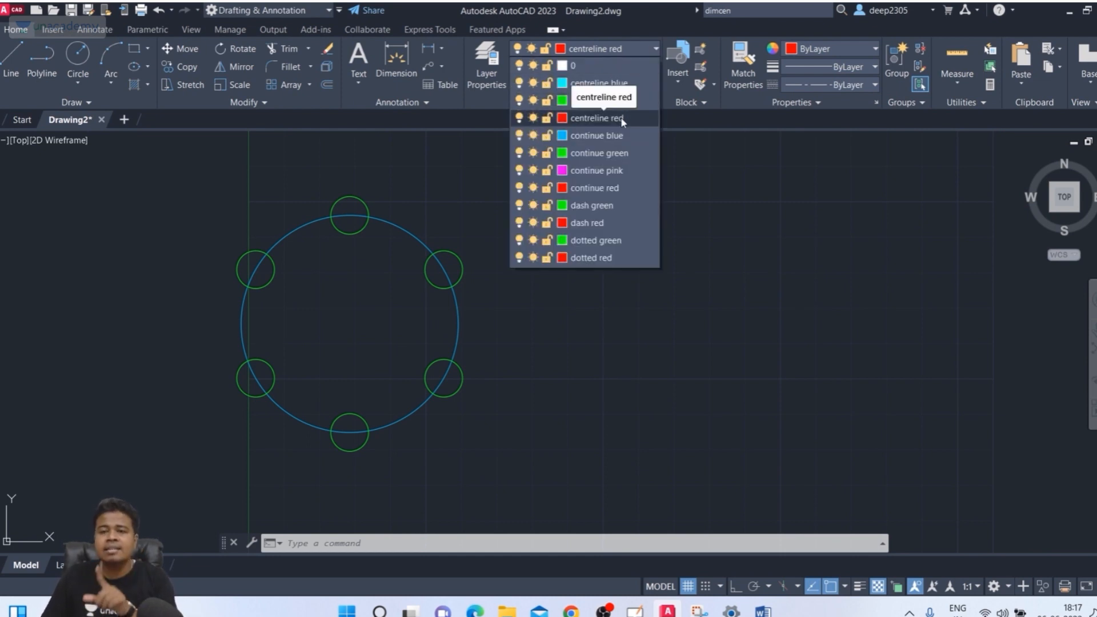
click(582, 117)
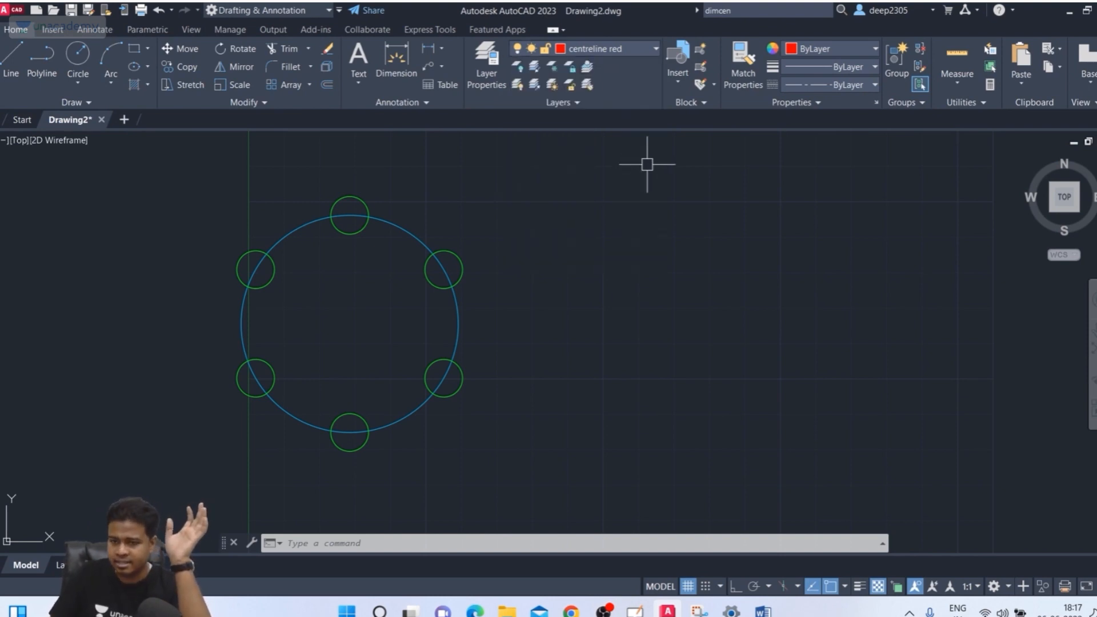
text(la)
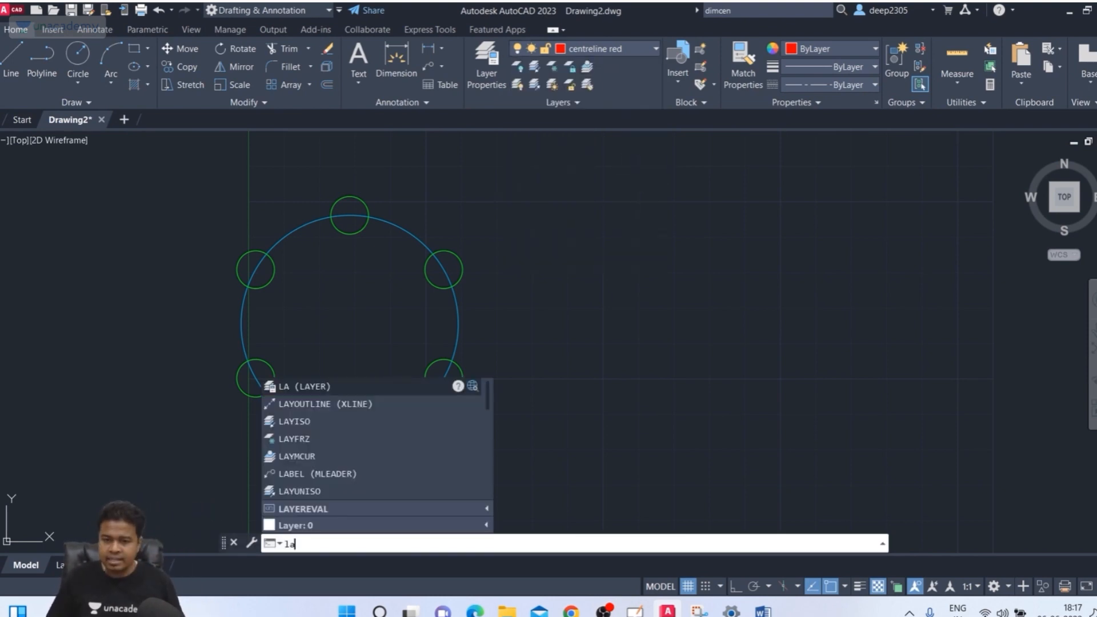
key(Return)
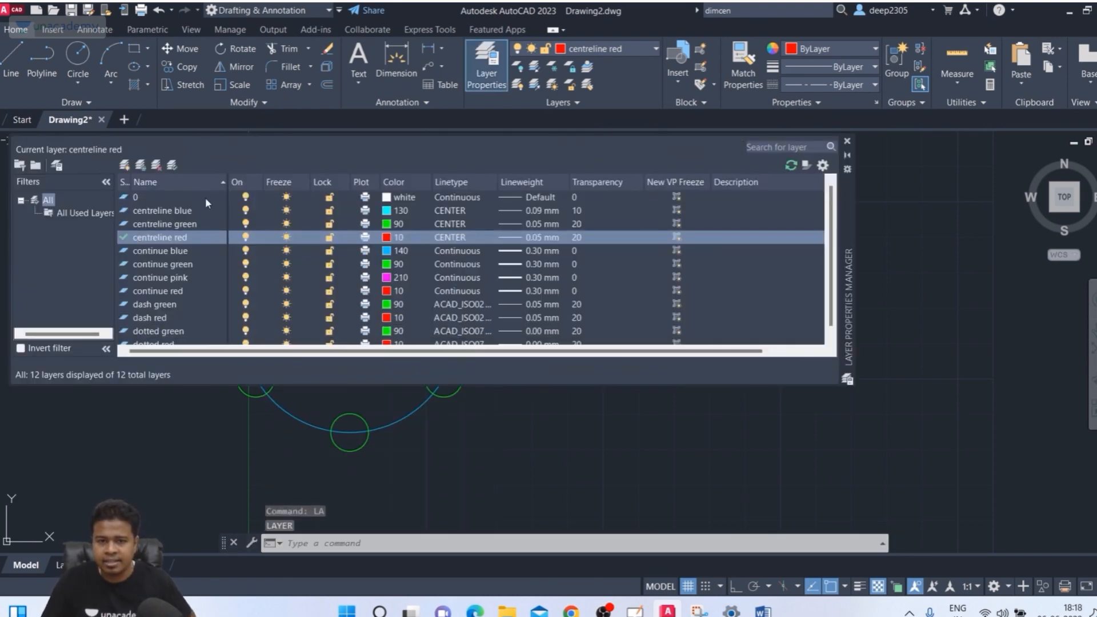
click(848, 142)
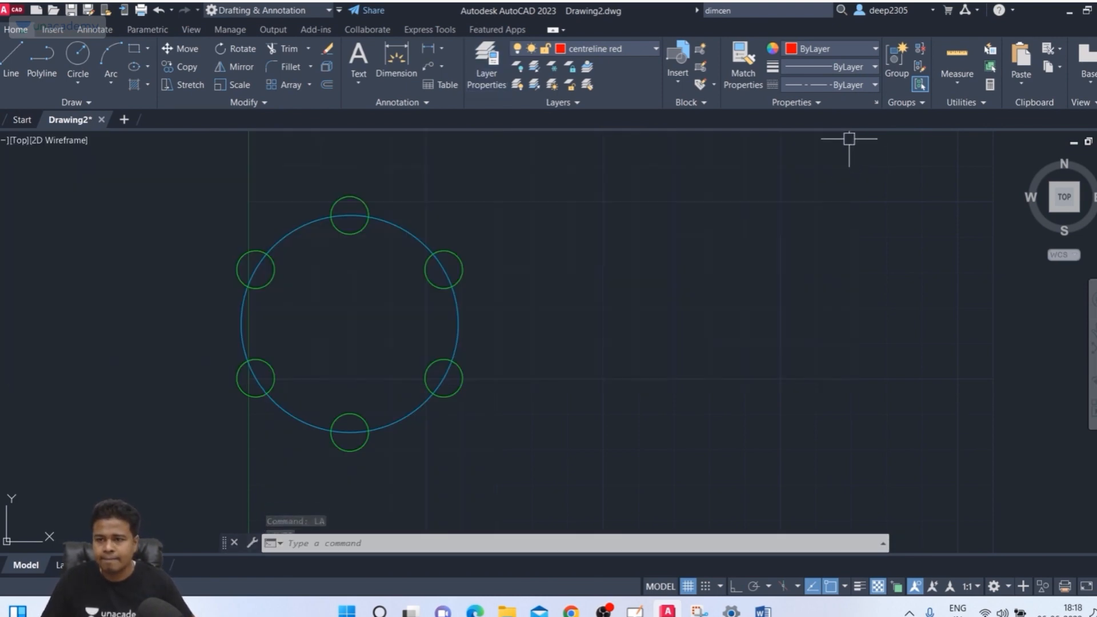
With ortho on, draw a horizontal centreline through the blue circle's centre, extending past the circle on both sides
text(l)
key(Return)
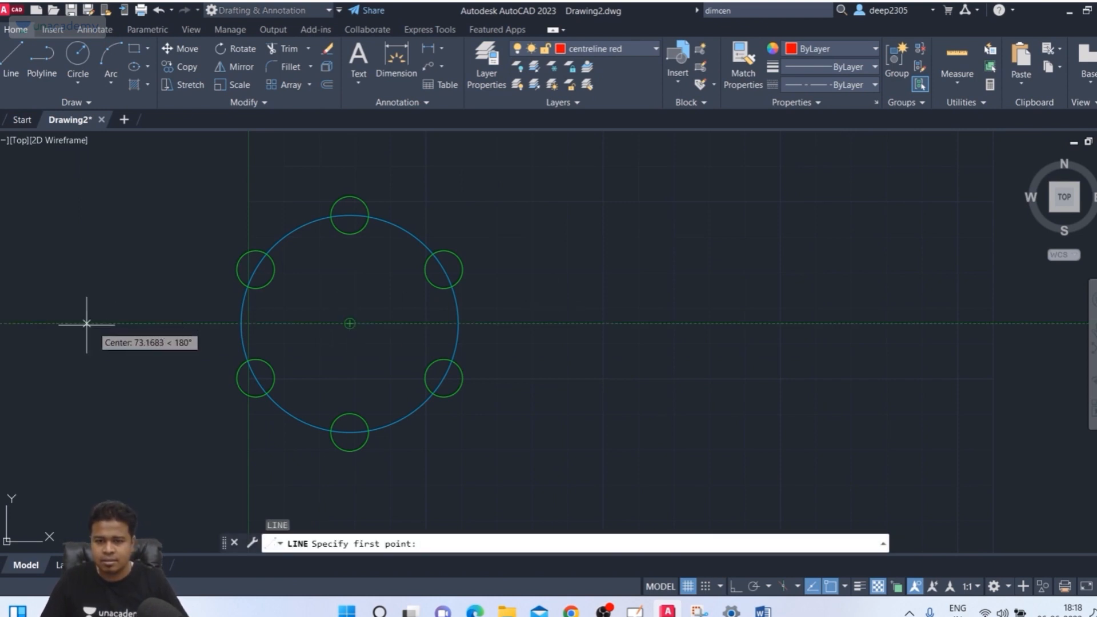
click(197, 324)
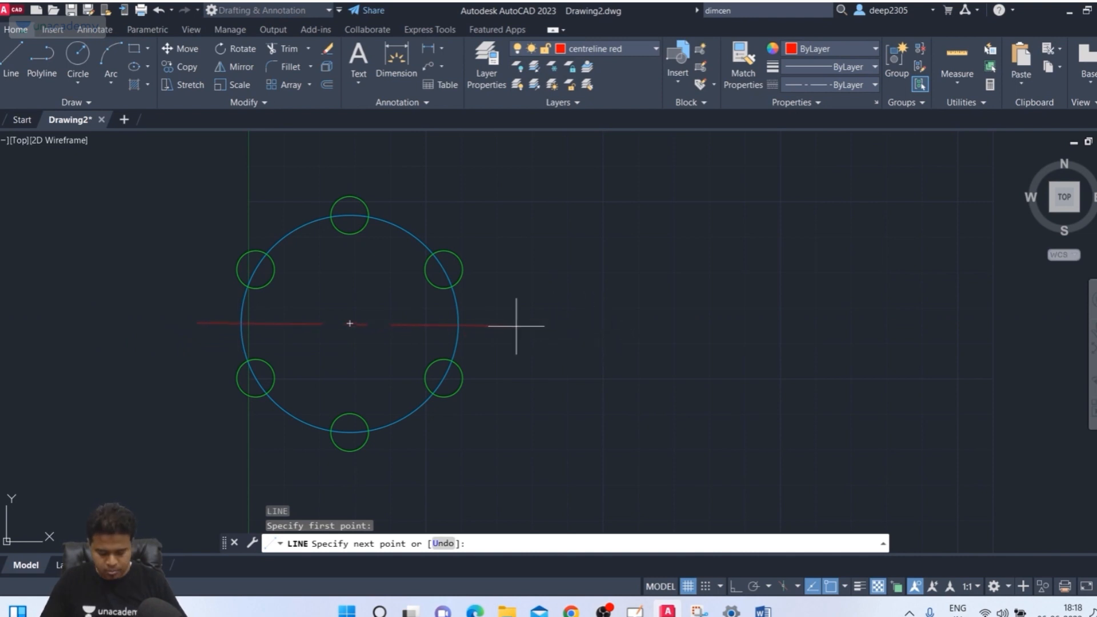
key(F8)
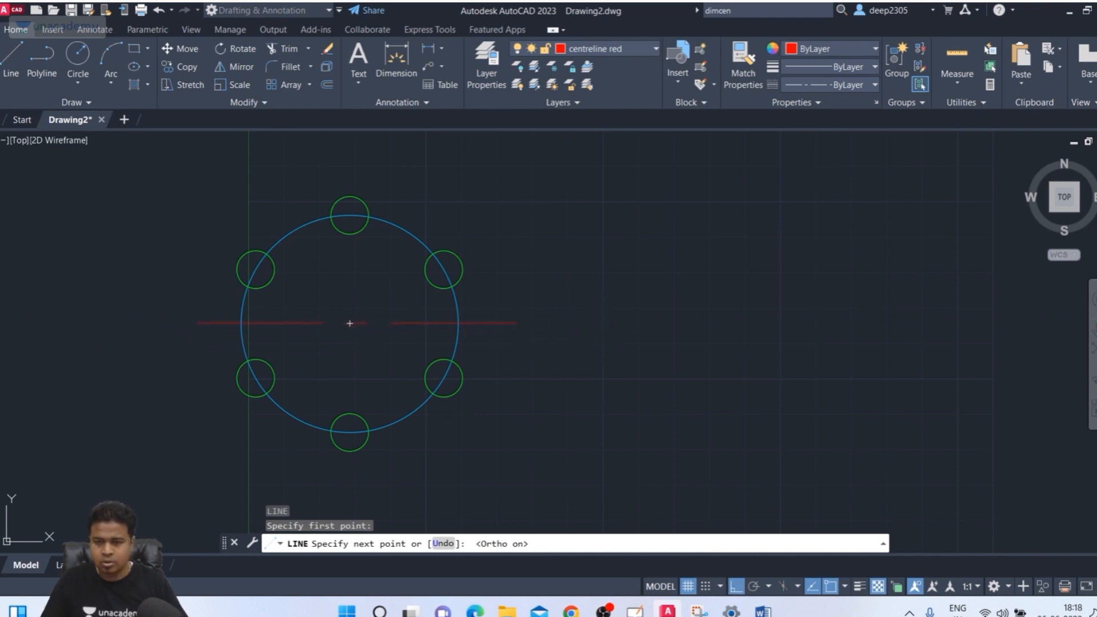
click(506, 327)
key(Return)
Draw a vertical centreline through the middle of the blue circle, extending beyond the upper and lower small circles
key(Return)
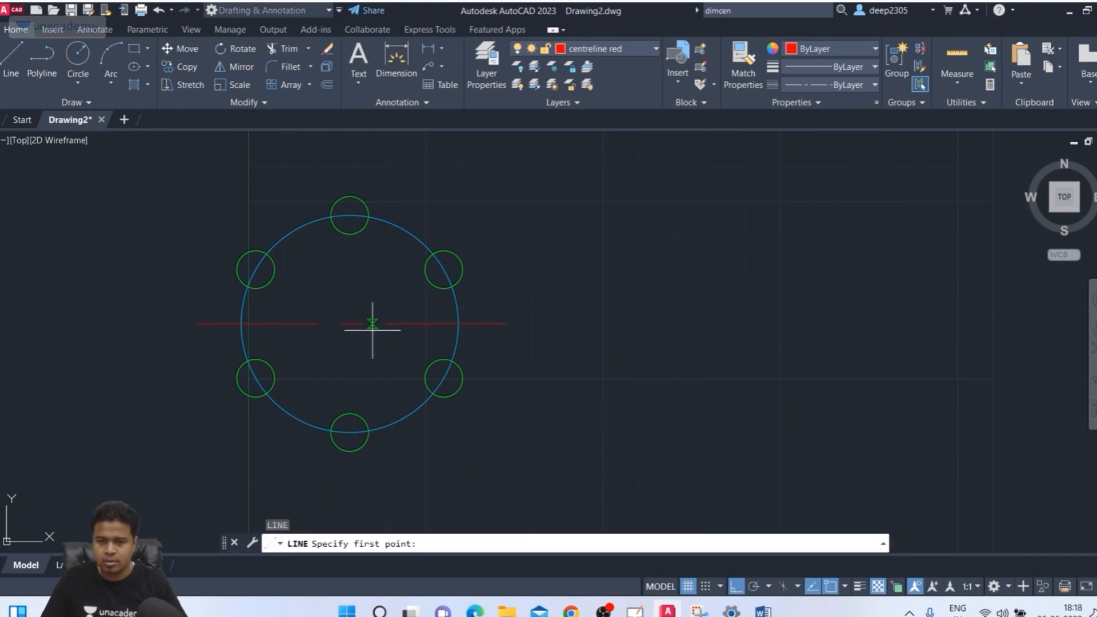
click(351, 165)
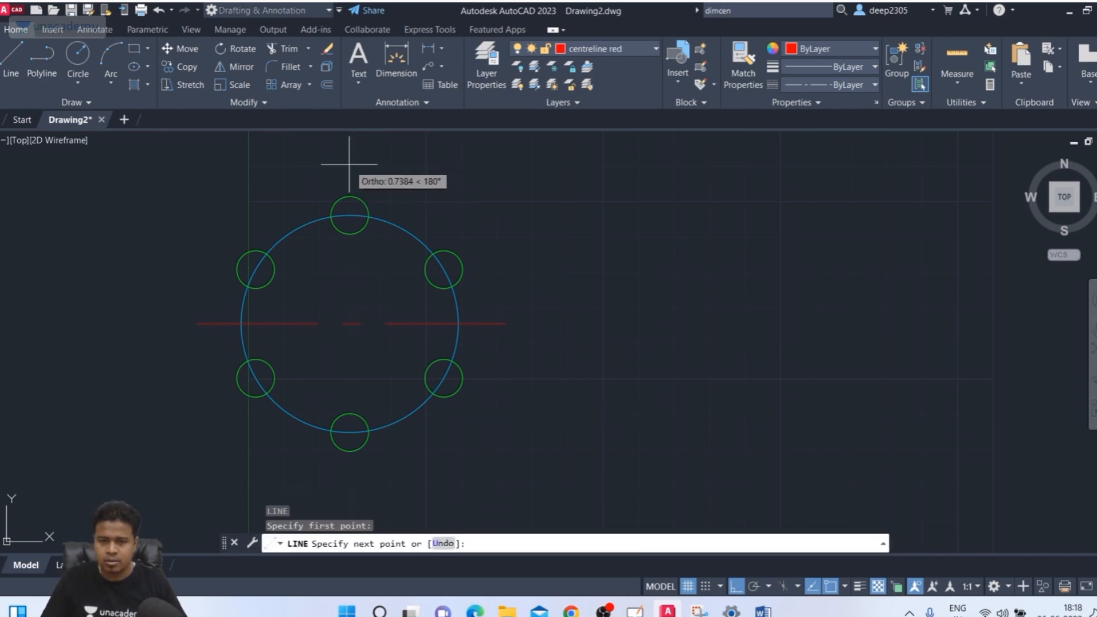
click(353, 489)
key(Return)
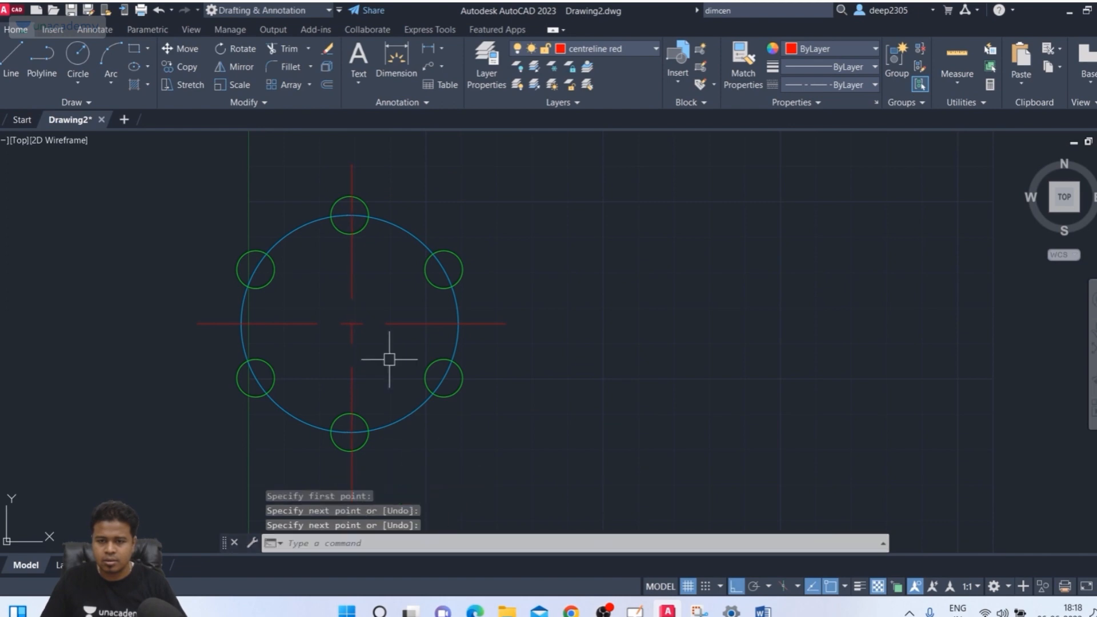
Toggle the lineweight display on and off repeatedly to compare the circles and centrelines, leaving it off
scroll(389, 359, up, 3)
scroll(394, 343, down, 3)
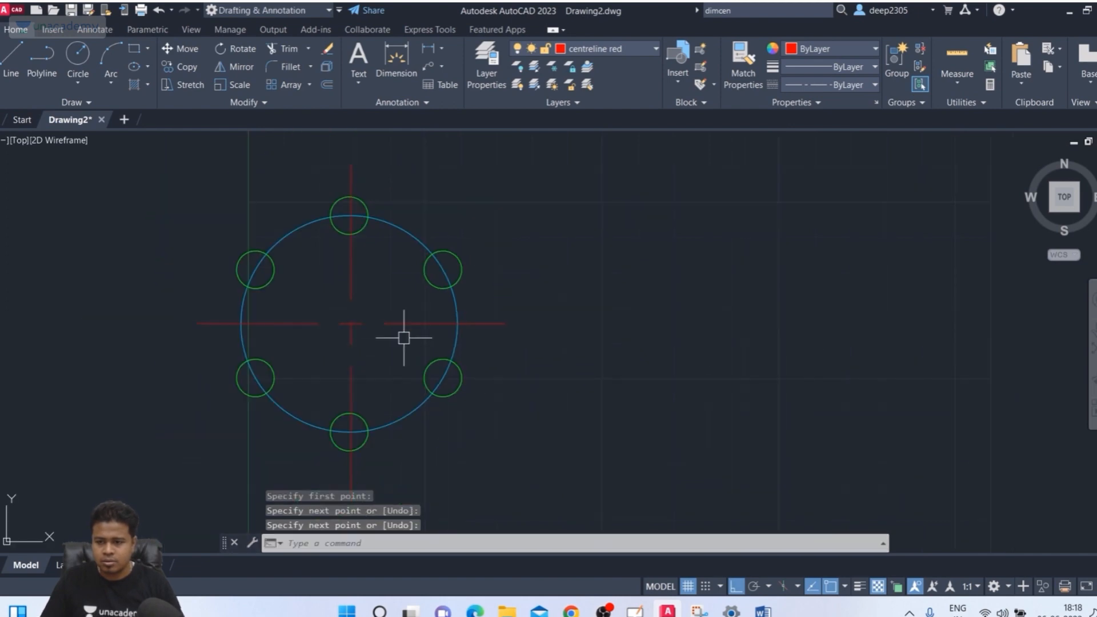
click(860, 587)
click(860, 587)
click(859, 588)
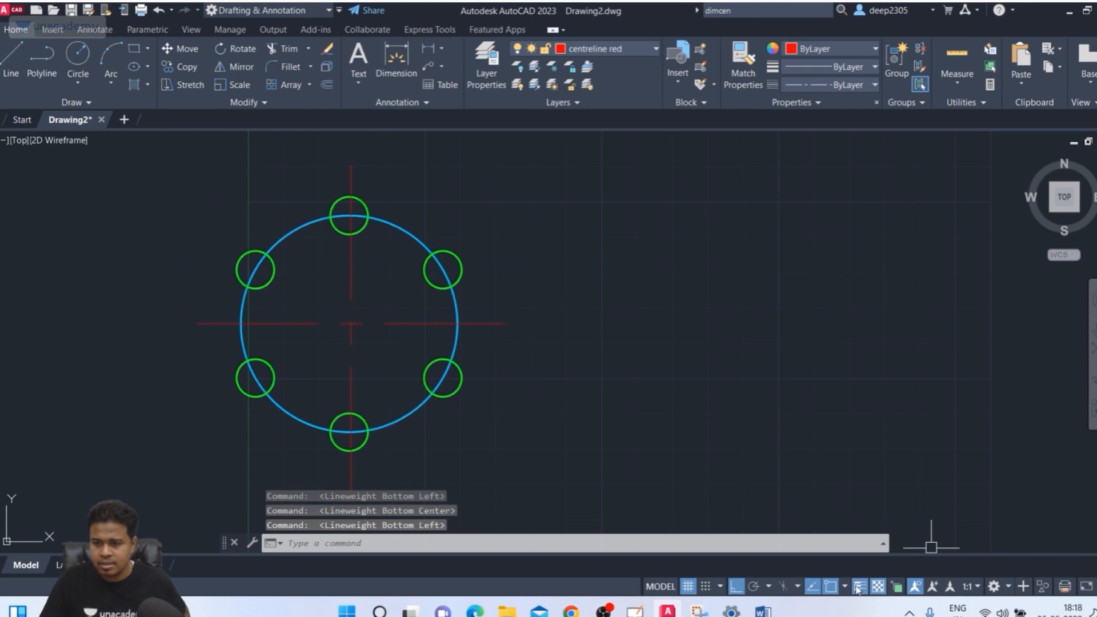
click(858, 588)
click(858, 590)
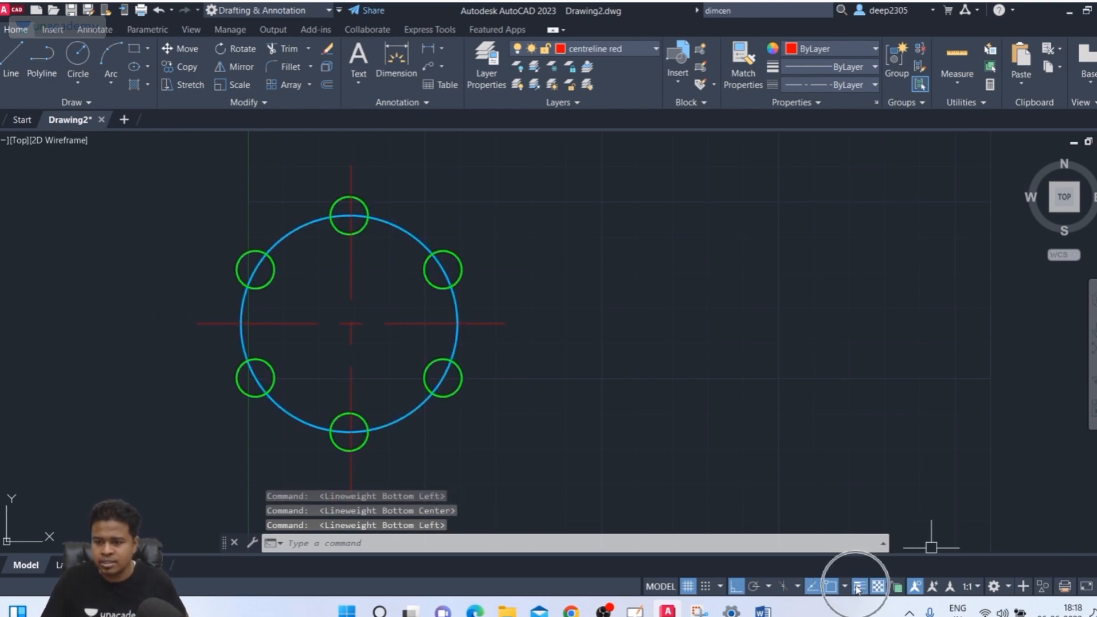
click(857, 589)
click(857, 589)
click(857, 589)
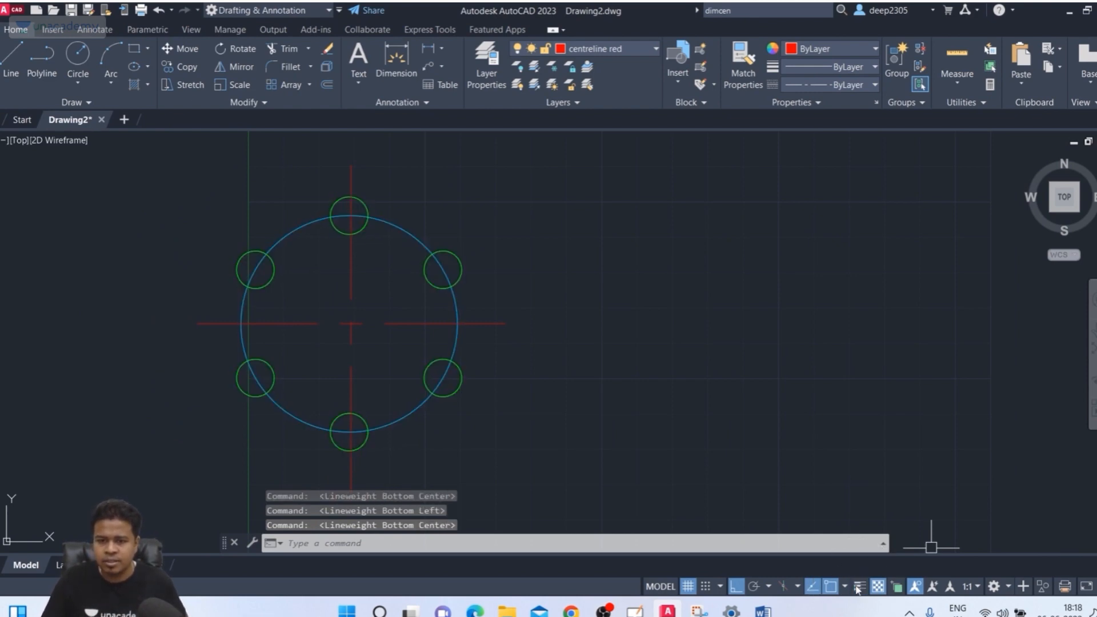
click(858, 589)
click(857, 589)
click(857, 589)
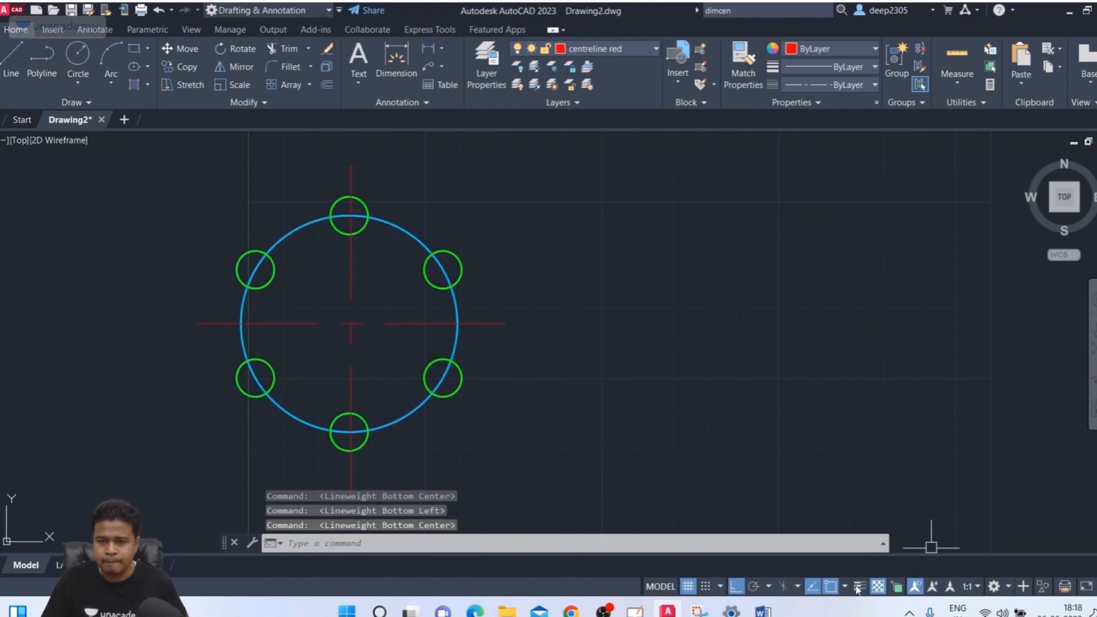
click(858, 590)
click(857, 590)
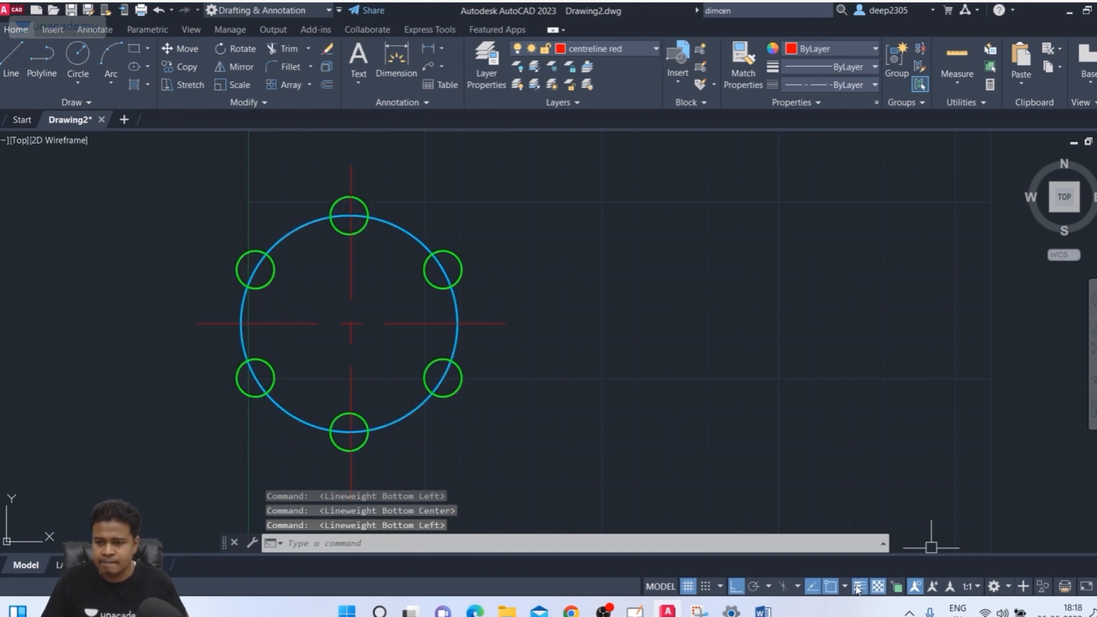
click(858, 590)
Make "dotted red" the current layer and regenerate the drawing
scroll(617, 307, down, 3)
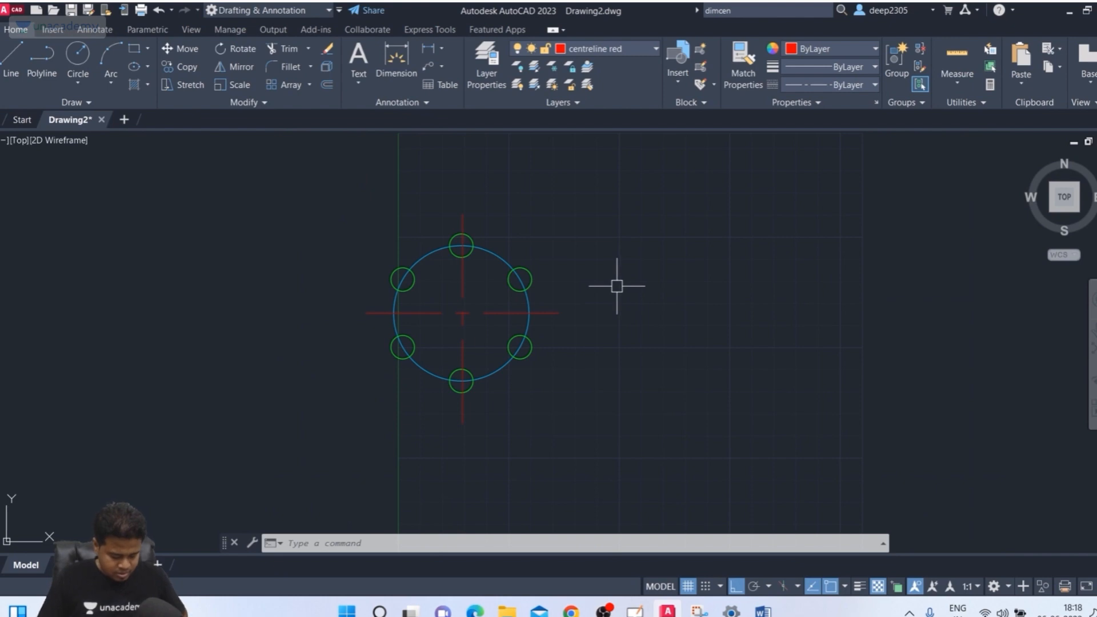
scroll(497, 289, up, 2)
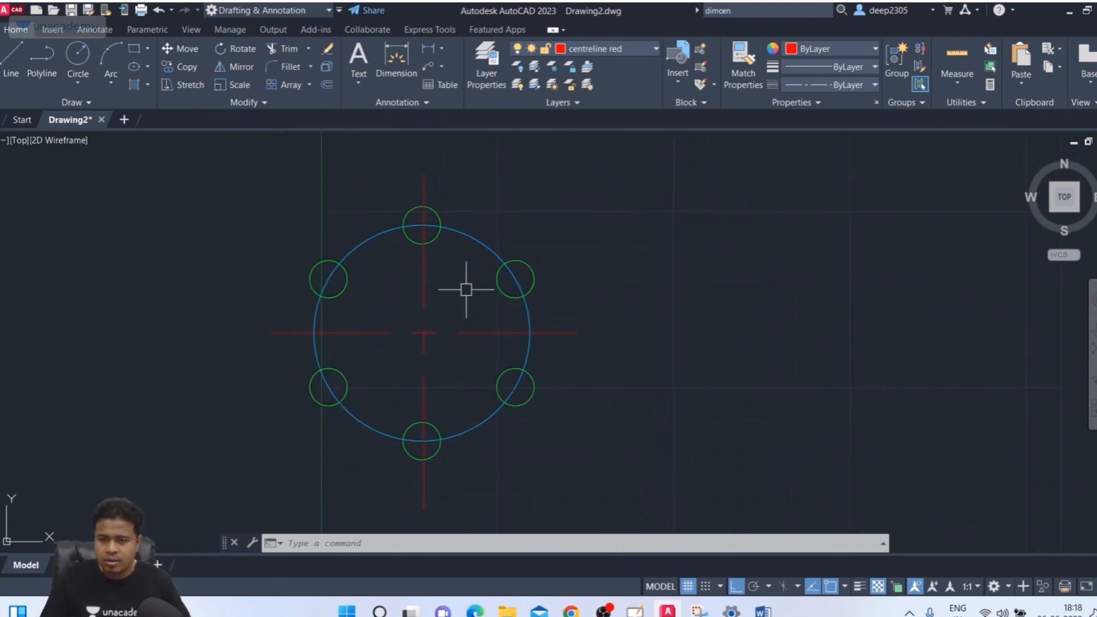
middle_drag(467, 290, 474, 291)
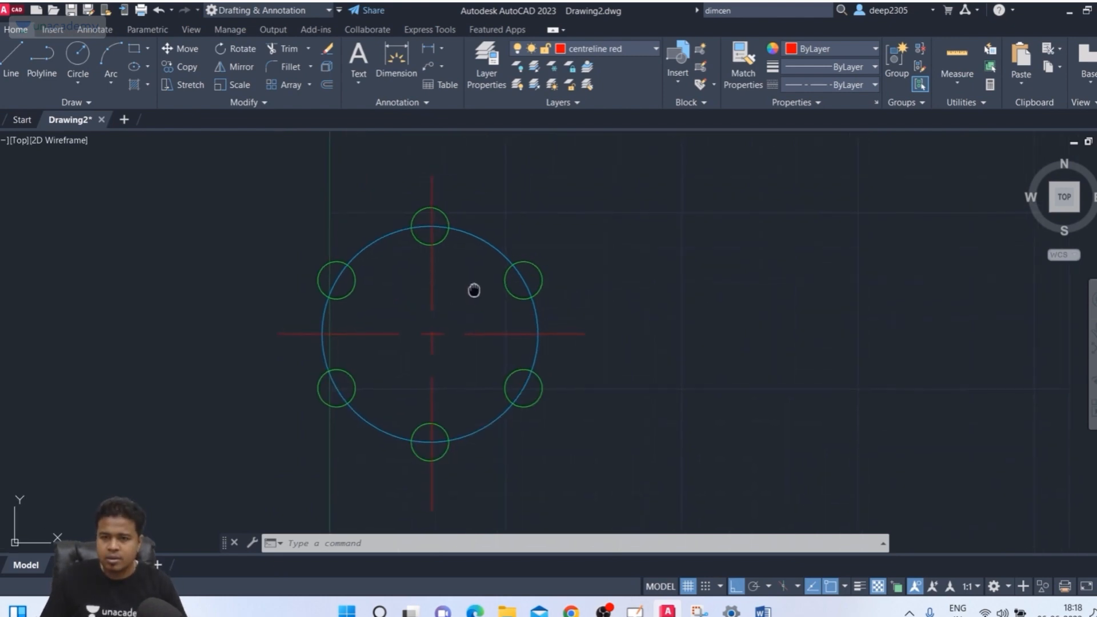
click(611, 50)
click(611, 51)
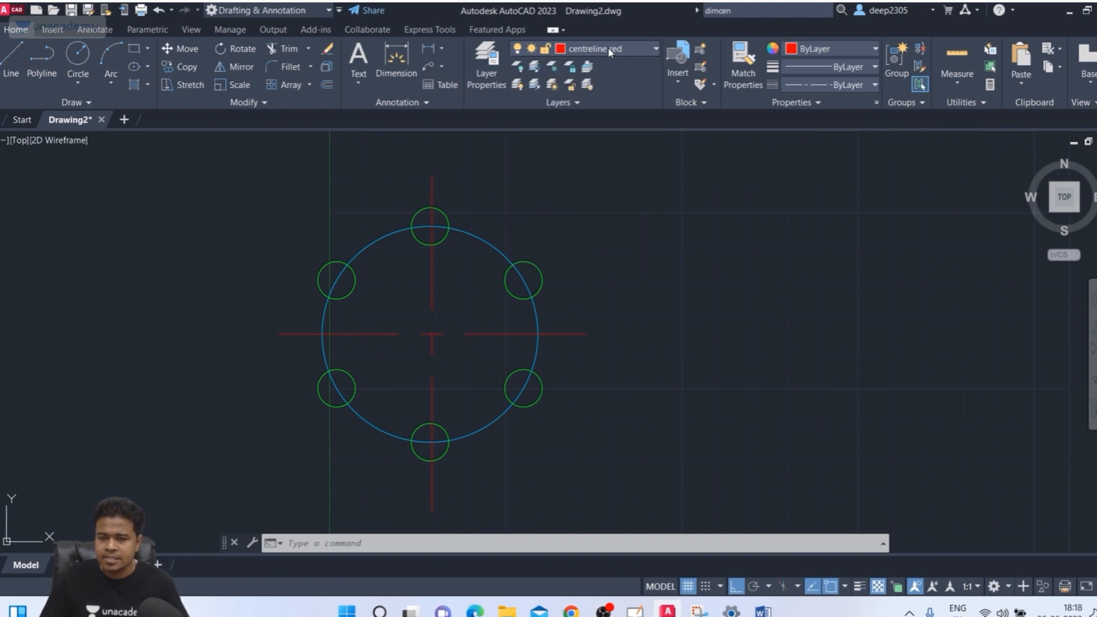
click(610, 50)
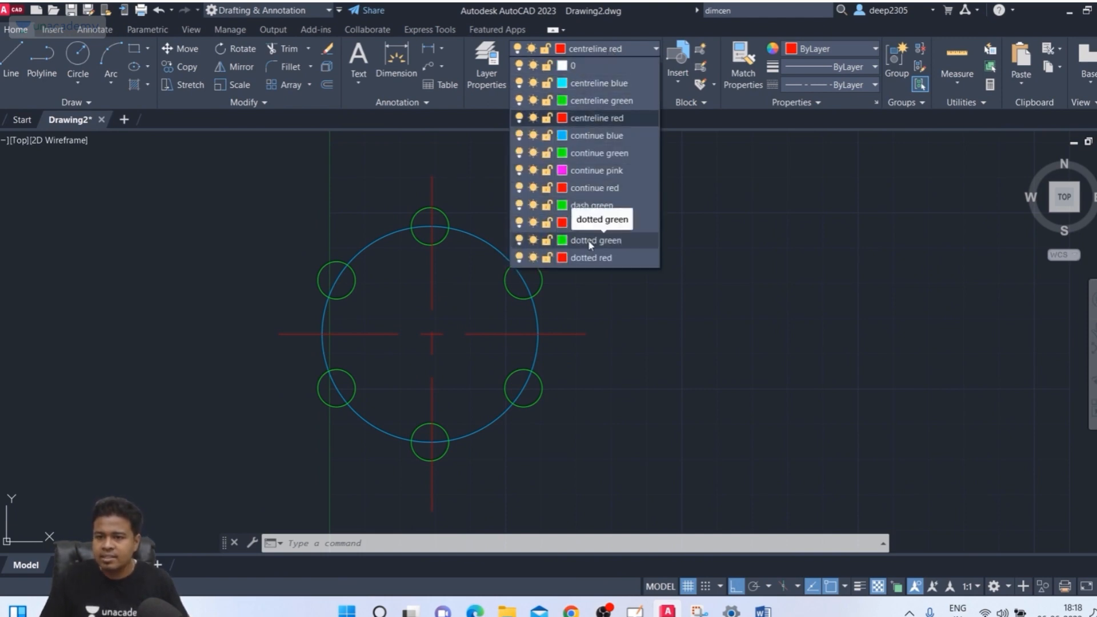
click(592, 259)
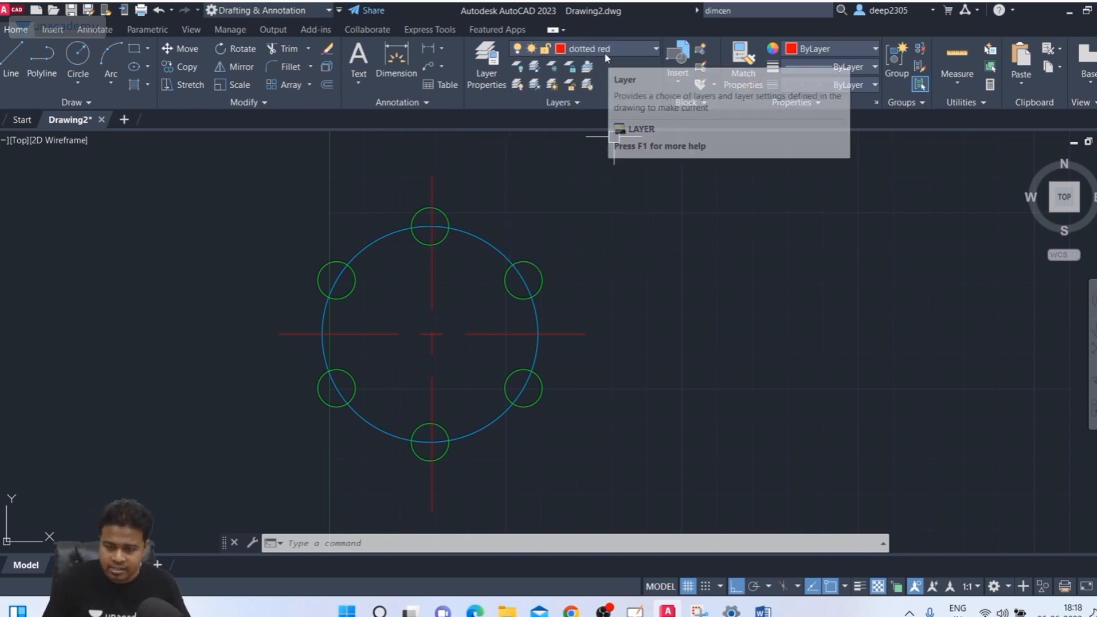
text(re)
key(Return)
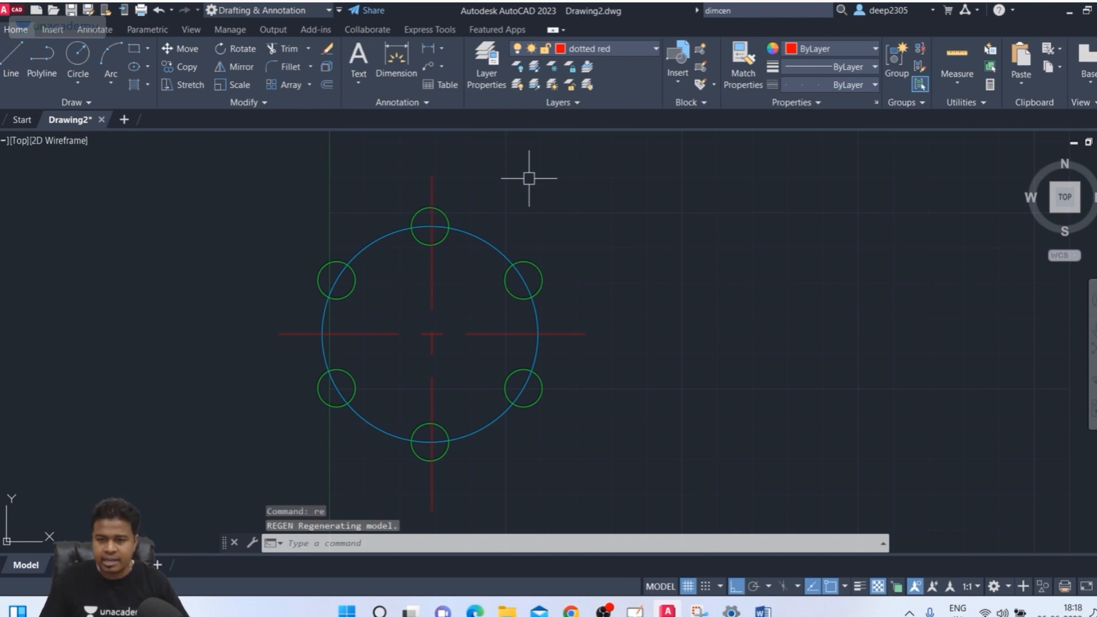
Make "dotted green" the current layer and draw a rectangle enclosing the circles and both centrelines
click(631, 50)
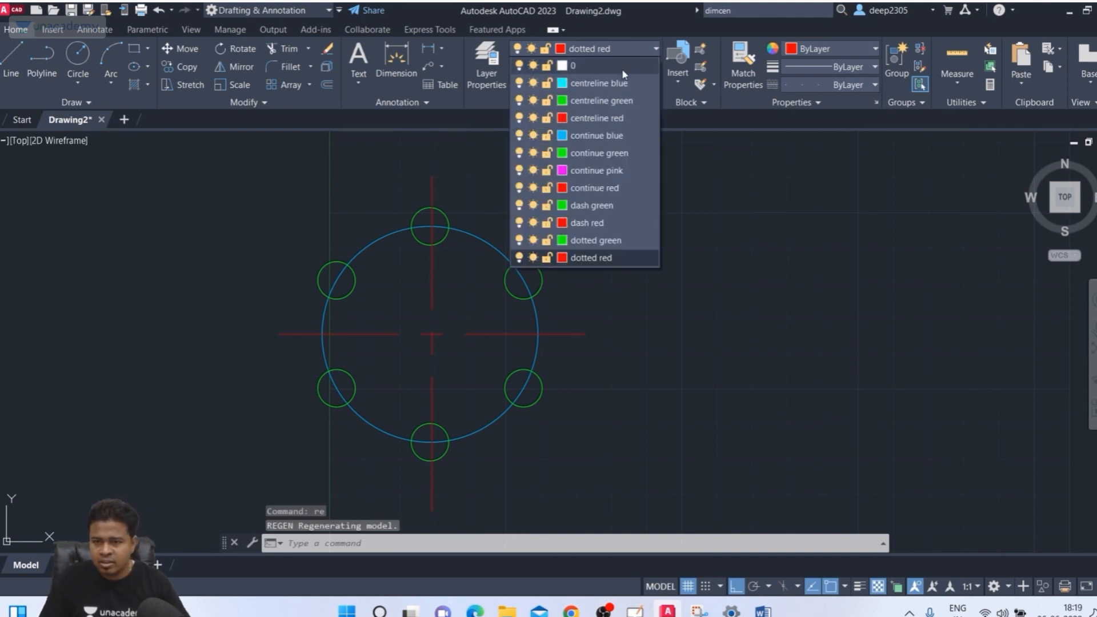
click(605, 243)
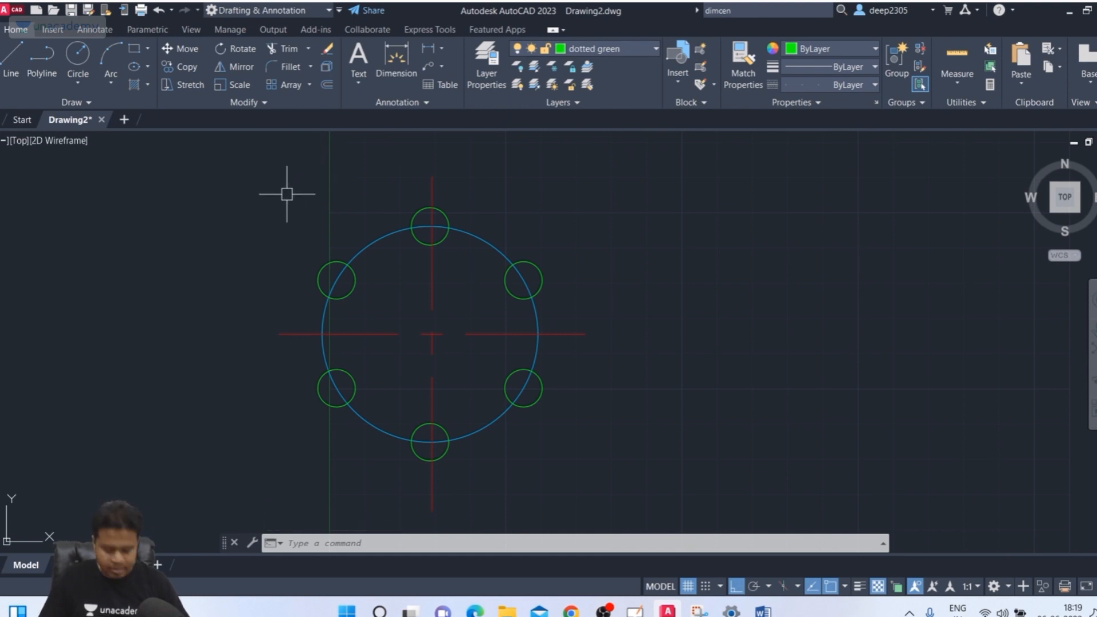
text(rec)
key(Return)
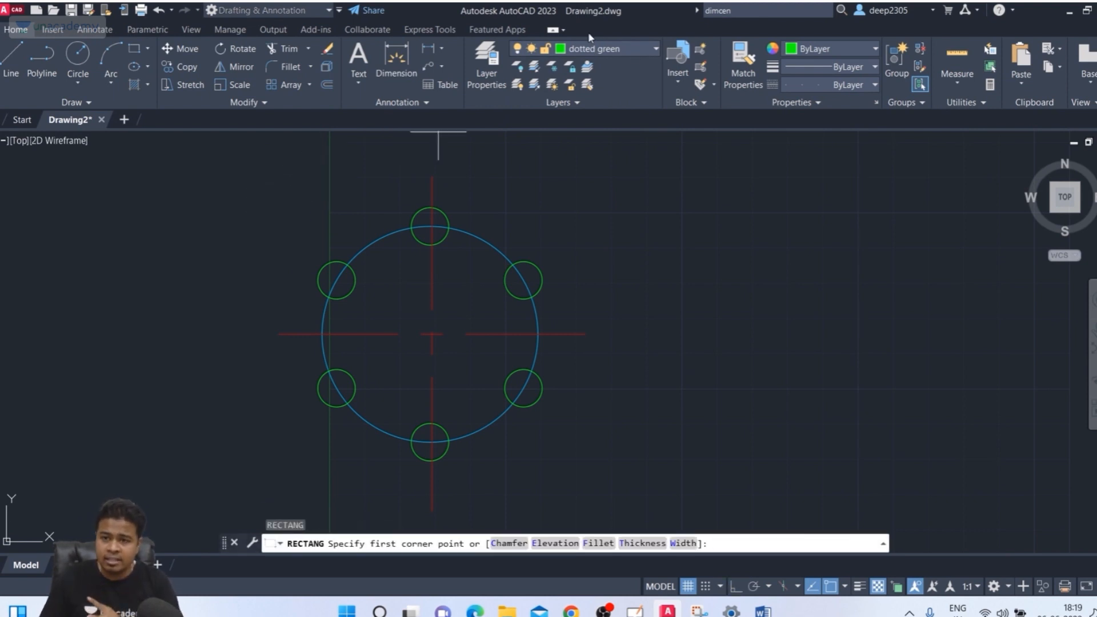
click(245, 166)
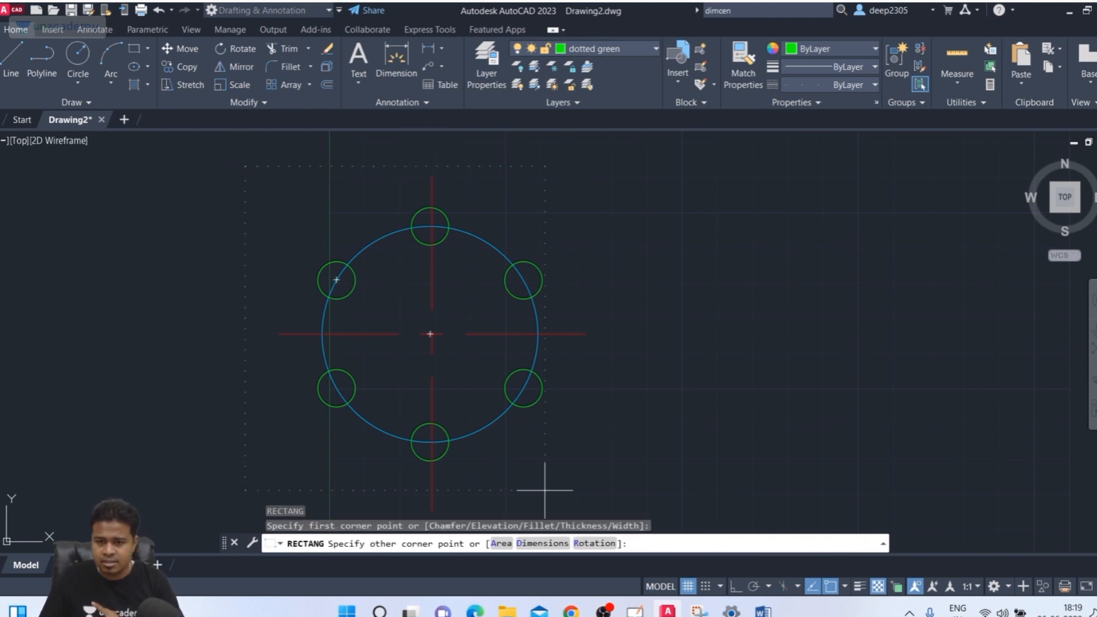
click(619, 511)
Copy the whole figure, border included, about 173 units horizontally to the right, using the centre of the blue circle as base point
mouse_move(693, 286)
middle_down()
mouse_move(642, 252)
mouse_move(473, 238)
middle_up()
scroll(642, 256, down, 2)
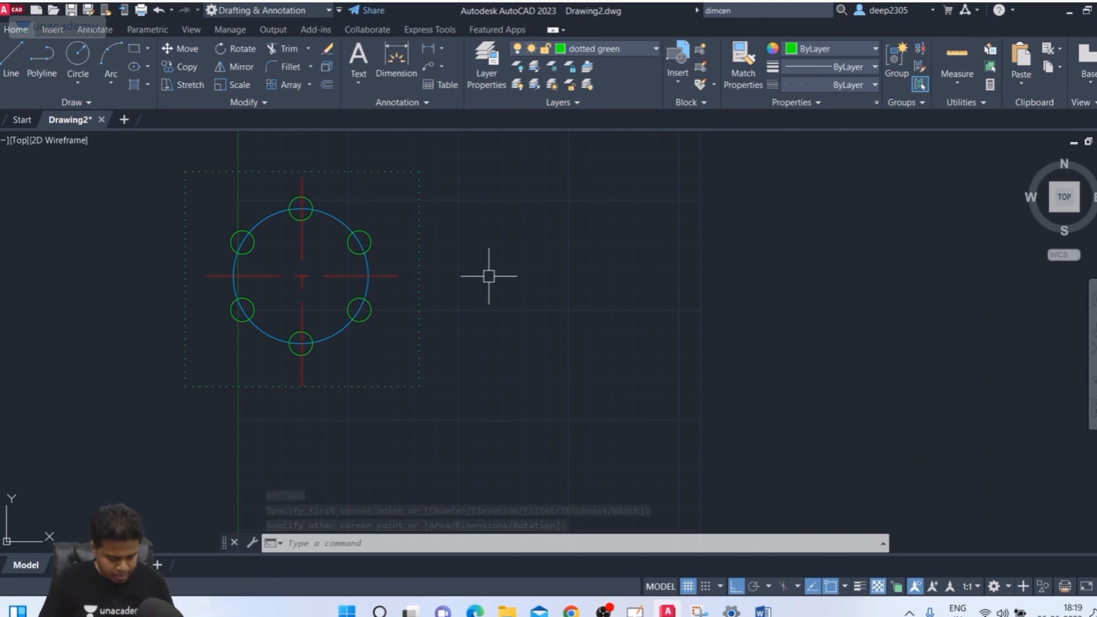
text(do)
key(Return)
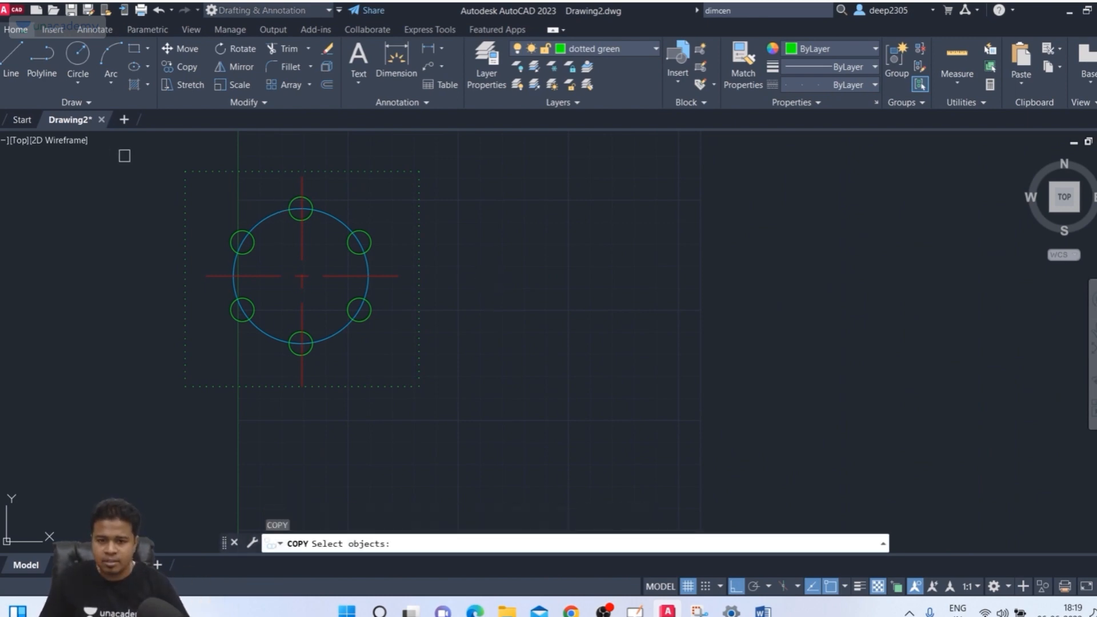
click(154, 165)
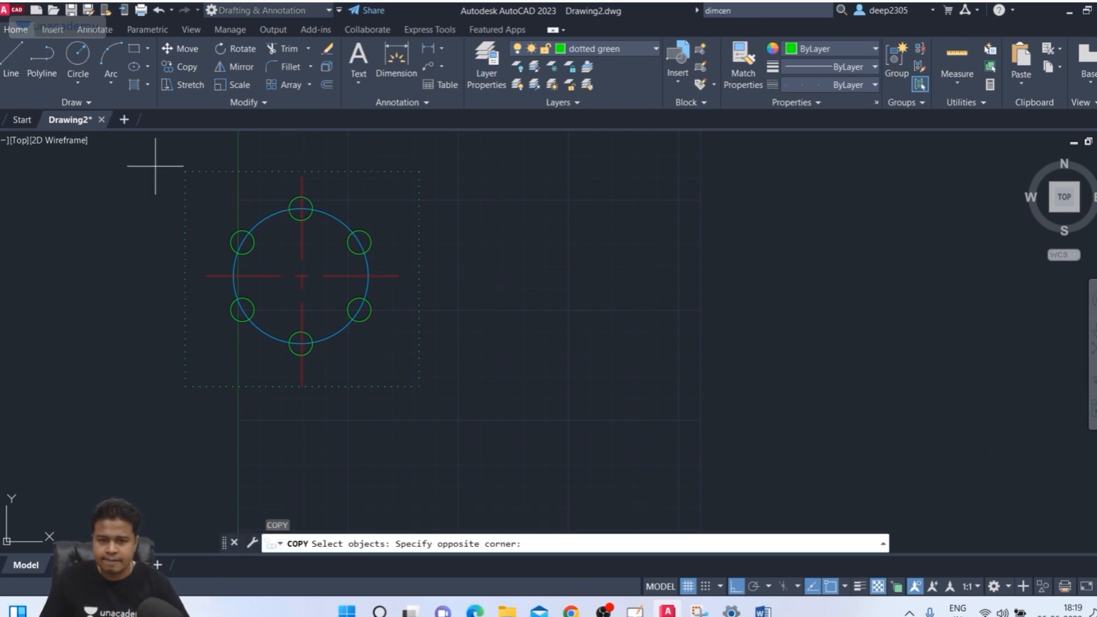
click(484, 430)
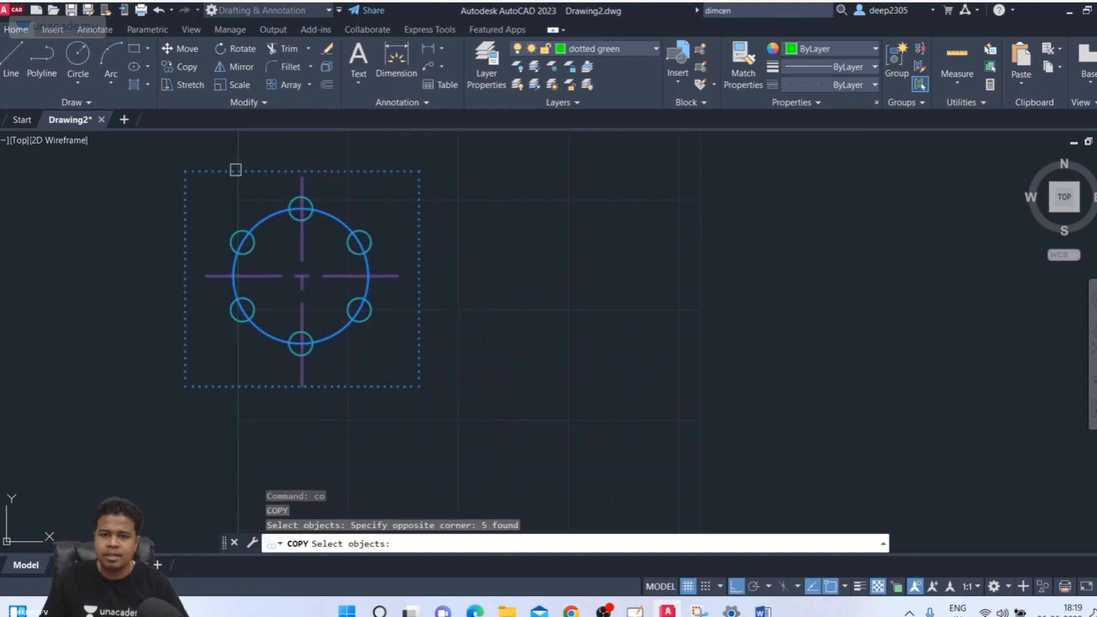
key(Return)
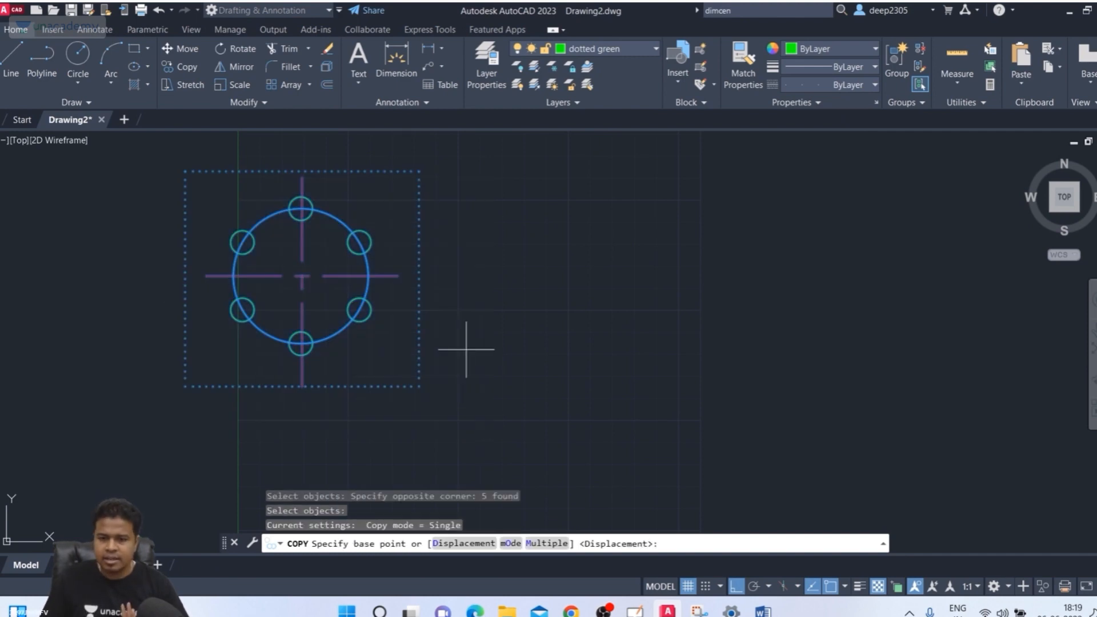
click(302, 278)
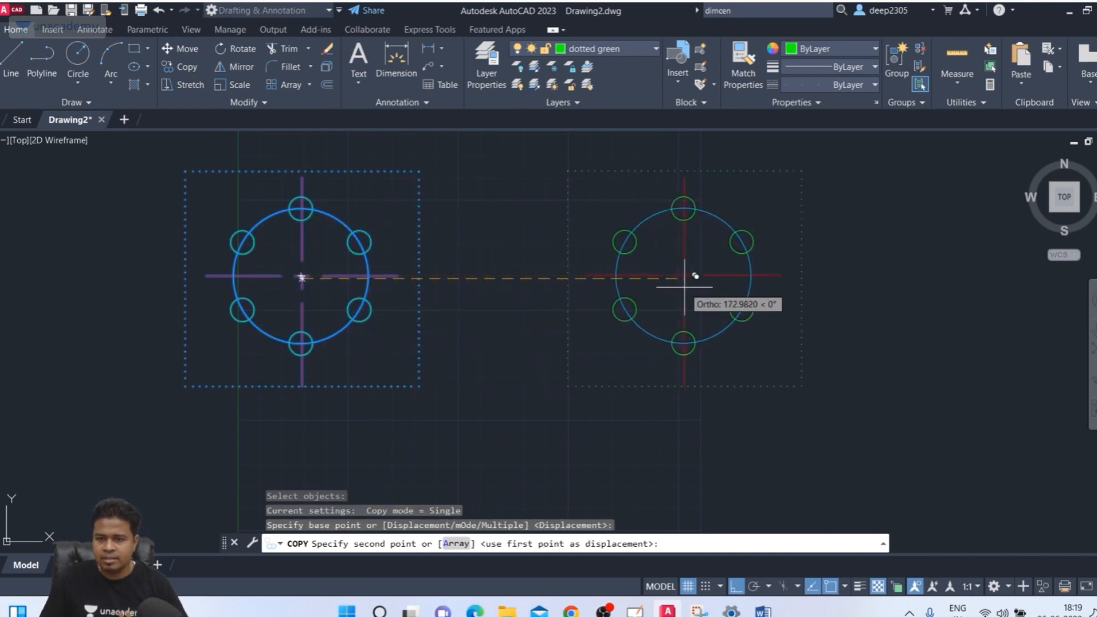
click(685, 287)
Copy the original figure in Multiple mode from its centre, with Ortho off, placing two copies side by side below the existing pair
key(Return)
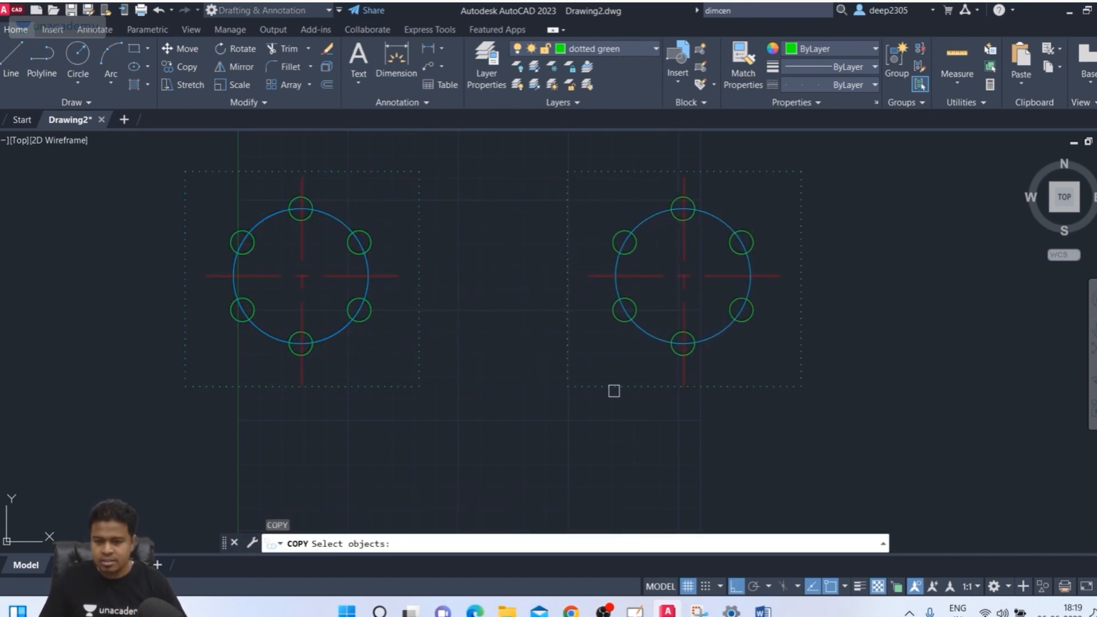
click(108, 145)
click(513, 424)
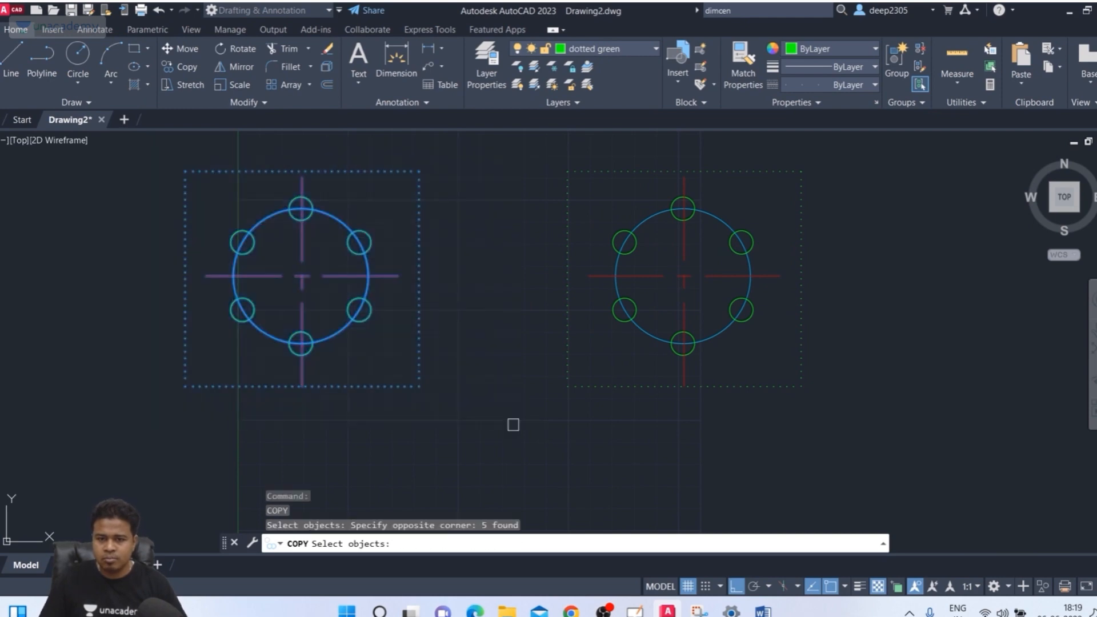
key(Return)
click(546, 543)
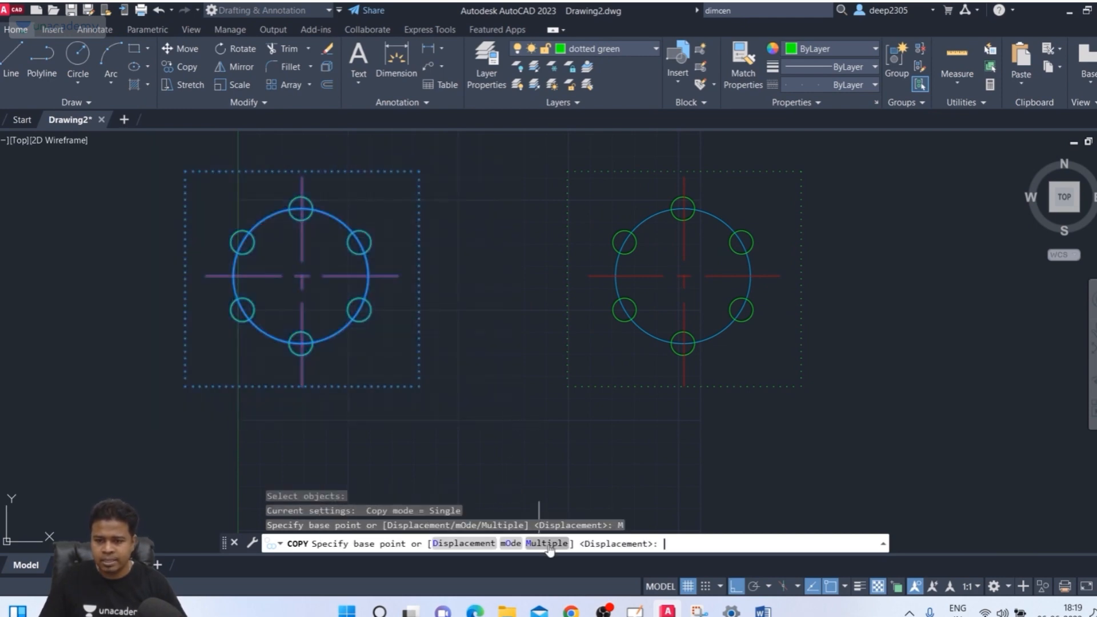
click(301, 276)
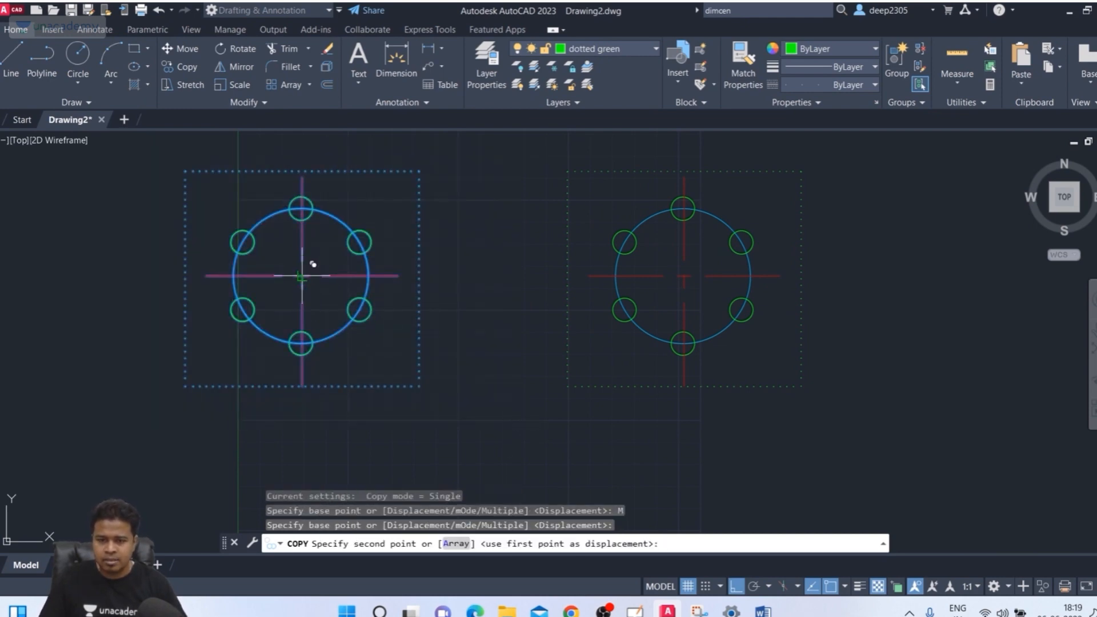
scroll(380, 338, down, 5)
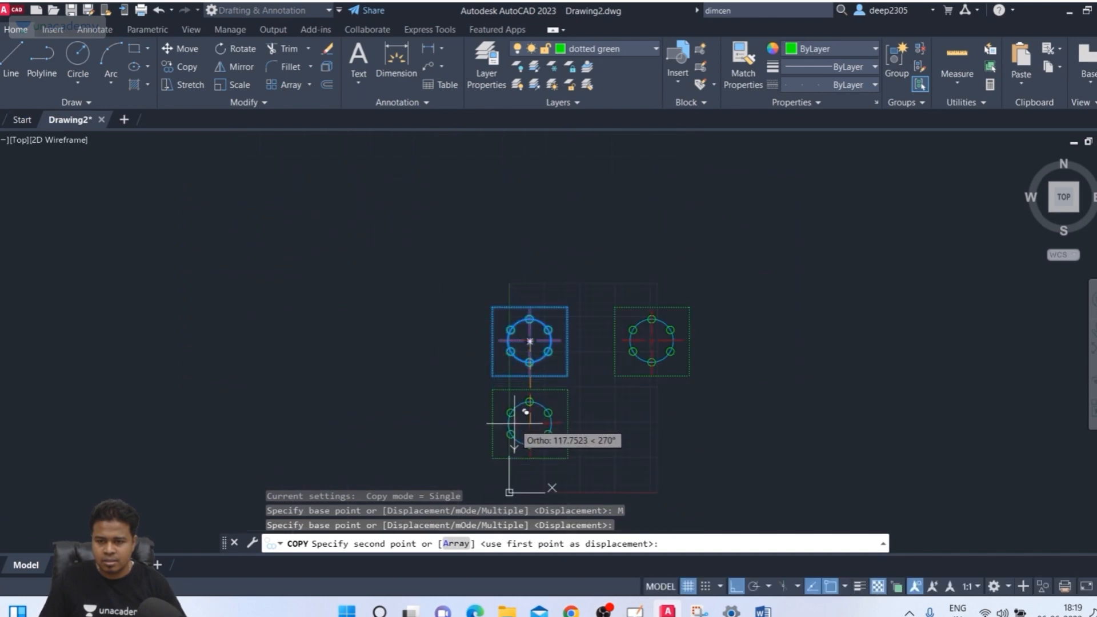
scroll(463, 368, up, 2)
mouse_move(465, 372)
middle_down()
mouse_move(496, 409)
mouse_move(448, 362)
middle_up()
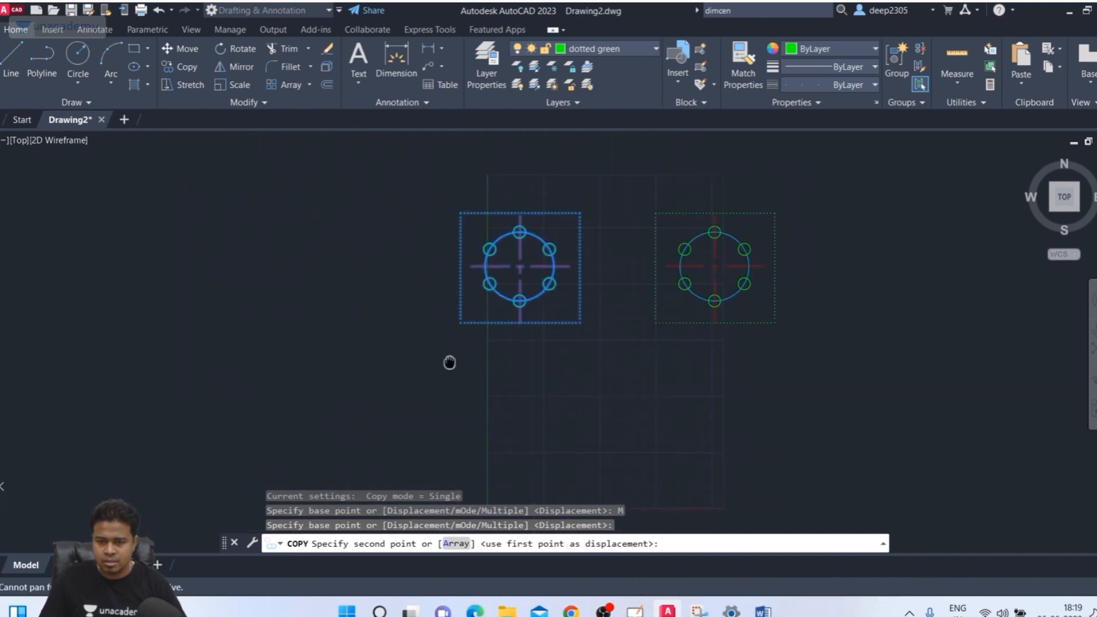
middle_drag(469, 425, 432, 387)
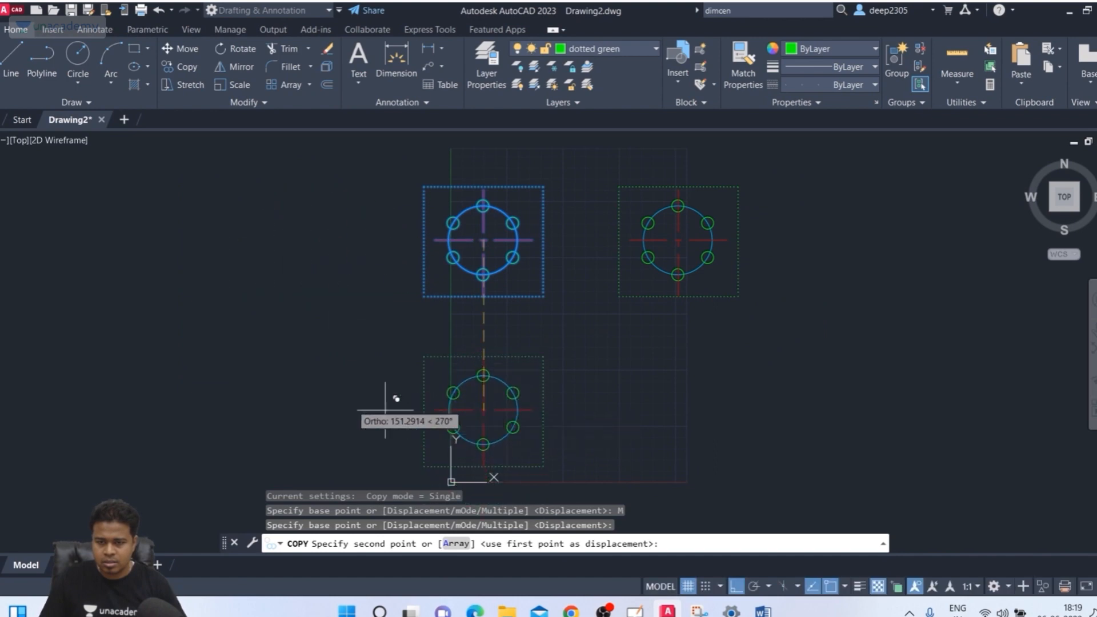
key(F8)
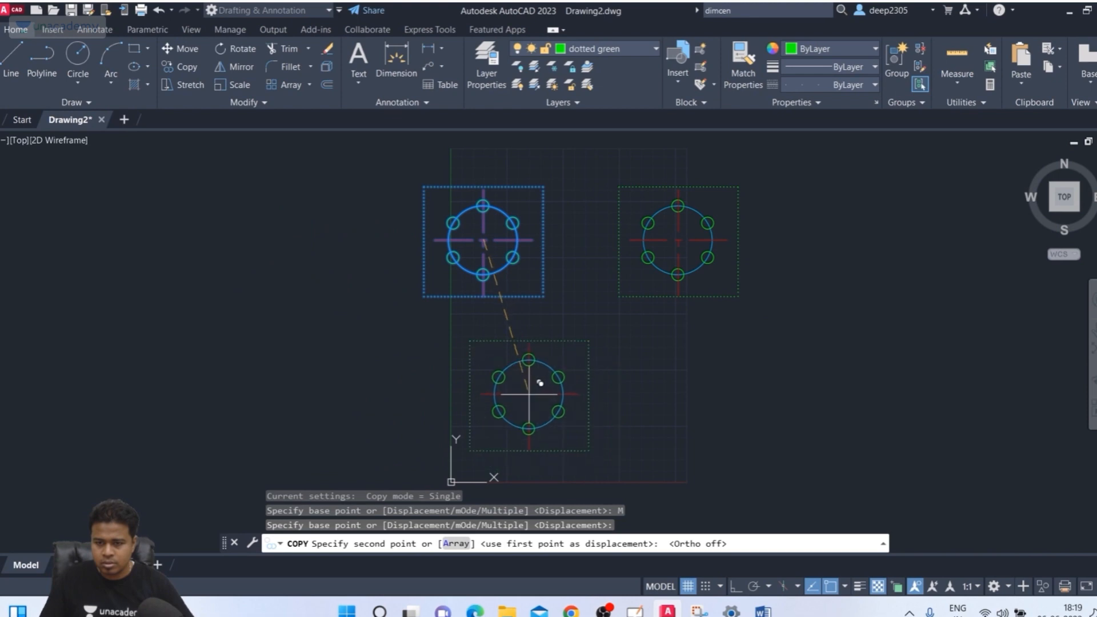
click(529, 395)
click(766, 394)
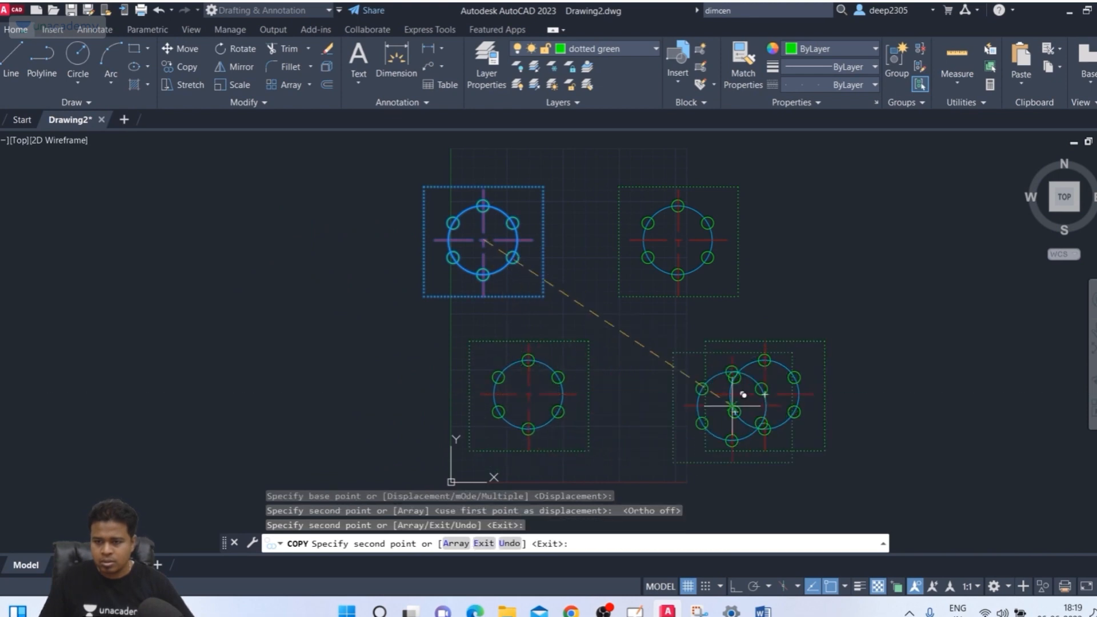
key(Return)
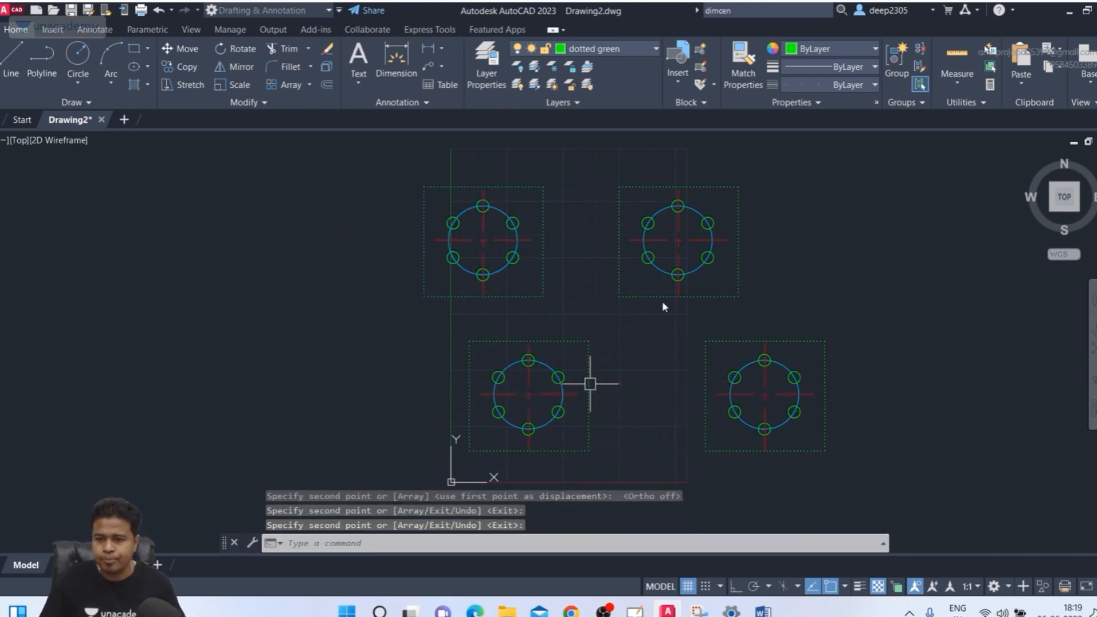
key(Escape)
Examine the copied figures and the polar array of small circles in the upper-right copy
scroll(653, 329, up, 2)
mouse_move(653, 329)
middle_down()
mouse_move(474, 332)
mouse_move(517, 328)
mouse_move(507, 330)
middle_up()
scroll(518, 336, down, 2)
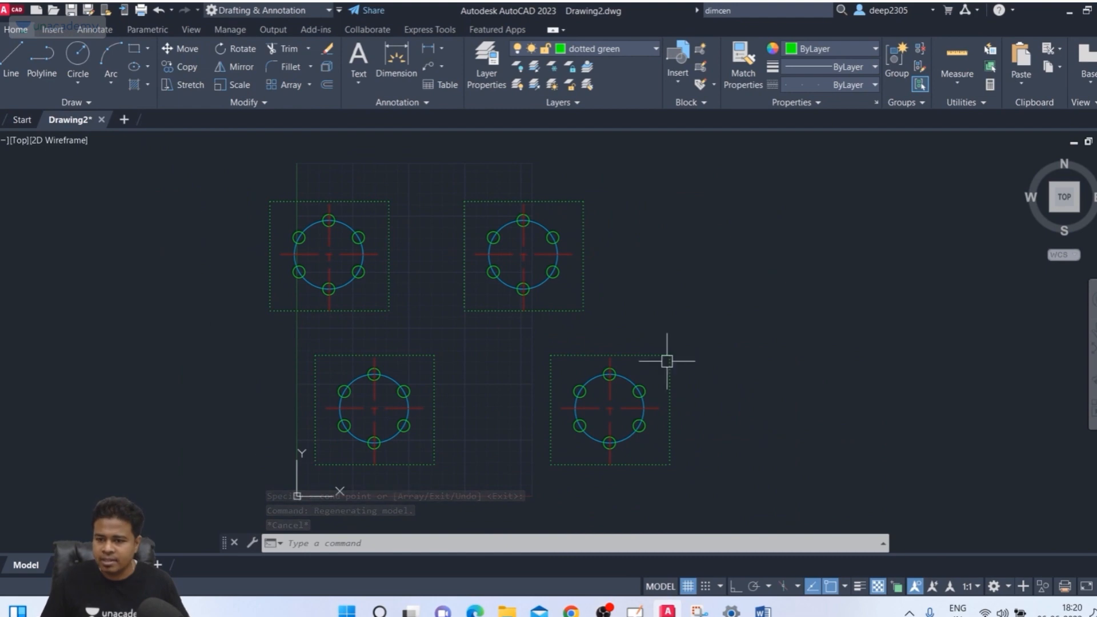
scroll(539, 307, up, 2)
middle_drag(539, 306, 528, 355)
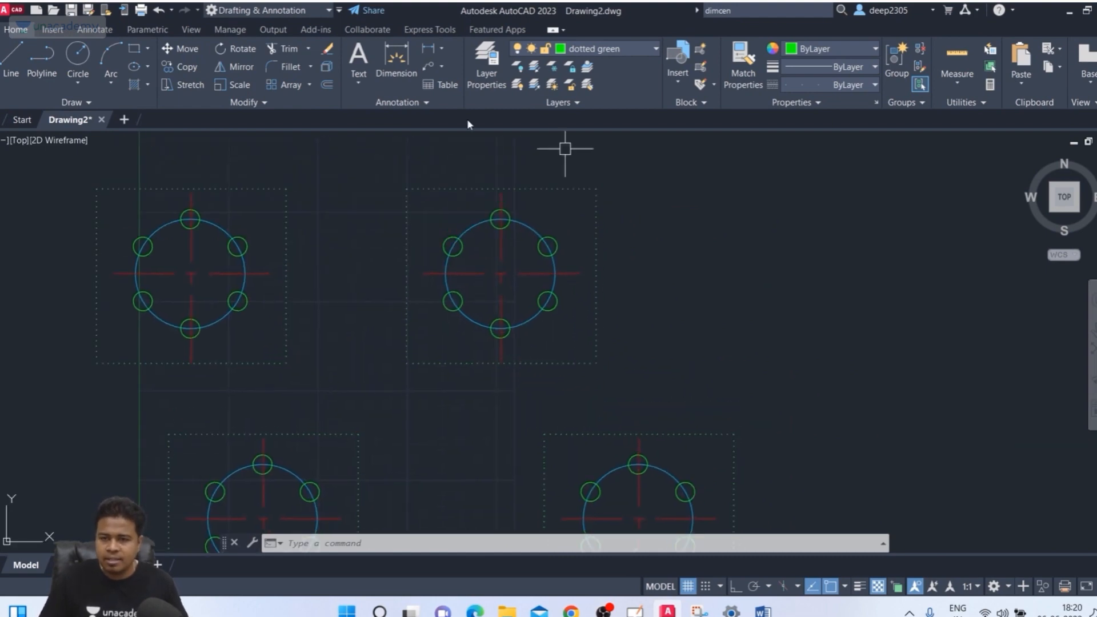
scroll(552, 208, up, 4)
scroll(495, 216, down, 2)
middle_drag(495, 216, 554, 238)
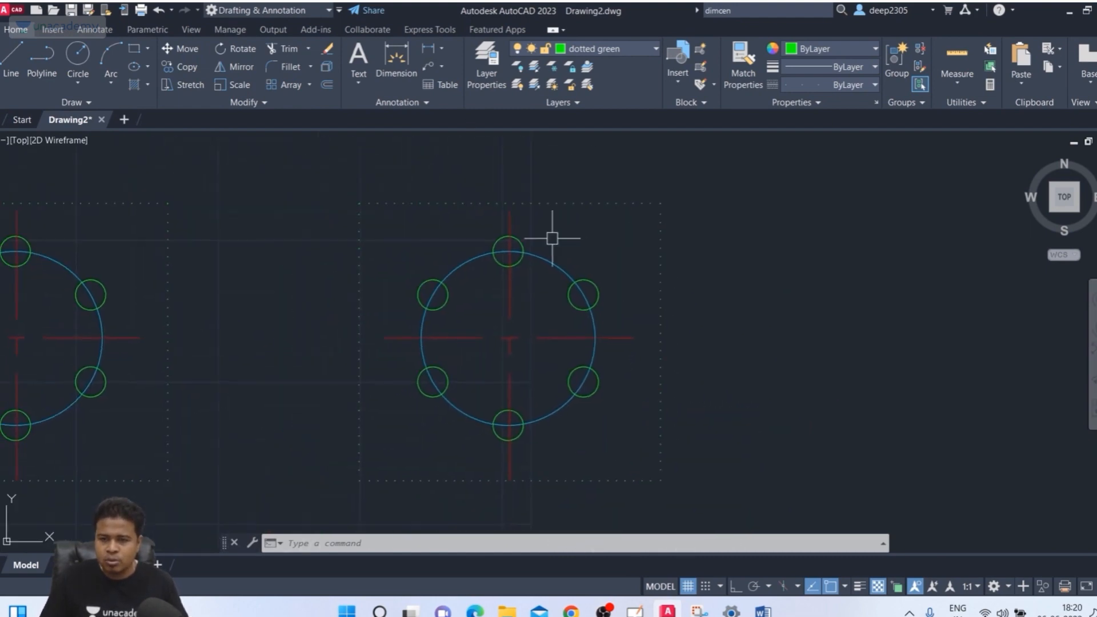
click(521, 243)
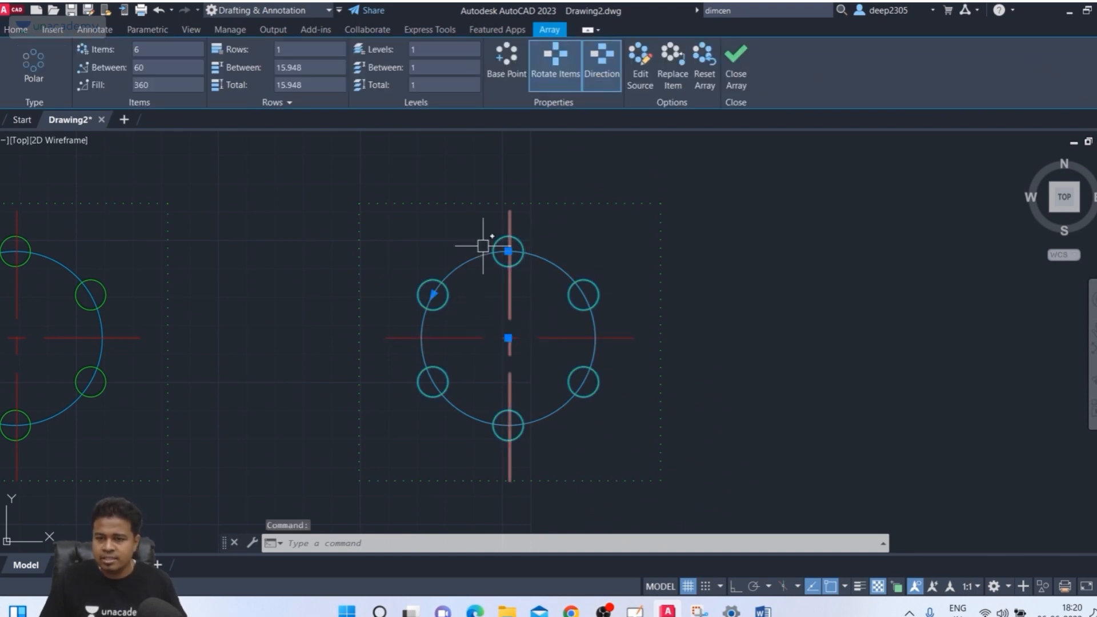
scroll(523, 247, up, 2)
key(Escape)
key(Escape)
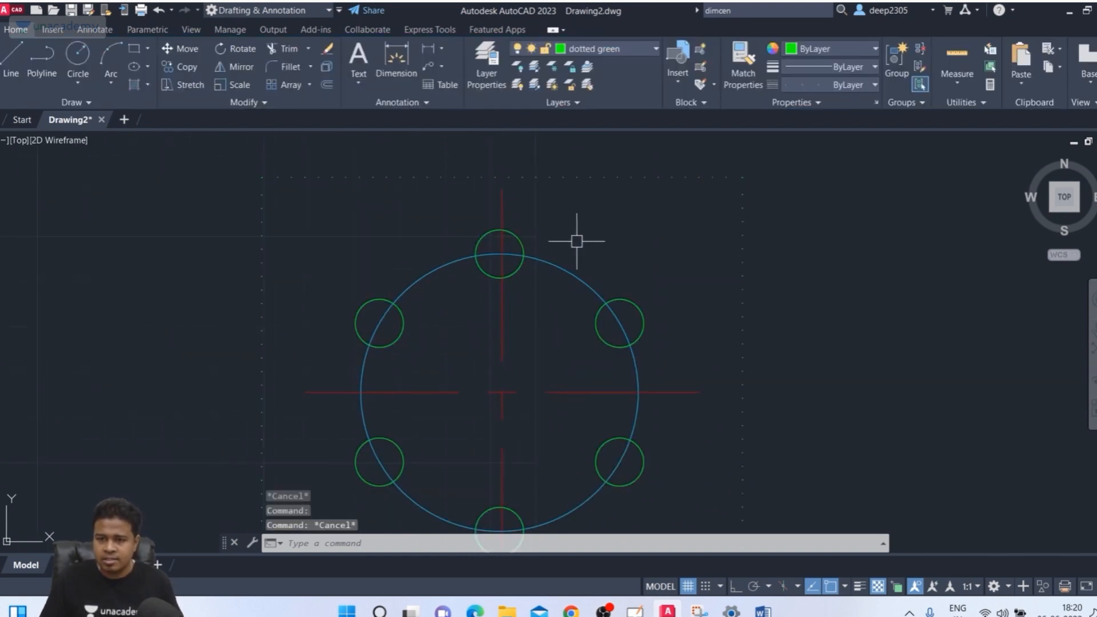
Make "continue pink" the current layer and draw a small rectangle just above the dotted border of the upper-right figure, near its vertical centreline
text(re)
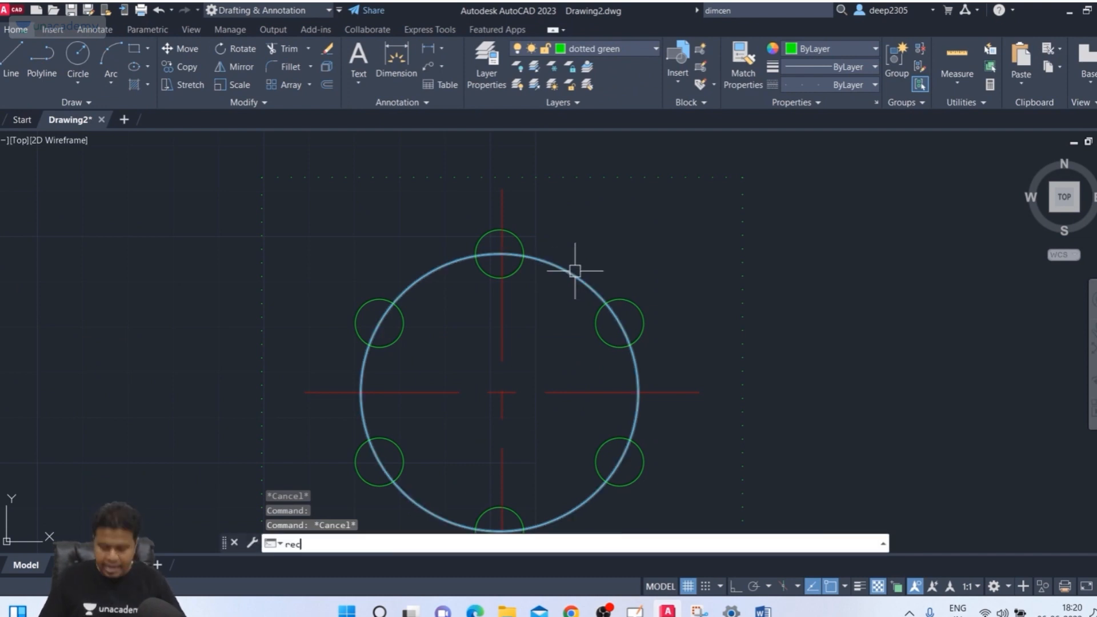
text(c)
key(Return)
middle_drag(503, 156, 464, 277)
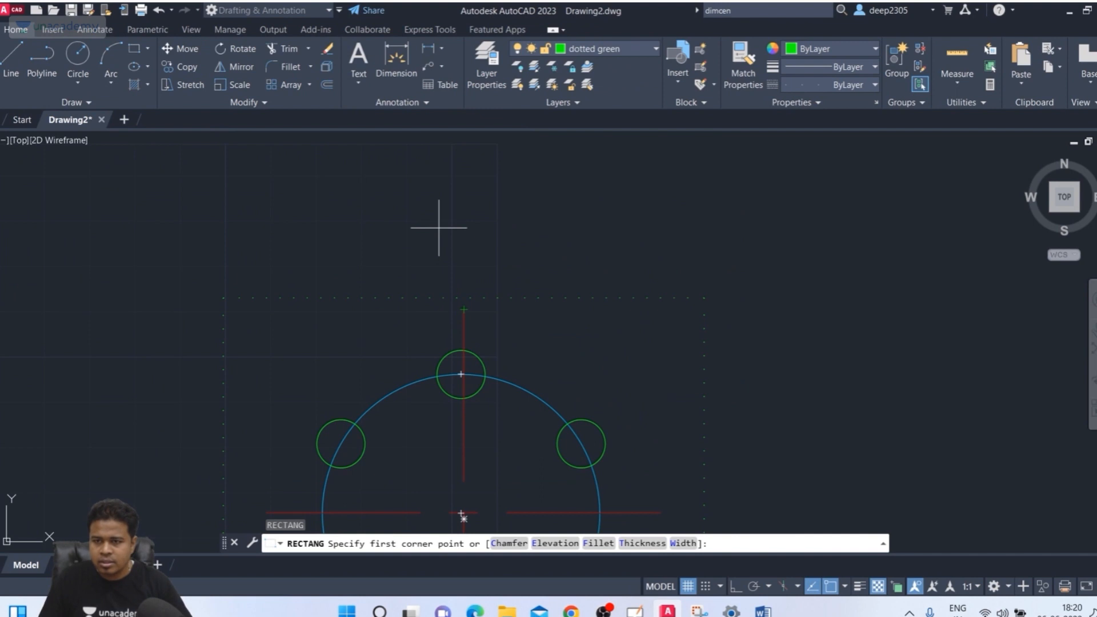
click(650, 51)
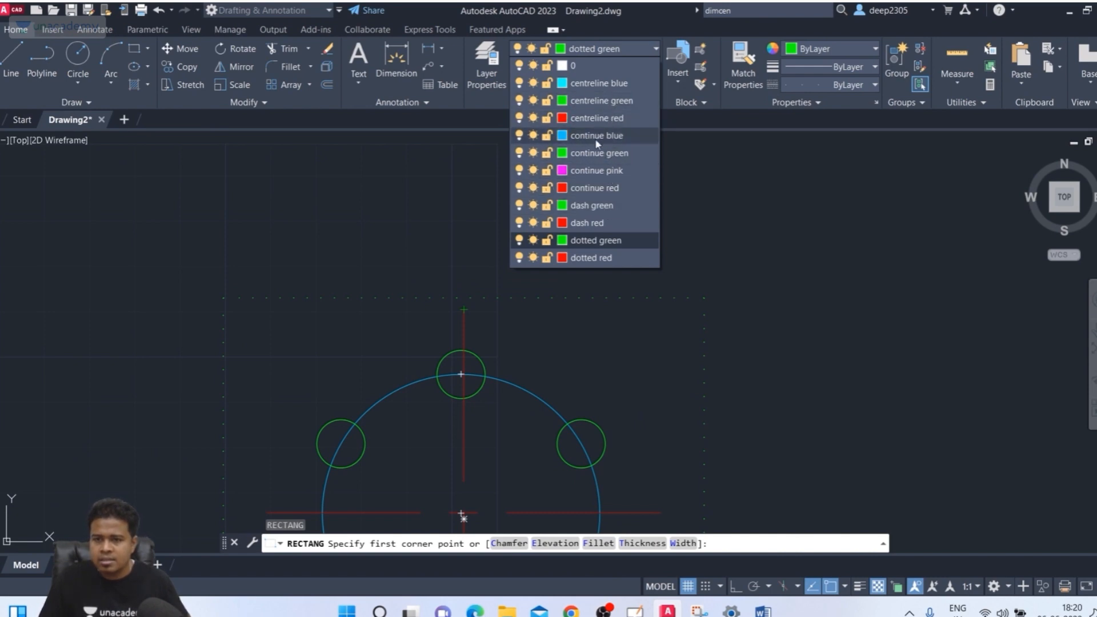
click(599, 171)
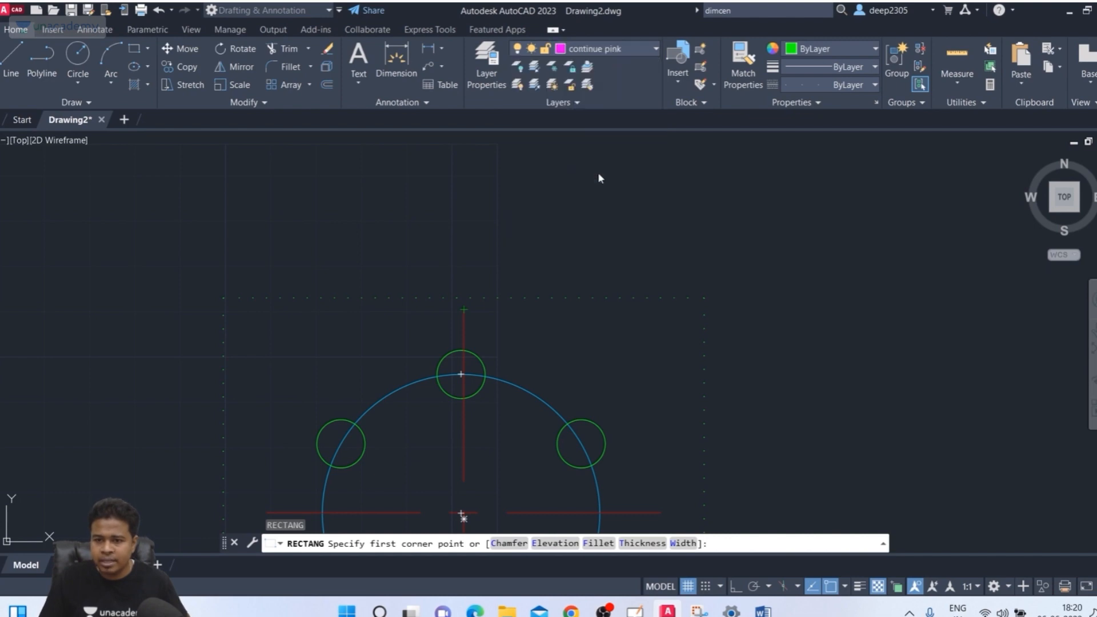
click(433, 240)
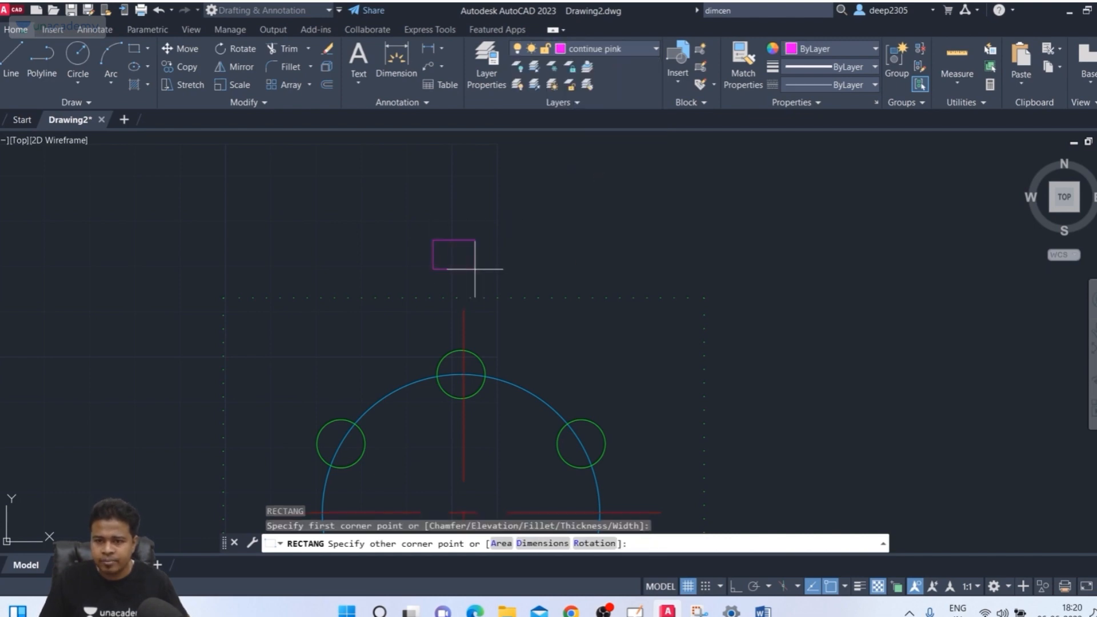
click(487, 287)
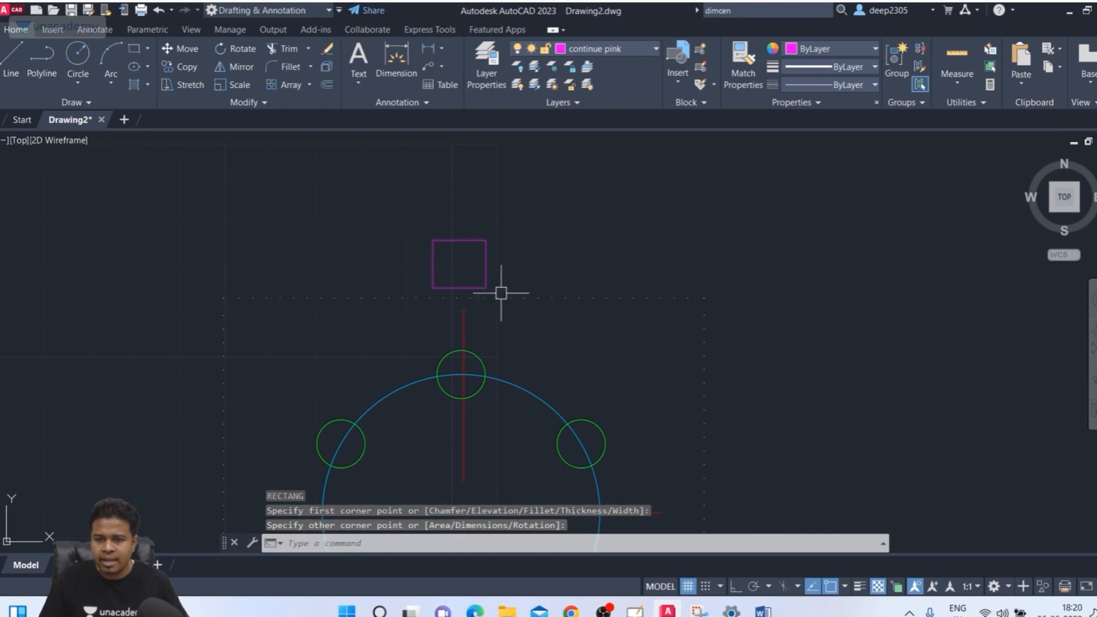
Start replacing items of the upper-right figure's polar array, using the pink rectangle as replacement object with its centre as base point
mouse_move(568, 323)
middle_down()
mouse_move(554, 308)
mouse_move(546, 248)
middle_up()
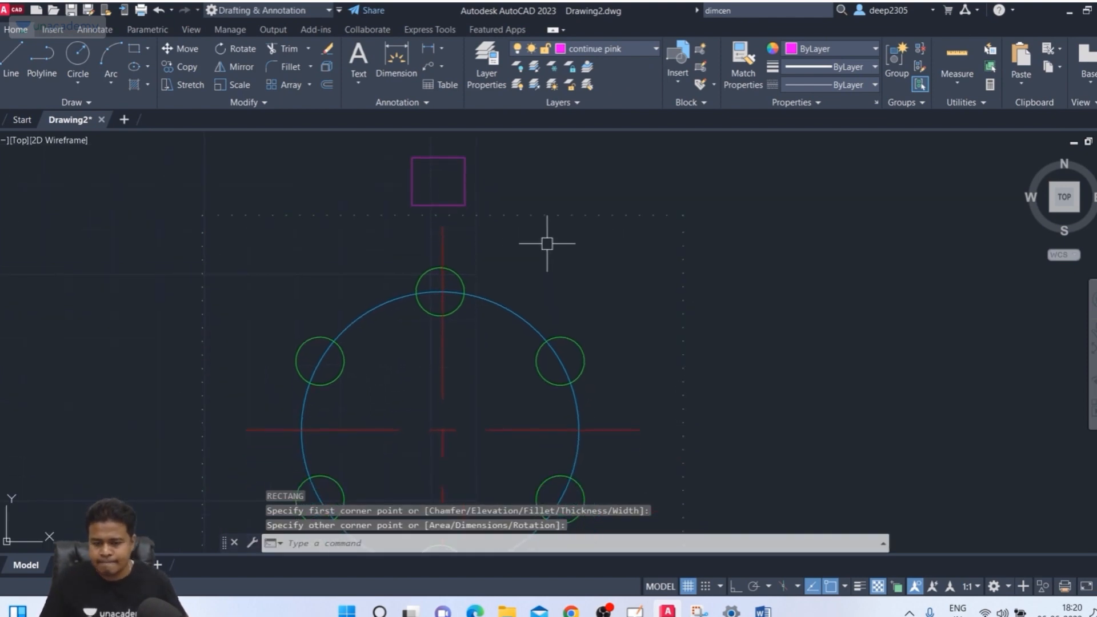
click(460, 287)
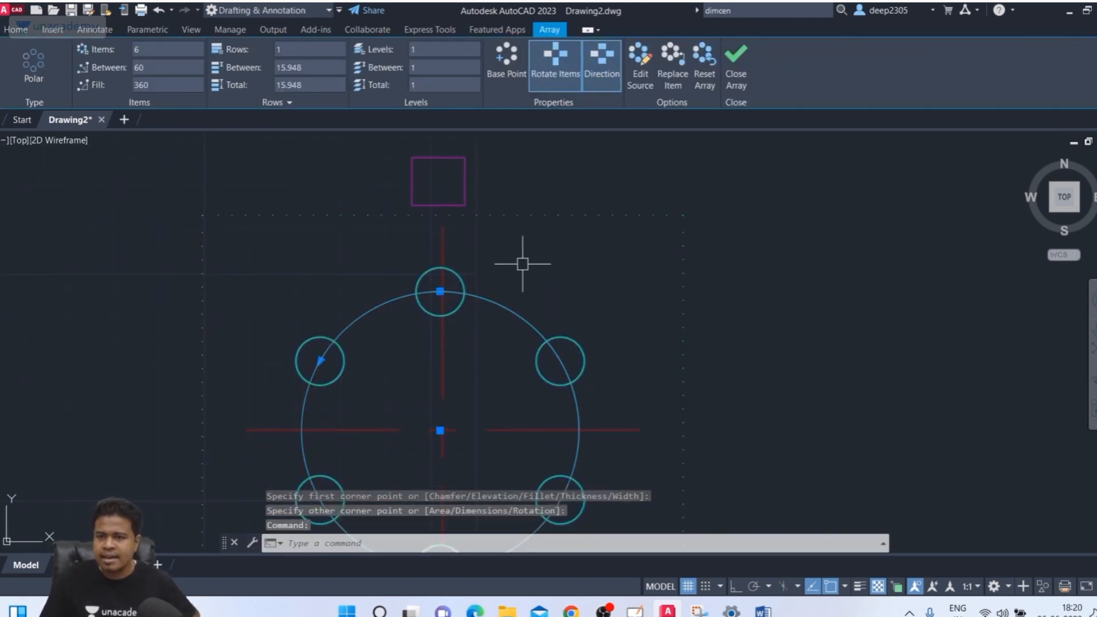
click(666, 70)
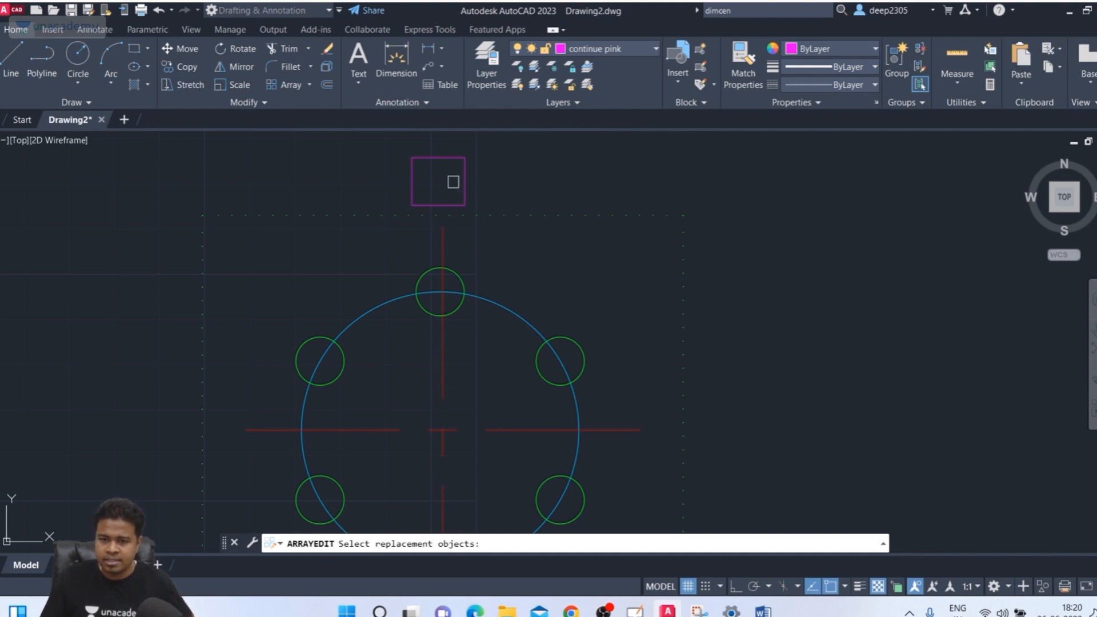
click(465, 183)
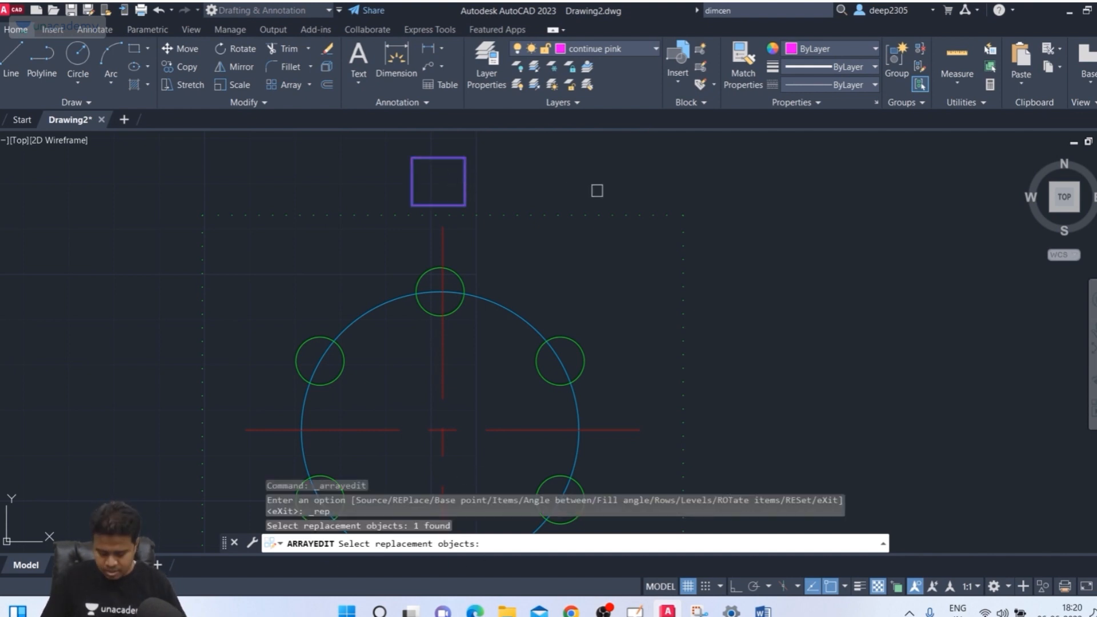
key(Return)
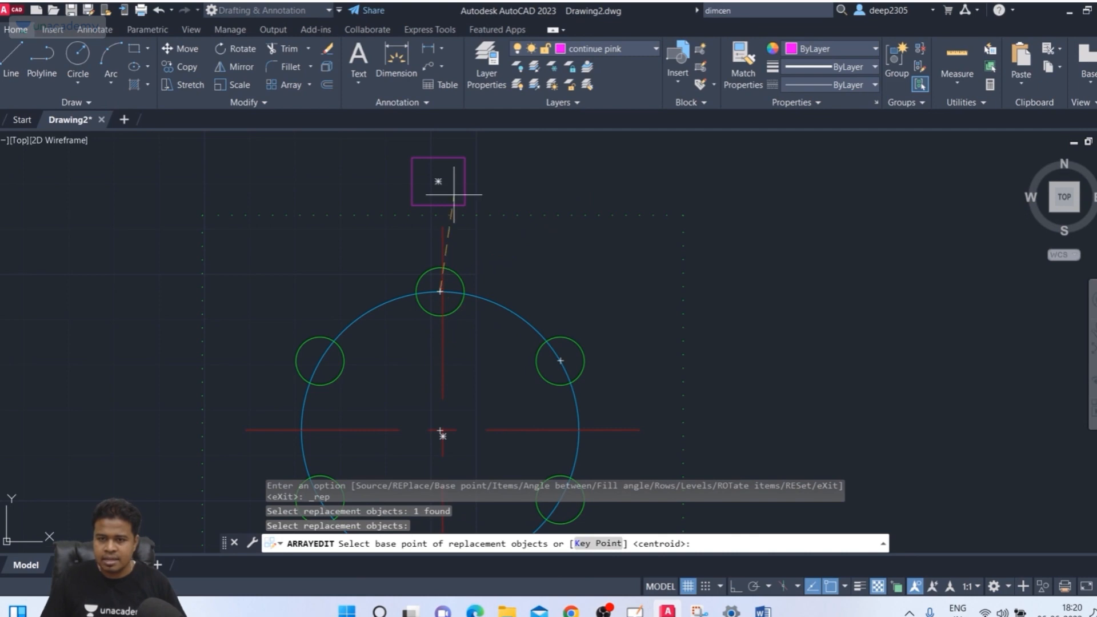
click(438, 181)
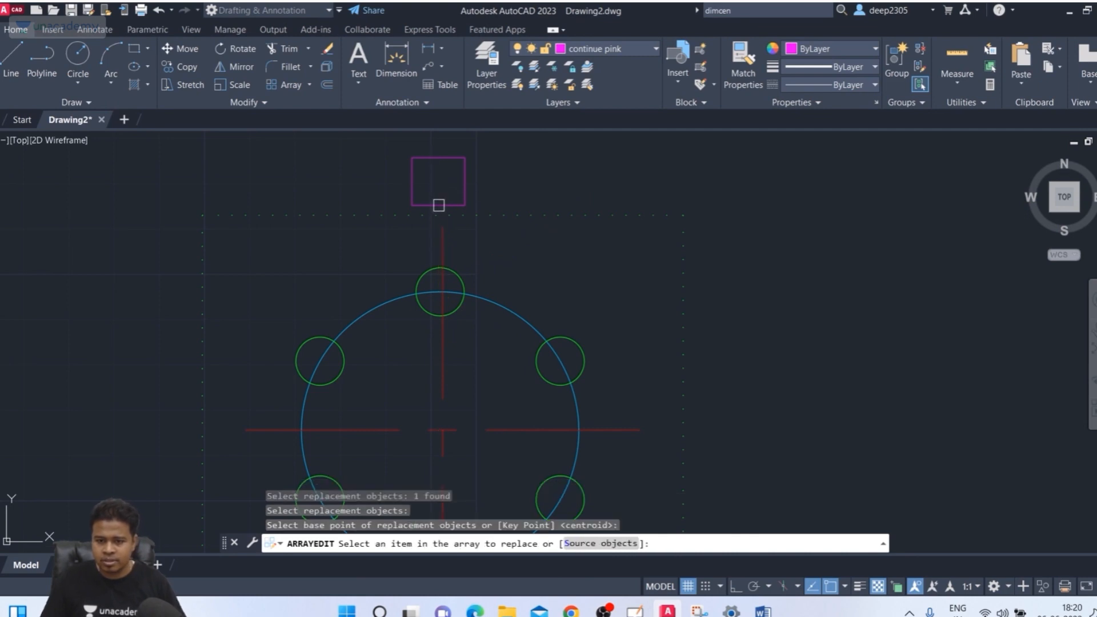
Replace the top, upper-right and lower-right circles of the array with the pink rectangle and exit array editing
scroll(436, 380, down, 4)
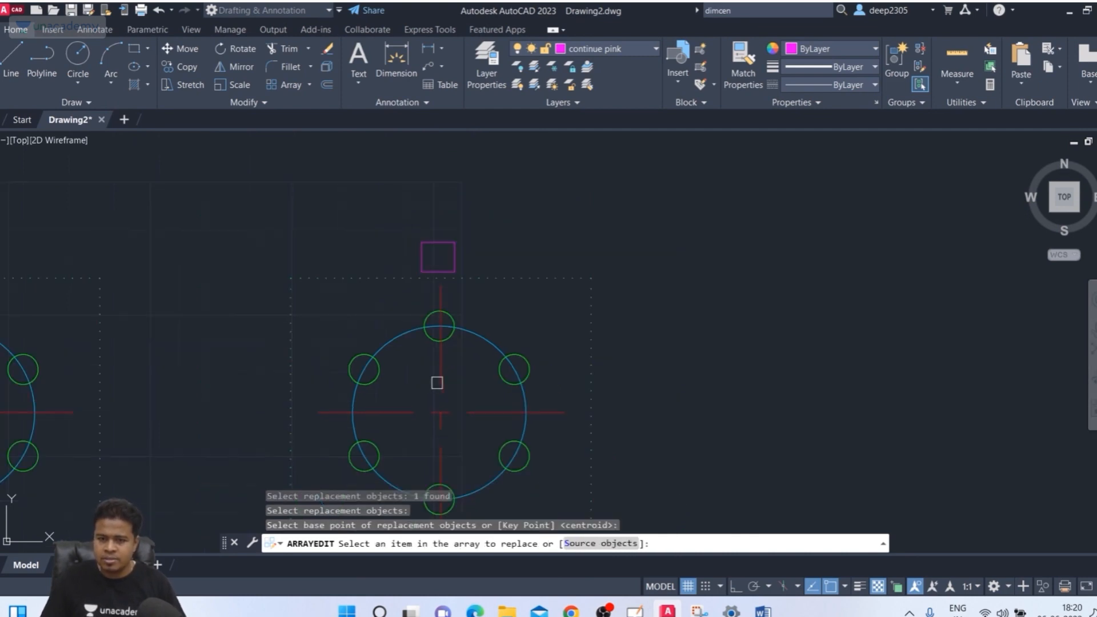
click(435, 248)
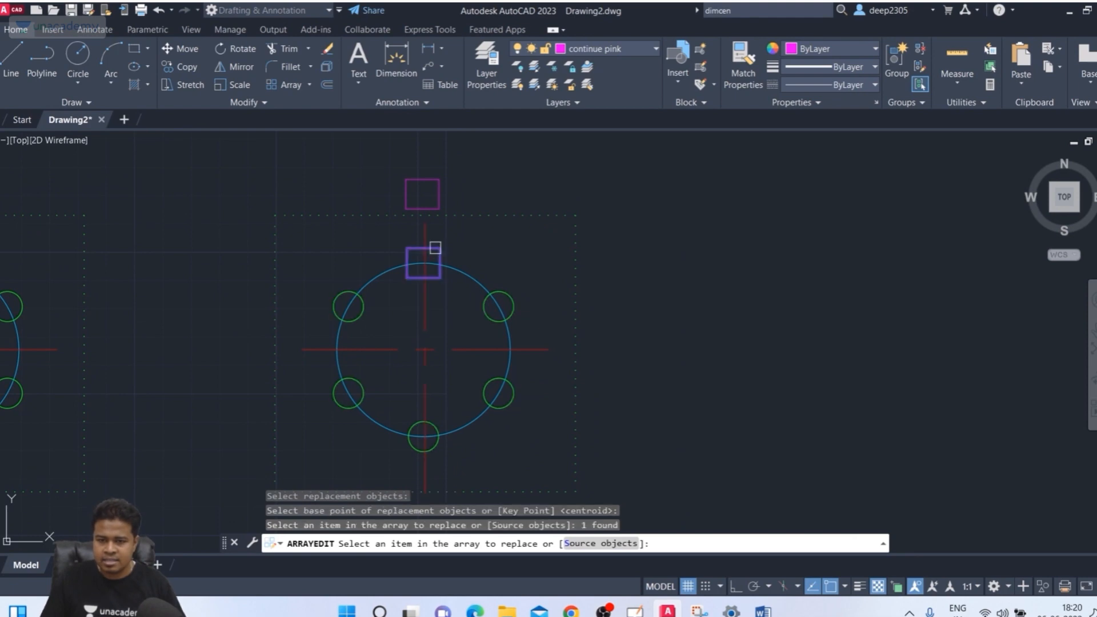
click(511, 297)
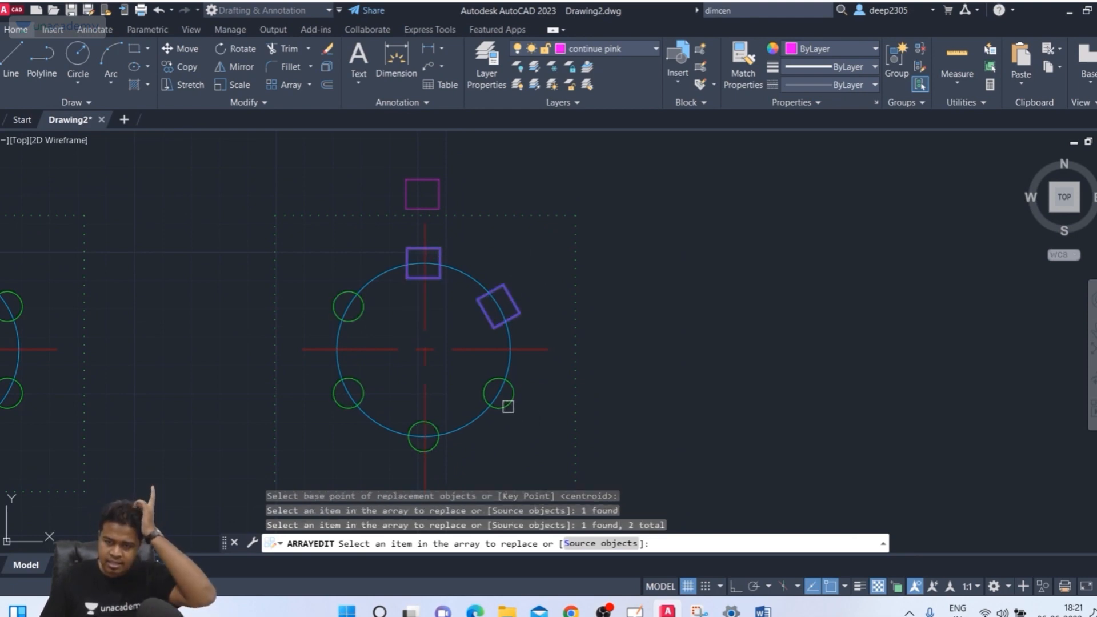
click(505, 403)
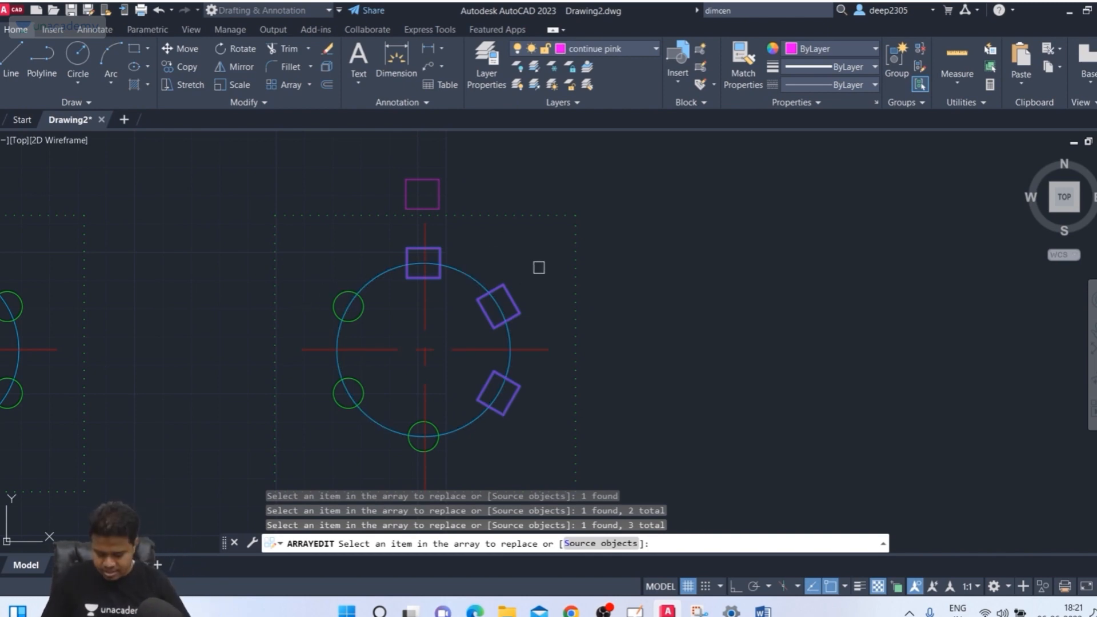
key(Return)
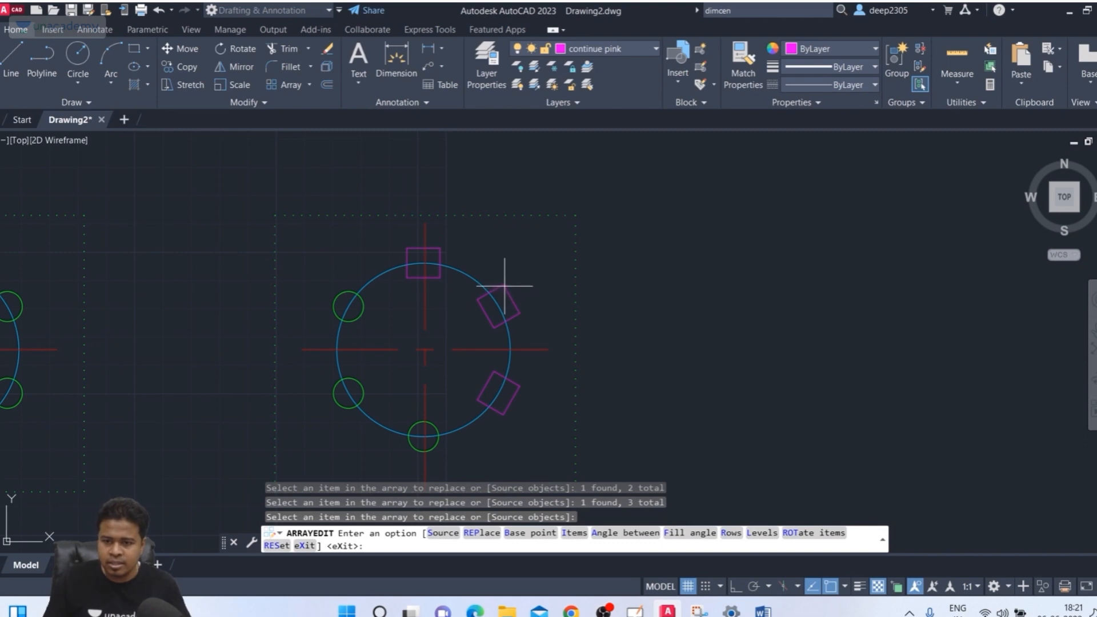
key(Escape)
key(Escape)
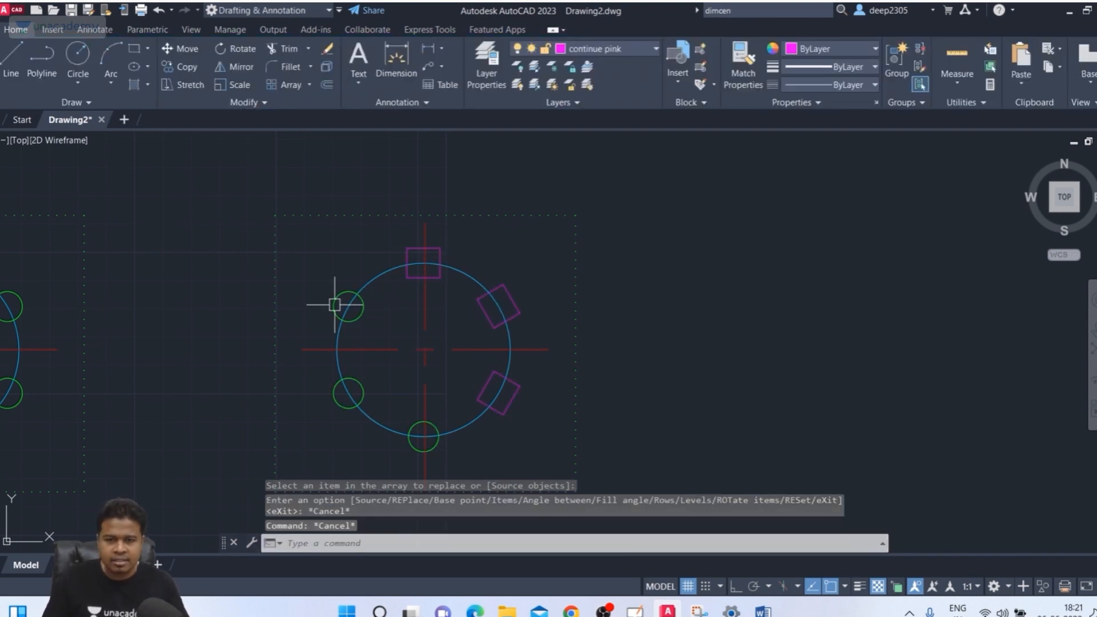
Open the source objects of the lower-left figure's polar array for editing, choosing its upper-right circle as the item
scroll(349, 330, down, 2)
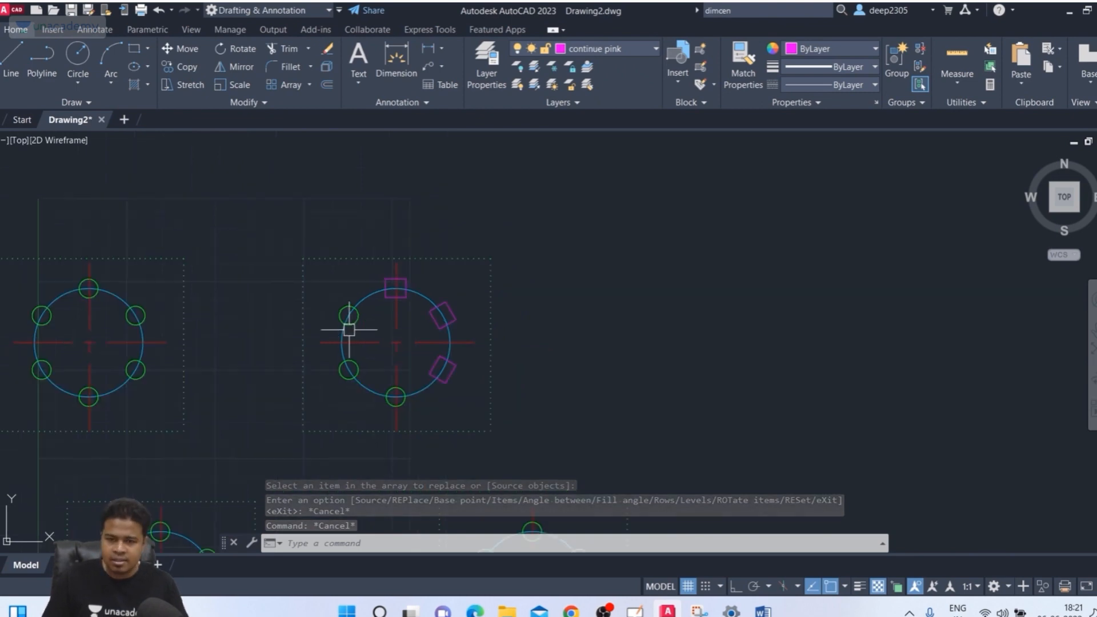
middle_drag(314, 355, 478, 171)
mouse_move(372, 372)
middle_down()
mouse_move(414, 320)
mouse_move(385, 303)
middle_up()
scroll(381, 313, up, 2)
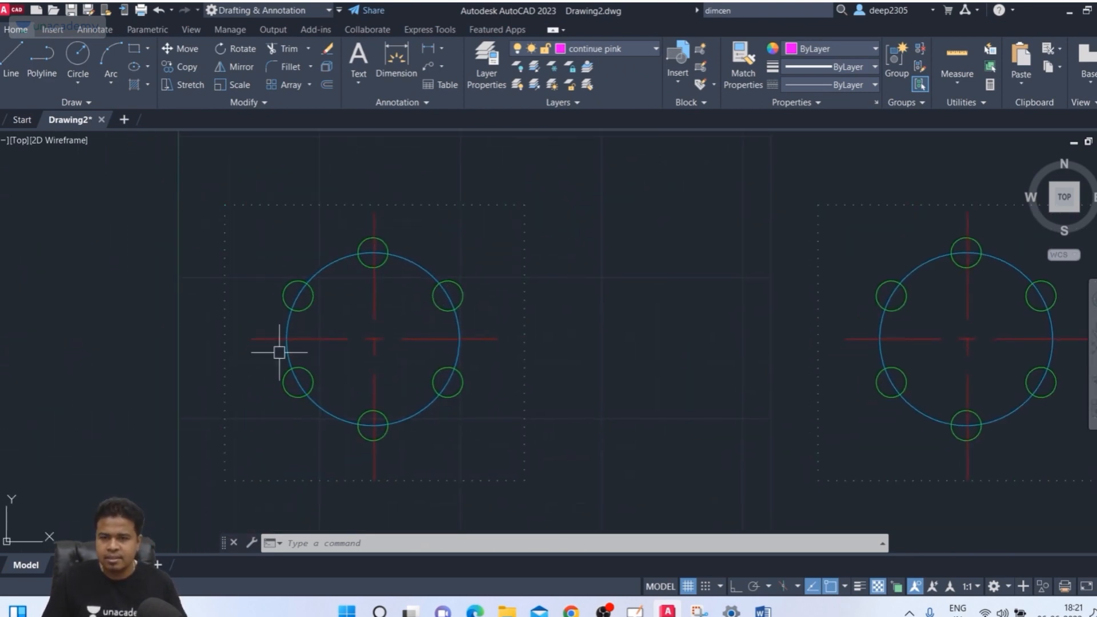
scroll(372, 249, up, 2)
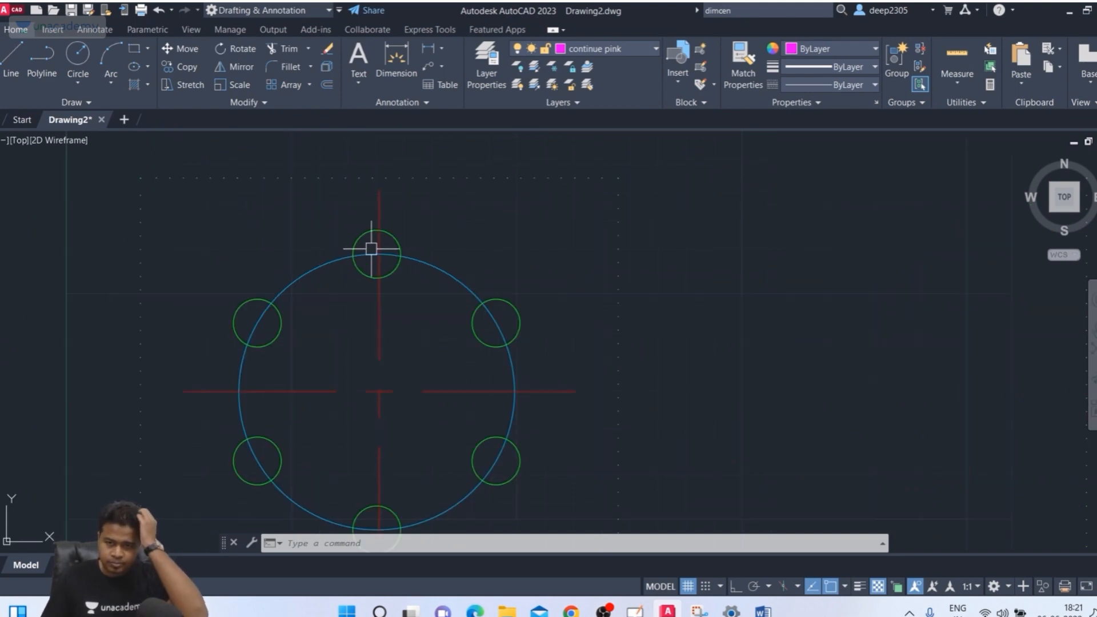
click(394, 235)
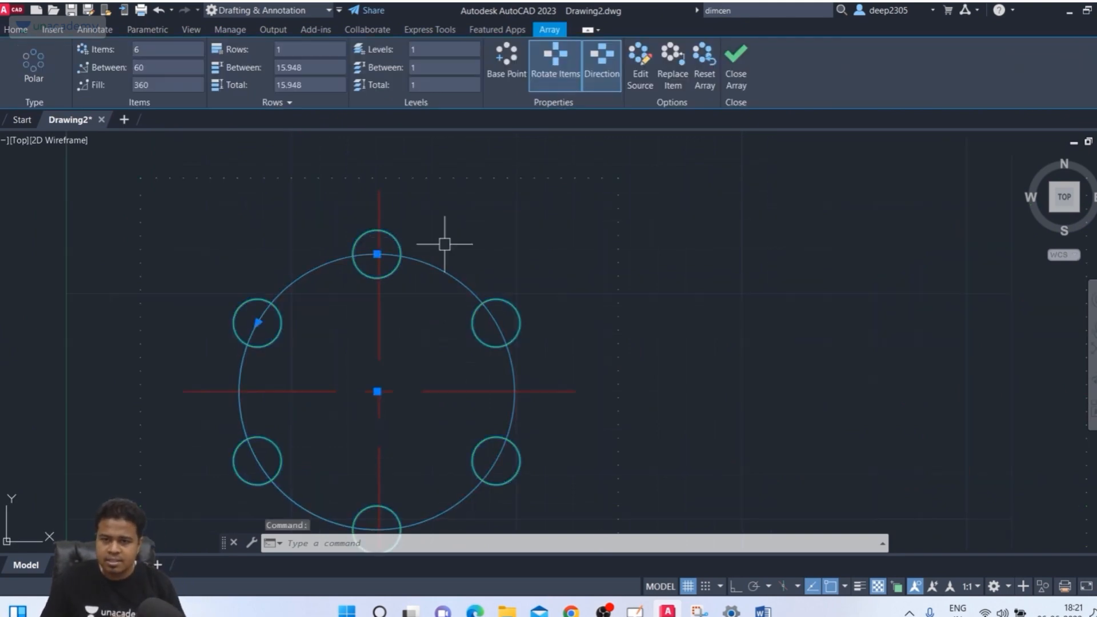
click(639, 83)
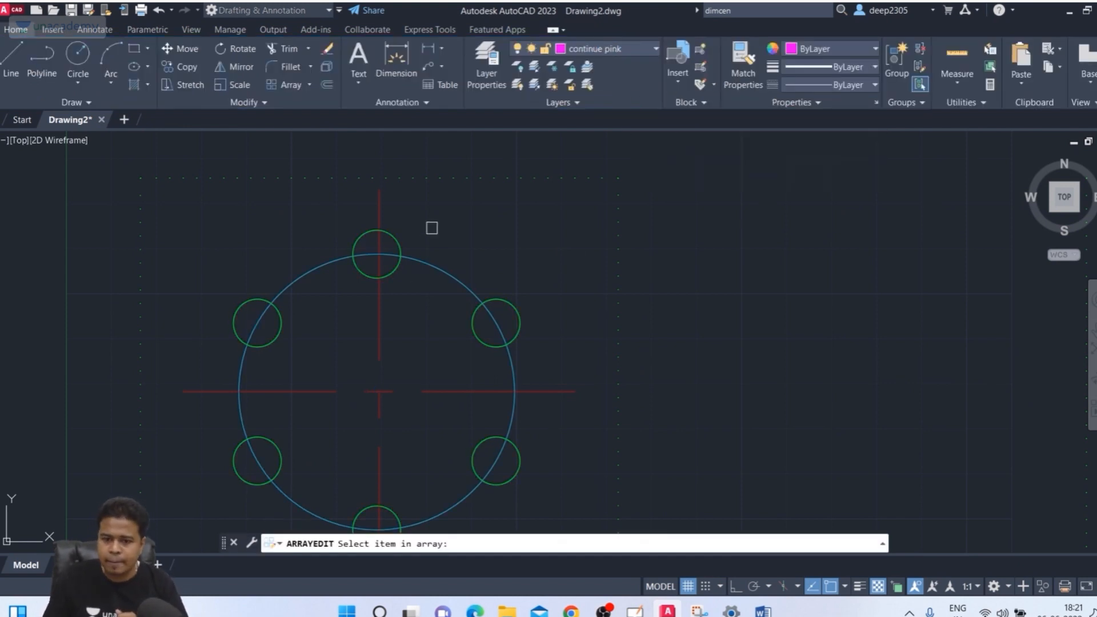
click(510, 300)
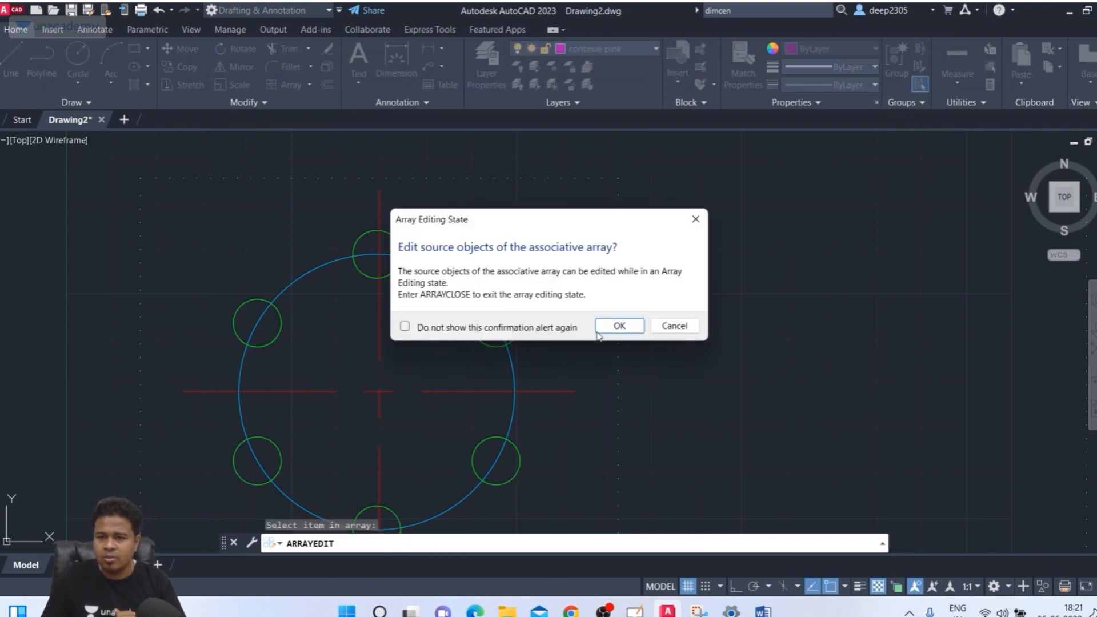
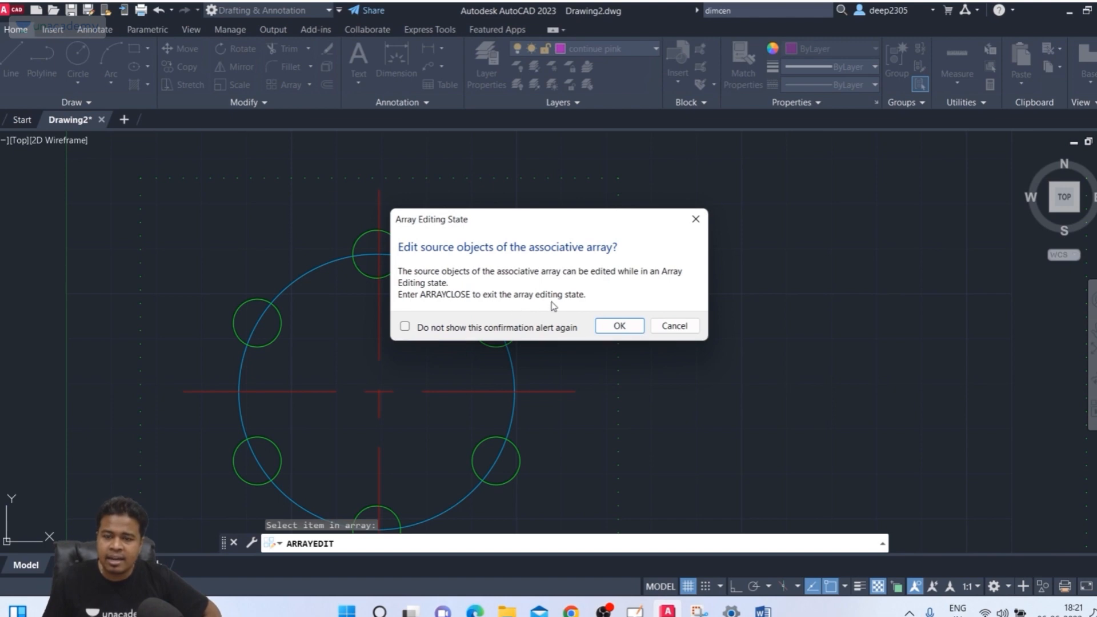
click(620, 323)
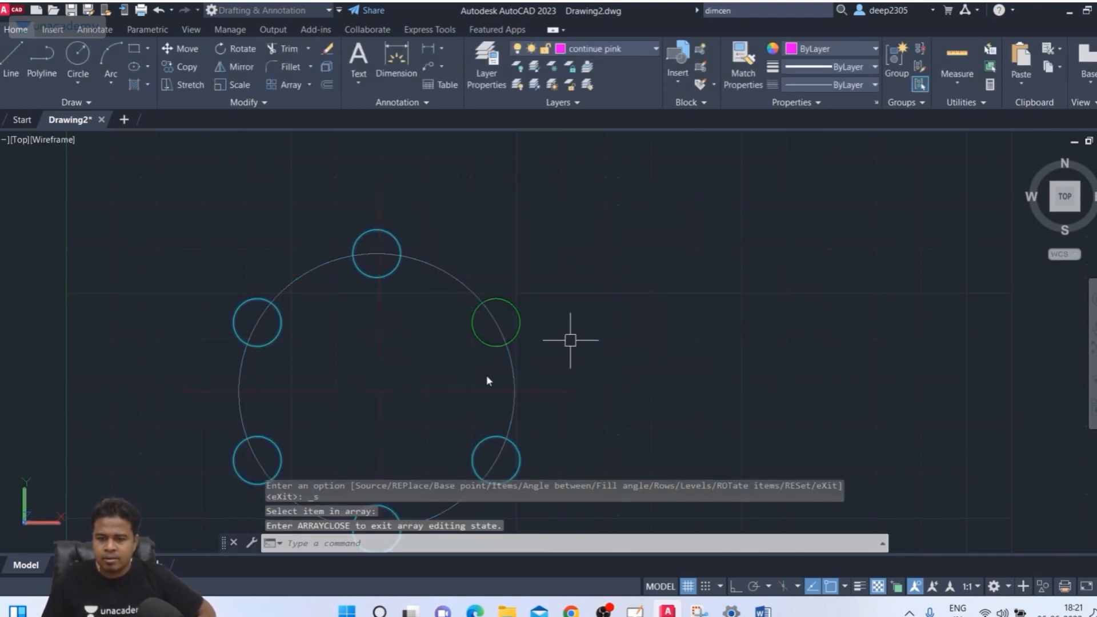
Try drawing a rectangle that encloses the top small circle of the array, and undo it
scroll(360, 318, up, 3)
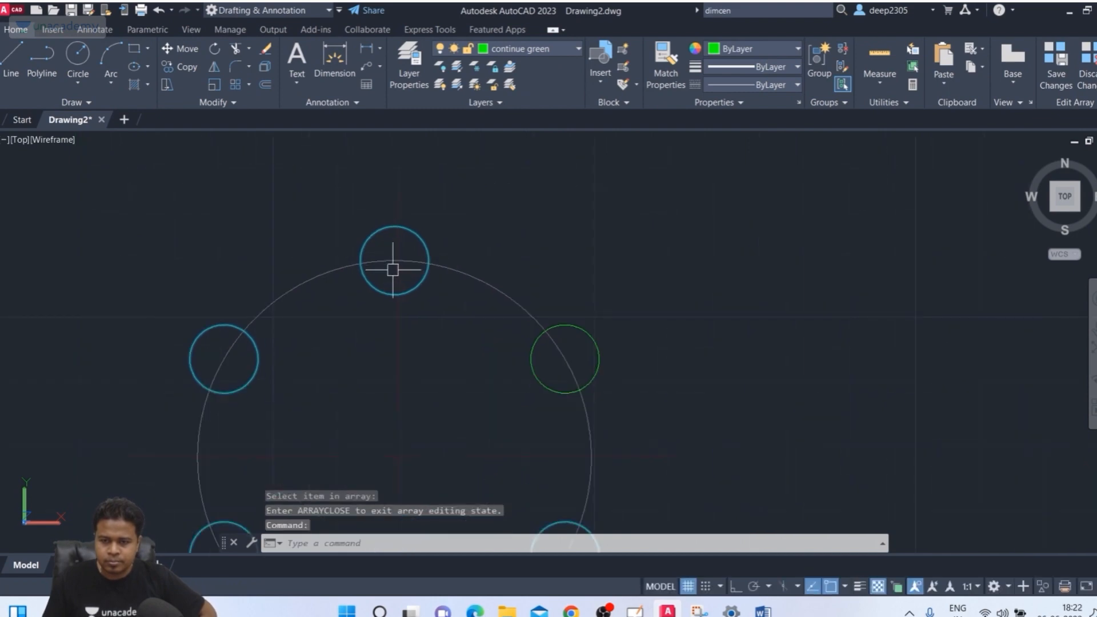
text(re)
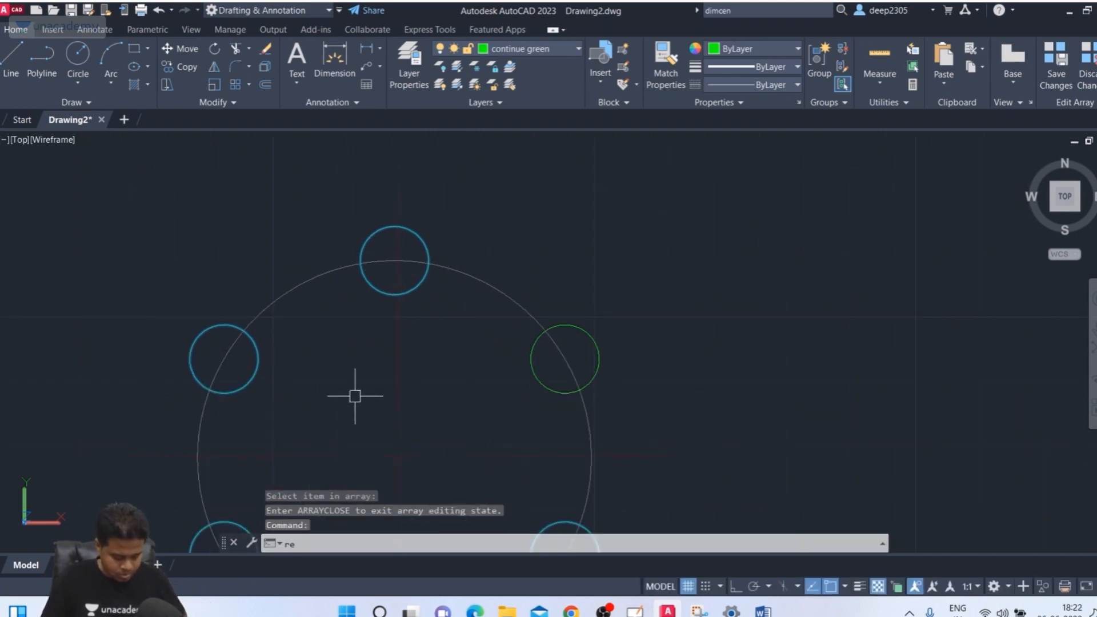
text(c)
key(Return)
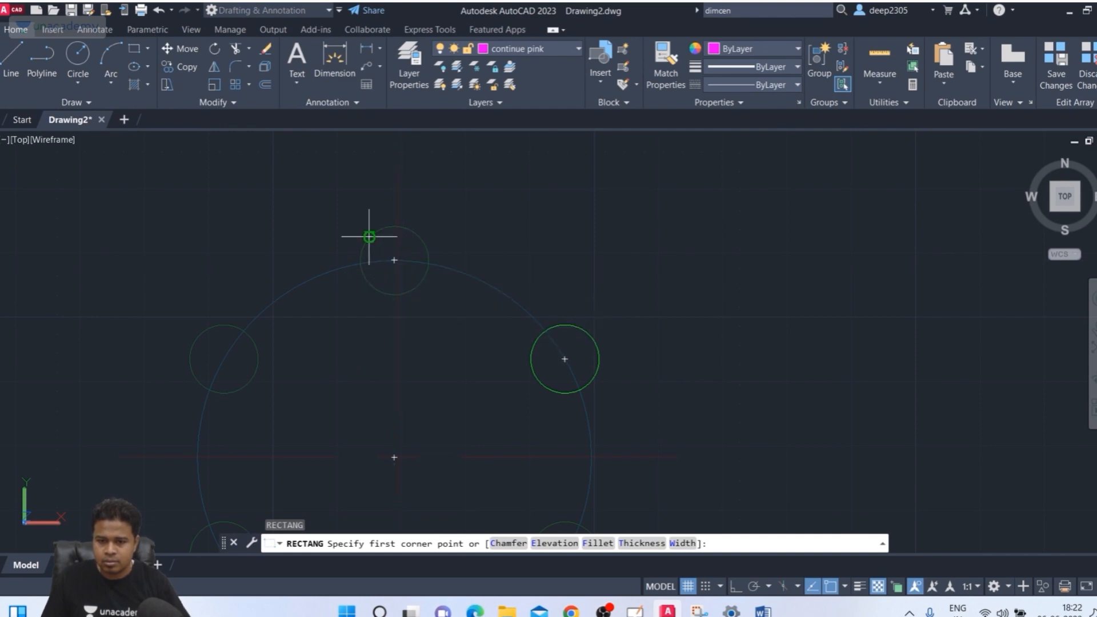
click(362, 211)
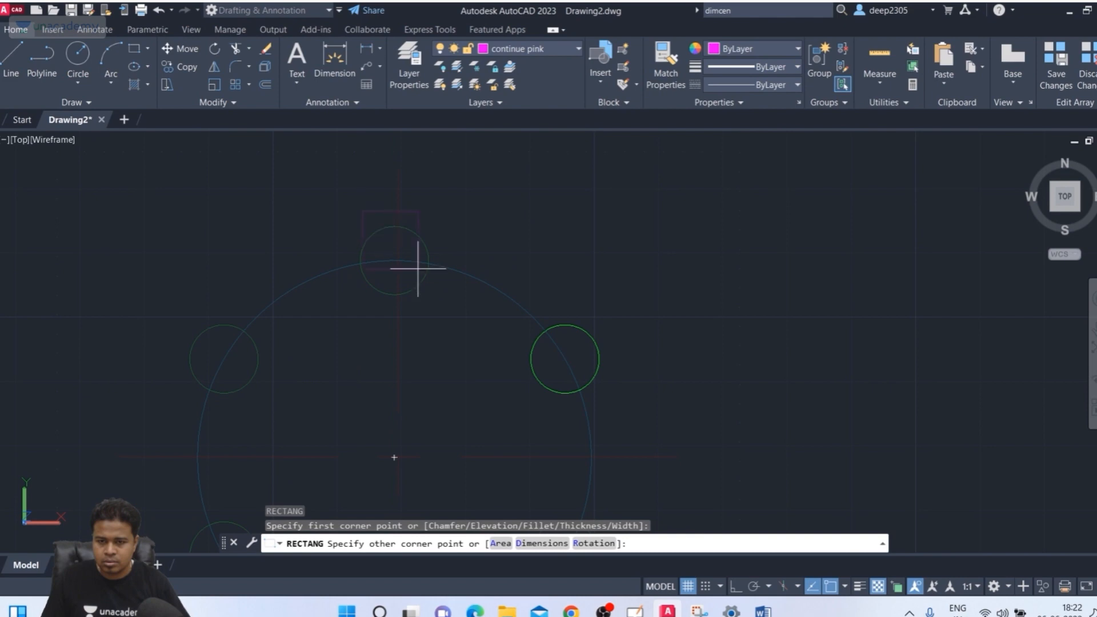
click(435, 296)
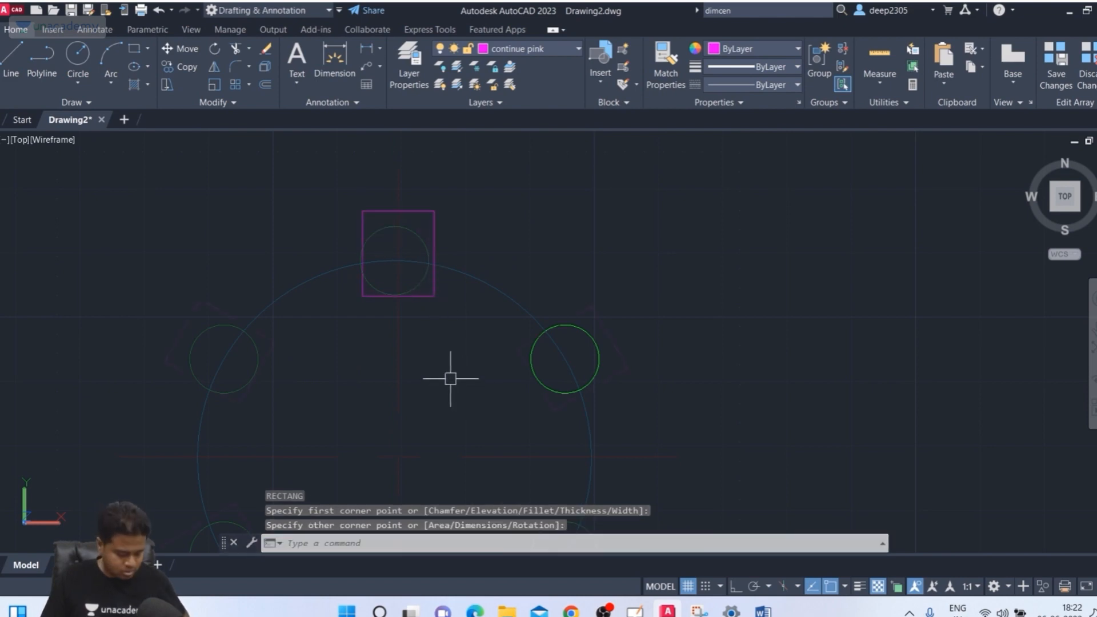
key(ctrl+z)
Draw a narrow upright rectangle inside the top small circle of the array on the "continue pink" layer
scroll(449, 369, up, 2)
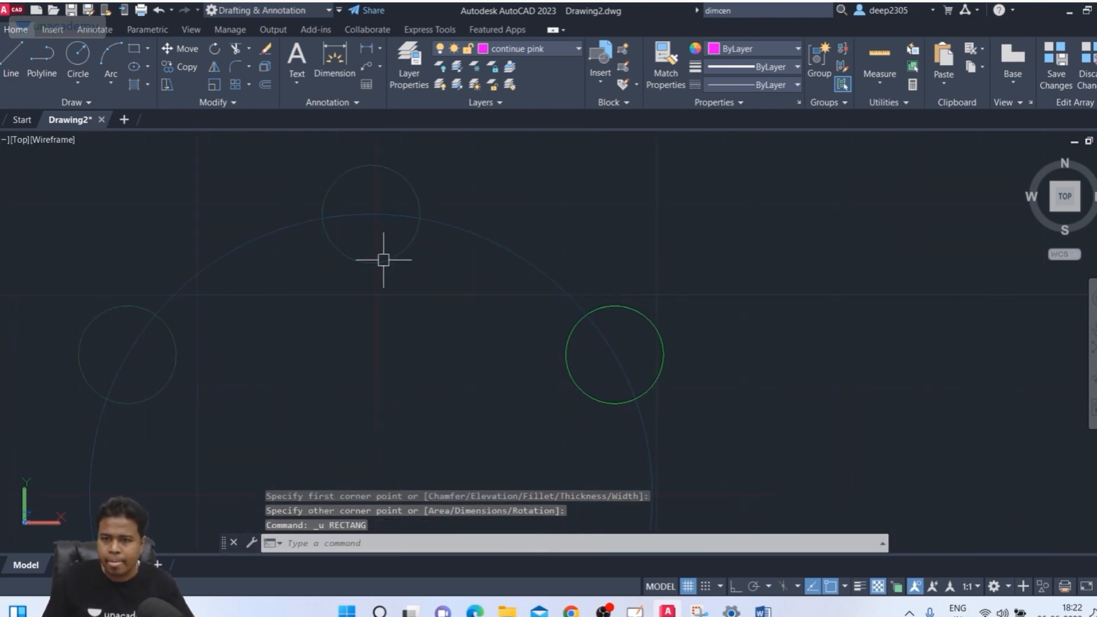
click(543, 53)
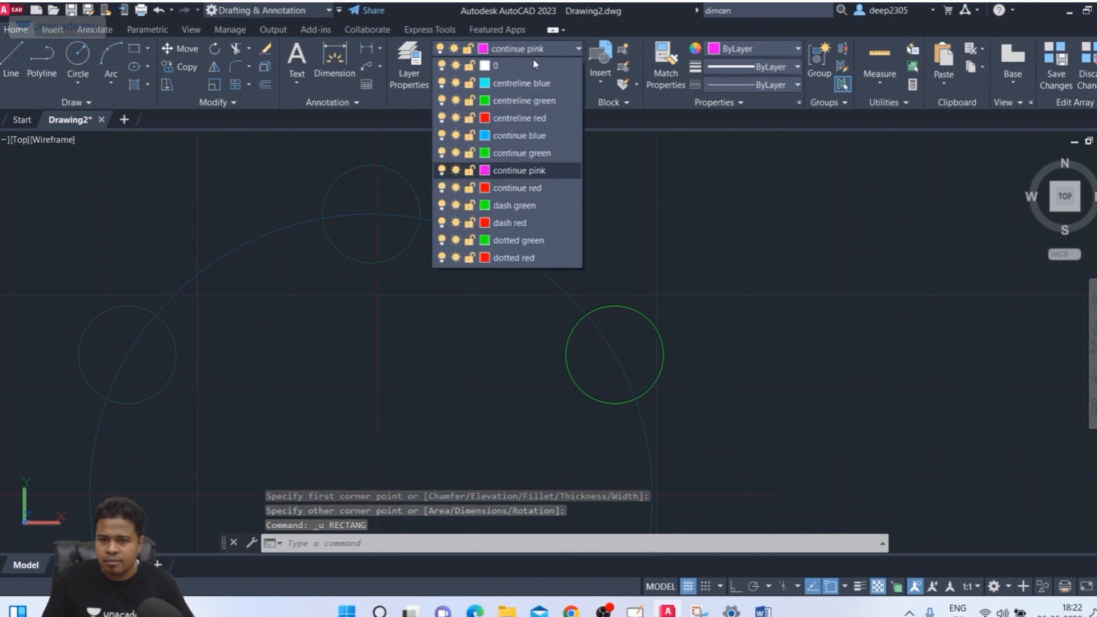
click(526, 175)
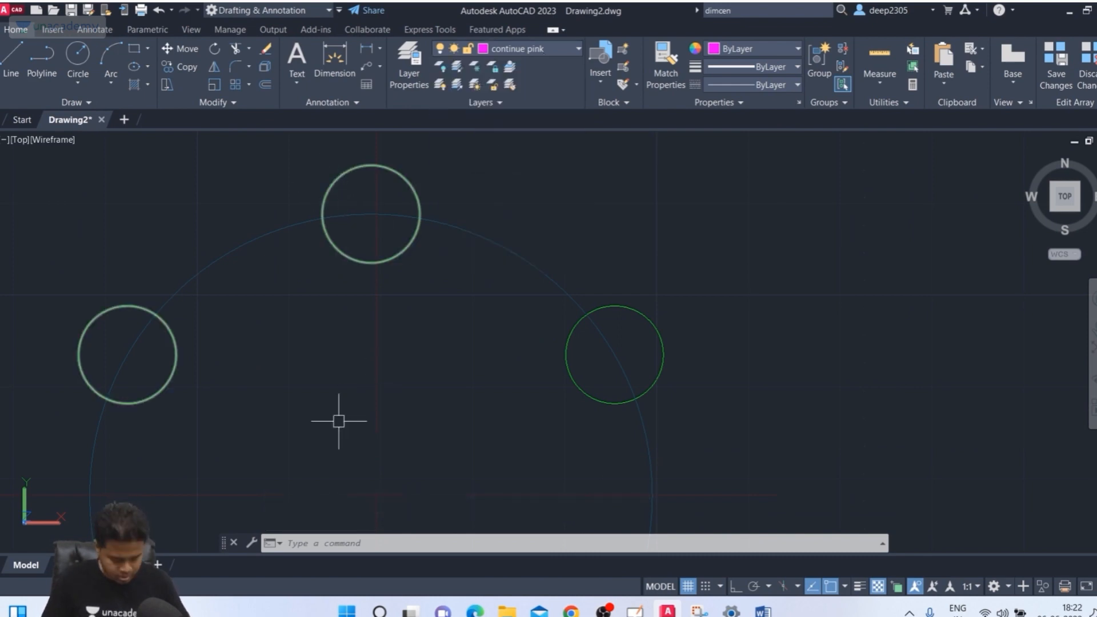
key(Escape)
key(Return)
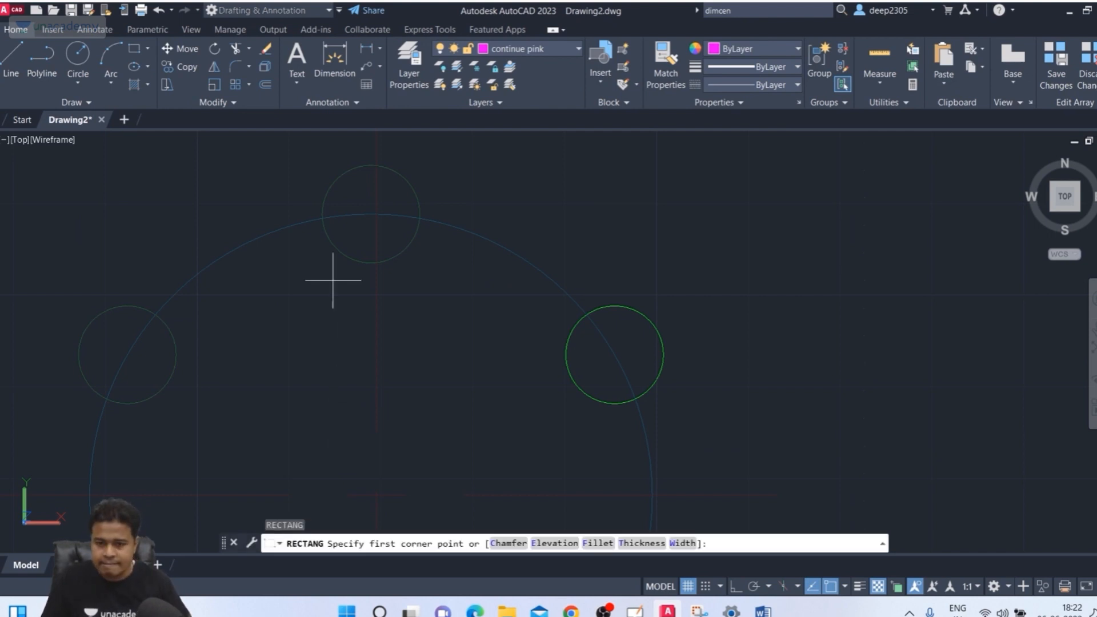
click(346, 172)
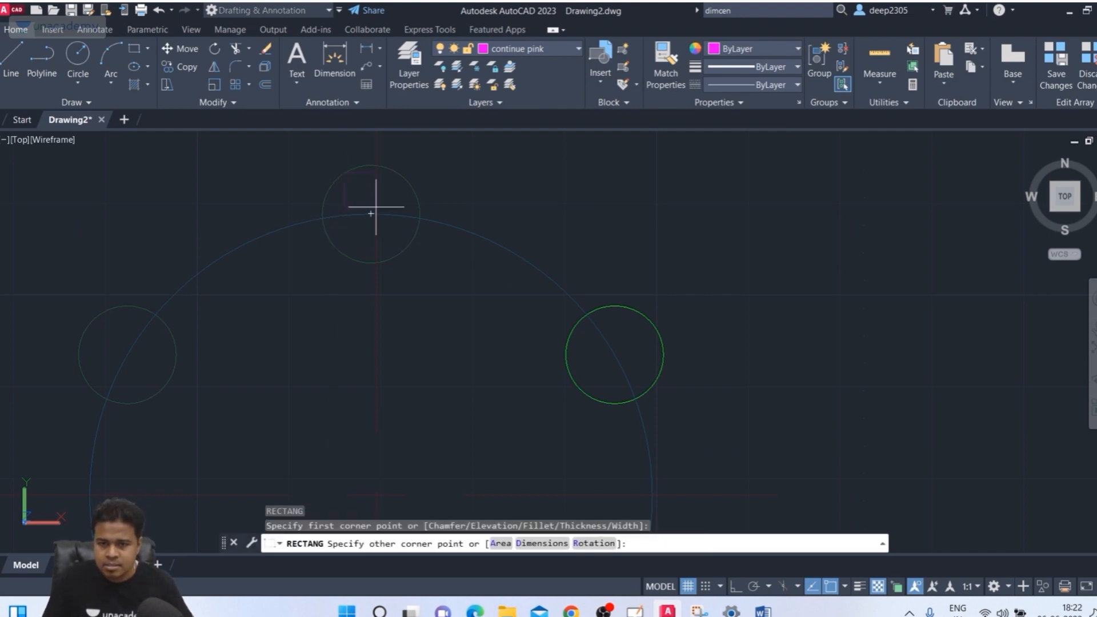
click(398, 255)
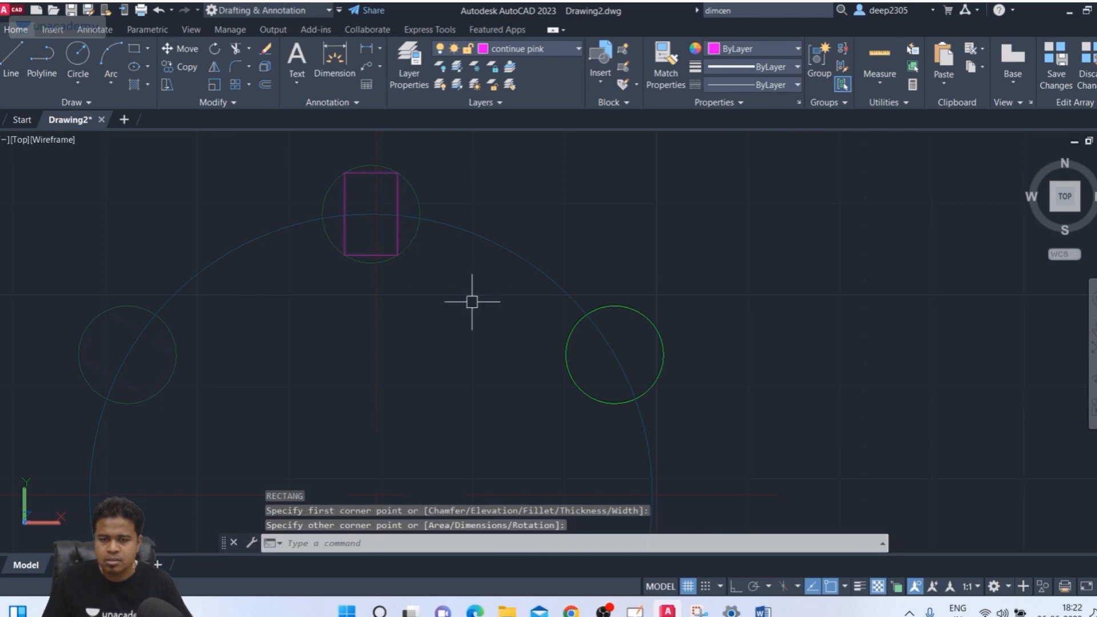
Examine the small circles around the array and the rectangles inside them within the array editing state
scroll(434, 295, down, 2)
middle_drag(434, 295, 366, 264)
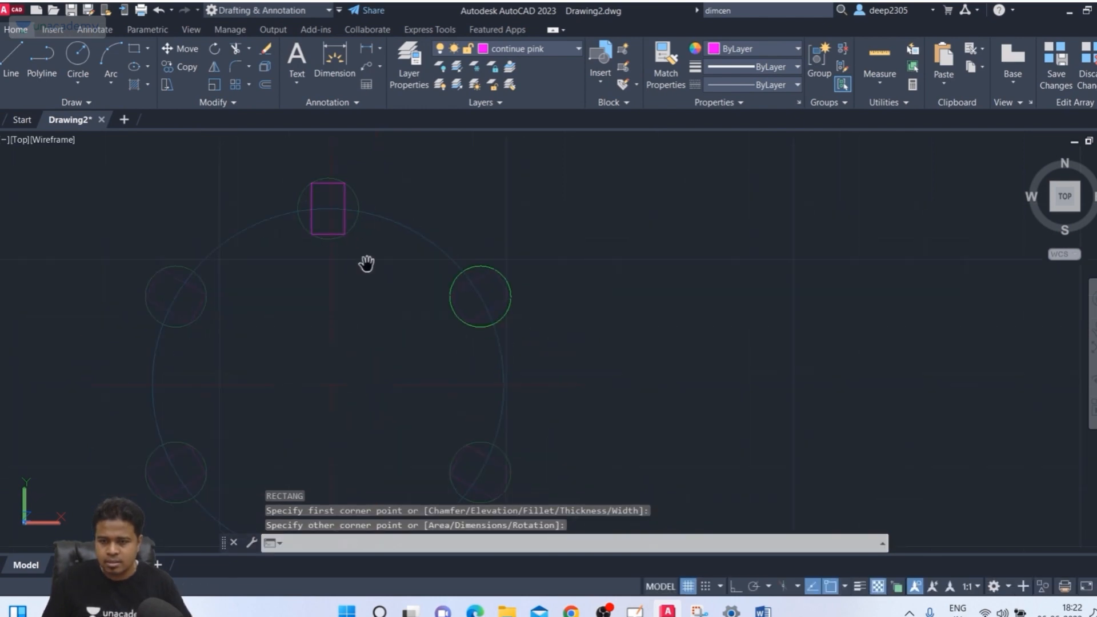
middle_drag(396, 306, 409, 296)
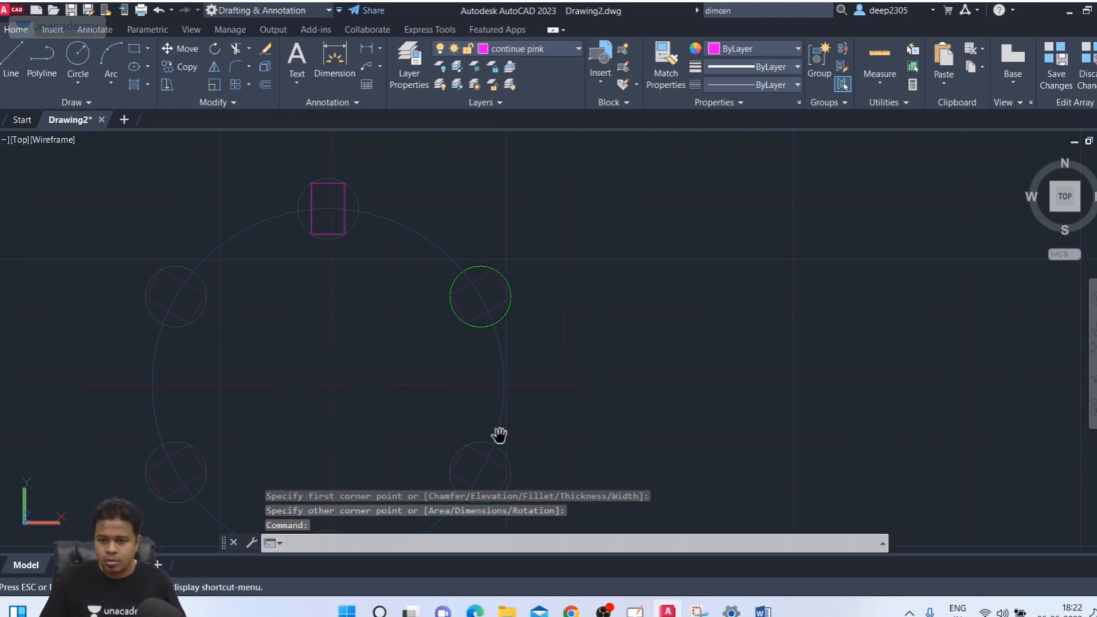
middle_drag(562, 393, 571, 350)
scroll(573, 349, down, 1)
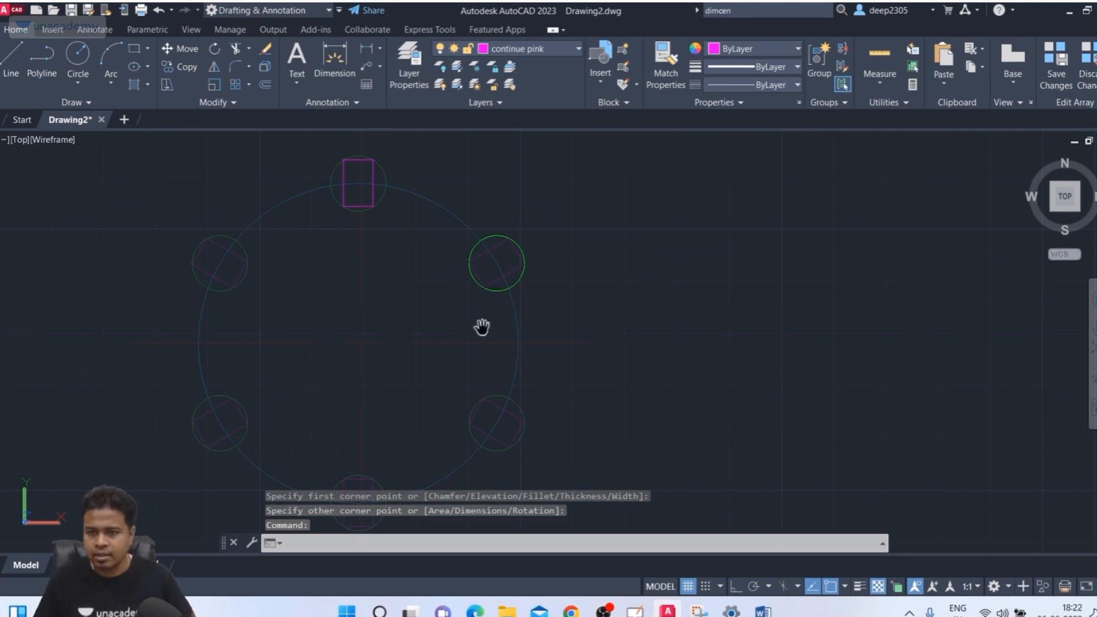
middle_drag(483, 326, 561, 310)
scroll(583, 303, down, 2)
scroll(582, 305, up, 3)
scroll(592, 299, down, 2)
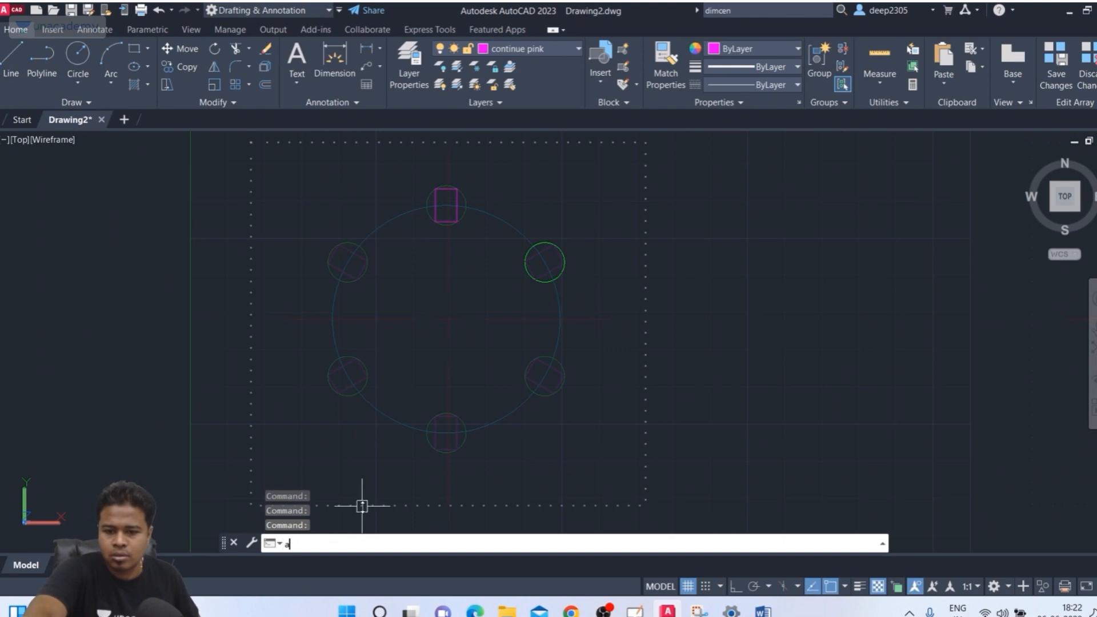
Close the array editing state with ARRAYCLOSE and save the changes to the array's source objects
text(rrayc)
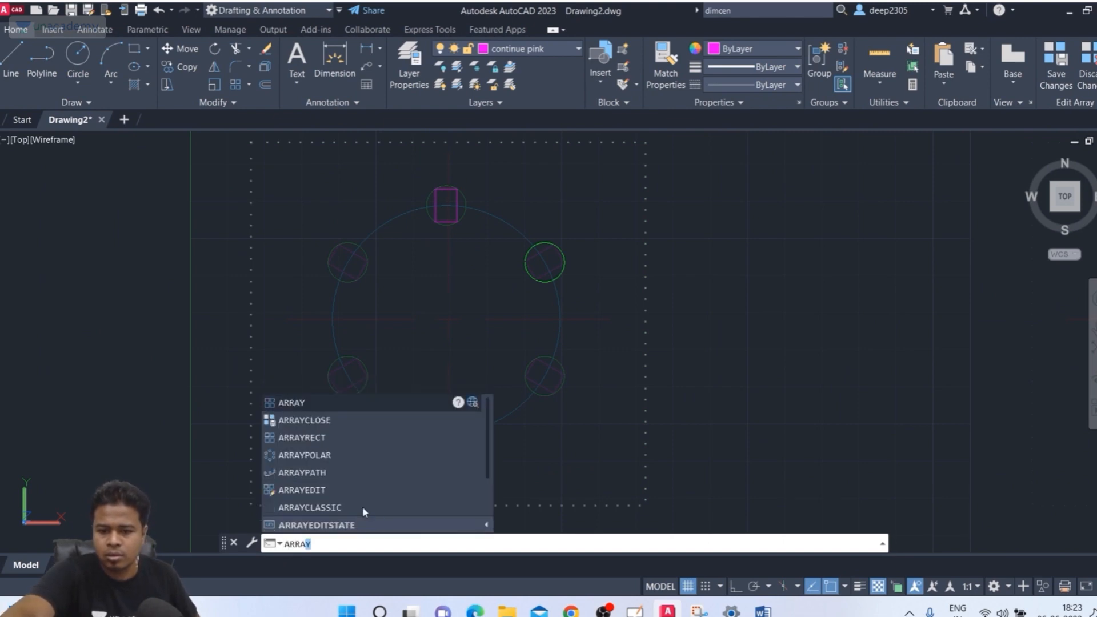
text(lose)
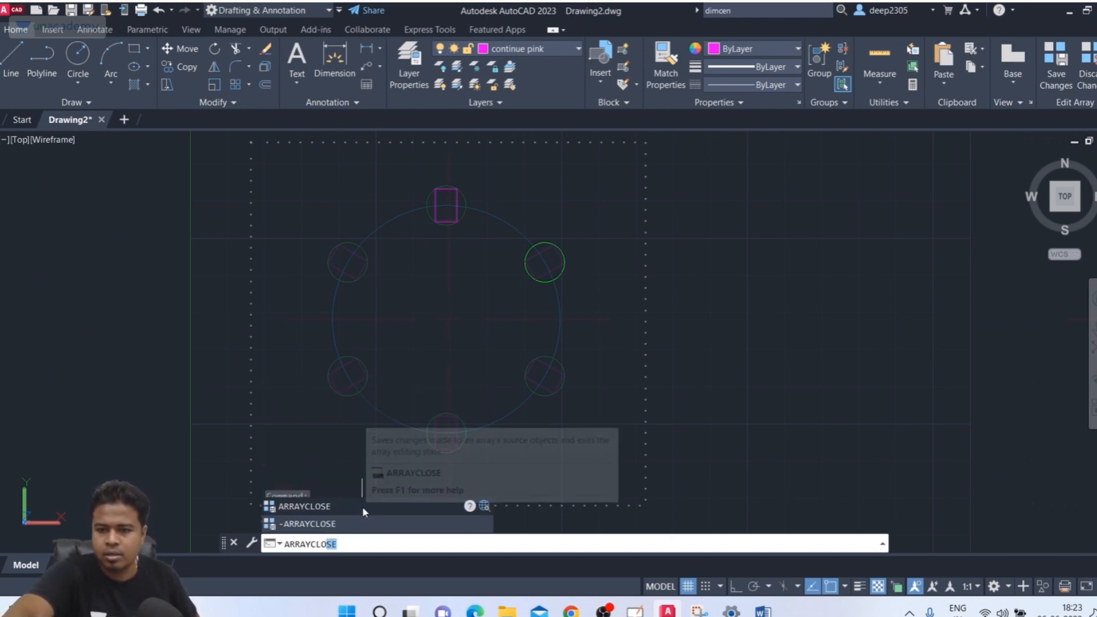
key(Return)
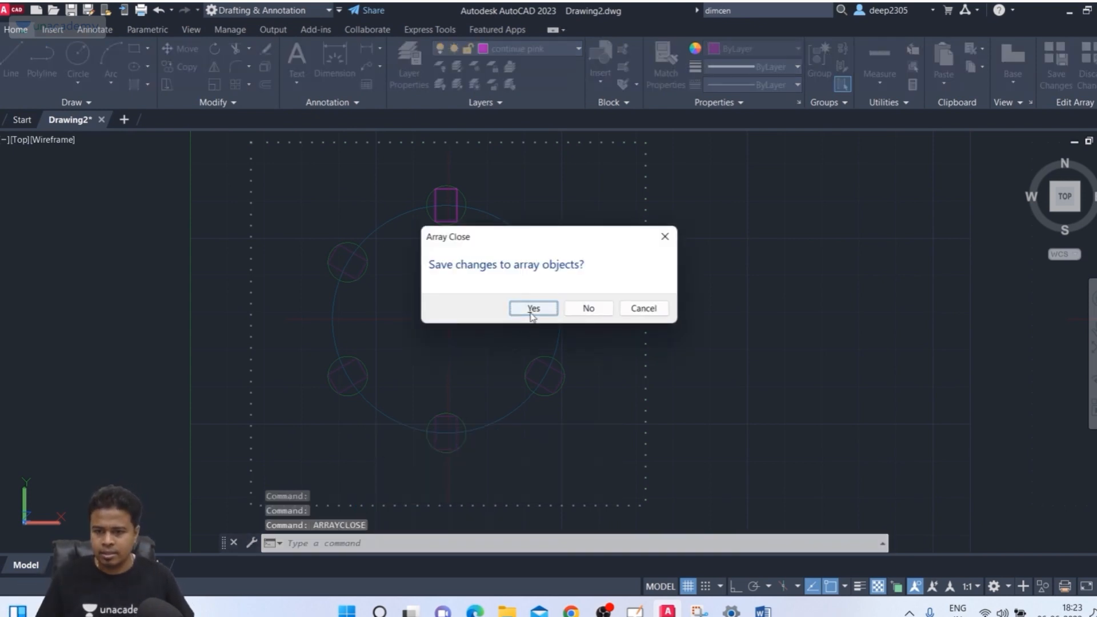
click(533, 309)
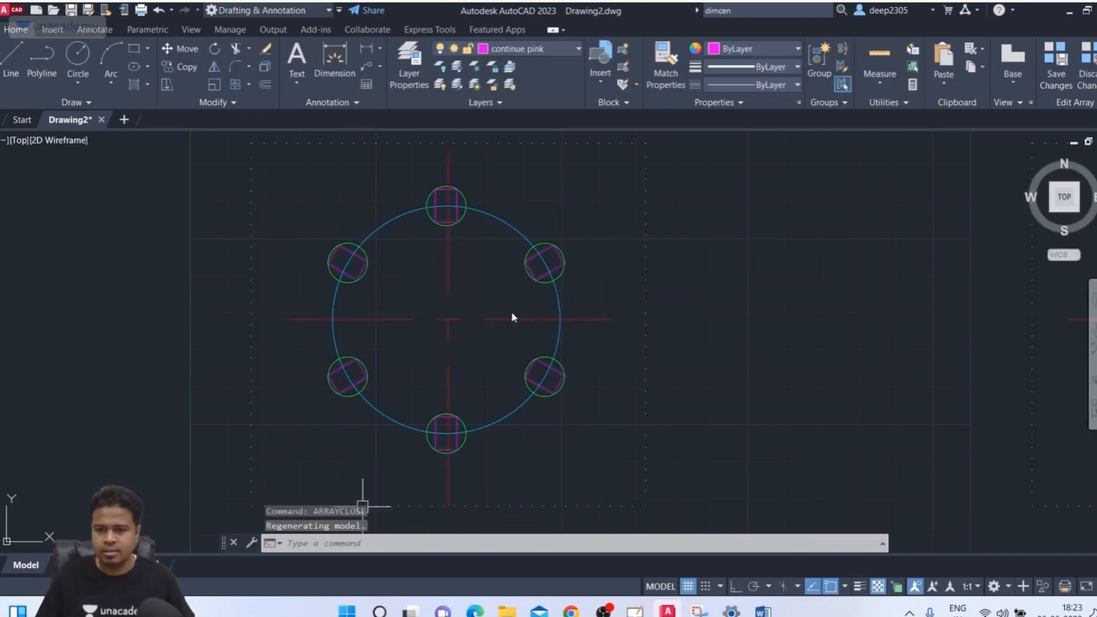
Examine the edited lower-left array against the other figures, and check the lower-right figure's polar array
scroll(502, 226, down, 5)
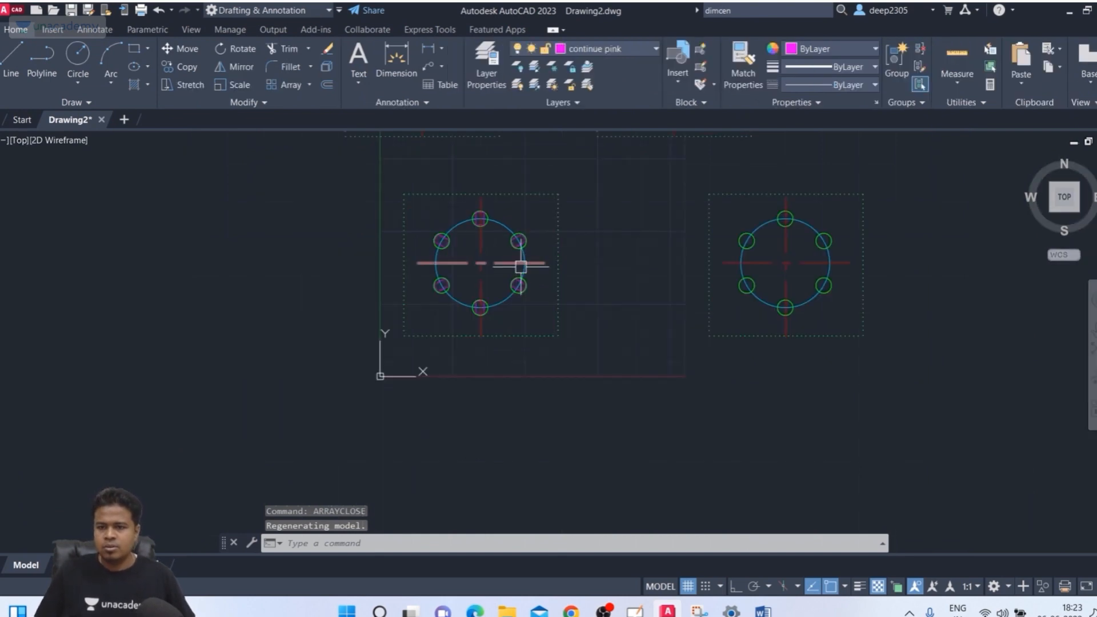
middle_drag(502, 280, 331, 377)
middle_drag(369, 272, 406, 296)
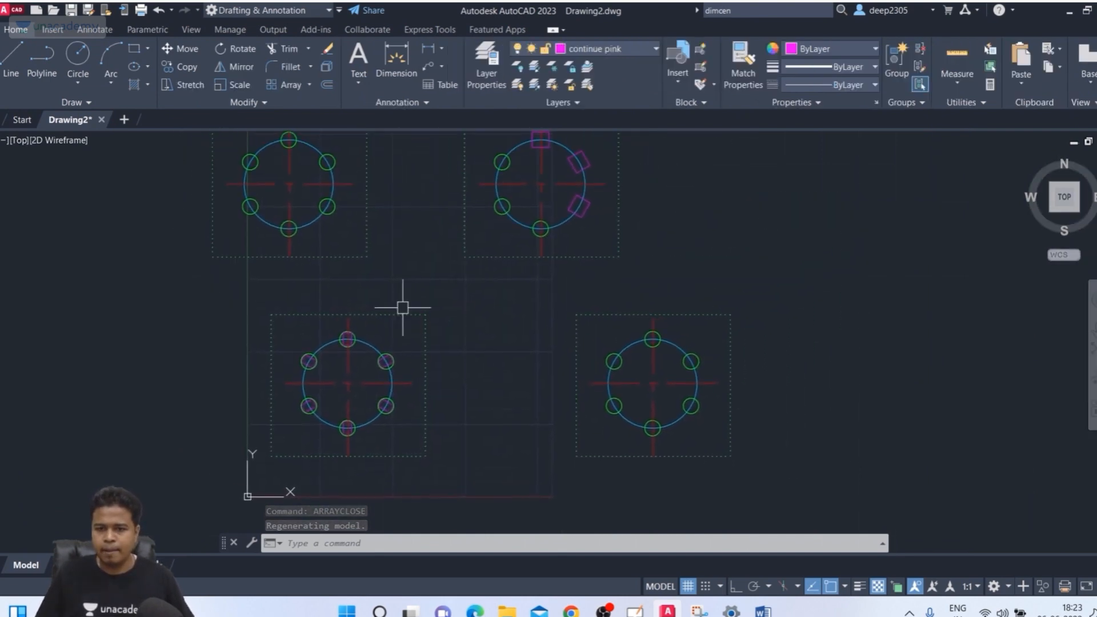
scroll(341, 394, up, 2)
middle_drag(387, 389, 205, 380)
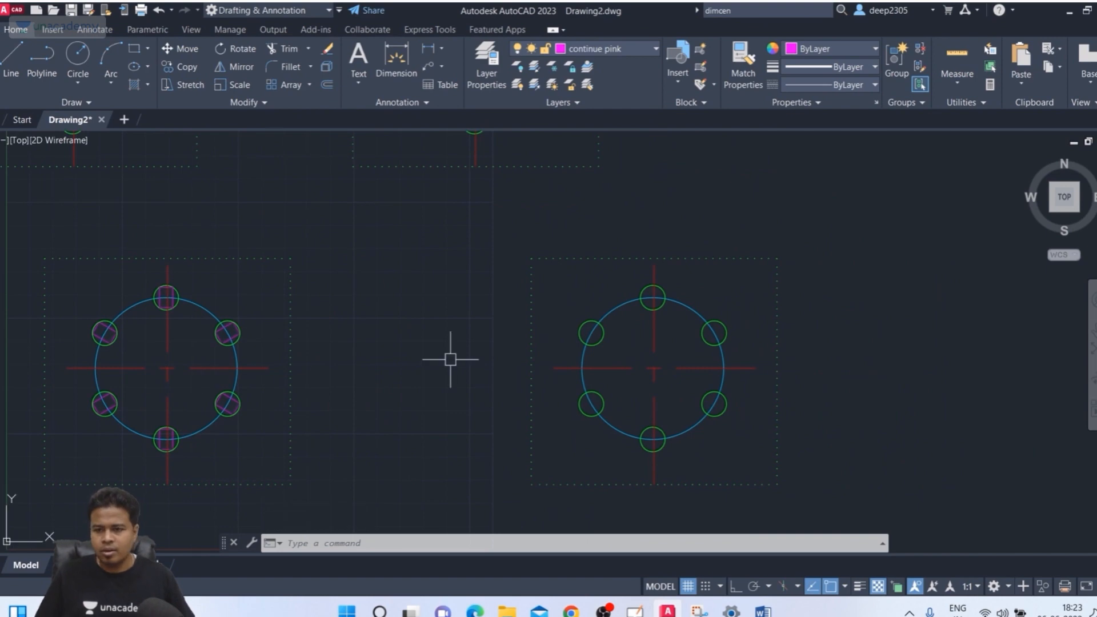
mouse_move(448, 360)
middle_down()
mouse_move(380, 351)
mouse_move(248, 388)
middle_up()
scroll(380, 363, down, 2)
scroll(467, 384, up, 2)
middle_drag(451, 394, 420, 393)
scroll(420, 345, up, 2)
middle_drag(421, 345, 448, 274)
scroll(436, 282, down, 2)
click(450, 280)
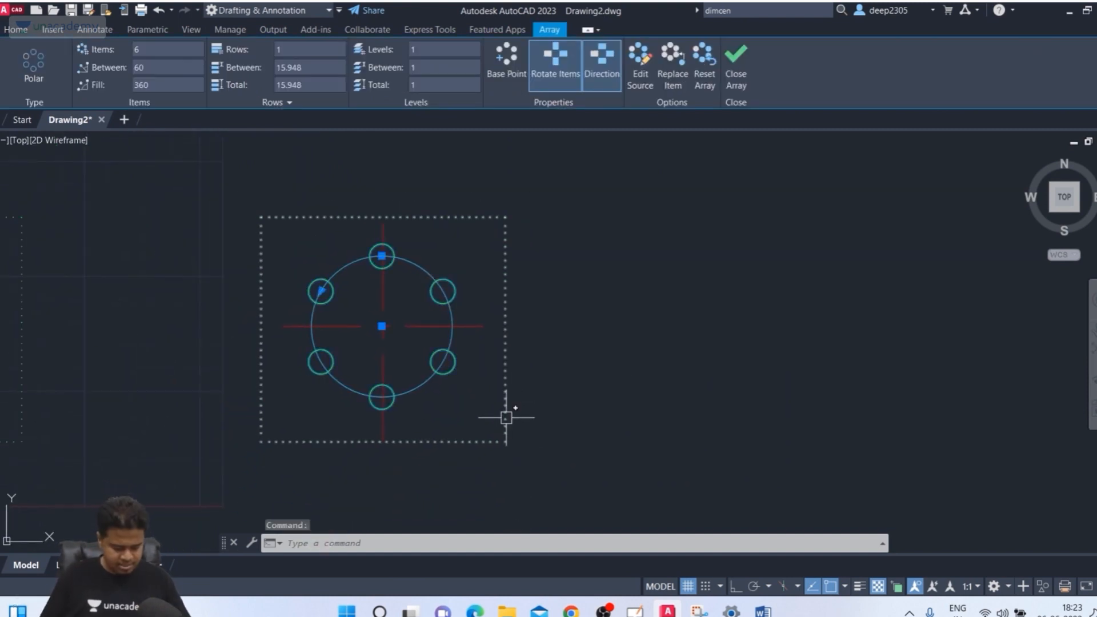
key(Escape)
Scale the whole lower-right figure, including its border, by a factor of 0.8 about its centre
text(sc)
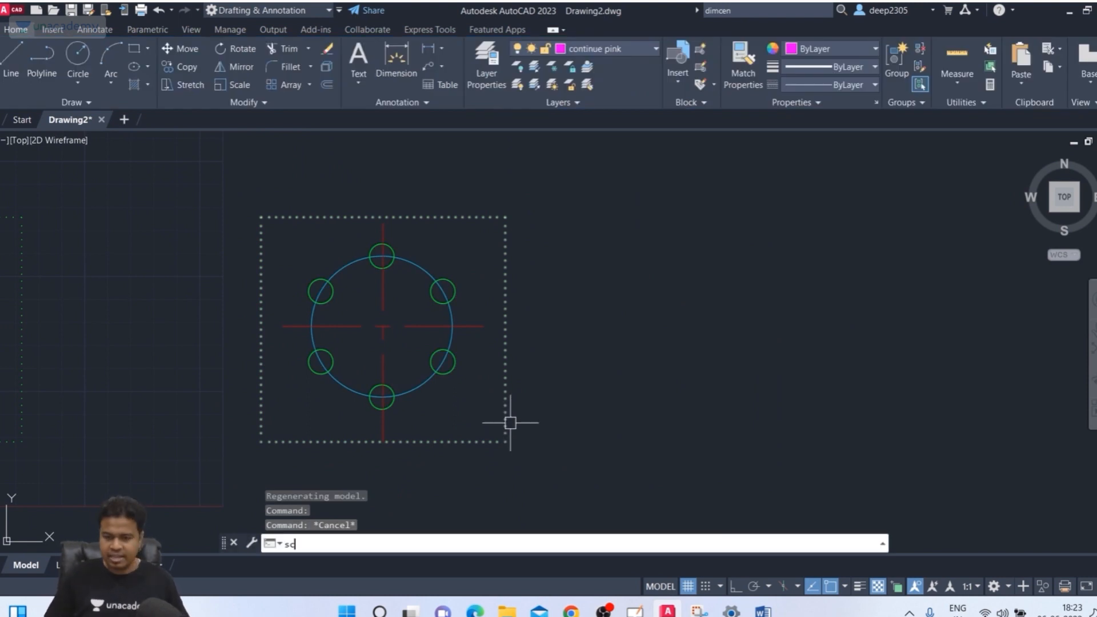
key(Return)
click(563, 147)
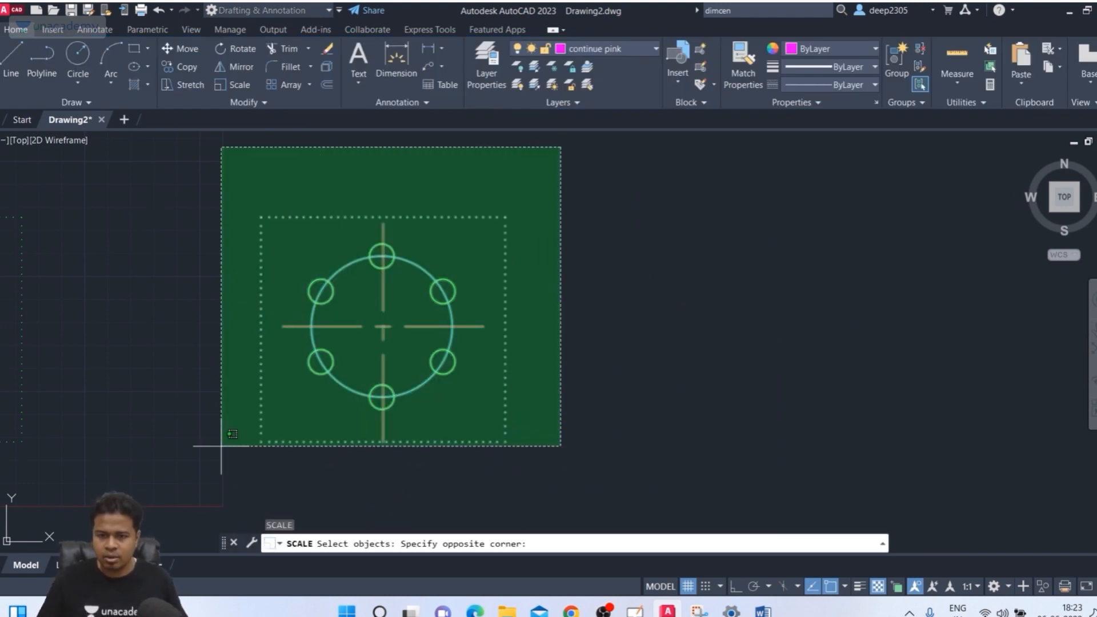
click(166, 492)
key(Return)
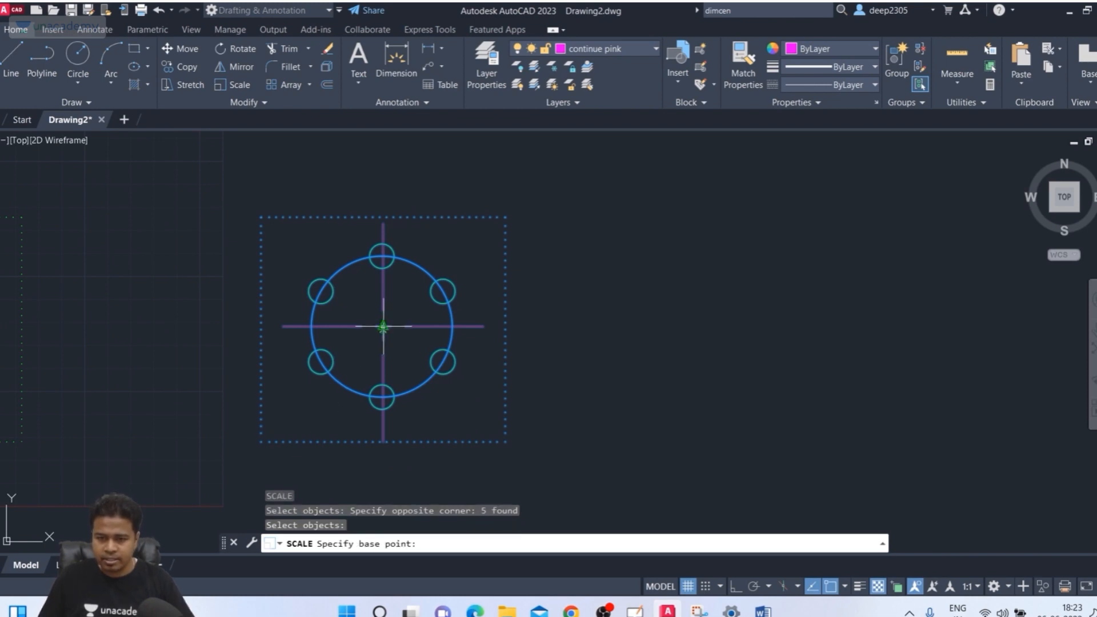
click(383, 327)
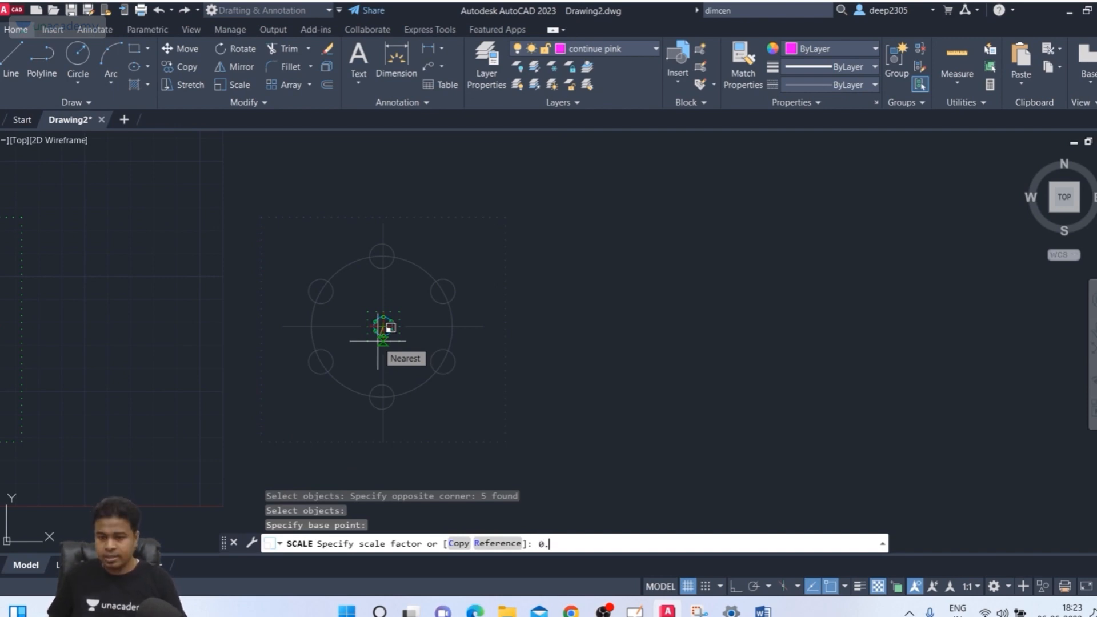
key(Return)
Move the scaled lower-right figure by its centre closer to the lower-left figure, beneath the upper-right one
scroll(378, 342, down, 4)
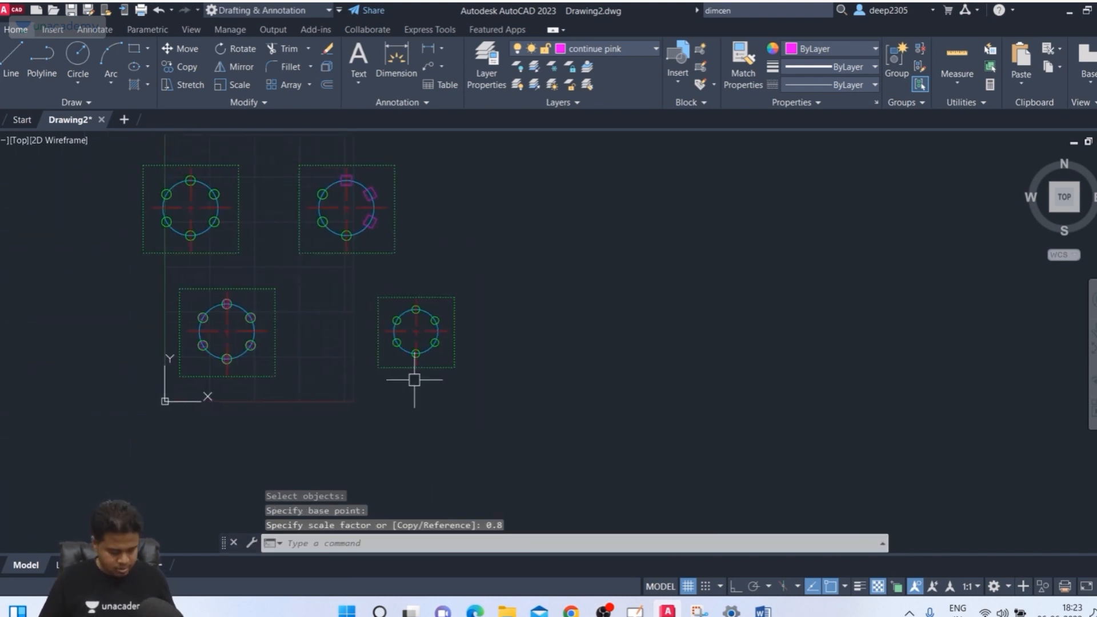
text(m)
key(Return)
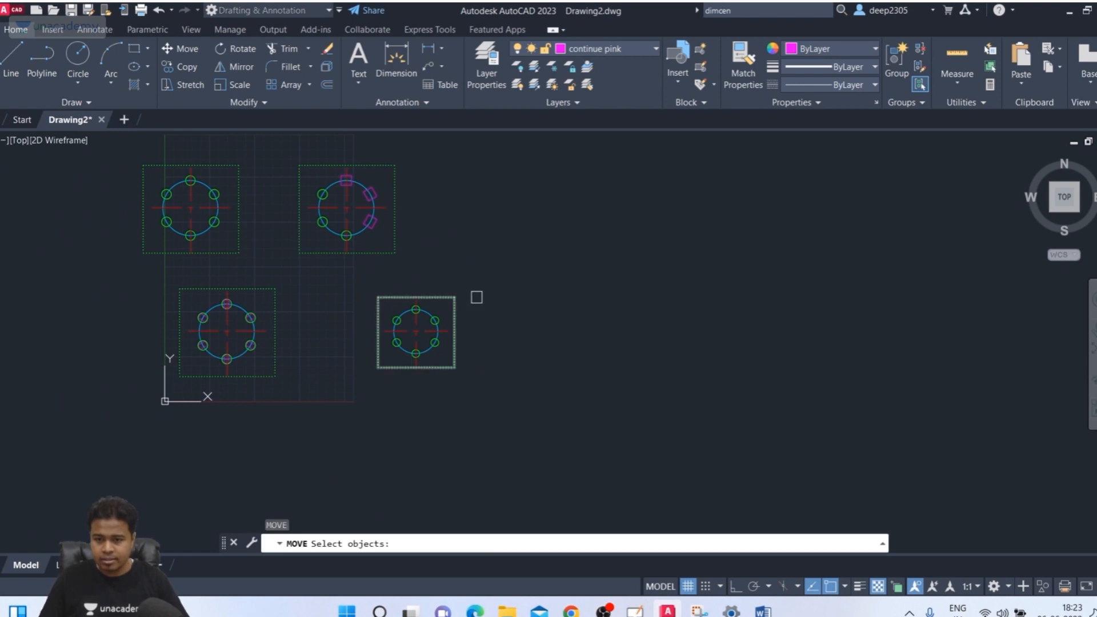
click(497, 270)
click(401, 367)
key(Return)
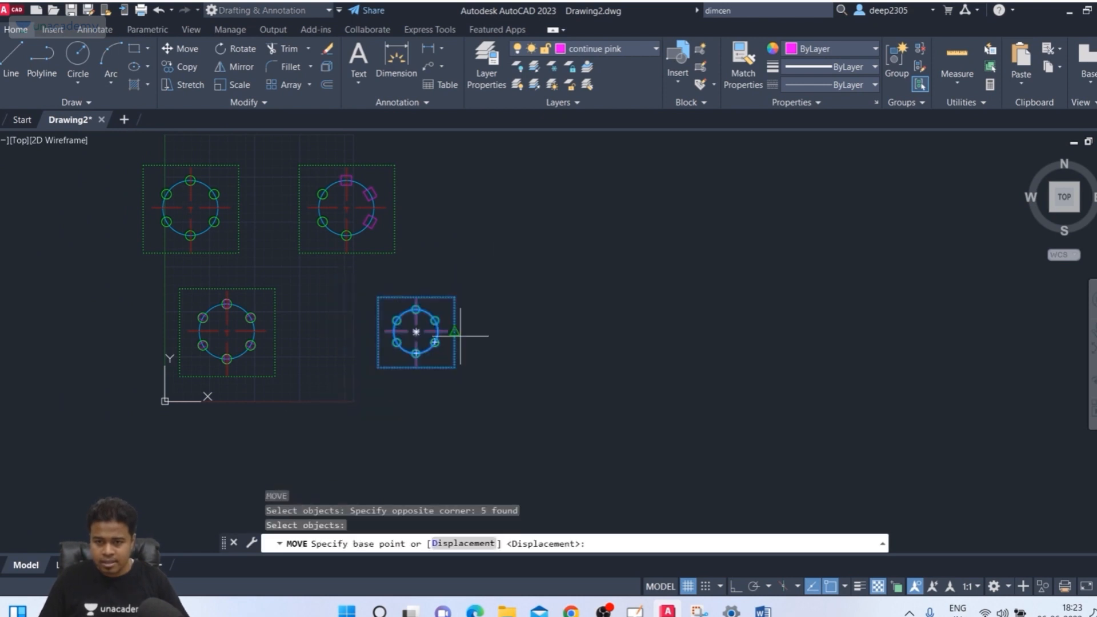
click(416, 331)
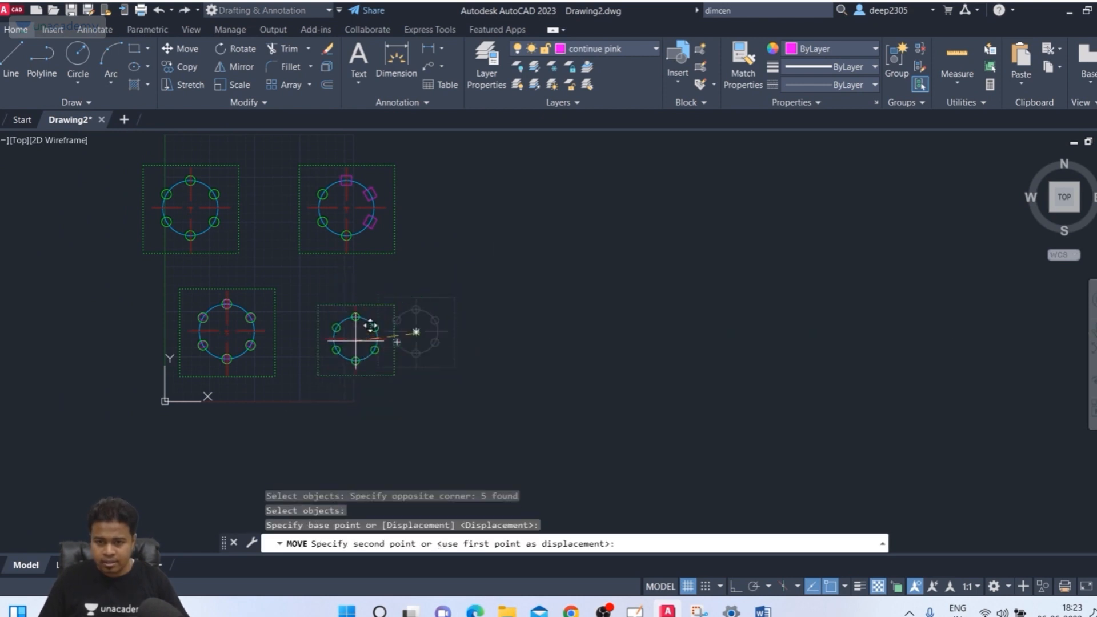
click(353, 331)
middle_drag(476, 337, 512, 334)
key(Escape)
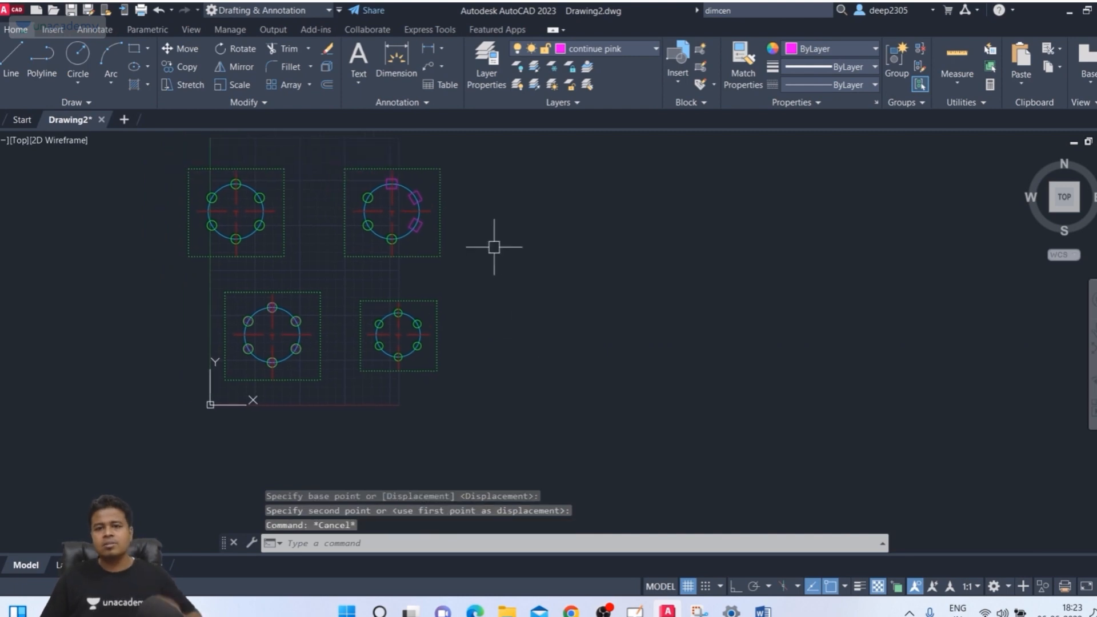
Move the upper-left figure horizontally by its centre toward the upper-right figure, roughly above the lower-left one
middle_drag(311, 247, 325, 257)
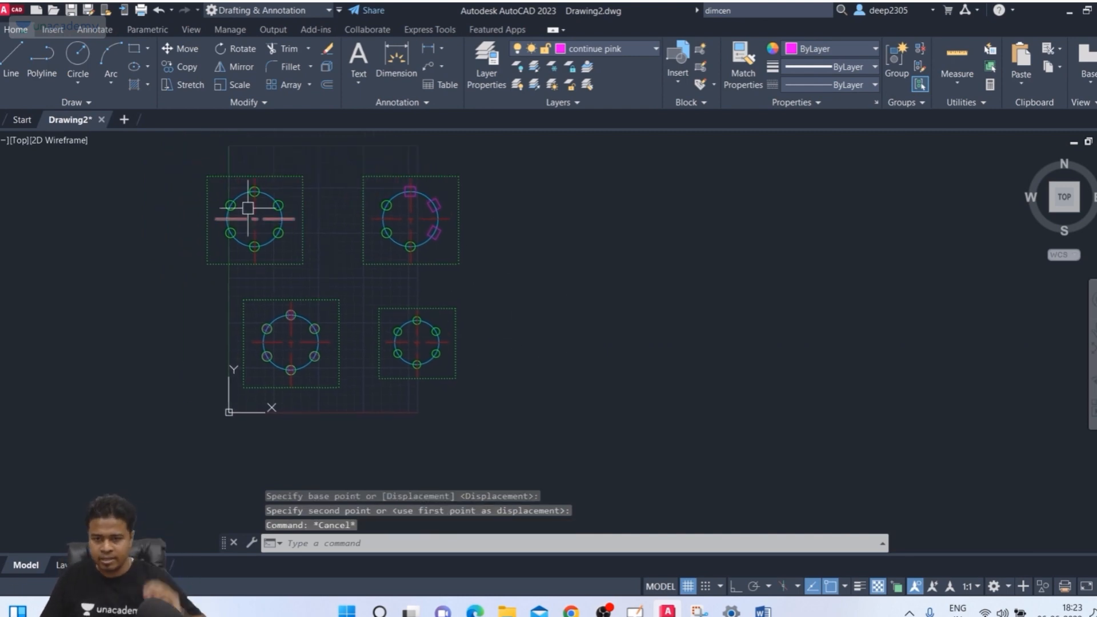
text(m)
key(Return)
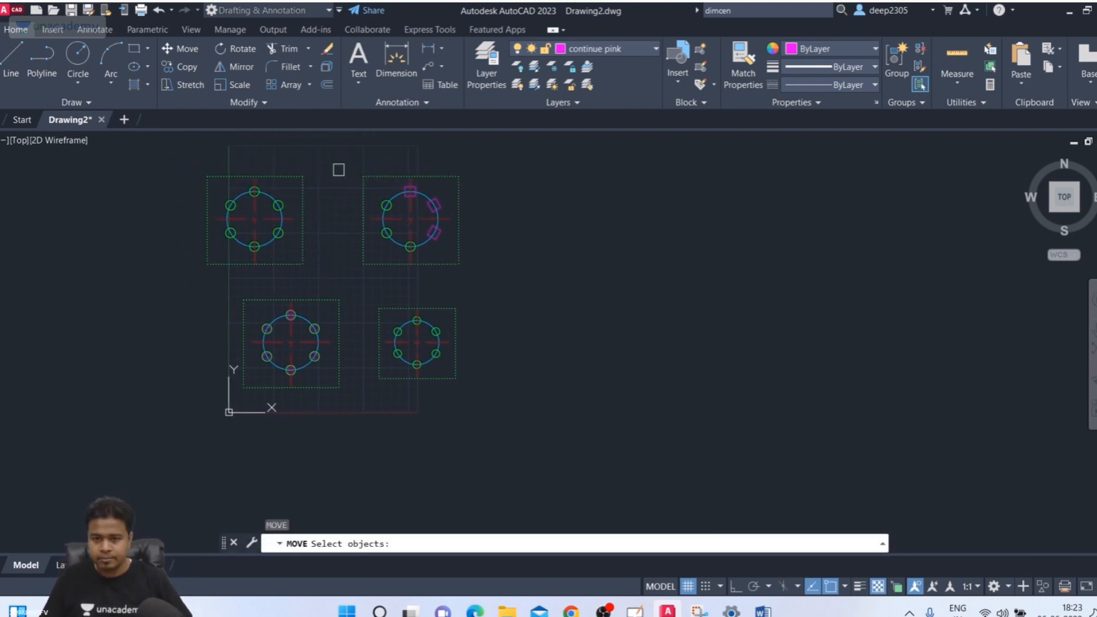
click(305, 163)
click(207, 274)
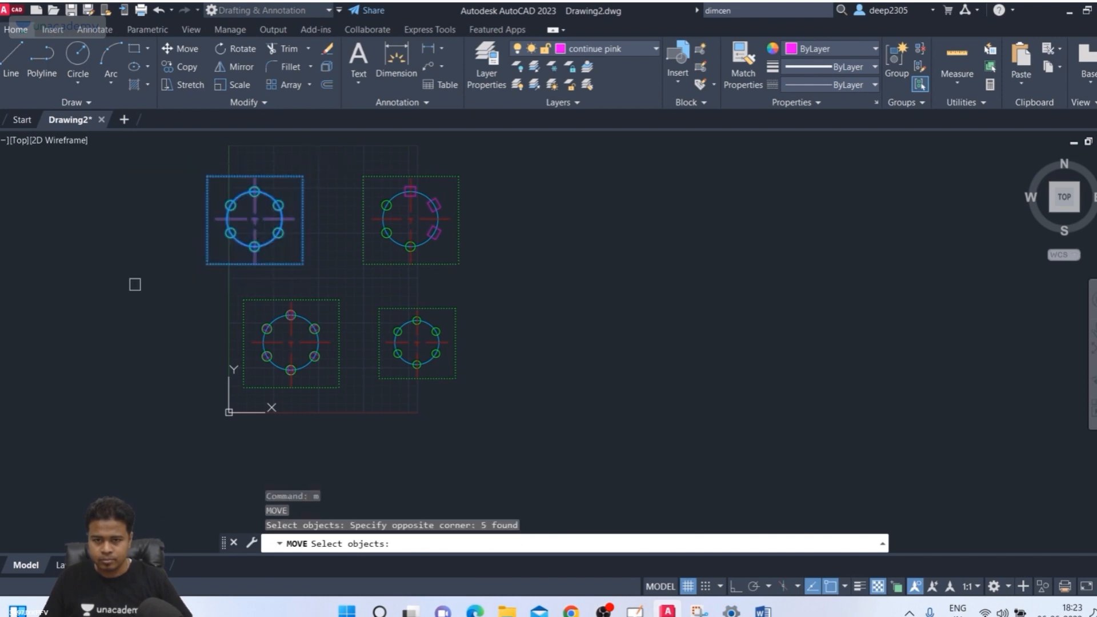
key(Return)
click(255, 219)
click(294, 219)
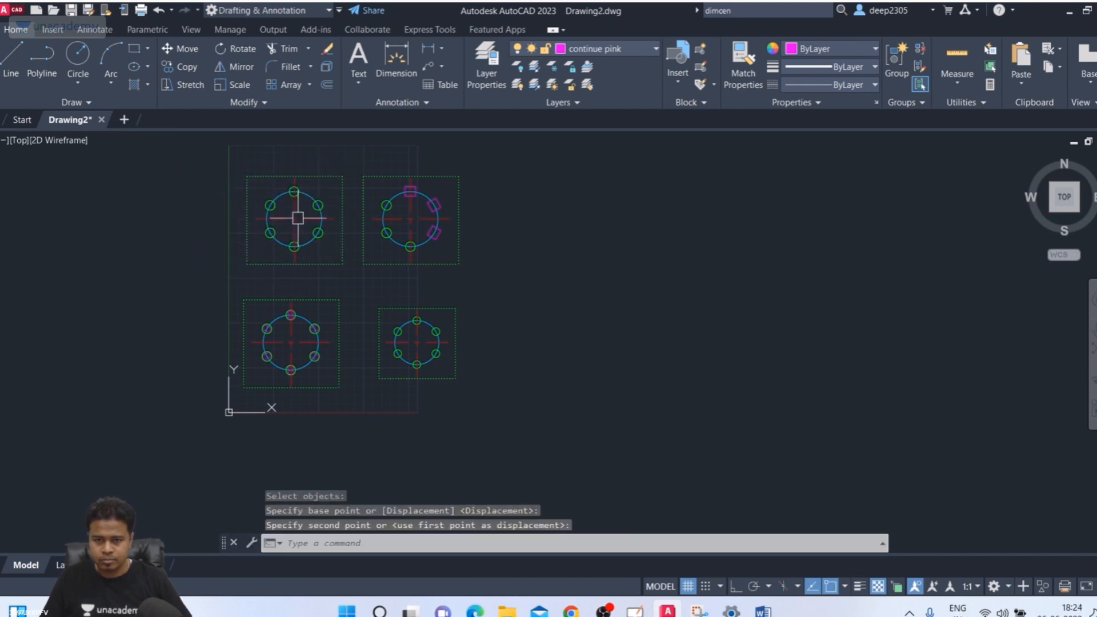
key(Escape)
Override the colour of the upper-left figure's dotted border with Blue in its object properties
middle_drag(393, 286, 452, 399)
scroll(401, 297, up, 2)
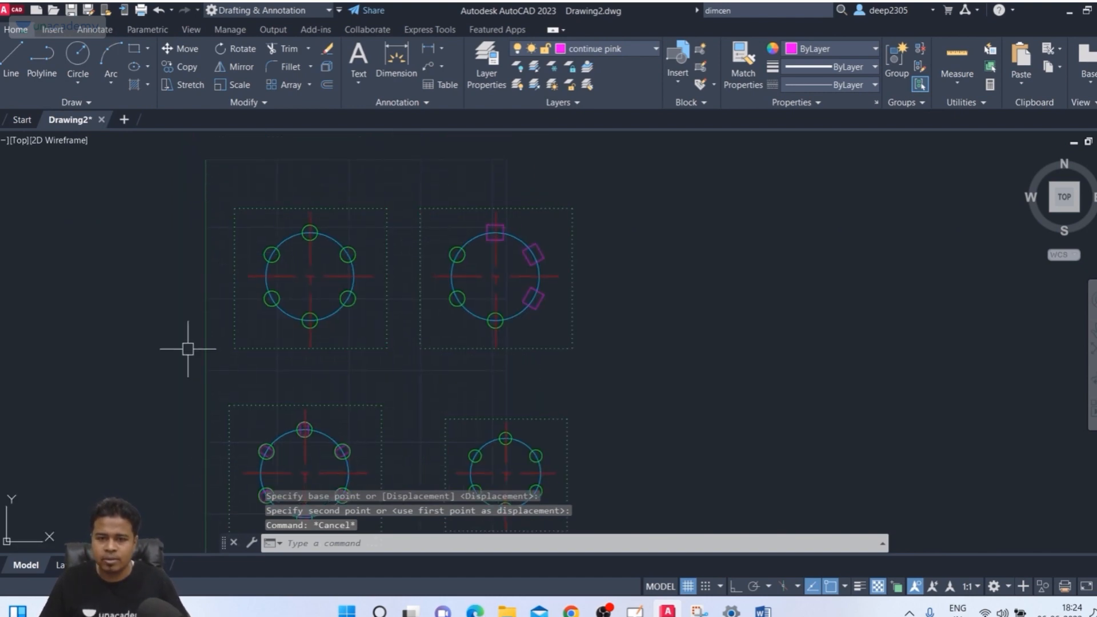
text(pr)
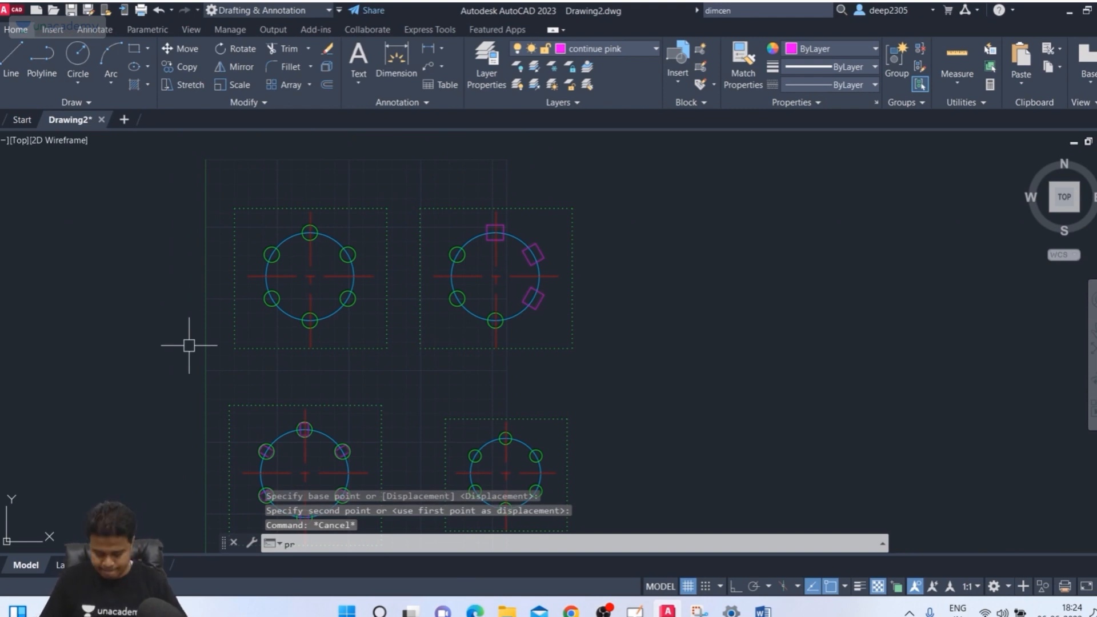
key(Return)
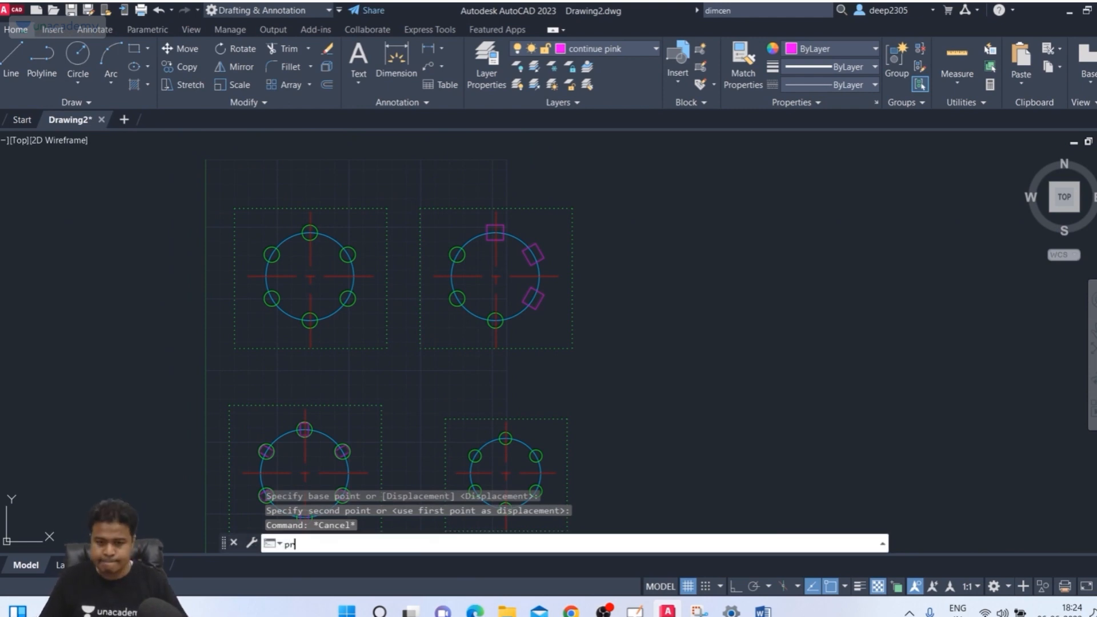
click(260, 349)
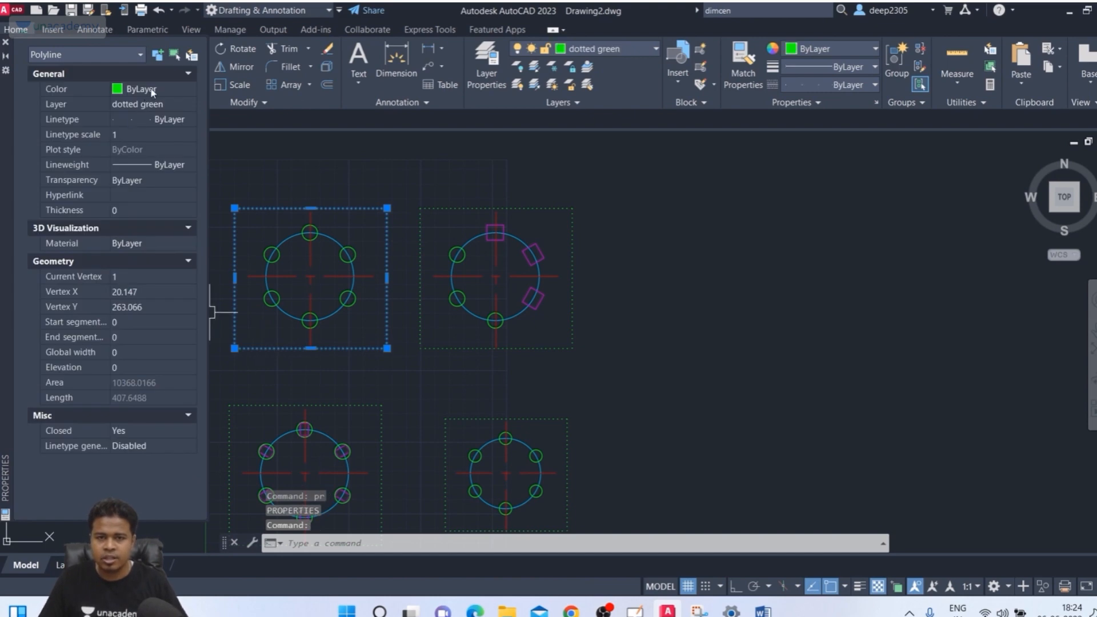
click(153, 89)
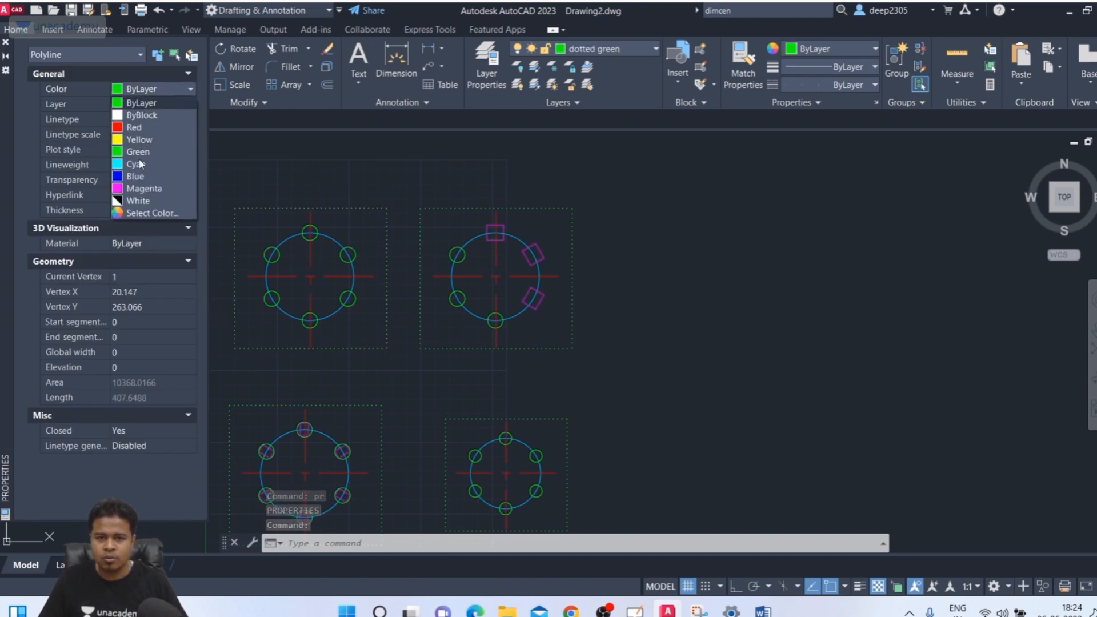
click(137, 177)
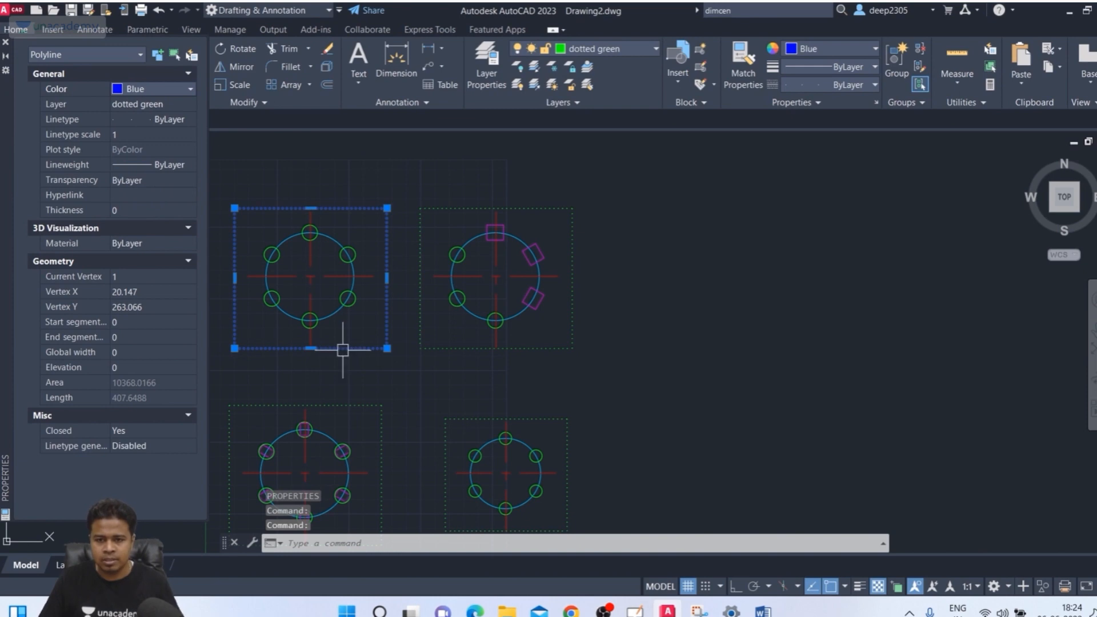
middle_drag(355, 392, 388, 360)
key(Escape)
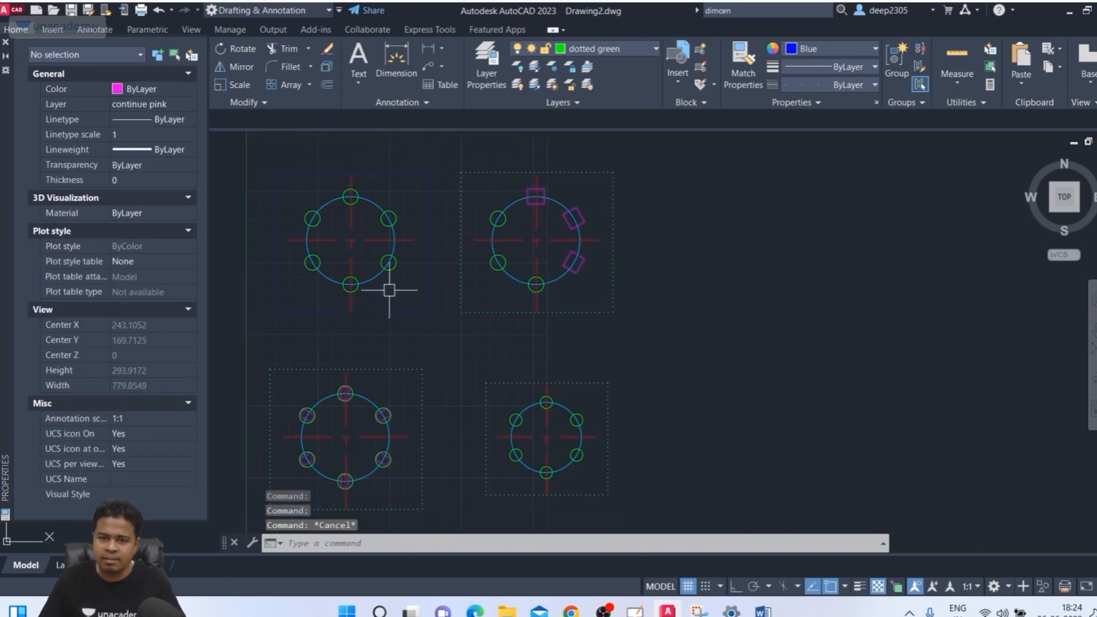
Override the colour of the lower-left figure's dotted border with index Color 121
click(423, 374)
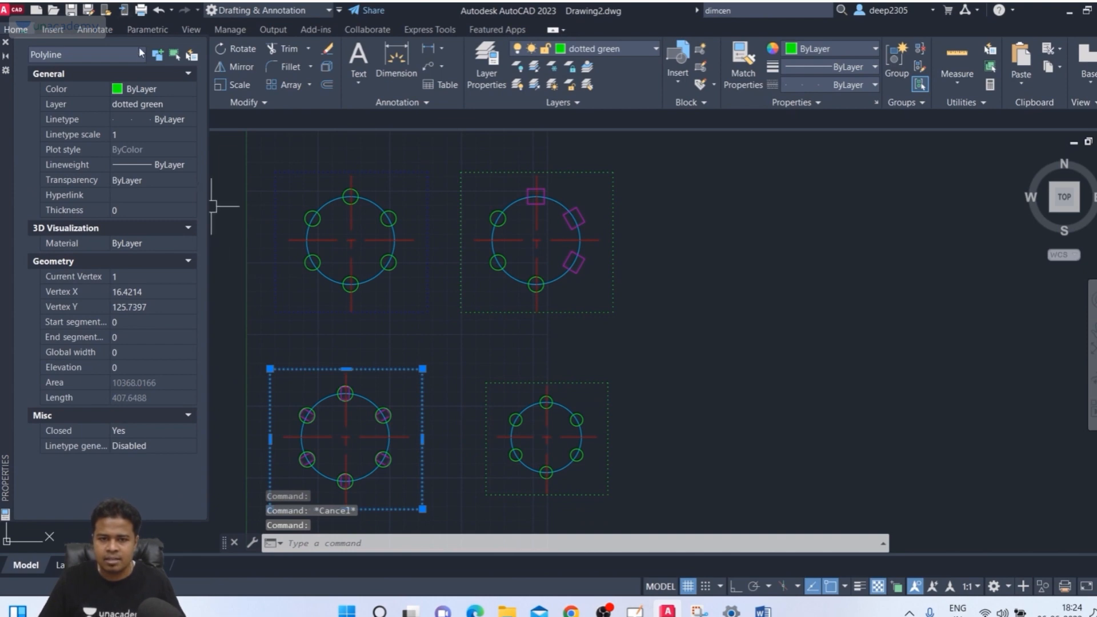
click(150, 88)
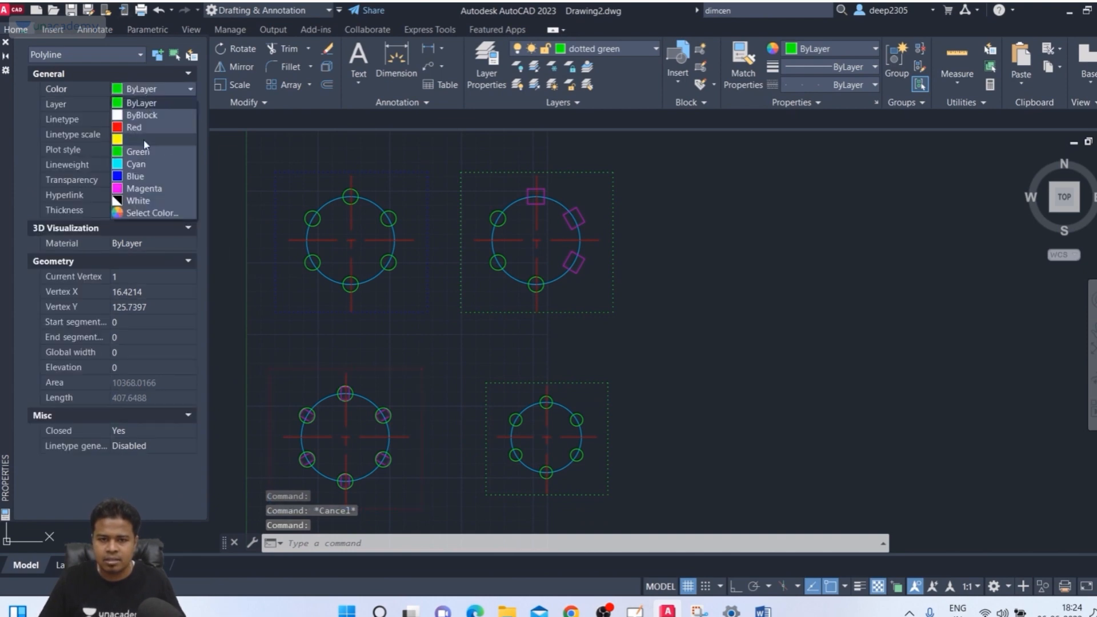
click(150, 213)
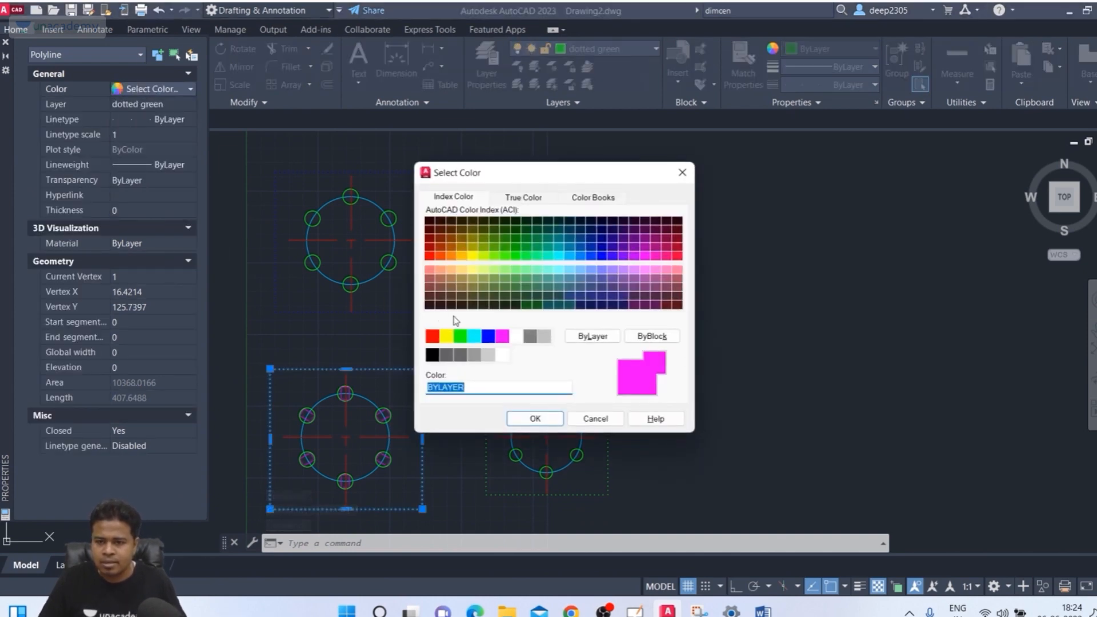
click(552, 273)
click(535, 419)
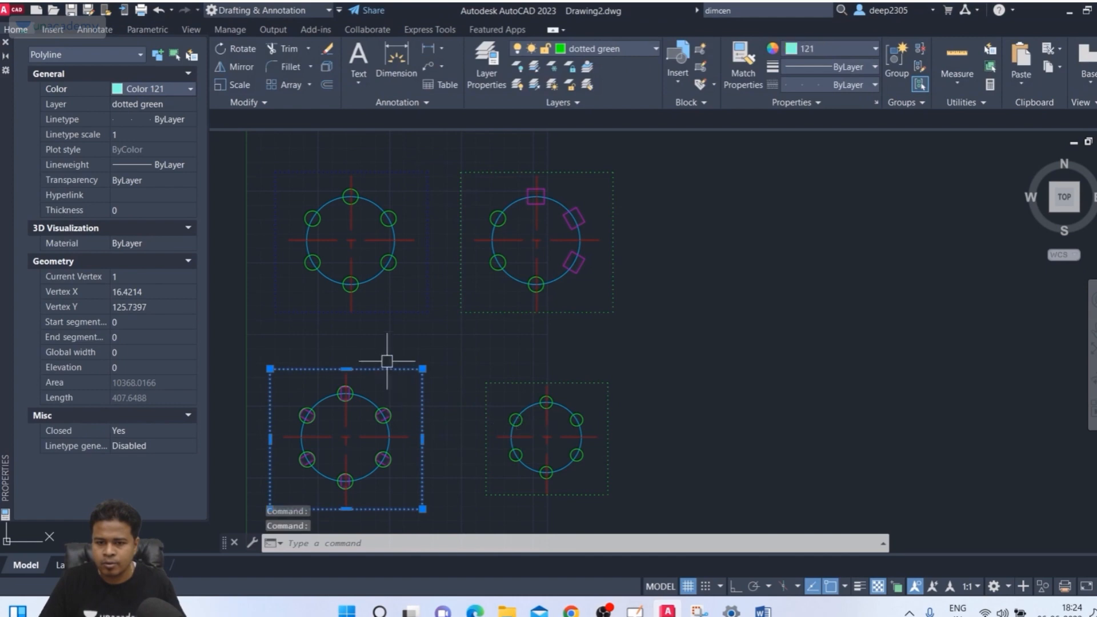
key(Escape)
middle_drag(412, 322, 424, 314)
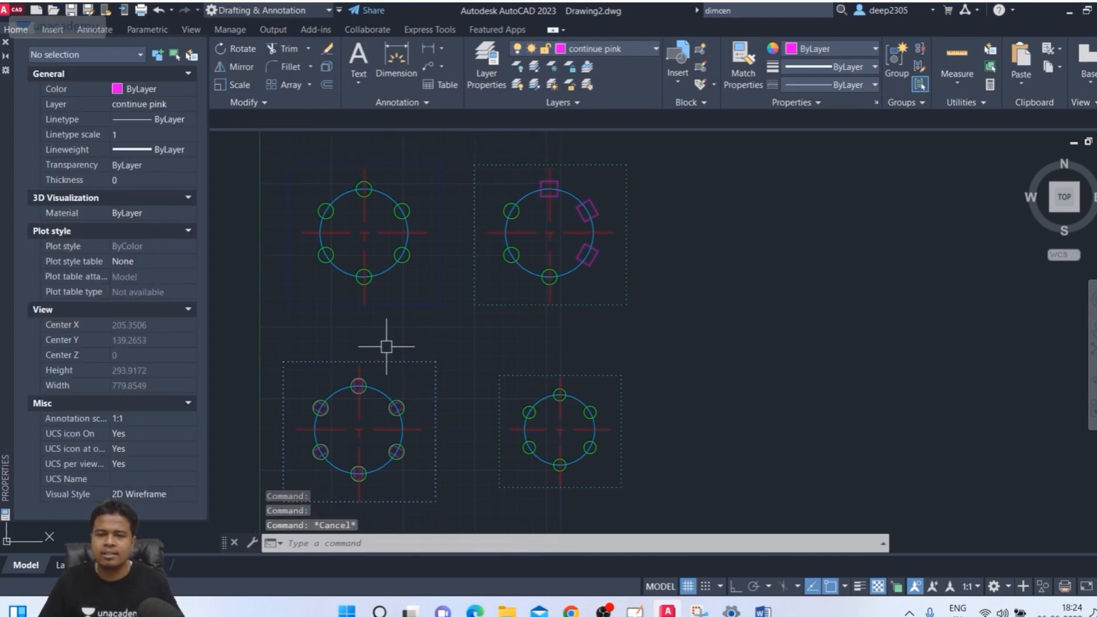
Close the object properties palette and open the Layer Properties Manager with continue pink kept as the current layer
click(7, 42)
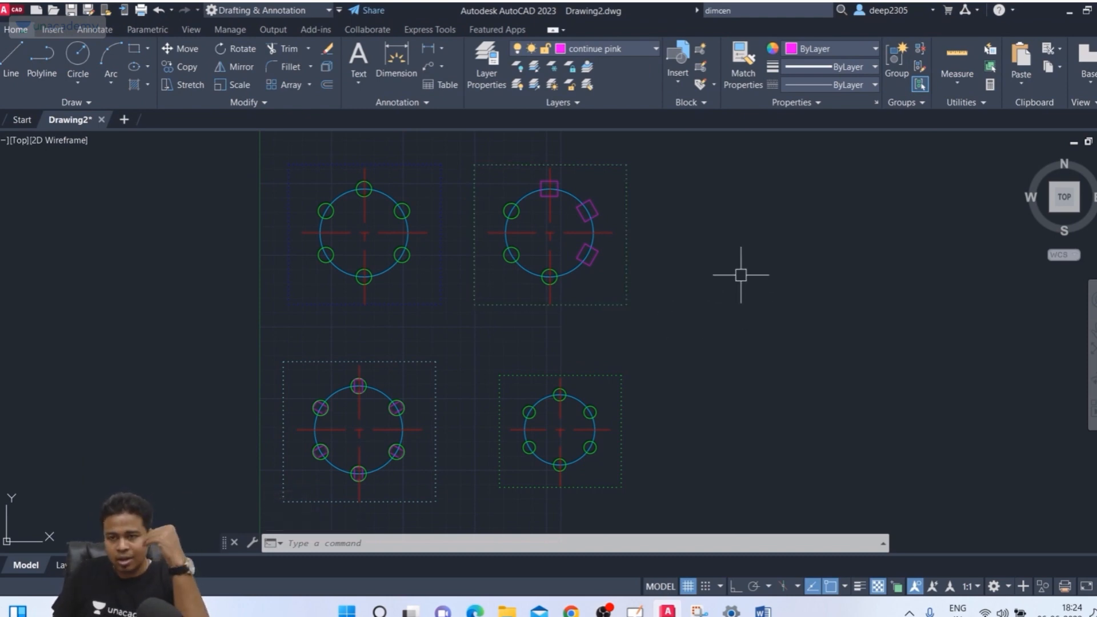
click(591, 48)
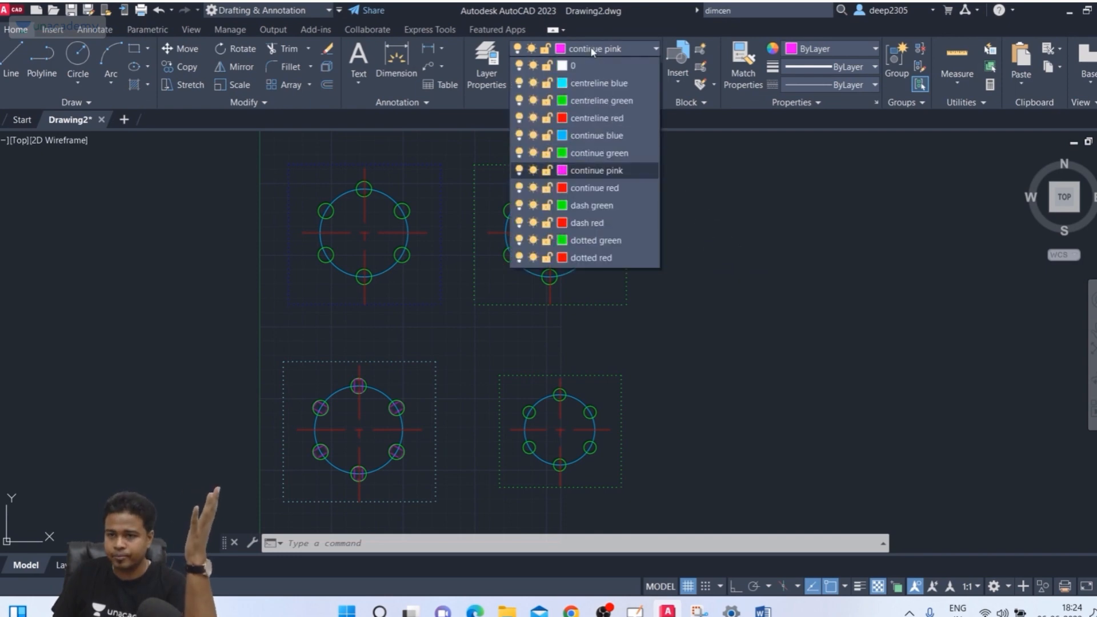
click(595, 171)
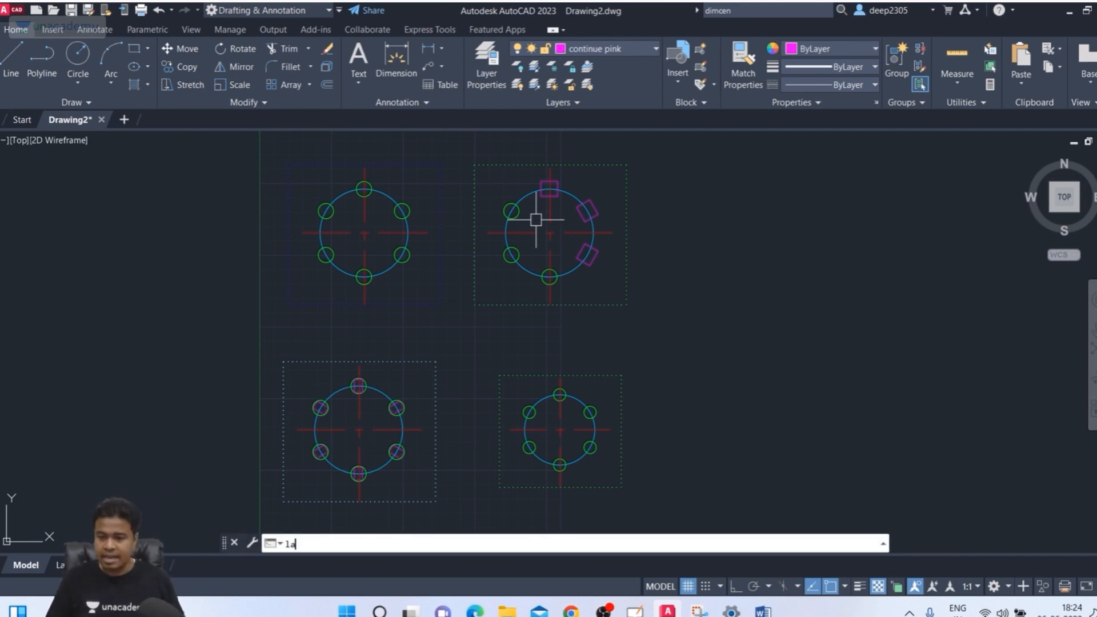
text(LA)
key(Return)
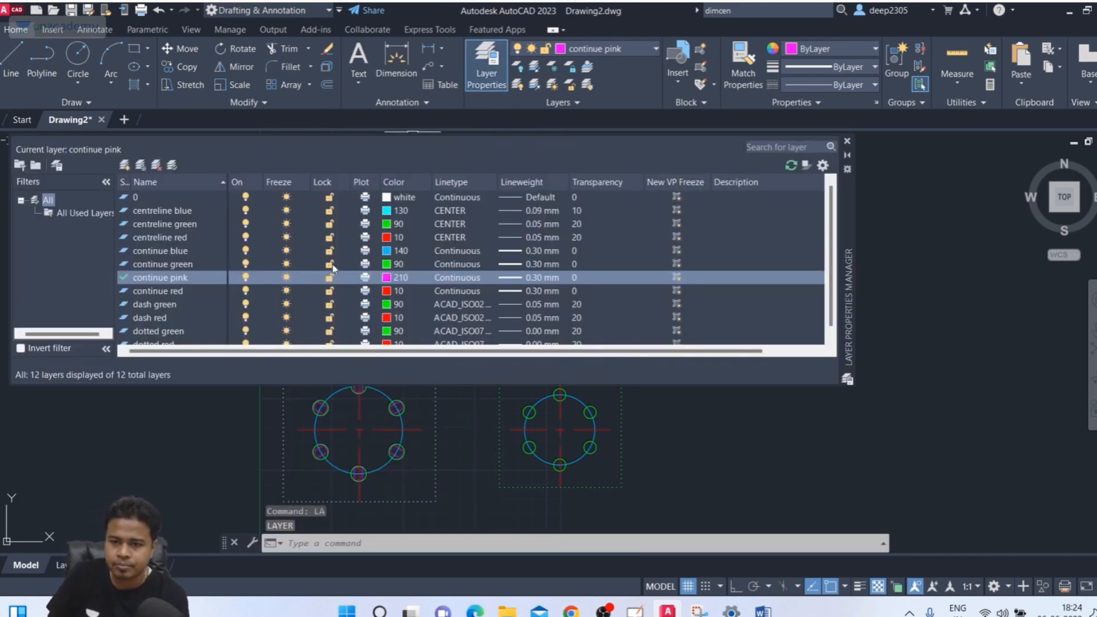
Reduce the height of the Layer Properties Manager and shift it slightly up, keeping the upper figures in view beneath it
scroll(515, 471, down, 2)
mouse_move(493, 473)
middle_down()
mouse_move(622, 534)
mouse_move(961, 500)
middle_up()
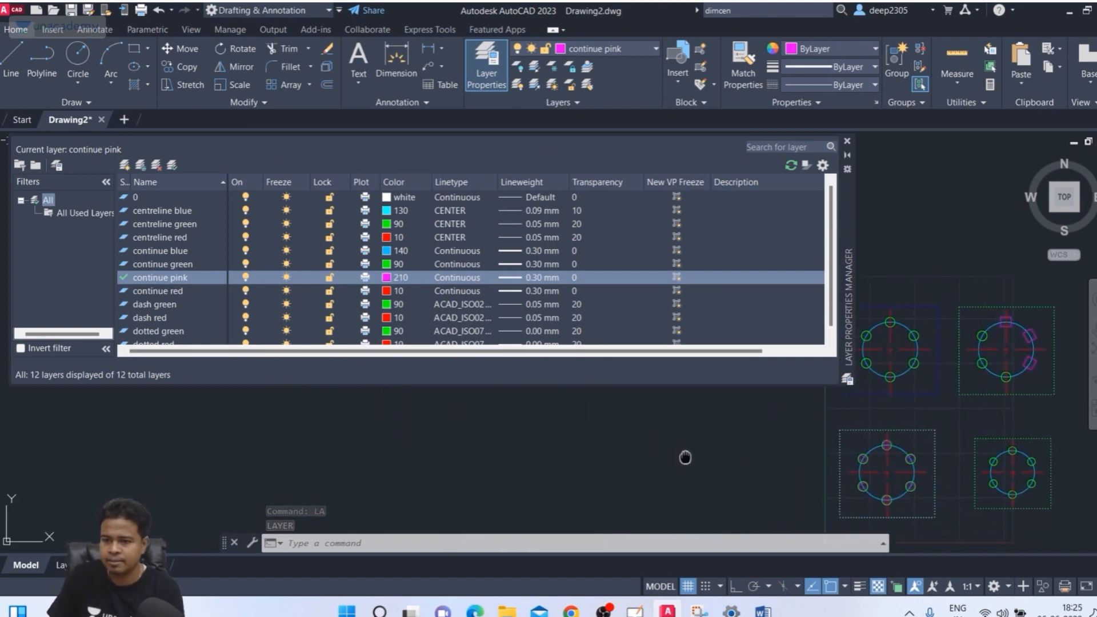
scroll(974, 364, up, 3)
mouse_move(914, 381)
middle_down()
mouse_move(1021, 396)
mouse_move(779, 503)
mouse_move(526, 490)
mouse_move(372, 413)
middle_up()
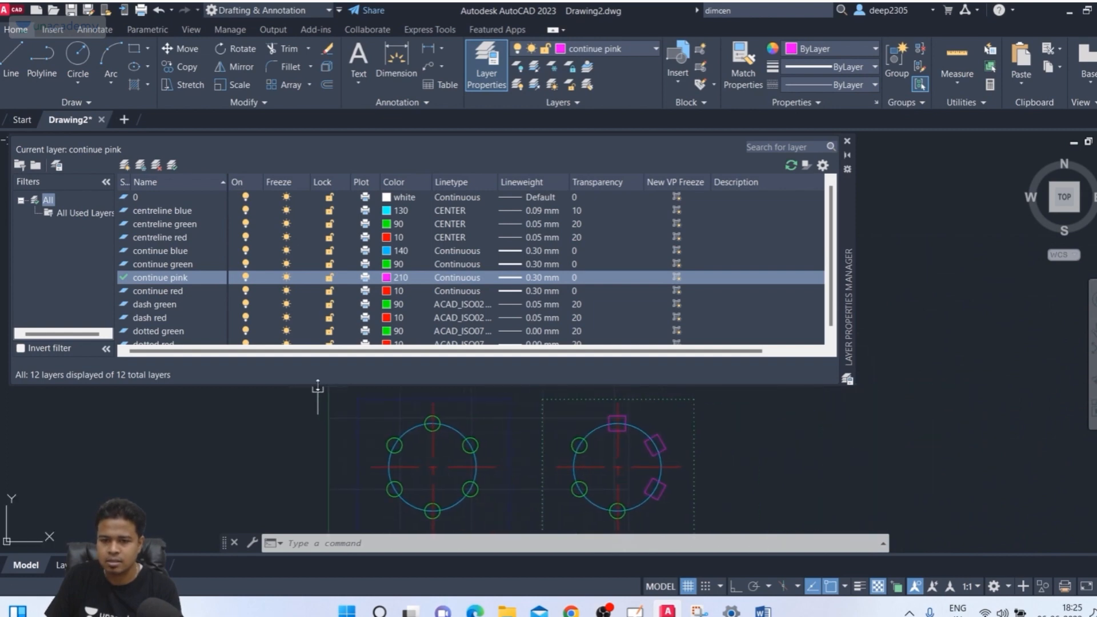
drag(318, 389, 325, 322)
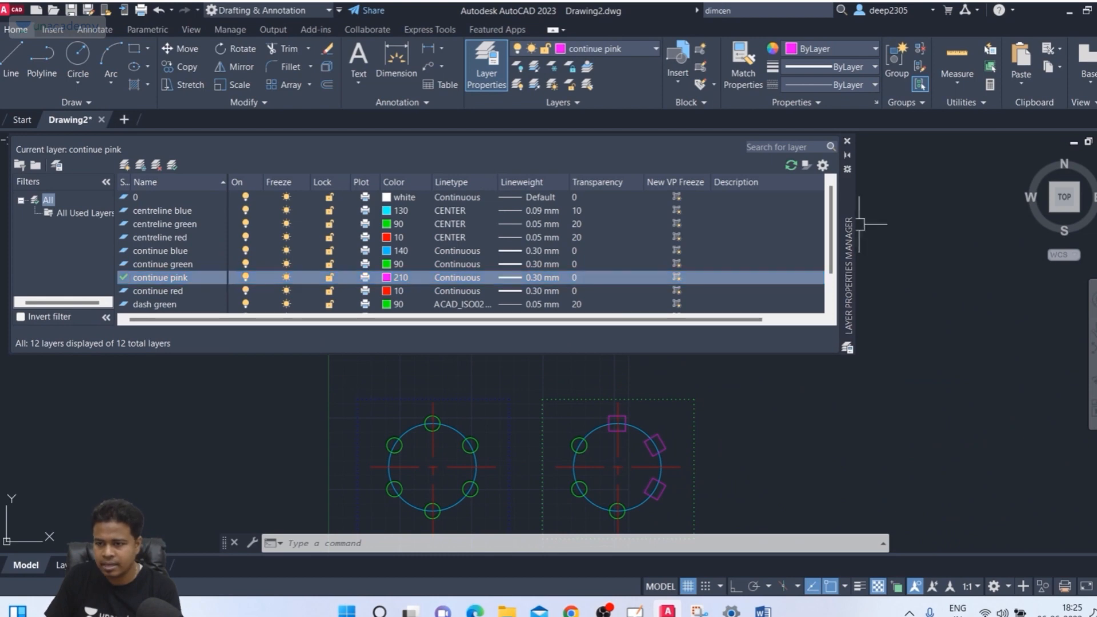
drag(852, 227, 860, 220)
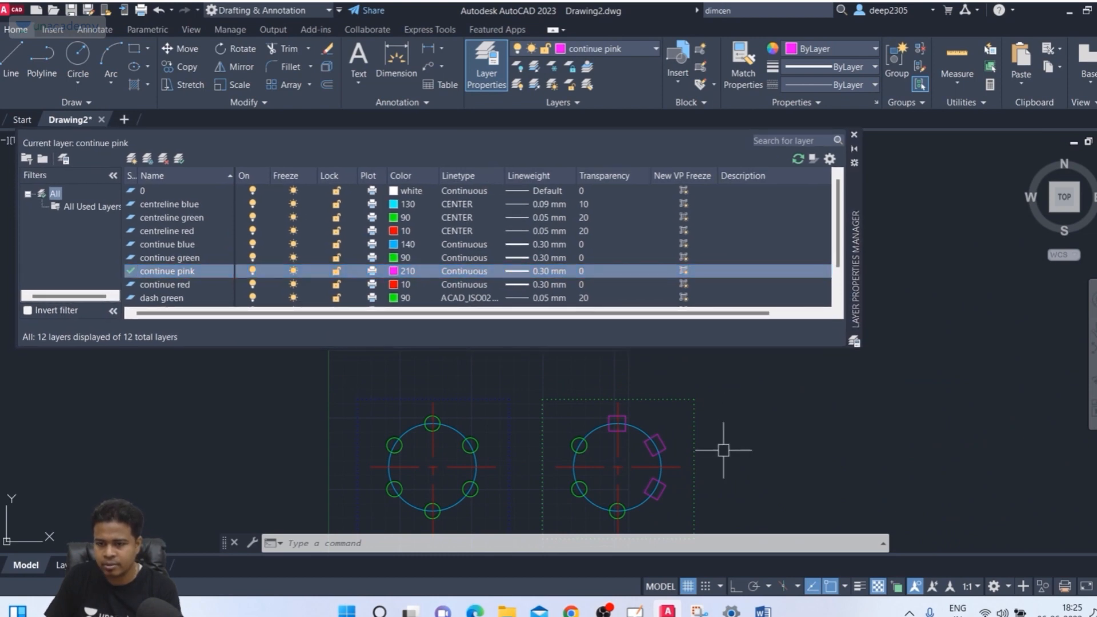
middle_drag(726, 449, 725, 419)
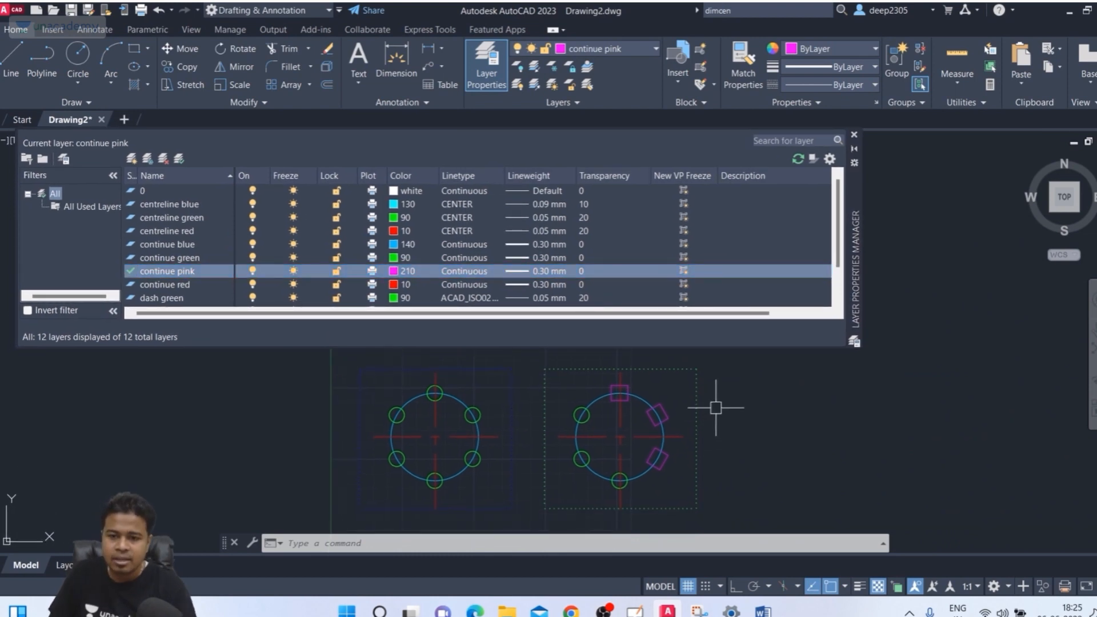
scroll(448, 440, up, 2)
scroll(448, 439, down, 2)
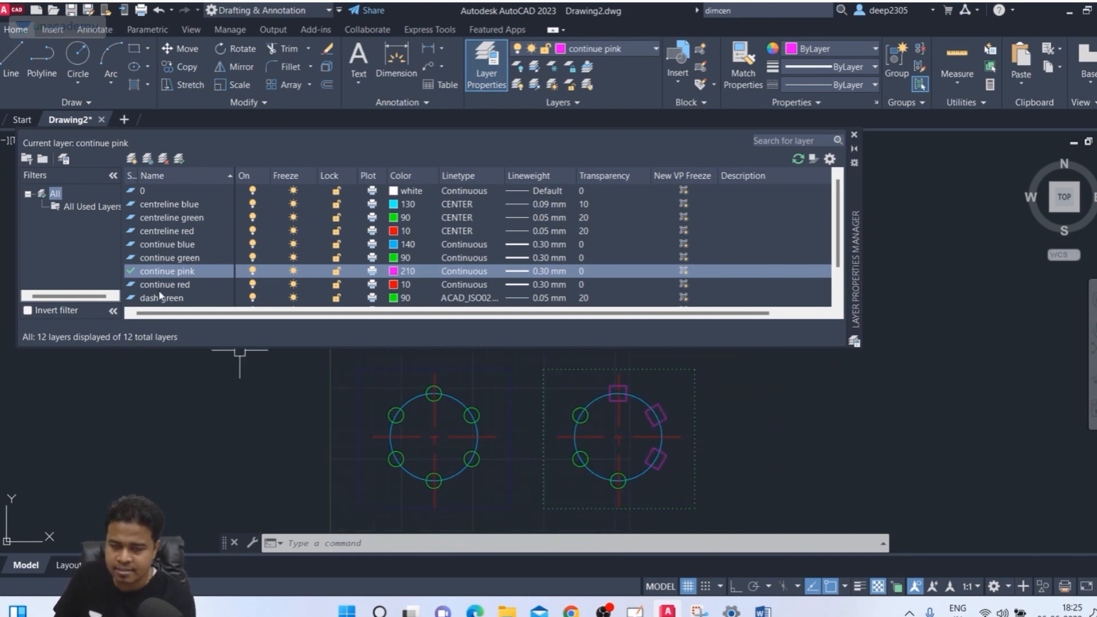
Make layer 0 current and draw an open zigzag of six connected line segments beside the upper-left figure
click(136, 192)
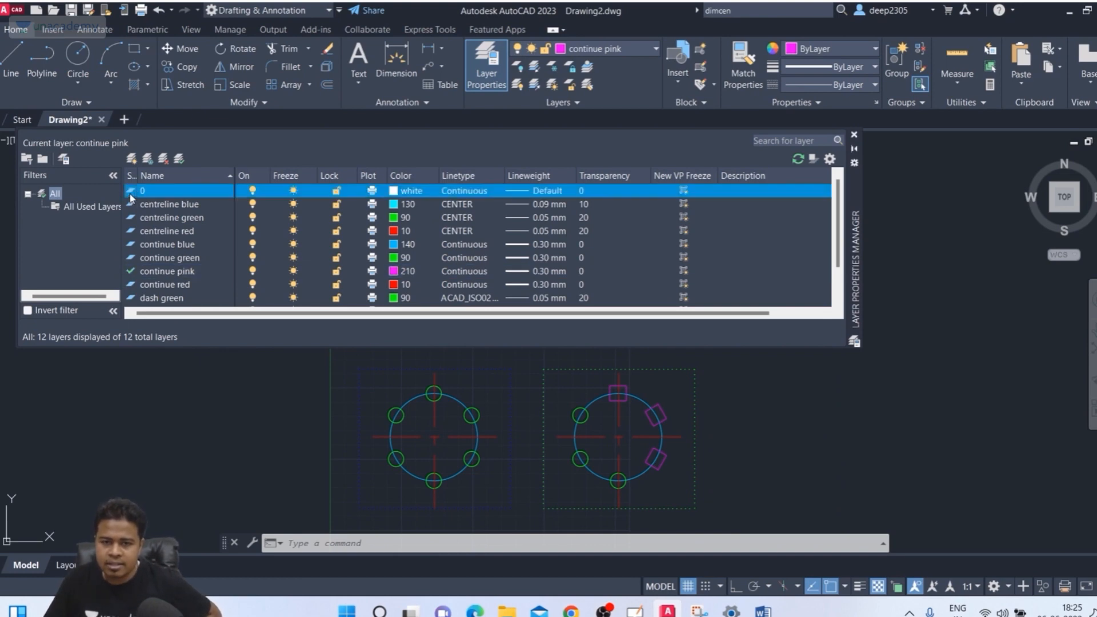
double_click(131, 193)
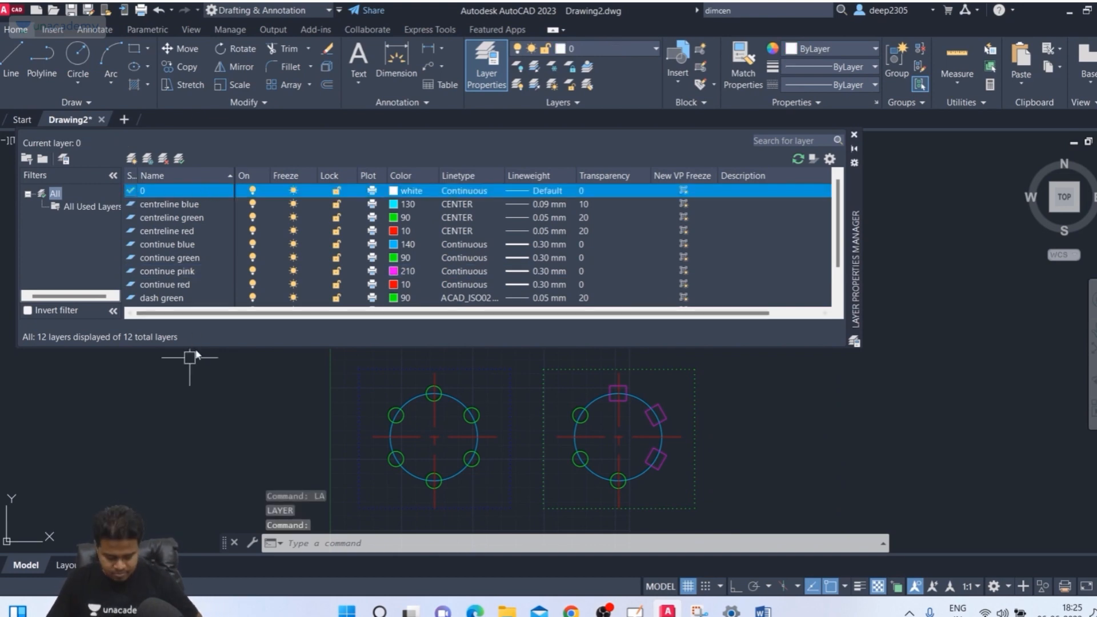
text(l)
key(Return)
click(121, 472)
click(183, 412)
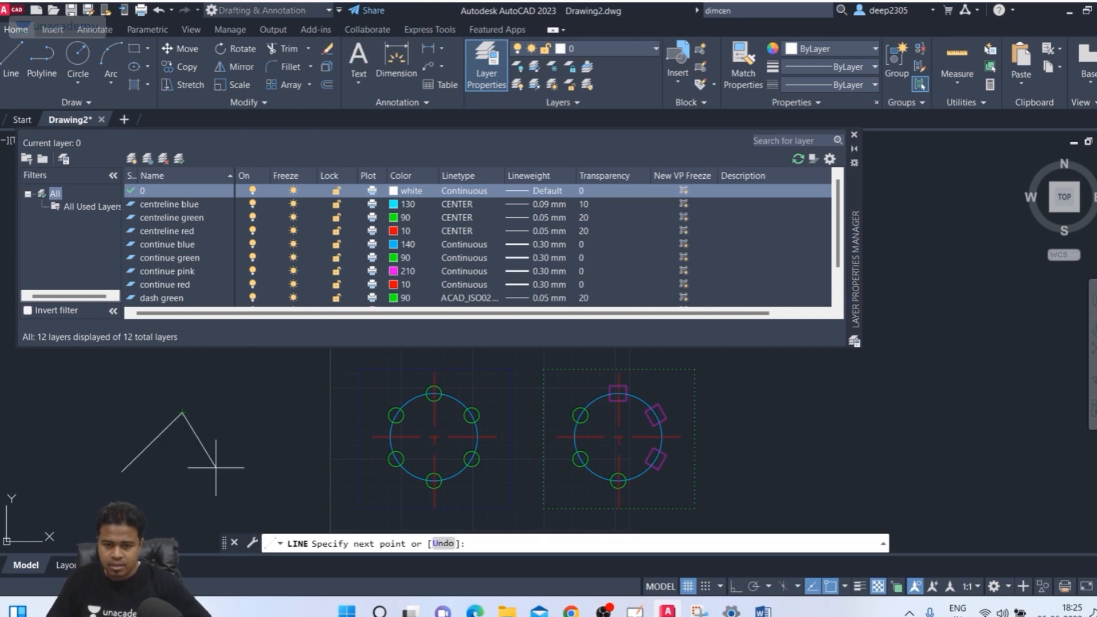
click(216, 470)
click(264, 408)
click(274, 471)
click(220, 512)
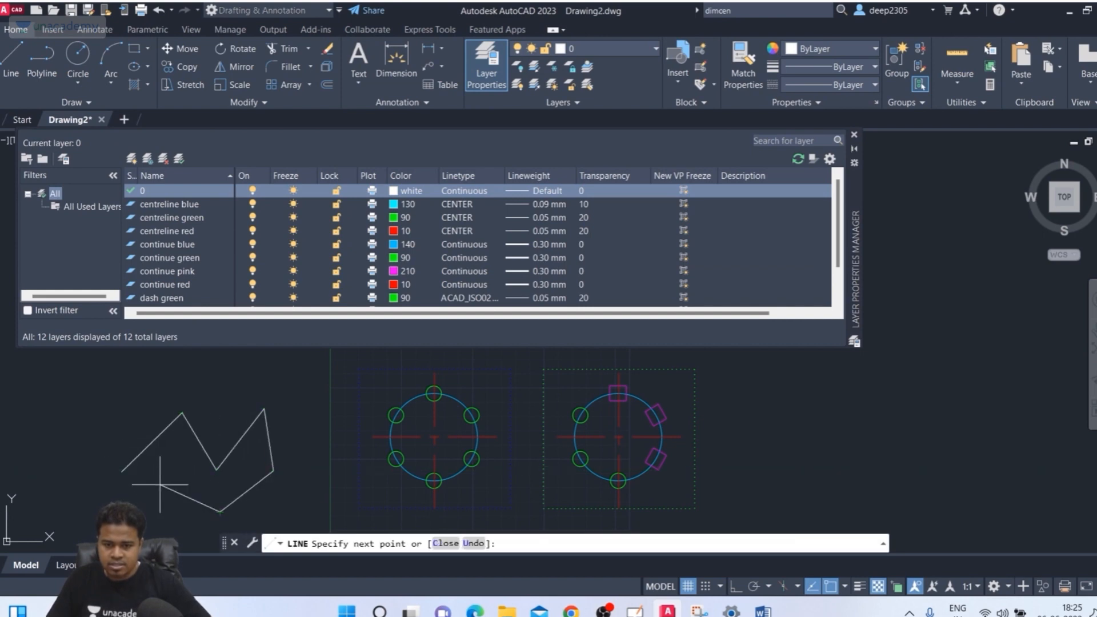
click(160, 485)
key(Return)
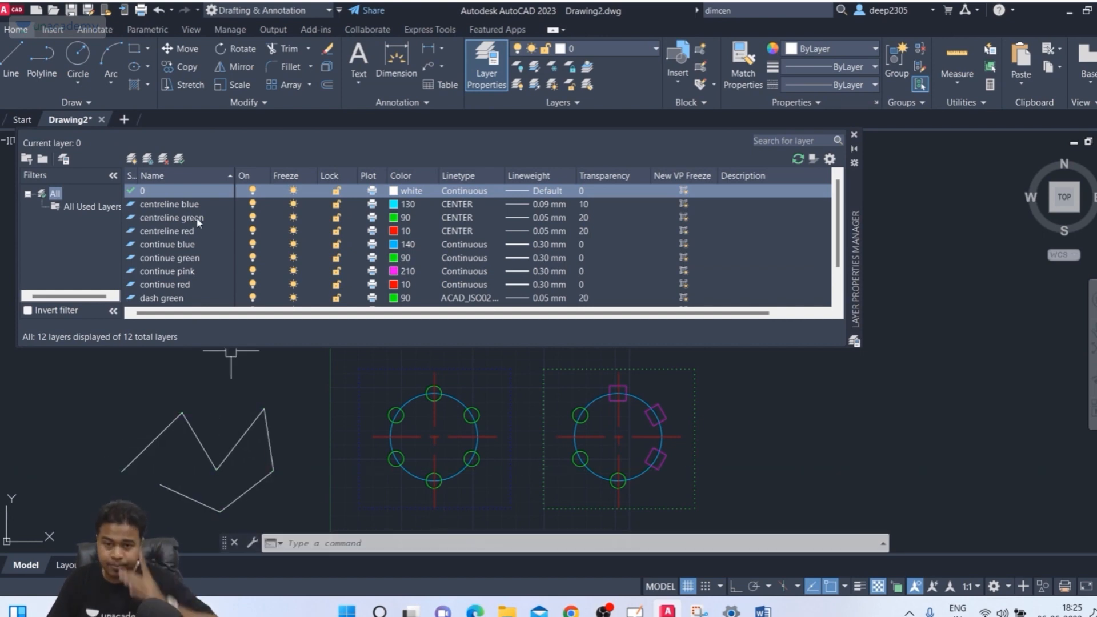
Turn the current layer 0 off and back on, and try the visibility of the centreline blue layer
click(253, 191)
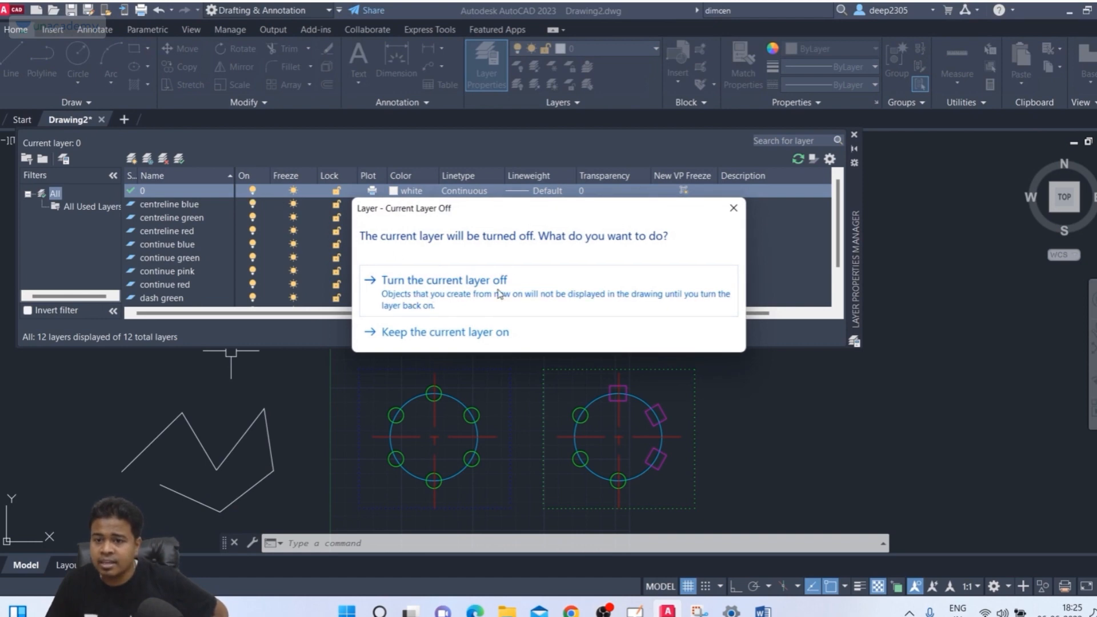
click(734, 208)
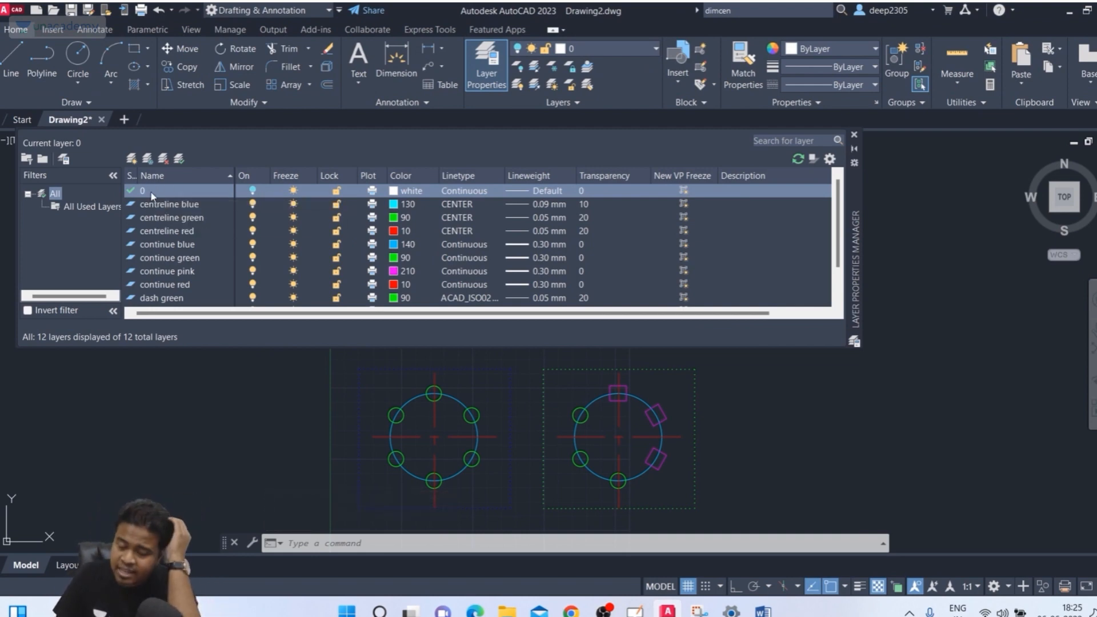
click(253, 191)
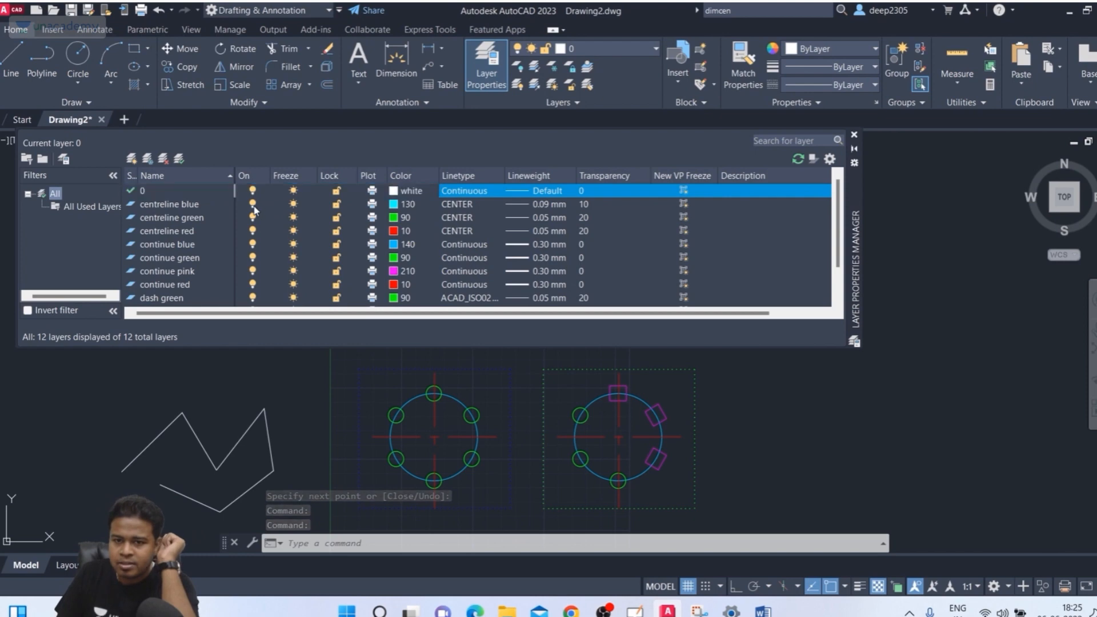
click(253, 204)
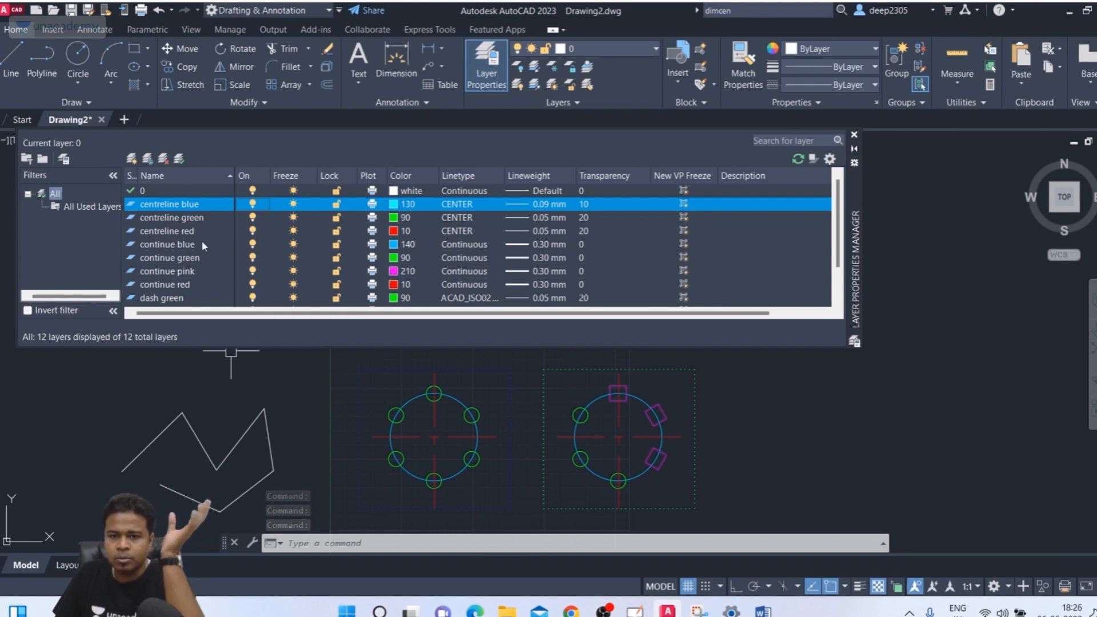
Toggle the continue blue layer off and on repeatedly with all four figures in view, leaving it on
click(253, 245)
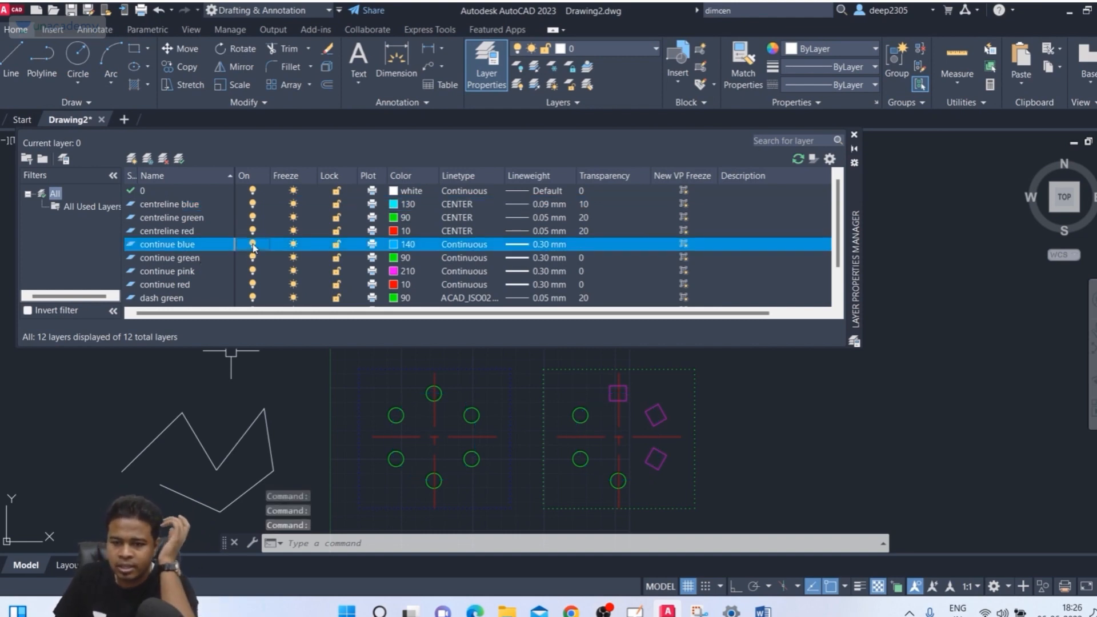
click(253, 245)
click(253, 245)
click(254, 245)
click(253, 245)
click(253, 244)
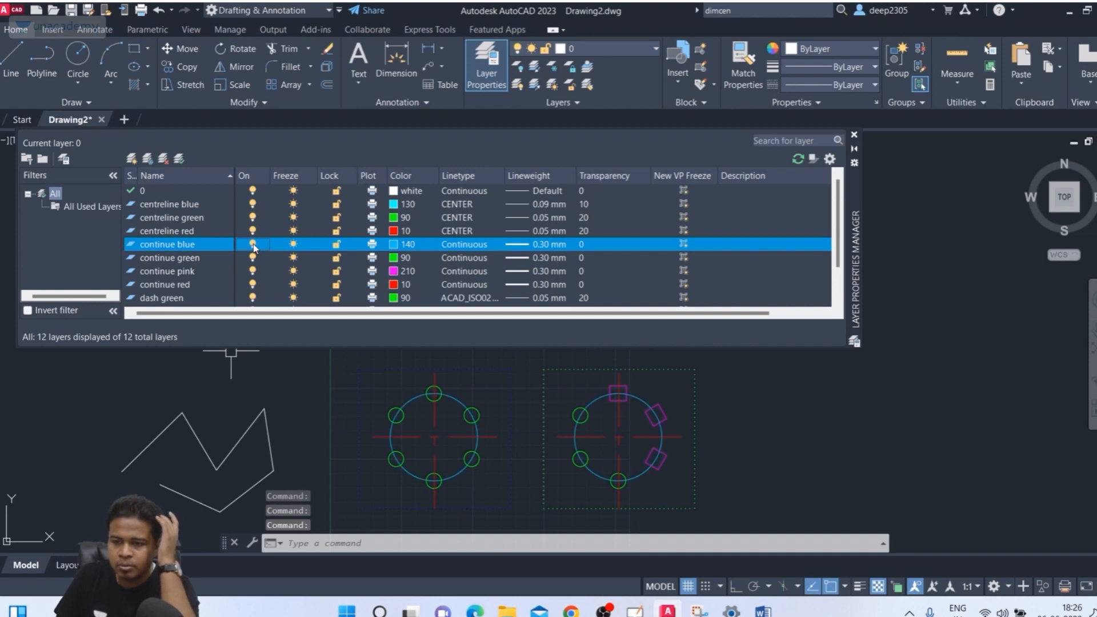
click(253, 245)
scroll(829, 429, down, 2)
mouse_move(828, 428)
middle_down()
mouse_move(966, 399)
mouse_move(1096, 352)
middle_up()
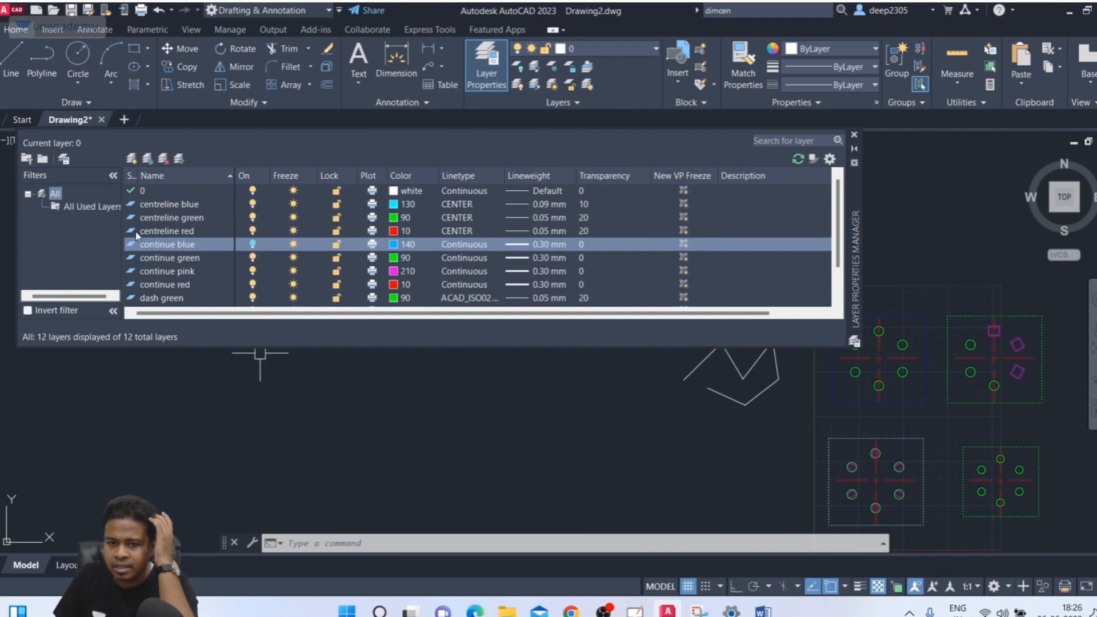
click(255, 246)
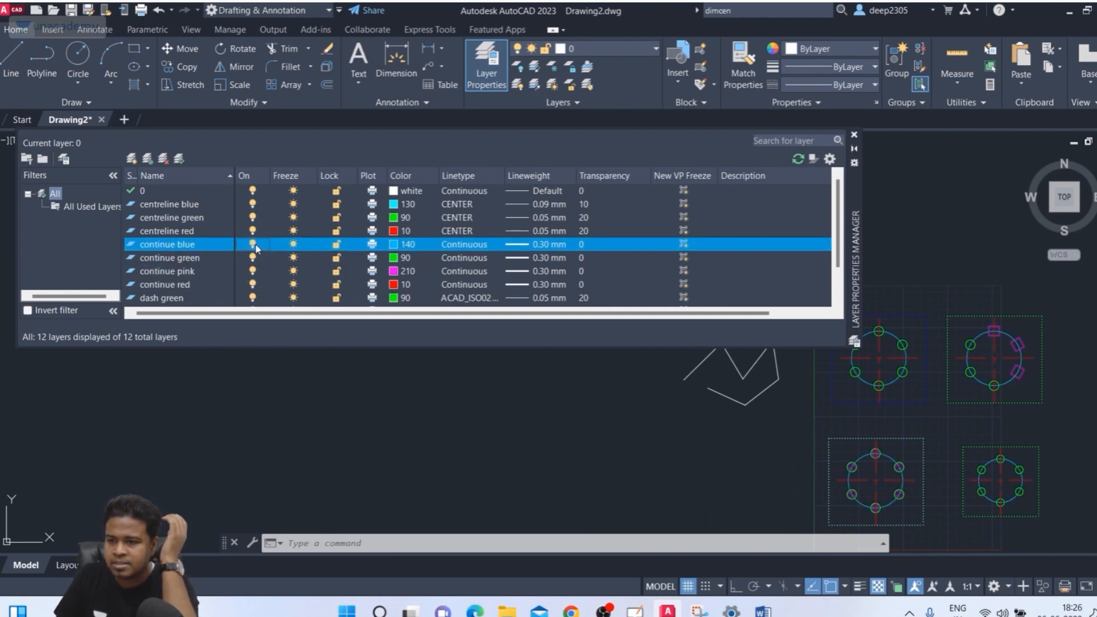
click(251, 246)
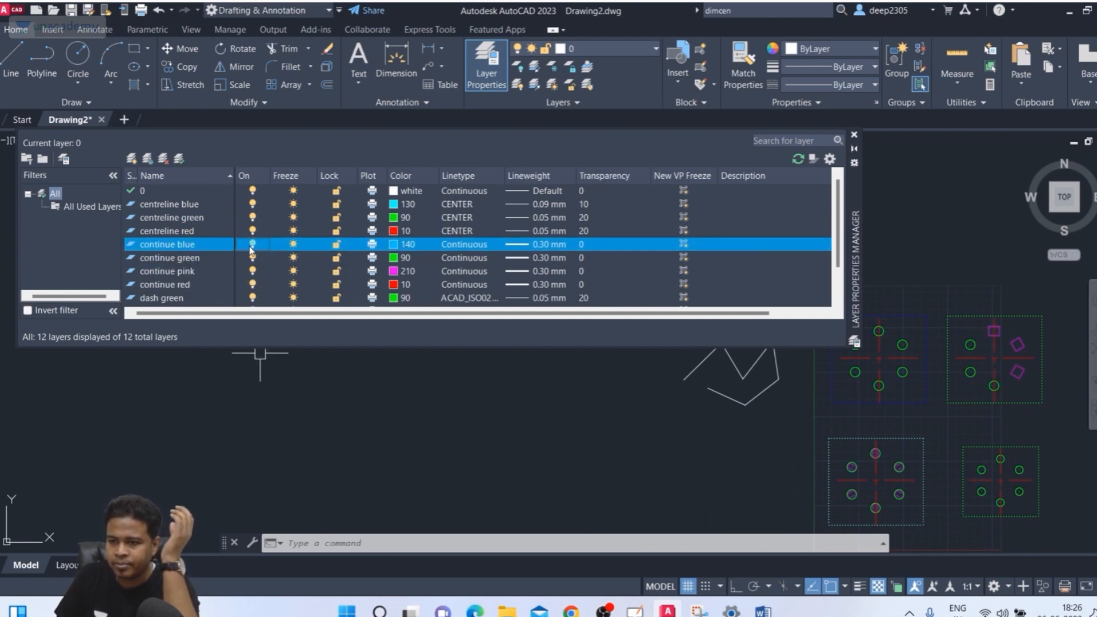
click(251, 247)
click(251, 247)
click(250, 247)
click(250, 247)
click(251, 247)
click(250, 247)
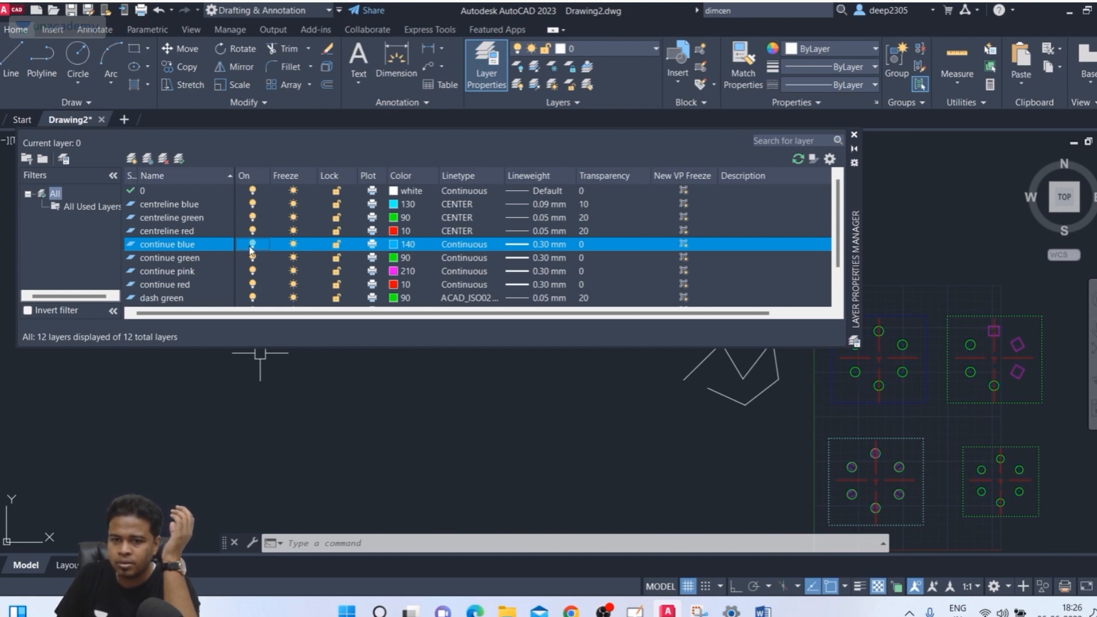
click(250, 247)
Freeze and thaw the continue blue layer several times, leaving it thawed
click(294, 247)
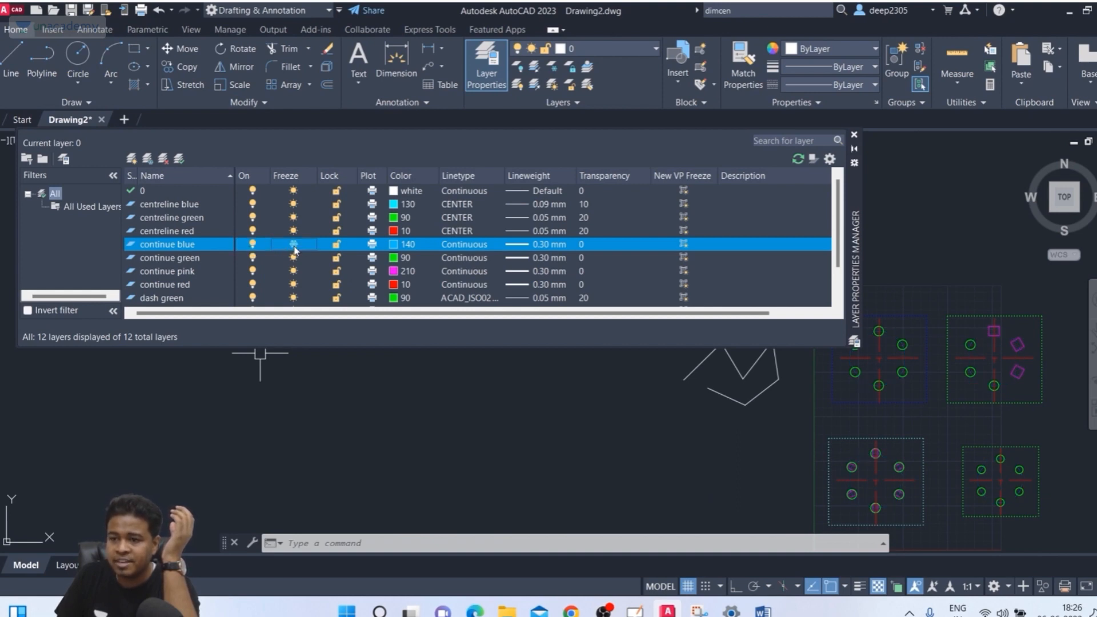
click(294, 247)
click(294, 247)
click(295, 247)
click(294, 247)
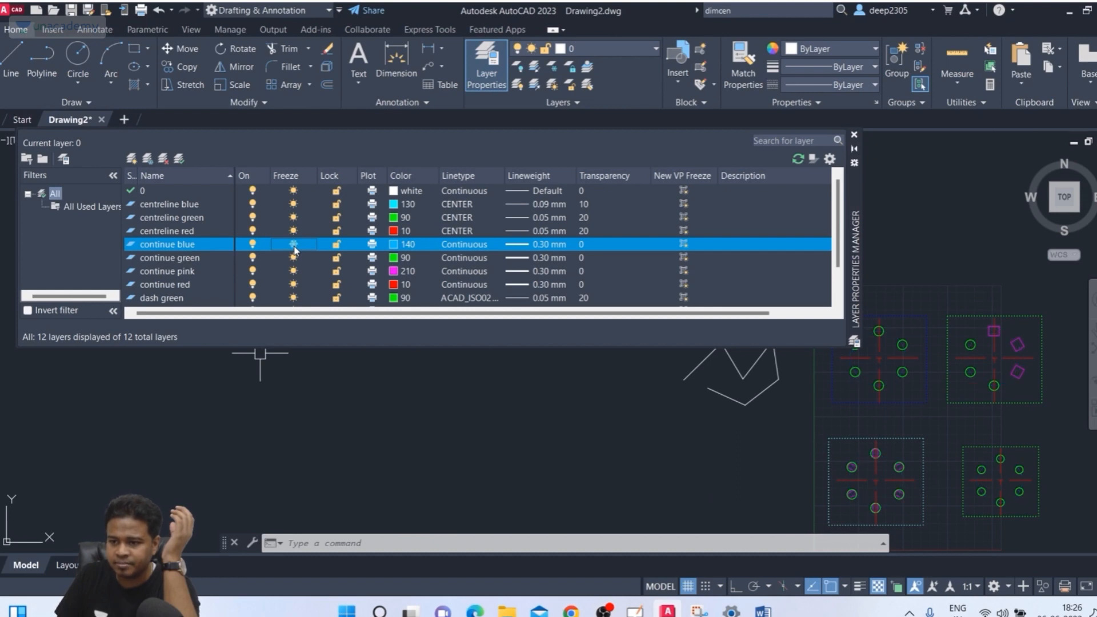
click(295, 247)
click(294, 247)
click(295, 246)
Turn the continue blue layer off and on again to compare with freezing, ending with the layer on
click(256, 248)
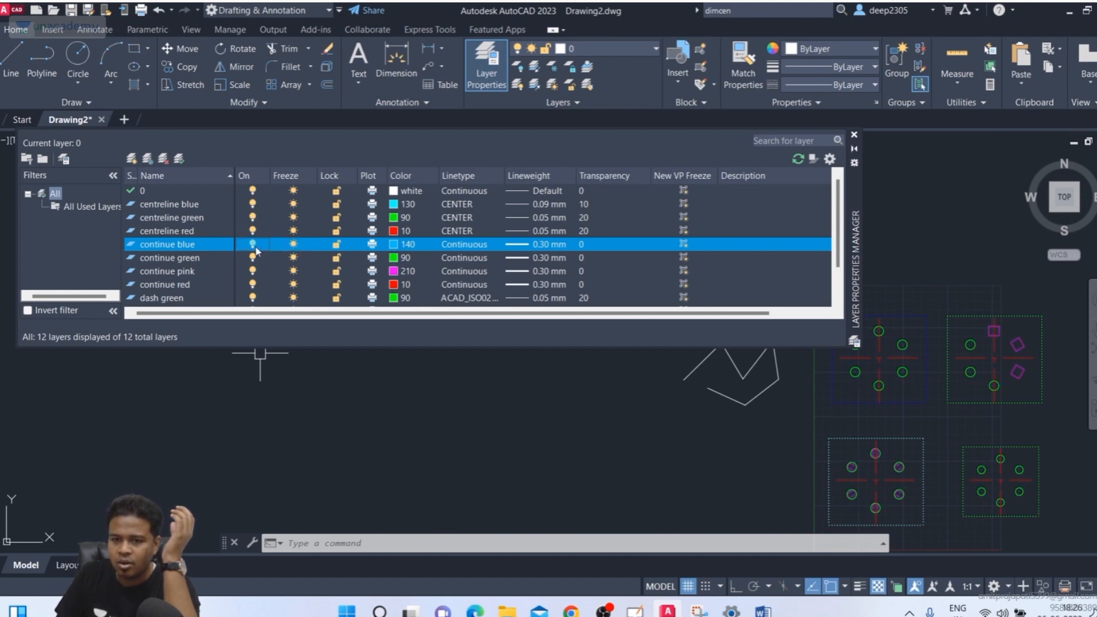
click(254, 246)
click(255, 247)
click(254, 247)
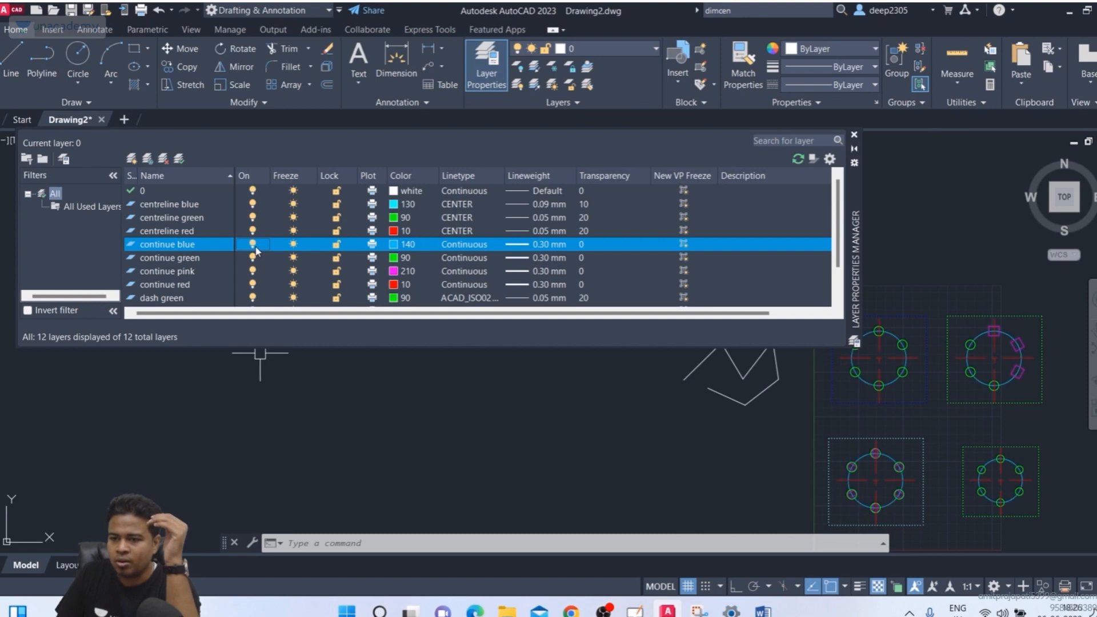
Turn the continue blue layer off and on again, and freeze and thaw it repeatedly
click(254, 246)
click(255, 247)
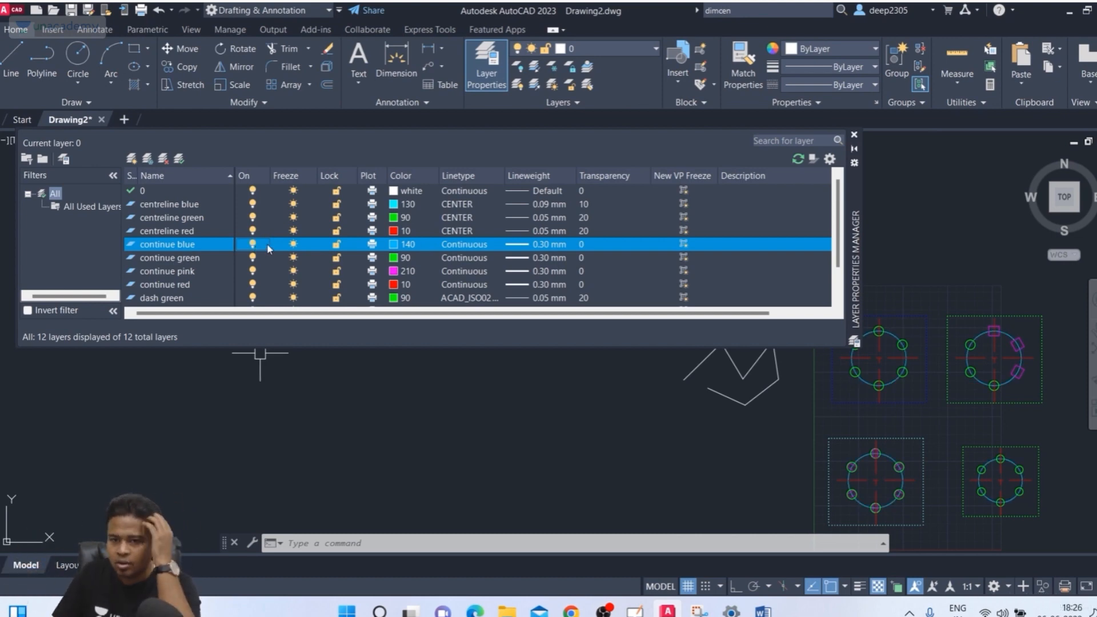
click(293, 245)
click(293, 246)
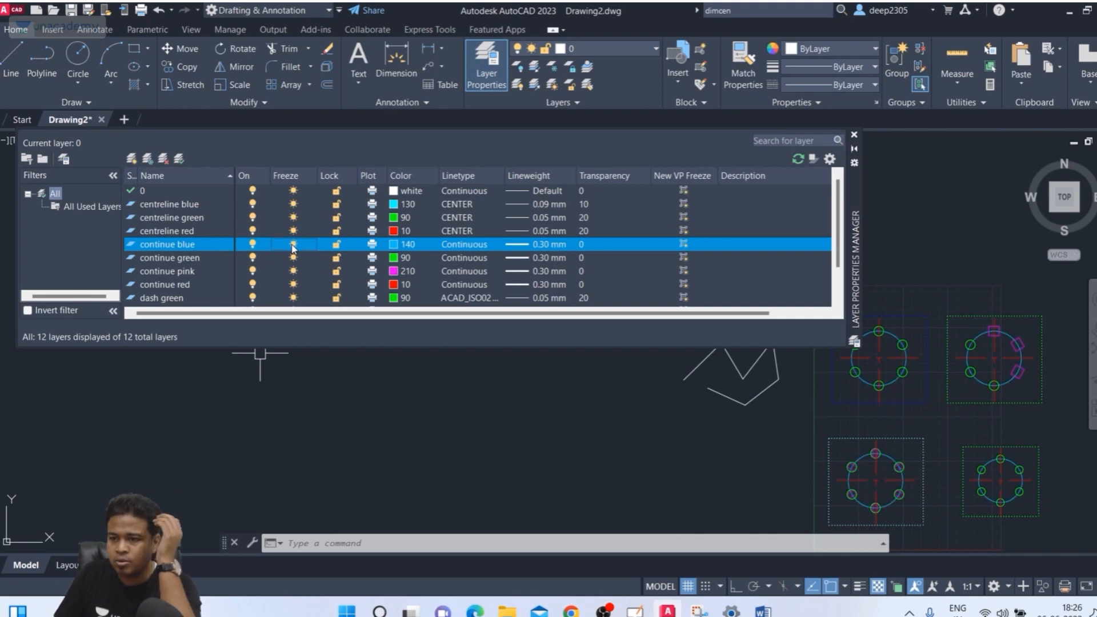
click(292, 246)
click(292, 246)
click(293, 246)
click(293, 246)
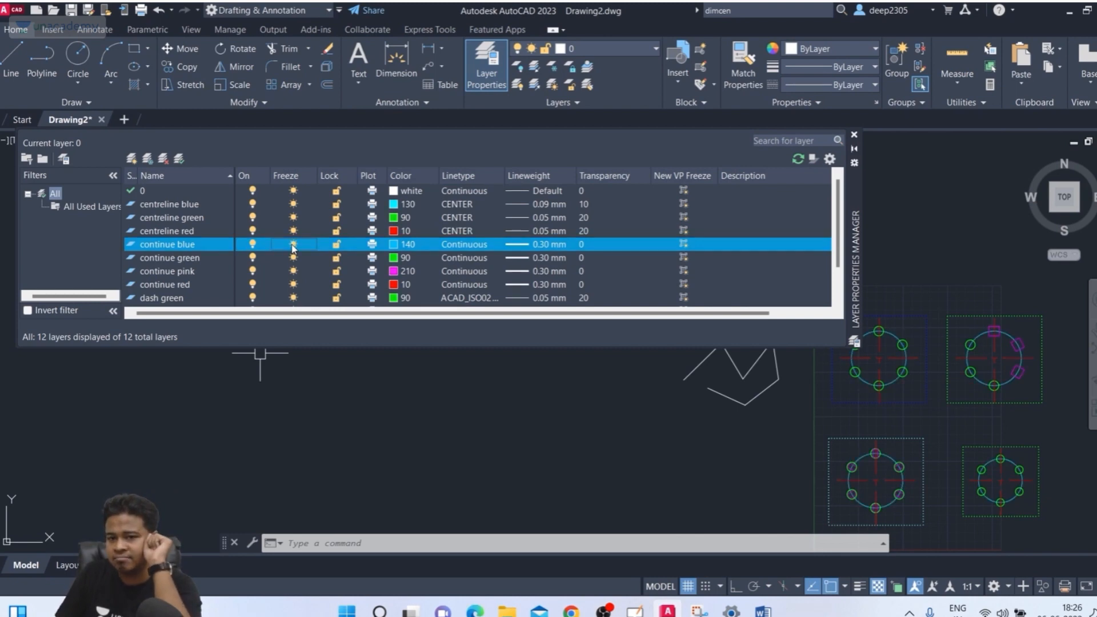
click(293, 246)
click(292, 246)
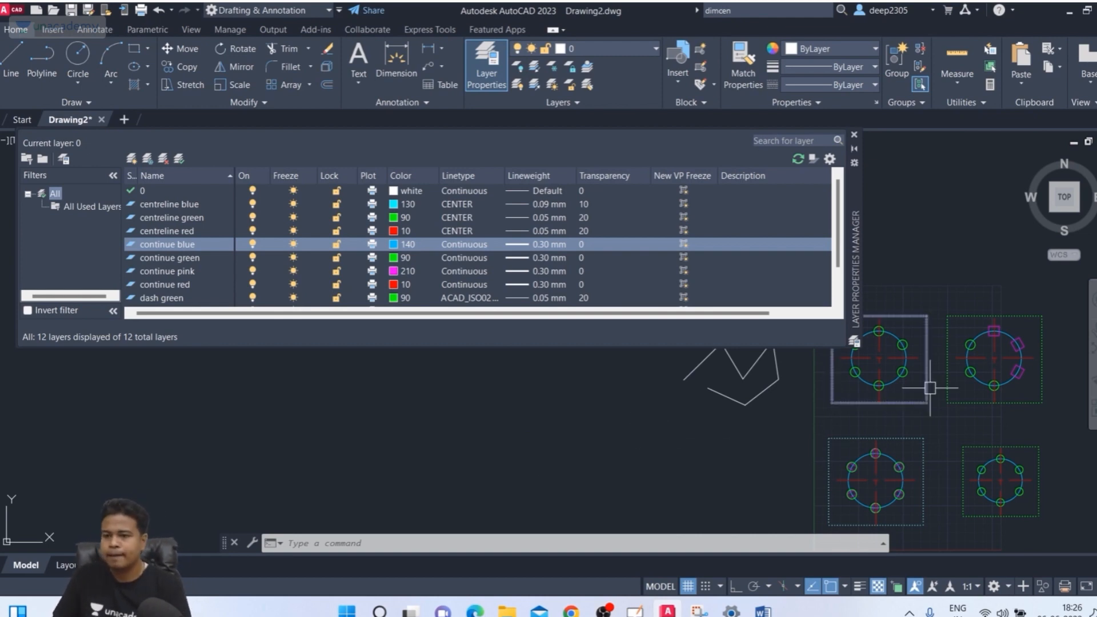
scroll(930, 388, up, 3)
scroll(930, 389, down, 3)
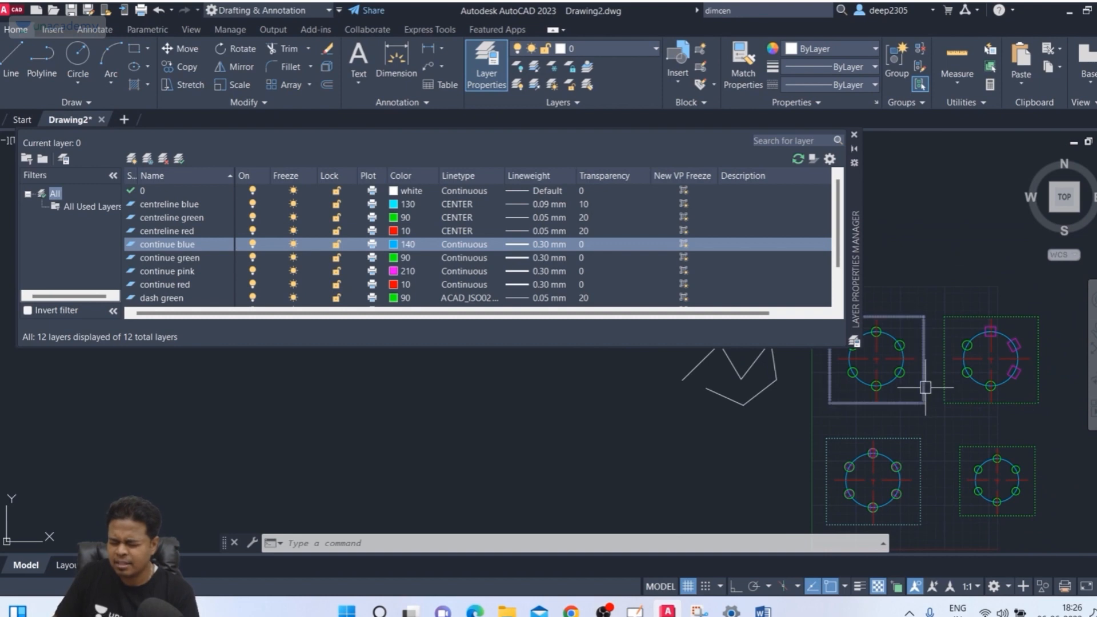
mouse_move(926, 388)
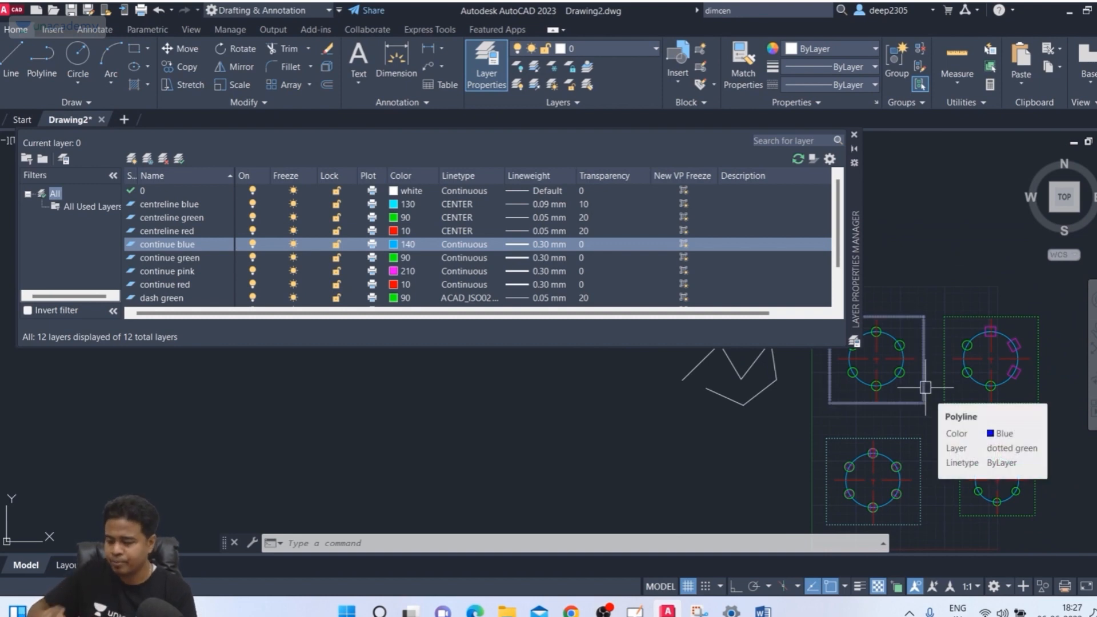
scroll(948, 408, up, 2)
scroll(948, 412, down, 2)
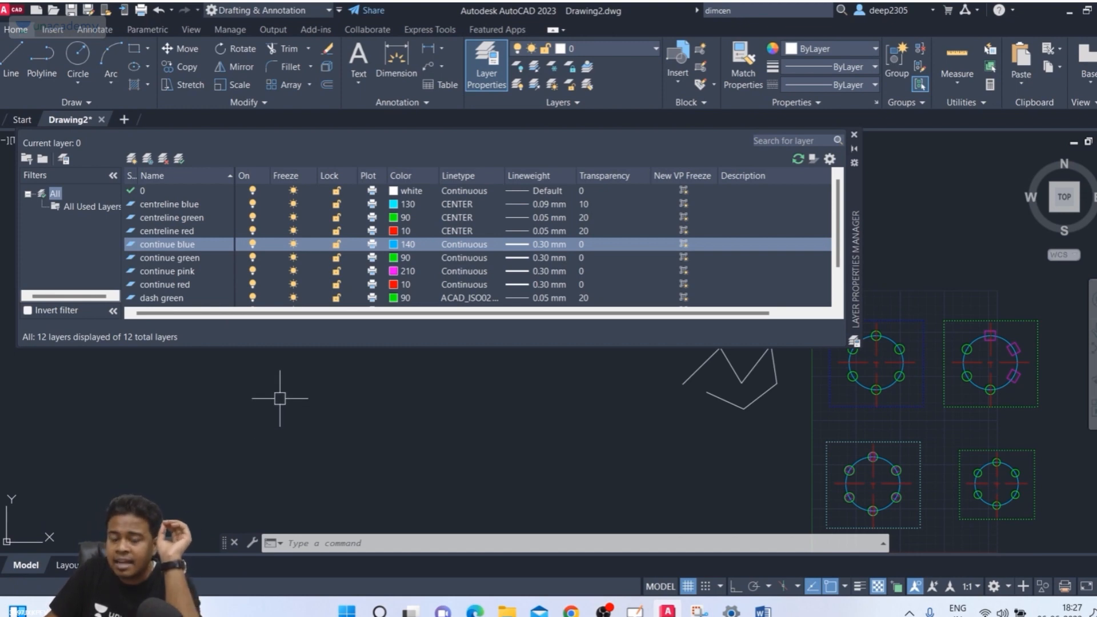
Freeze the continue blue layer, inspect the circle drawings without it, and thaw the layer again
click(293, 245)
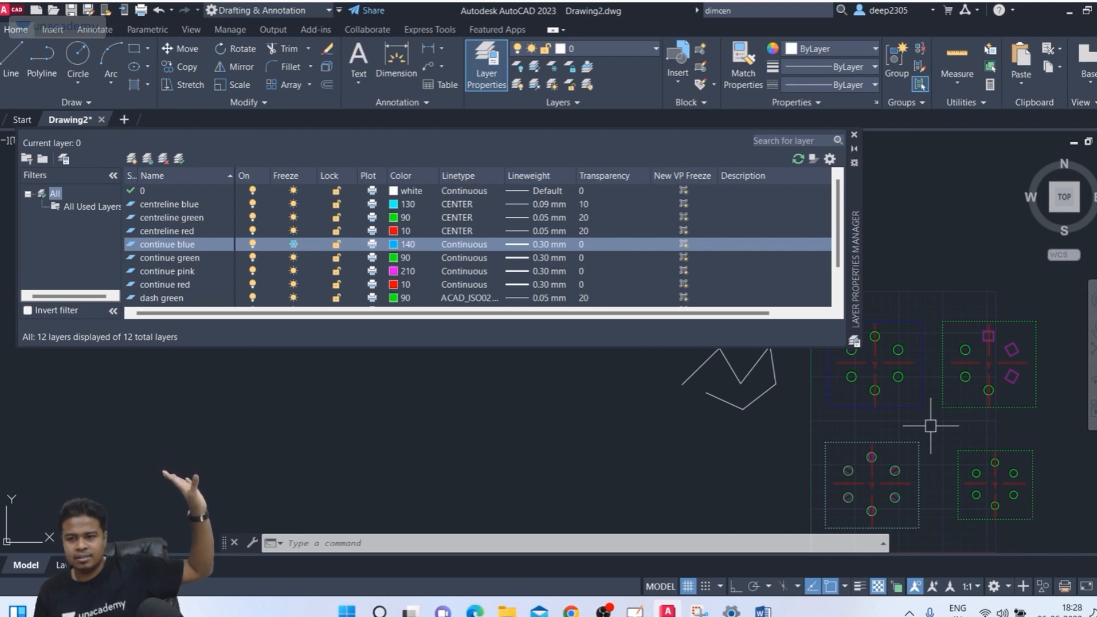
scroll(948, 441, up, 2)
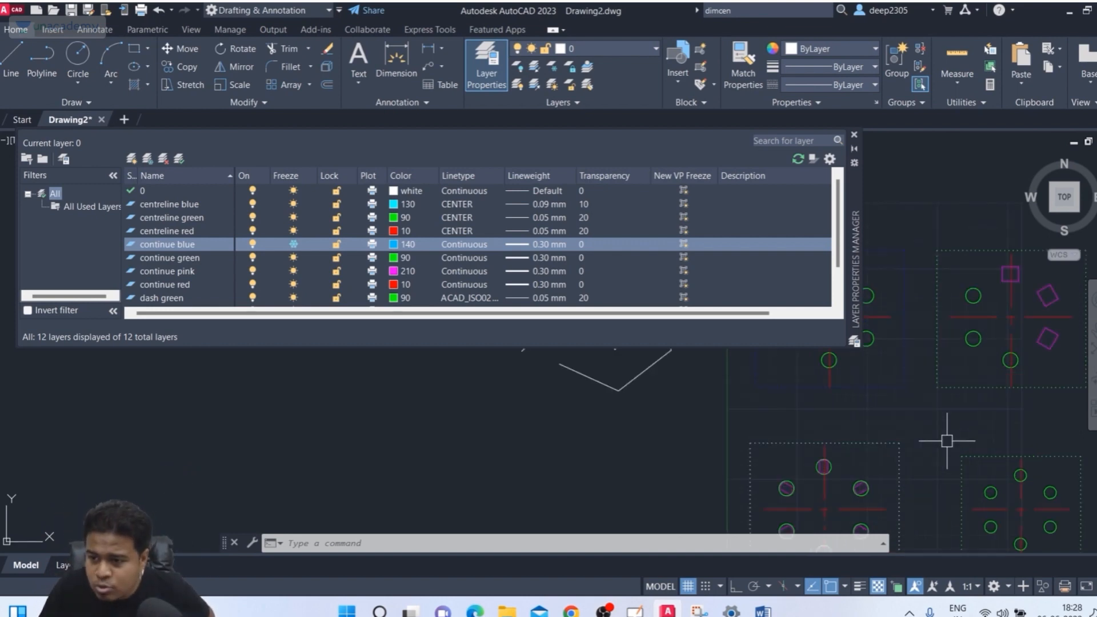
scroll(948, 441, down, 2)
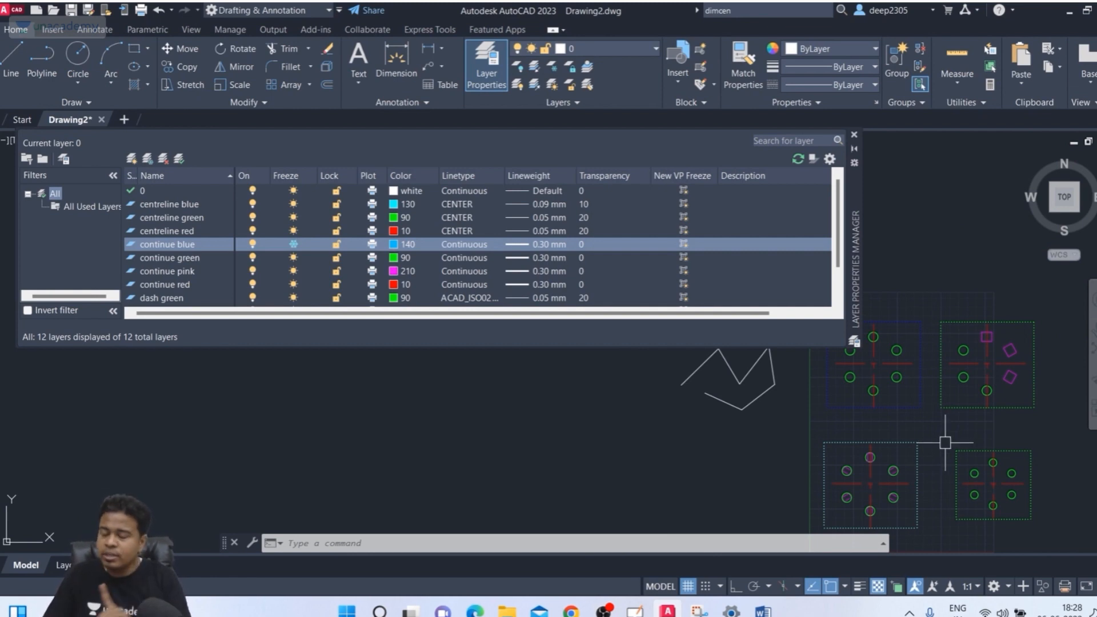
scroll(945, 442, up, 1)
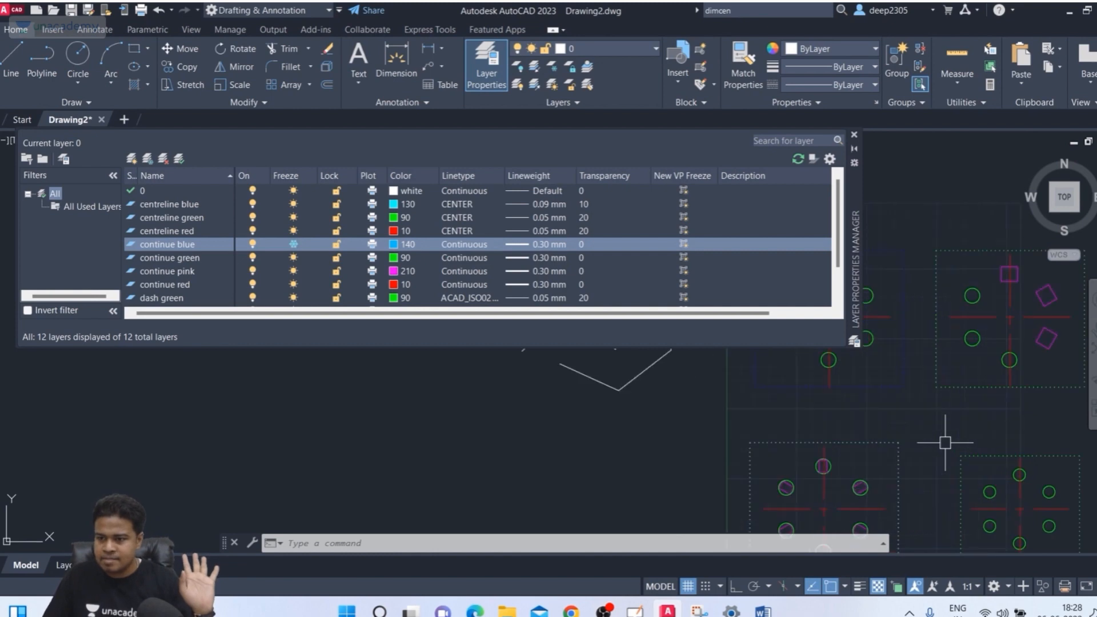
scroll(946, 442, down, 2)
scroll(946, 443, up, 1)
scroll(946, 443, up, 1)
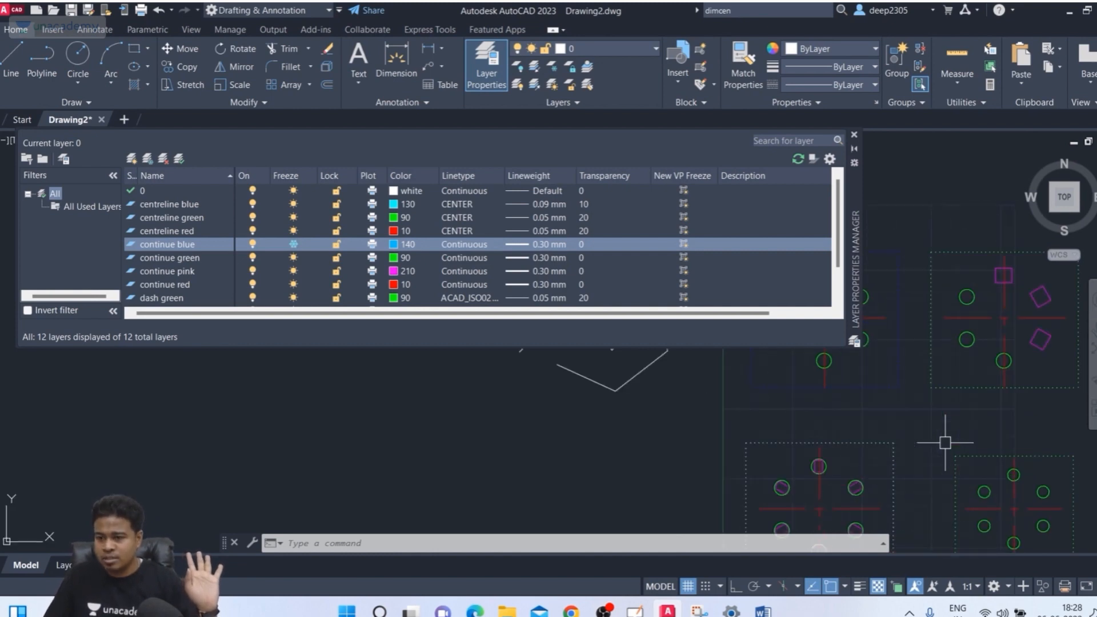
scroll(945, 442, down, 3)
scroll(946, 442, up, 2)
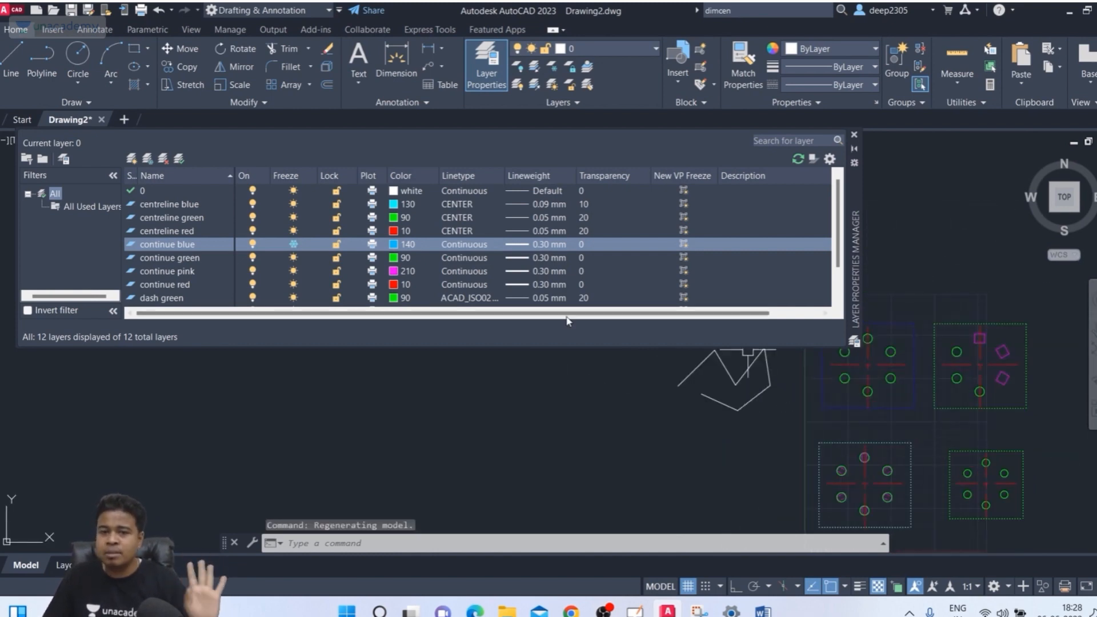
click(295, 245)
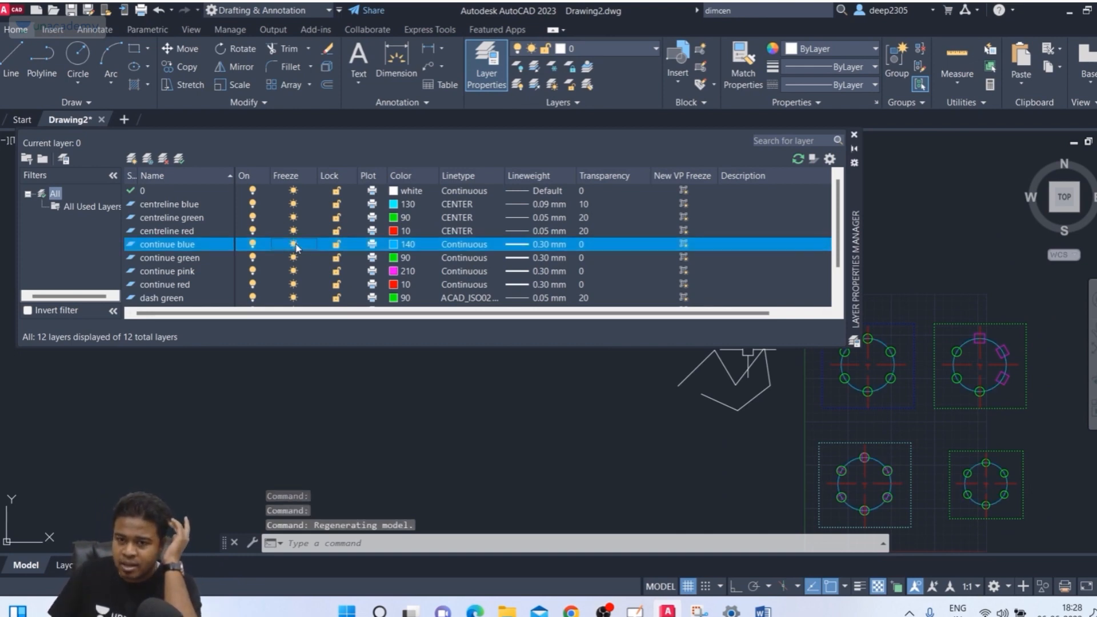
Compare switching the continue blue layer off and on with freezing and thawing it
click(253, 246)
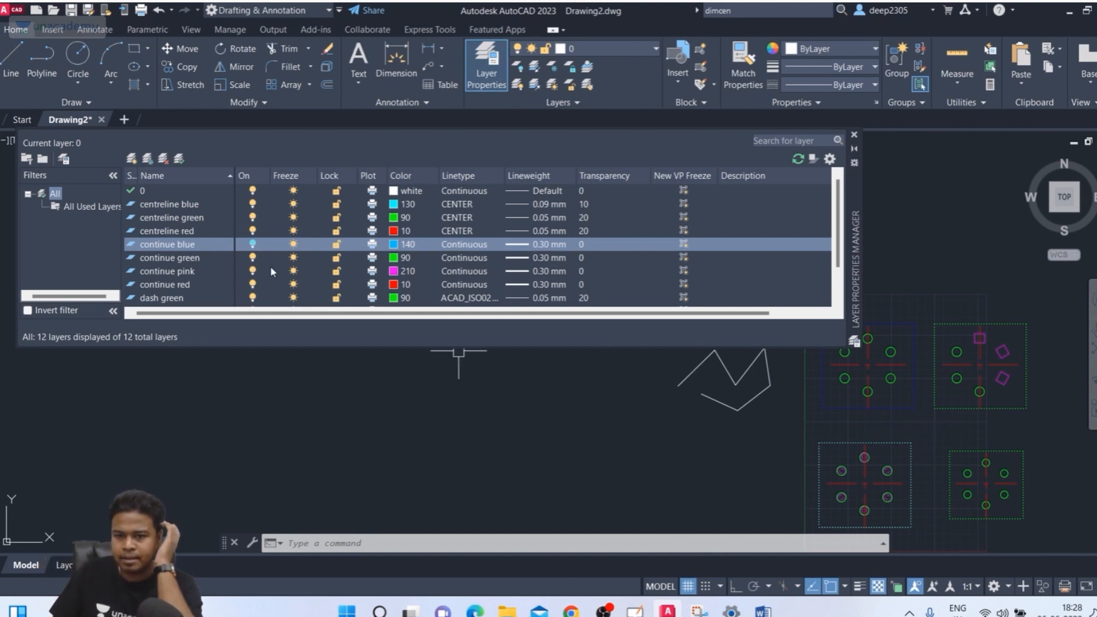
click(252, 244)
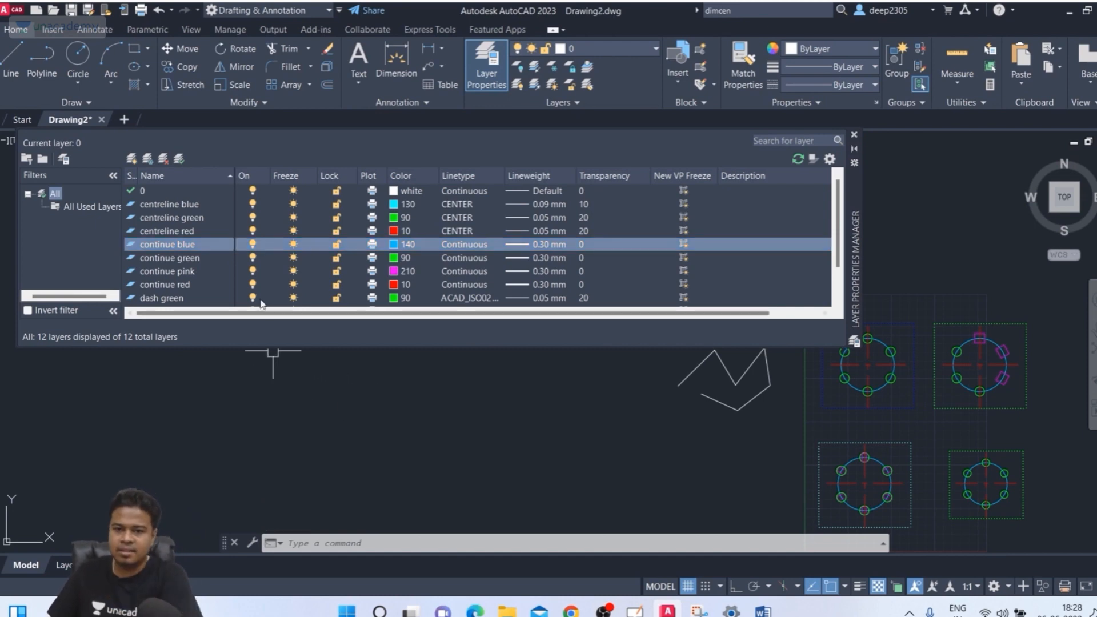
click(295, 244)
click(296, 244)
click(297, 244)
click(296, 244)
click(295, 244)
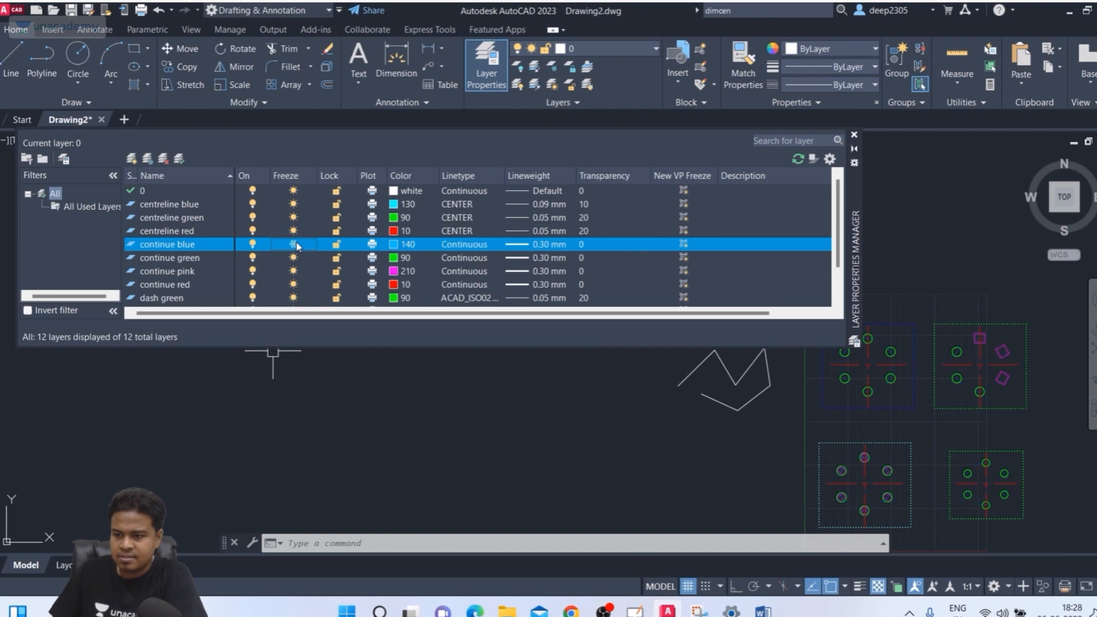
click(295, 244)
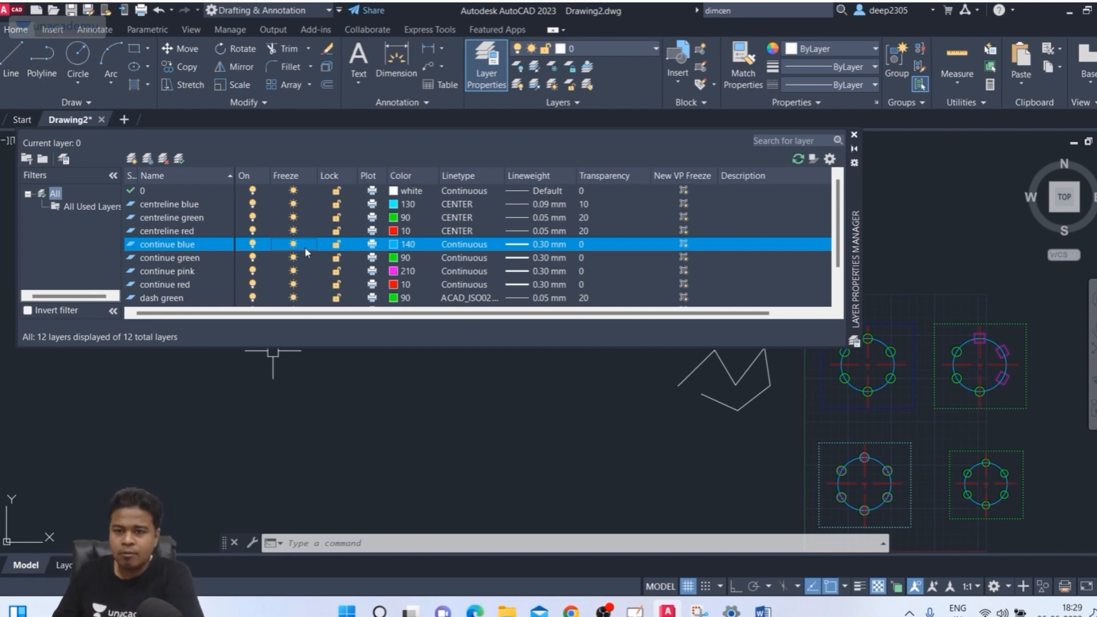
Lock the continue blue layer and try to erase the large blue circle drawn on it
click(337, 245)
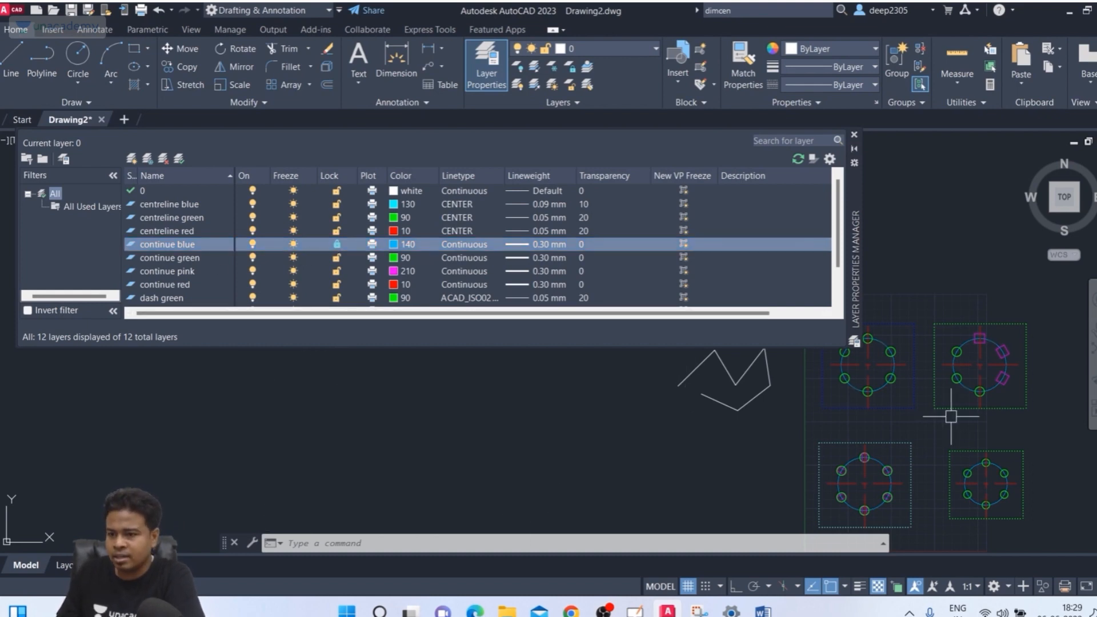
scroll(929, 398, up, 4)
middle_drag(929, 398, 895, 487)
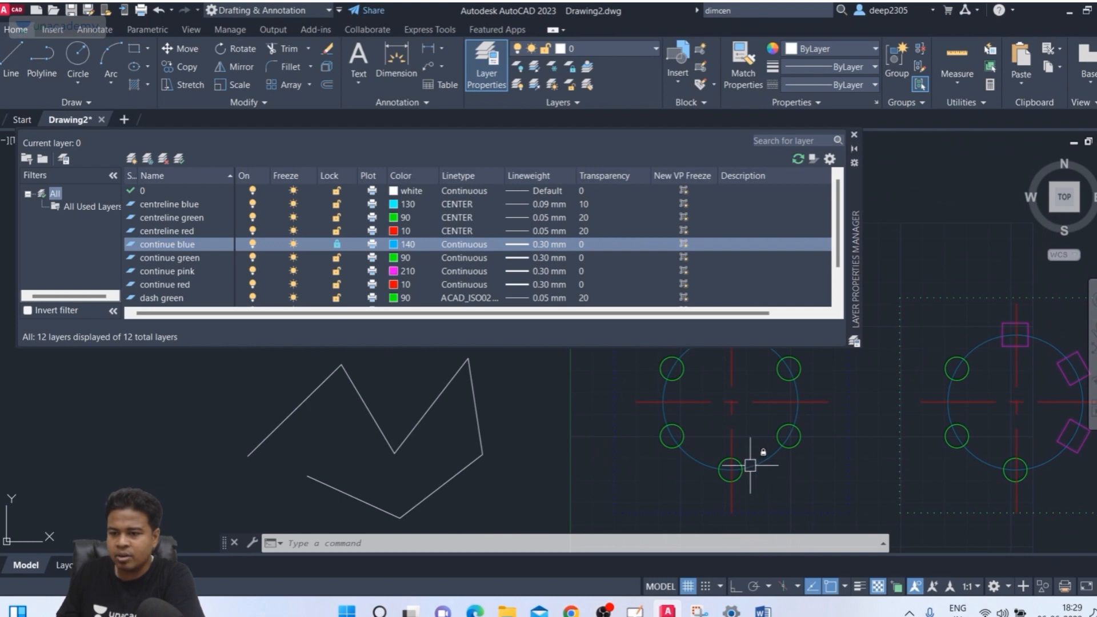
middle_drag(789, 473, 786, 497)
key(Escape)
text(e)
key(Return)
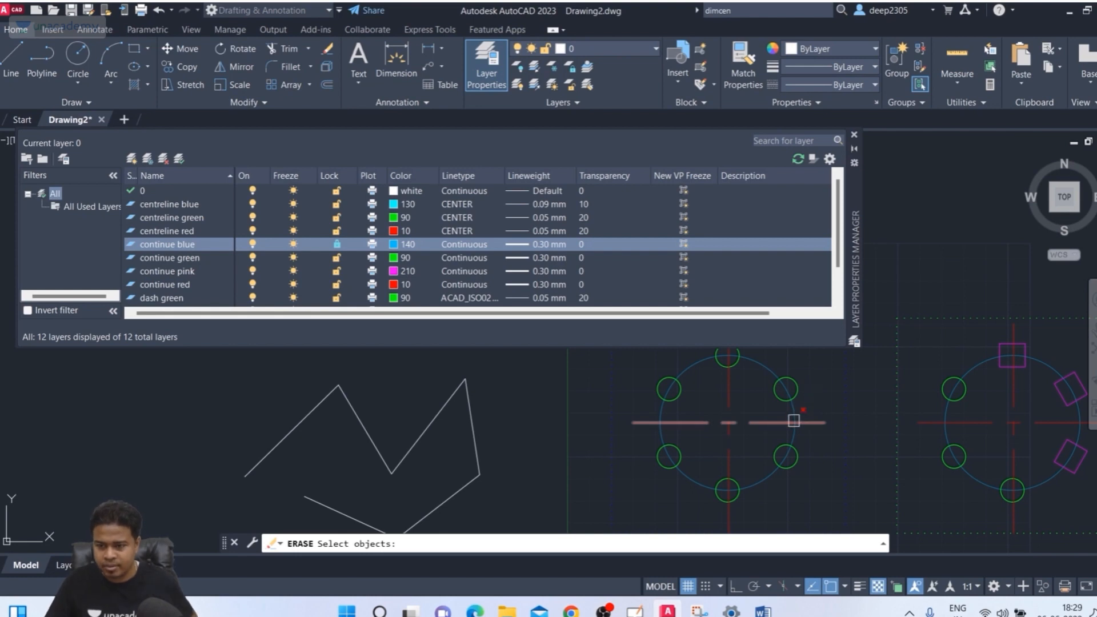
key(Escape)
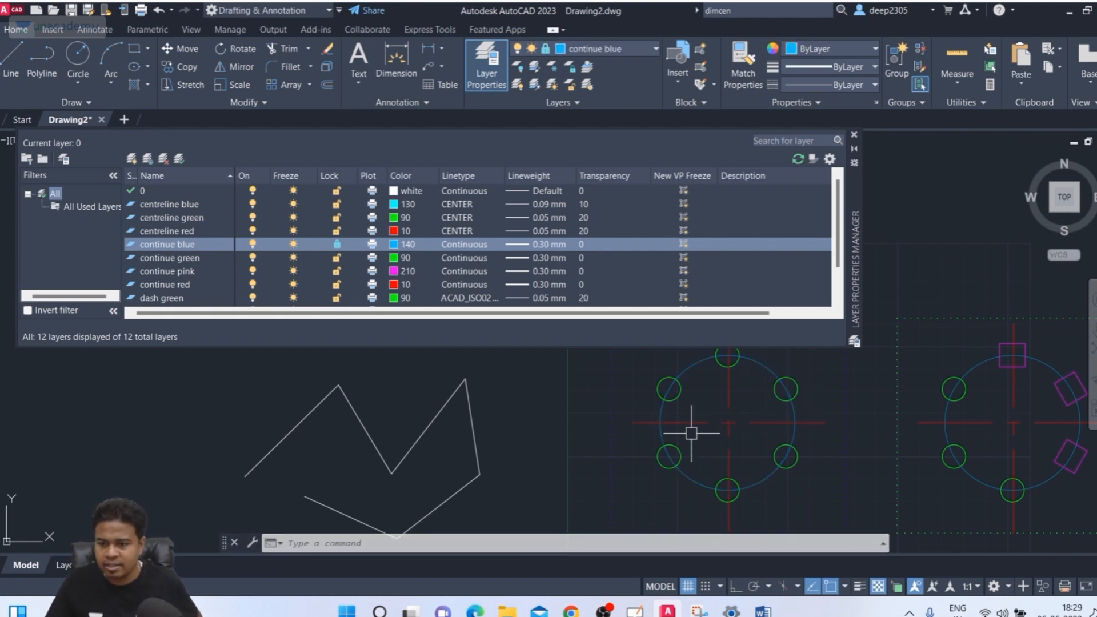
click(693, 368)
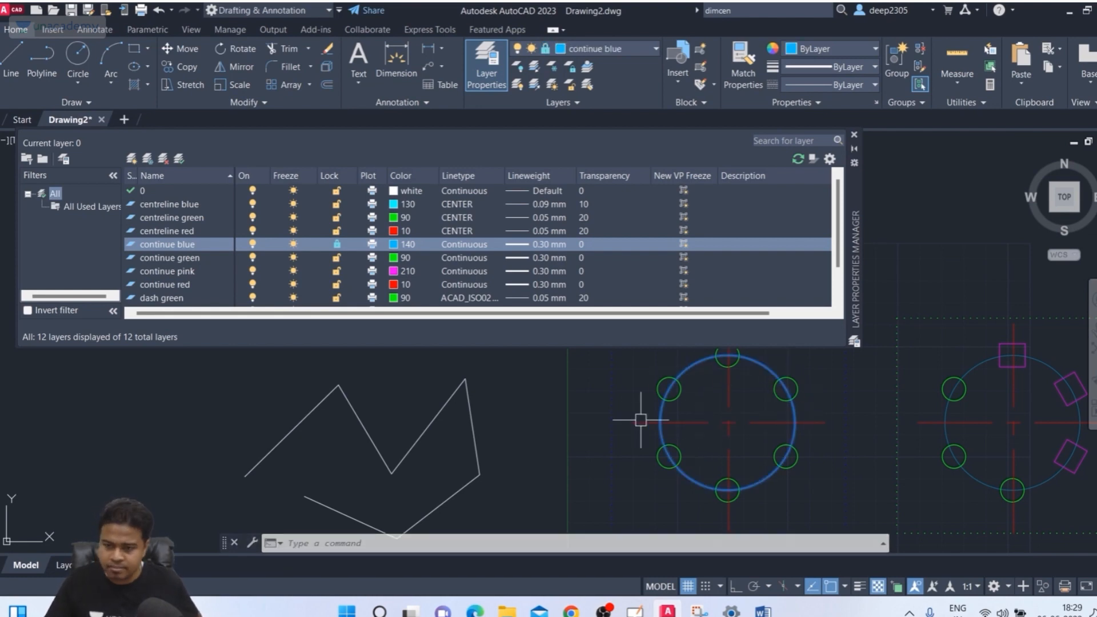
mouse_move(769, 370)
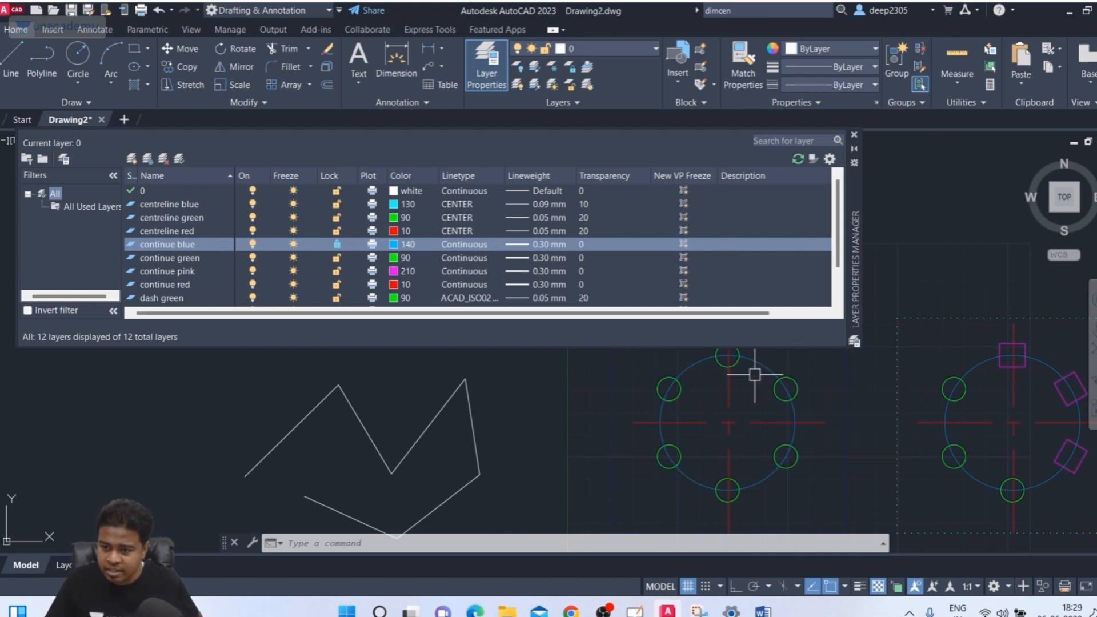
key(Escape)
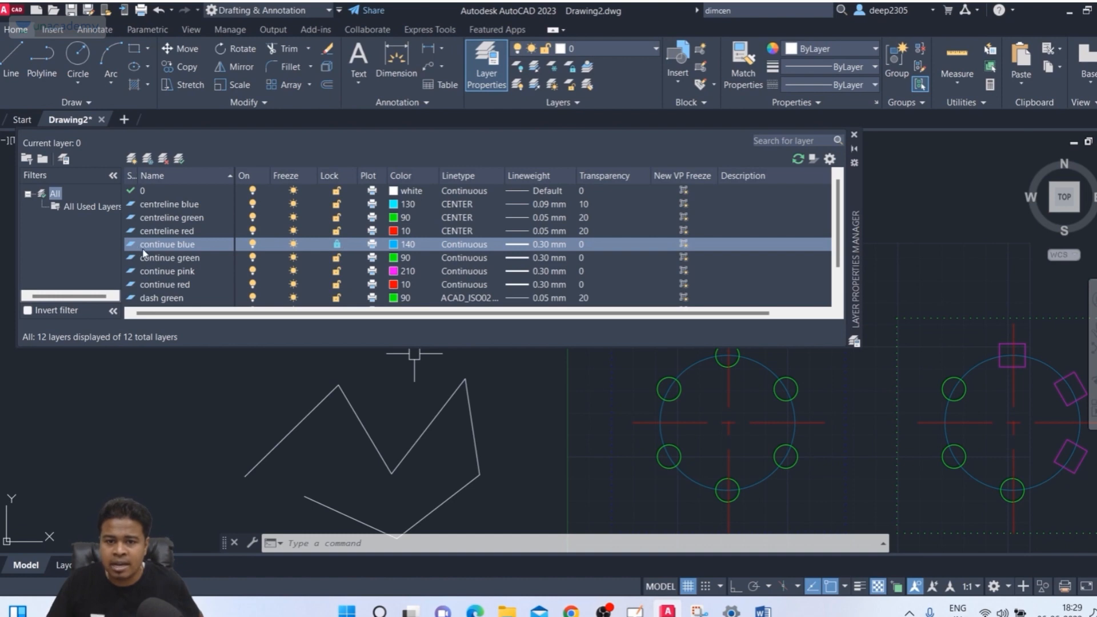
Lock the continue green layer and try to edit the polar array of small green circles on it
click(336, 259)
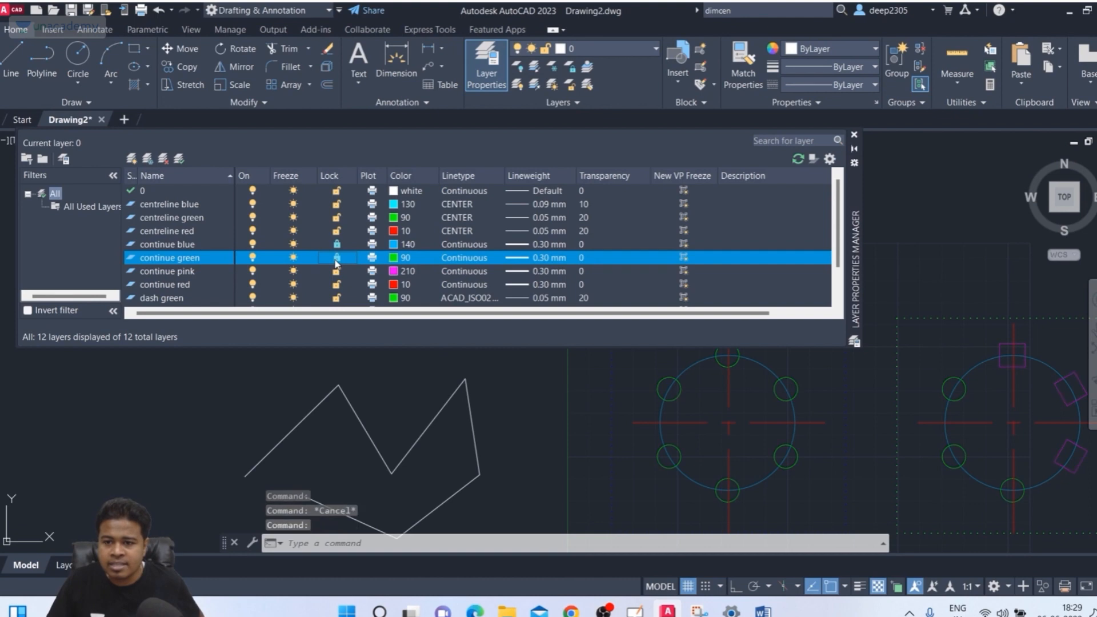
click(663, 377)
scroll(655, 430, down, 2)
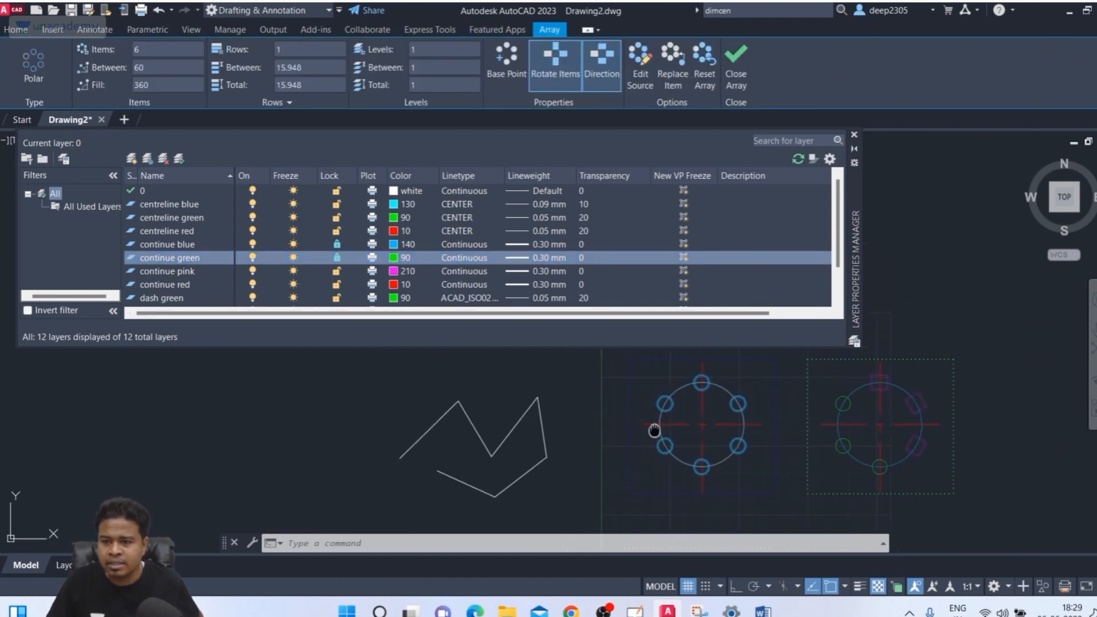
middle_drag(655, 430, 658, 428)
click(736, 80)
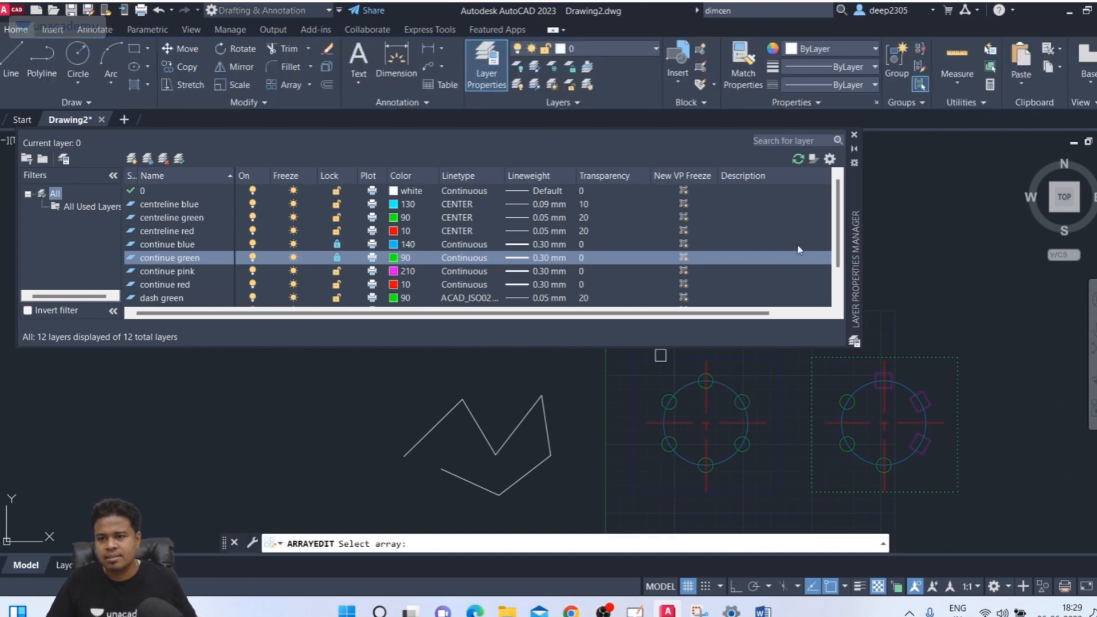
scroll(728, 412, down, 4)
scroll(728, 411, up, 5)
middle_drag(728, 411, 717, 456)
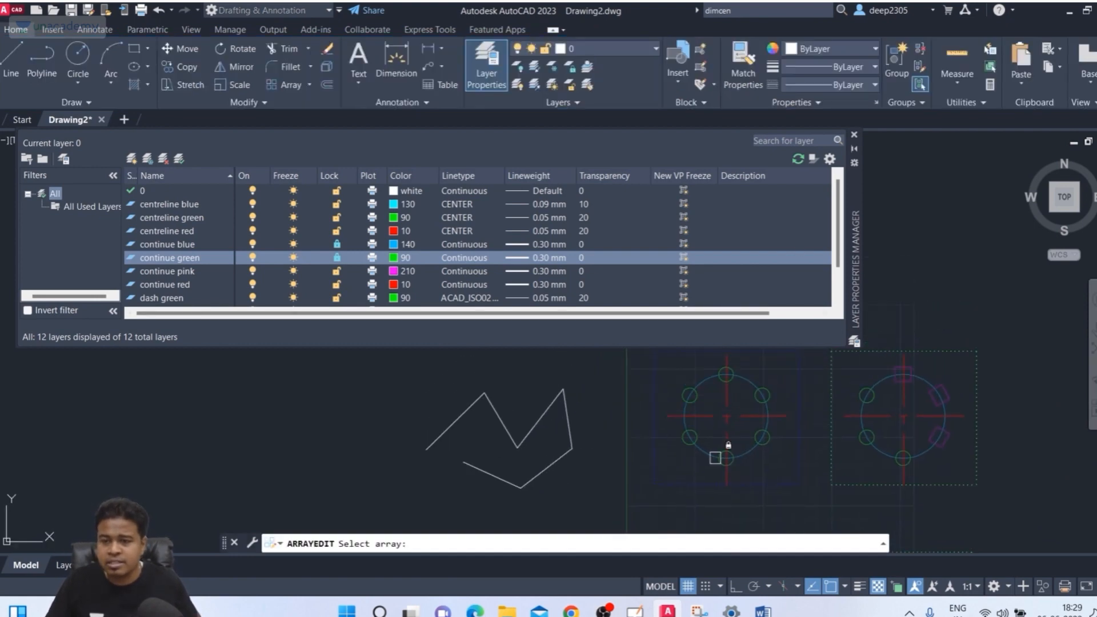
Unlock the continue green and continue blue layers
click(337, 257)
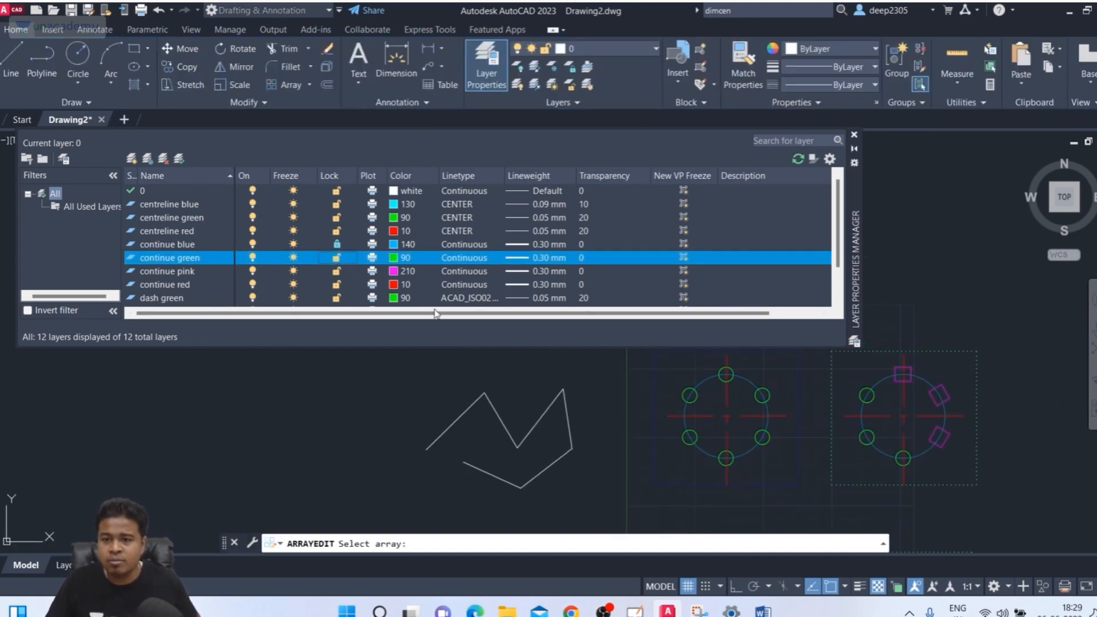
scroll(714, 372, down, 3)
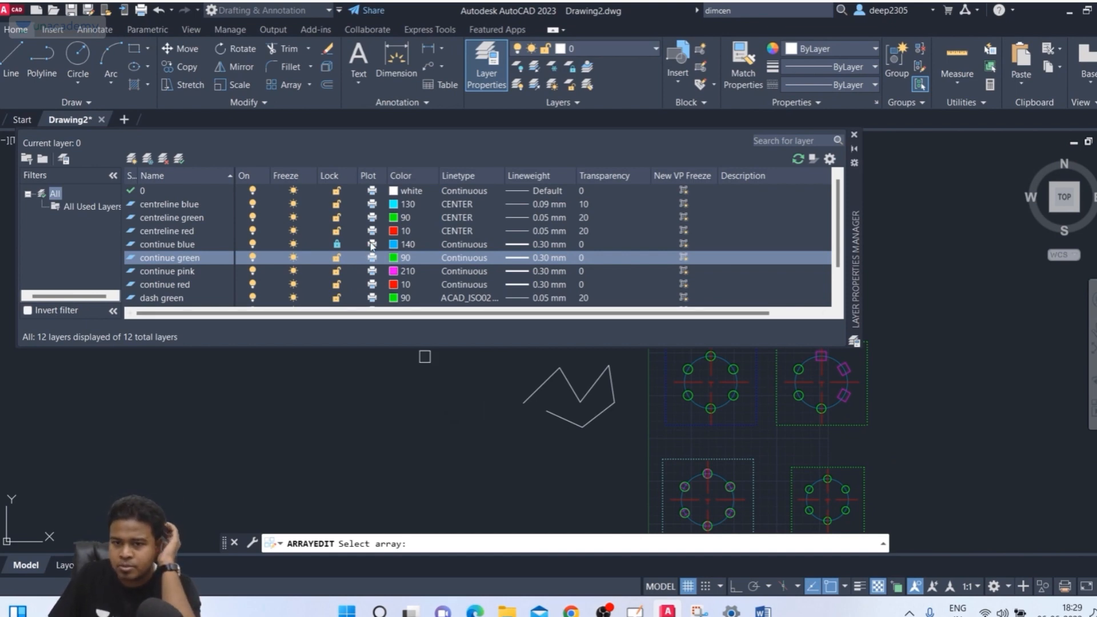
click(336, 245)
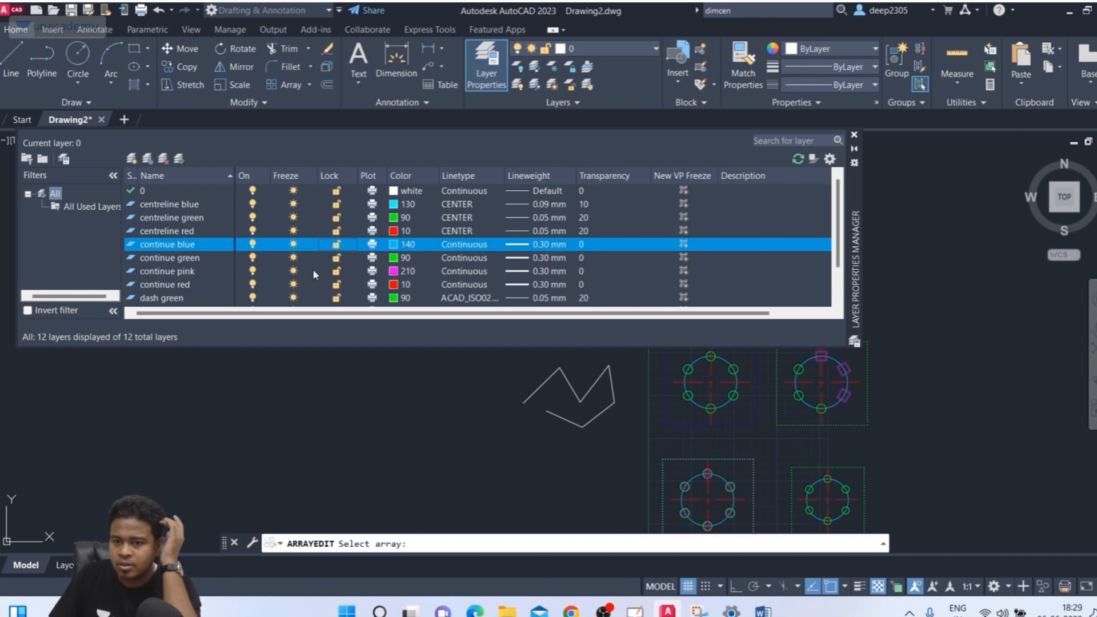
Exclude the continue green layer from plotting
click(372, 260)
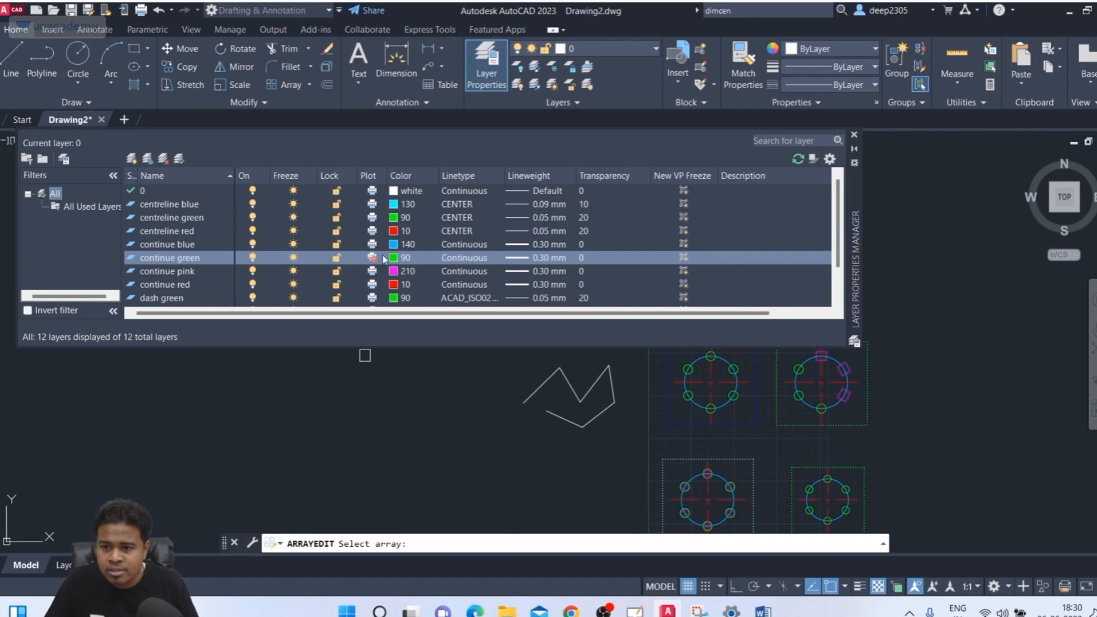
scroll(705, 373, up, 4)
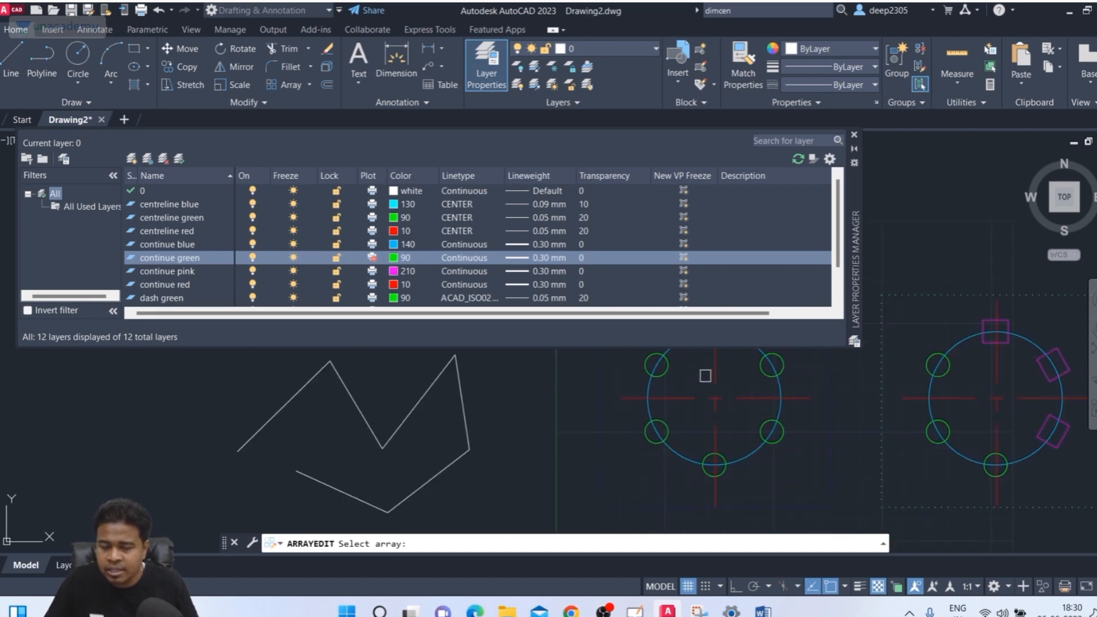
middle_drag(706, 376, 664, 435)
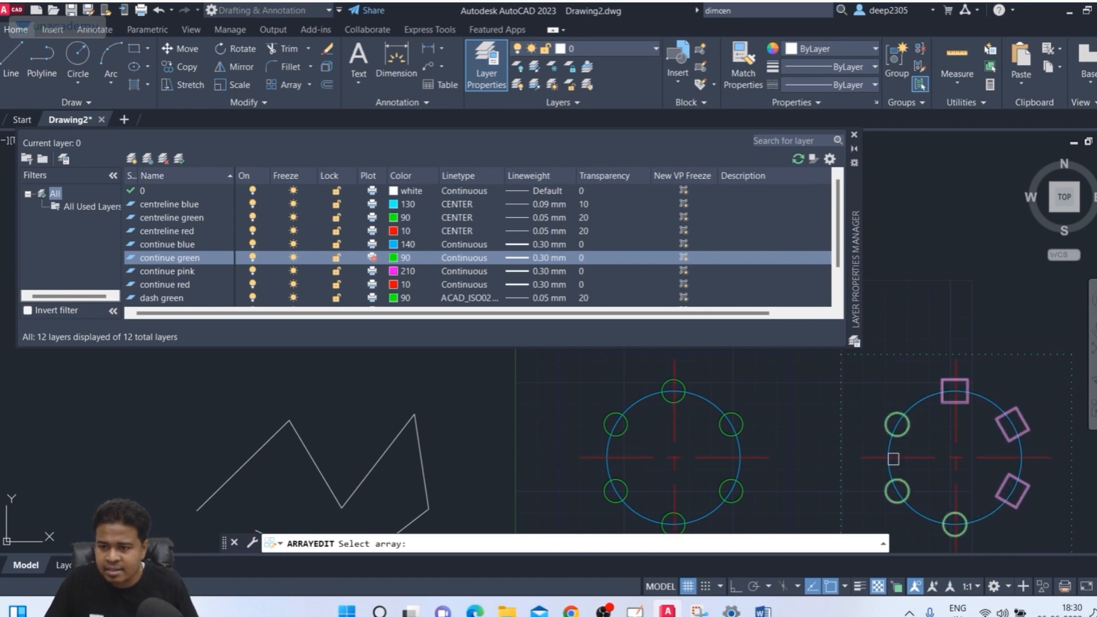
Close the Layer Properties Manager and undo the last changes to get out of the pending array edit
scroll(893, 459, down, 3)
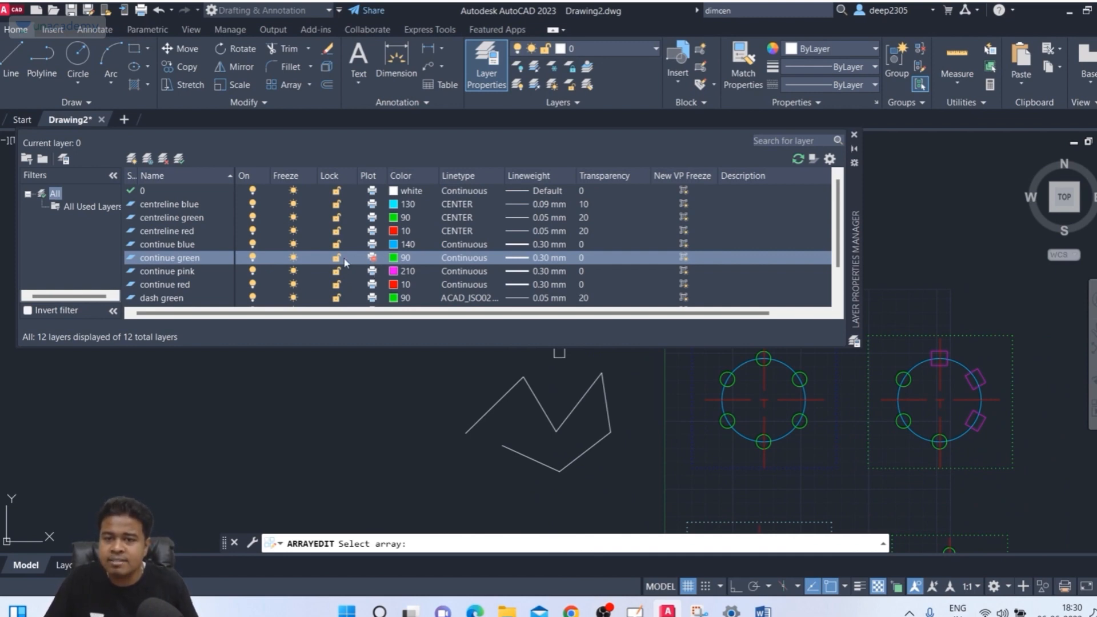
click(855, 135)
scroll(824, 274, down, 3)
middle_drag(813, 296, 551, 254)
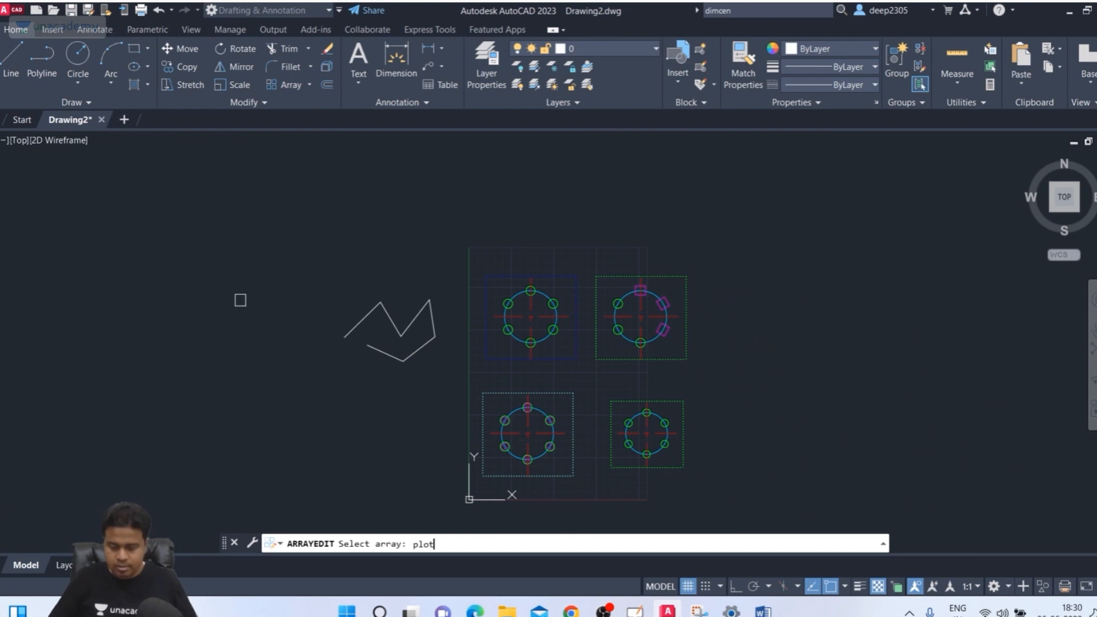
key(BackSpace)
key(BackSpace)
key(BackSpace)
key(BackSpace)
key(ctrl+z)
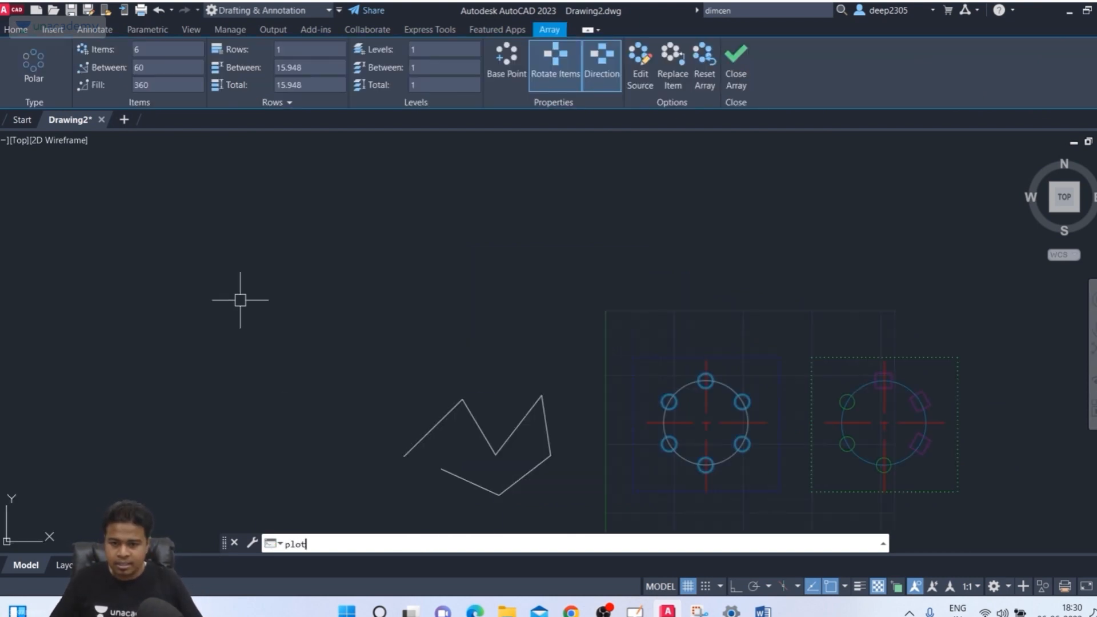
Start a plot of the model and set the plot area to a window around the four circle patterns
text(plot)
key(Return)
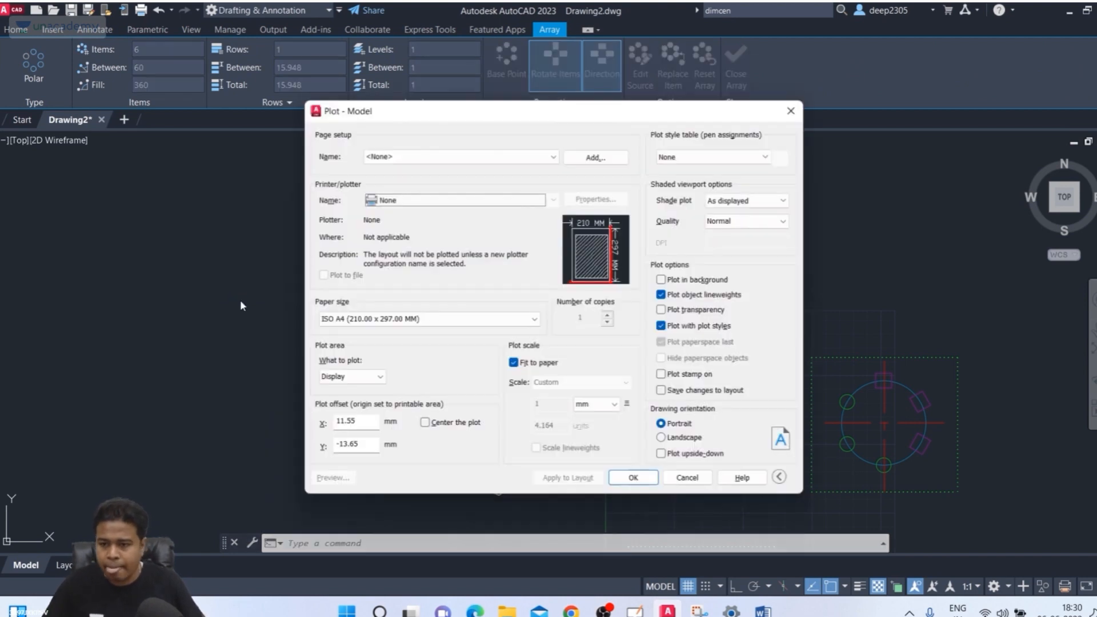
click(366, 379)
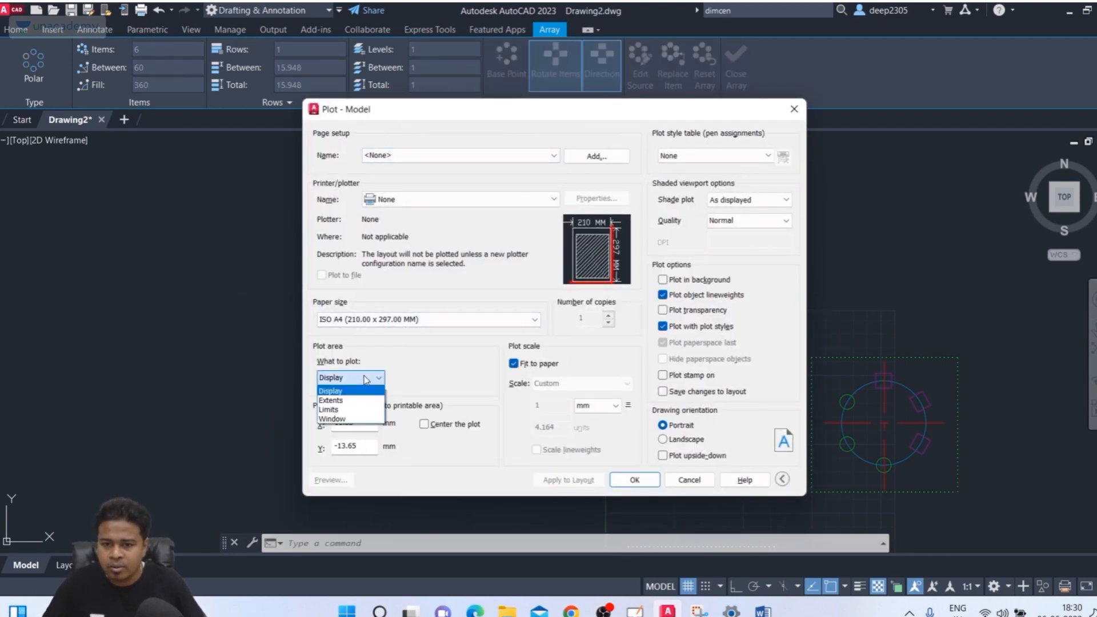
click(344, 422)
middle_drag(645, 392, 422, 220)
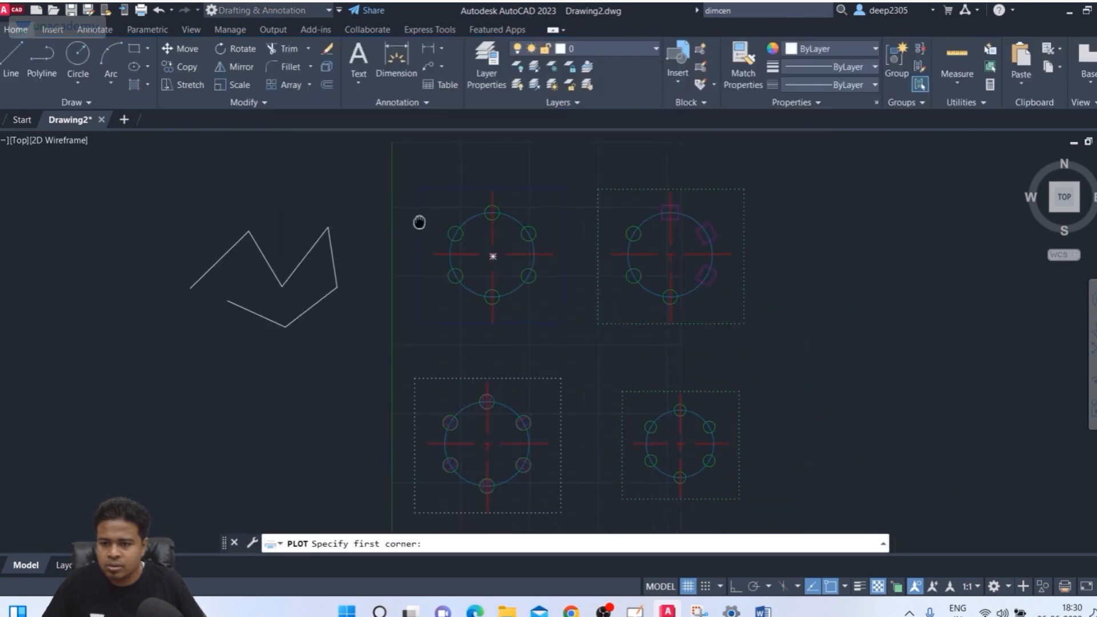
click(392, 171)
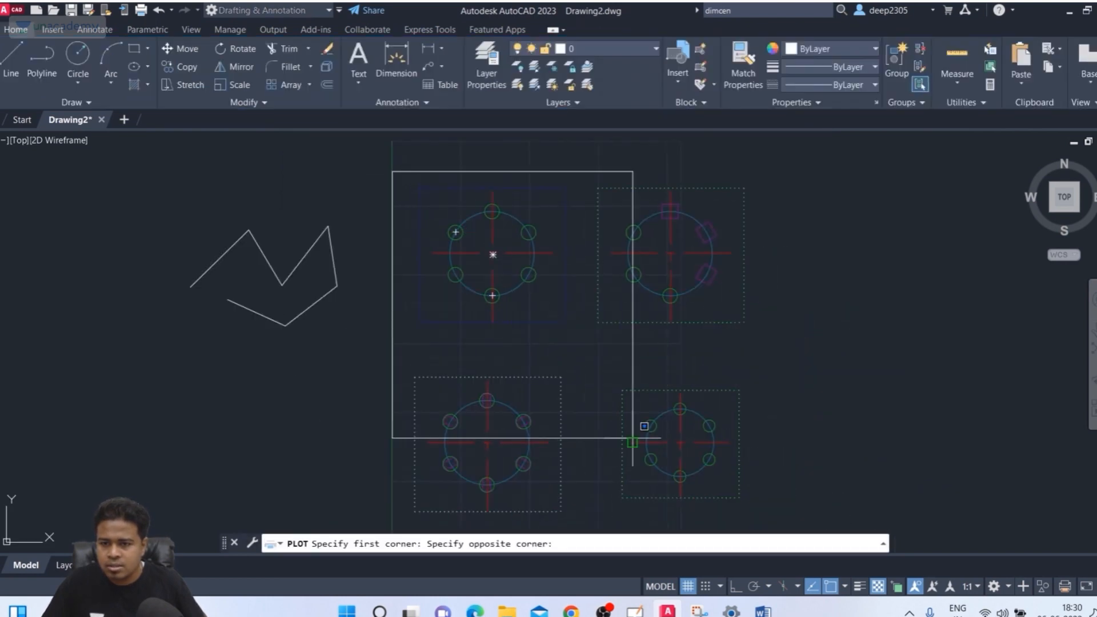
click(812, 521)
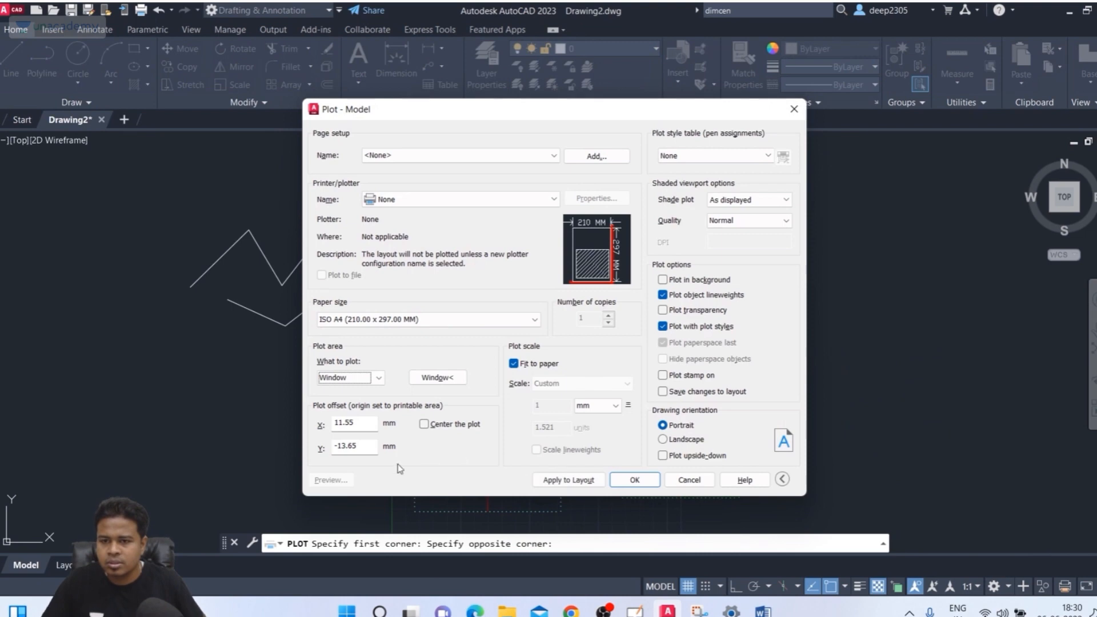
Choose DWG To PDF.pc3 as the plotter, leaving the page setup at None
click(409, 200)
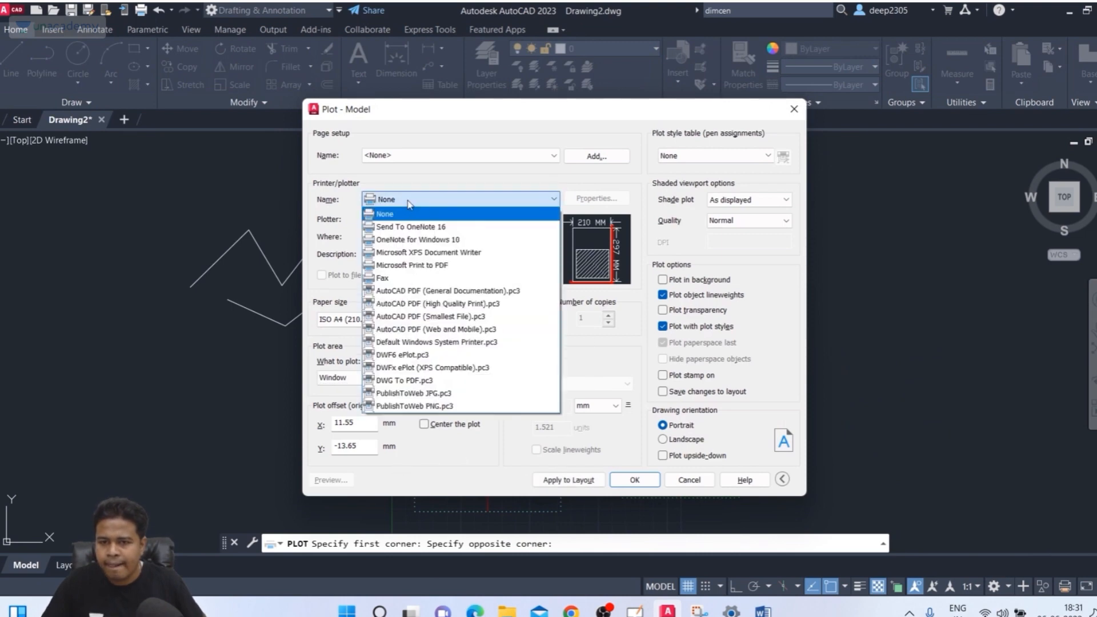
click(409, 201)
click(409, 155)
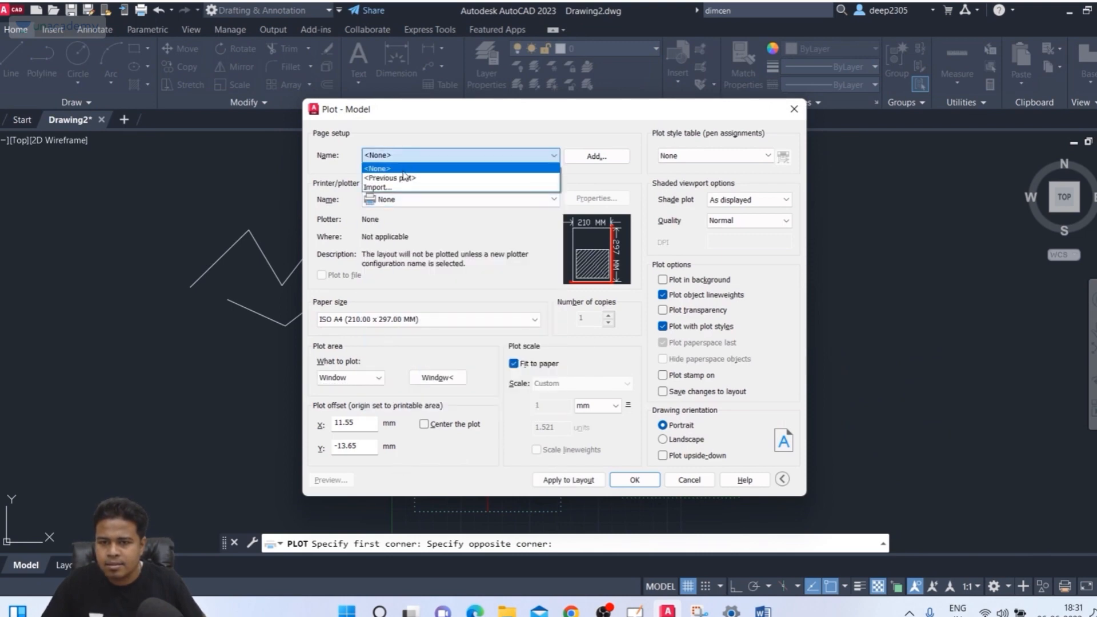
click(401, 159)
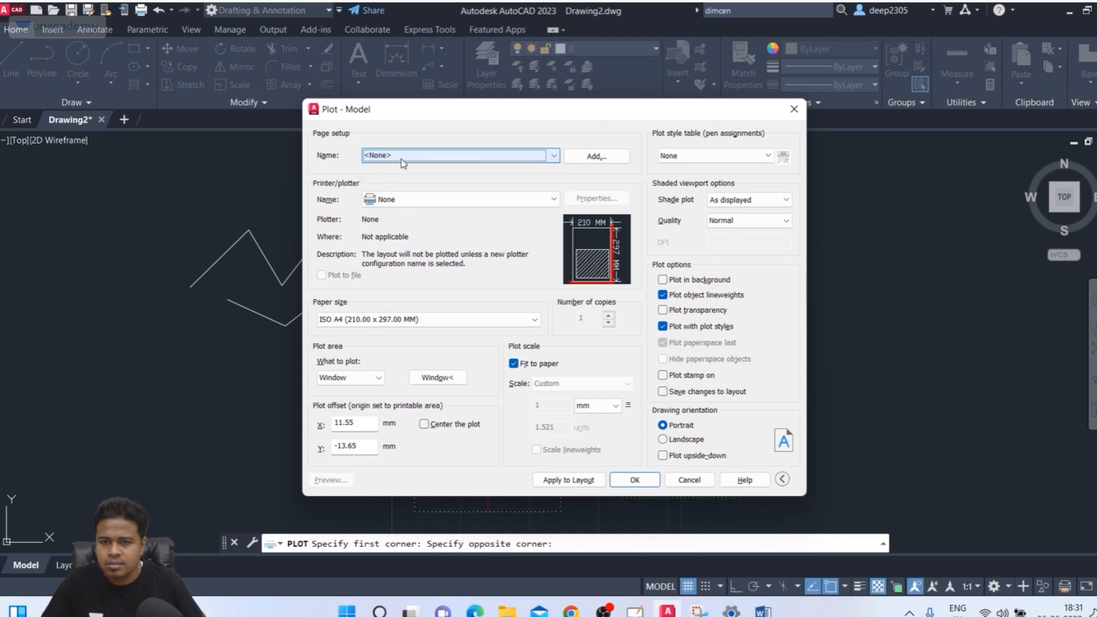
click(402, 159)
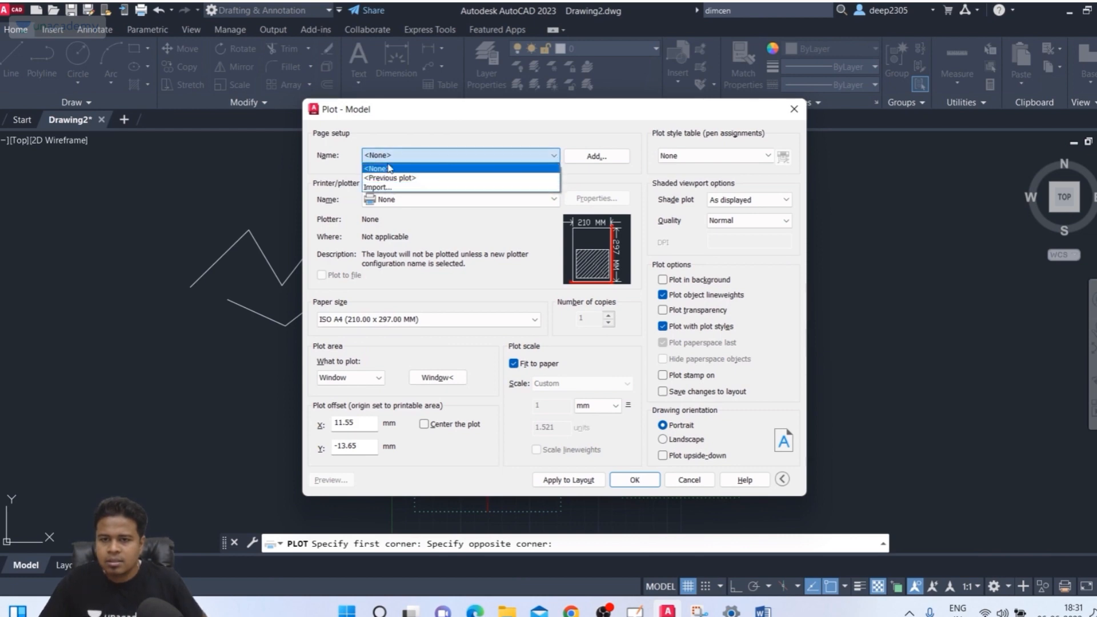
click(404, 167)
click(400, 199)
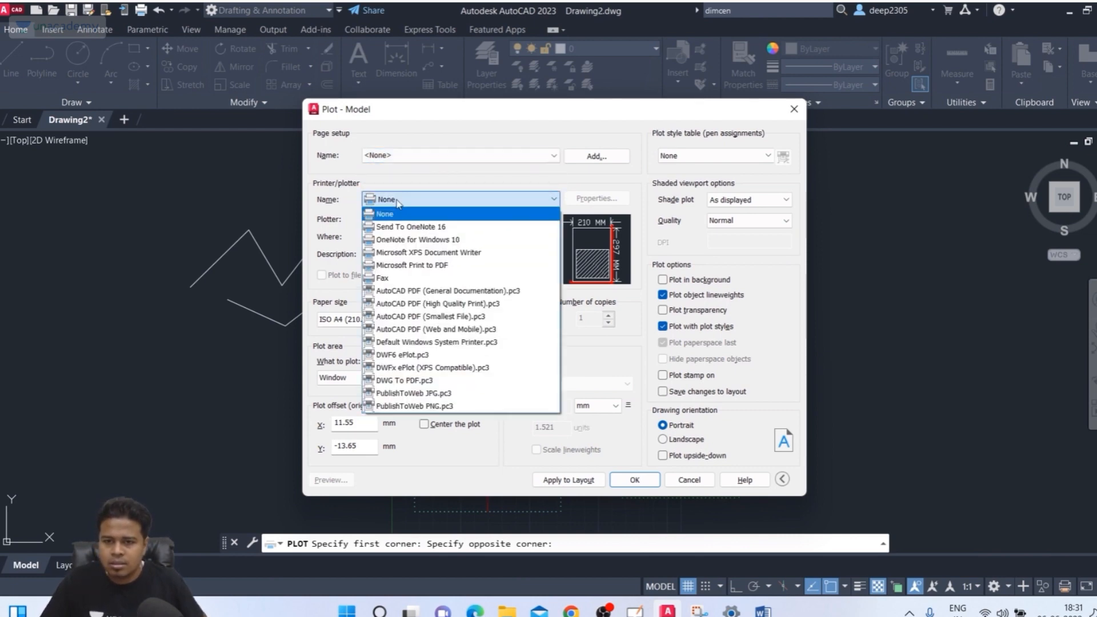
click(408, 382)
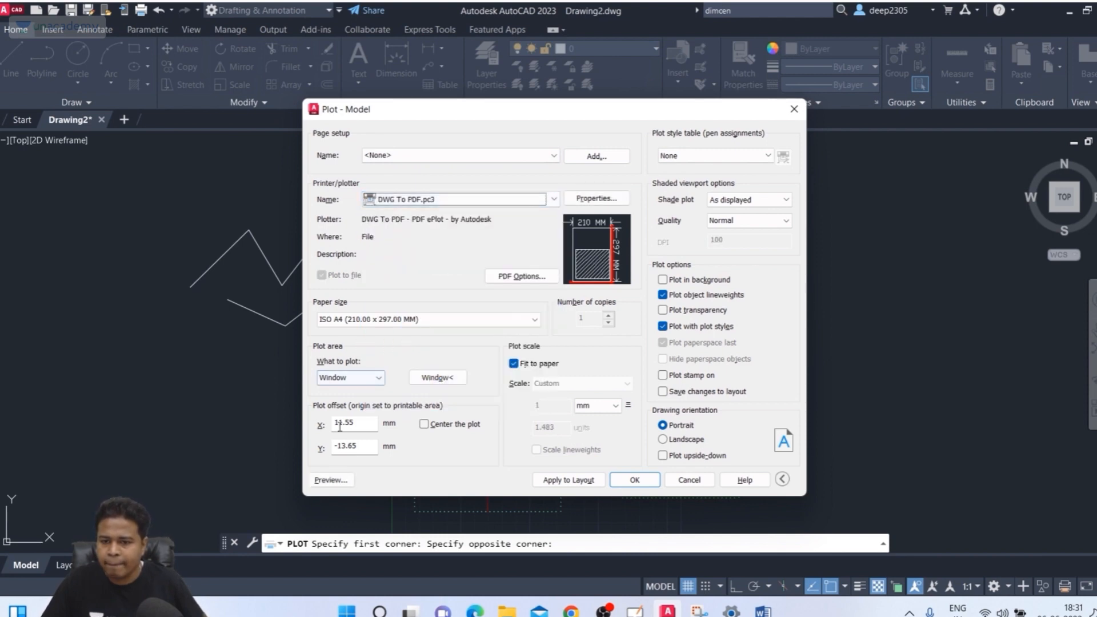
Set the paper size to ISO A4 (297.00 x 210.00 MM) and center the plot
click(415, 321)
click(406, 342)
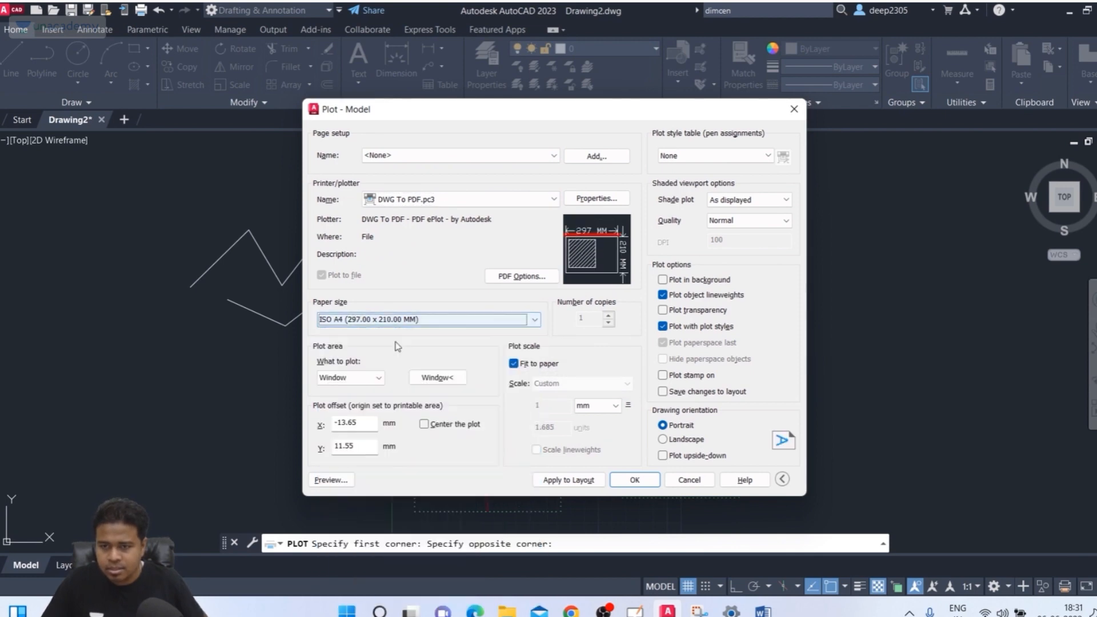
click(455, 425)
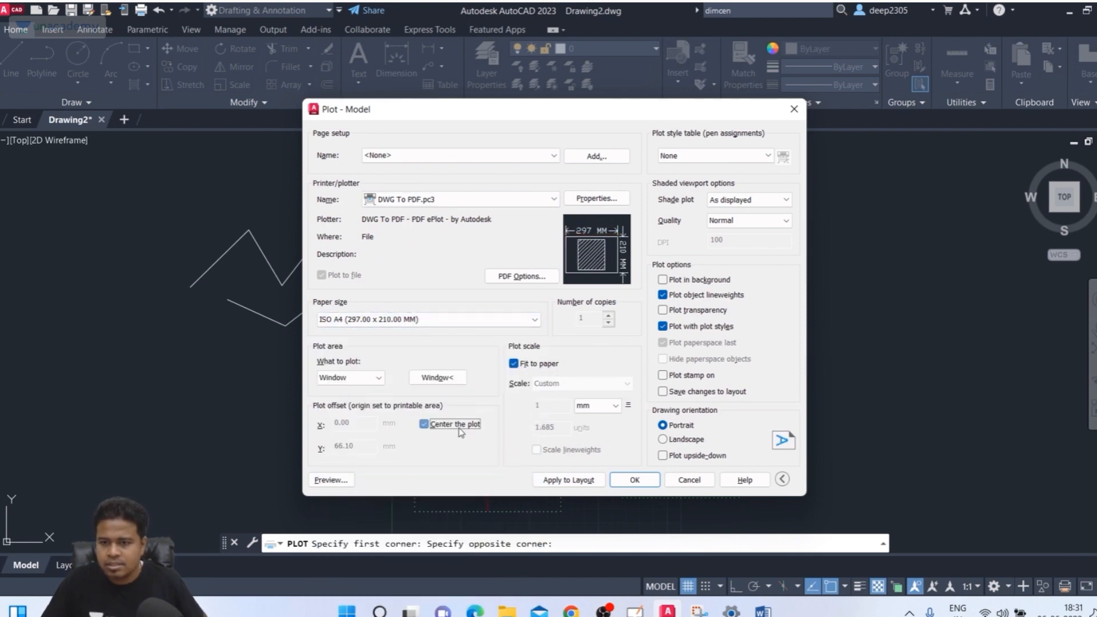
Preview the plot, examine whether the green circles are printed, and return to the plot settings
click(329, 481)
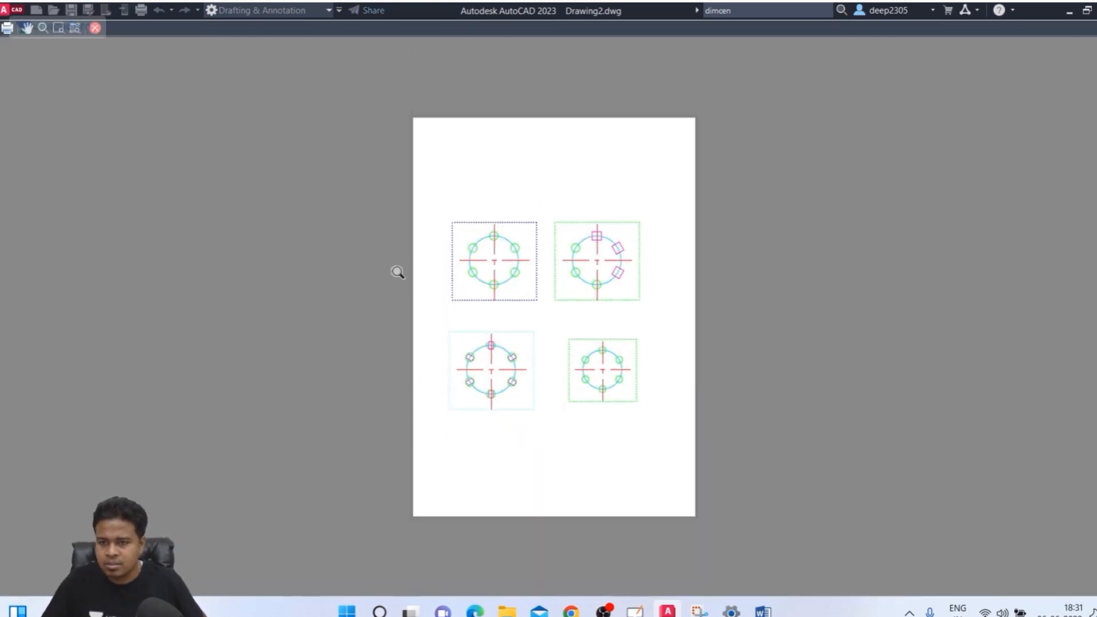
scroll(514, 323, up, 2)
scroll(514, 323, up, 2)
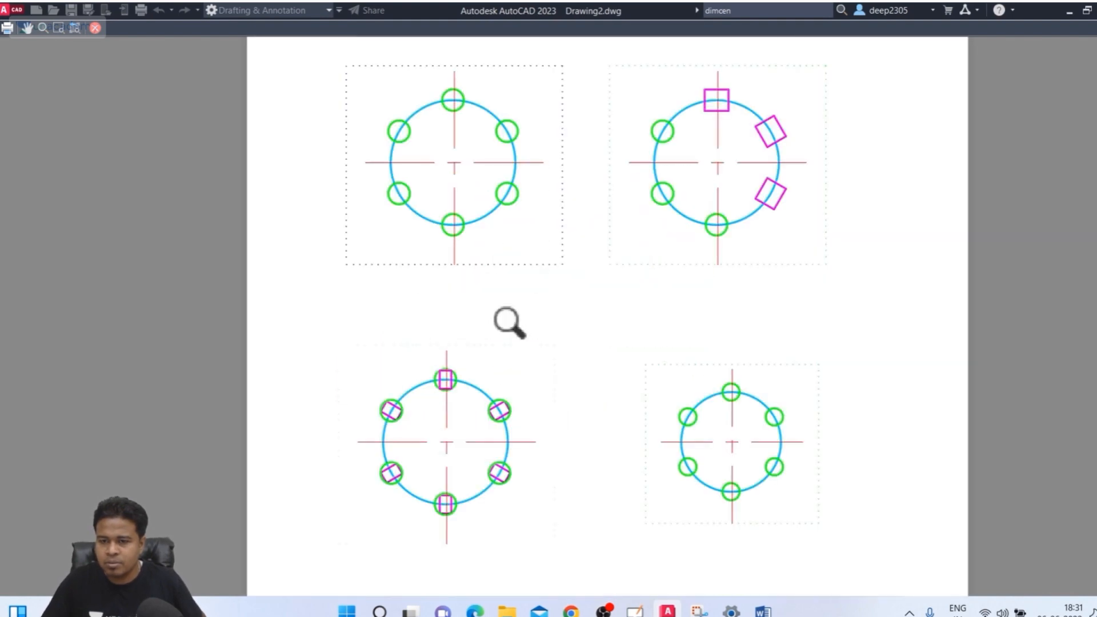
scroll(518, 289, down, 2)
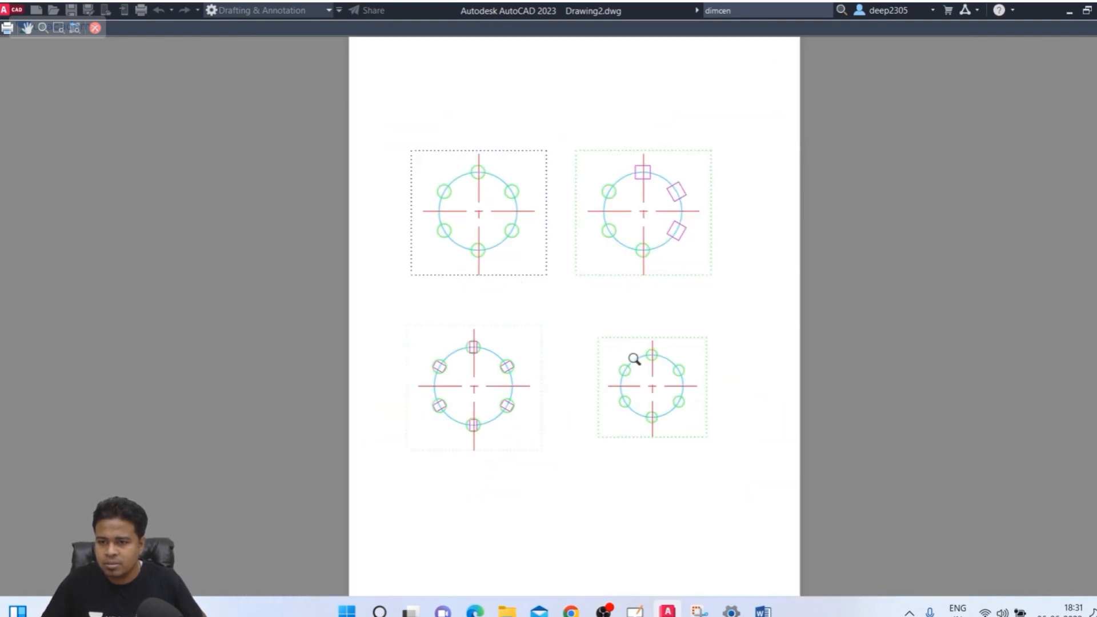
click(95, 29)
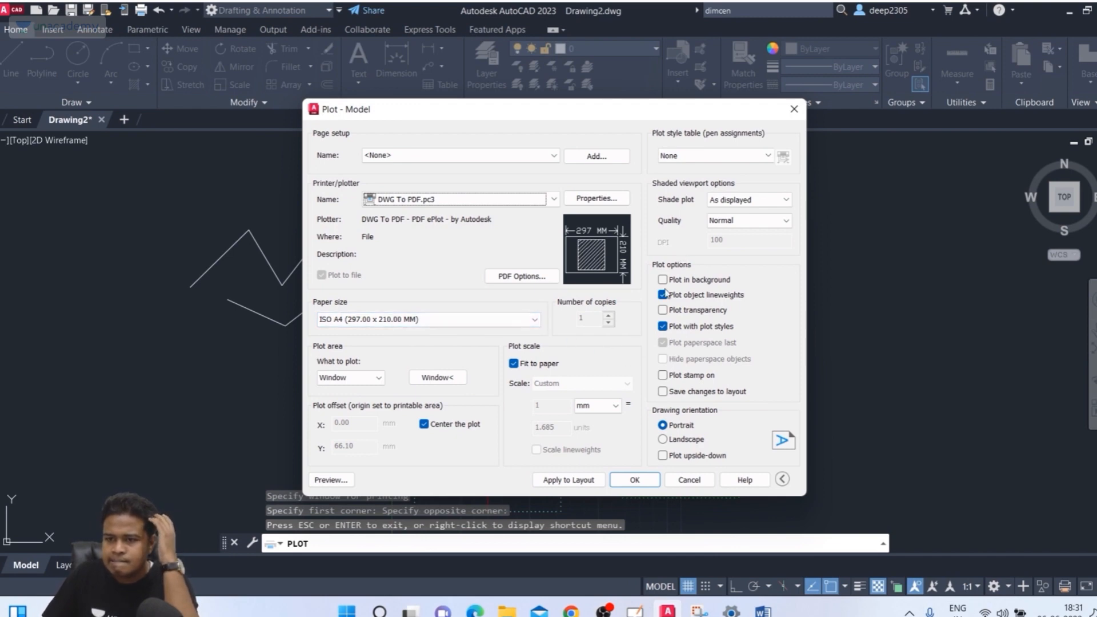
Choose acad.ctb as the plot style table and assign it to all layouts
click(720, 155)
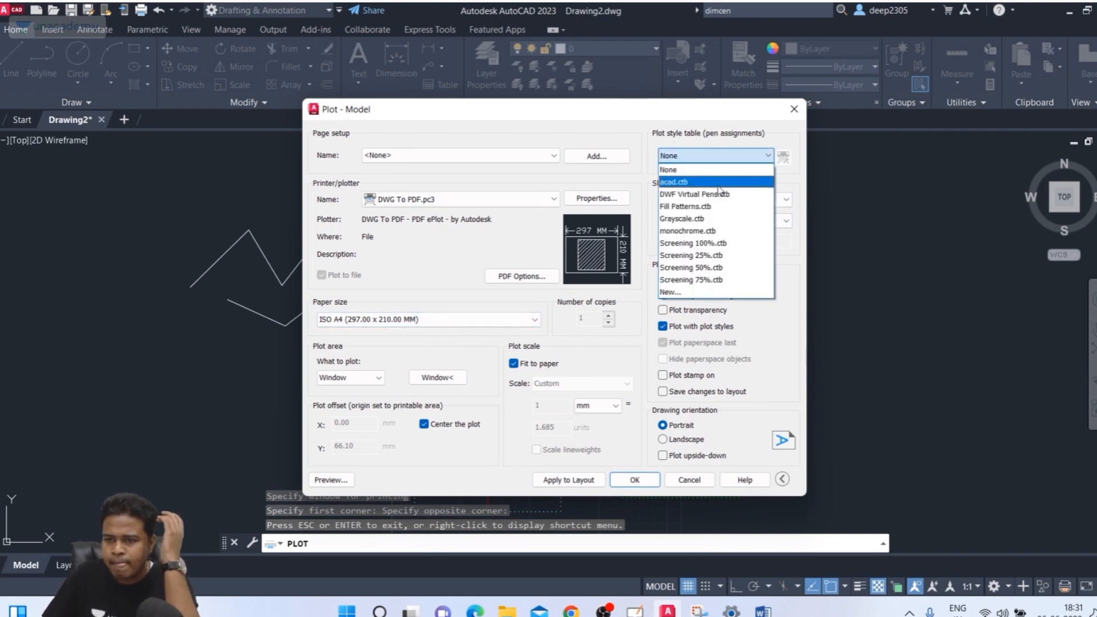
click(708, 182)
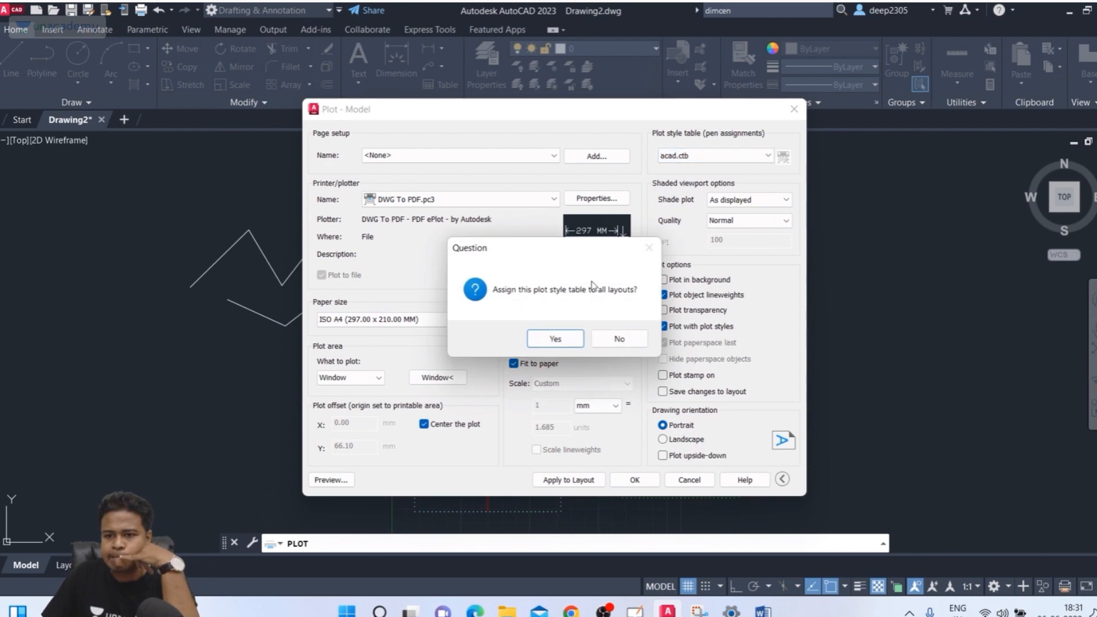
click(556, 339)
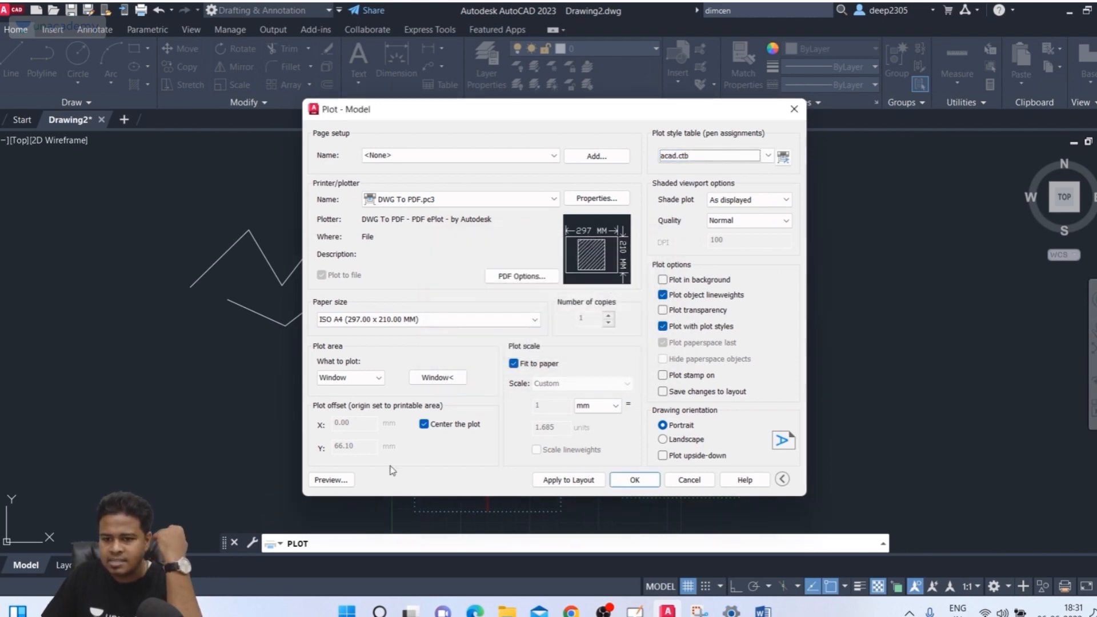
Preview the plot again, inspect the circle patterns up close, and leave the plot settings without plotting
click(330, 480)
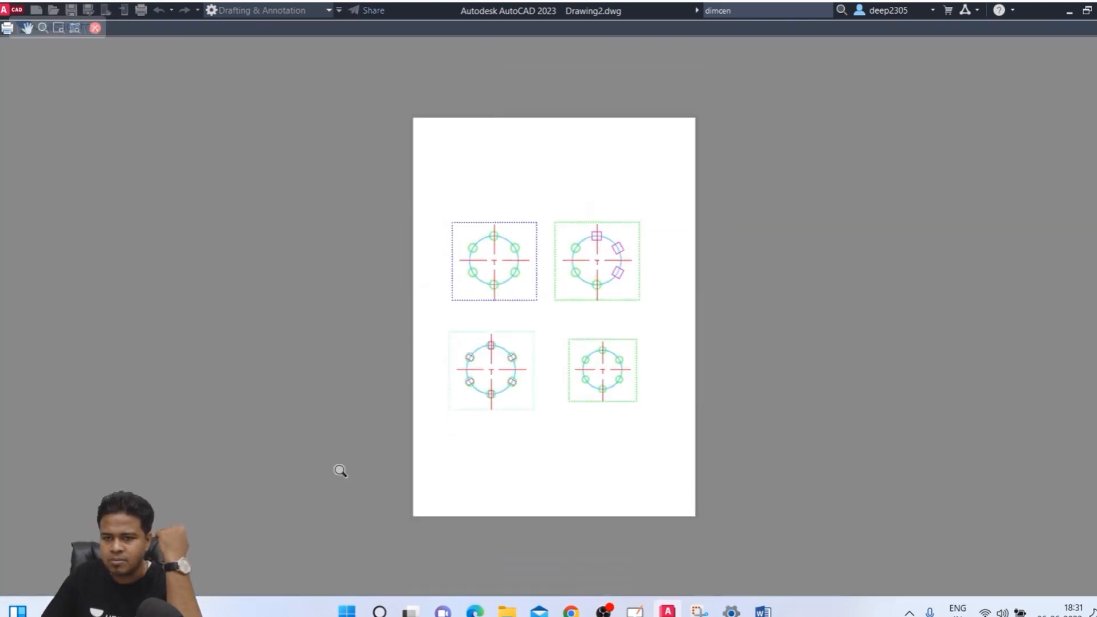
scroll(602, 364, up, 4)
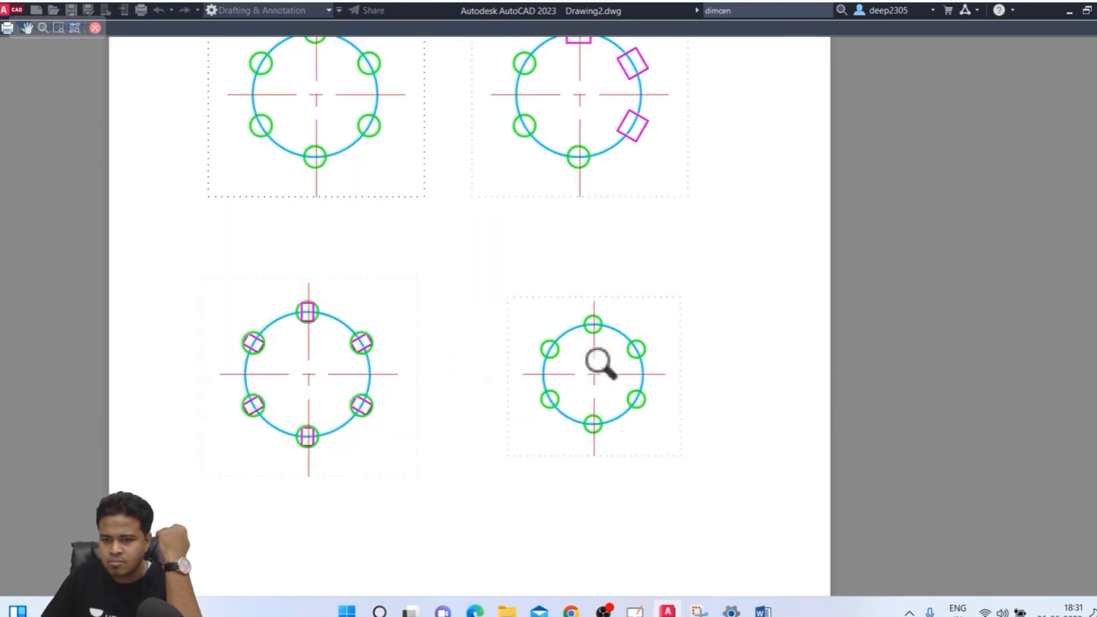
scroll(605, 366, up, 2)
scroll(605, 365, down, 3)
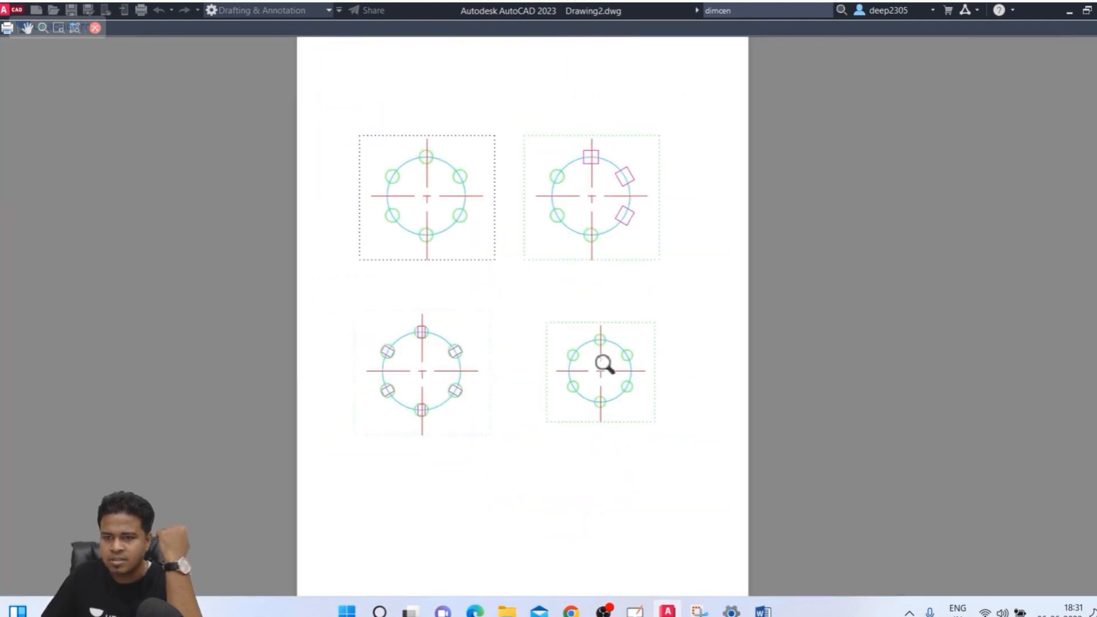
click(94, 28)
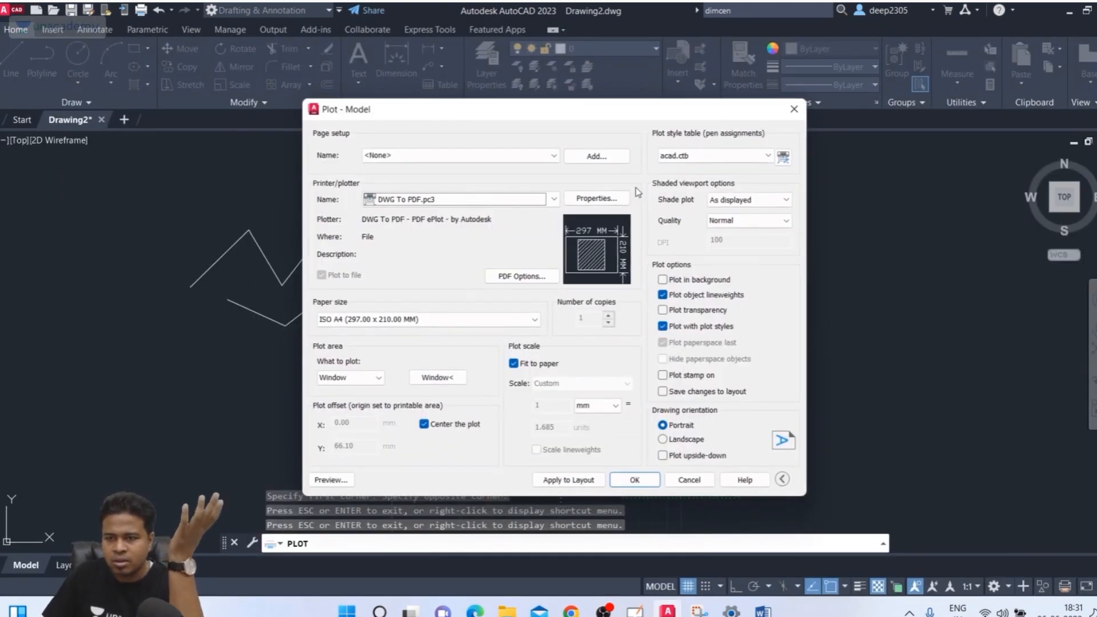
click(794, 110)
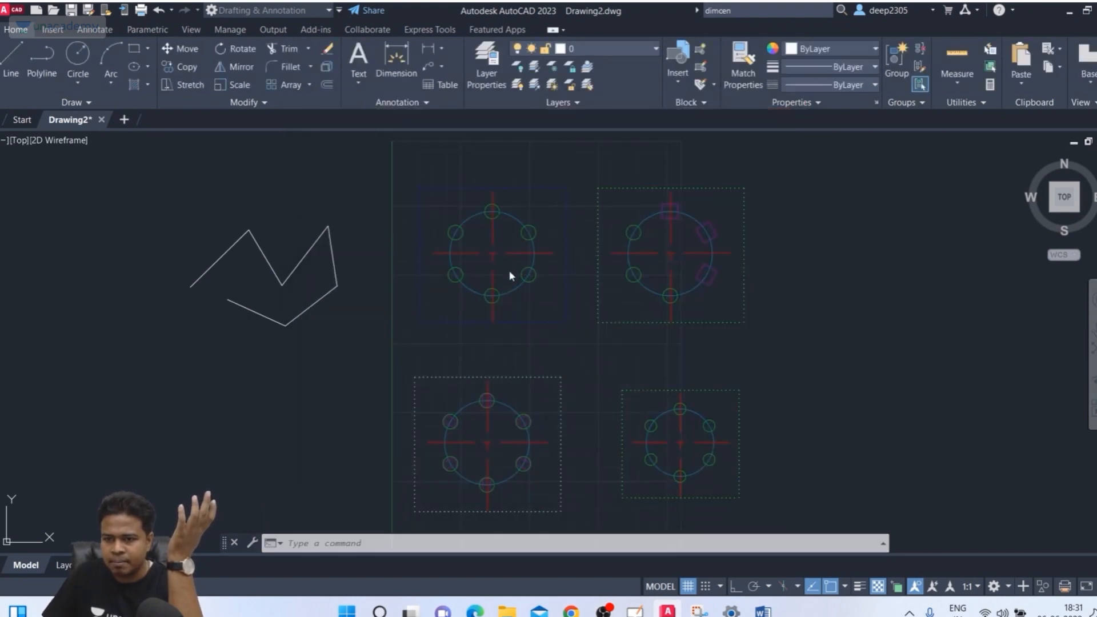
Turn on the lineweight display for the circle patterns in the drawing
scroll(571, 272, up, 2)
scroll(571, 272, down, 2)
middle_drag(571, 272, 529, 272)
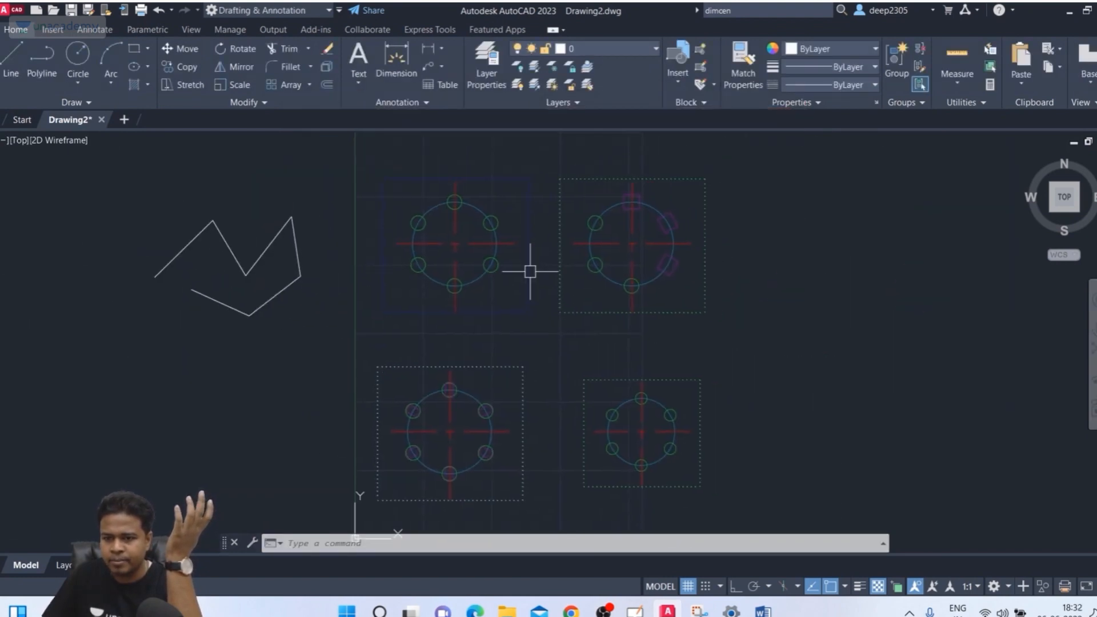
middle_drag(517, 324, 530, 329)
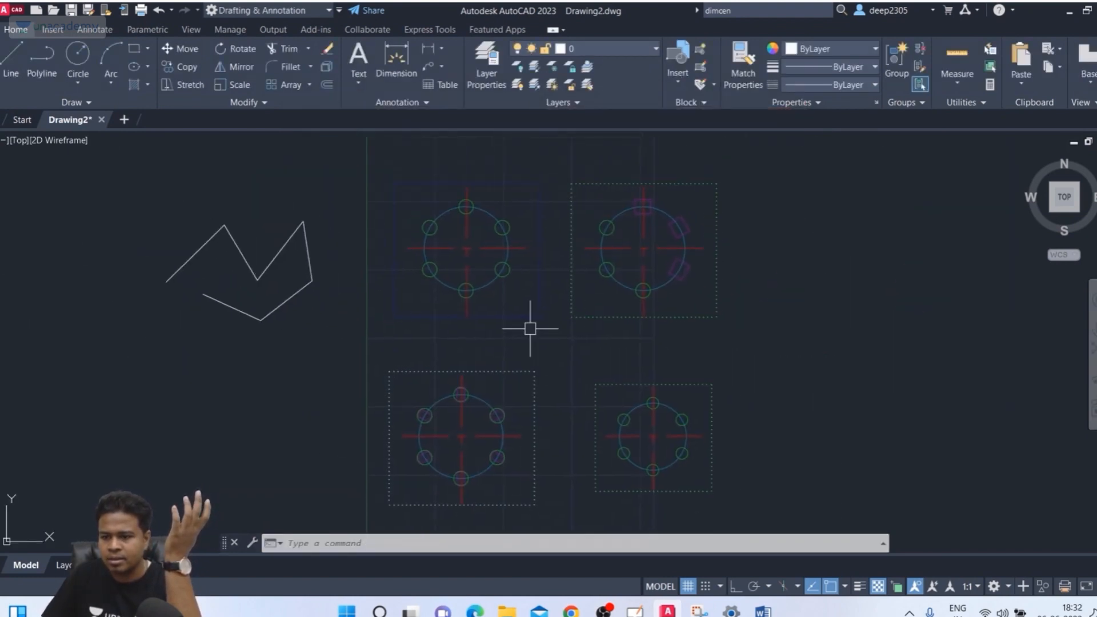
click(862, 589)
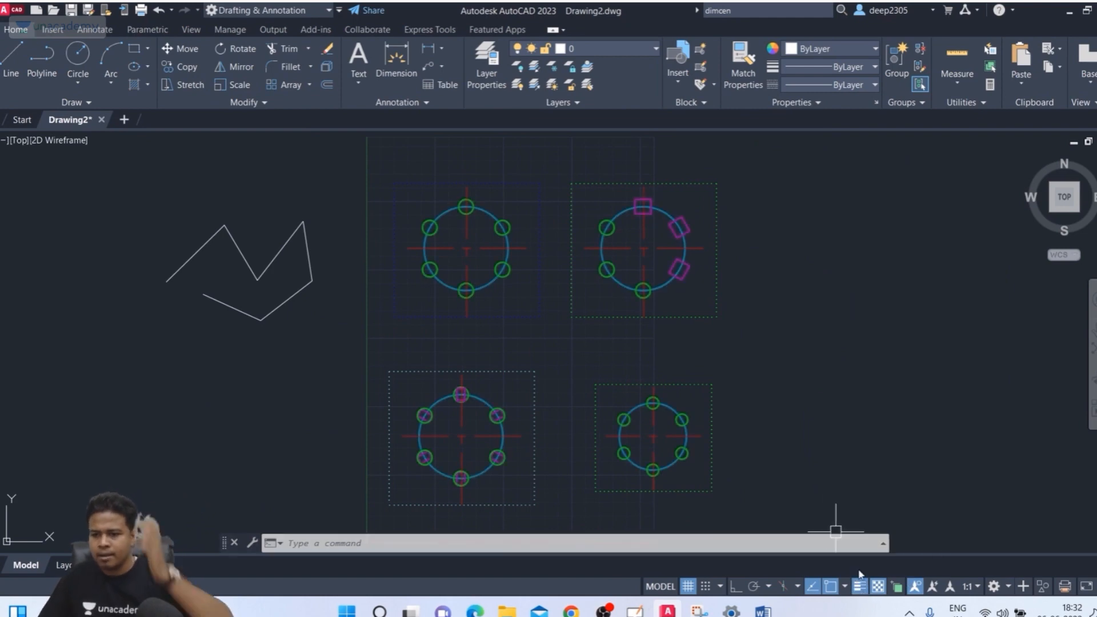
Exclude the continue green layer from plotting and close the Layer Properties Manager
text(la)
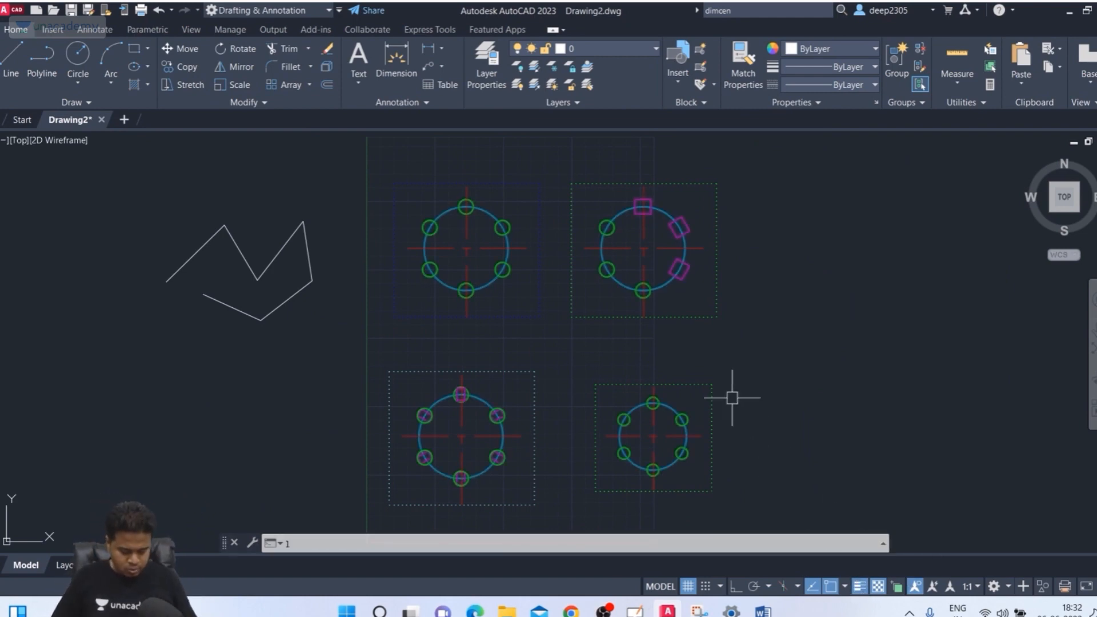
key(Return)
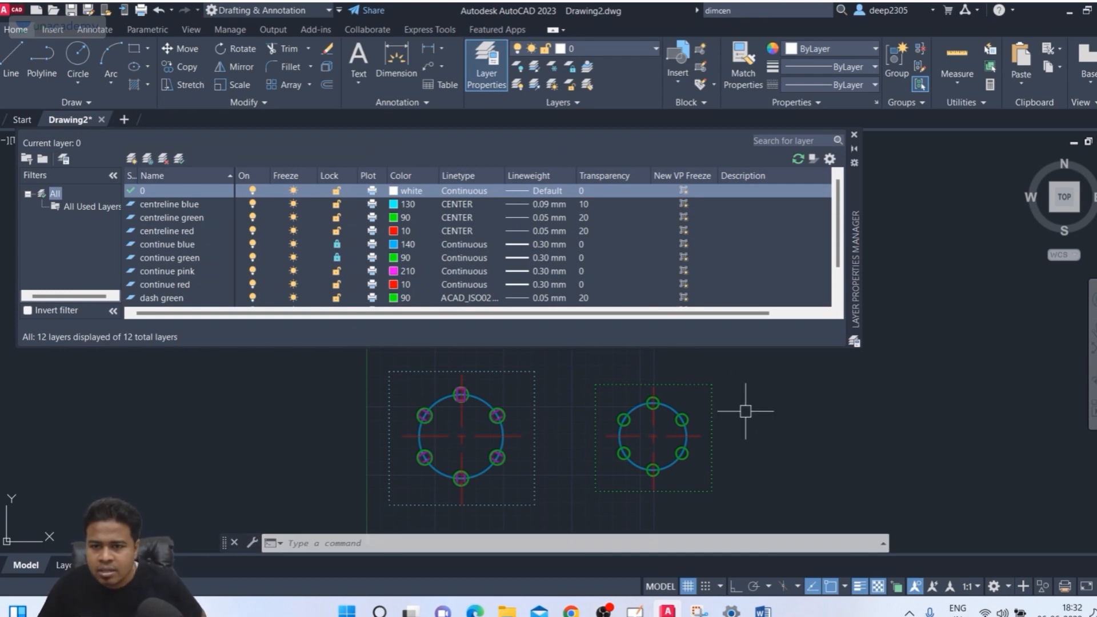
click(373, 262)
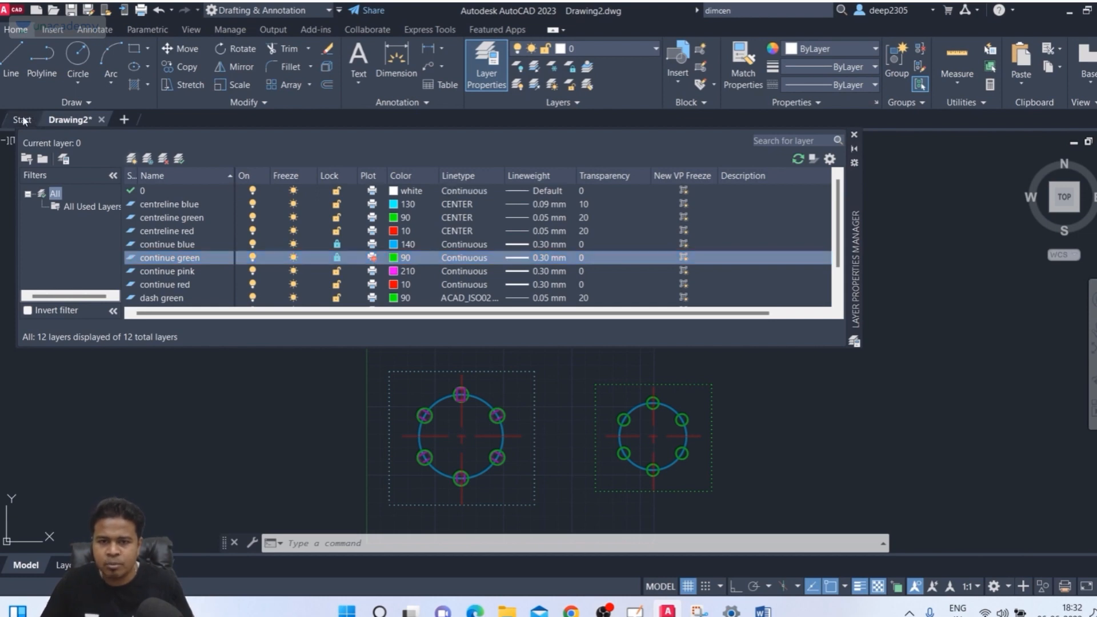
click(854, 135)
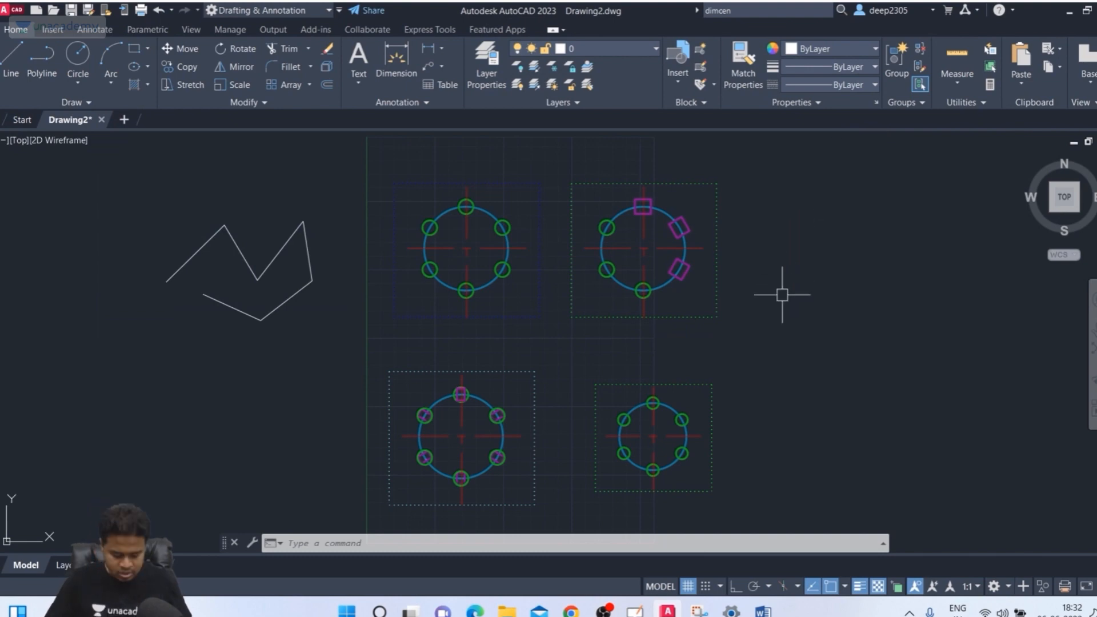
Open the plot settings and choose the DWG To PDF.pc3 plotter with ISO A4 (210.00 x 297.00 MM) paper
text(plot)
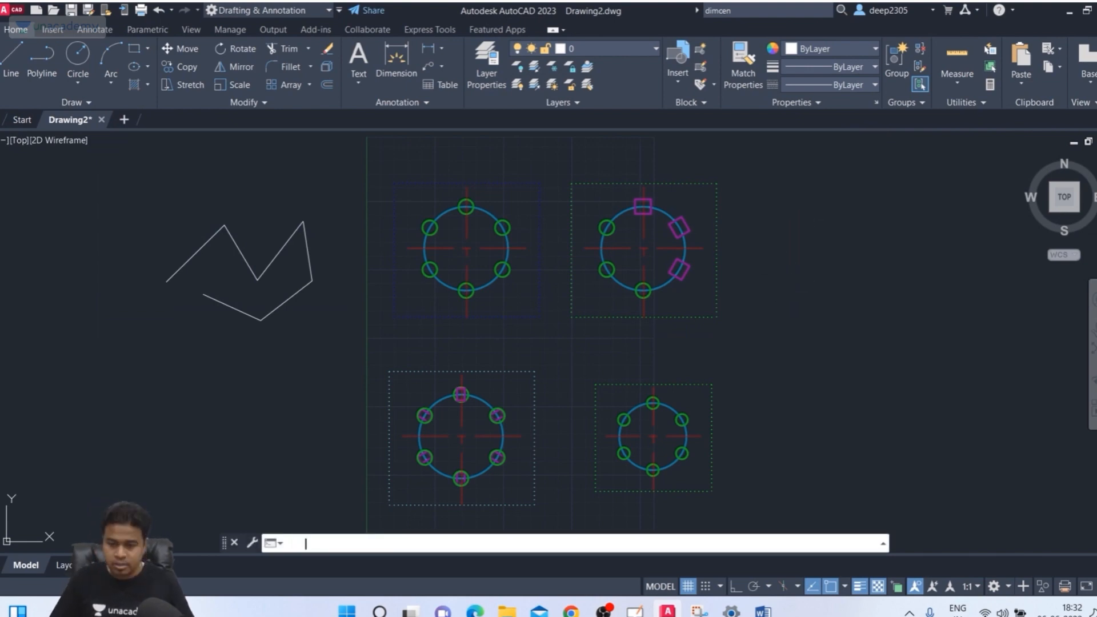
key(Return)
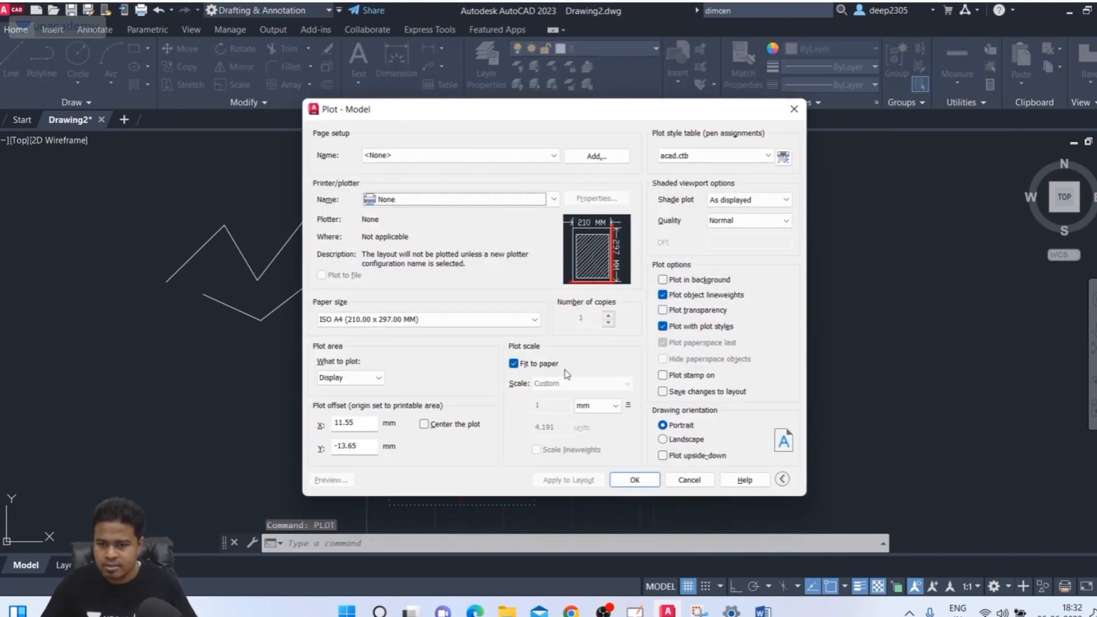
click(408, 206)
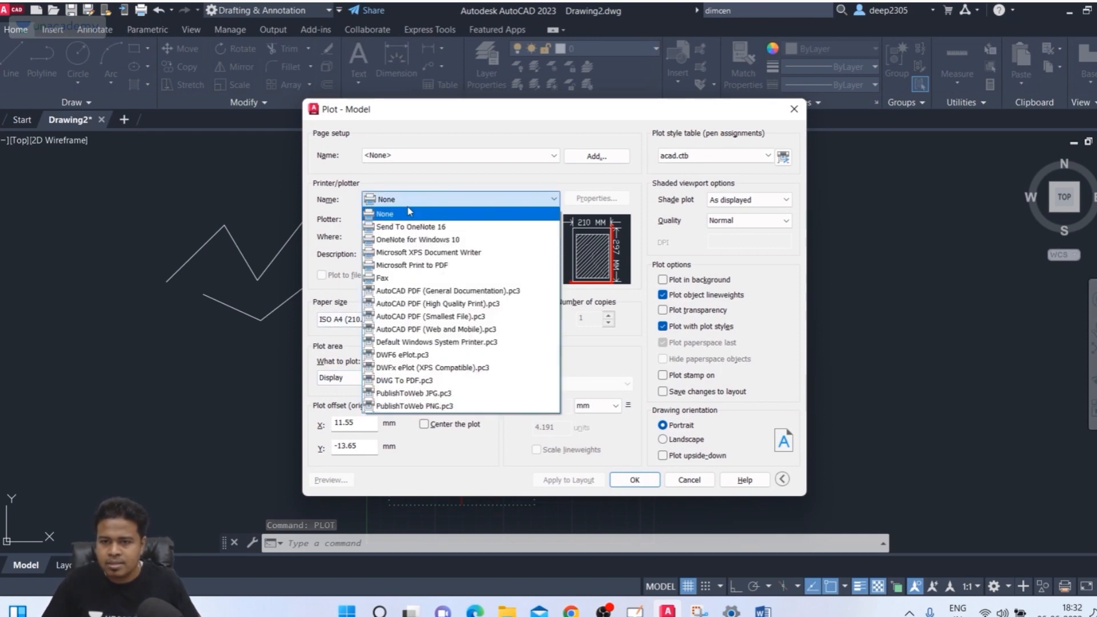
click(397, 386)
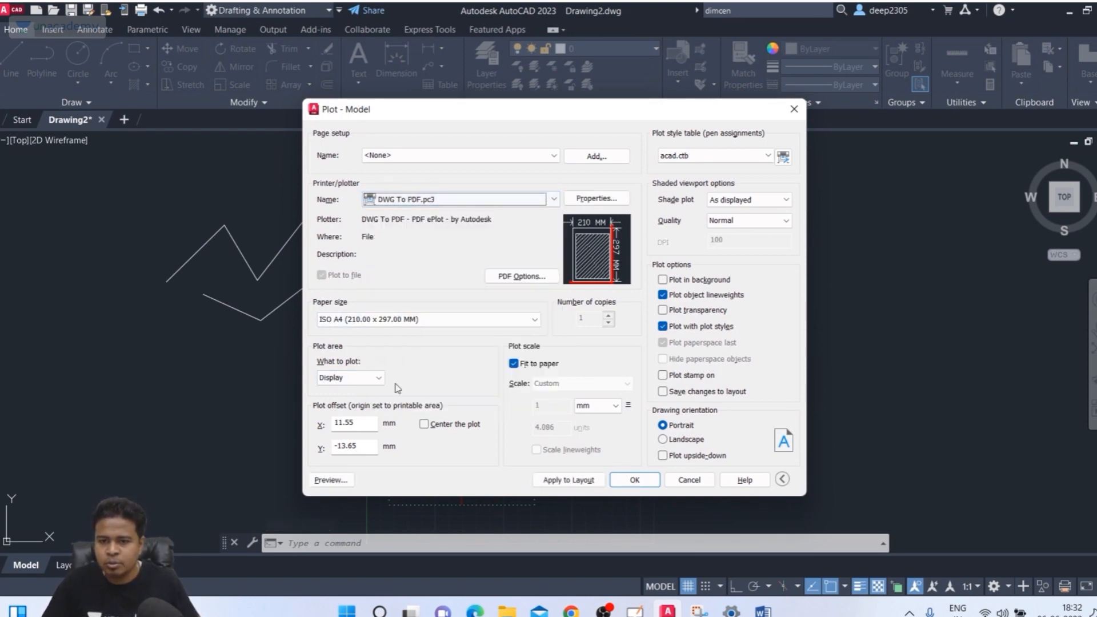
click(395, 320)
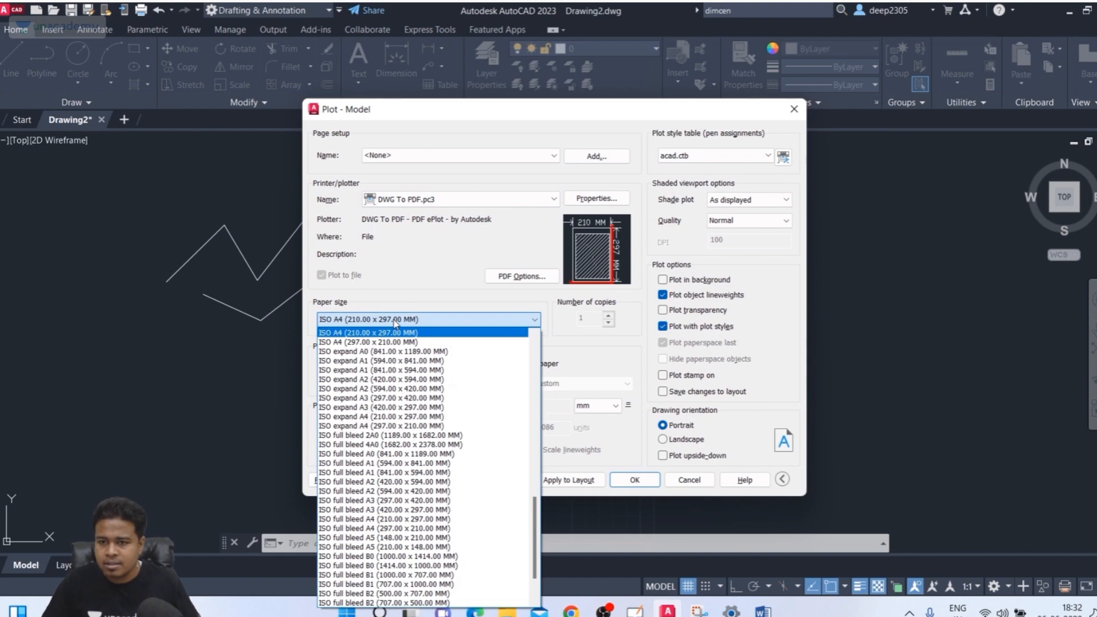
click(395, 333)
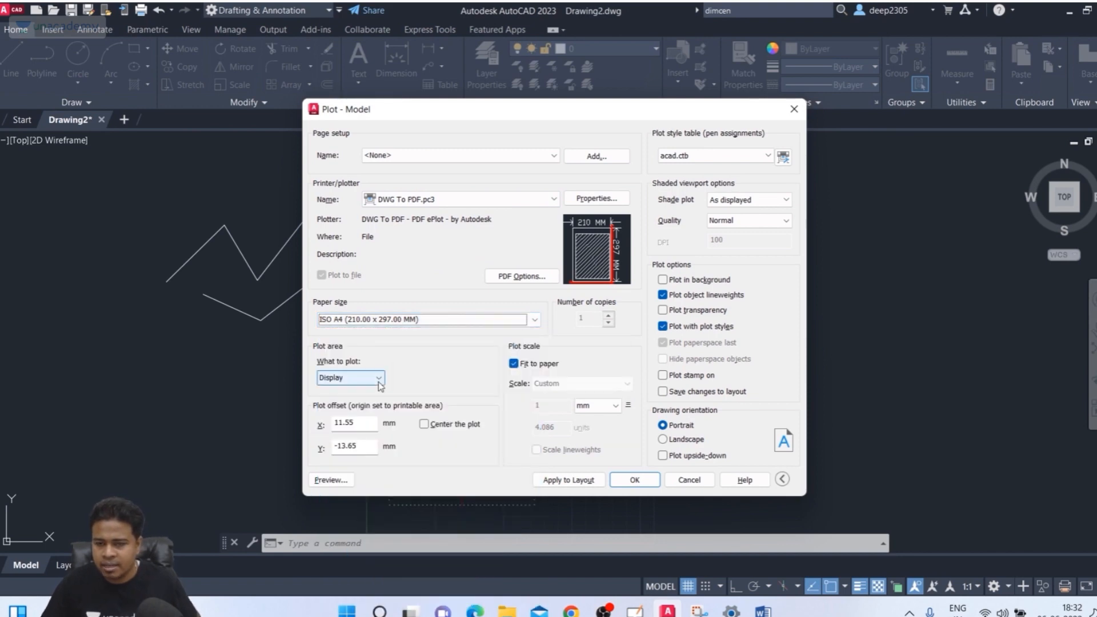
Define the plot area as a window around the four circle patterns and center the plot on the sheet
click(361, 379)
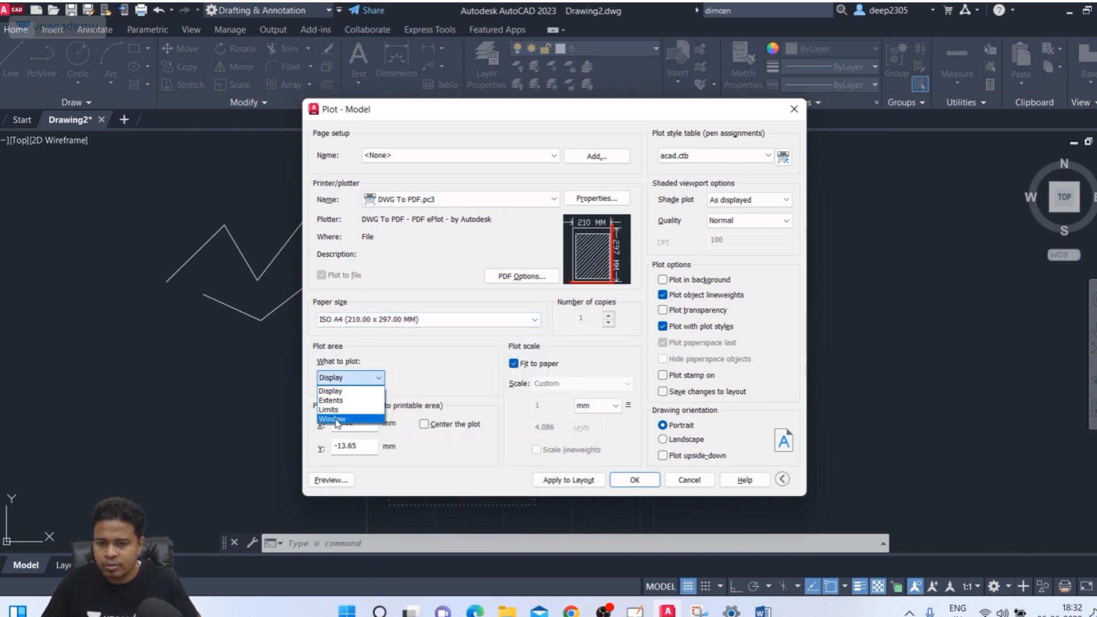
click(338, 423)
click(374, 159)
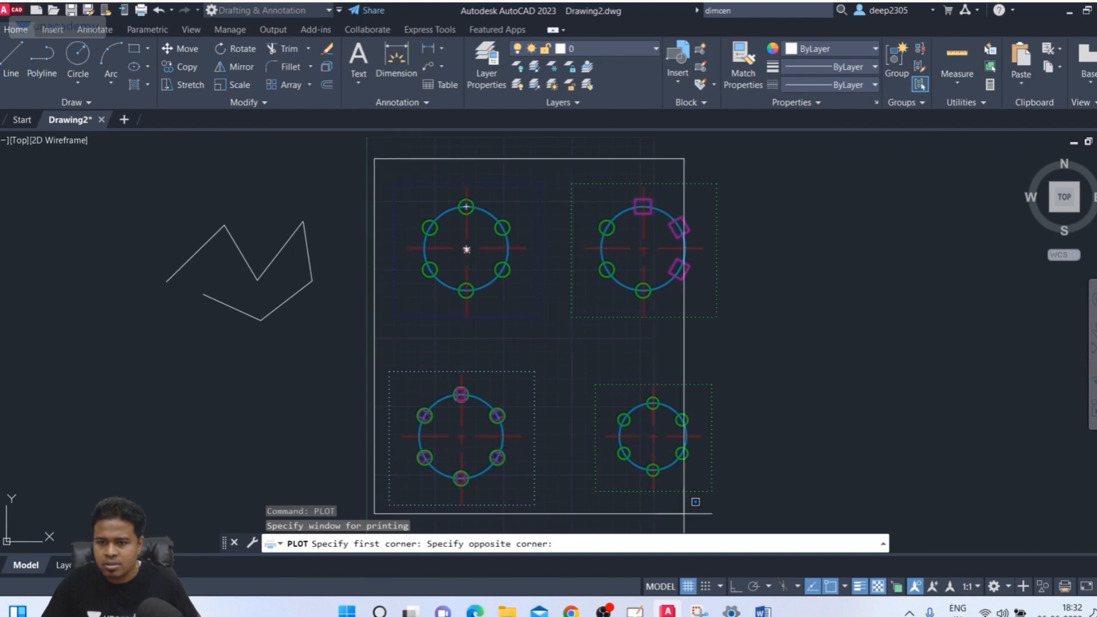
click(746, 525)
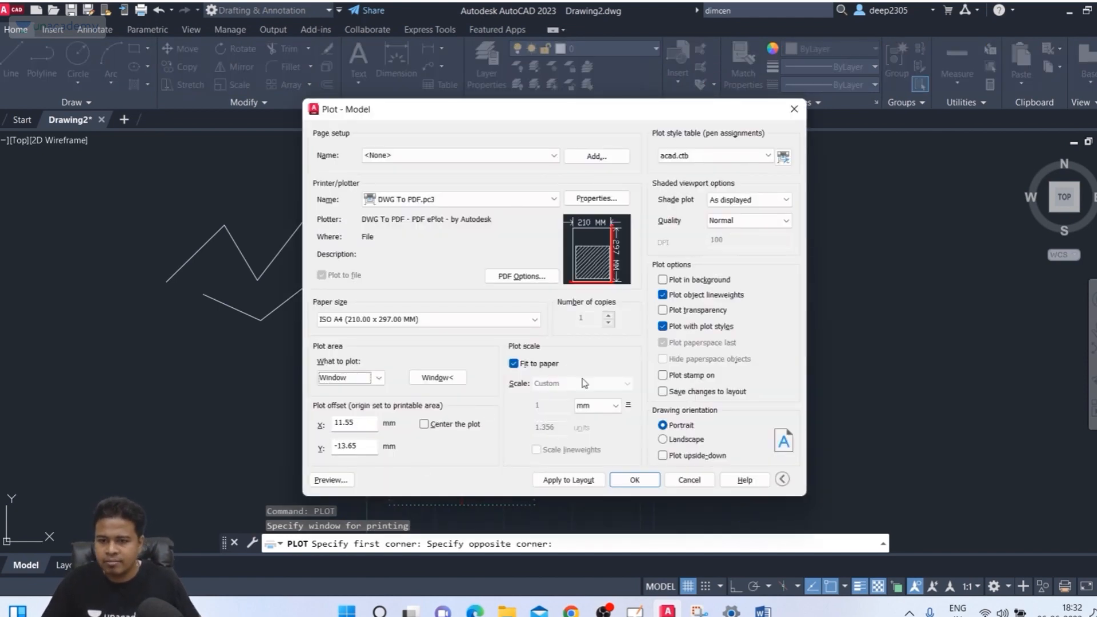
click(425, 424)
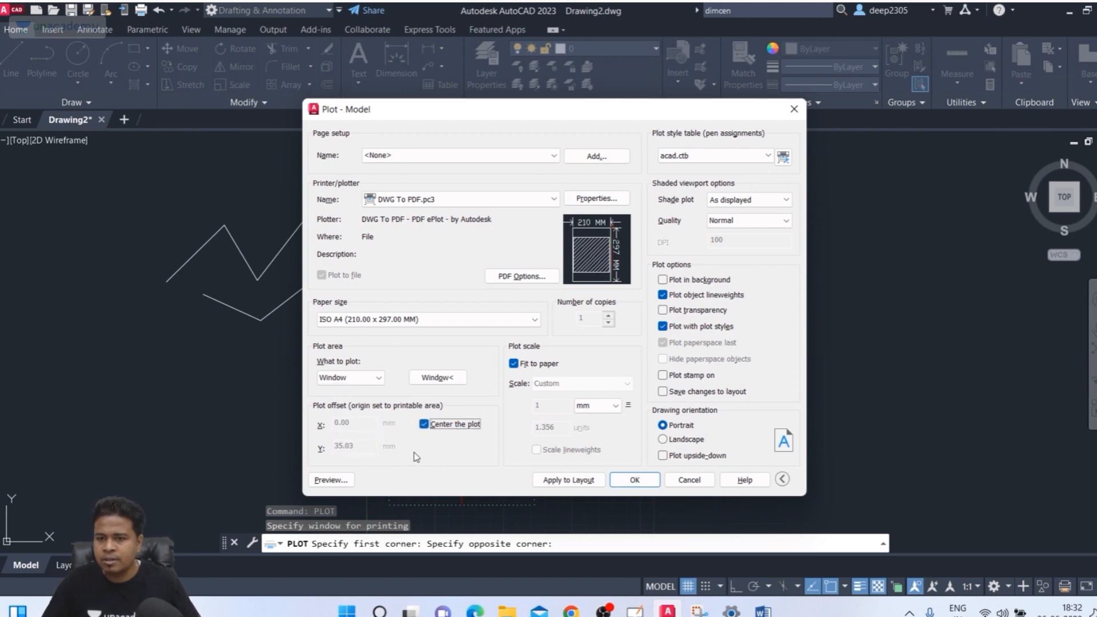
Preview the centered plot, inspect the circle patterns up close, and leave the plot settings without plotting
click(325, 480)
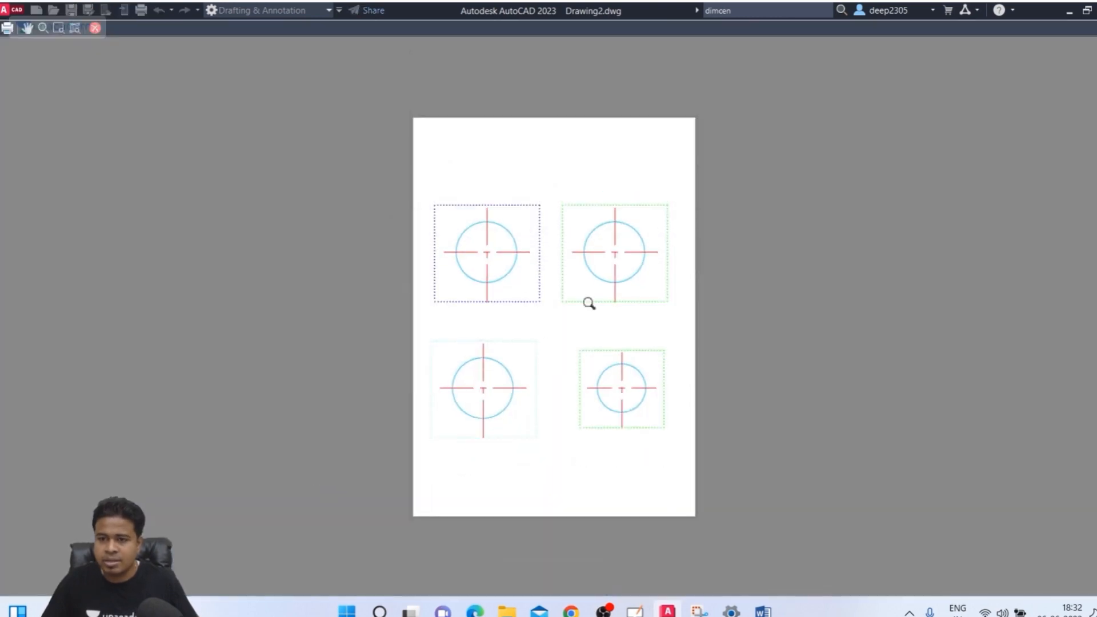
scroll(658, 226, up, 4)
scroll(598, 238, down, 3)
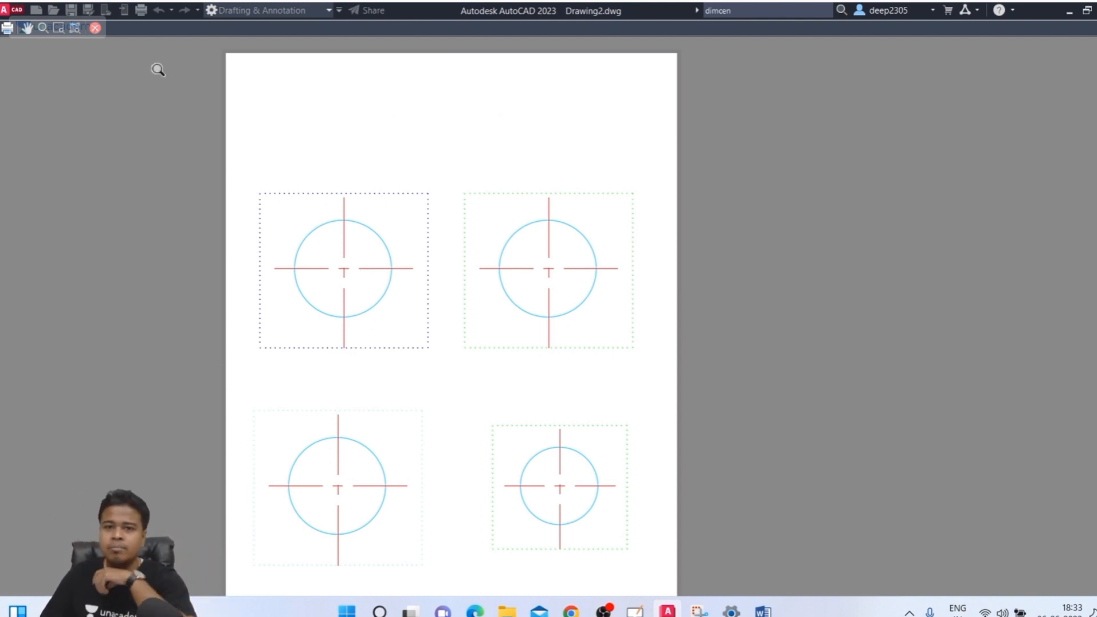
click(95, 28)
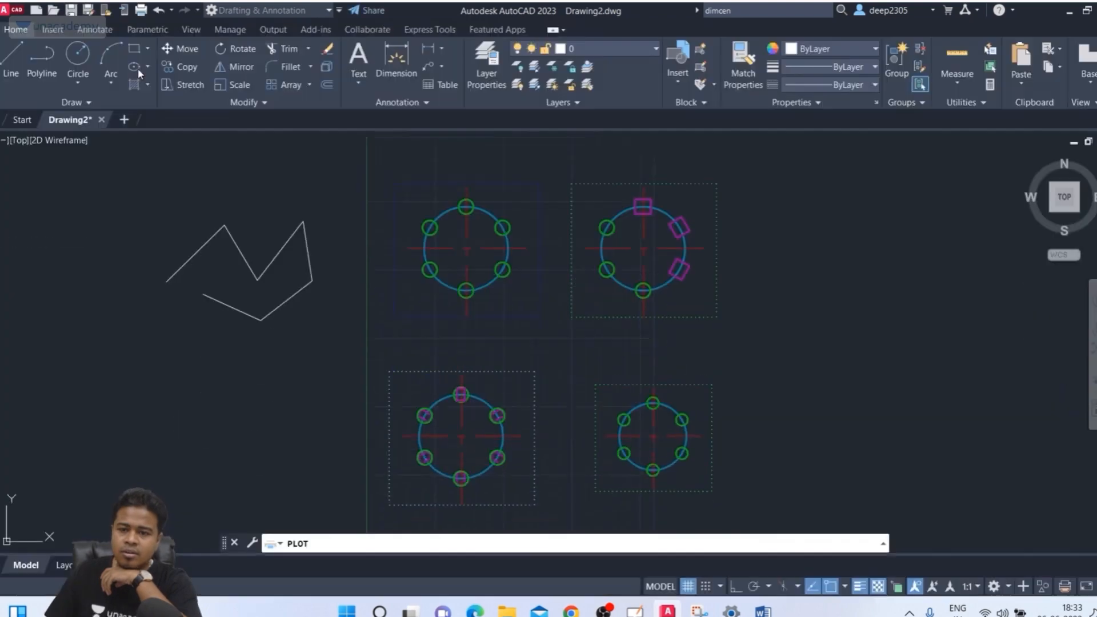
click(690, 479)
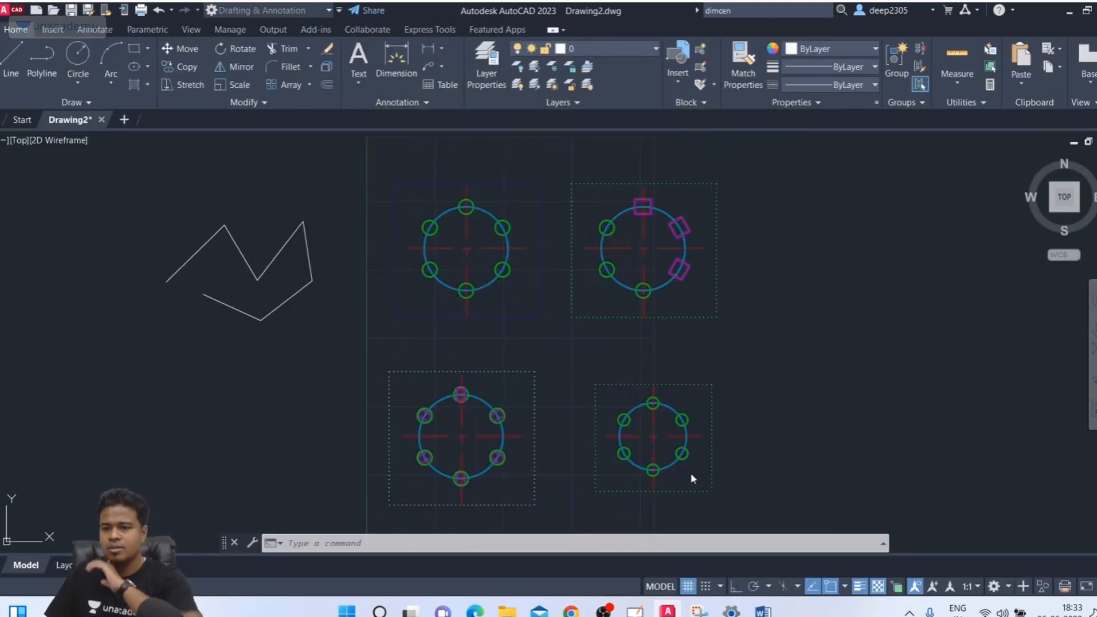
Exclude the continue blue layer from plotting and close the Layer Properties Manager
text(la)
key(Return)
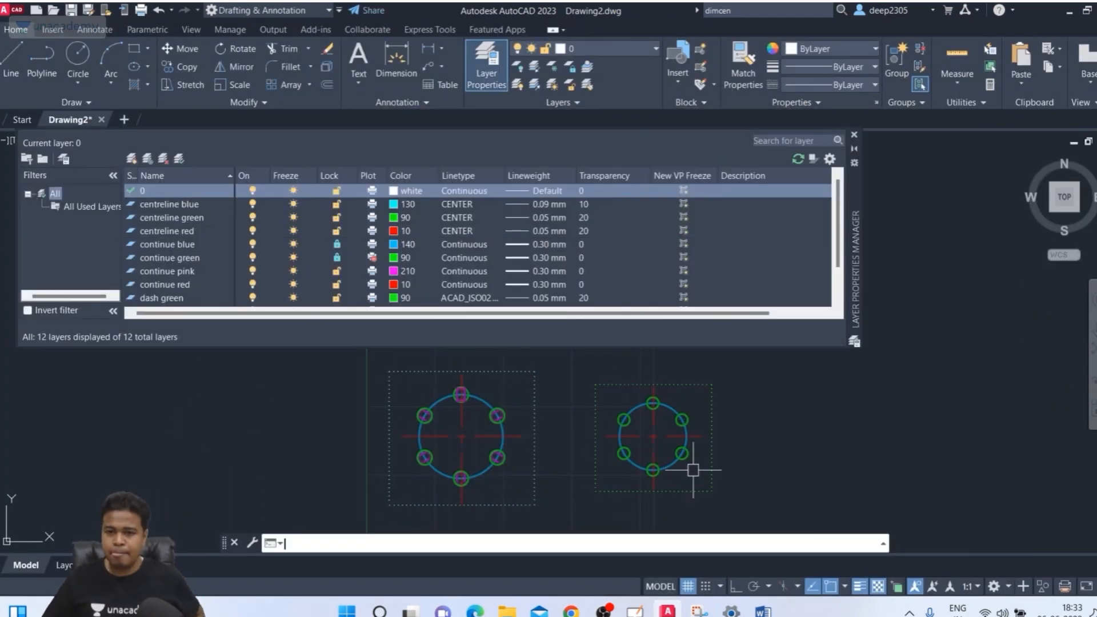
click(375, 247)
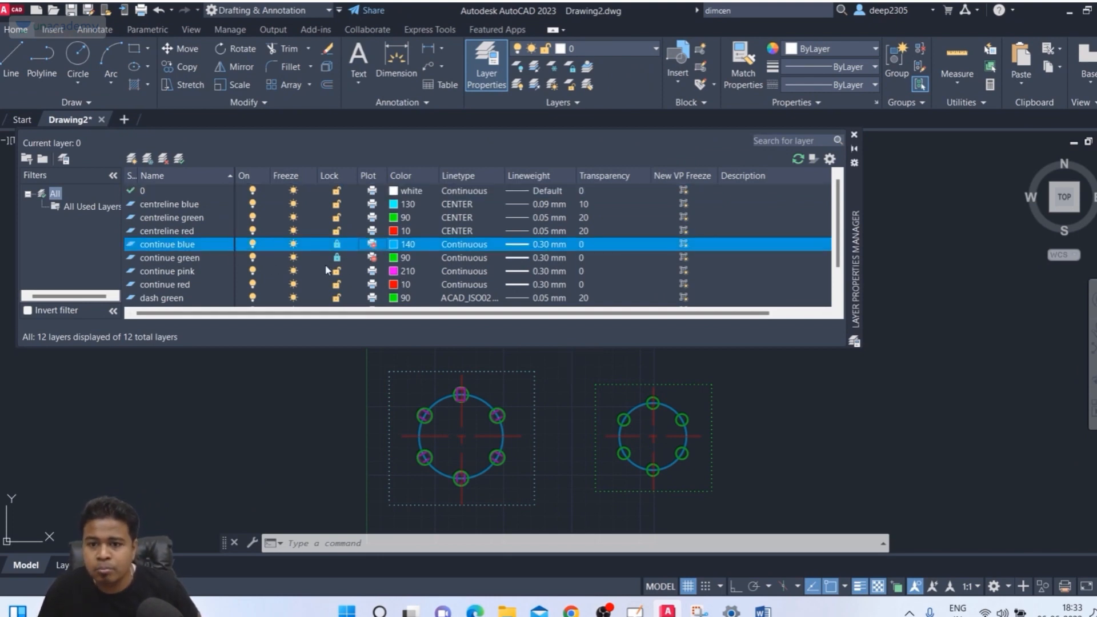
click(855, 134)
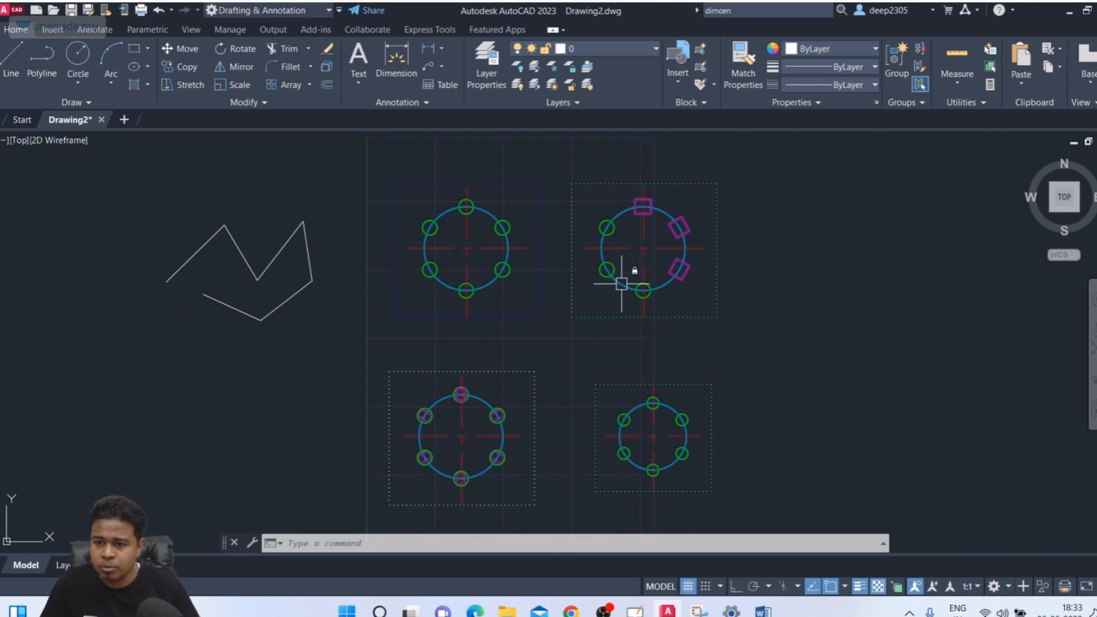
click(619, 284)
key(Escape)
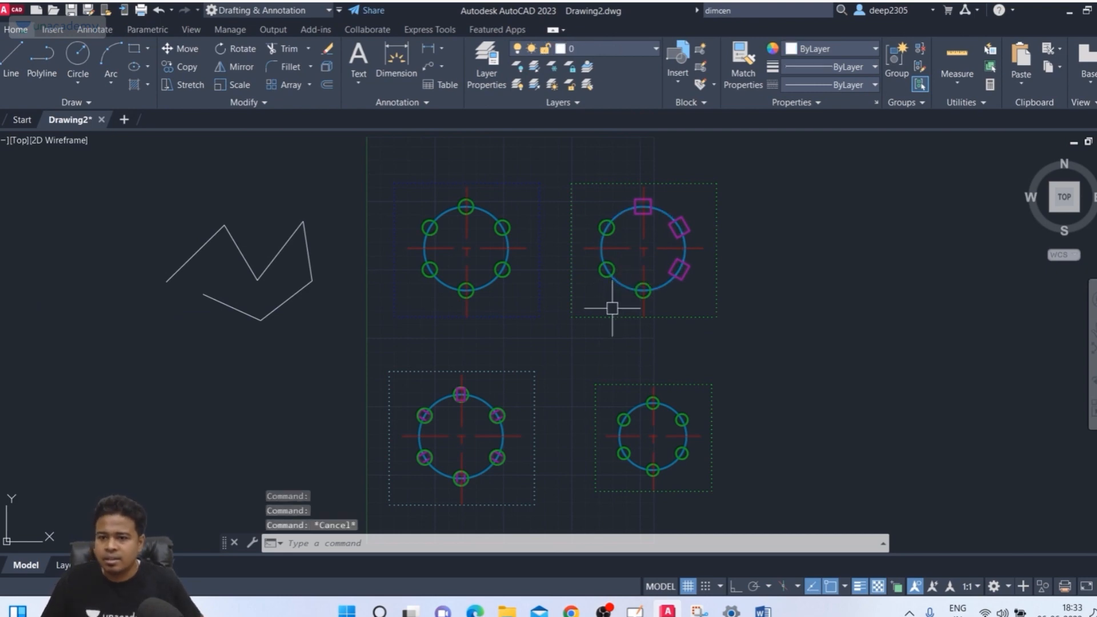
scroll(623, 285, up, 4)
key(Escape)
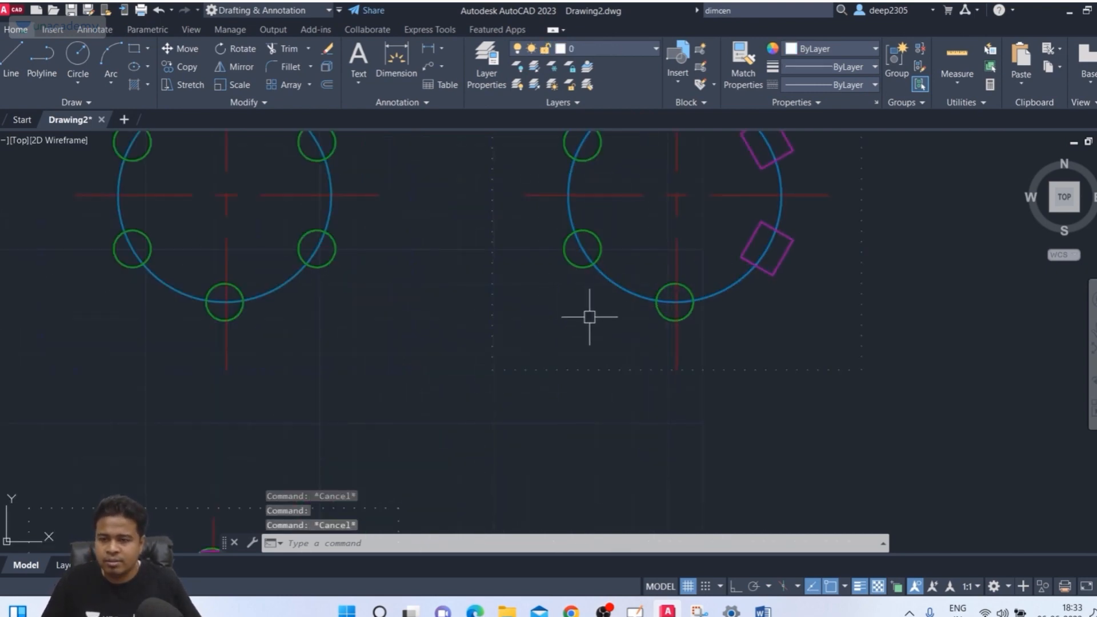
scroll(588, 314, down, 4)
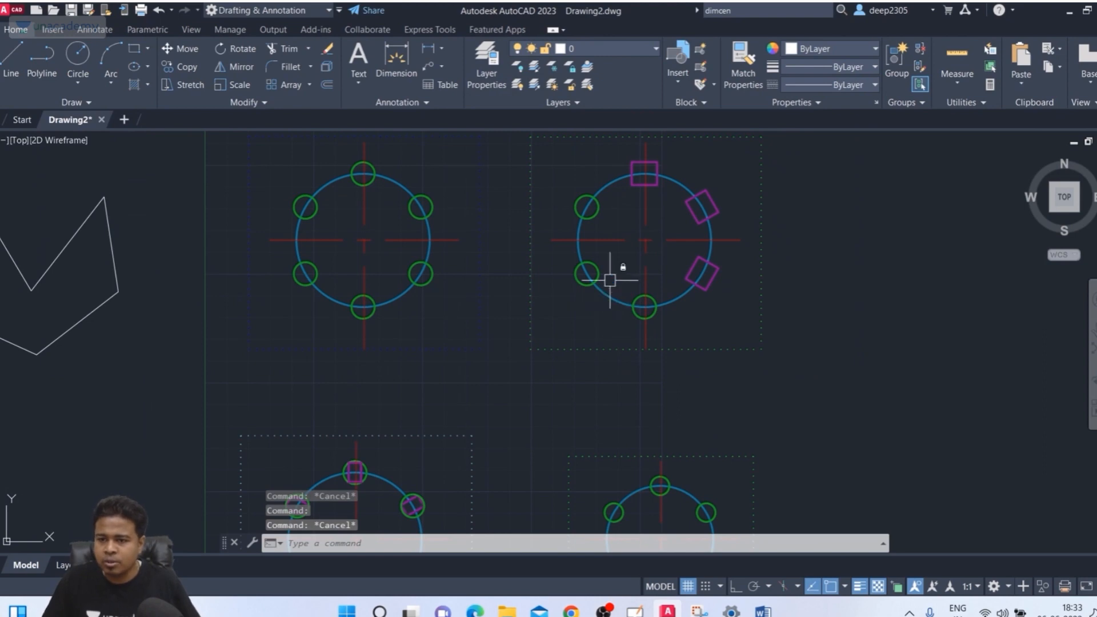
scroll(595, 279, down, 2)
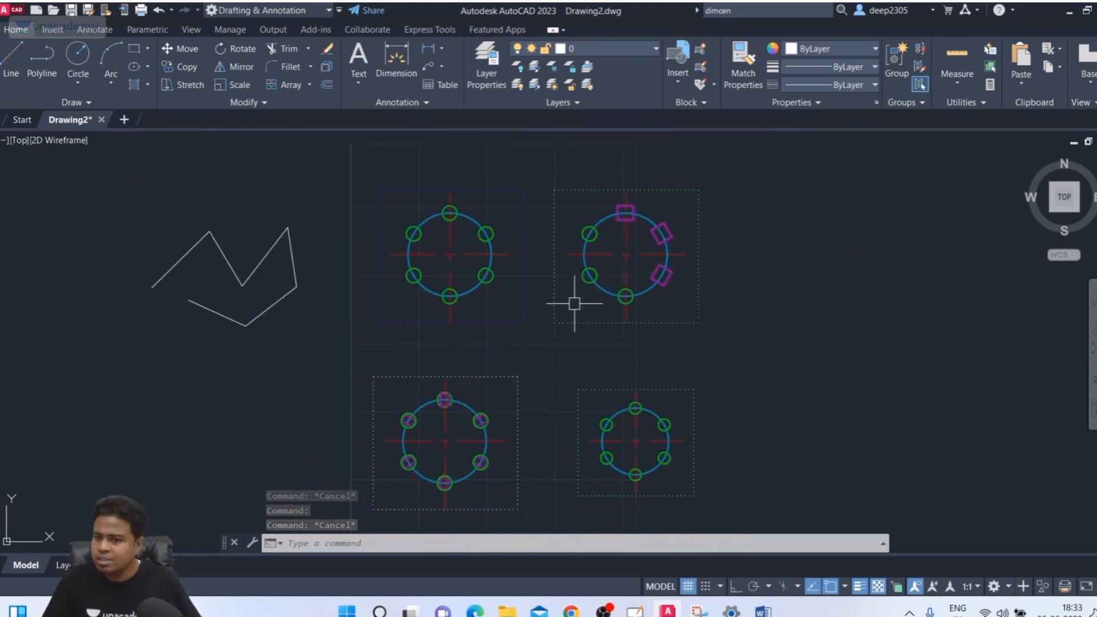
Set up a DWG To PDF.pc3 plot with a window around the four circle patterns as the plot area
text(plot)
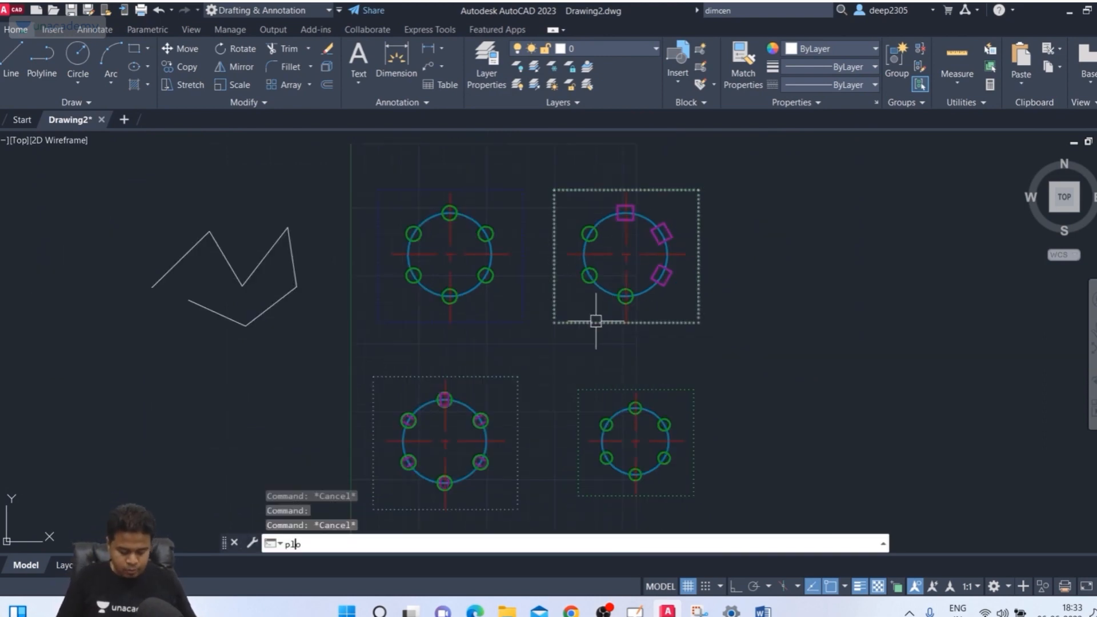
key(Return)
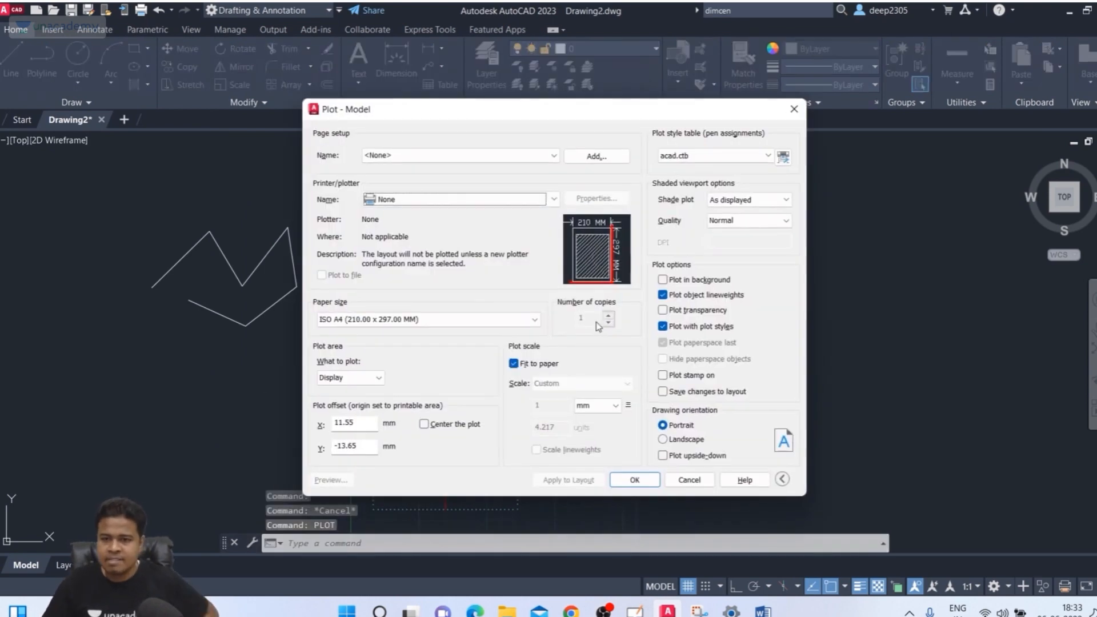
click(430, 196)
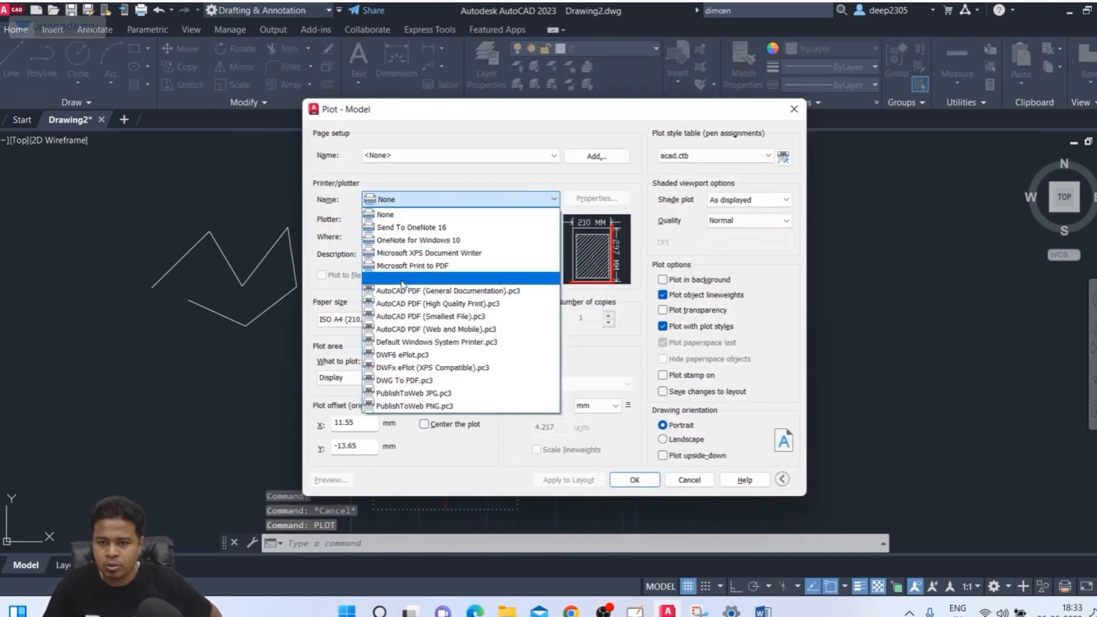
click(402, 377)
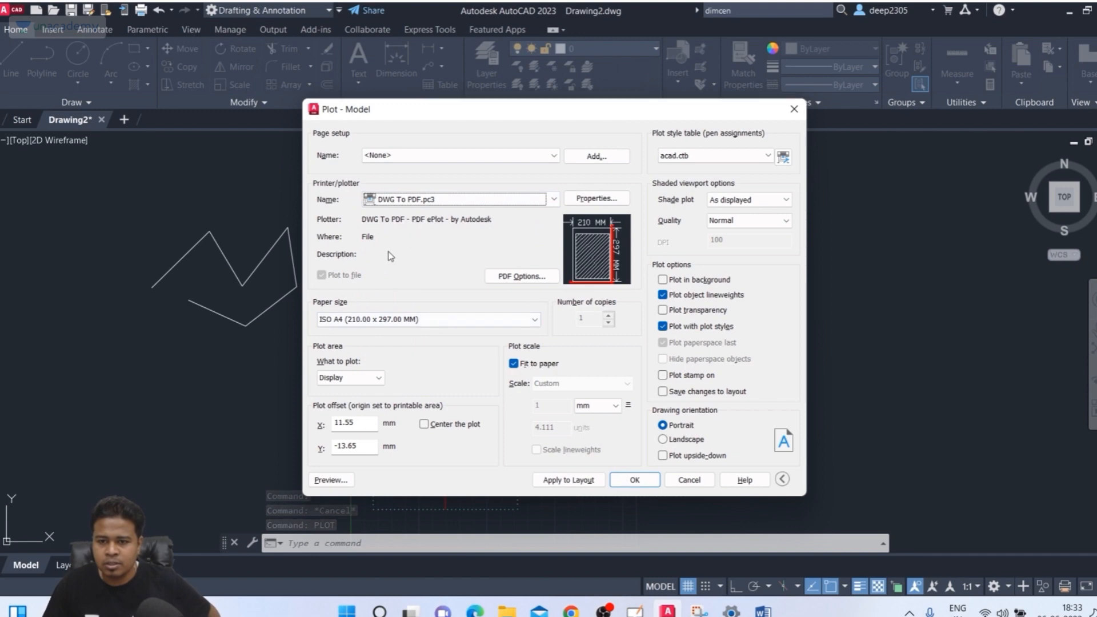
click(363, 378)
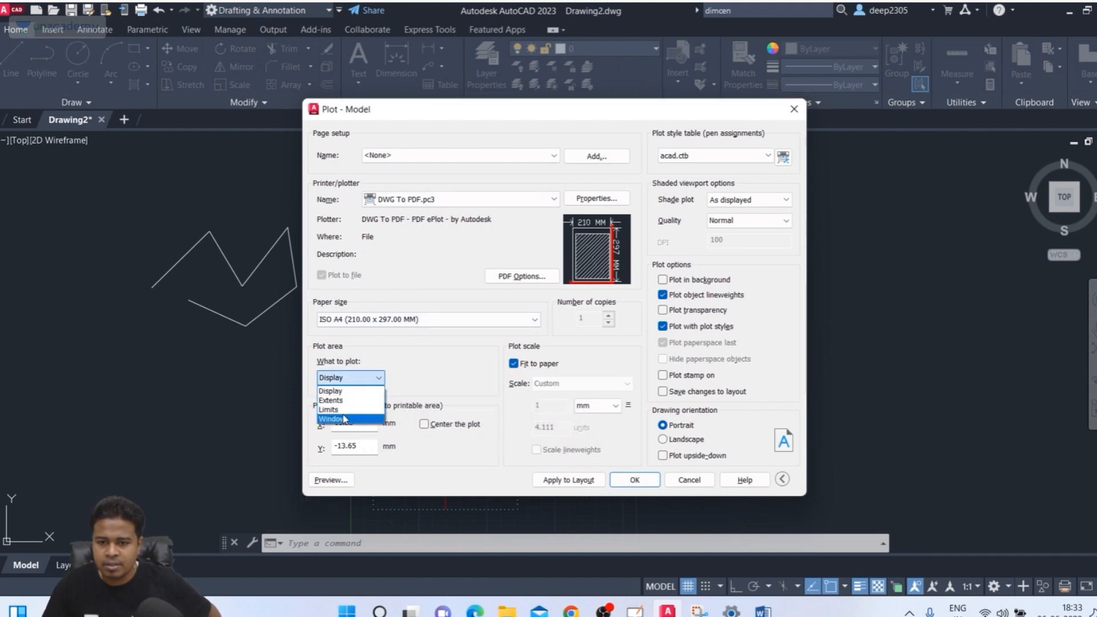
click(345, 417)
click(337, 156)
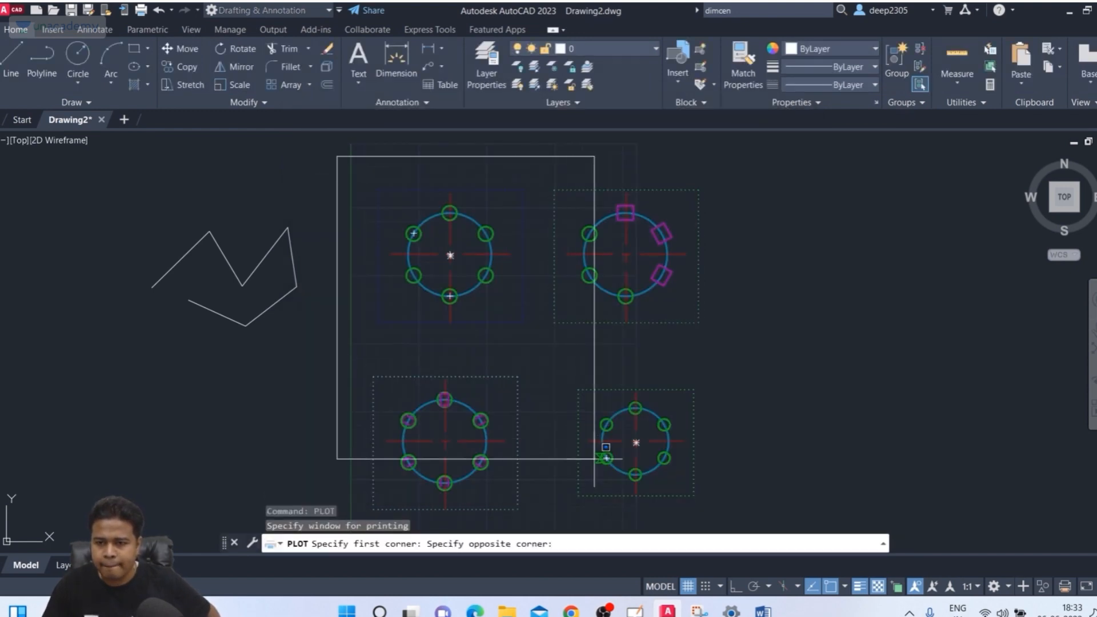
click(722, 517)
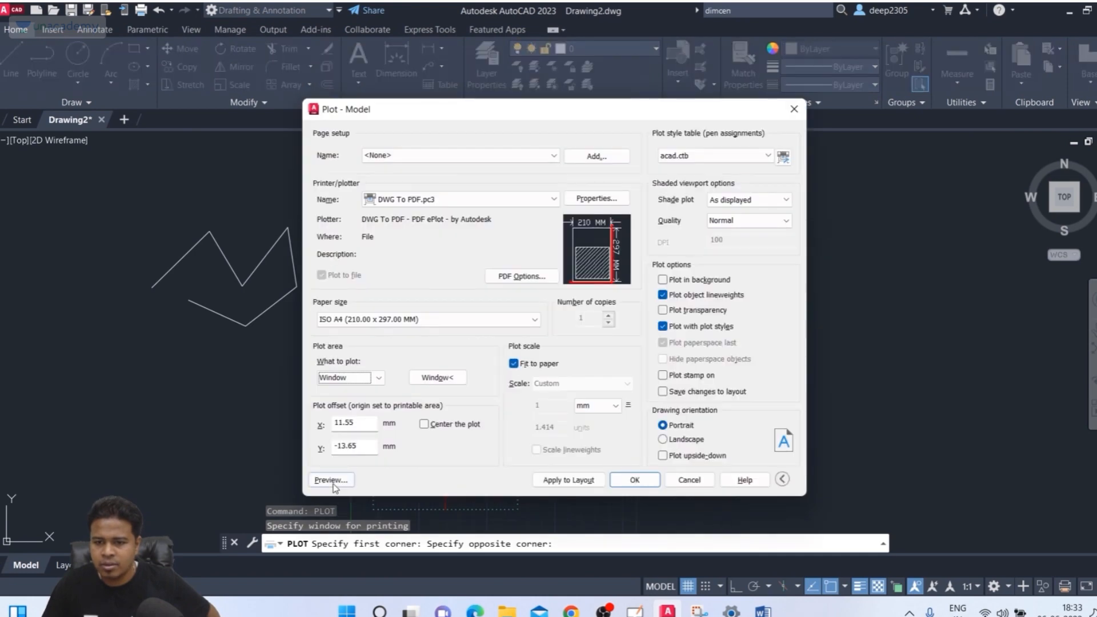
Preview the plot to check the effect of the non-plotting blue and green layers, and leave the plot settings without plotting
click(335, 486)
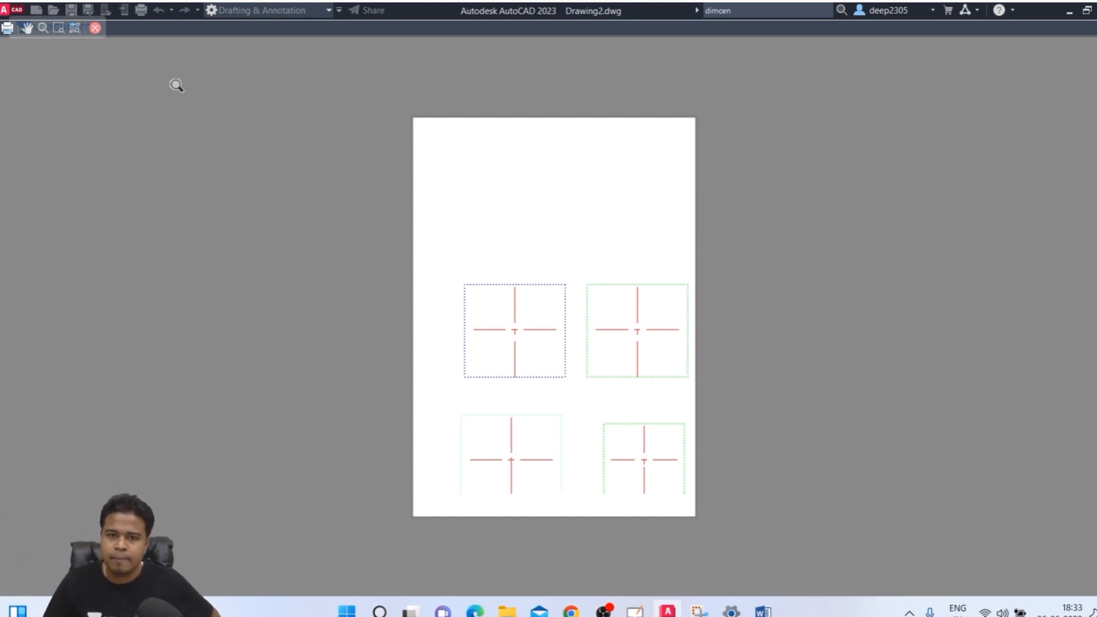
click(95, 28)
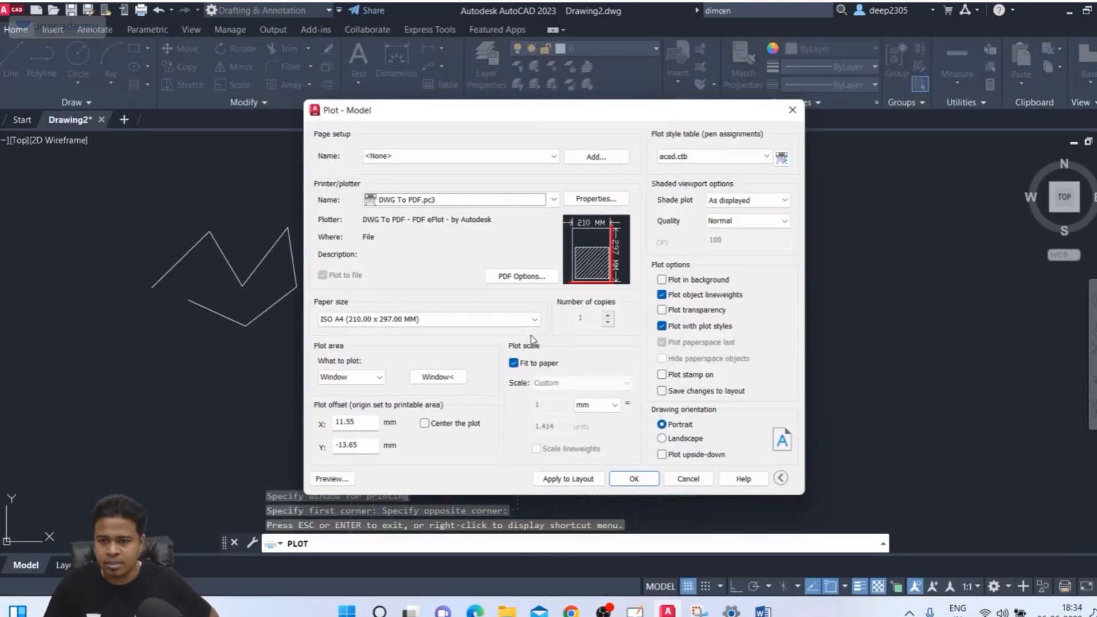
click(683, 478)
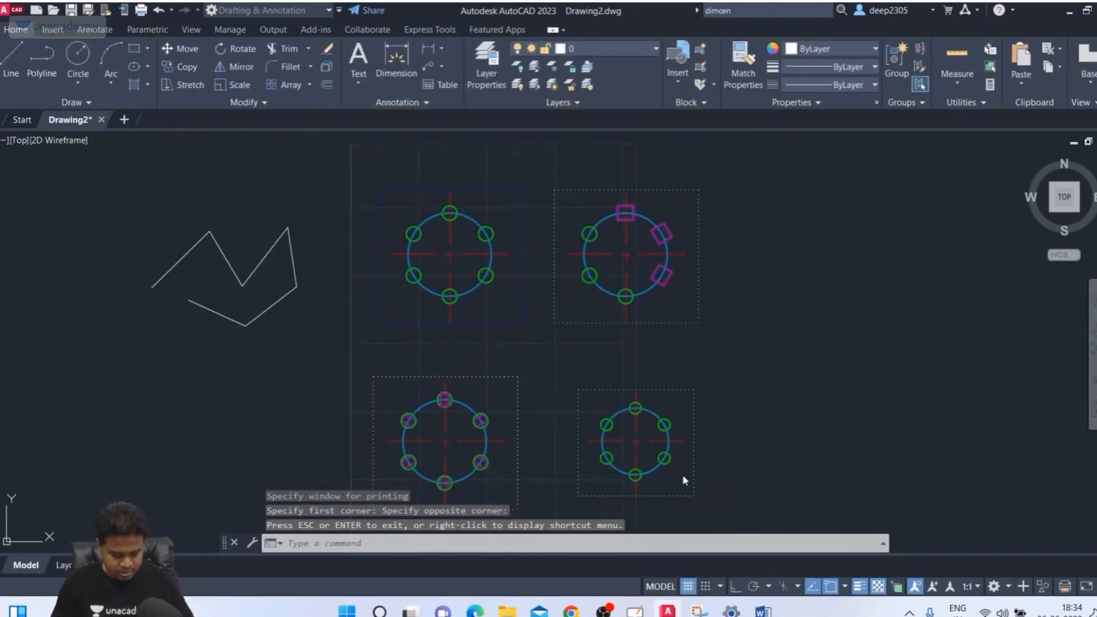
Make the continue blue and continue green layers plottable again and close the Layer Properties Manager
text(la)
key(Return)
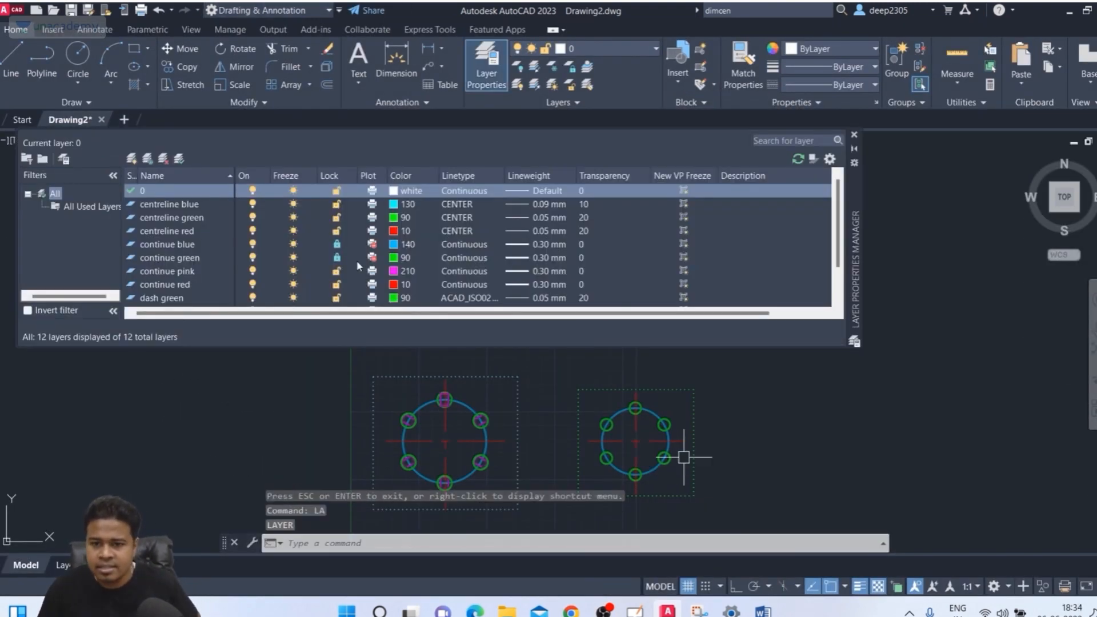
click(377, 244)
click(377, 258)
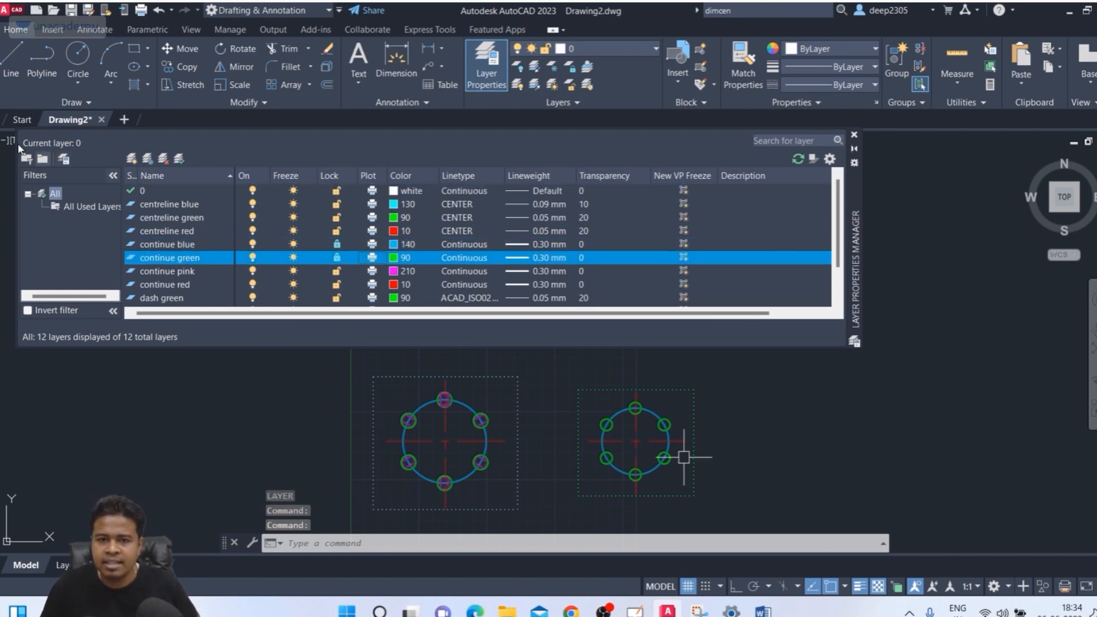
click(854, 134)
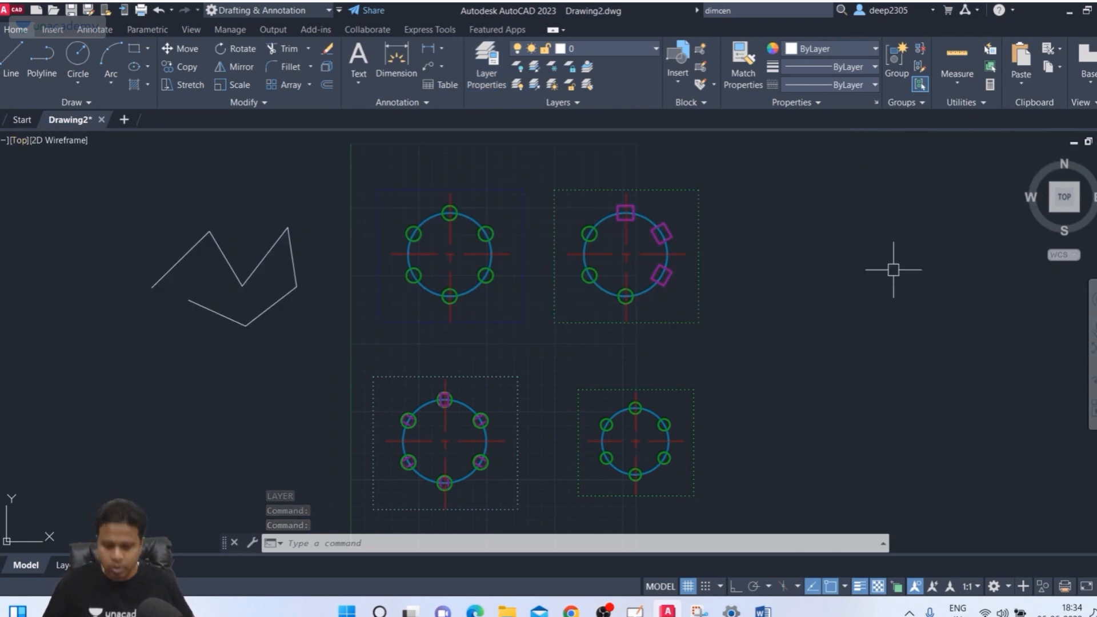
Set up a centered DWG To PDF.pc3 plot with a window around the four circle patterns as the plot area
text(pl)
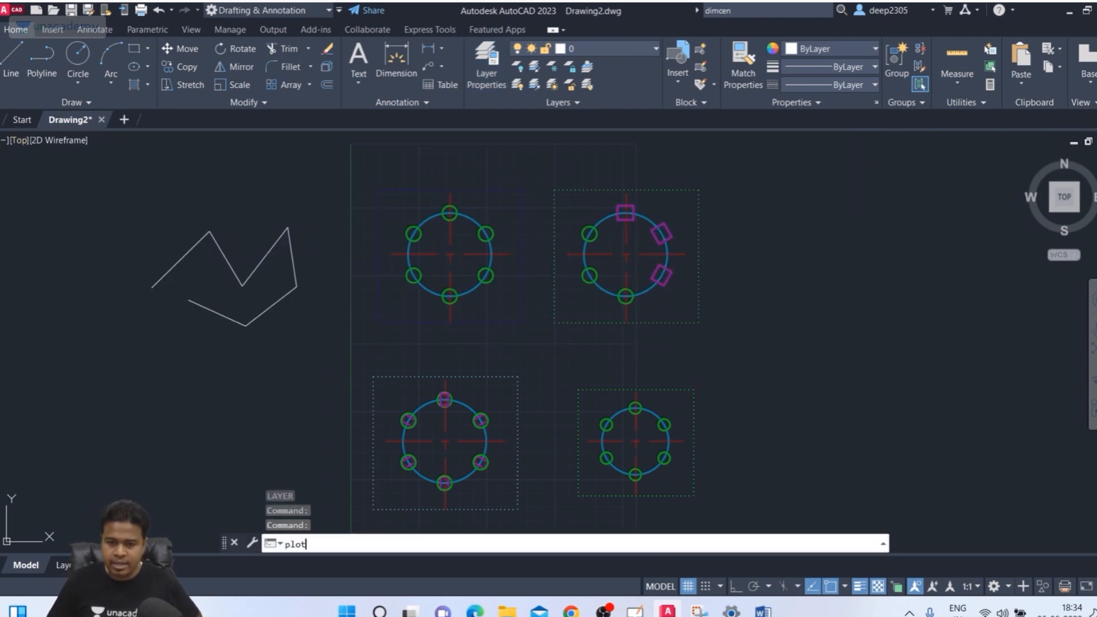
text(ot)
key(Return)
click(434, 197)
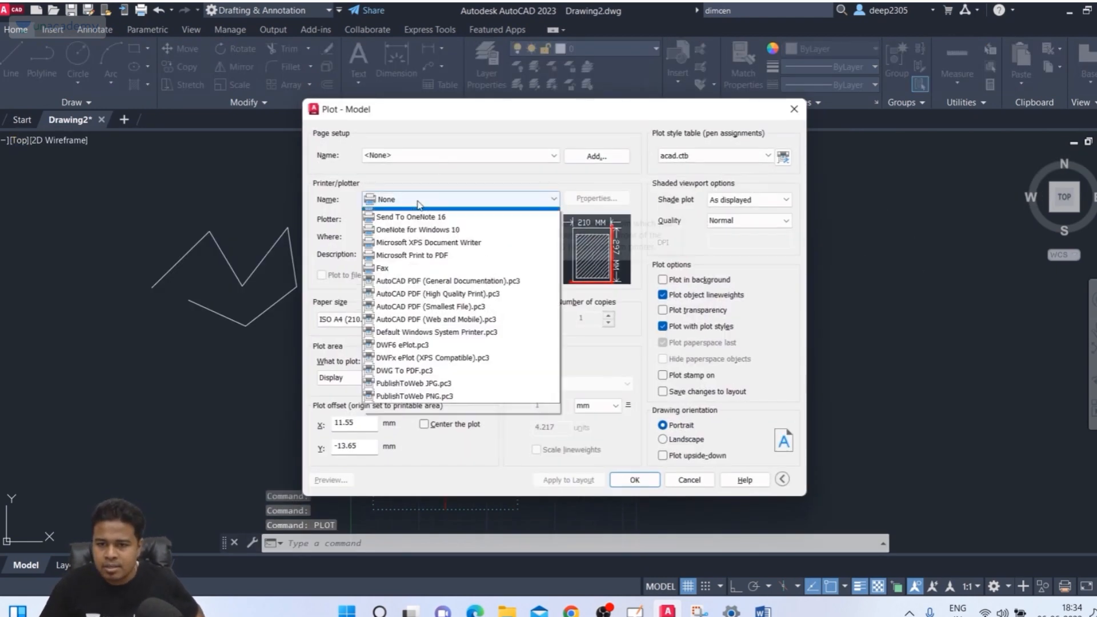
click(410, 383)
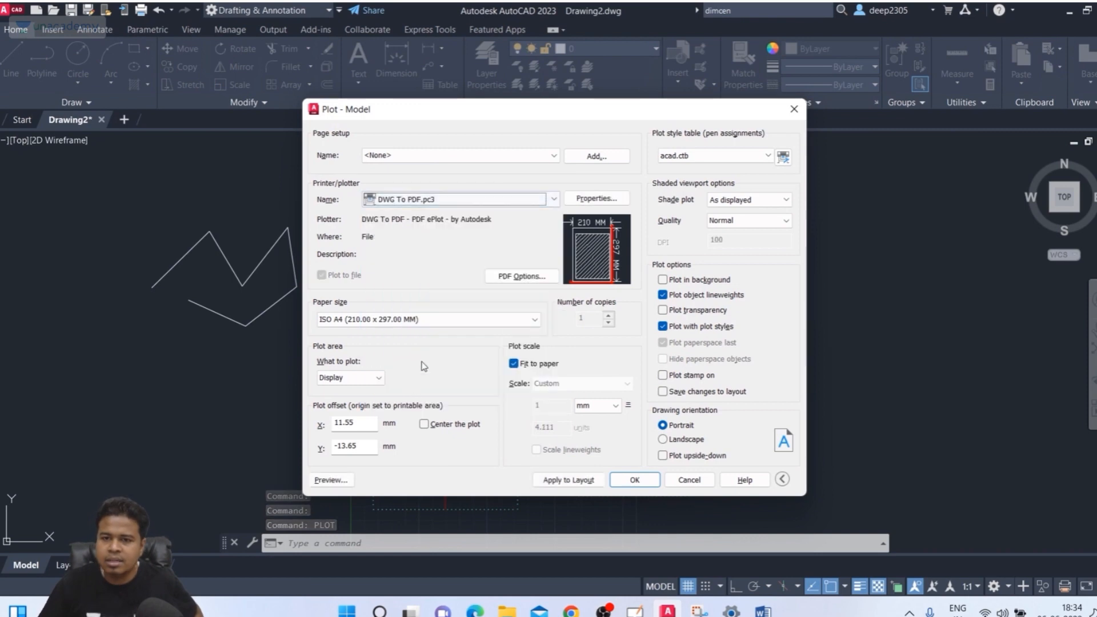
click(350, 378)
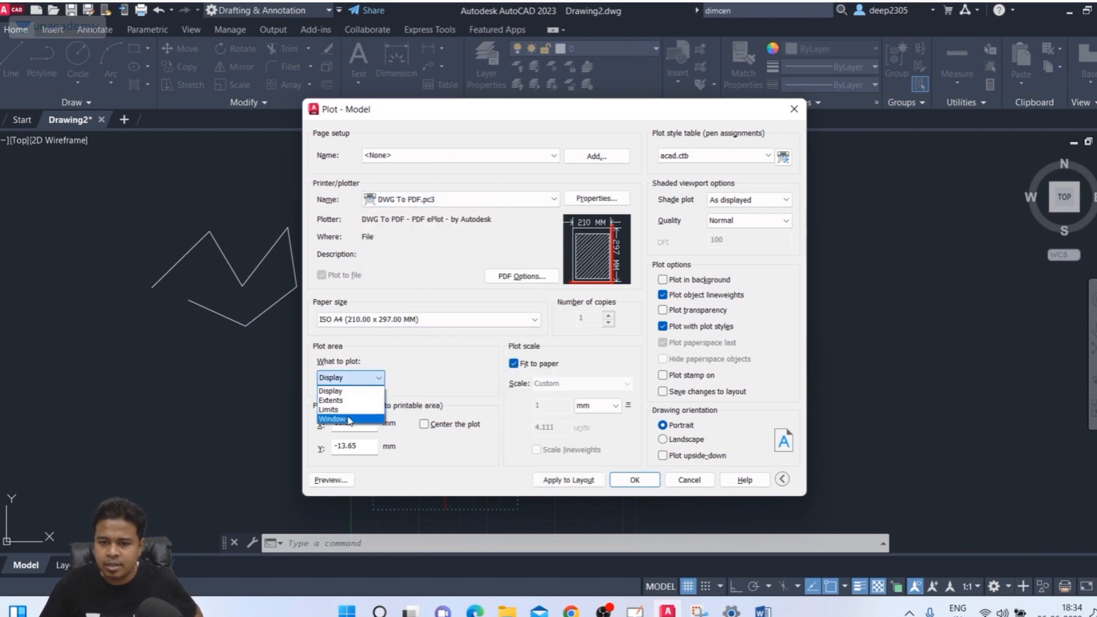
click(334, 419)
click(337, 162)
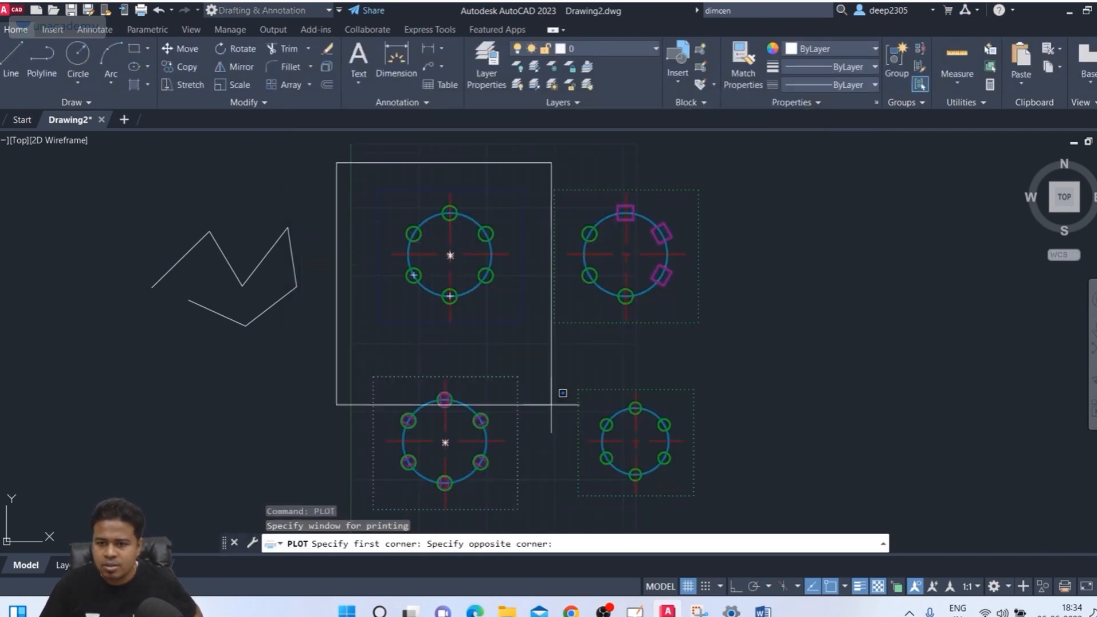
click(738, 524)
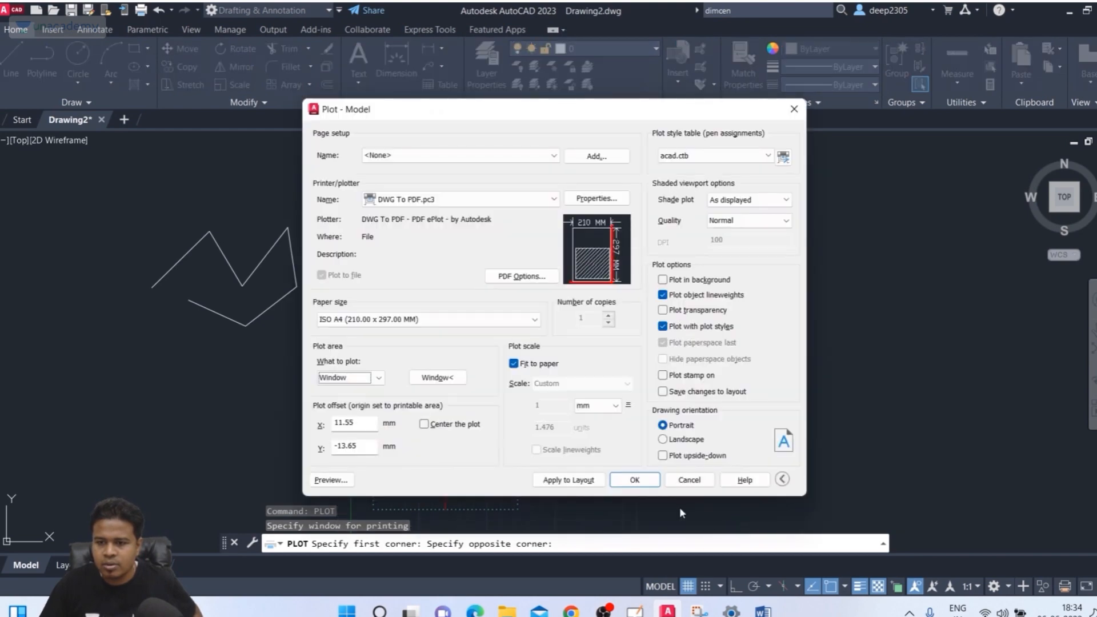
click(461, 428)
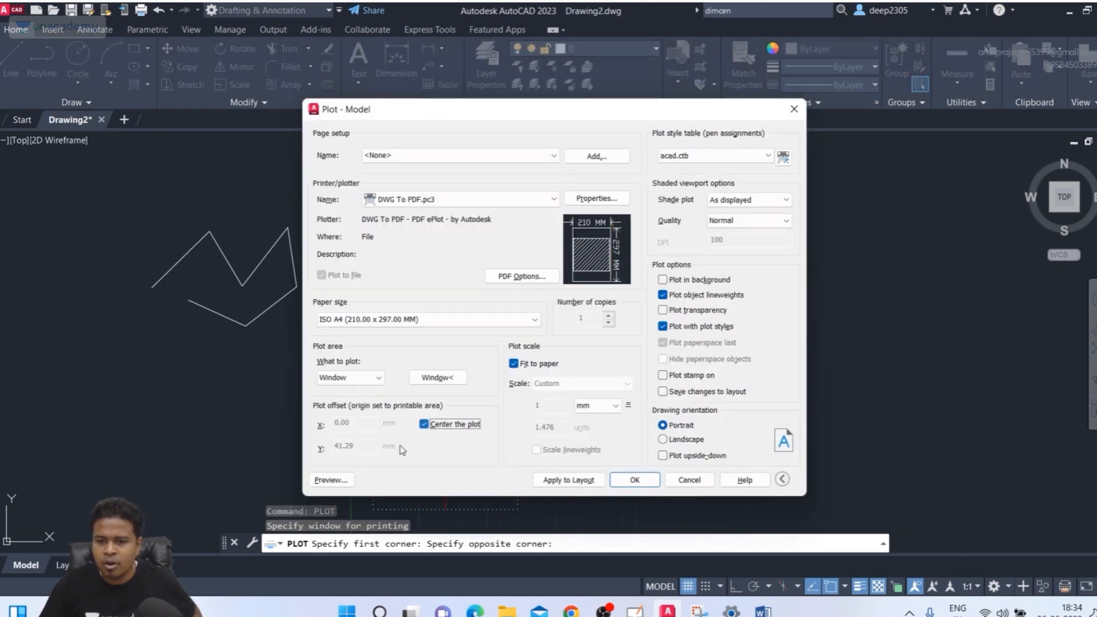
Preview the plot with the continue blue and green layers included, and leave the plot settings without plotting
click(332, 480)
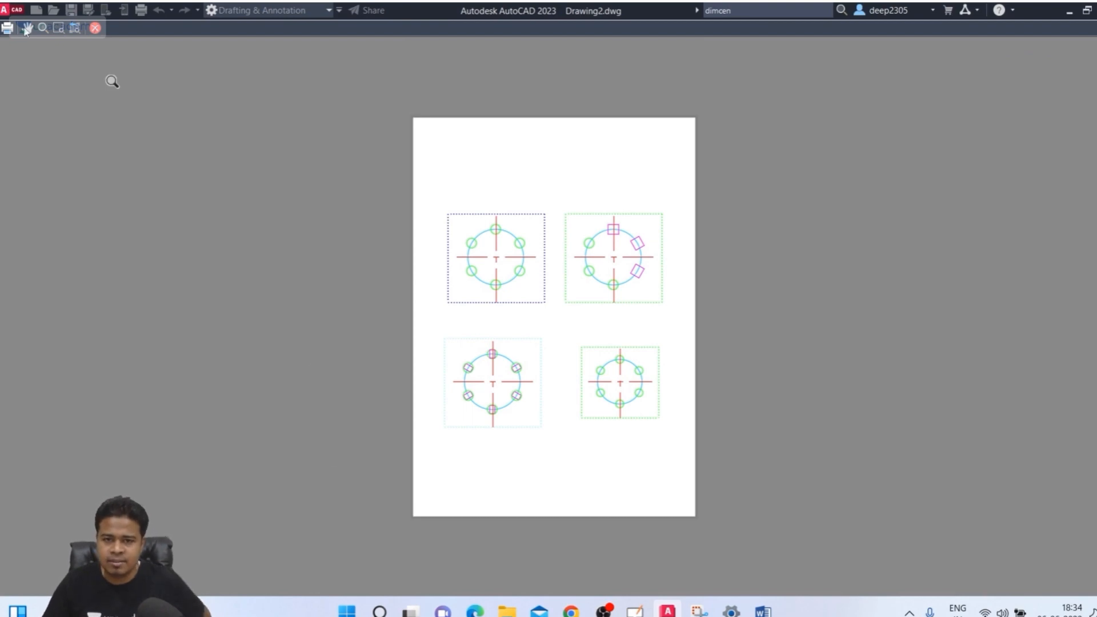
click(95, 28)
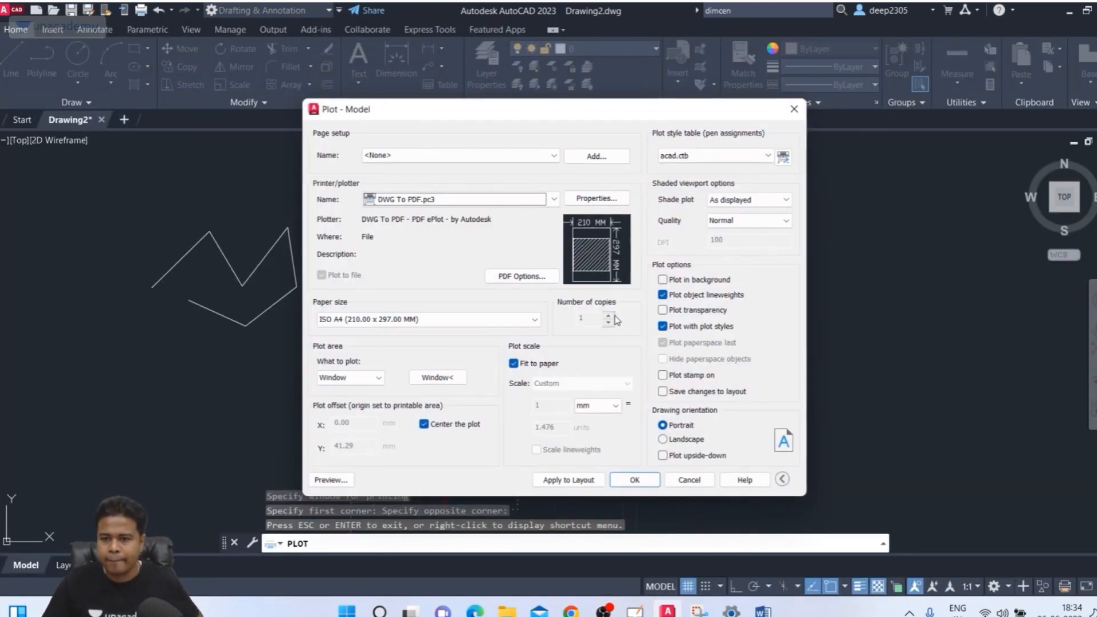
click(794, 109)
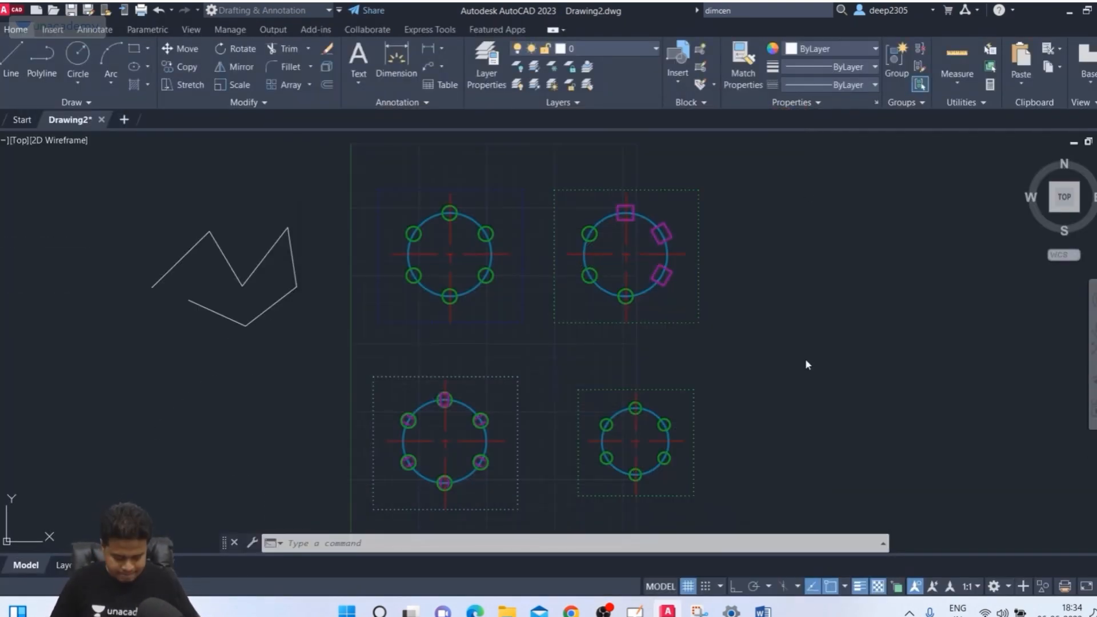
Open the Layer Properties Manager and enter the description hffjkgfng for the centreline blue layer
text(la)
key(Return)
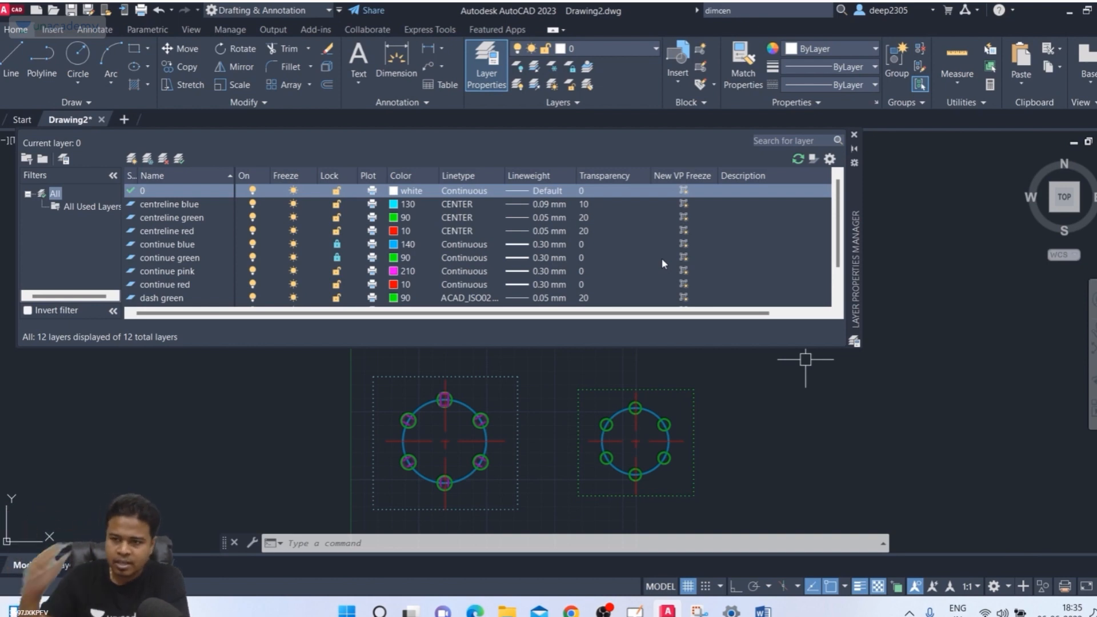
click(765, 191)
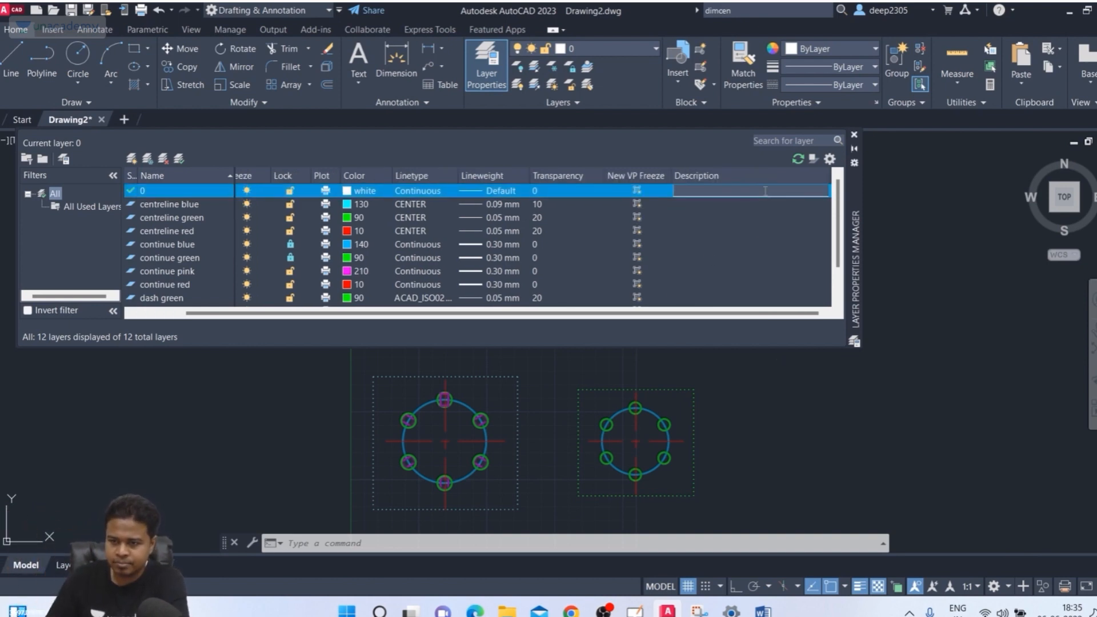
click(760, 205)
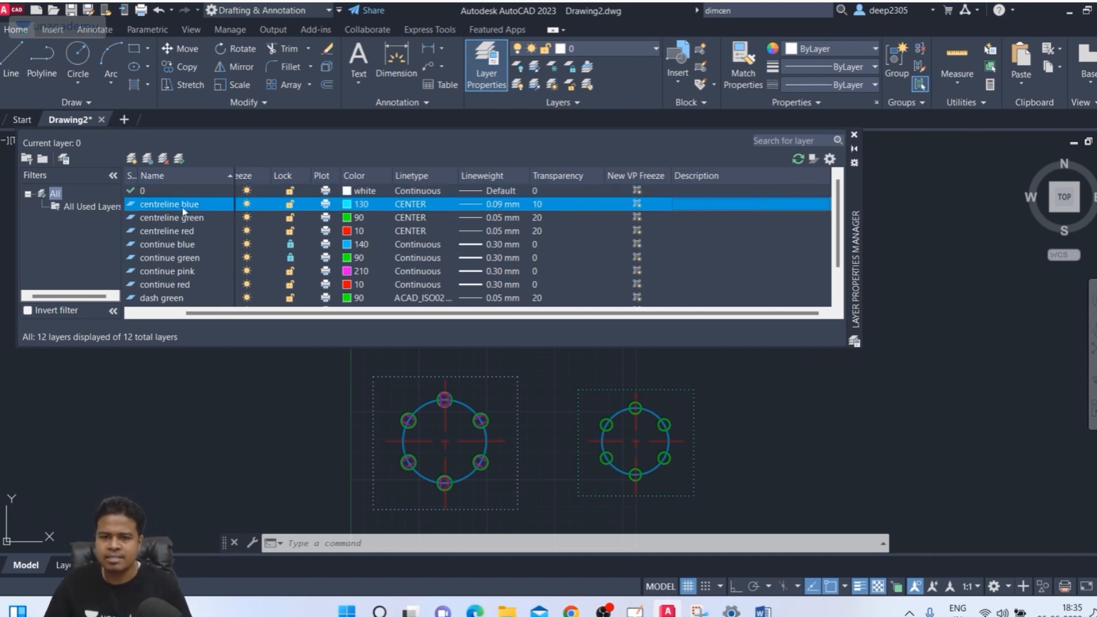
click(749, 203)
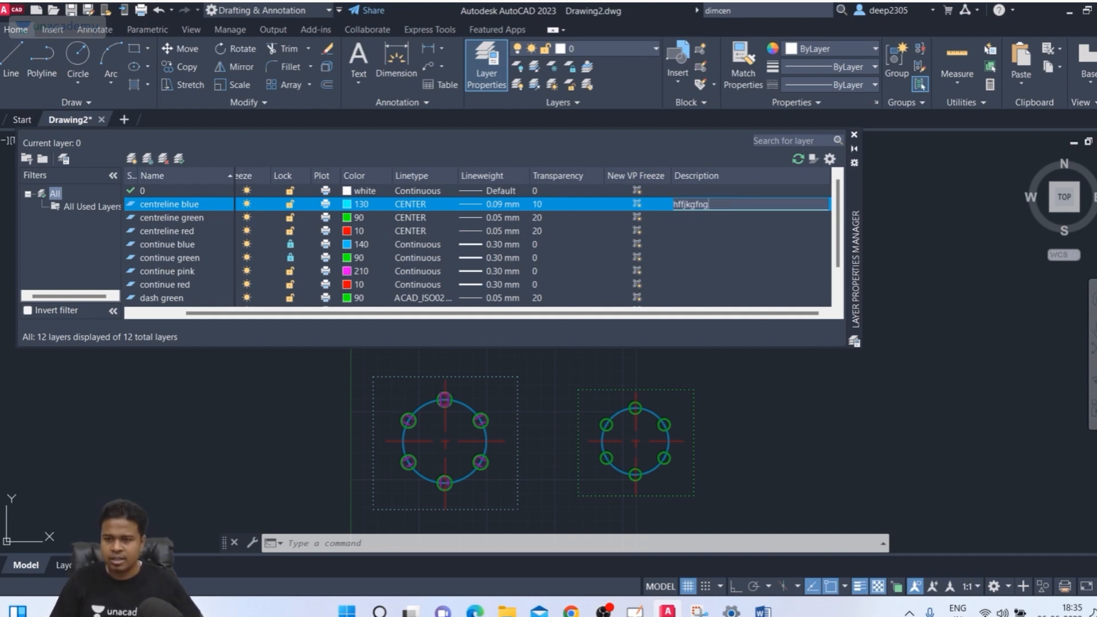
click(741, 232)
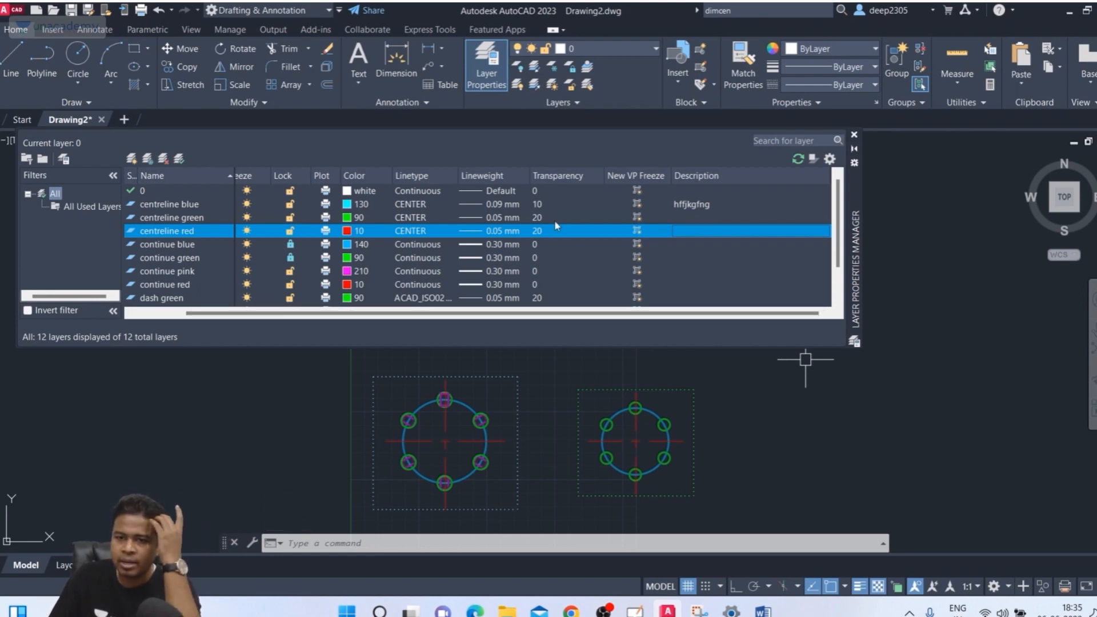
Set the dotted green layer's transparency to 80 and close the Layer Properties Manager
click(234, 221)
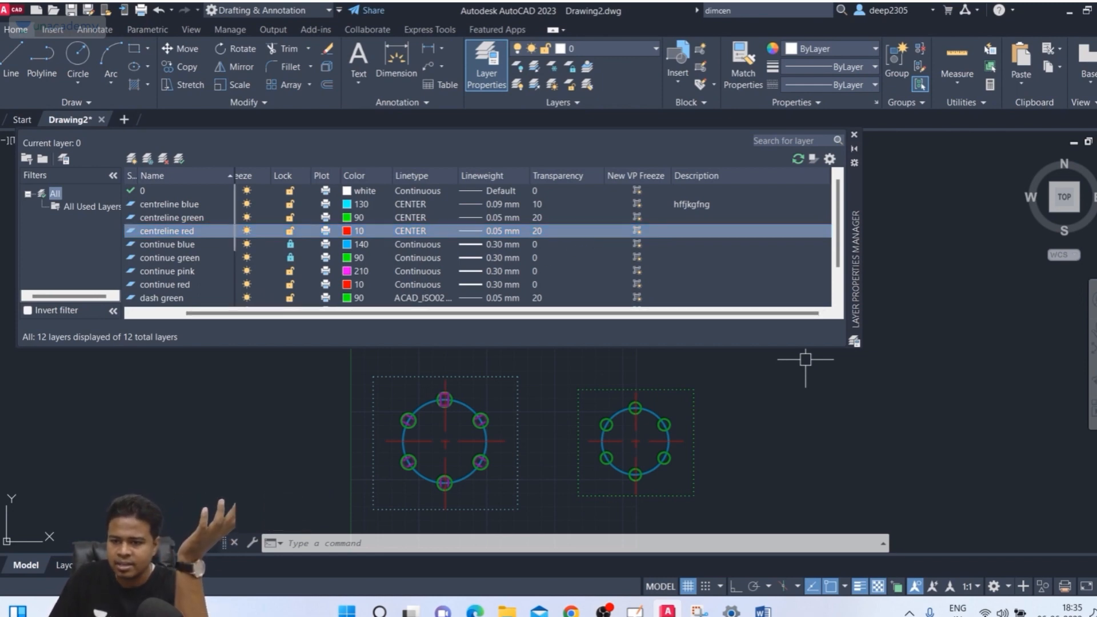
scroll(183, 280, down, 1)
click(183, 284)
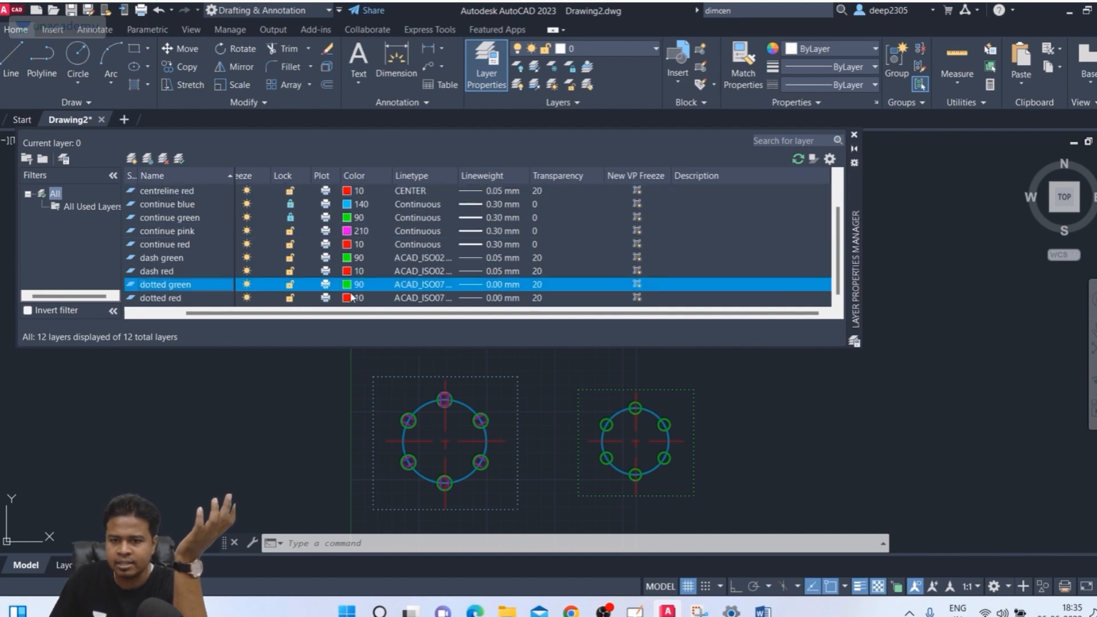
click(537, 284)
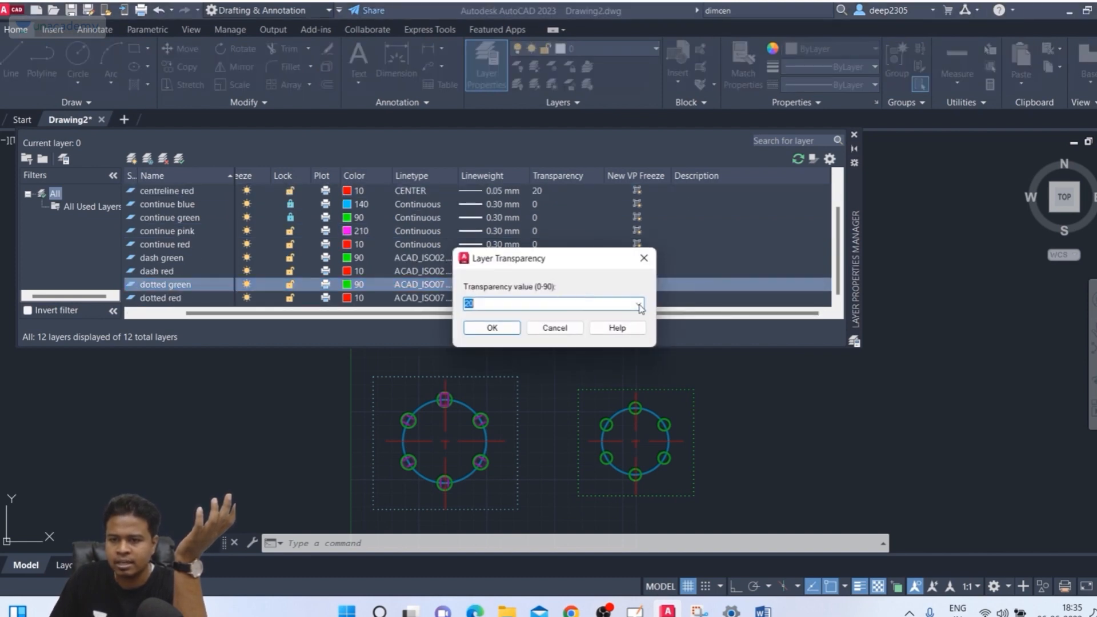
click(639, 304)
click(486, 393)
click(492, 327)
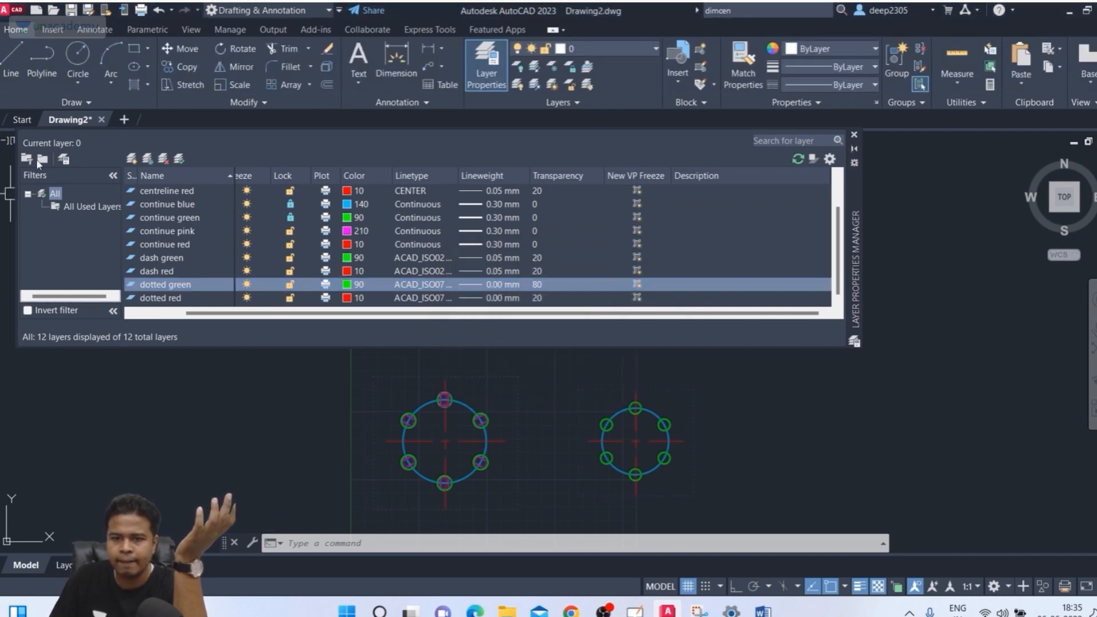
click(855, 136)
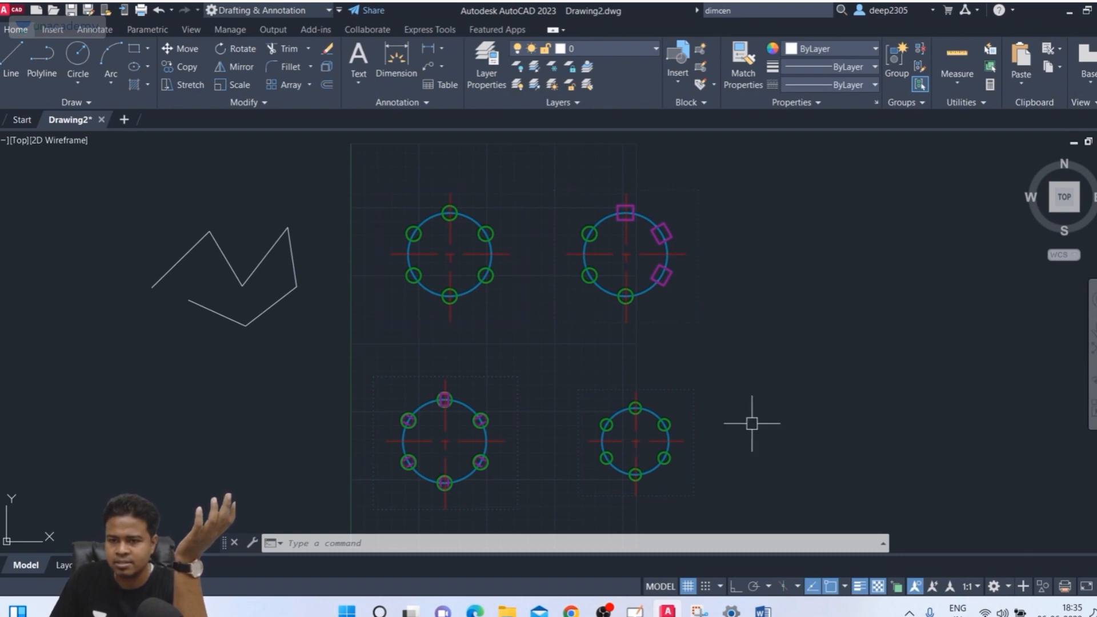
Examine the dotted frames around the circle patterns up close to judge the effect of the layer transparency
scroll(697, 236, up, 2)
scroll(695, 235, up, 2)
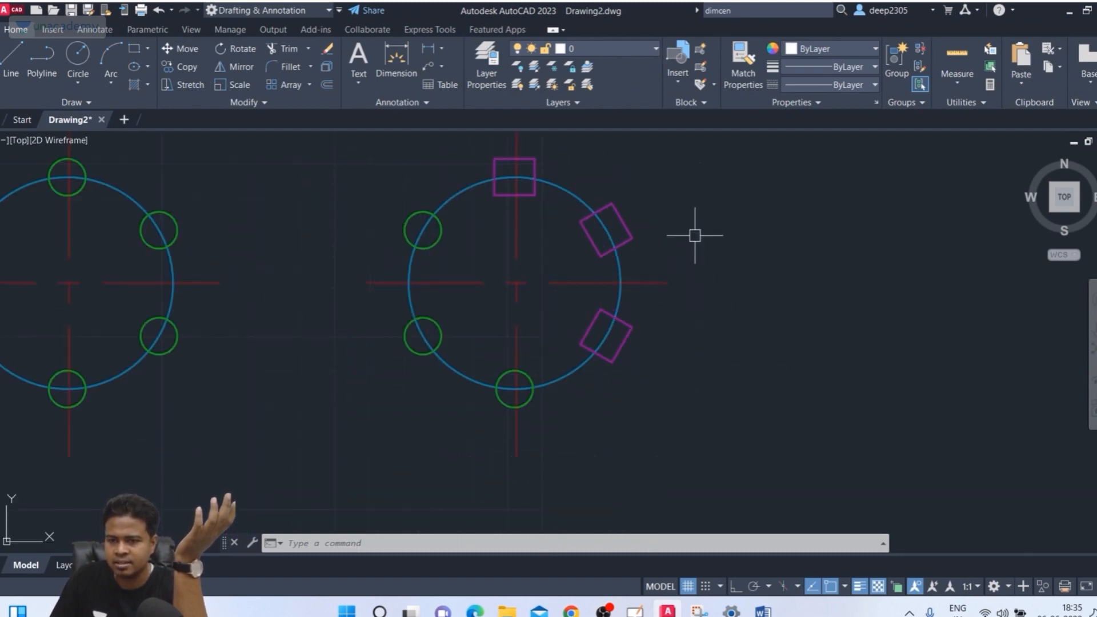
scroll(695, 235, down, 2)
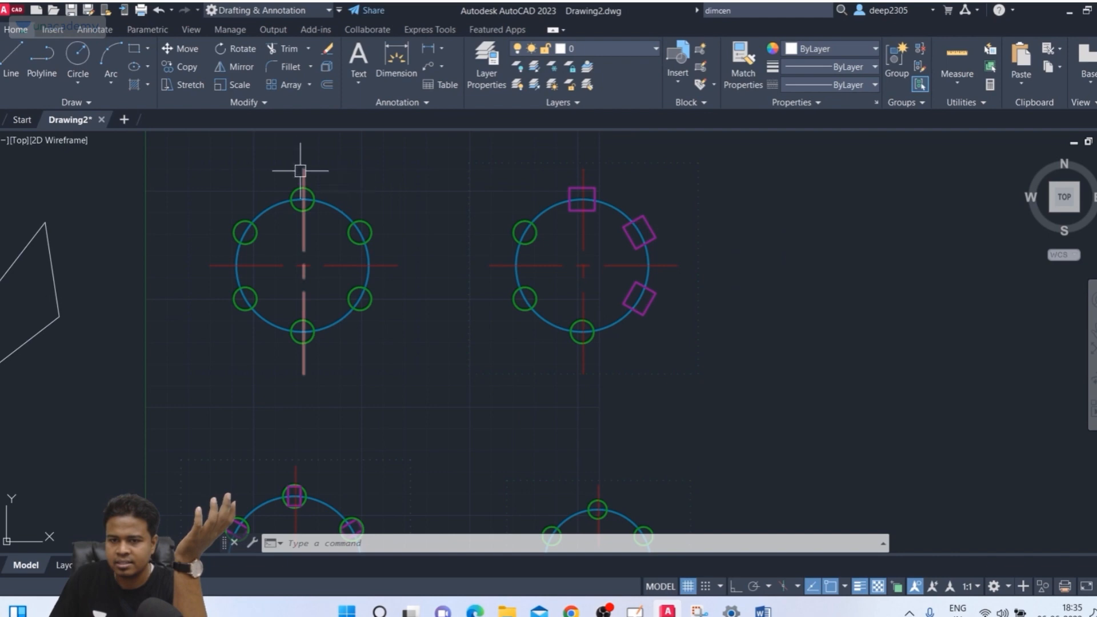
scroll(739, 208, up, 3)
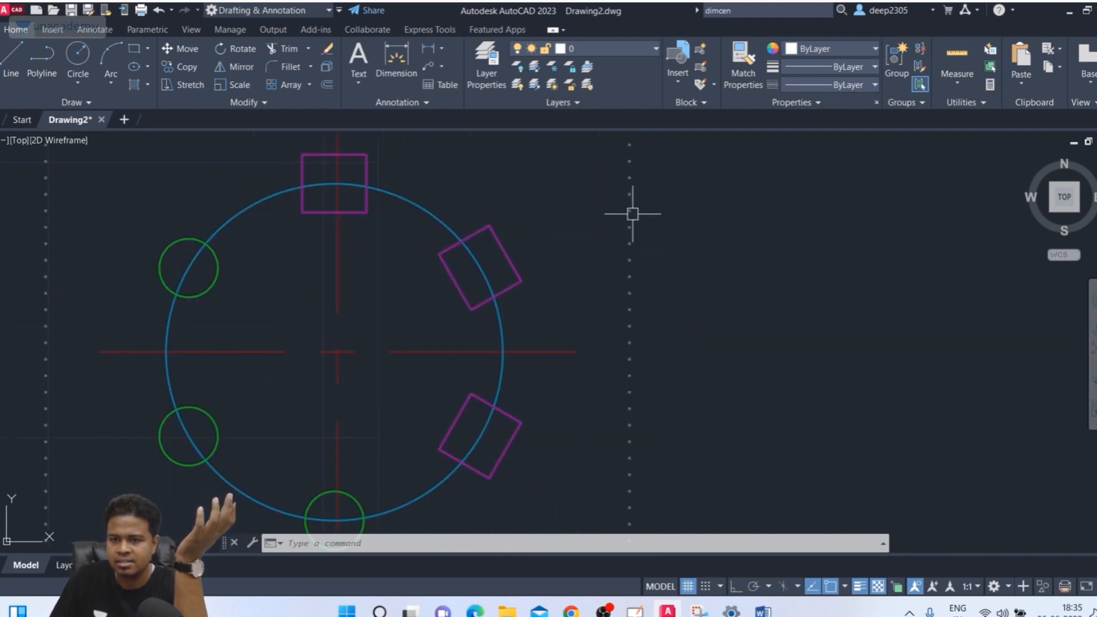
scroll(633, 213, down, 5)
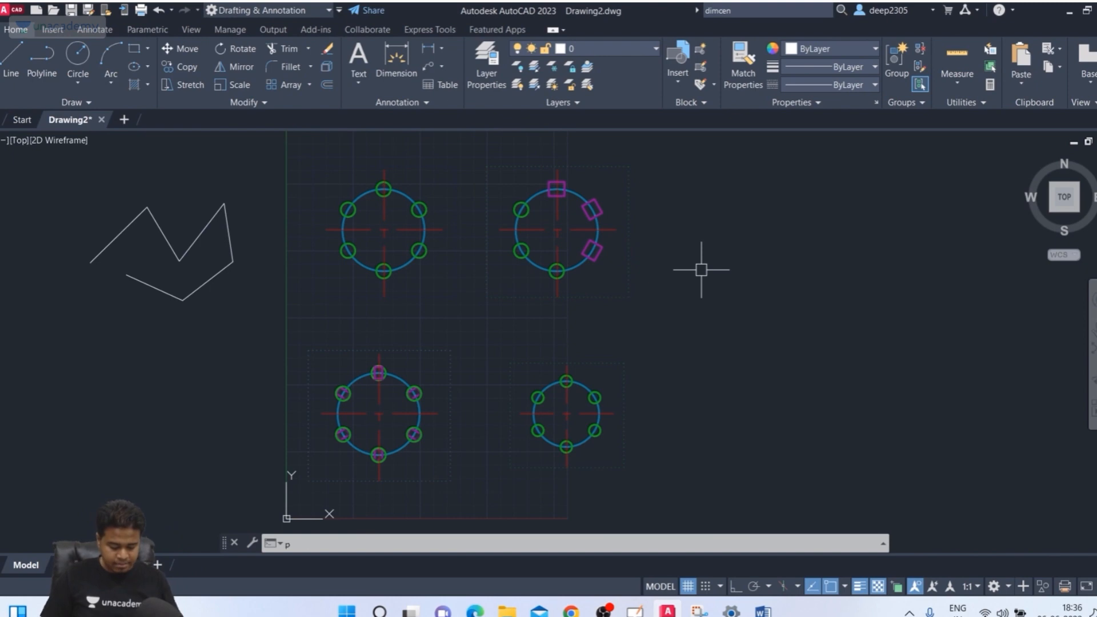
Configure a PDF plot with DWG To PDF.pc3, windowing the area around the four circle patterns and centering the plot
text(lo)
key(Return)
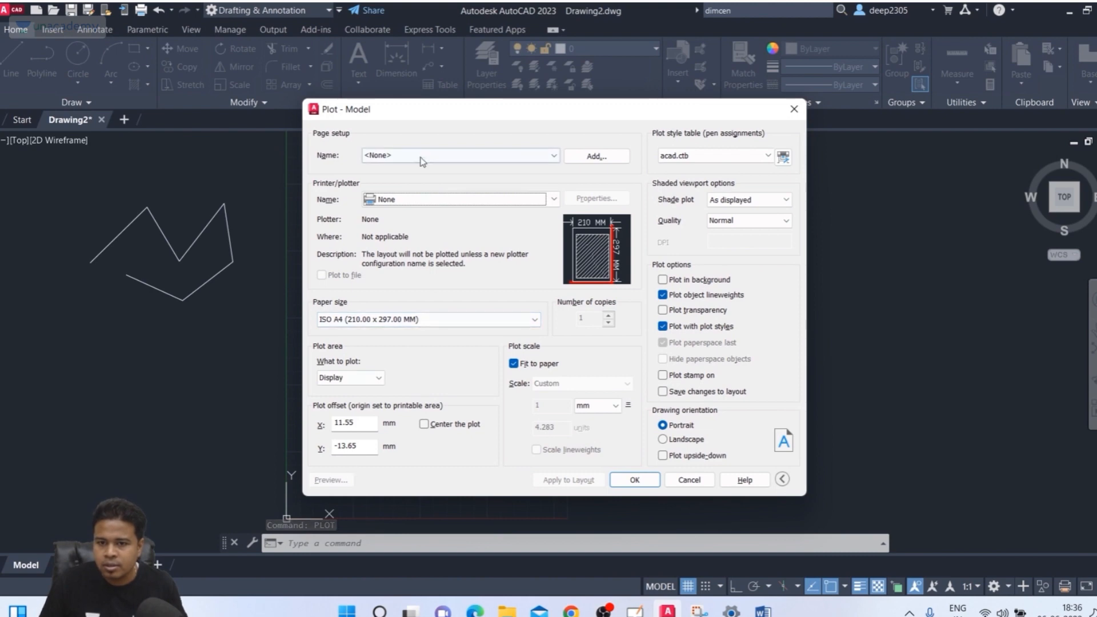
click(400, 200)
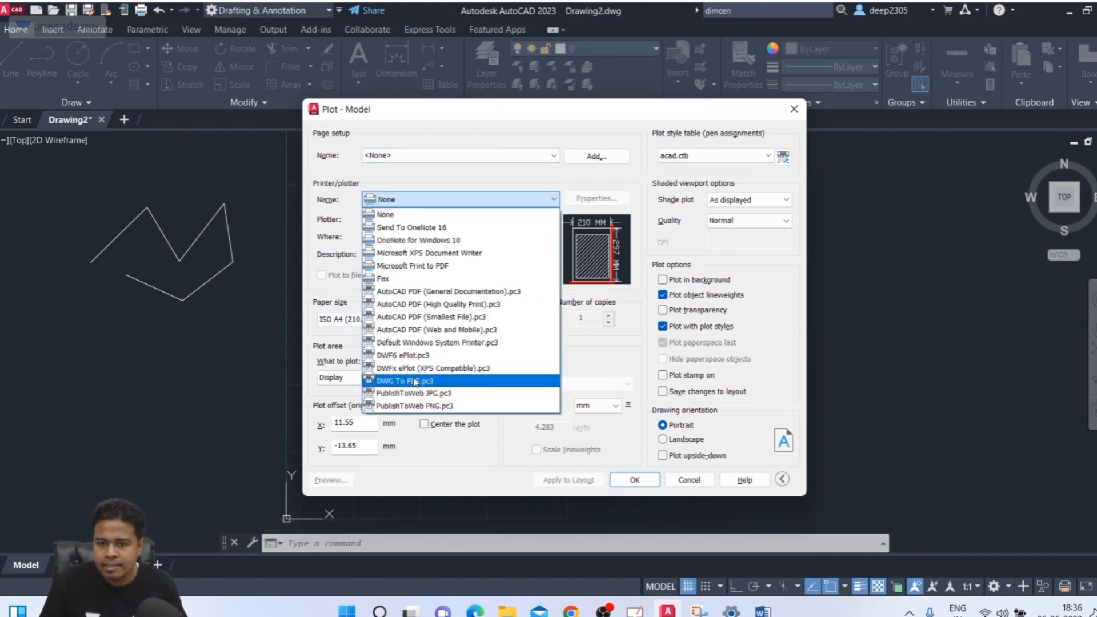
click(415, 380)
click(377, 379)
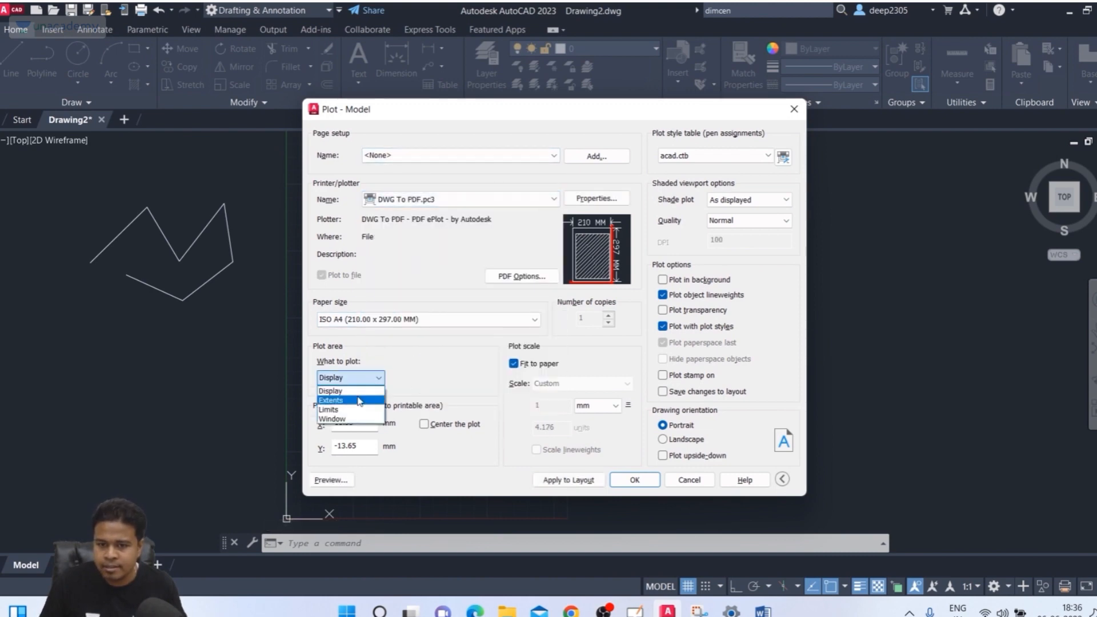
click(338, 420)
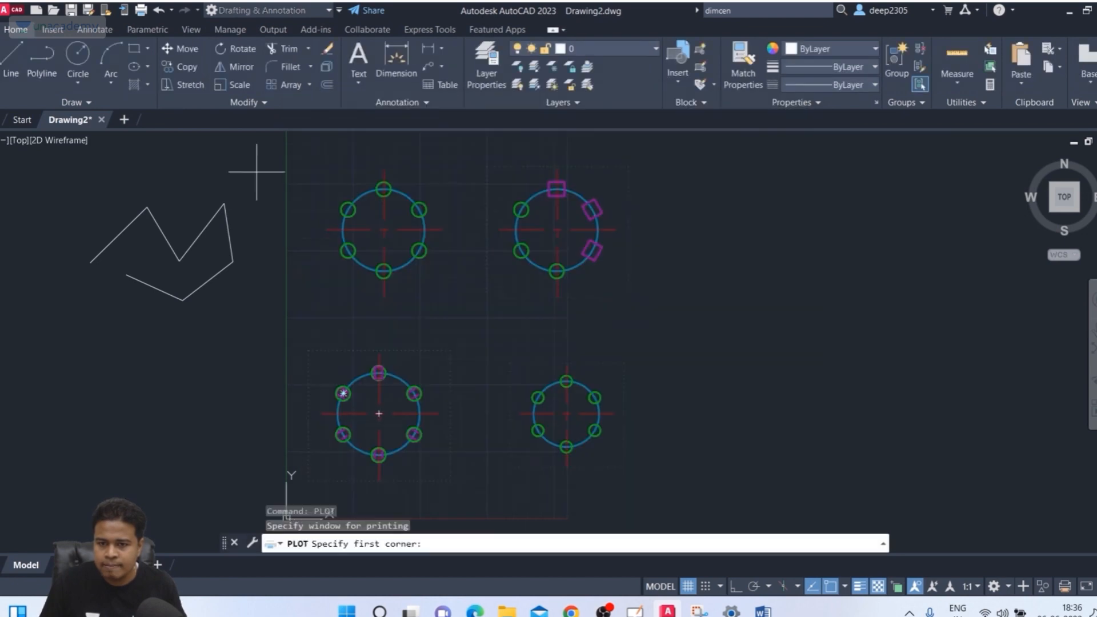
click(284, 156)
click(679, 499)
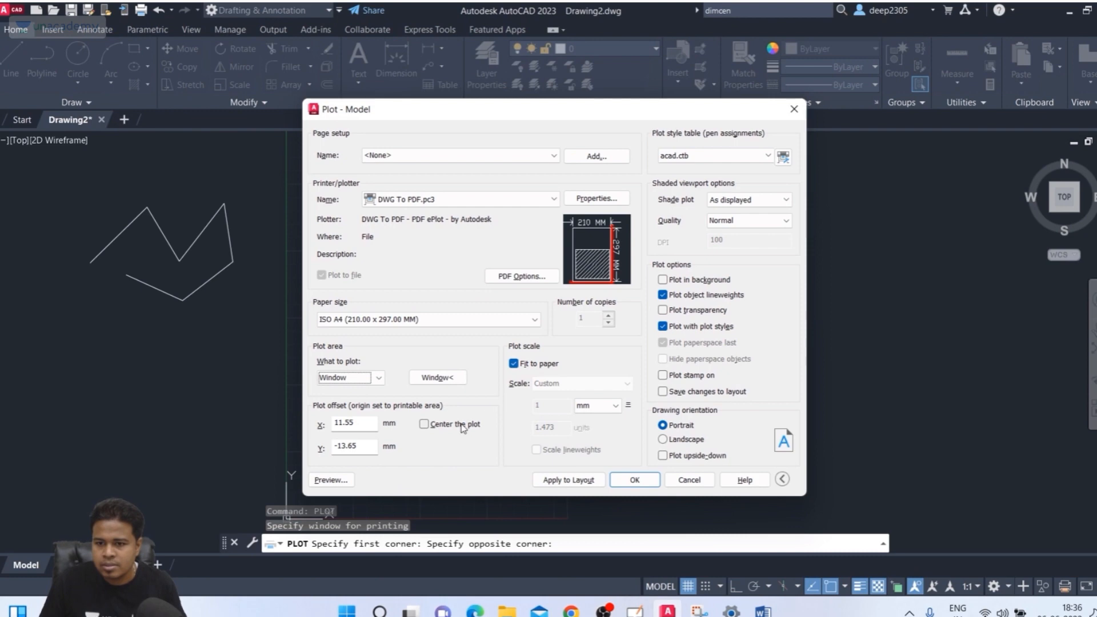
click(425, 424)
Preview the plot without transparency, return to the plot settings and enable Plot transparency
click(348, 477)
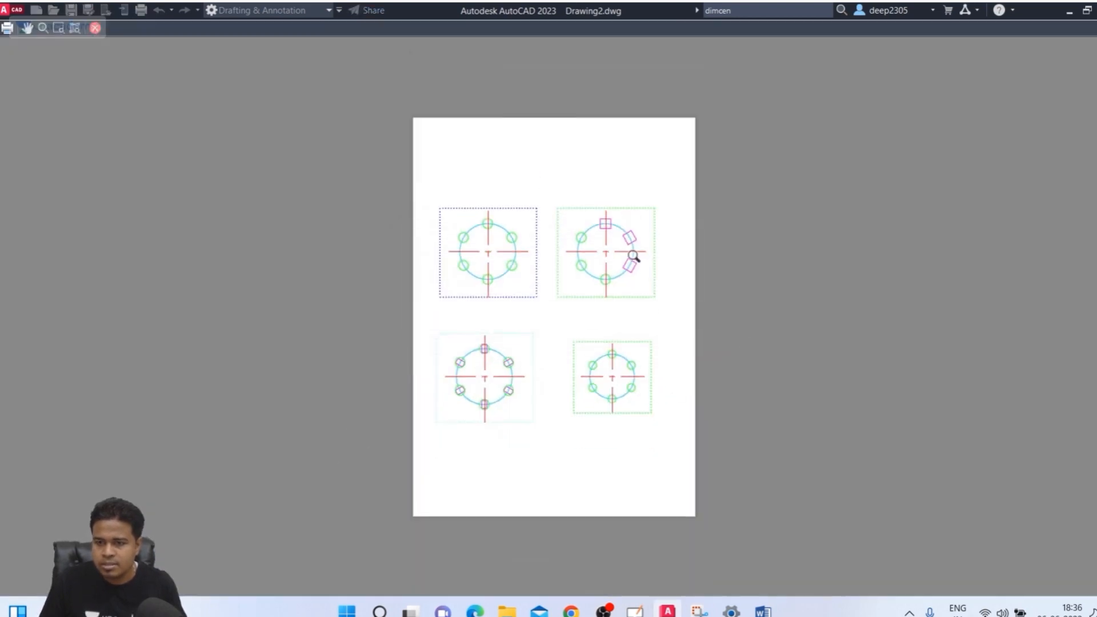
scroll(631, 245, up, 2)
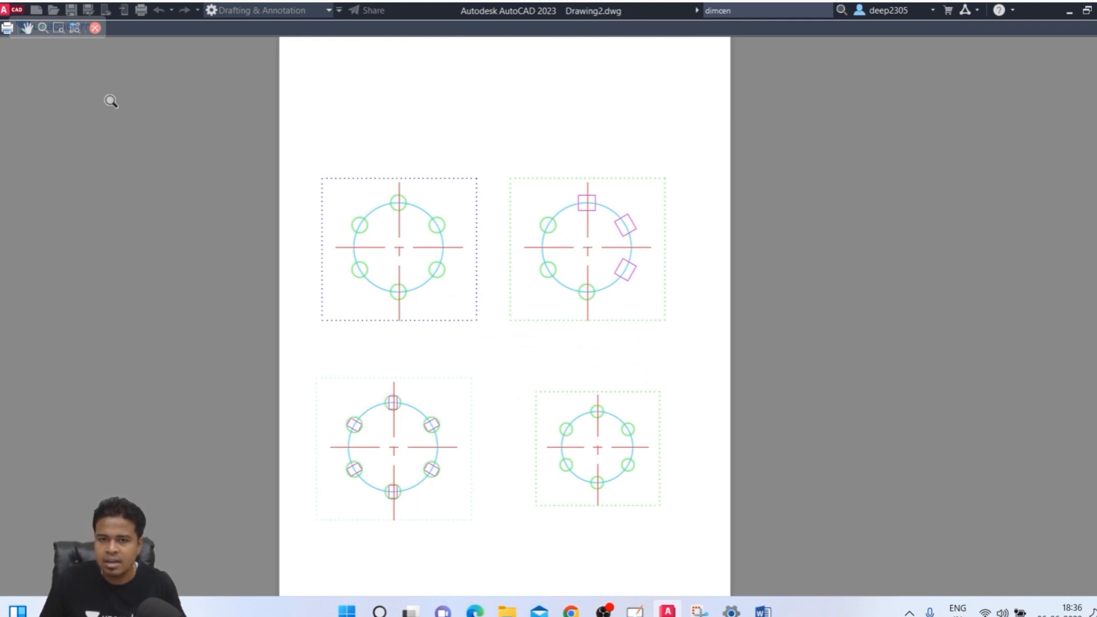
click(93, 29)
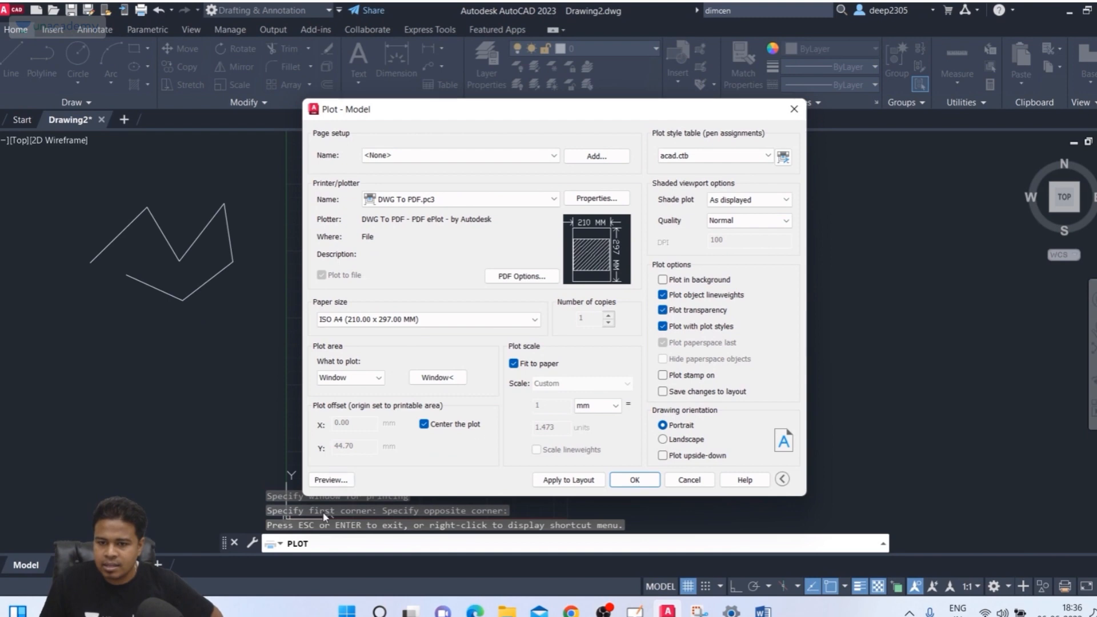
Preview the plot again with transparency applied, inspect the dotted frames up close and leave the preview
click(331, 480)
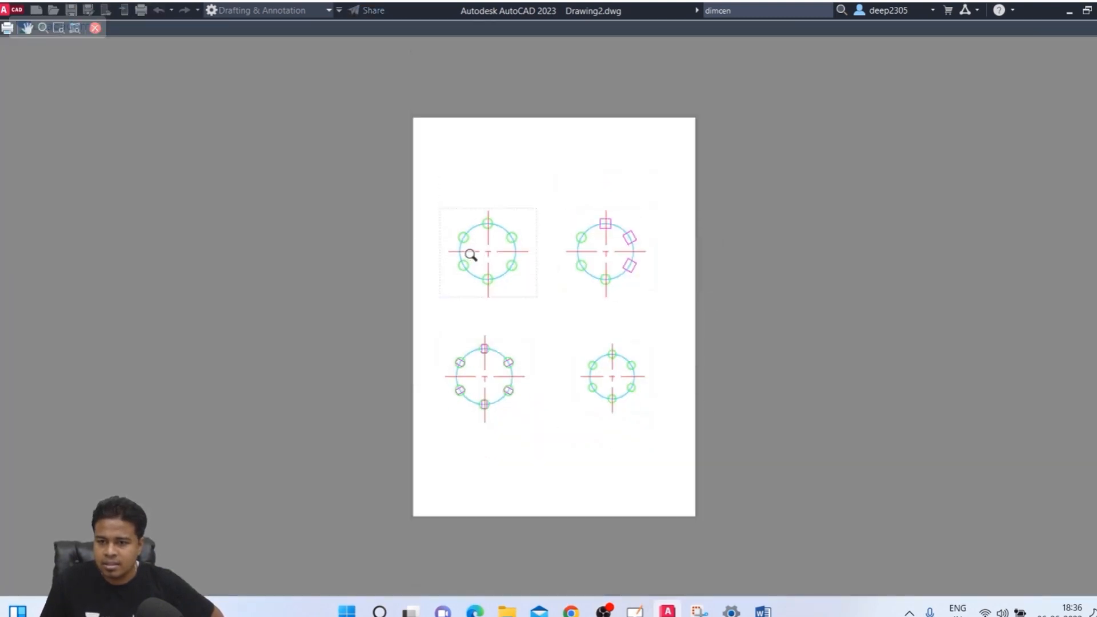
scroll(471, 255, up, 2)
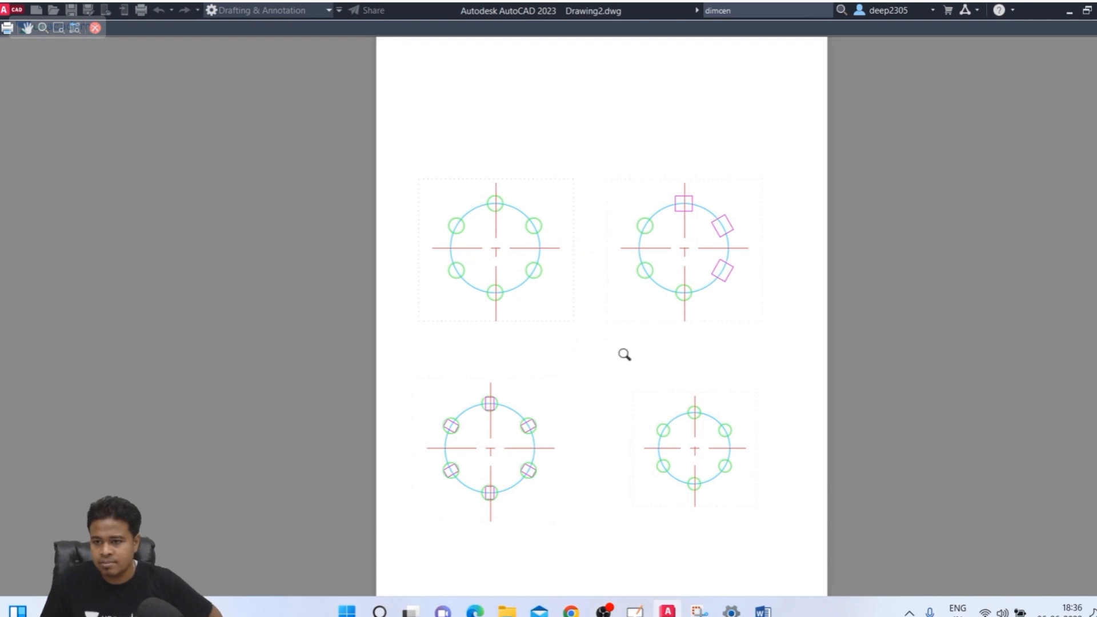
scroll(625, 354, down, 2)
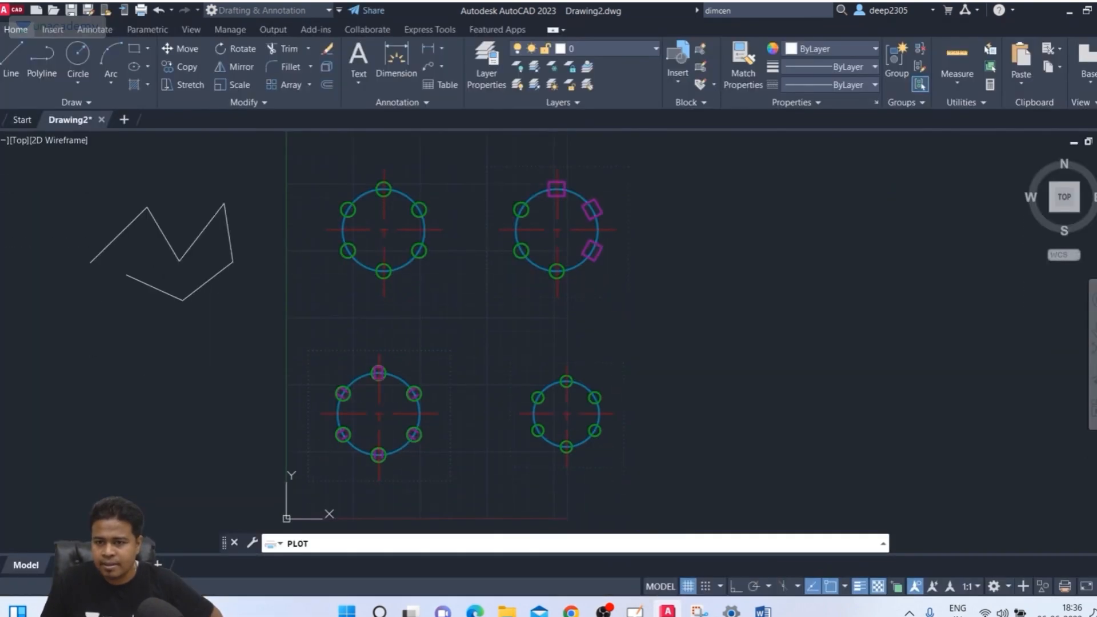
Reopen the plot settings, disable Plot transparency, and preview the plot to inspect the dotted frames up close
key(Return)
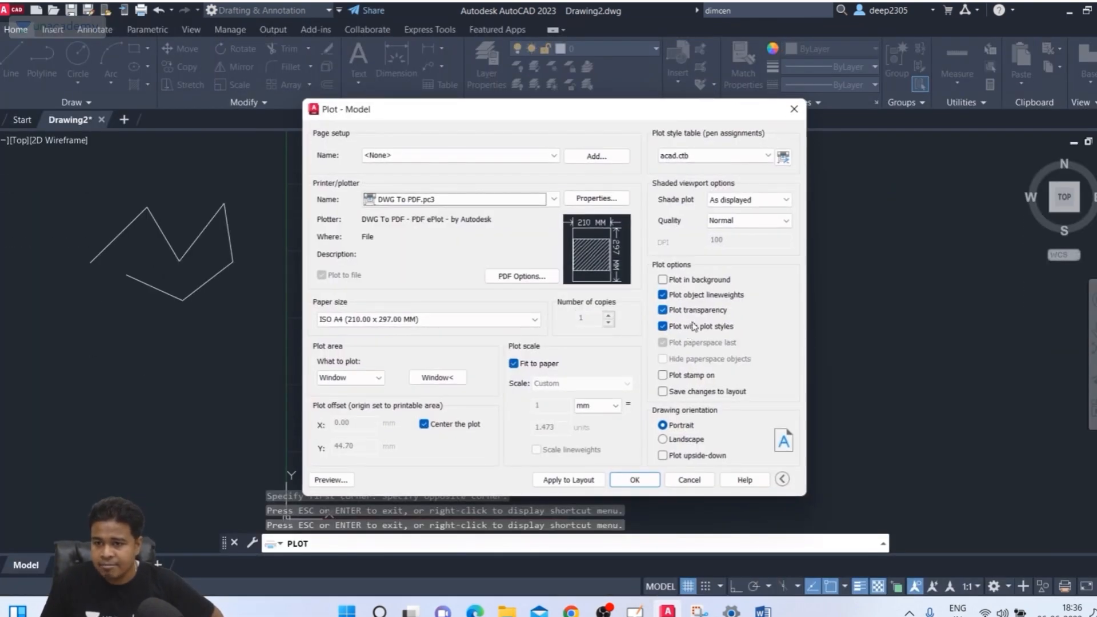
click(663, 310)
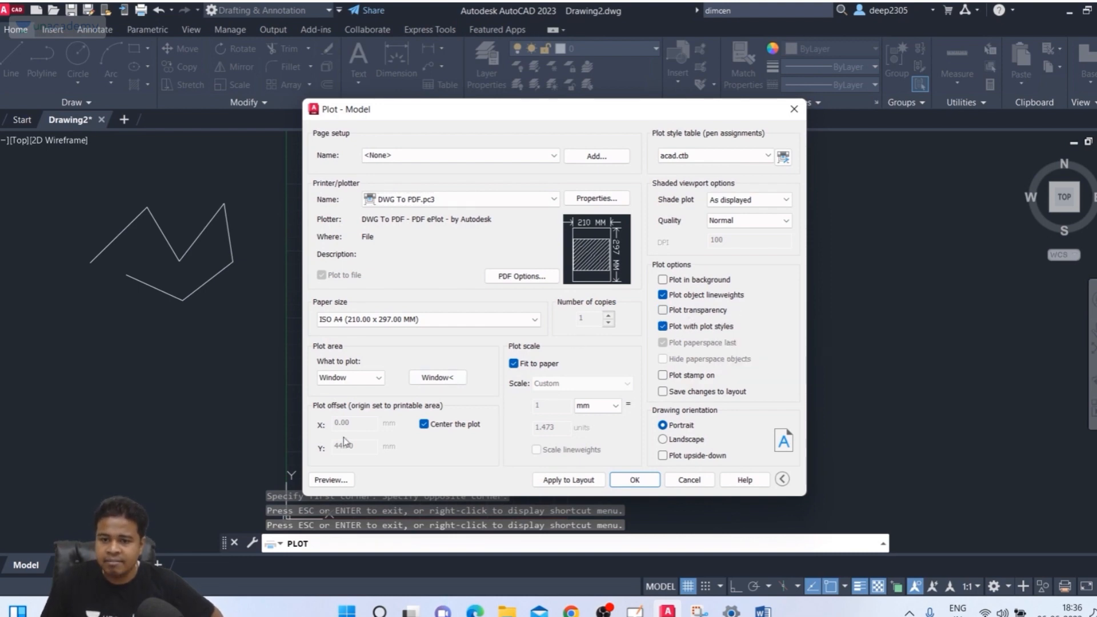
click(330, 480)
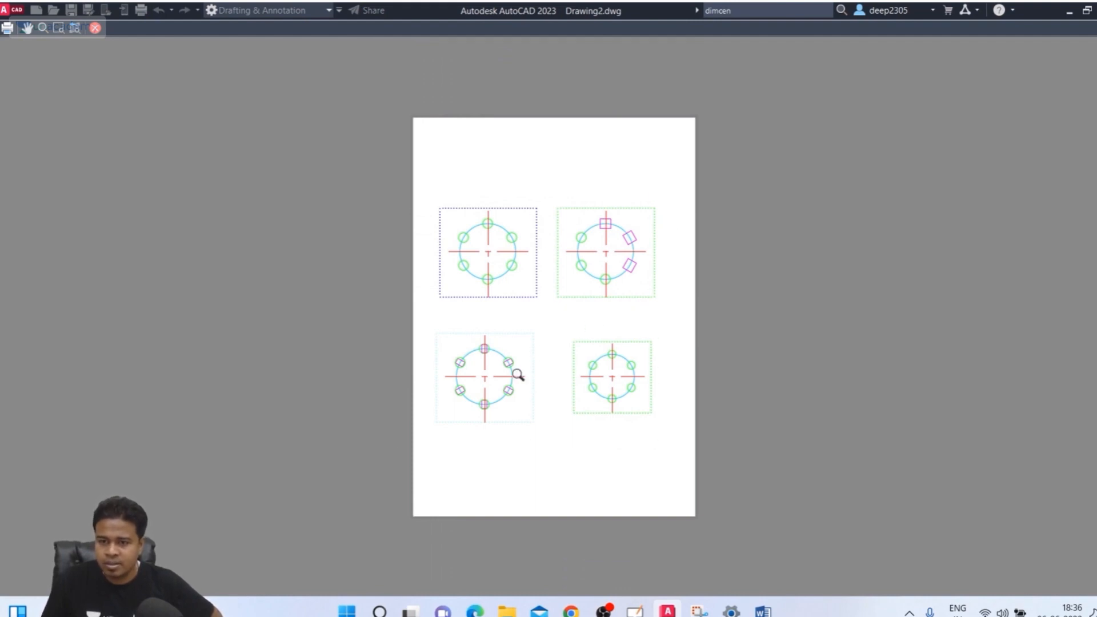
scroll(492, 391, up, 2)
scroll(503, 314, down, 2)
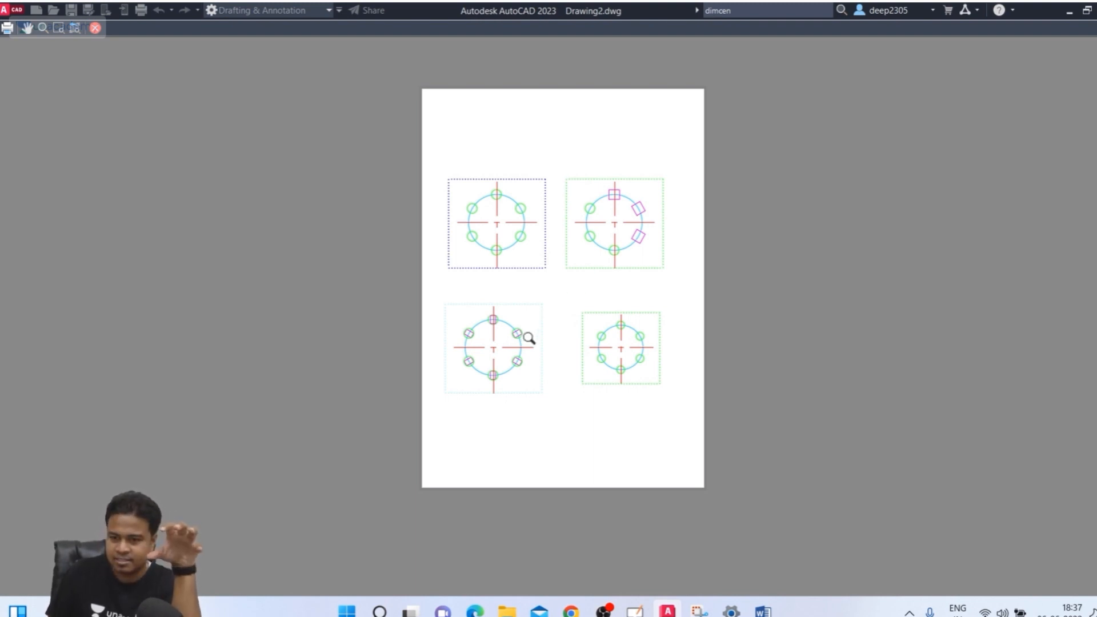
scroll(534, 308, up, 5)
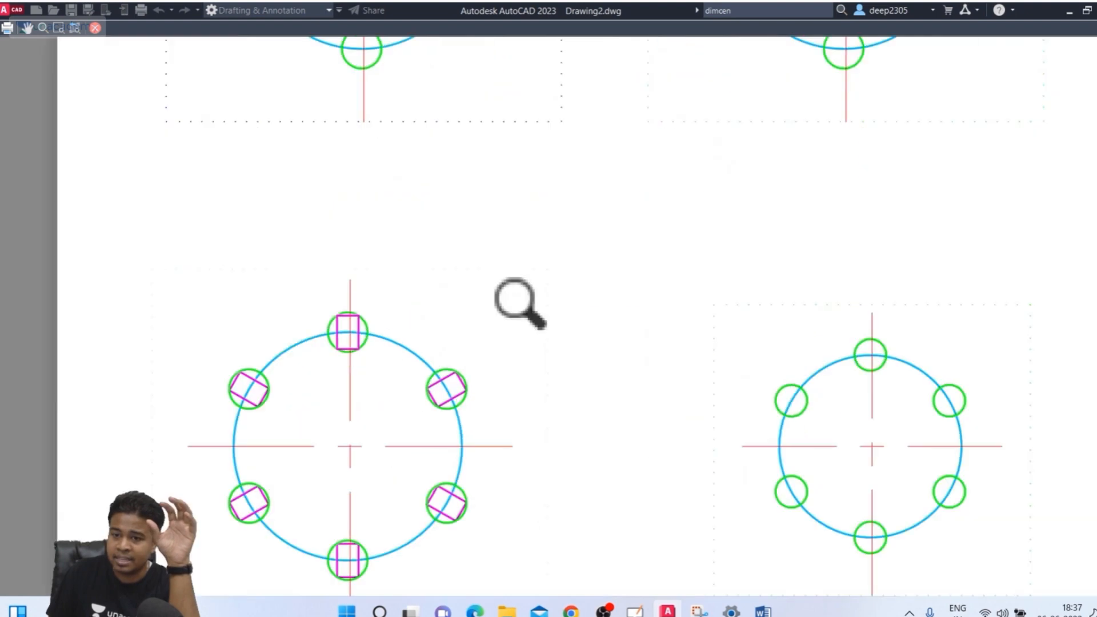
scroll(499, 281, down, 5)
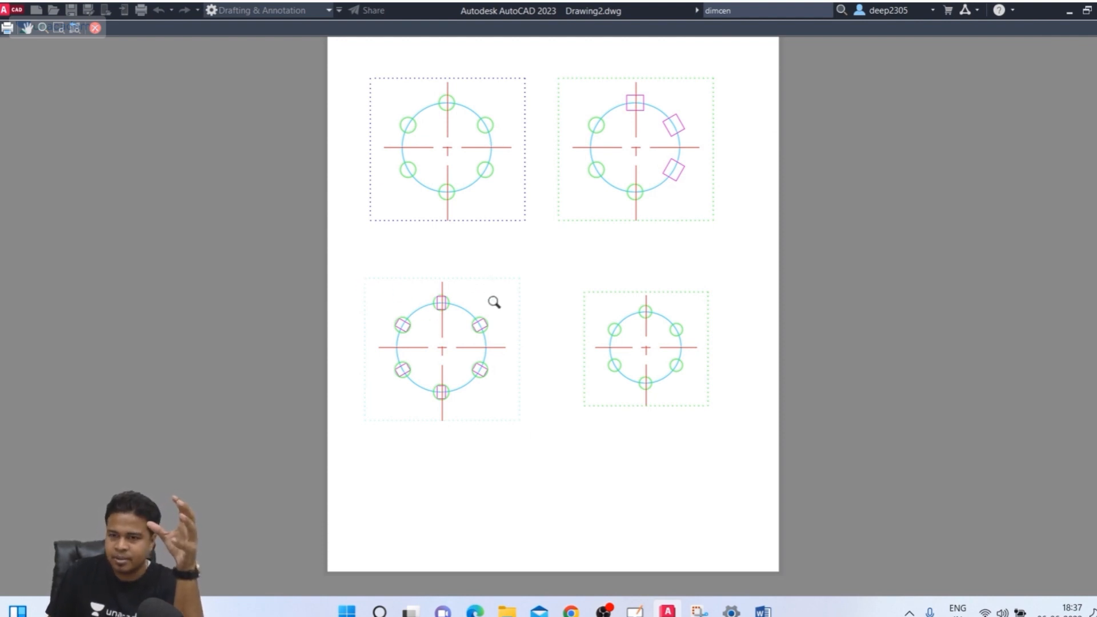
scroll(495, 302, down, 2)
scroll(495, 303, up, 2)
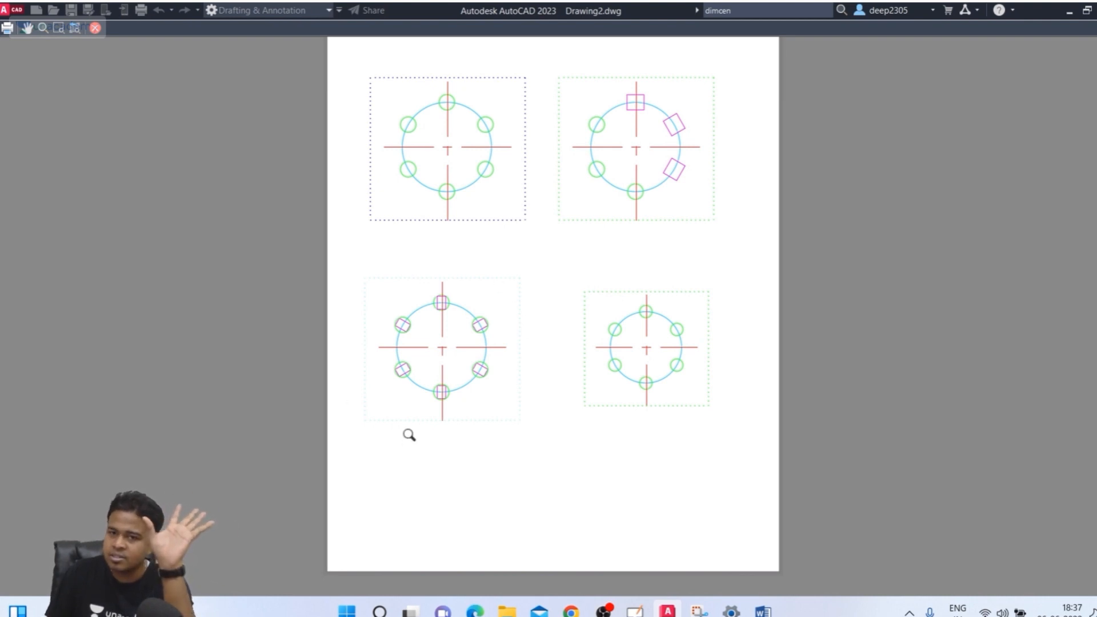
click(95, 28)
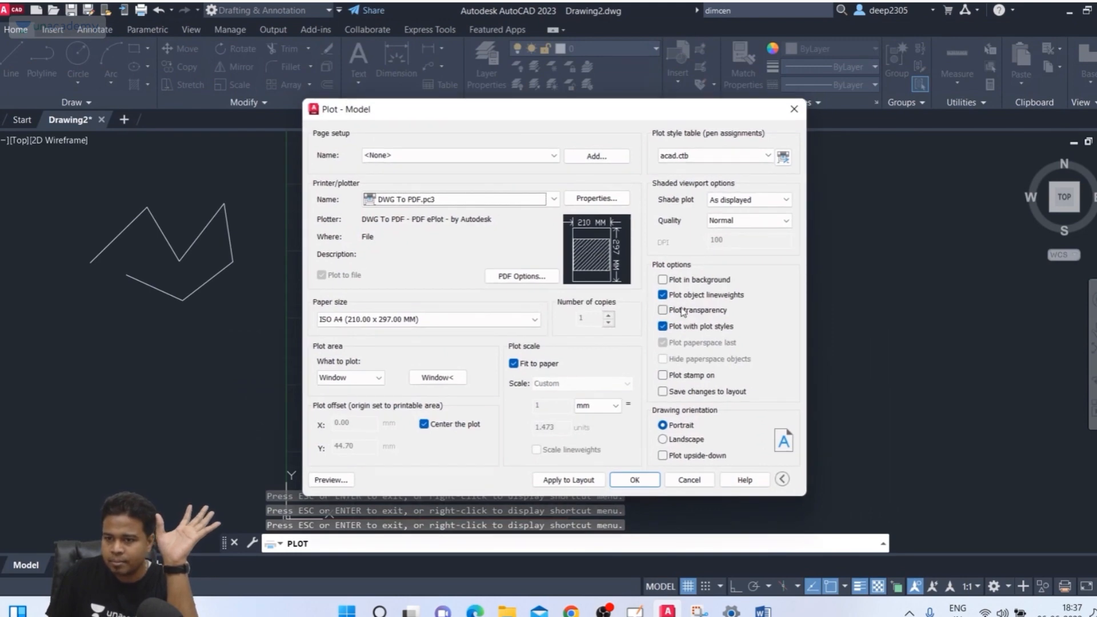
Enable Plot transparency again, preview the plot to compare the dotted frames, and return to the plot settings
click(683, 312)
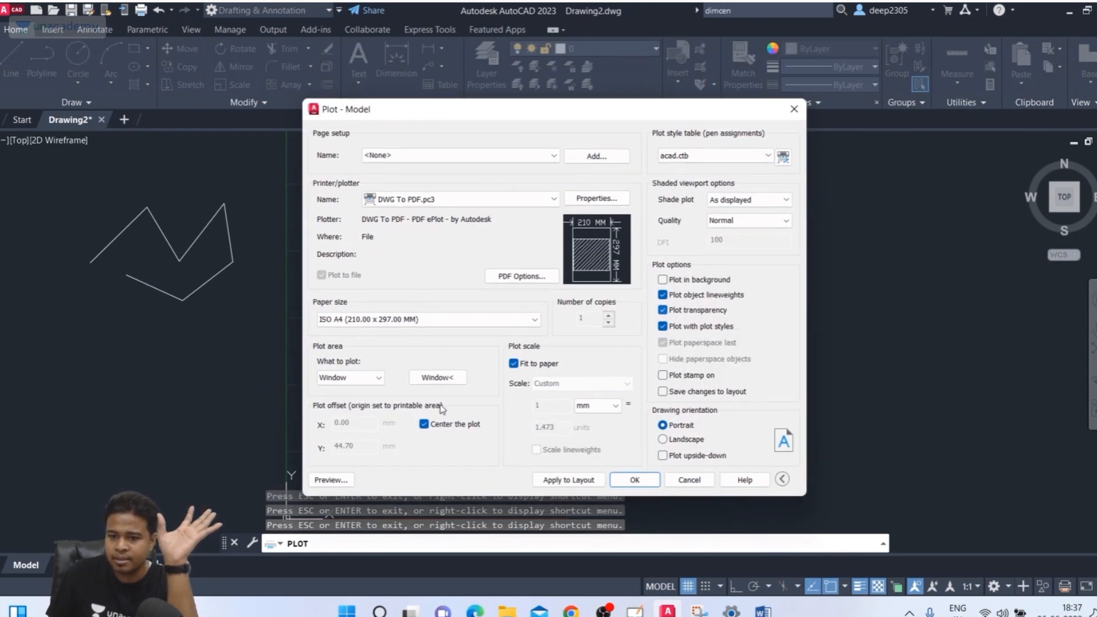
click(333, 480)
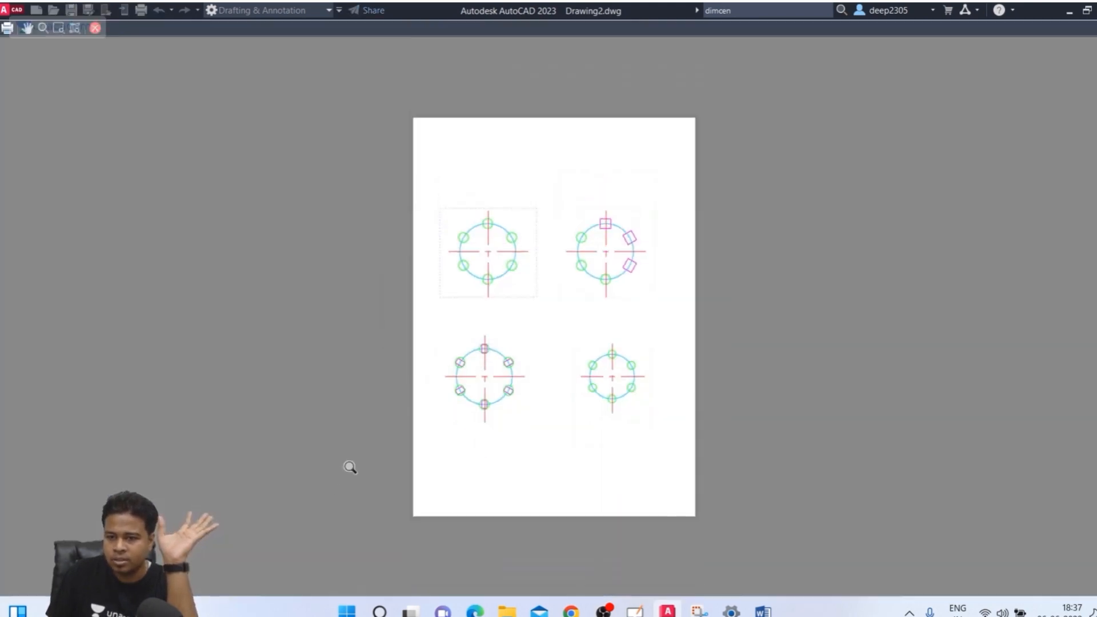
scroll(631, 326, up, 2)
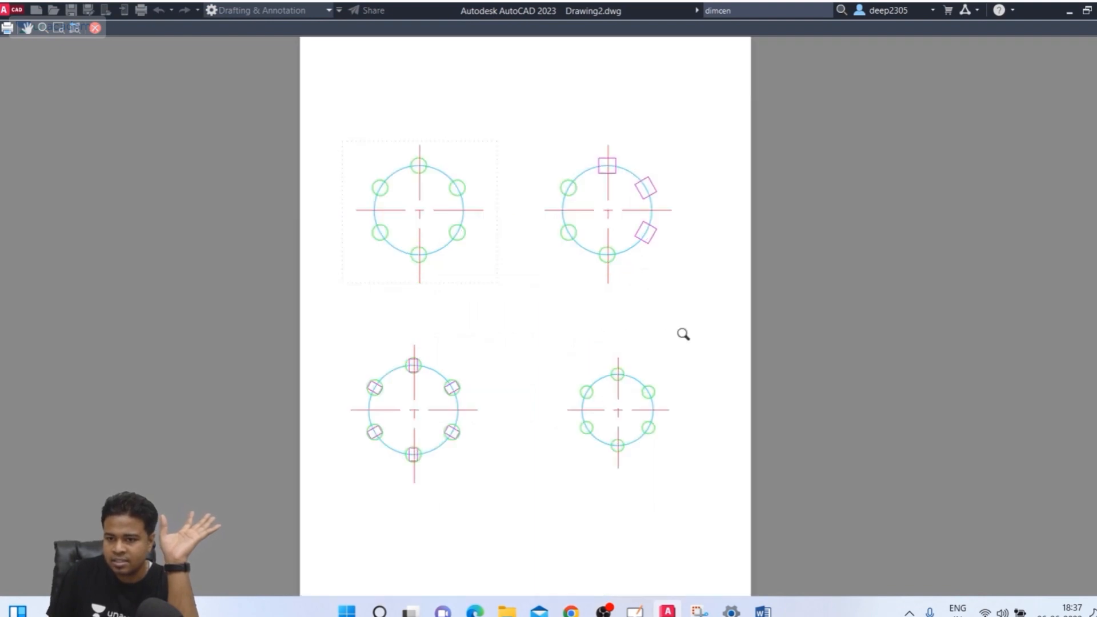
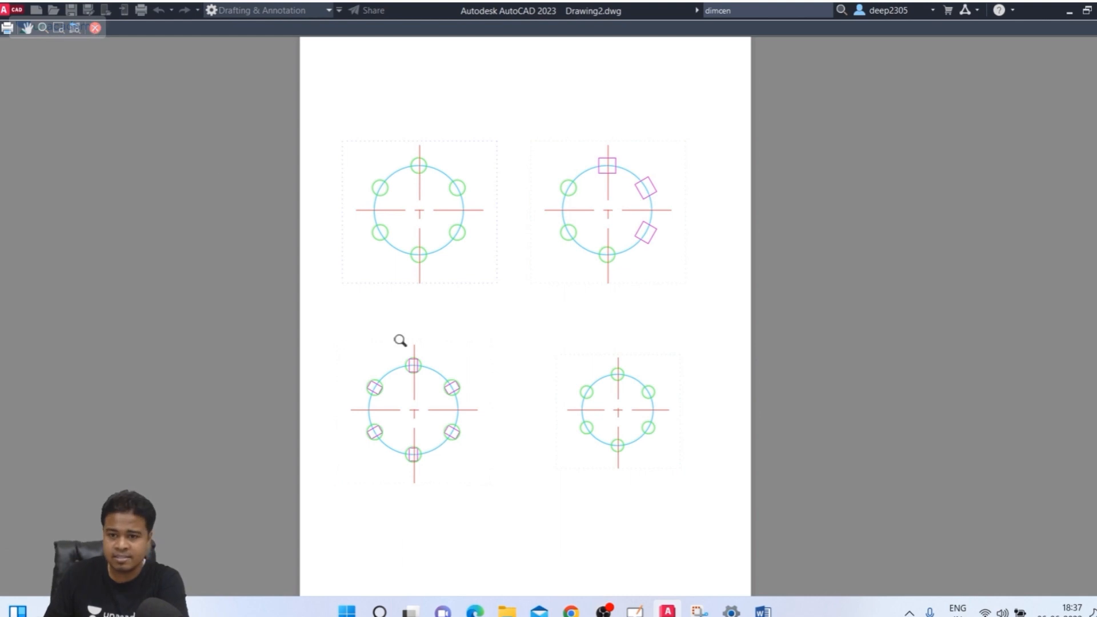
click(95, 28)
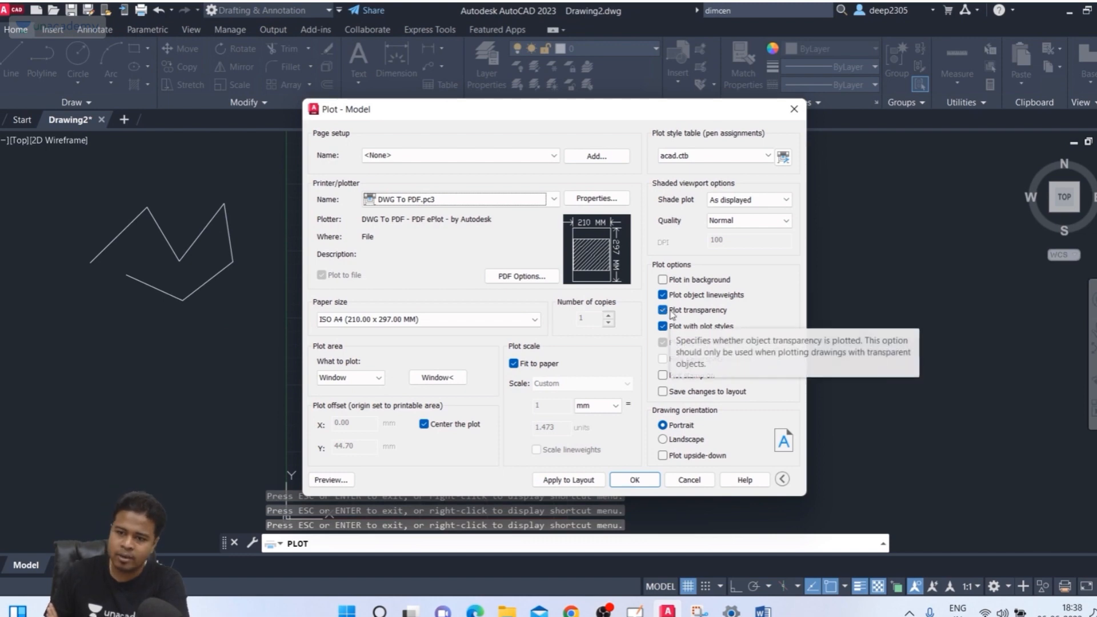
Preview the plot once more with Plot transparency disabled, then cancel the plot
click(333, 480)
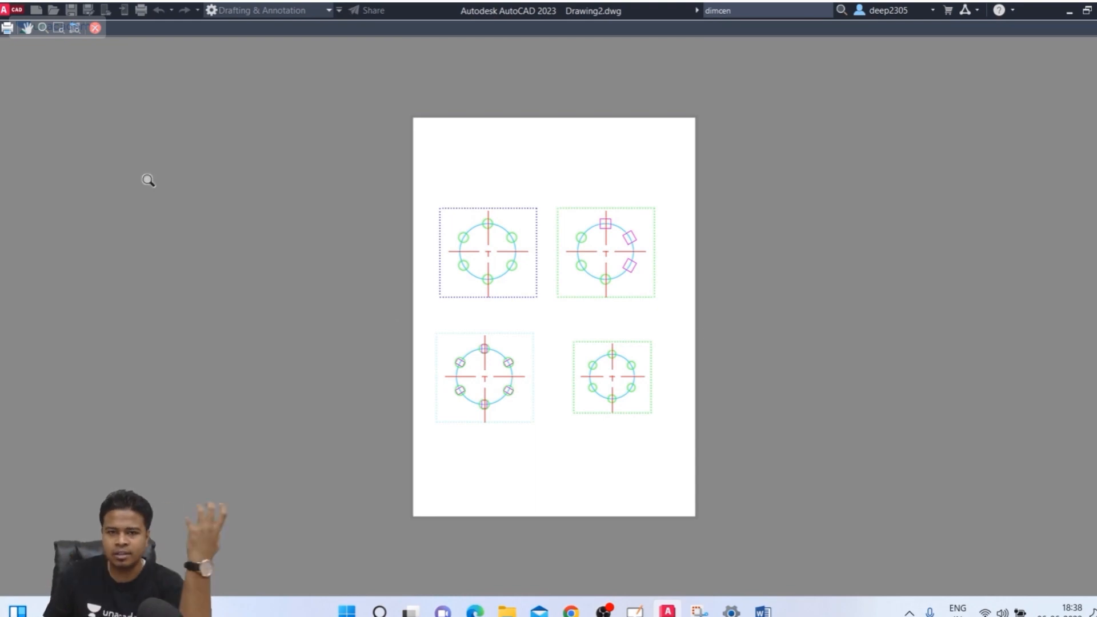
click(92, 31)
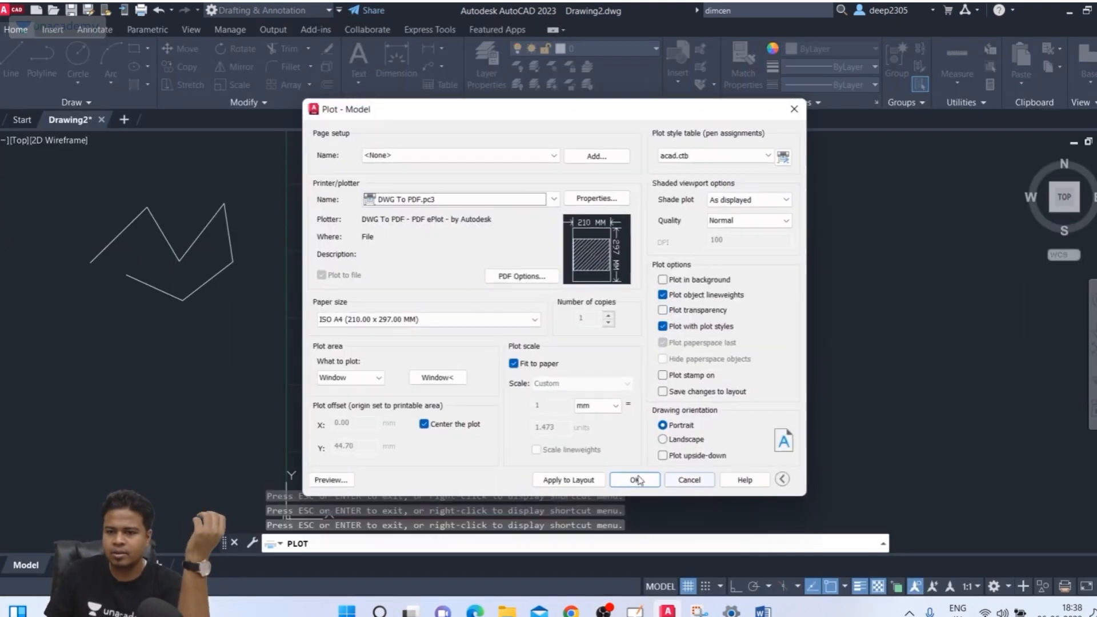
click(689, 481)
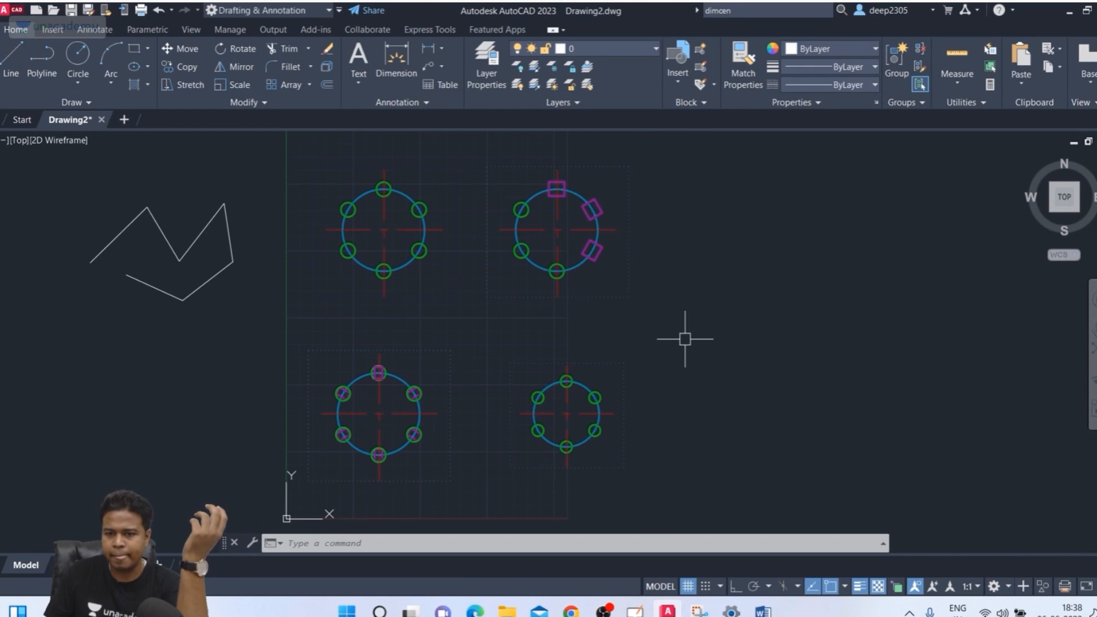
Set the transparency of the dotted green layer to 20 and close the layer properties
middle_drag(685, 340, 700, 346)
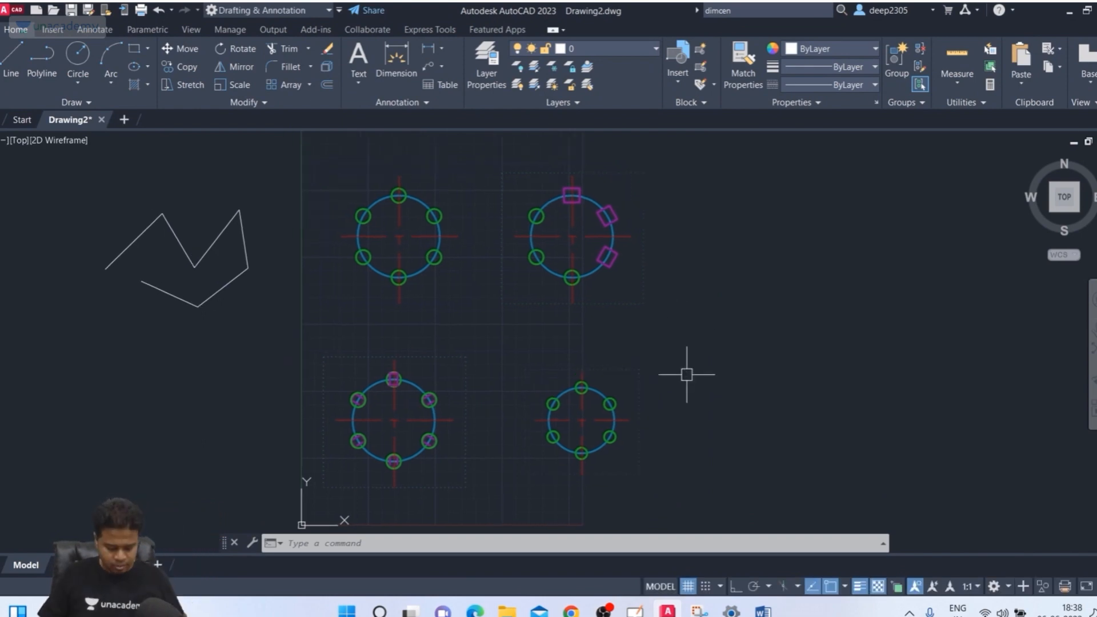
text(la)
key(Return)
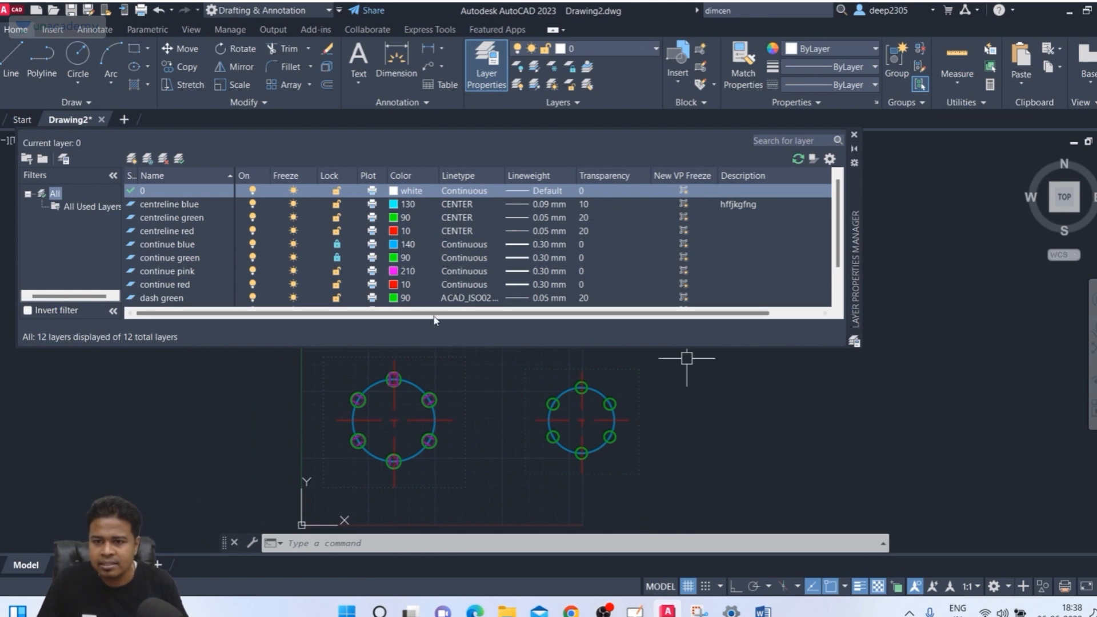
scroll(228, 287, down, 1)
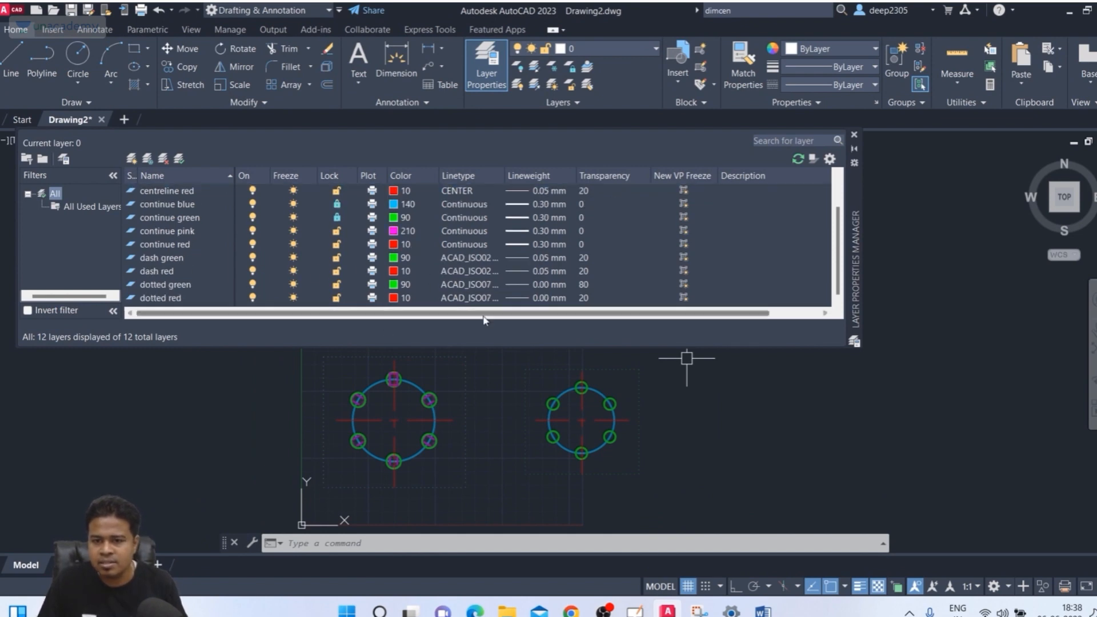
key(ctrl)
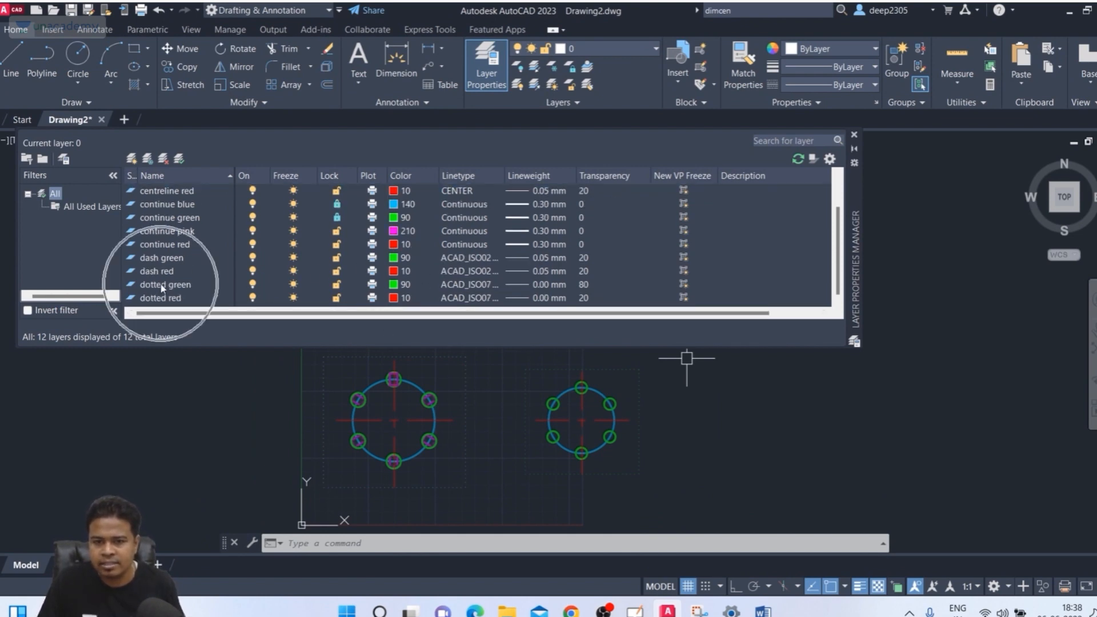
click(596, 286)
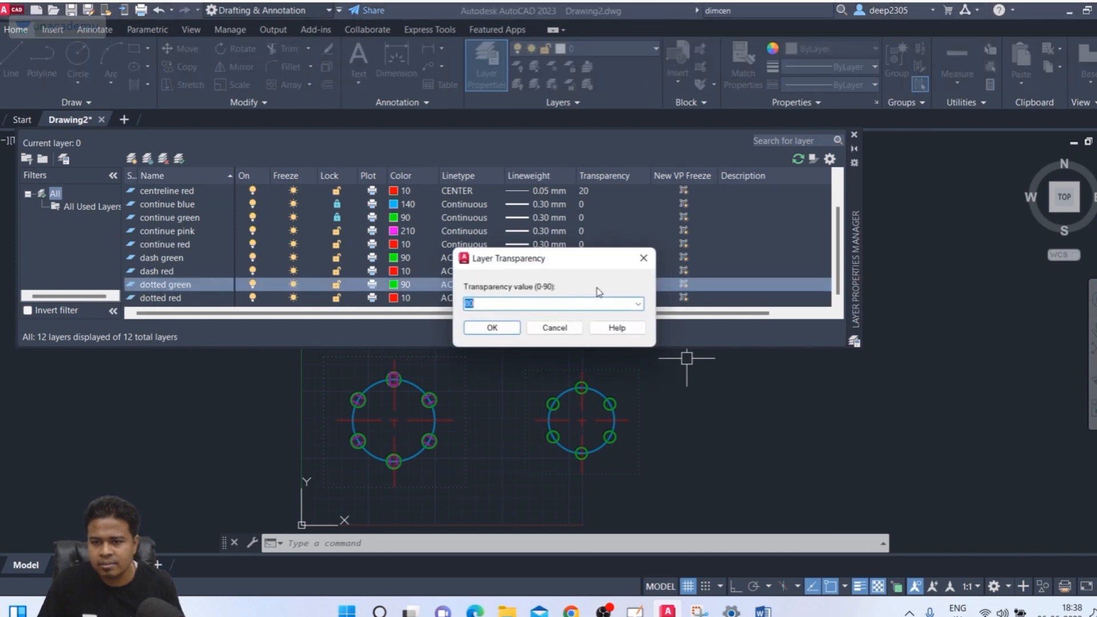
click(637, 304)
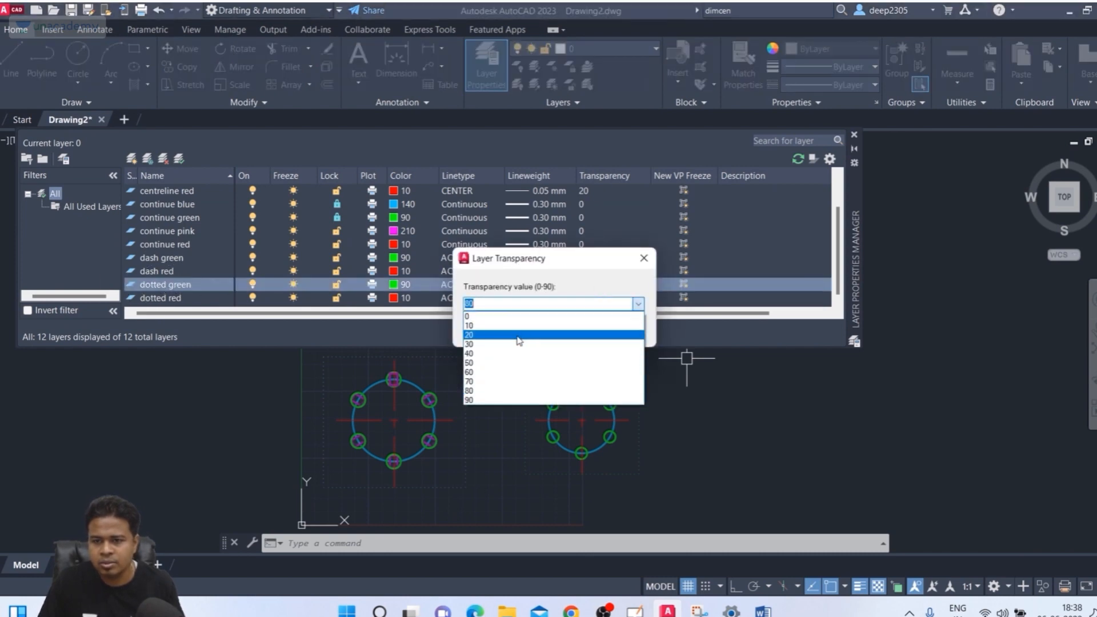
click(514, 336)
click(472, 330)
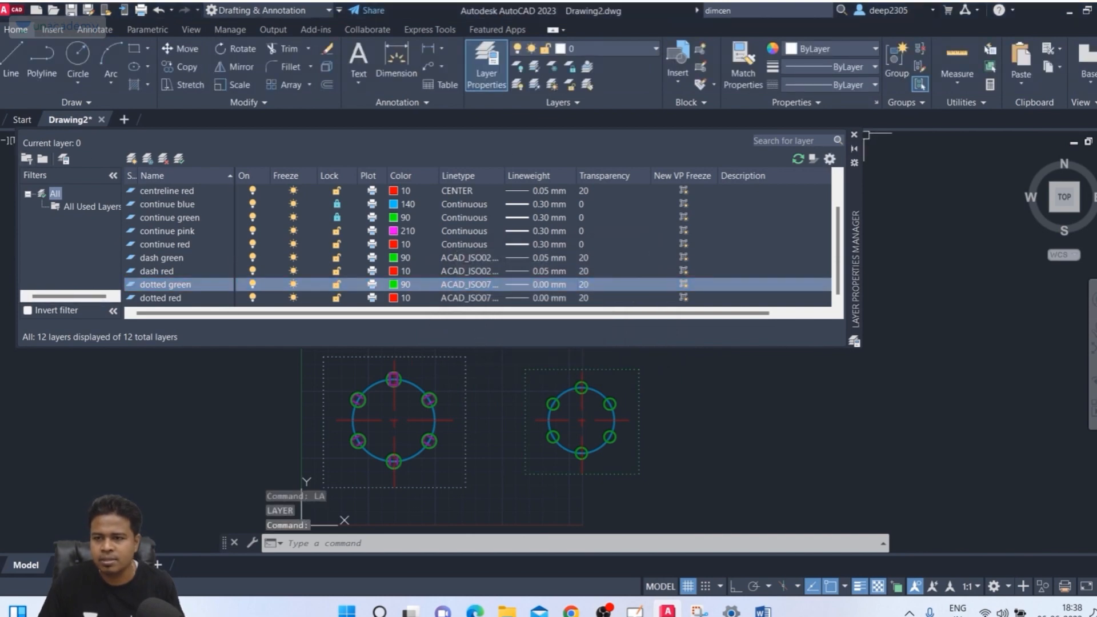
click(855, 135)
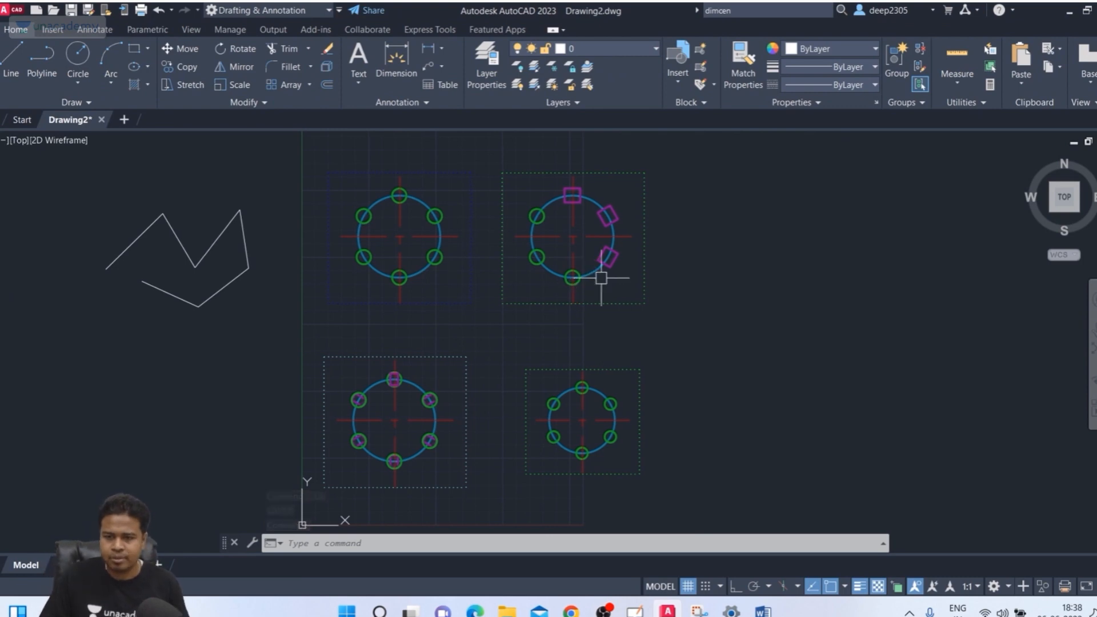
Reopen the layer properties and find the option for a new property filter
text(la)
key(Return)
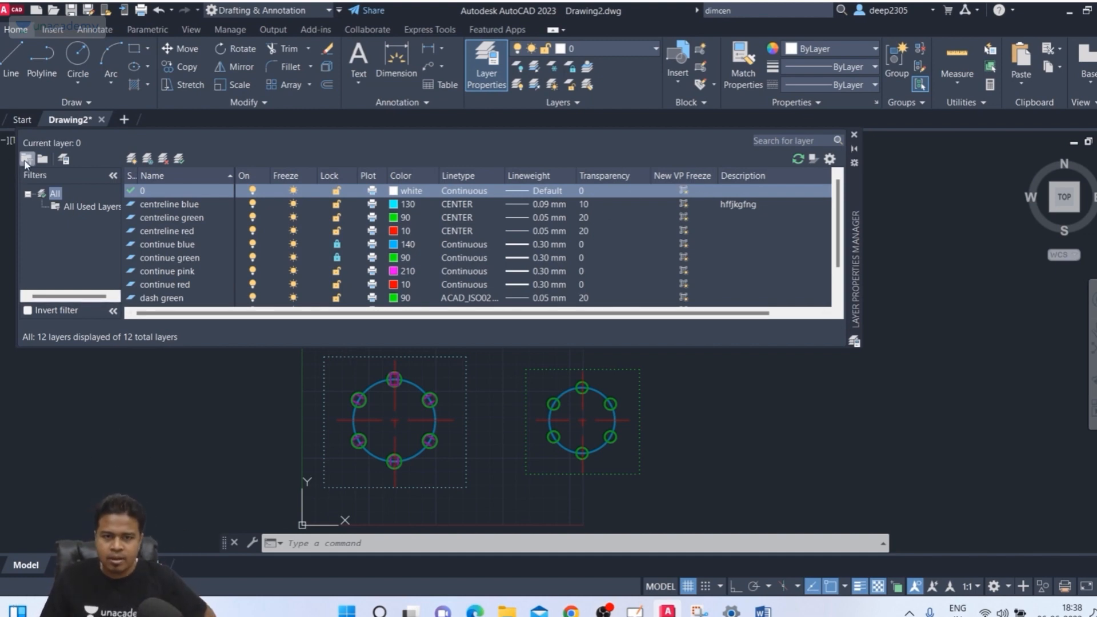
key(ctrl)
key(ctrl)
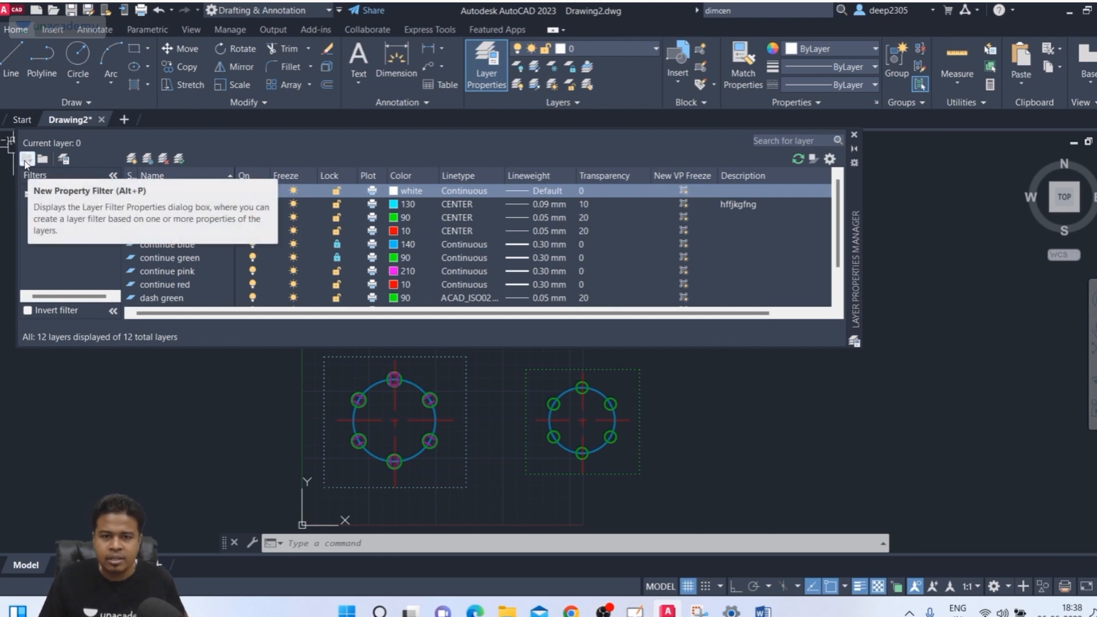
click(27, 160)
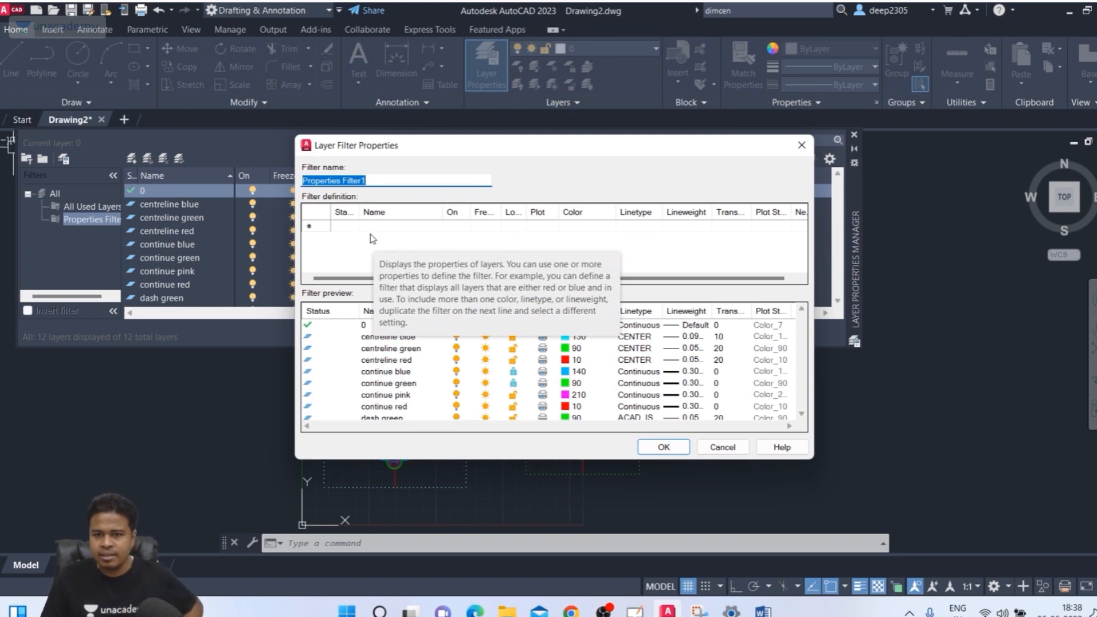
drag(391, 181, 303, 181)
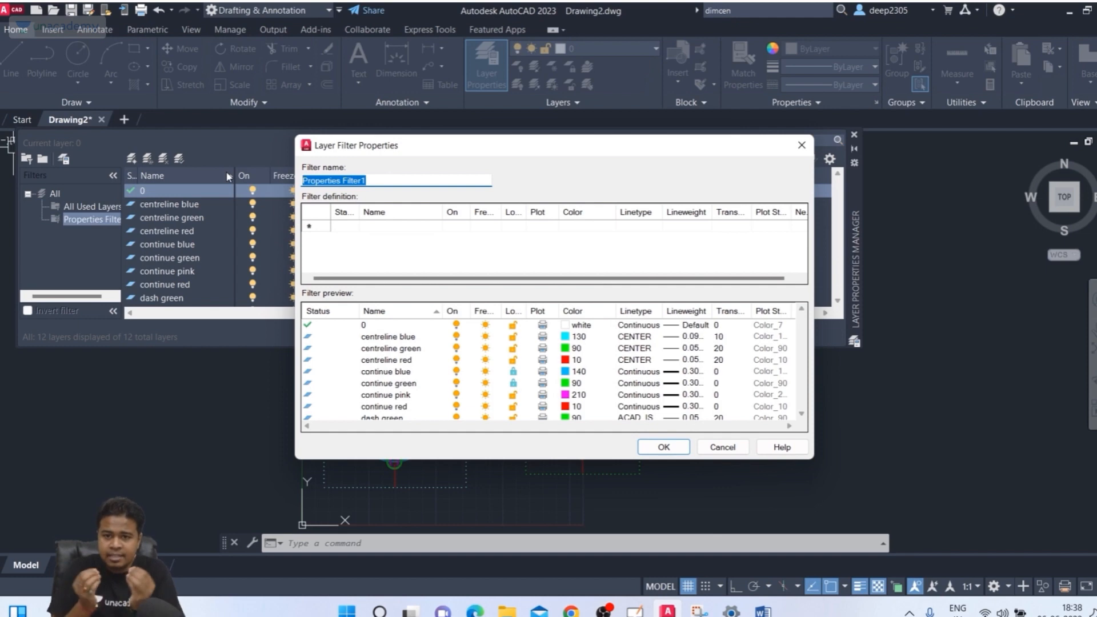
text(on)
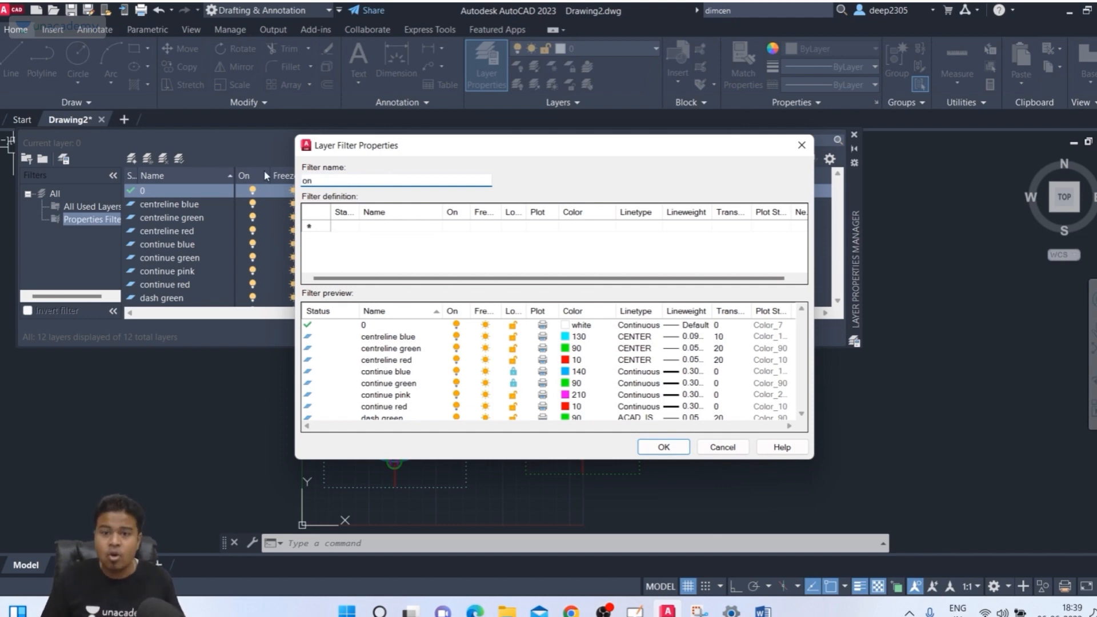
click(455, 227)
click(461, 259)
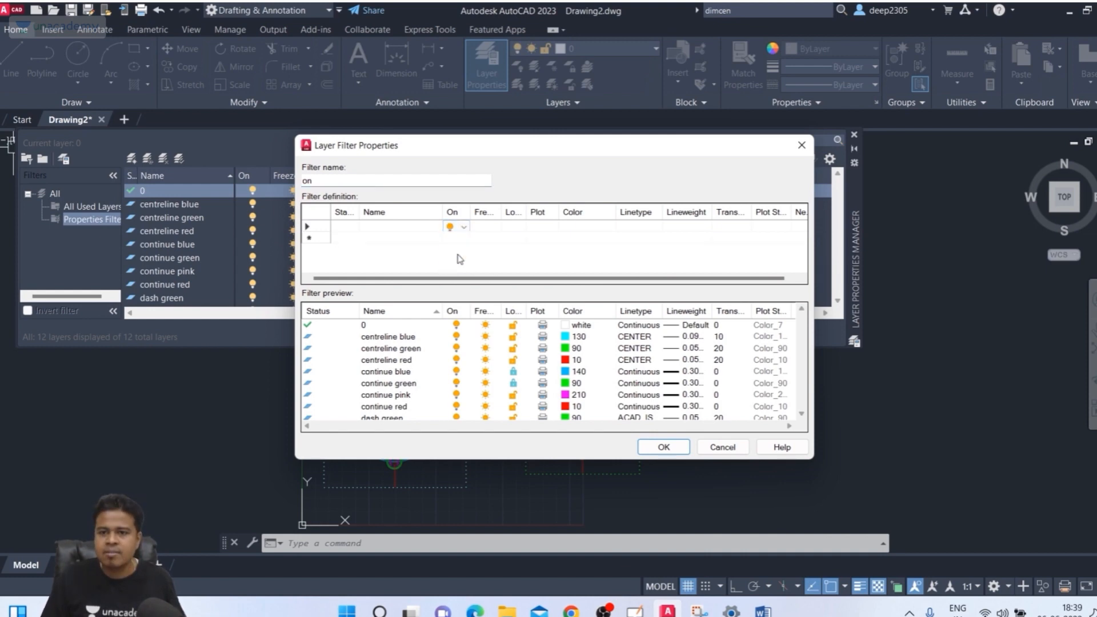
click(723, 447)
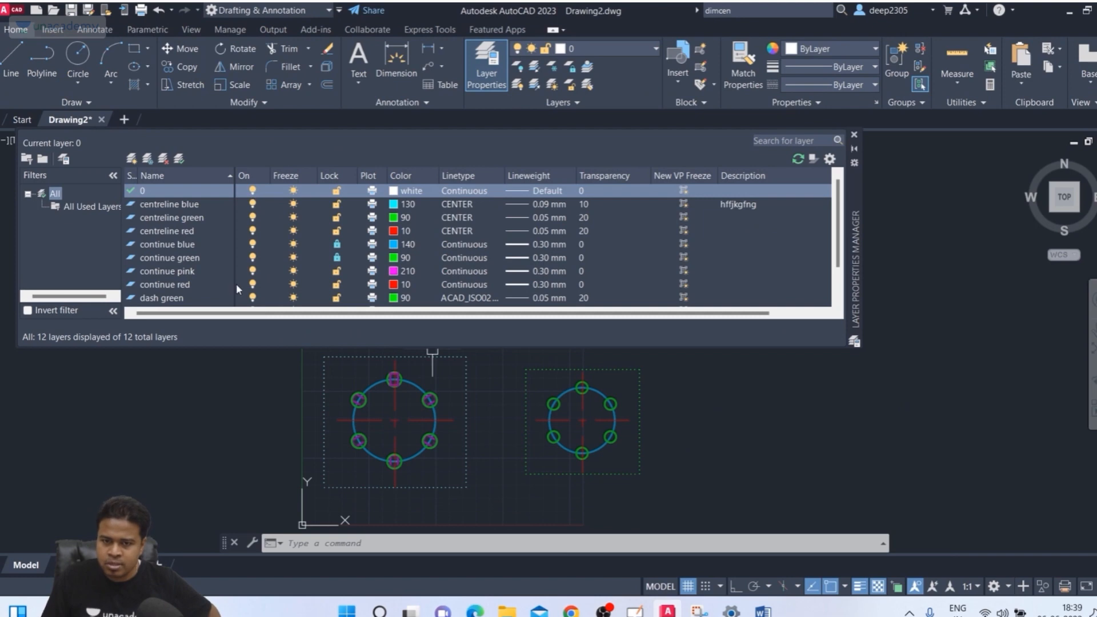
Turn off the dotted red, dotted green, centreline blue, centreline green and centreline red layers
scroll(239, 290, down, 1)
click(254, 302)
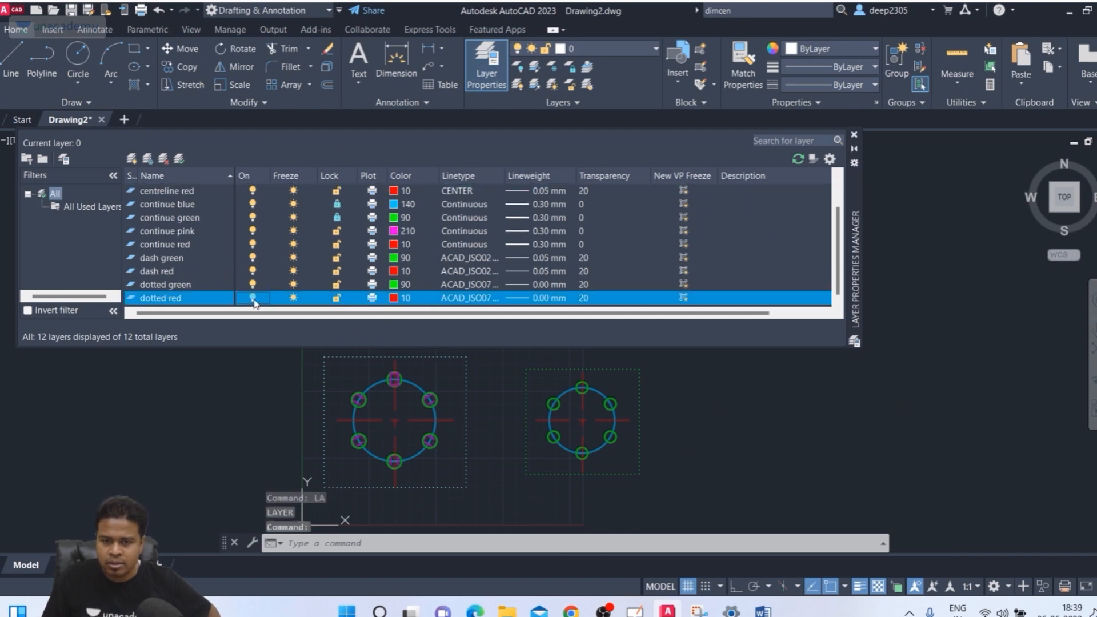
click(222, 283)
scroll(224, 260, up, 1)
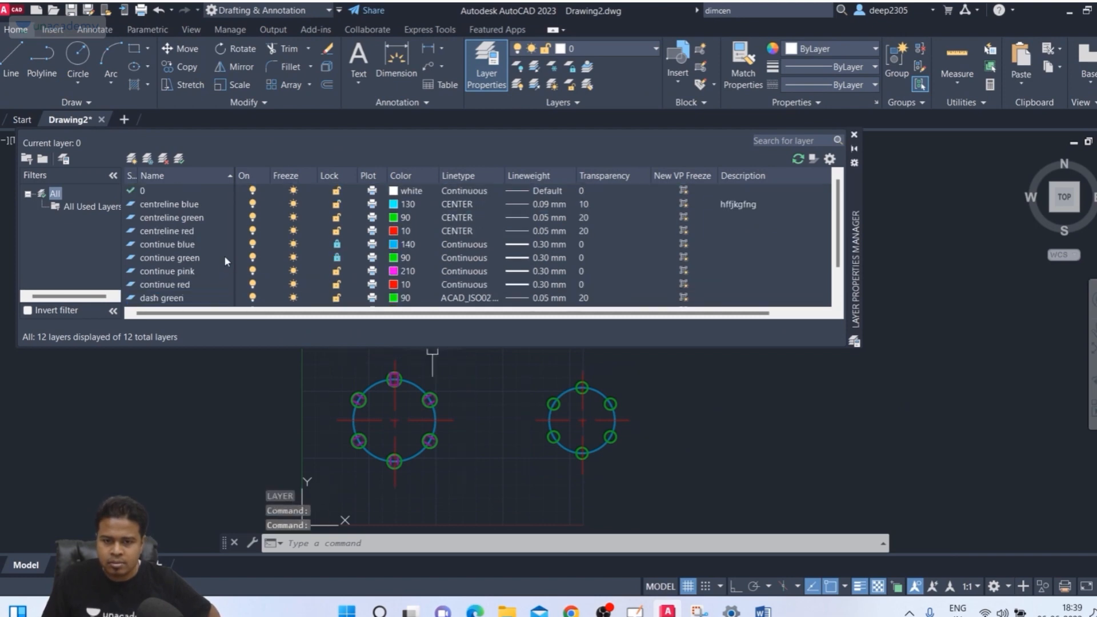
click(255, 206)
click(254, 220)
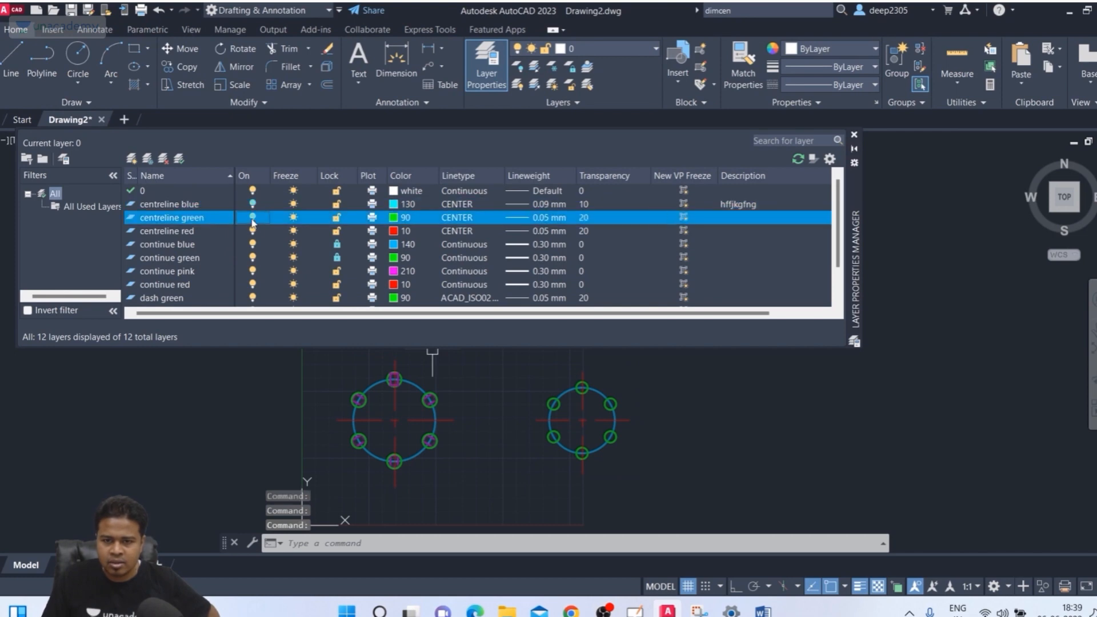
click(253, 232)
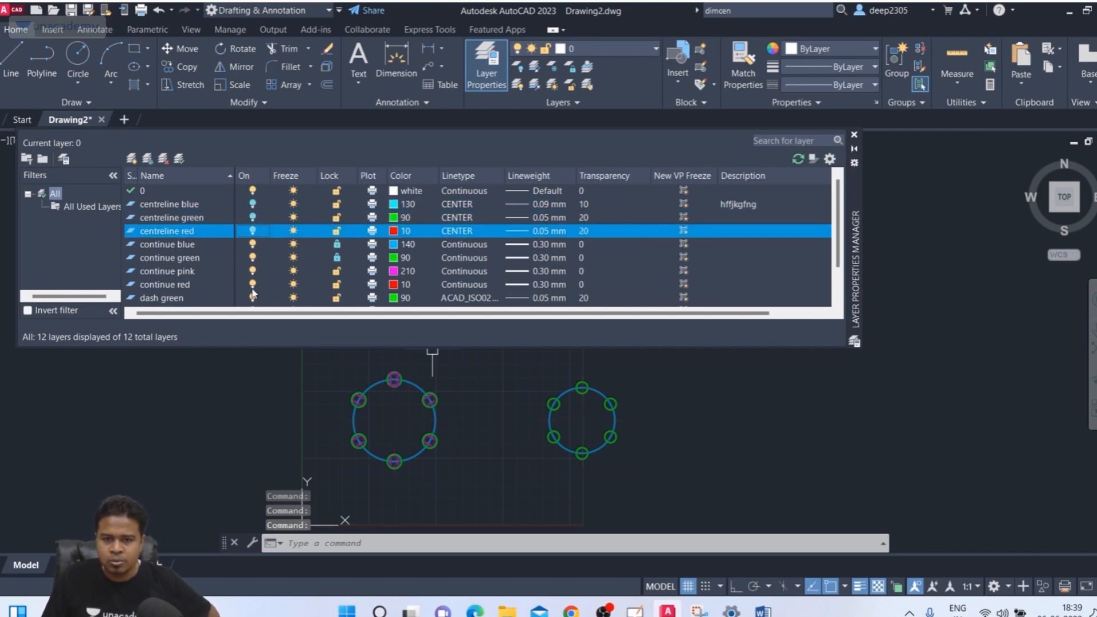
Start a new layer property filter named ON and define it to include only layers that are turned on
scroll(253, 295, down, 1)
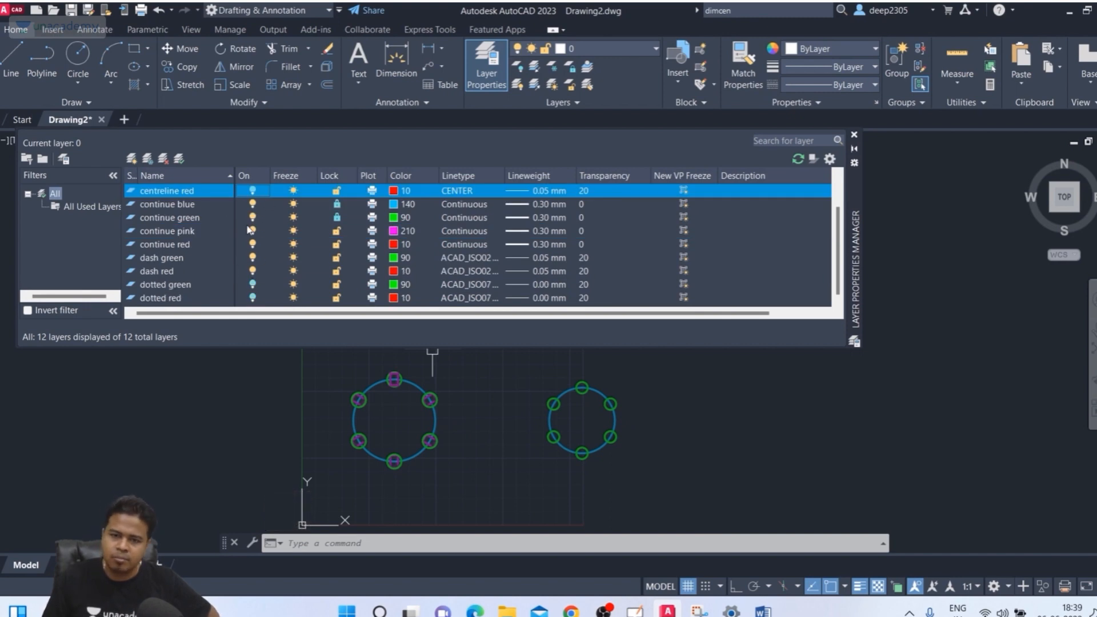
scroll(252, 234, up, 1)
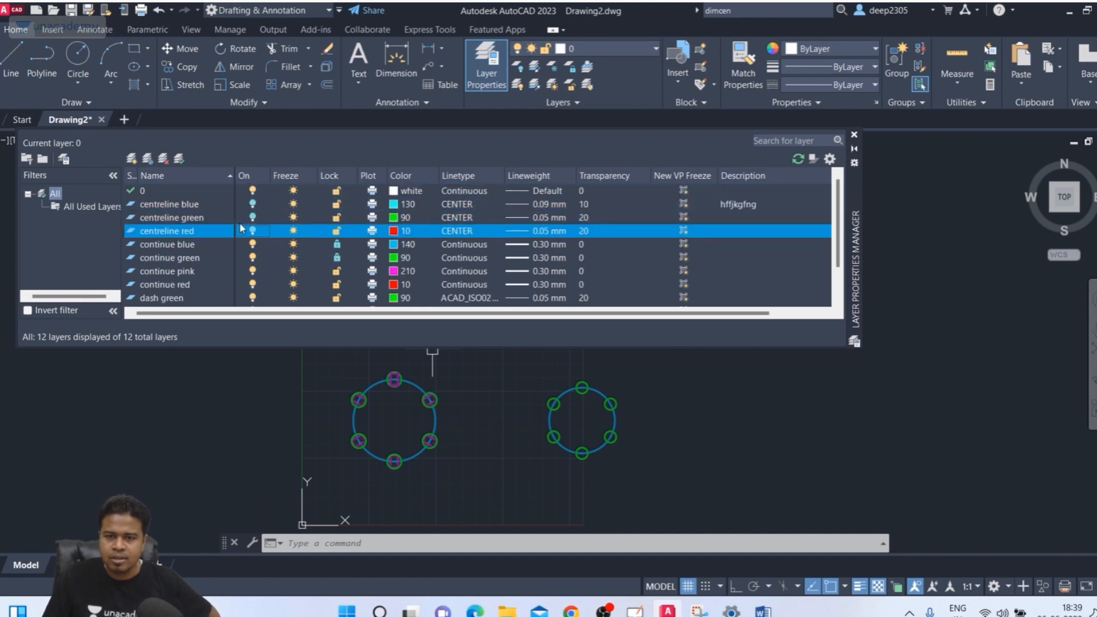
scroll(252, 231, down, 1)
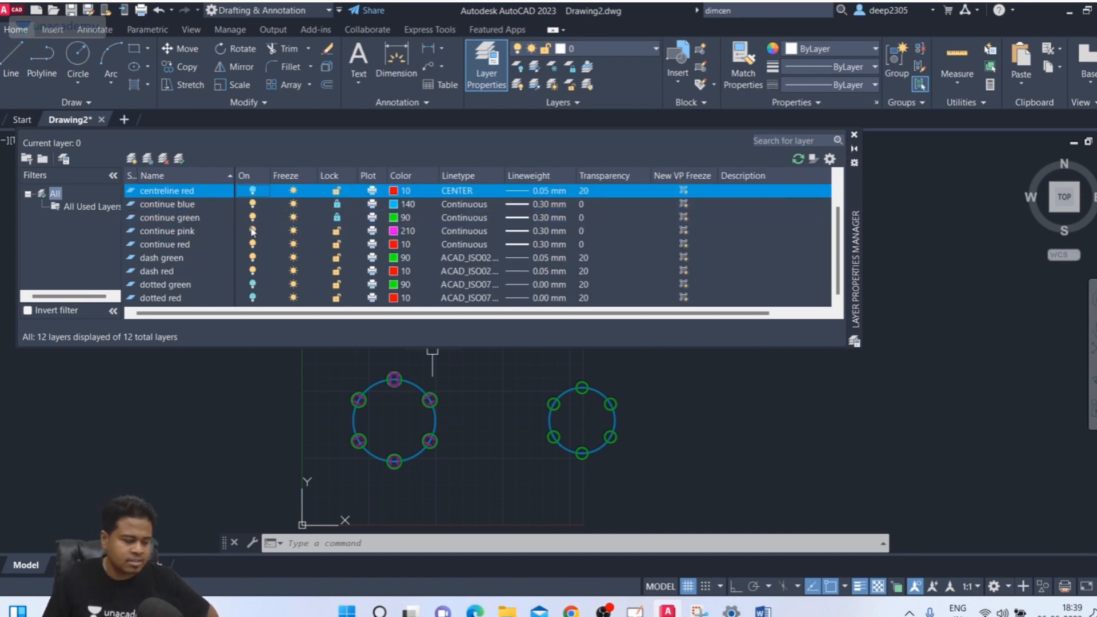
click(28, 159)
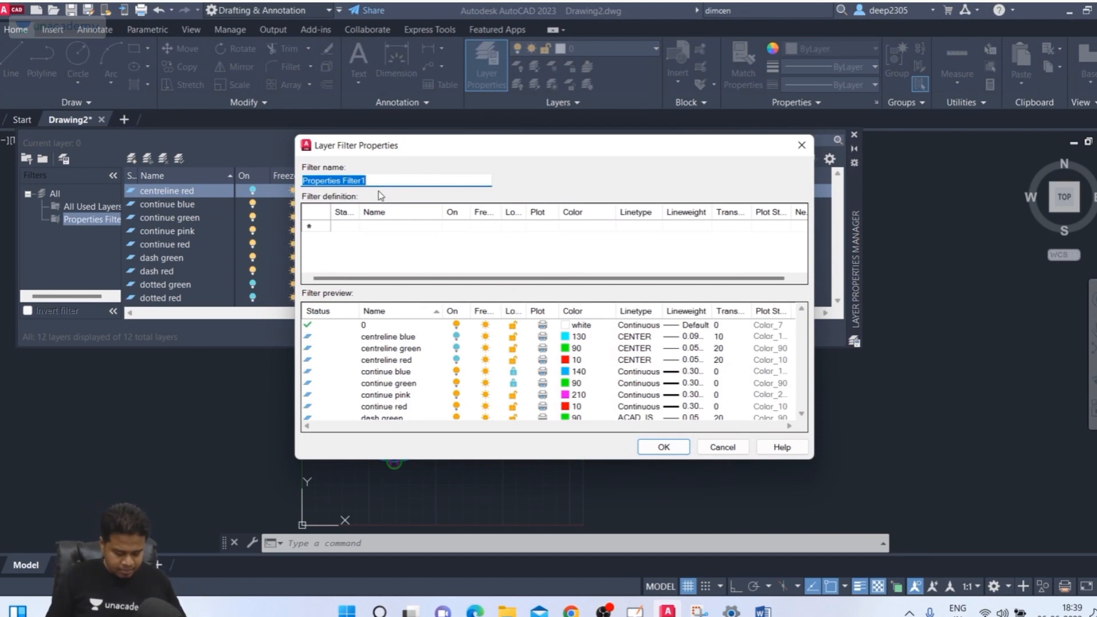
key(Caps_Lock)
text(ON)
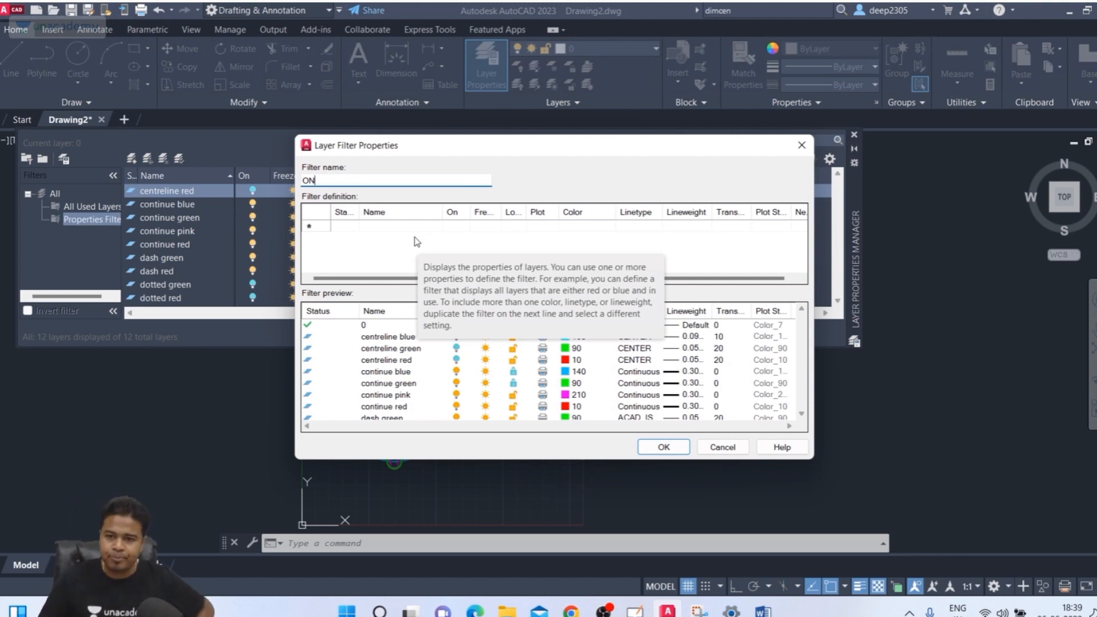
click(457, 226)
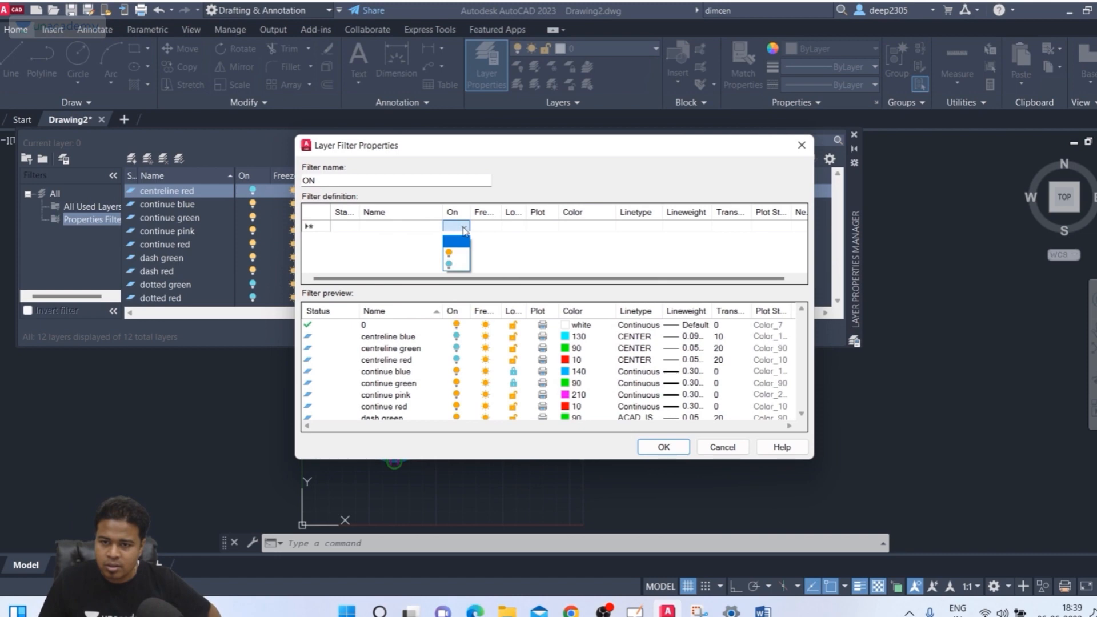
click(464, 228)
click(464, 228)
click(456, 252)
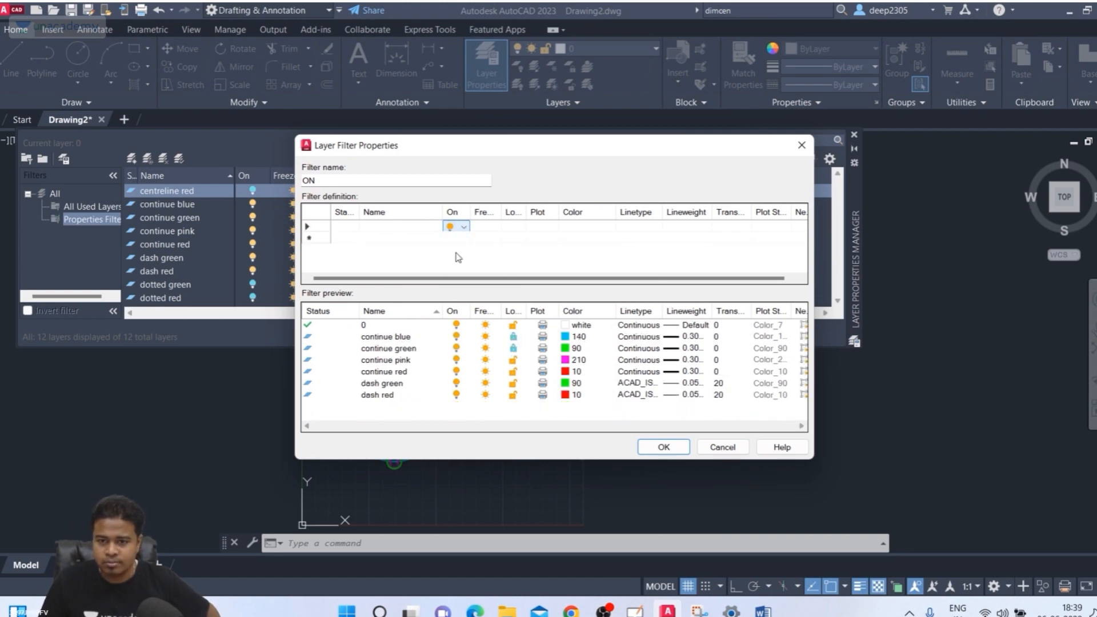
Add an unlocked condition to the filter, rename it ON & UNLOCK, and accept it
double_click(339, 179)
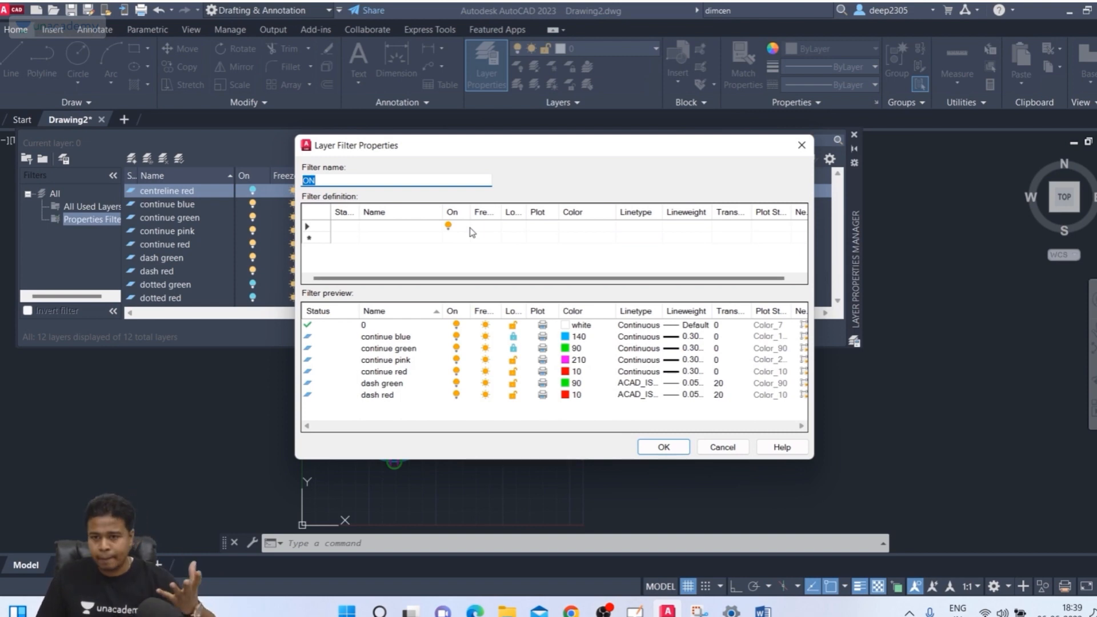
drag(525, 213, 536, 214)
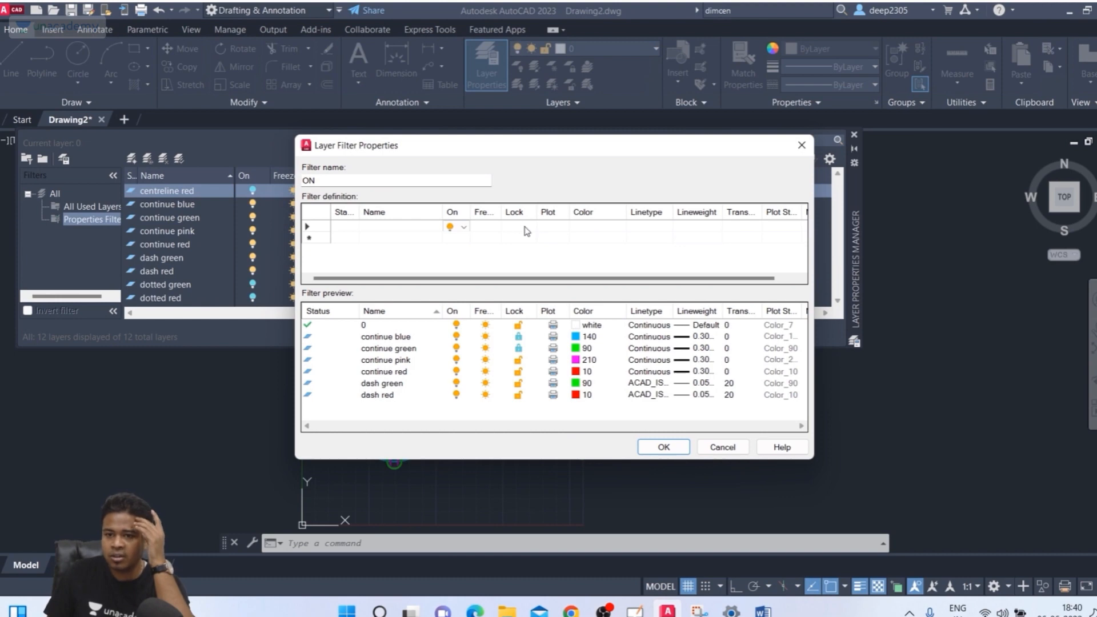
click(528, 229)
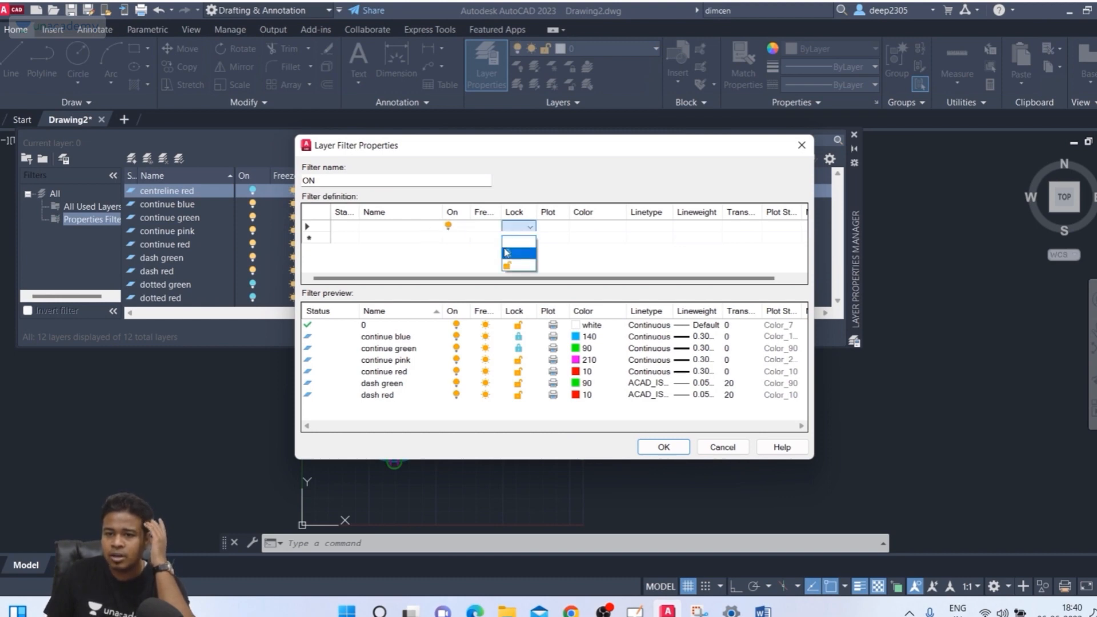
click(514, 265)
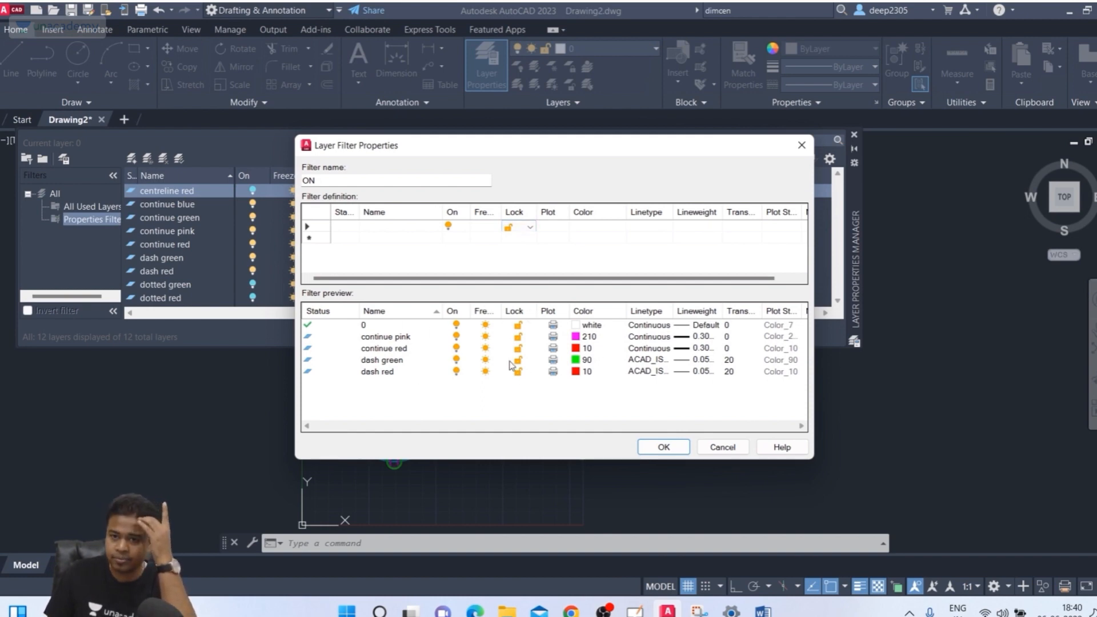
click(372, 179)
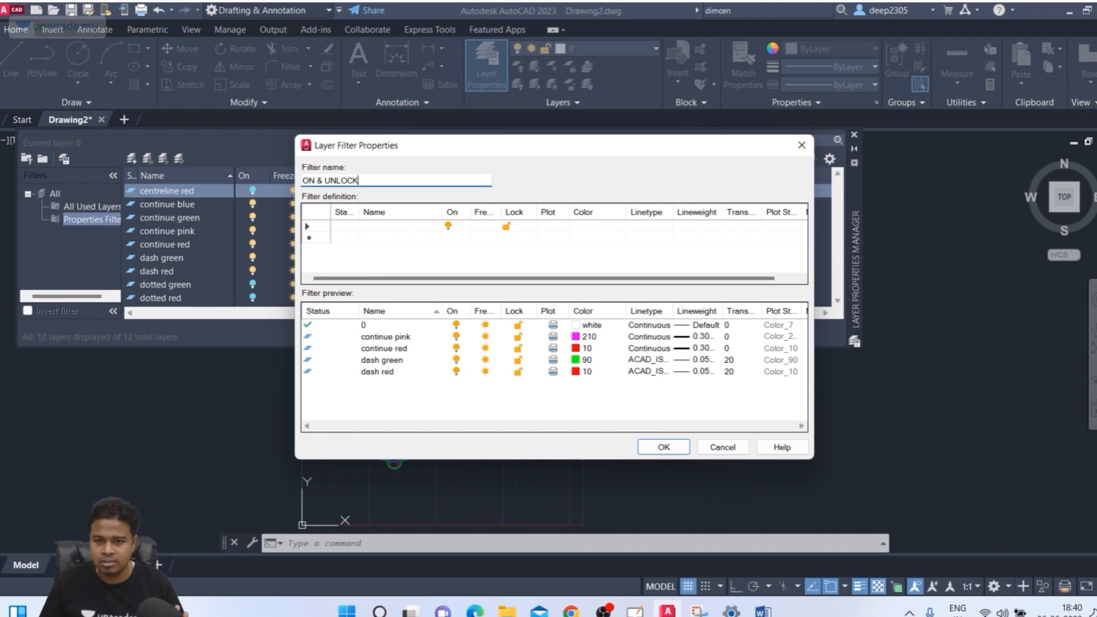
click(665, 446)
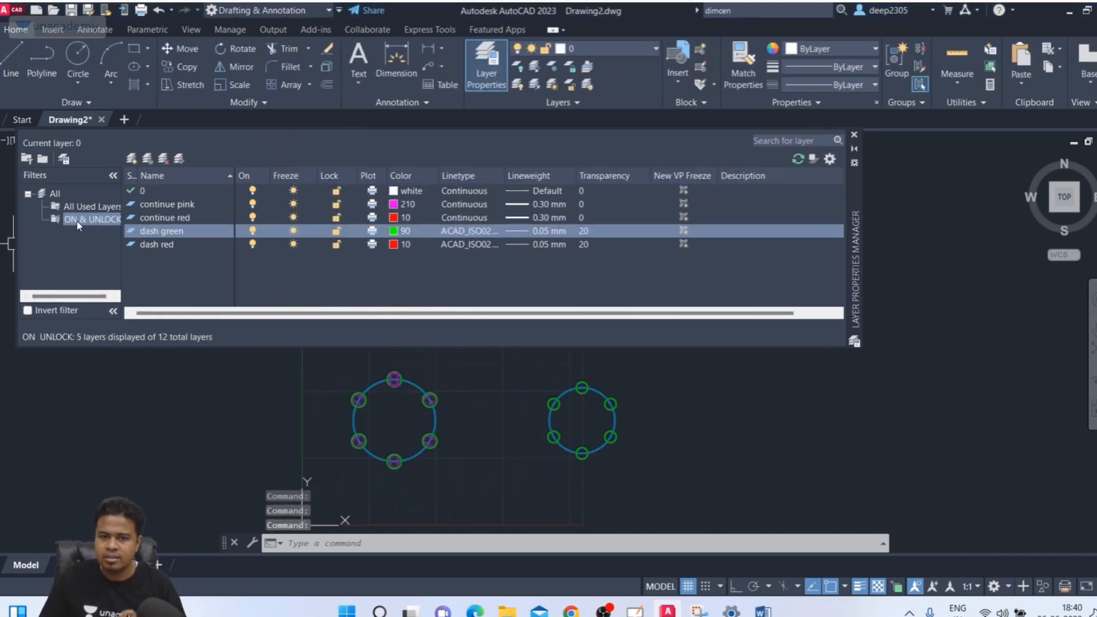
Check the ON & UNLOCK filter and its definition against all used layers, and widen the filter list to fit the names
click(108, 208)
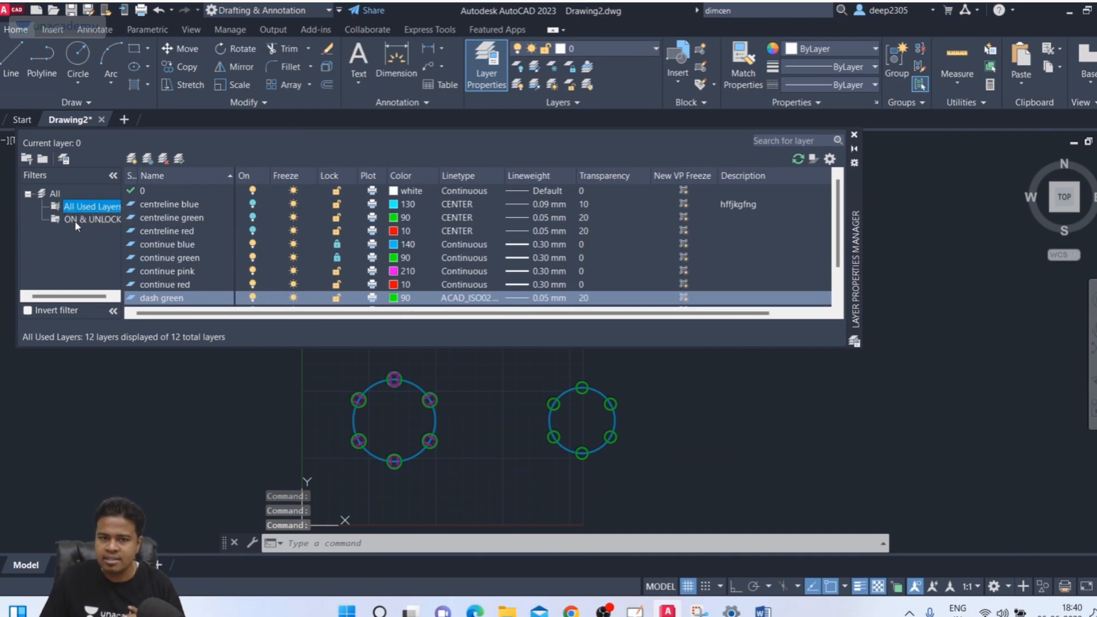
double_click(86, 220)
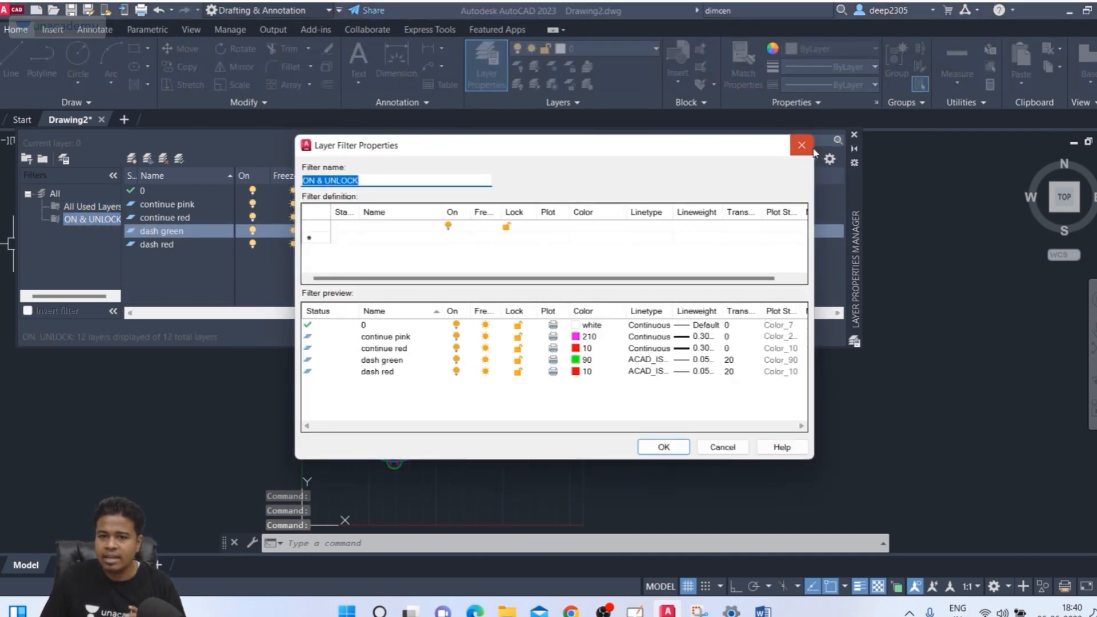
click(812, 148)
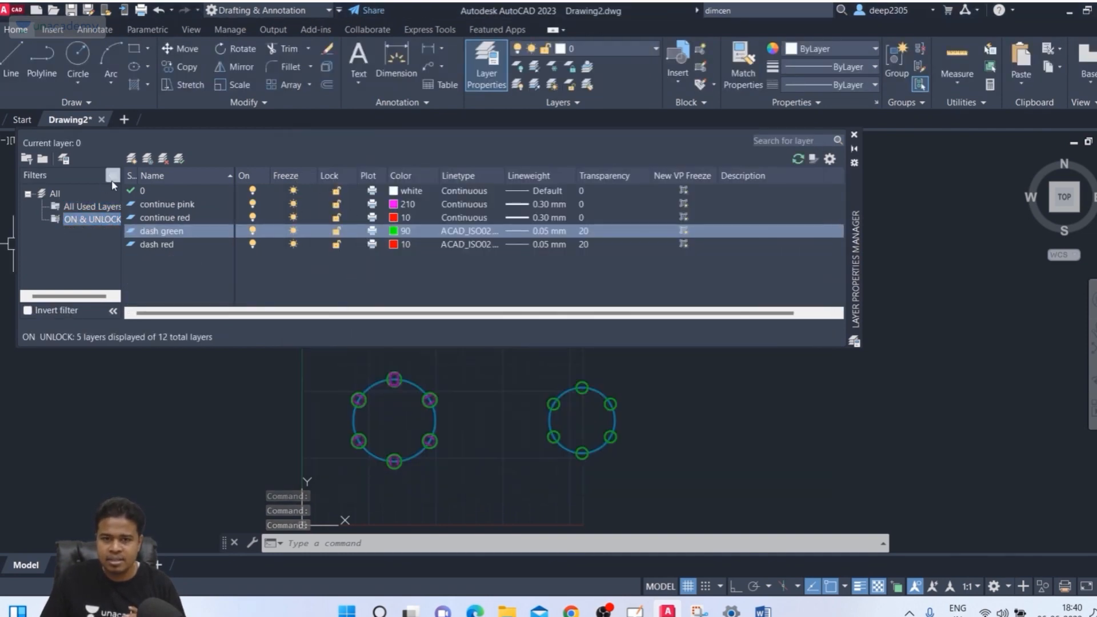
drag(120, 191, 131, 206)
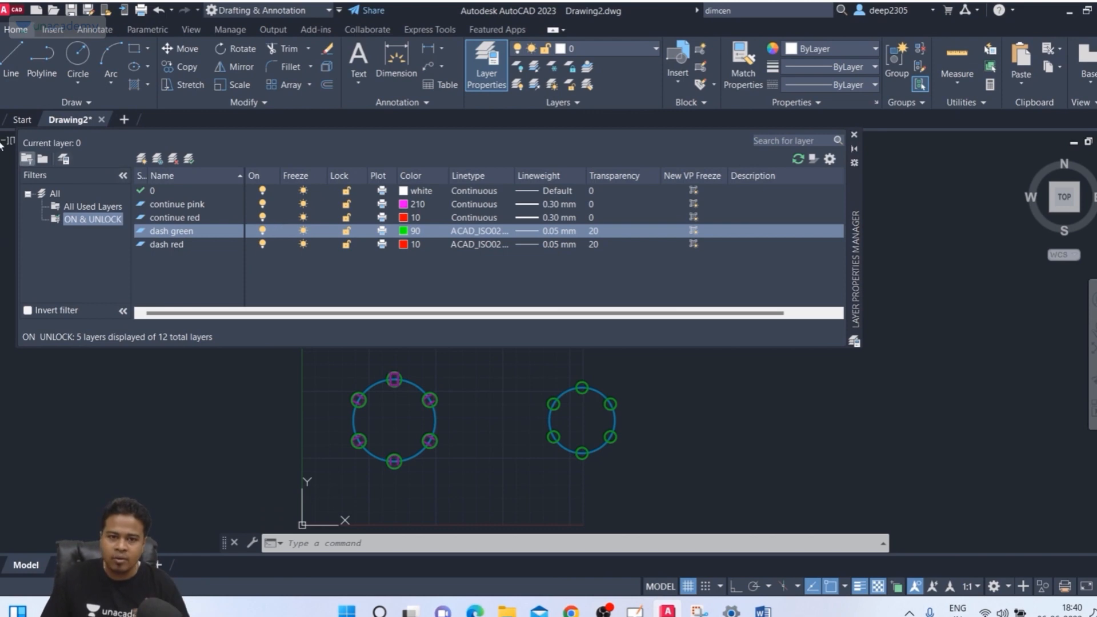
Create a property filter named UNLOCK that includes only unlocked layers
click(43, 160)
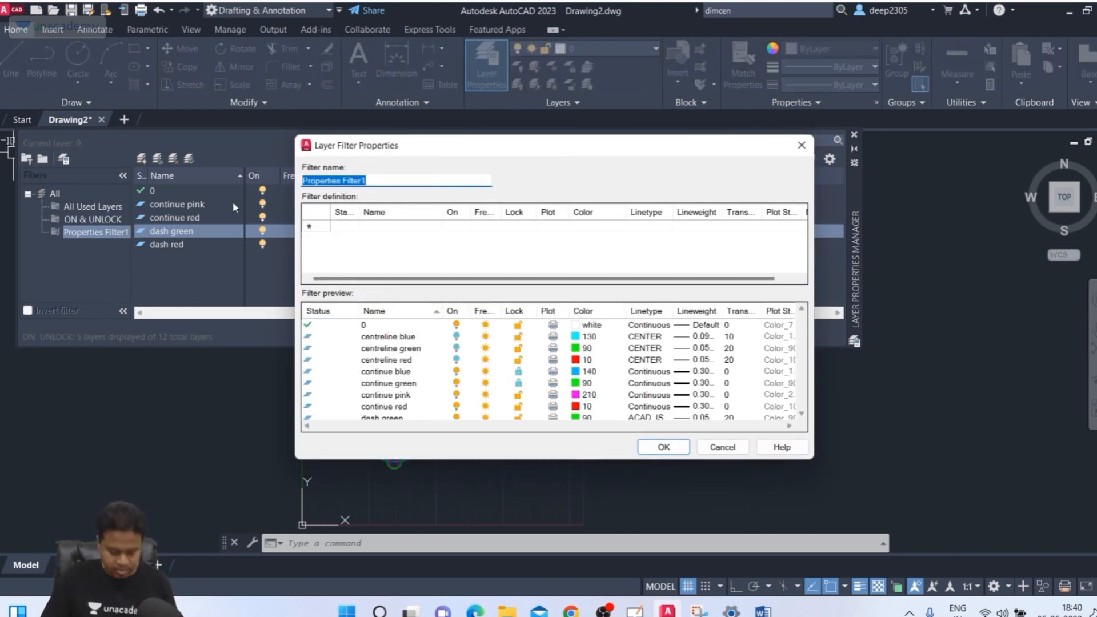
text(UNLOCK)
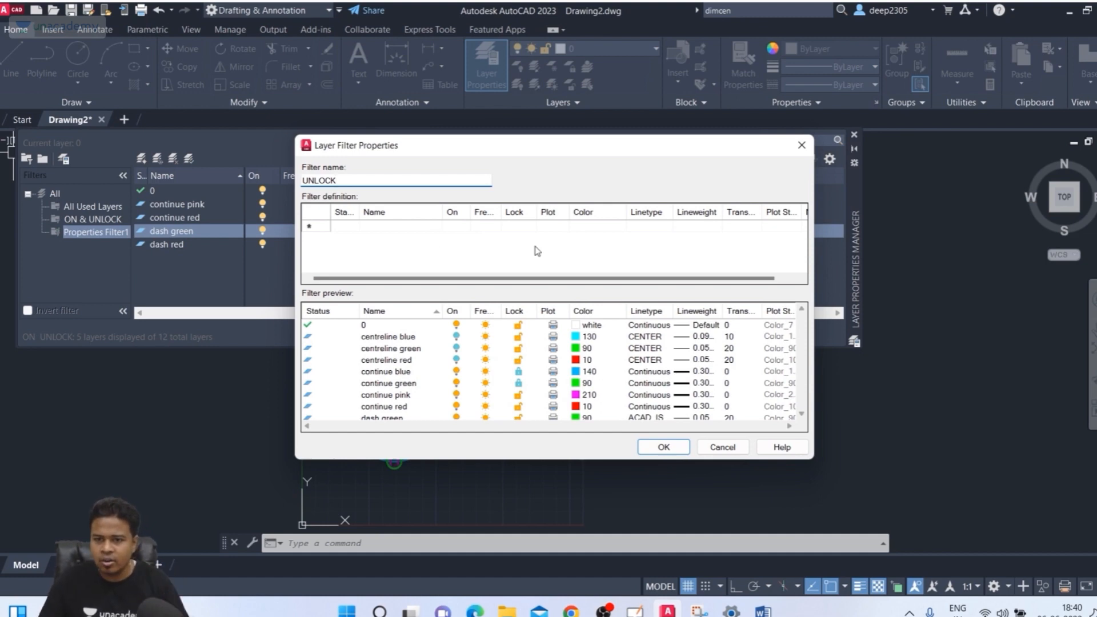
click(517, 226)
click(518, 264)
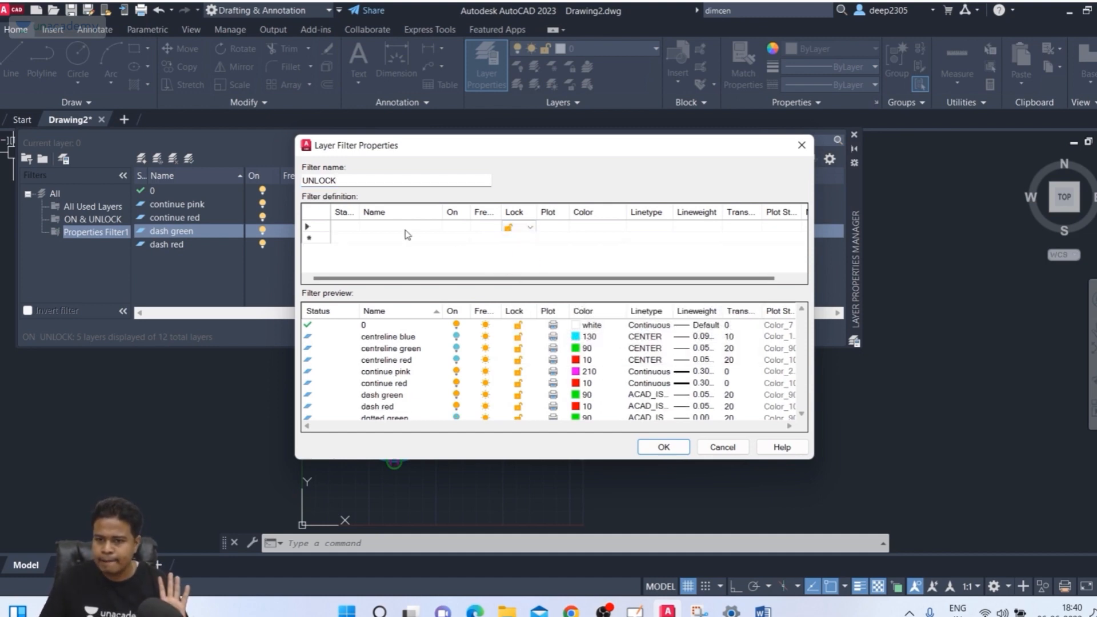
click(663, 447)
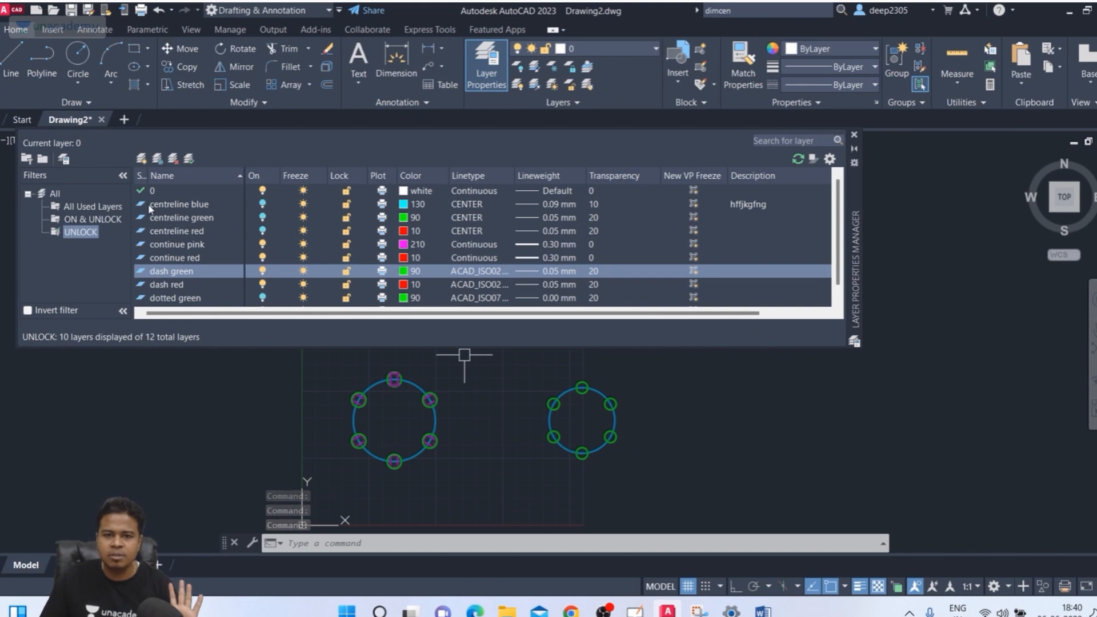
Create a separate property filter named ON that includes every layer turned on, regardless of lock state
click(30, 161)
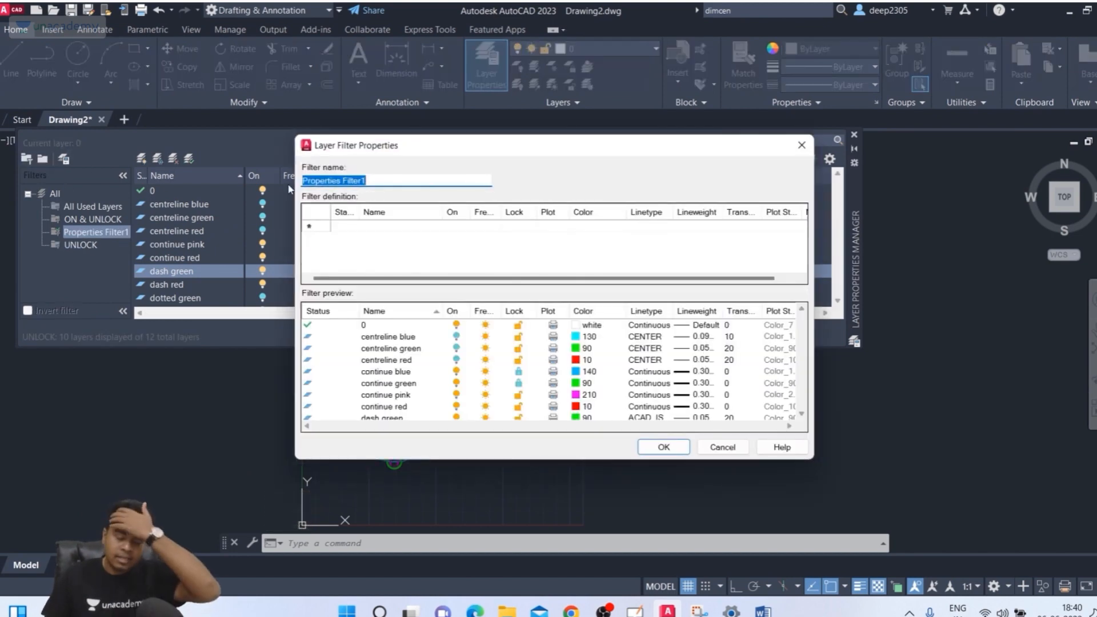
text(ON)
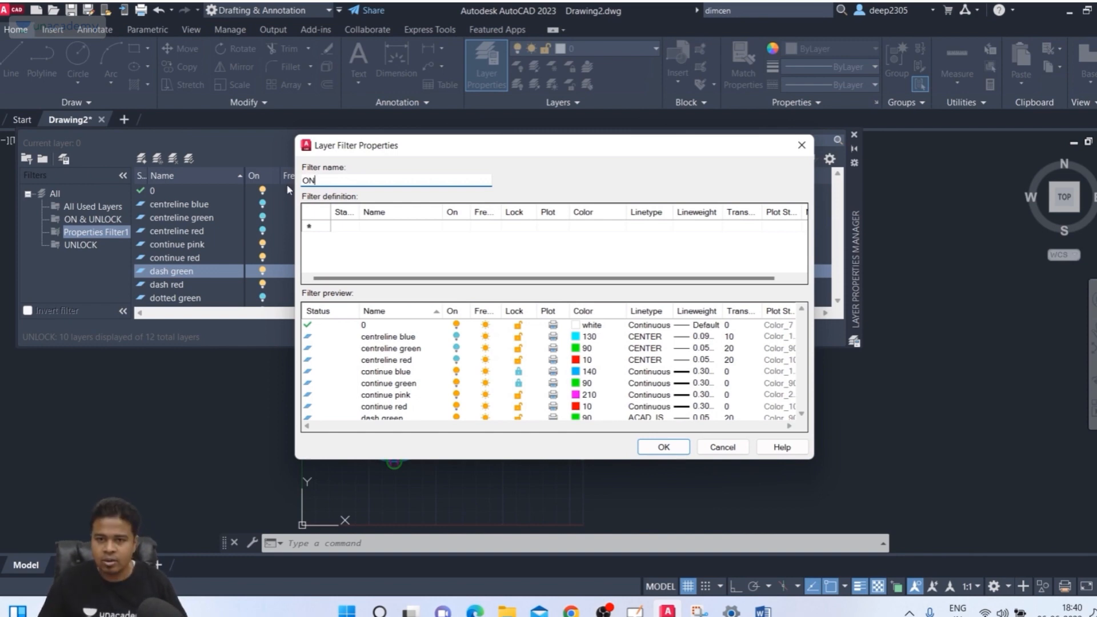
click(455, 225)
click(463, 227)
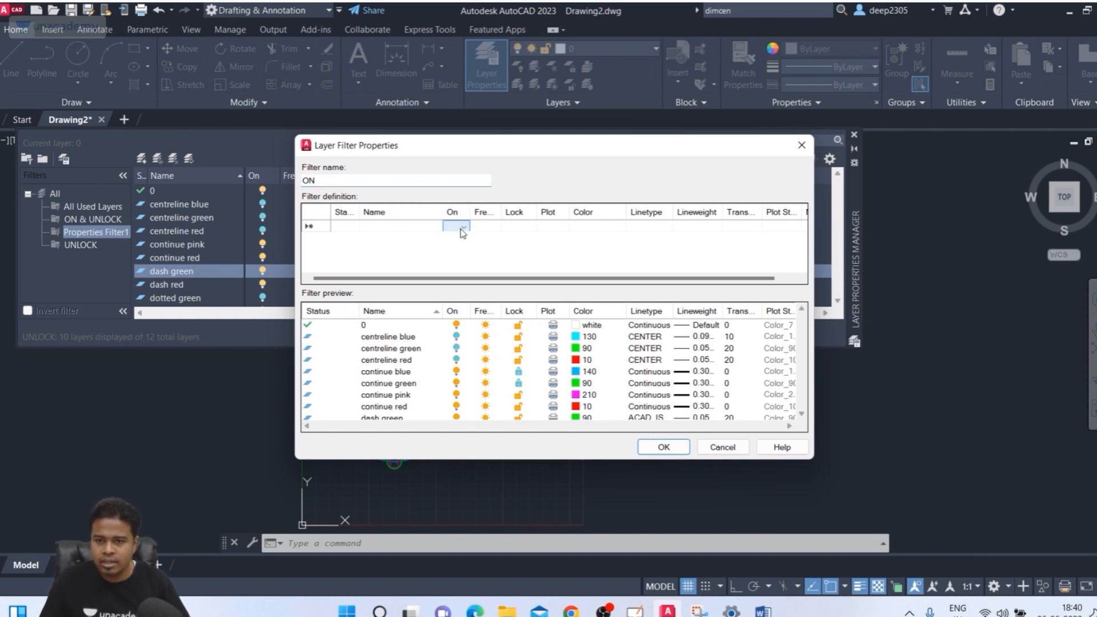
click(455, 252)
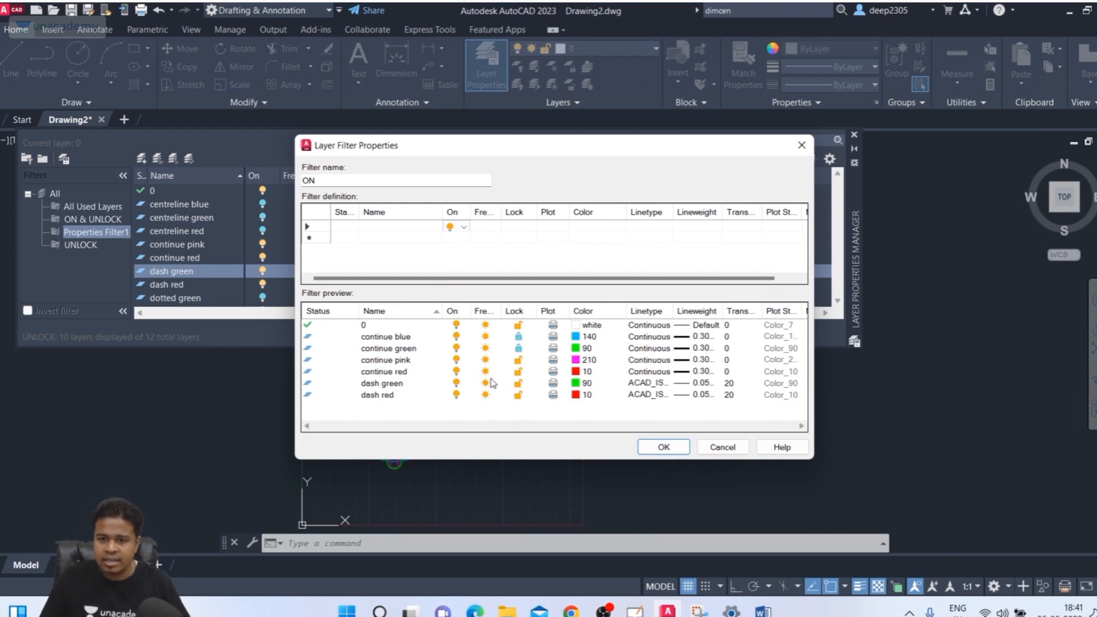
click(664, 447)
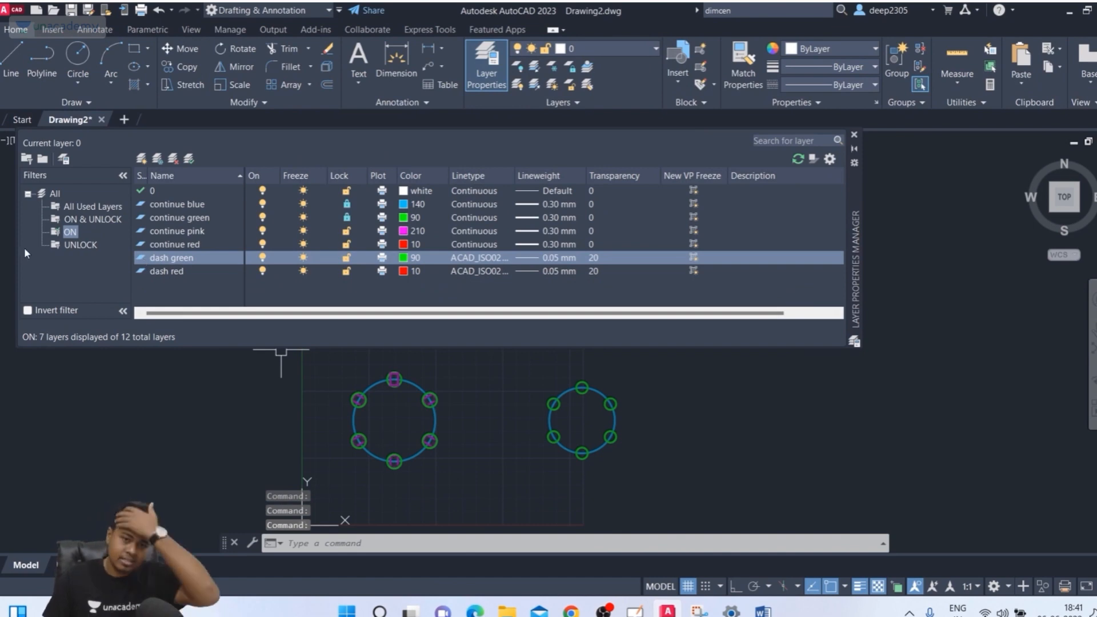
Create a property filter named OFF & LOCK for layers that are both turned off and locked, and return to listing all used layers
click(27, 159)
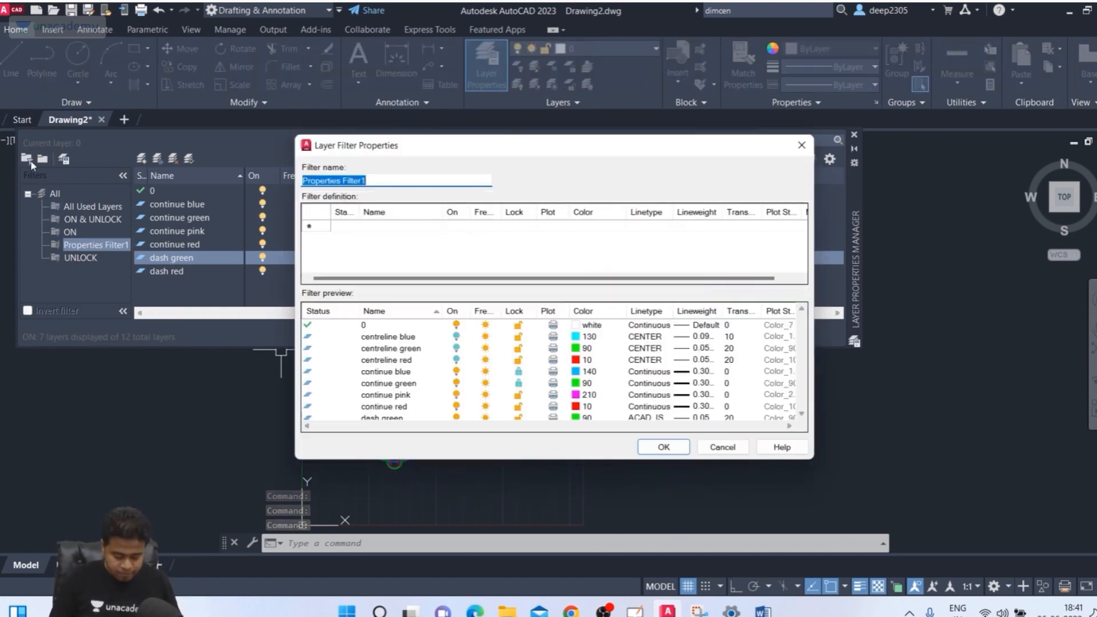
text(OFF & LOCK)
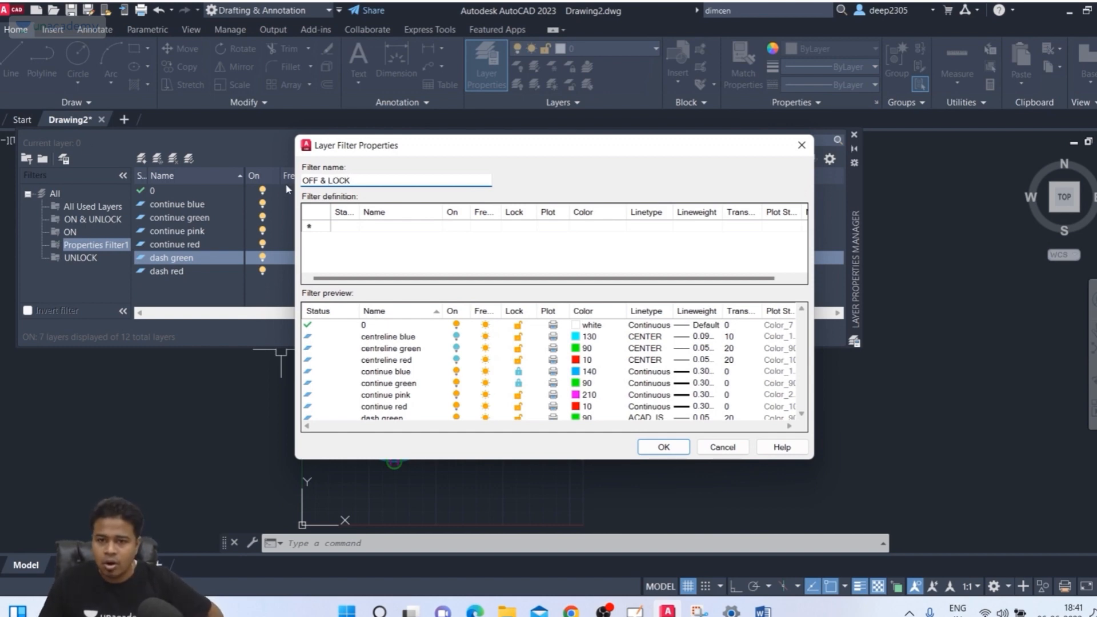
click(517, 227)
click(523, 228)
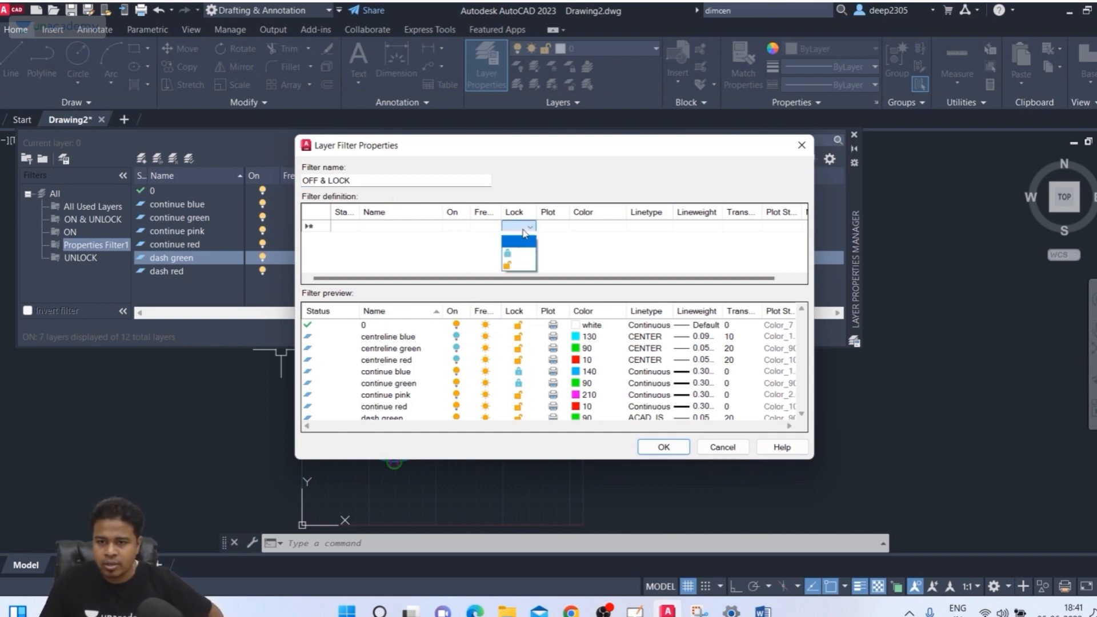
click(521, 253)
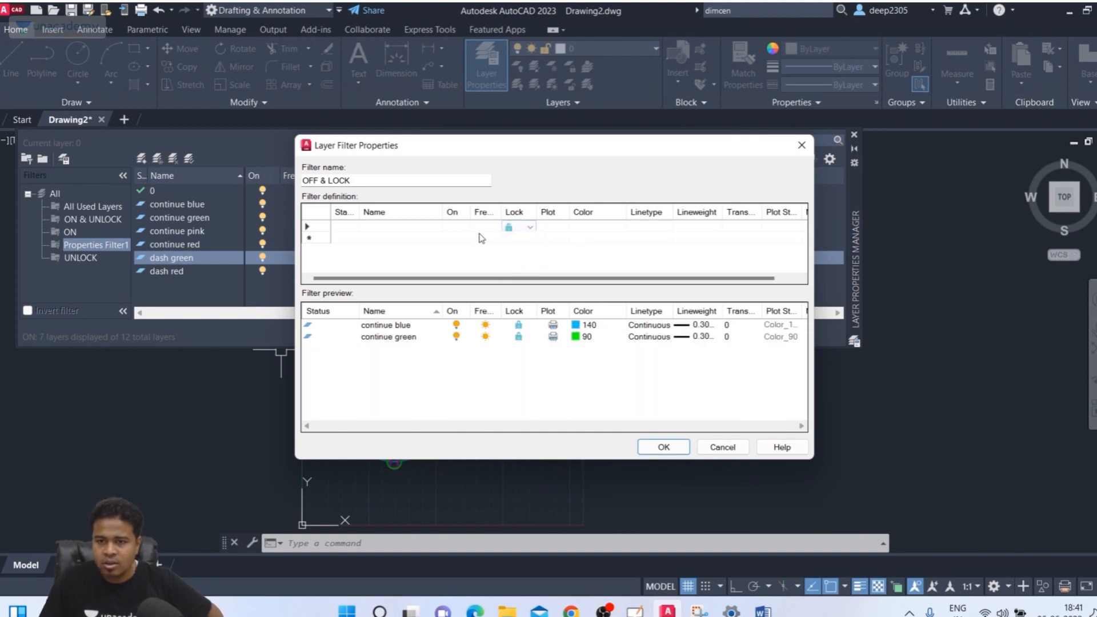
click(461, 228)
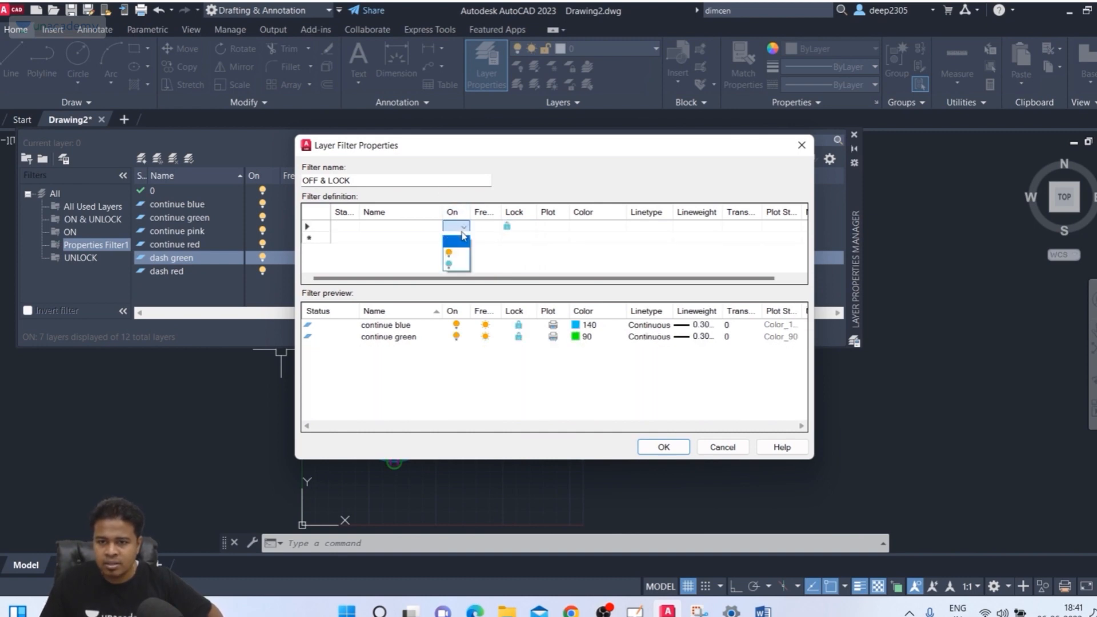
click(452, 265)
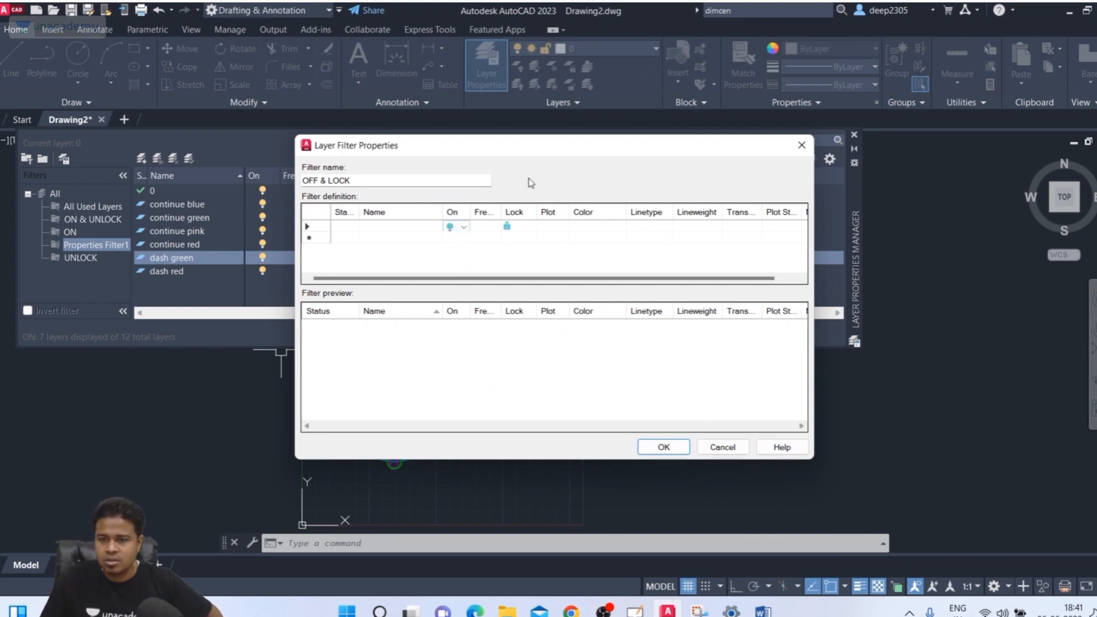
mouse_move(525, 148)
mouse_down()
mouse_move(610, 240)
mouse_move(684, 240)
mouse_move(777, 123)
mouse_move(805, 116)
mouse_up()
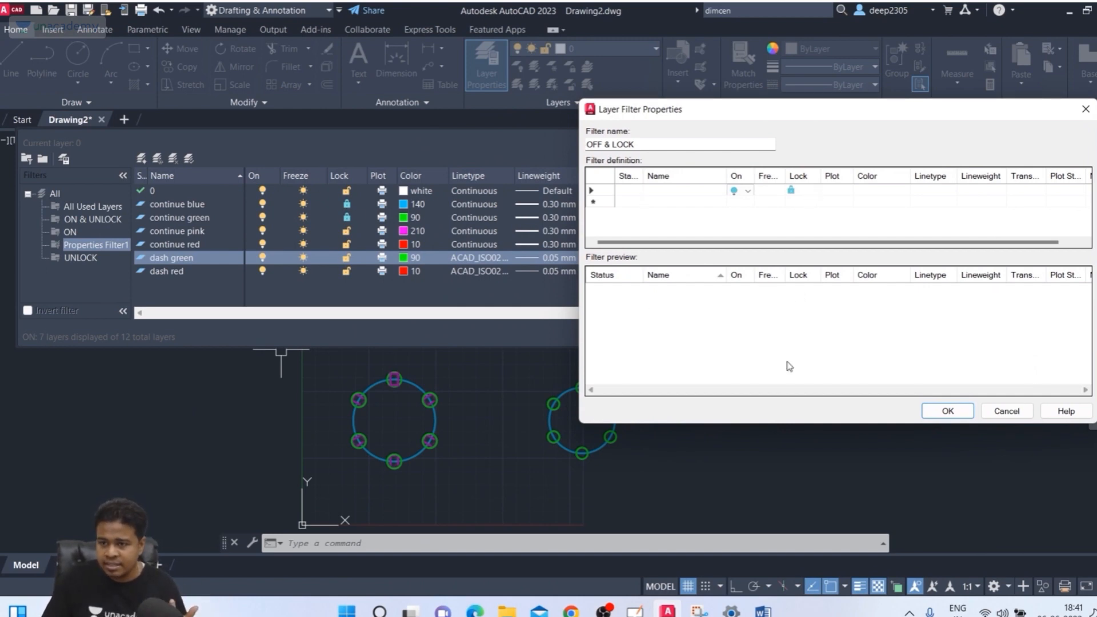
click(947, 412)
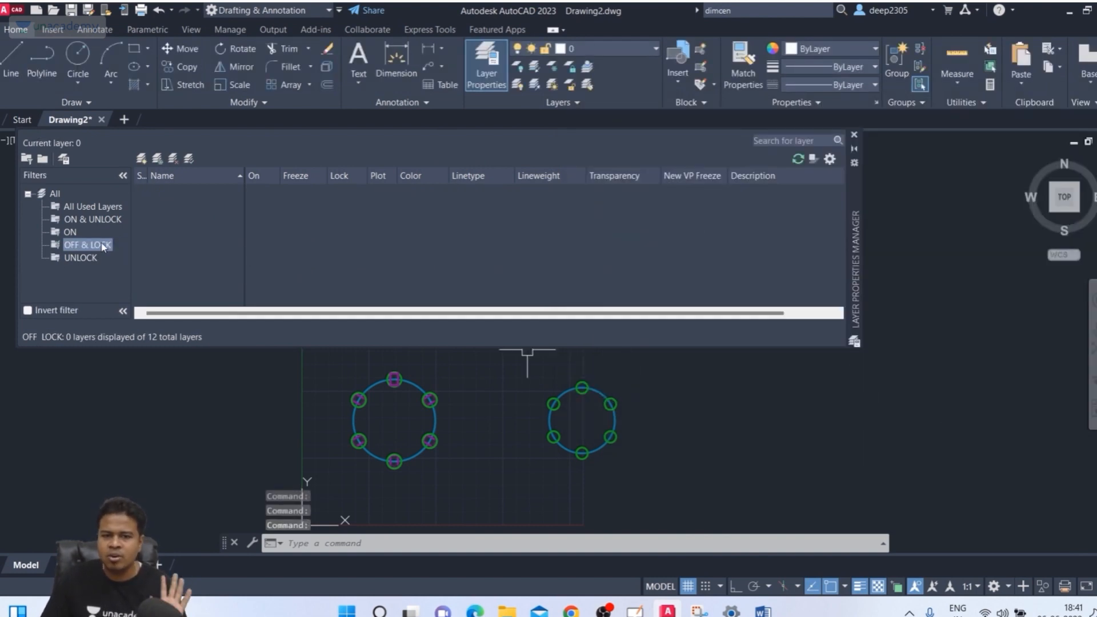
click(93, 207)
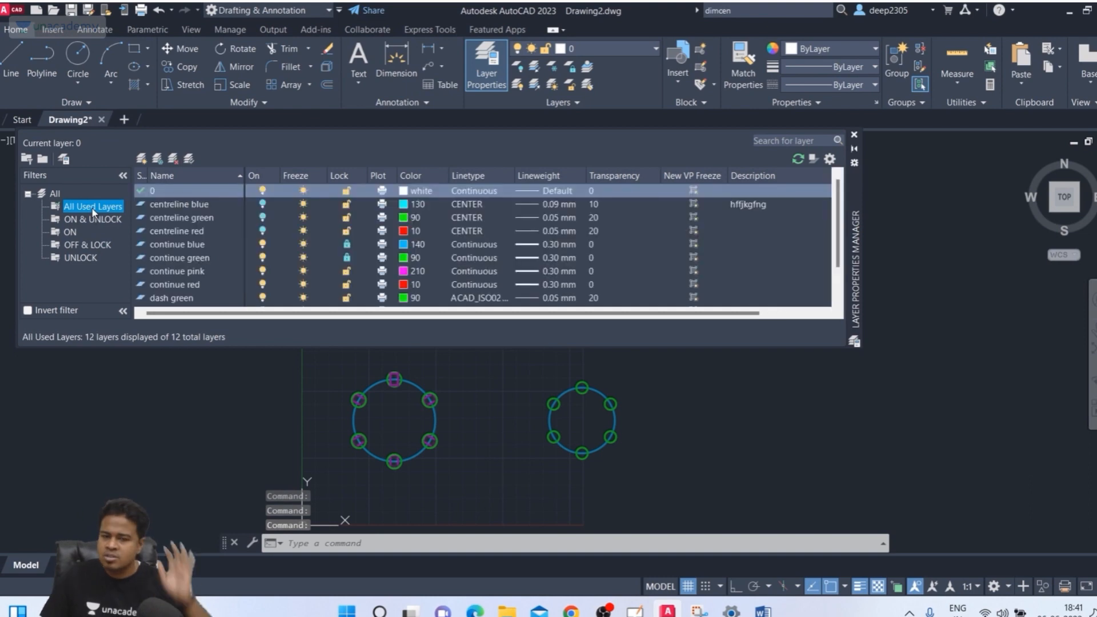
Compare the layers listed by the ON & UNLOCK, ON, OFF & LOCK and UNLOCK filters with all used layers
click(84, 220)
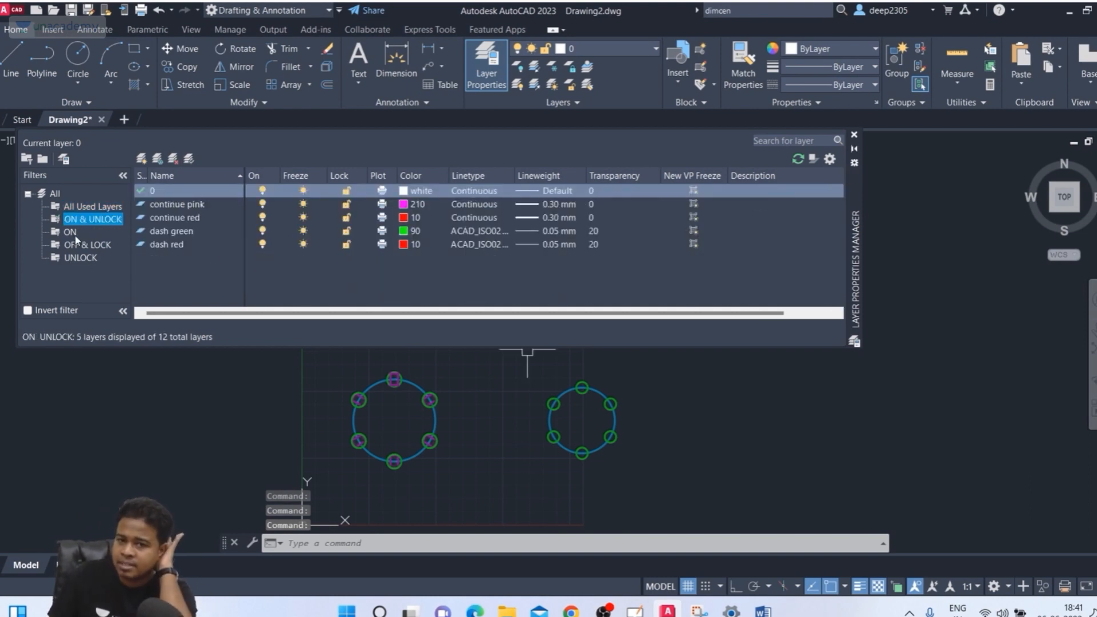
click(71, 232)
click(85, 245)
click(77, 261)
click(81, 245)
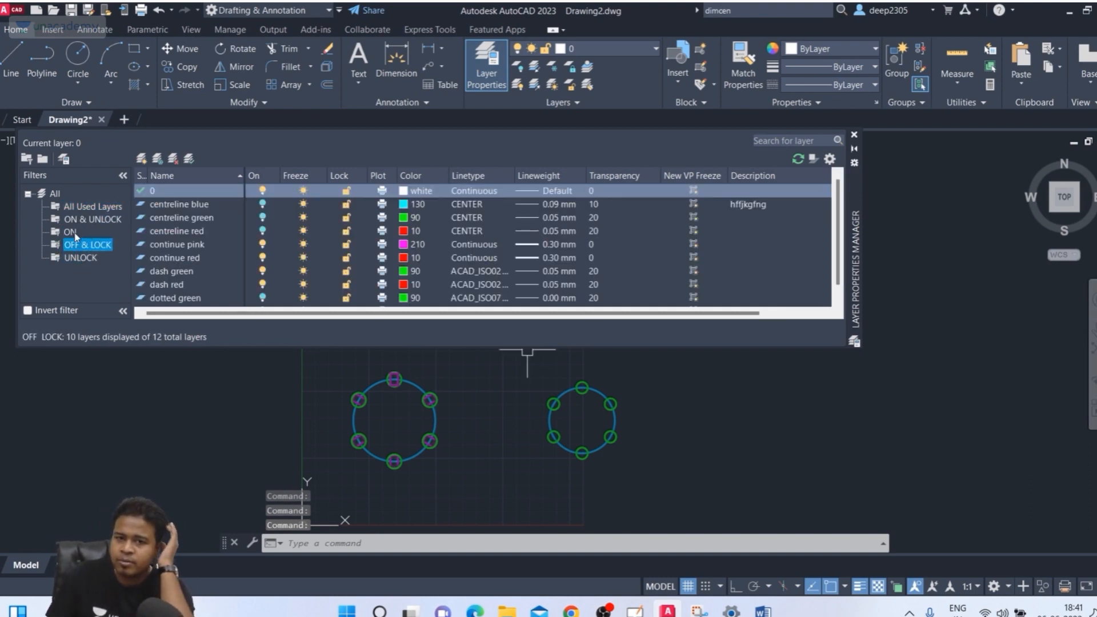
click(70, 232)
click(82, 218)
click(88, 207)
click(85, 219)
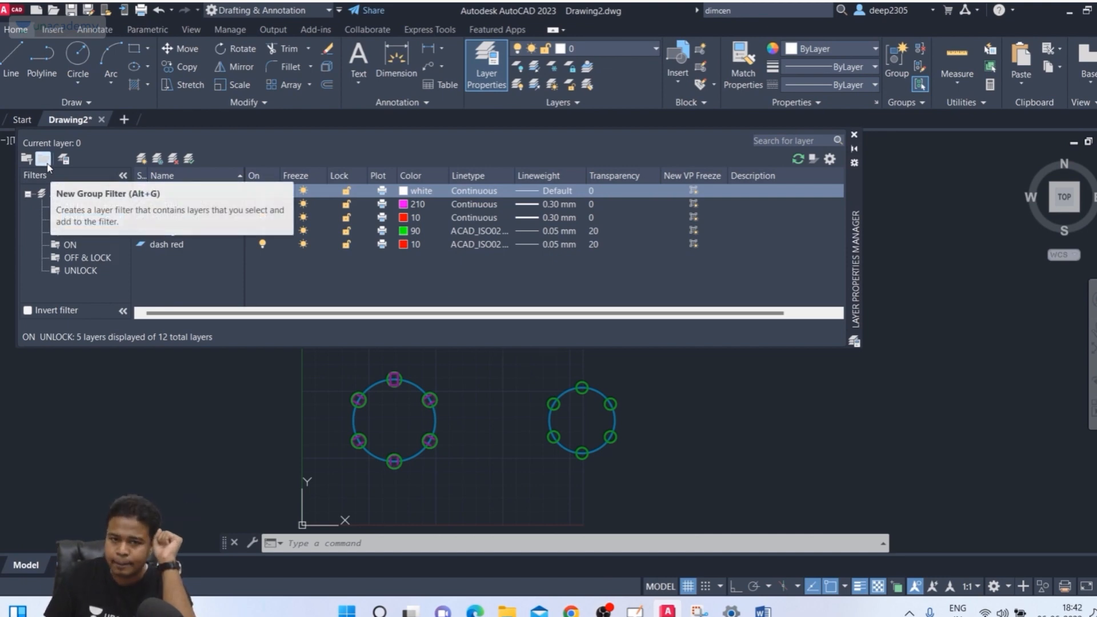
Create a new empty group filter and rename it to the account owner's first name in capitals
click(48, 164)
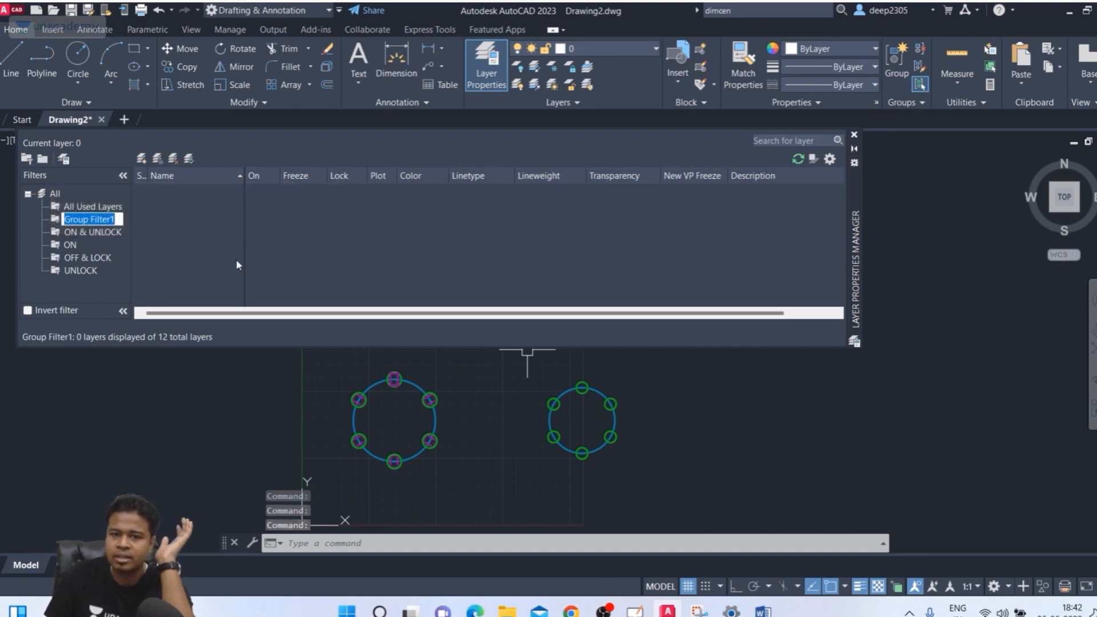
click(166, 254)
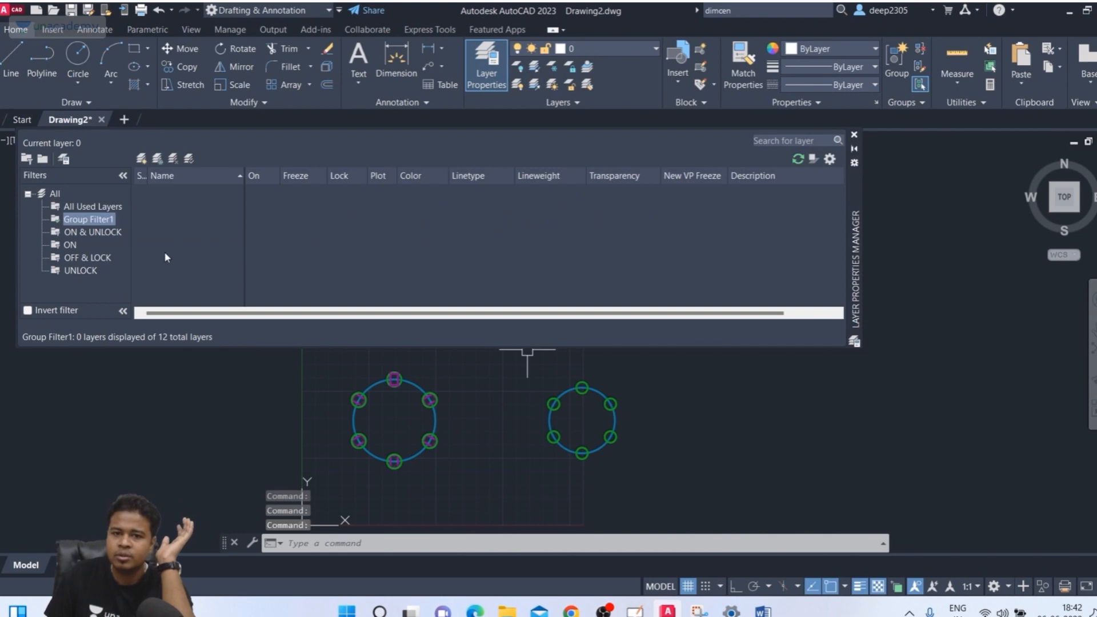
double_click(85, 220)
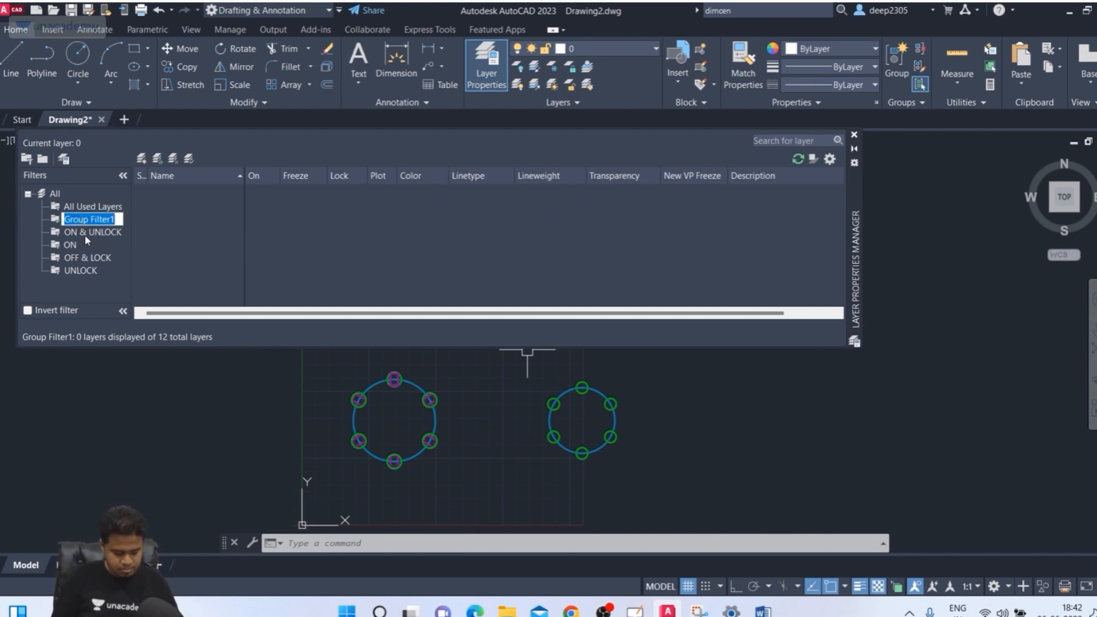
text(DEEP)
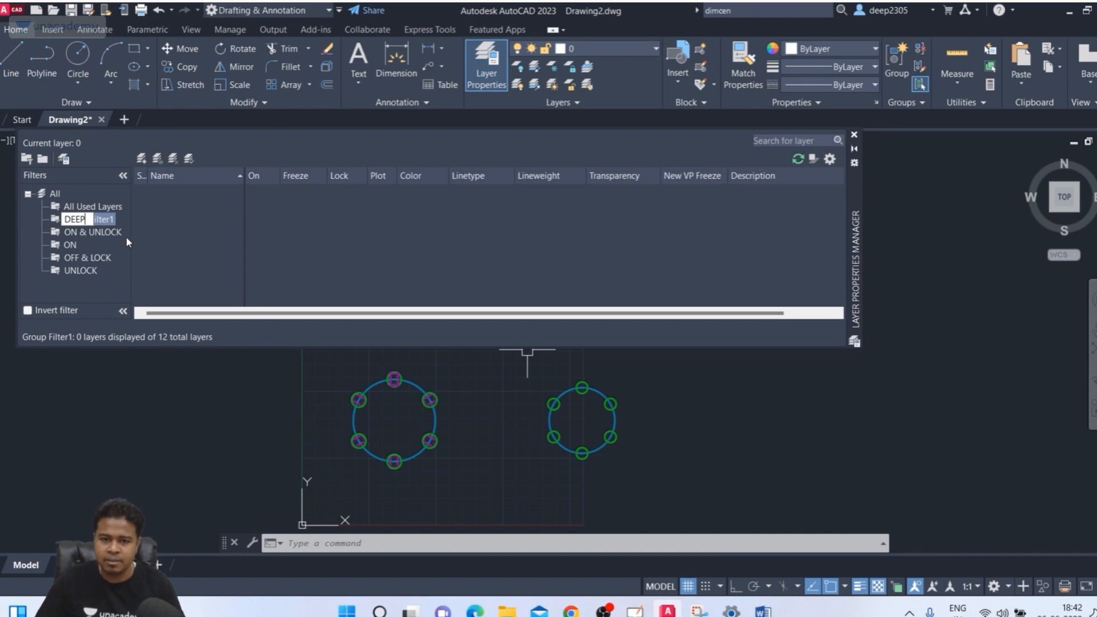
key(Return)
right_click(81, 221)
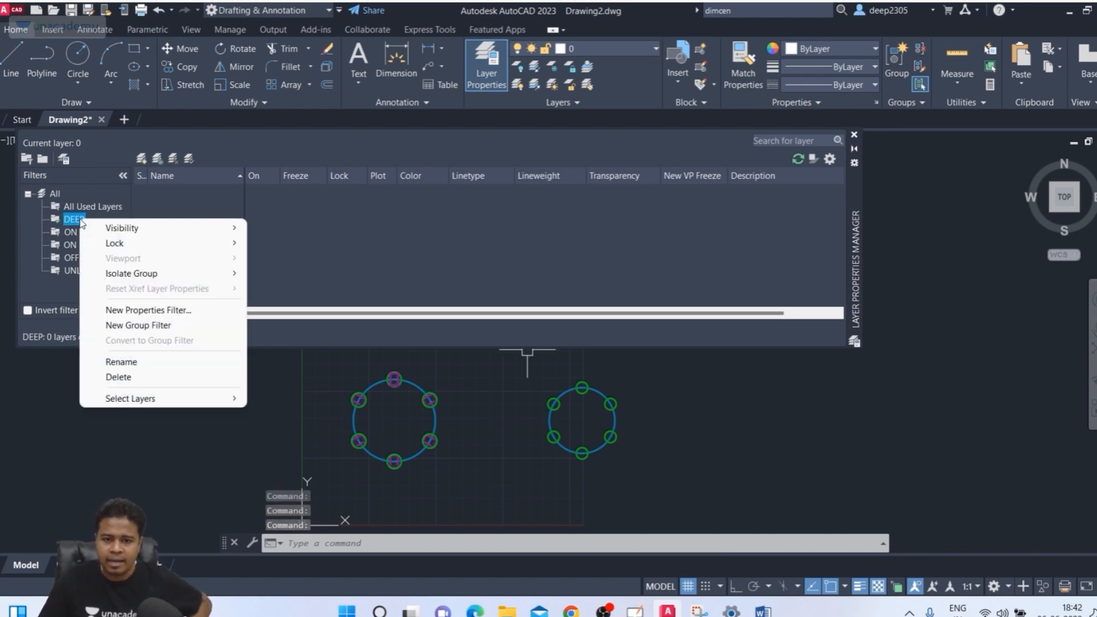
mouse_move(150, 399)
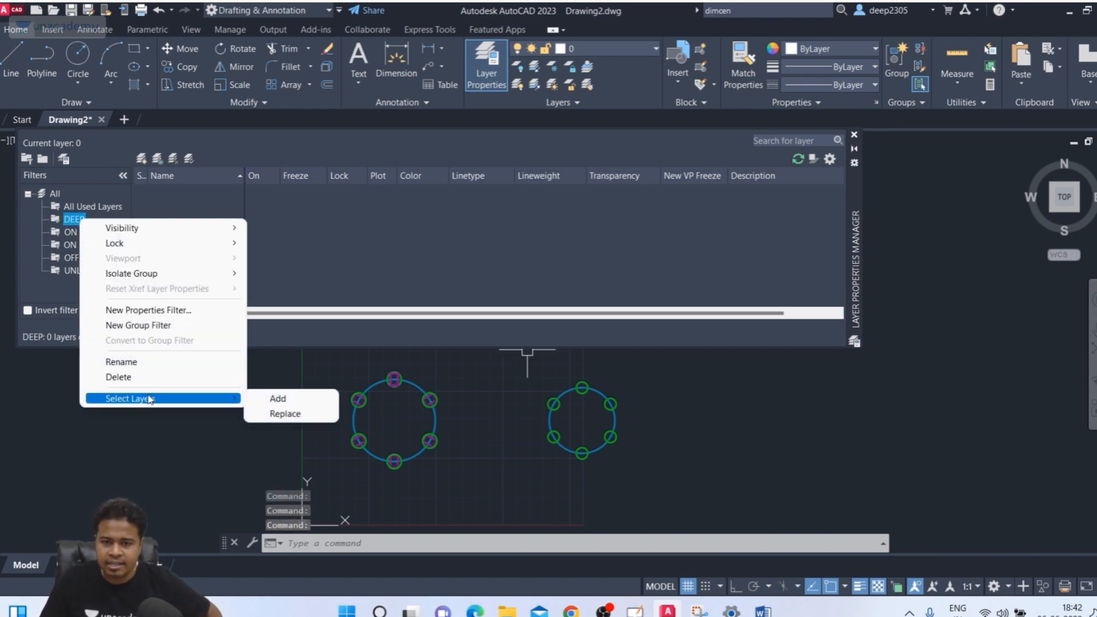
click(286, 414)
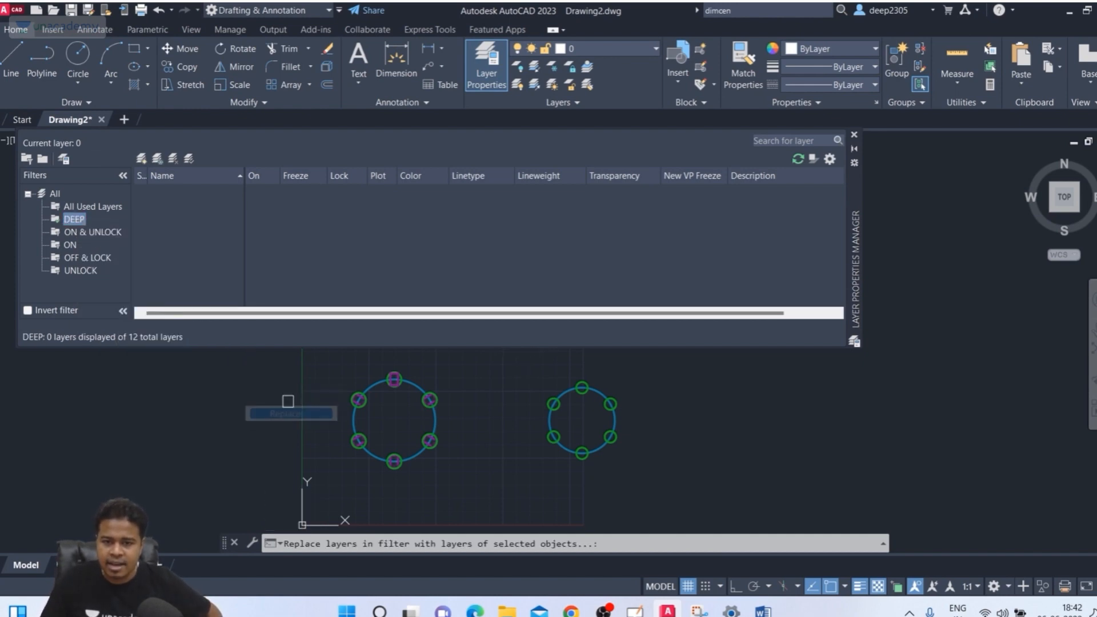
click(73, 221)
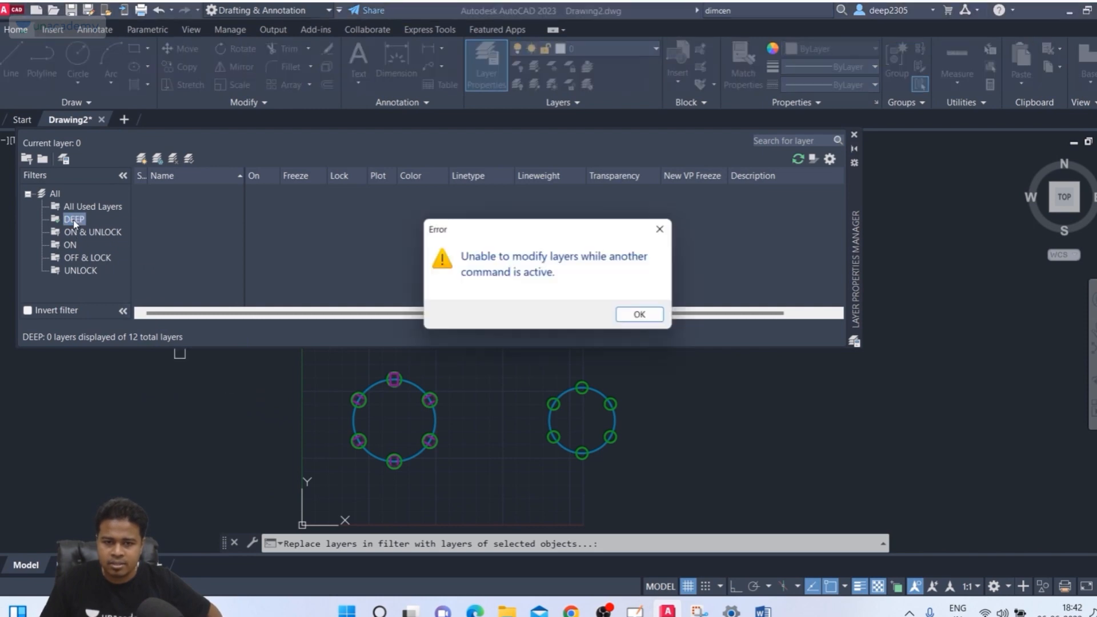
click(665, 229)
key(Escape)
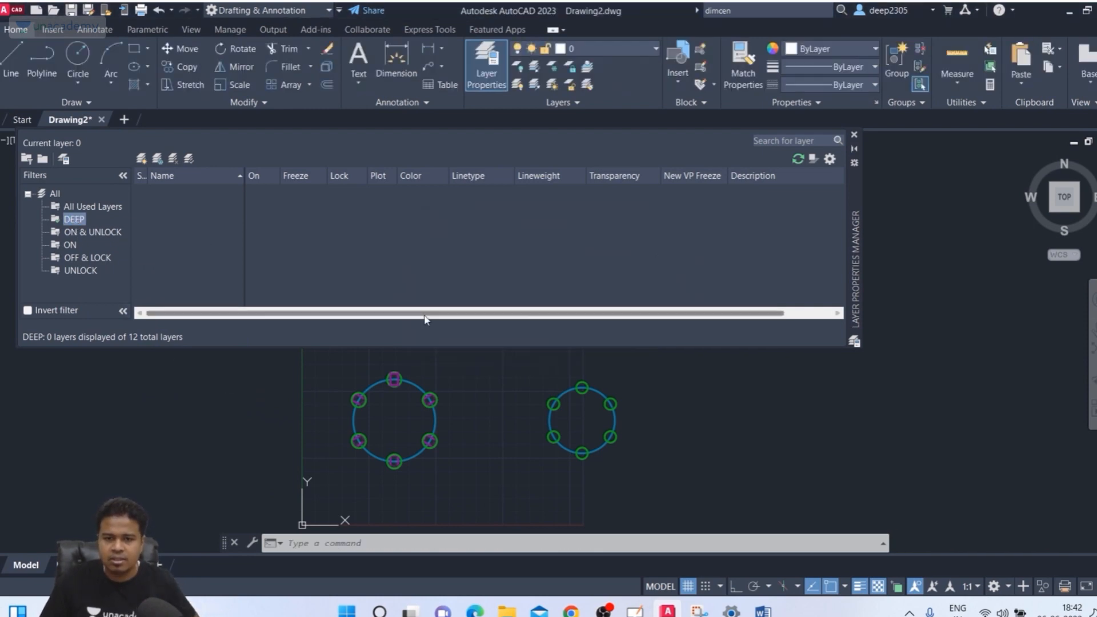
Start adding layers of selected objects to the new group filter, picking the large blue circle that carries the array
right_click(81, 224)
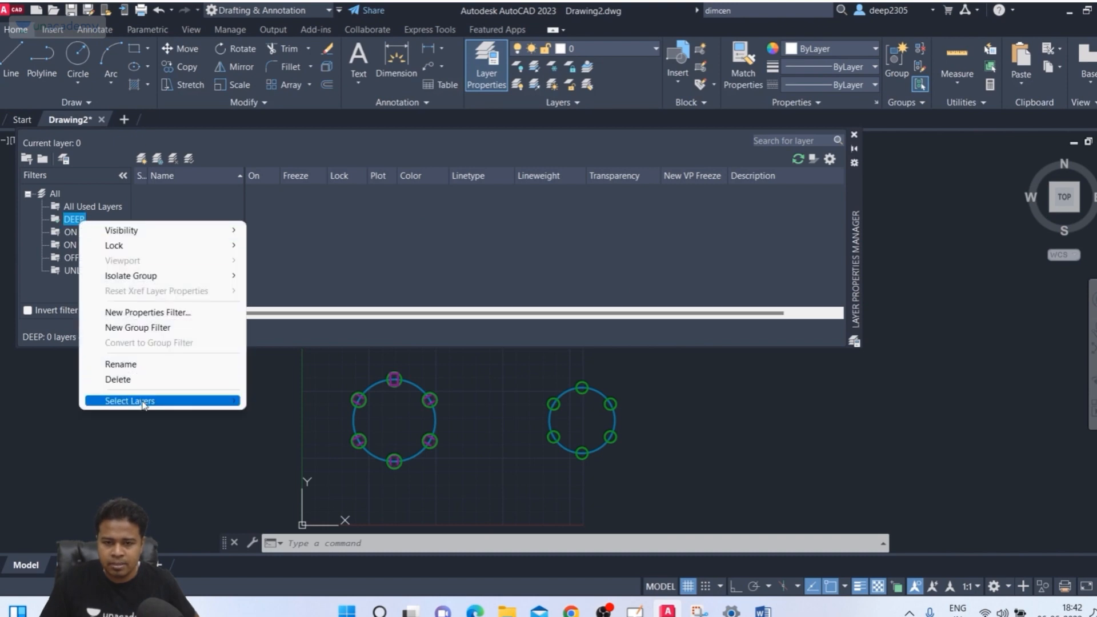
mouse_move(143, 403)
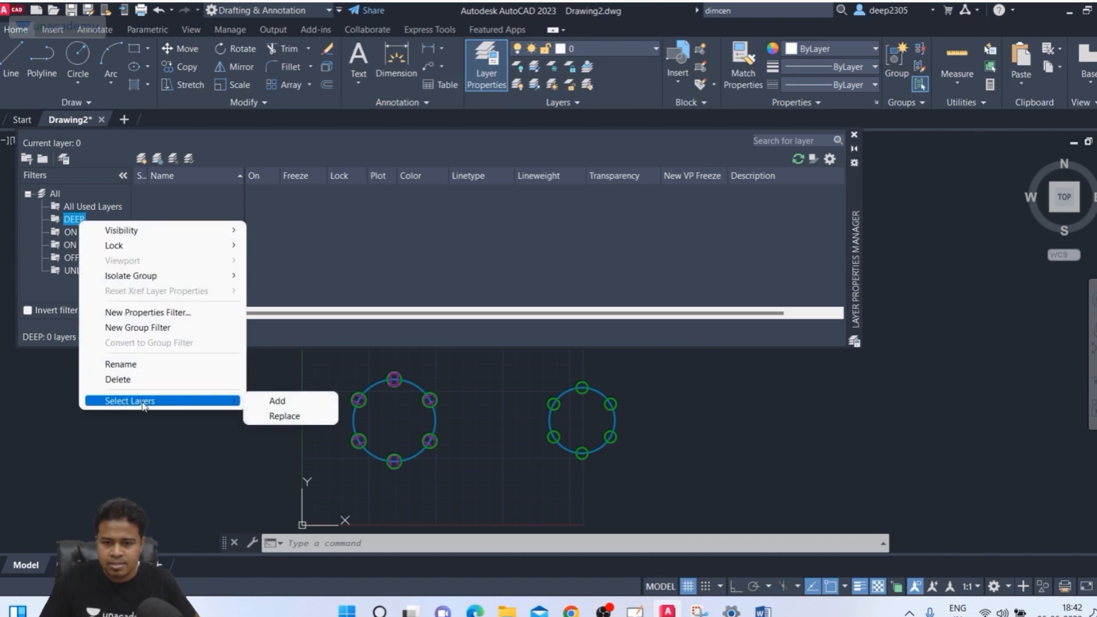
click(283, 403)
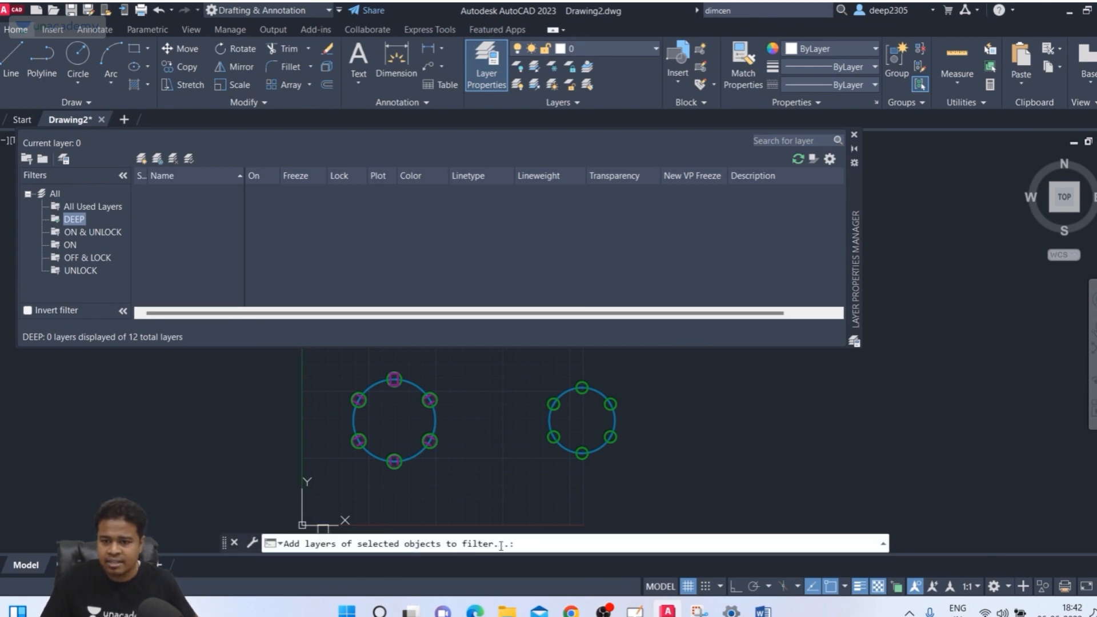
scroll(455, 503, up, 4)
middle_drag(415, 428, 465, 537)
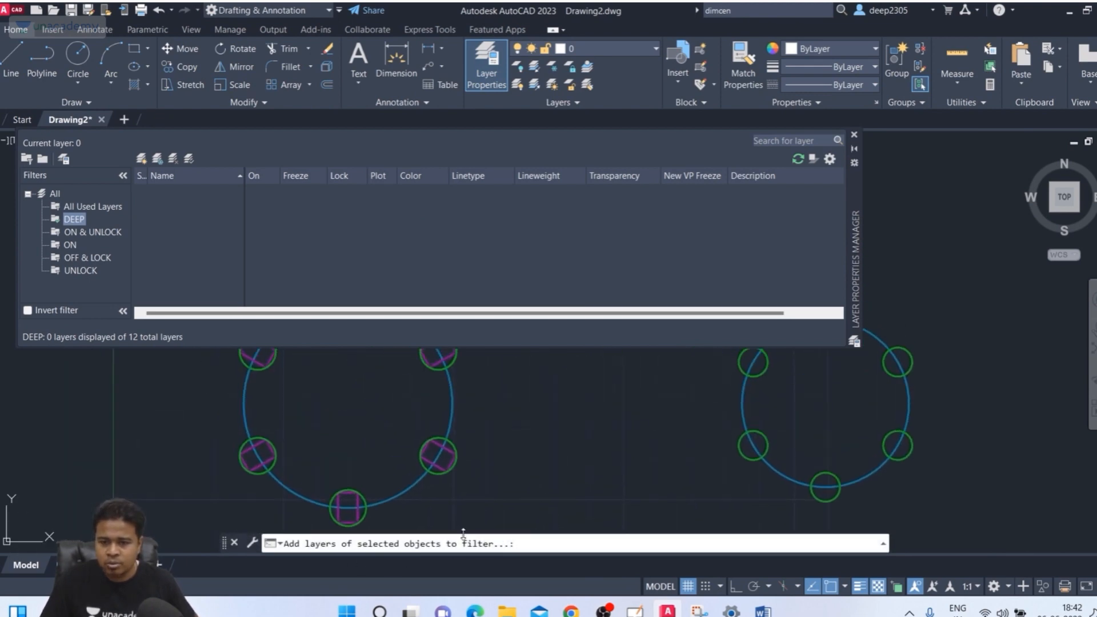
click(400, 494)
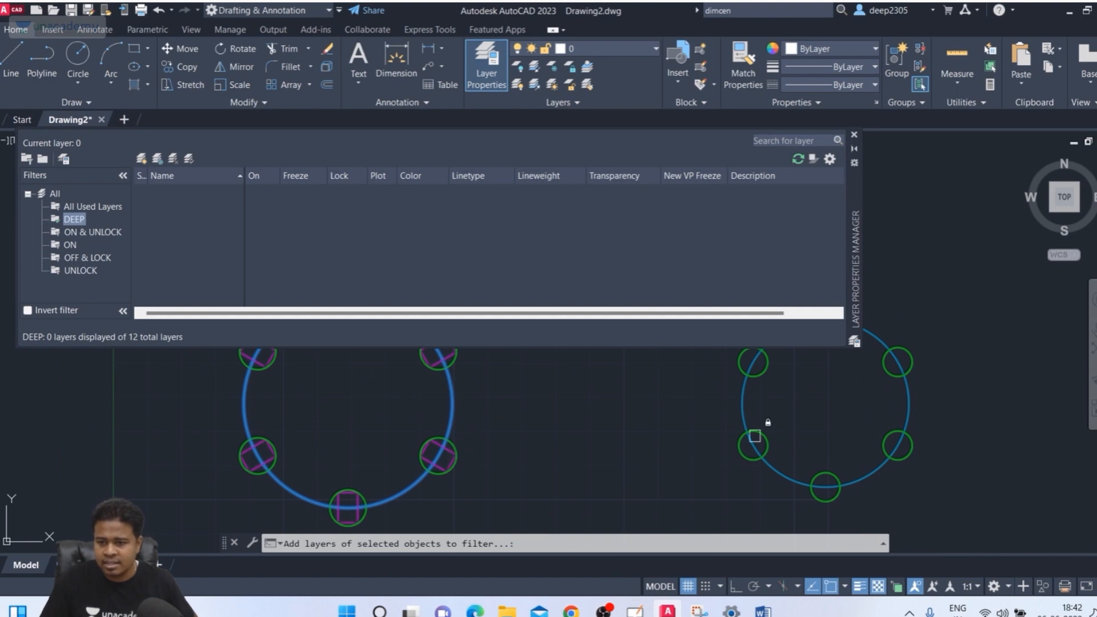
Select the array of purple squares and green circles as well, and add the selected objects' layers to the group filter
scroll(789, 433, down, 4)
middle_drag(789, 433, 790, 501)
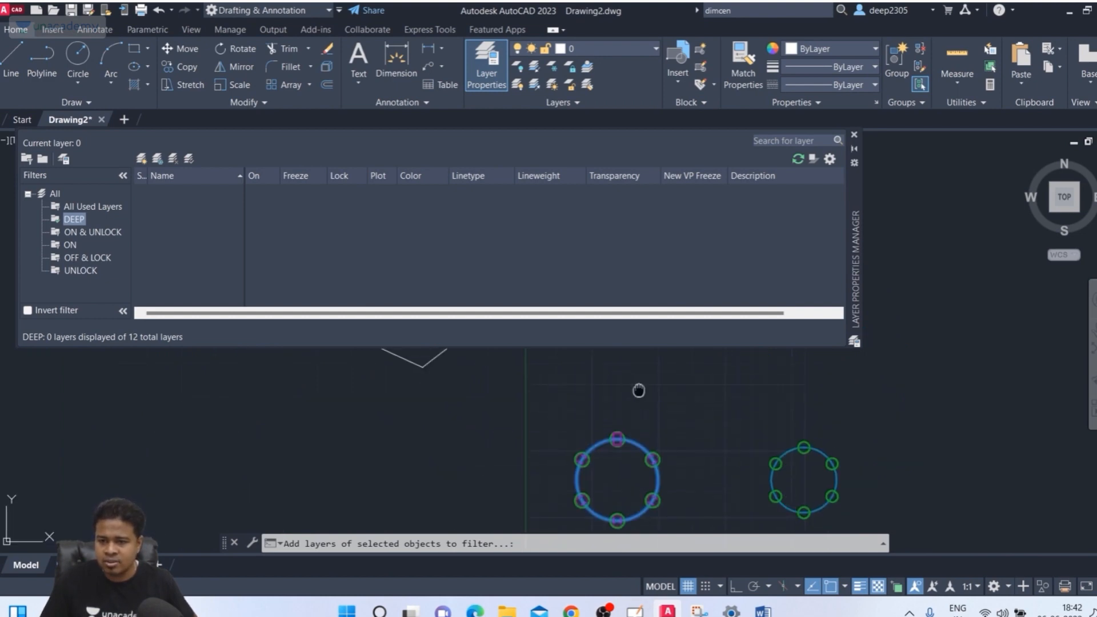
mouse_move(639, 389)
middle_down()
mouse_move(678, 455)
mouse_move(664, 510)
middle_up()
scroll(839, 387, up, 4)
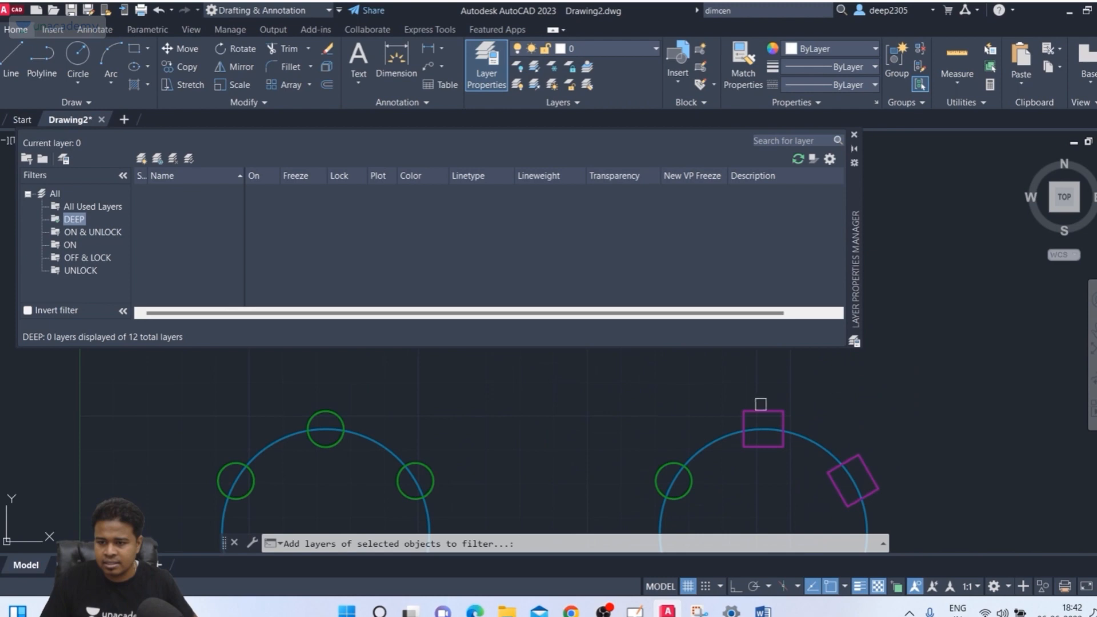
click(743, 411)
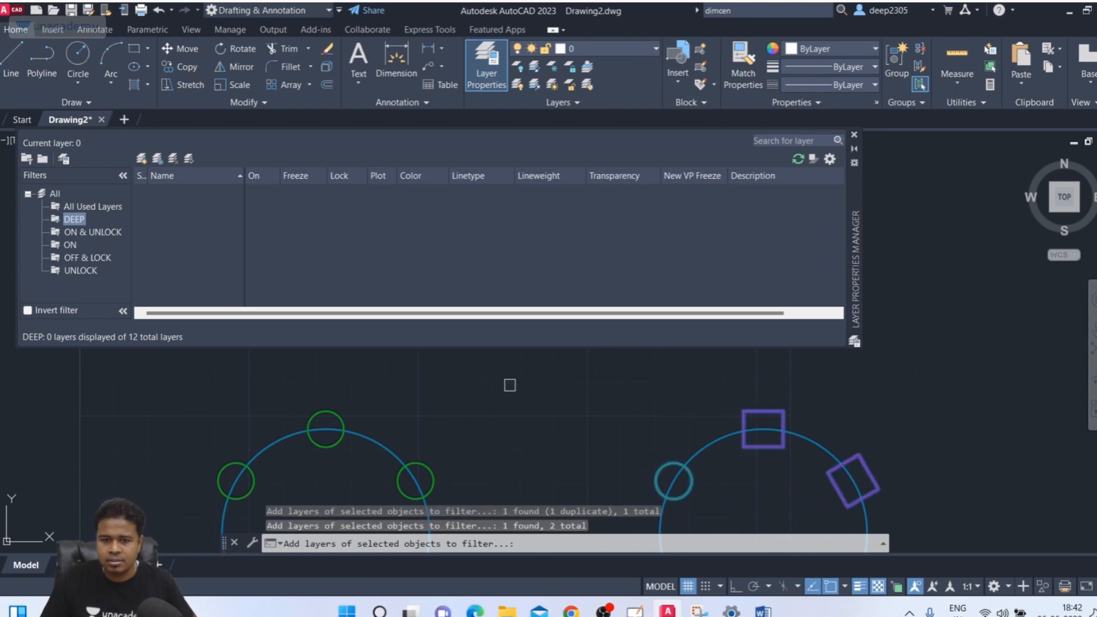
click(767, 411)
double_click(767, 411)
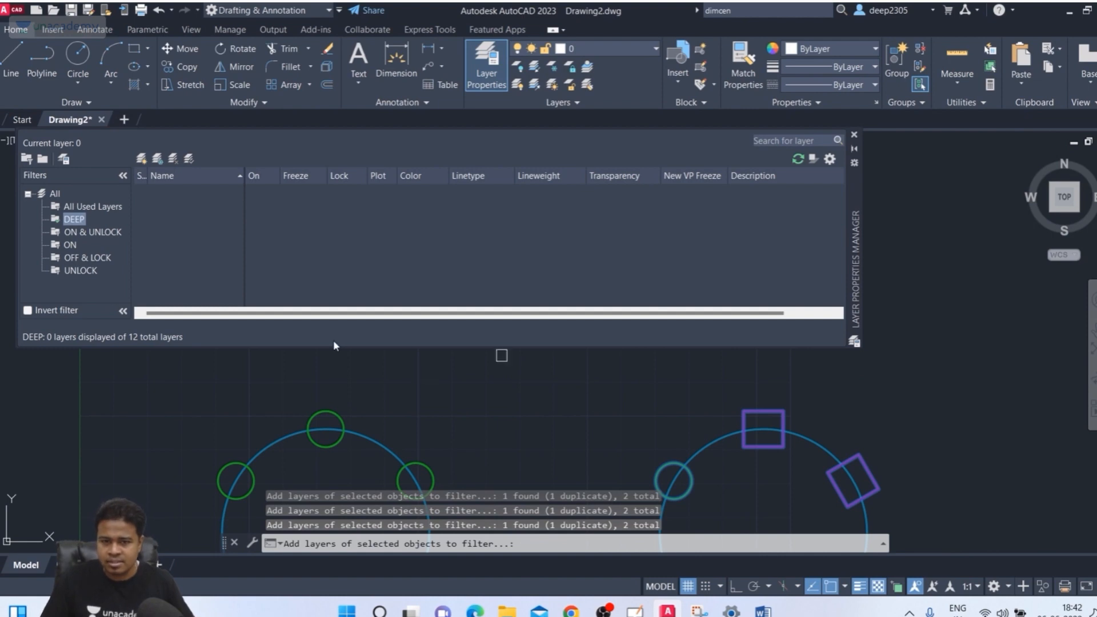
key(Return)
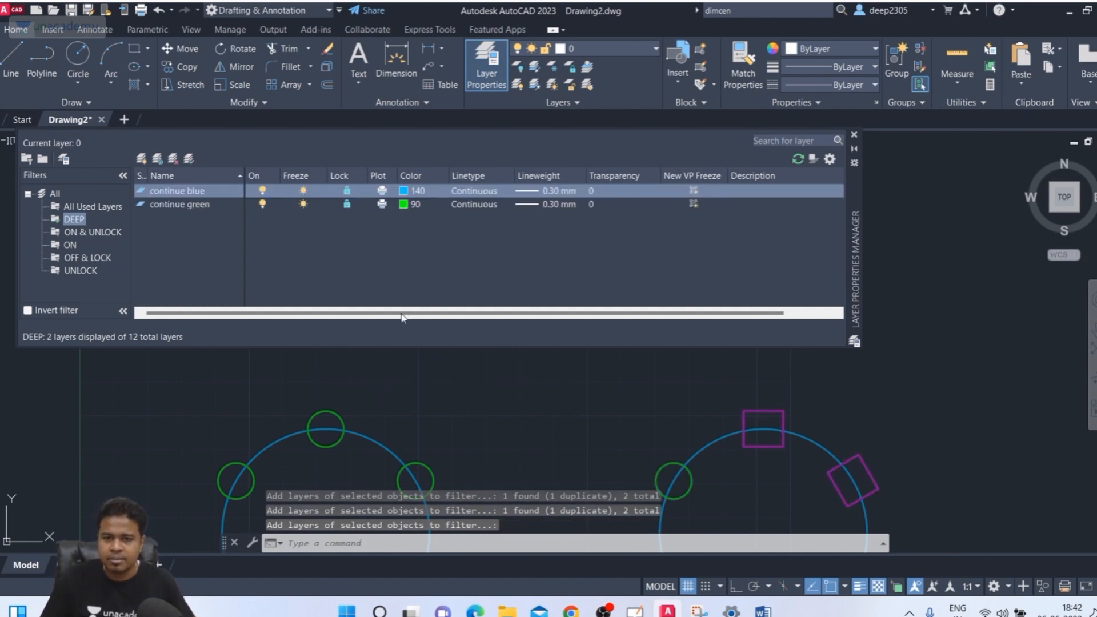
Try to add the purple squares' layer to the group filter by selecting the topmost square of the array
scroll(871, 492, down, 2)
middle_drag(872, 491, 801, 431)
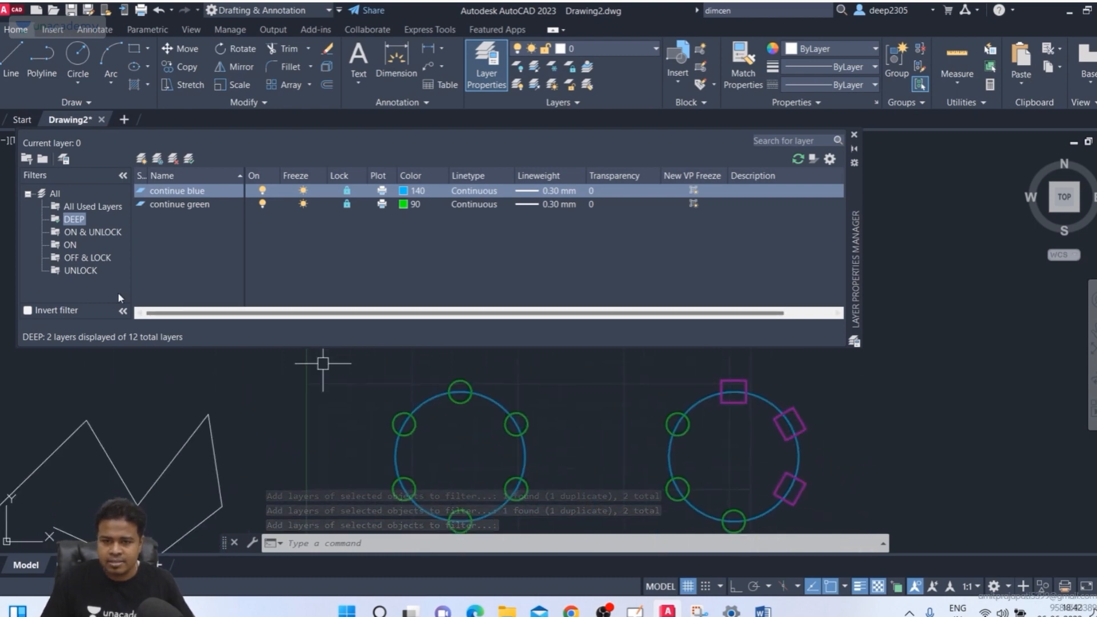
click(84, 232)
click(73, 221)
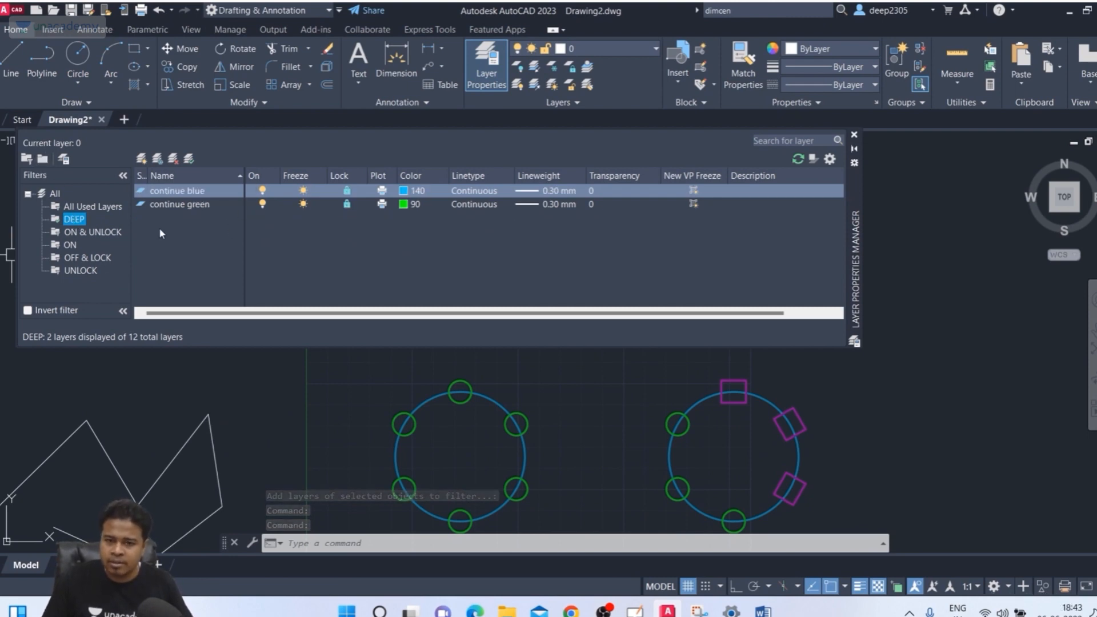
right_click(77, 224)
mouse_move(193, 404)
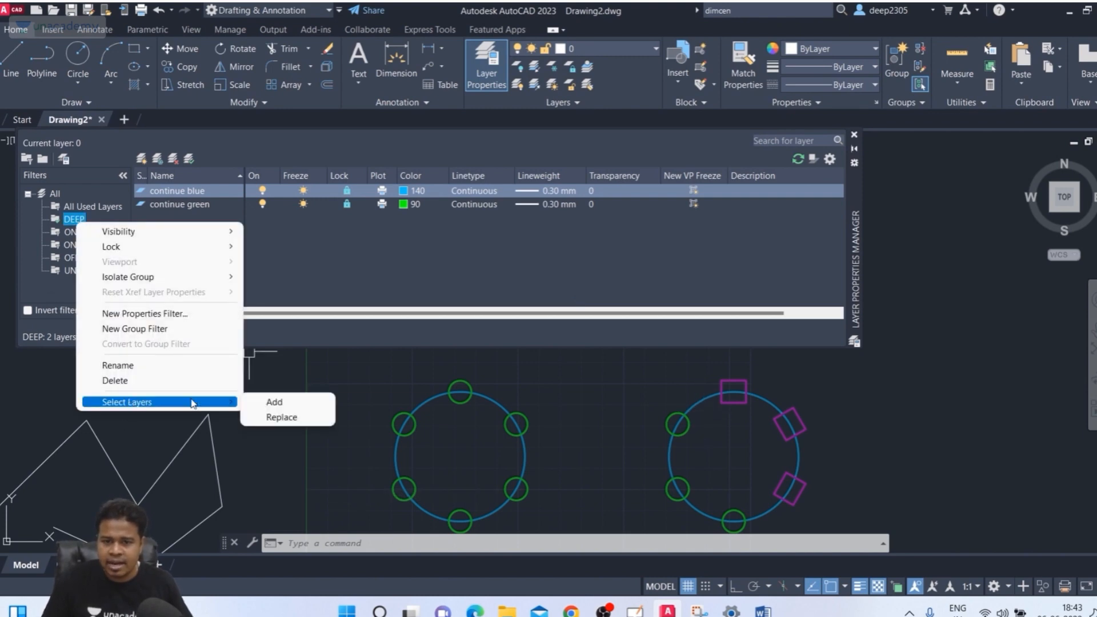
click(275, 402)
scroll(356, 415, down, 2)
middle_drag(363, 412, 356, 429)
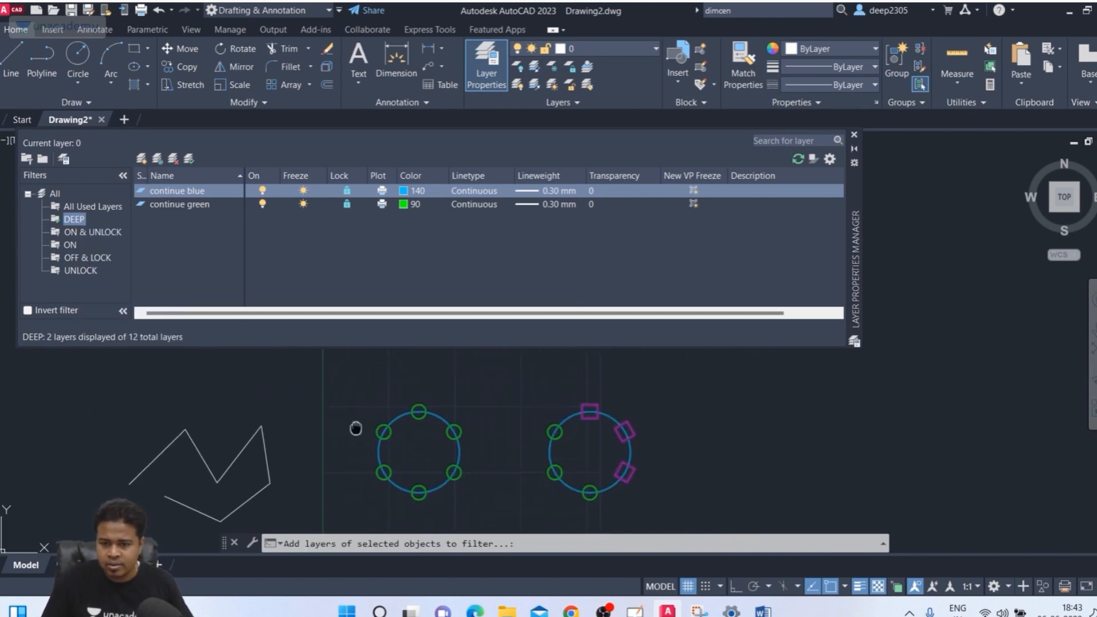
scroll(399, 427, up, 4)
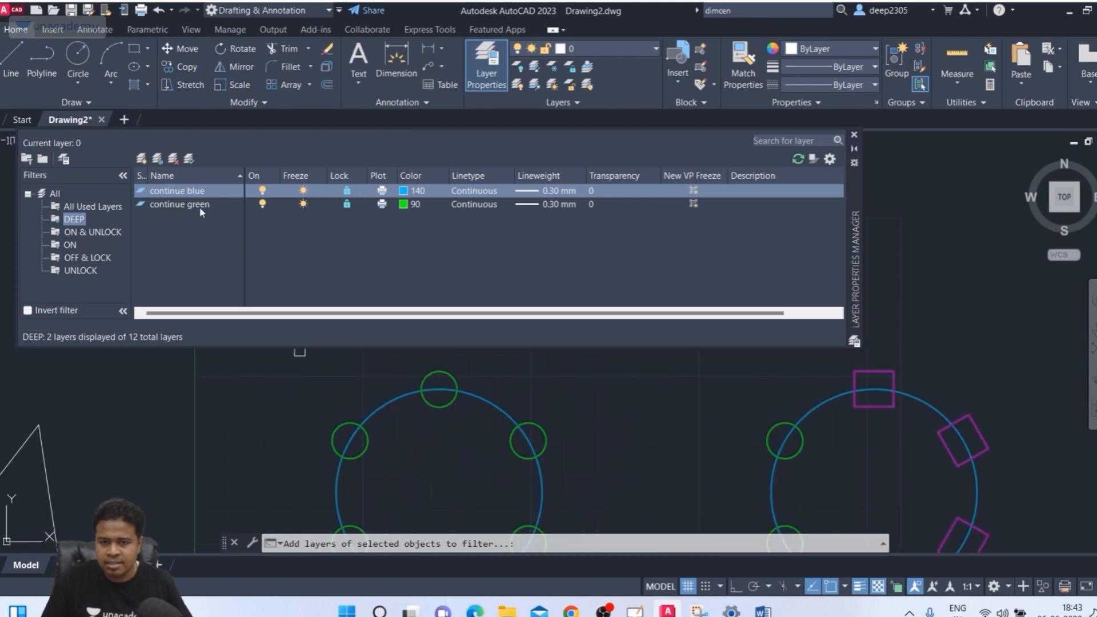
click(888, 371)
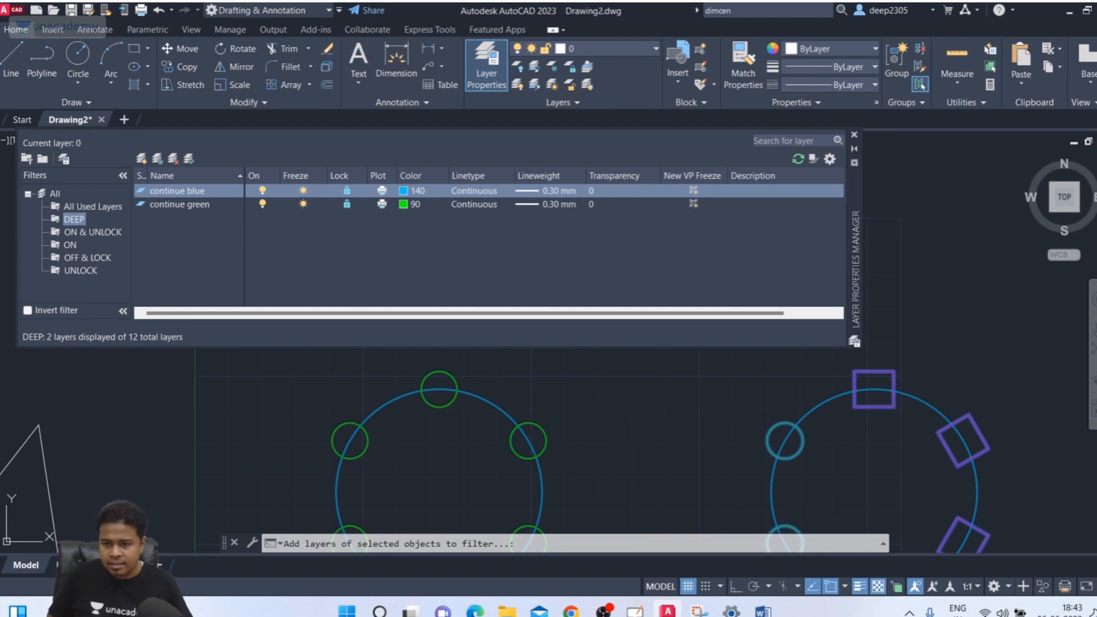
key(Return)
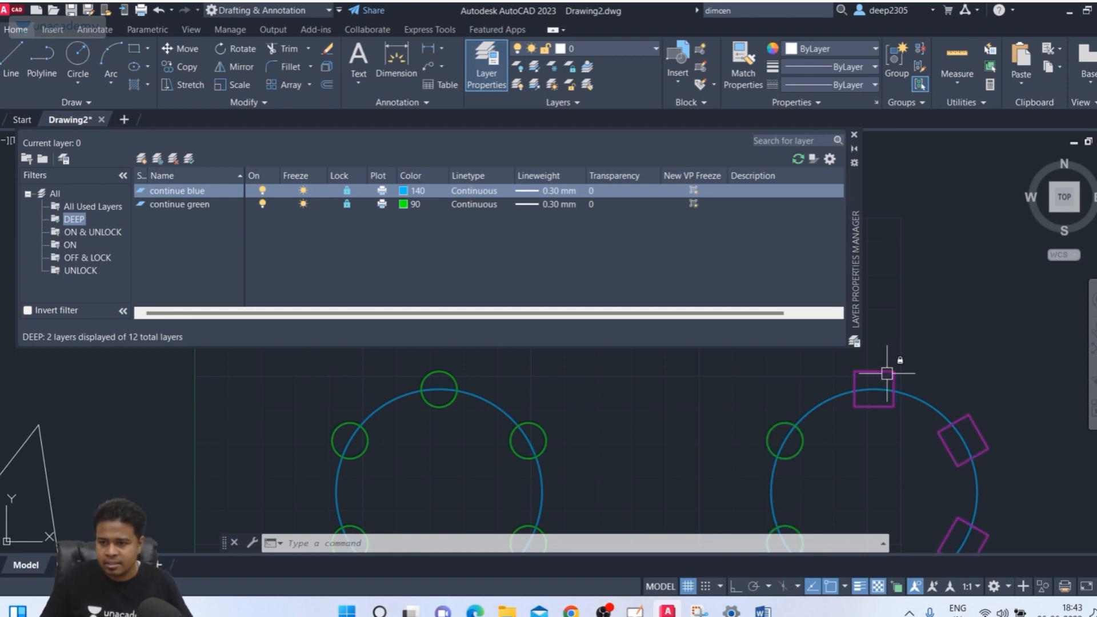
scroll(886, 380, down, 3)
middle_drag(882, 393, 677, 417)
scroll(685, 395, up, 3)
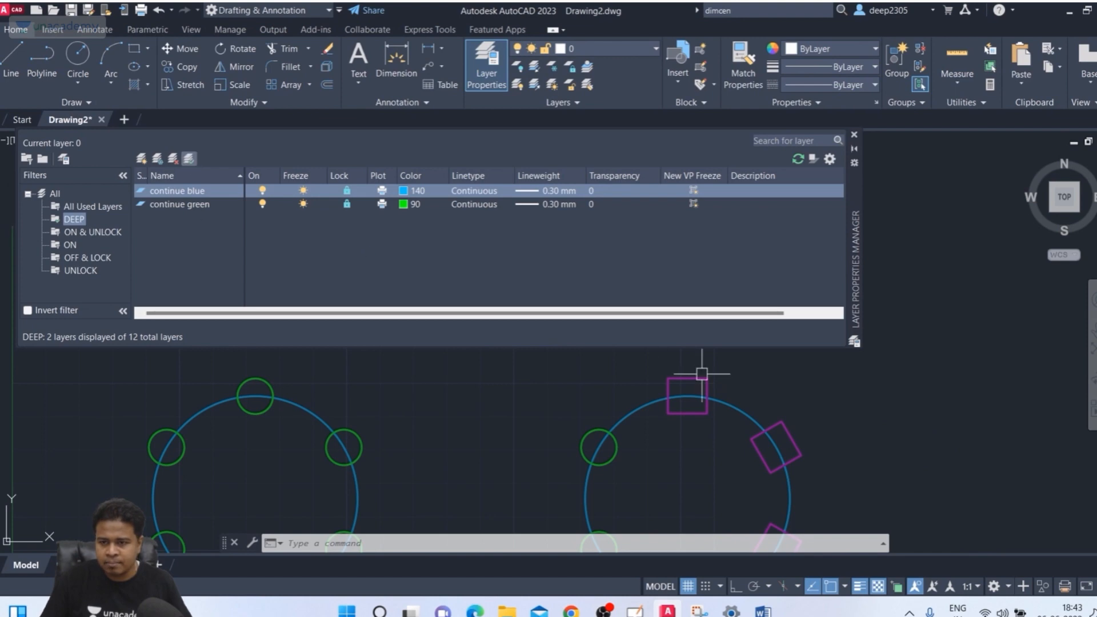
scroll(700, 401, down, 2)
scroll(697, 373, up, 2)
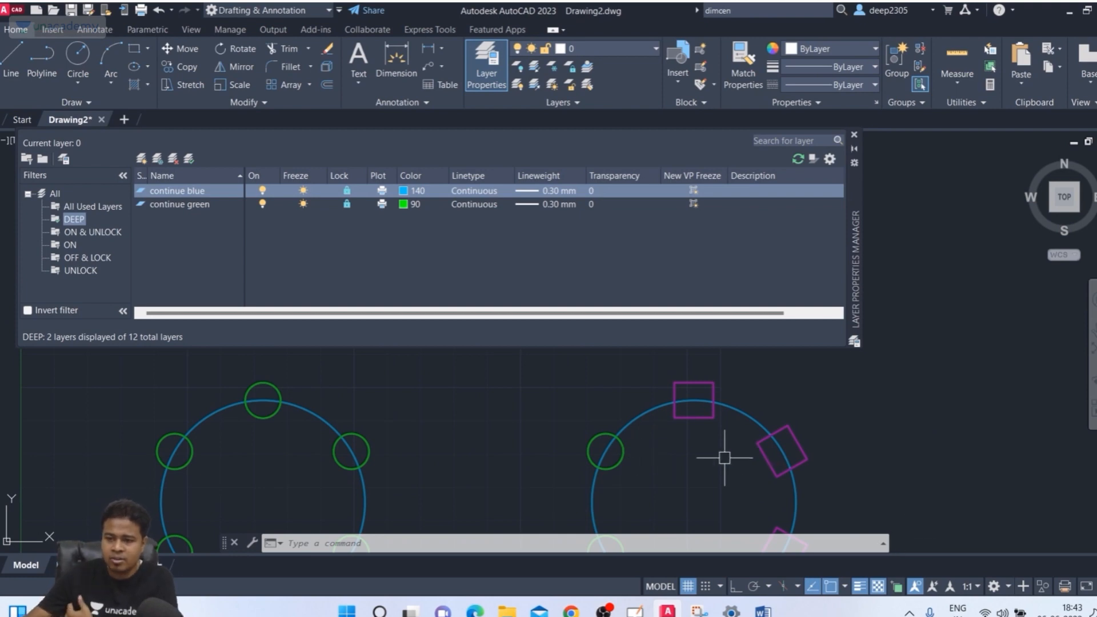
scroll(635, 426, down, 2)
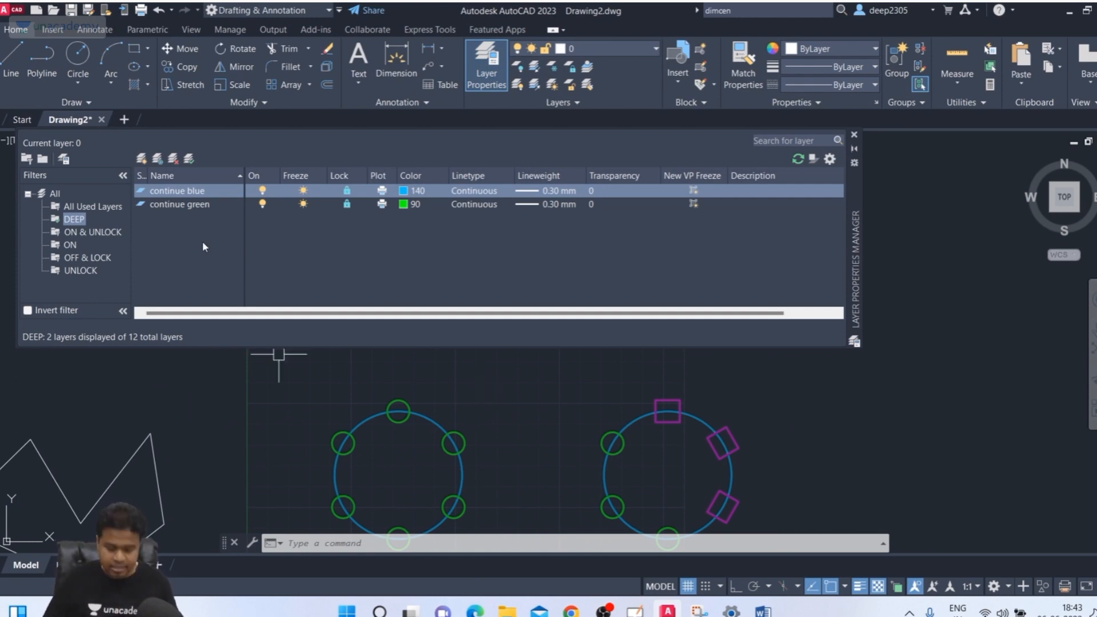
Try to add the purple squares' layer to the existing group filter by selecting the topmost square and a green circle of that array
right_click(83, 221)
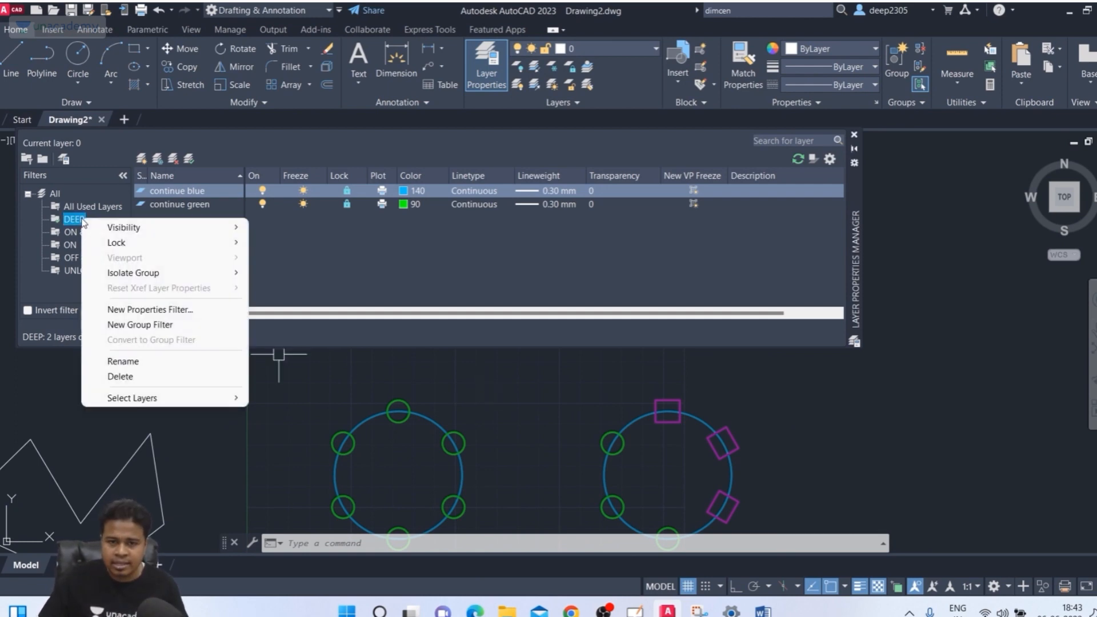
mouse_move(171, 397)
click(312, 396)
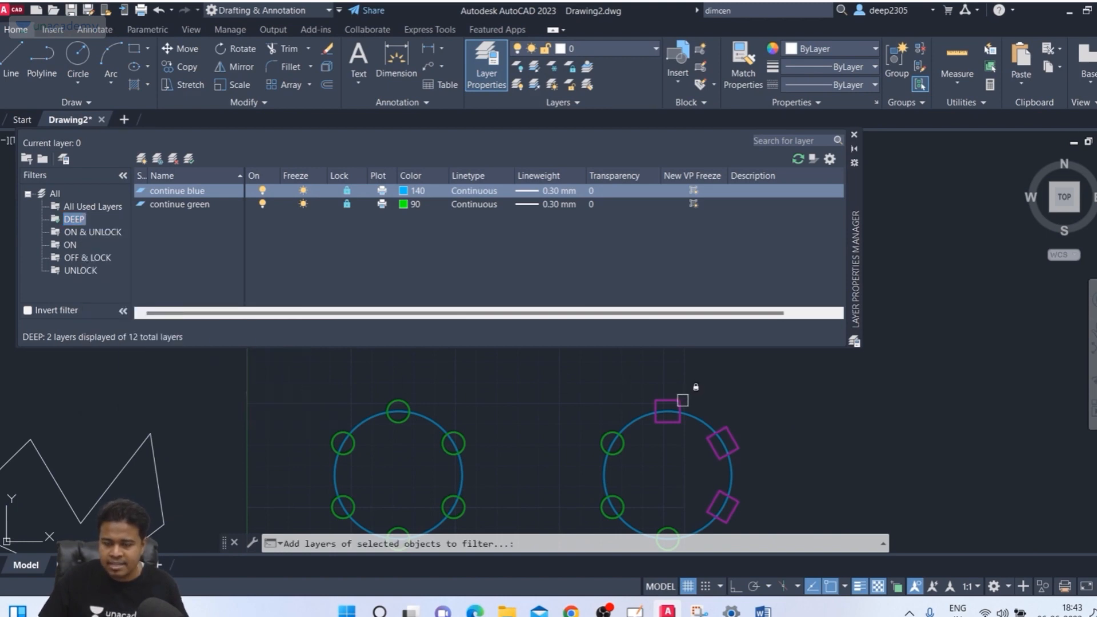
scroll(685, 399, up, 5)
click(665, 409)
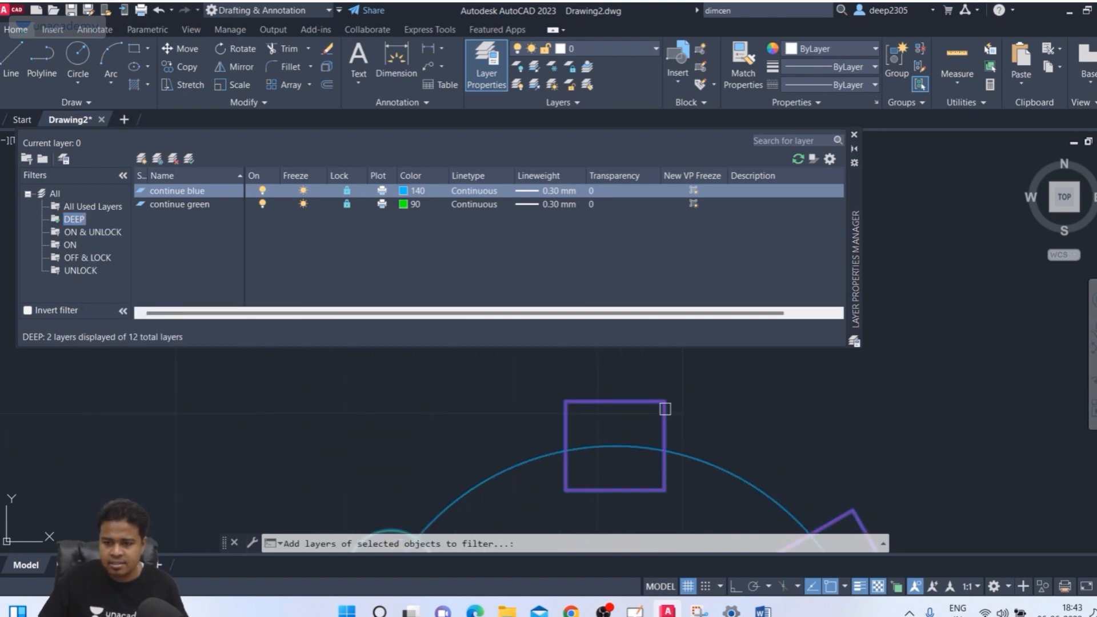
scroll(792, 409, down, 3)
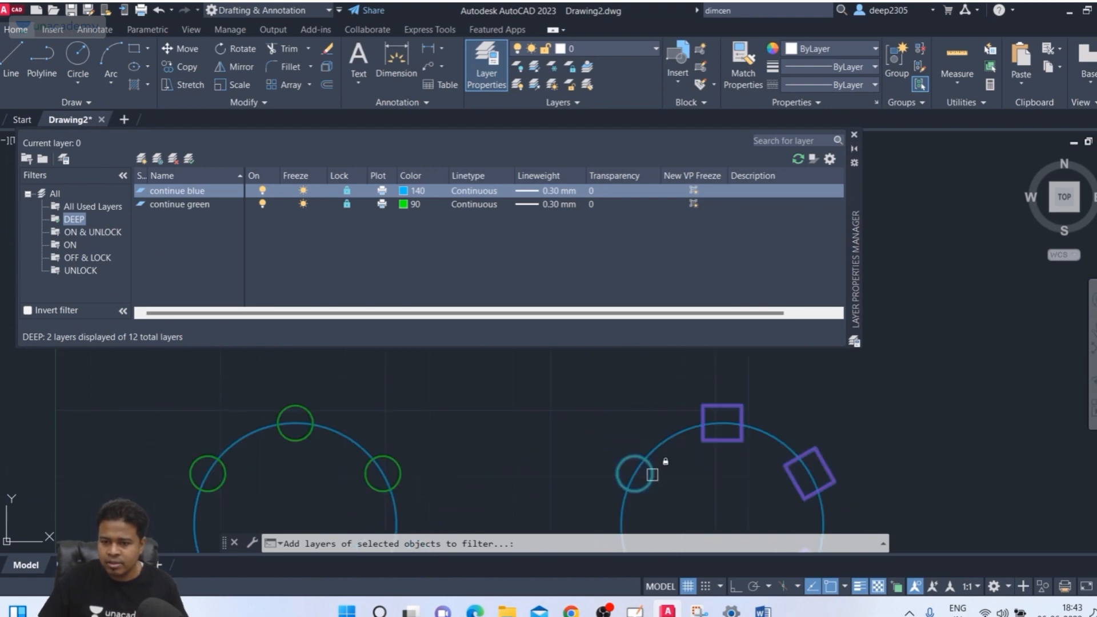
click(653, 475)
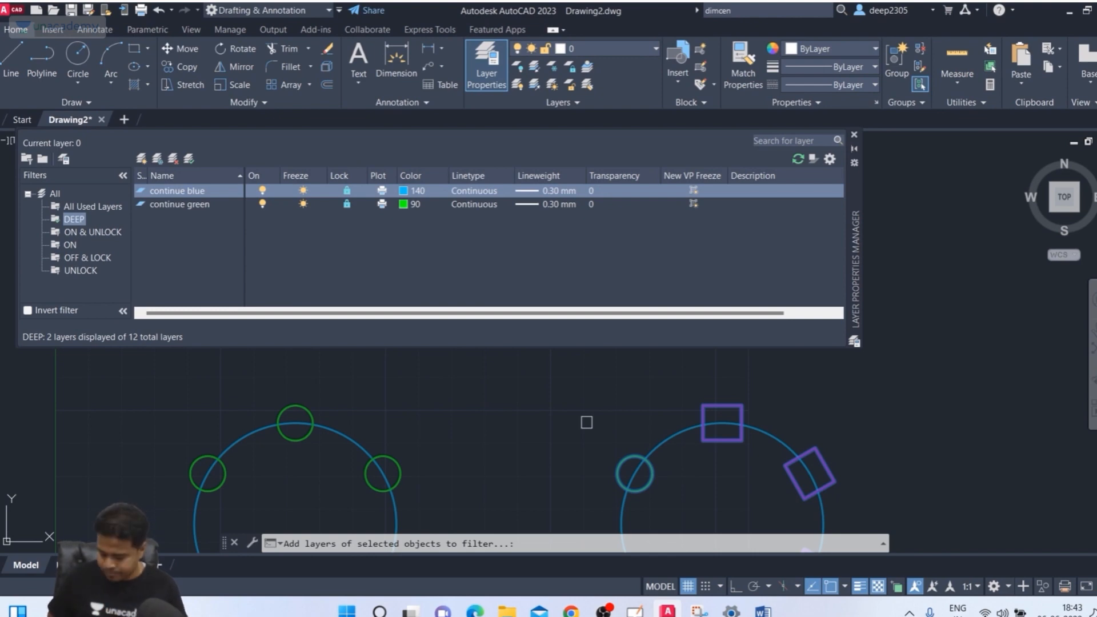
key(Return)
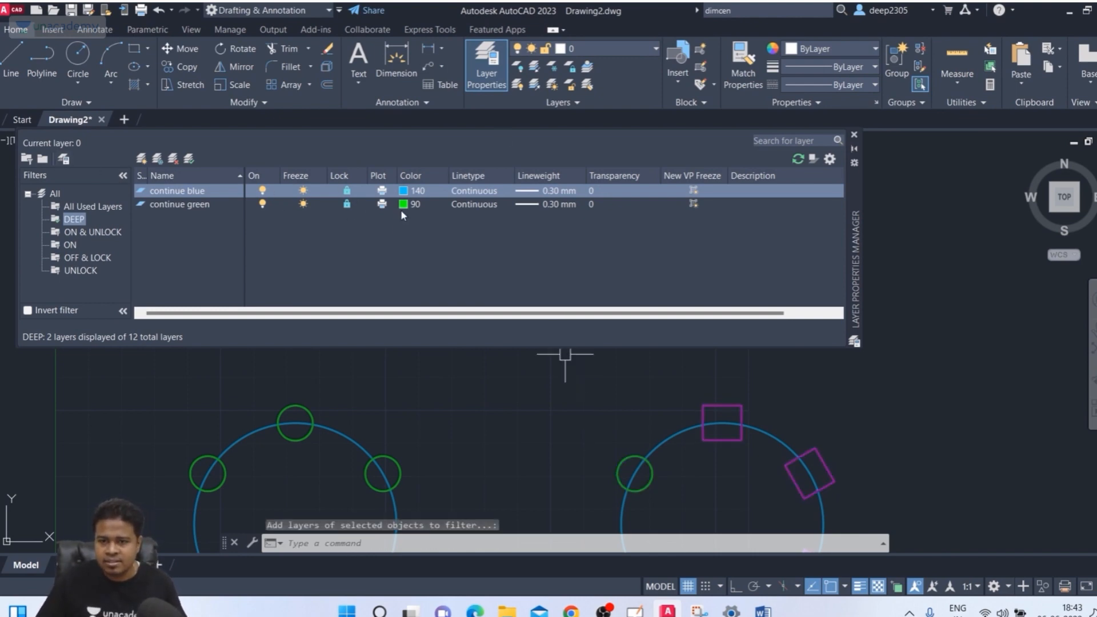
click(224, 204)
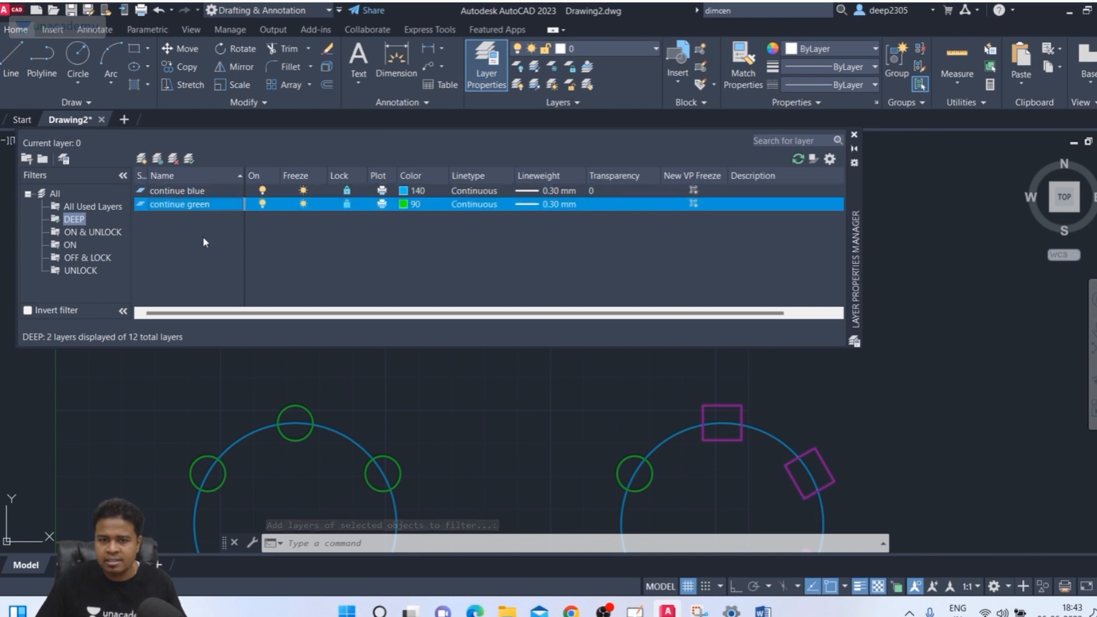
Close the layer manager and try to explode the array of purple squares and green circles
click(855, 134)
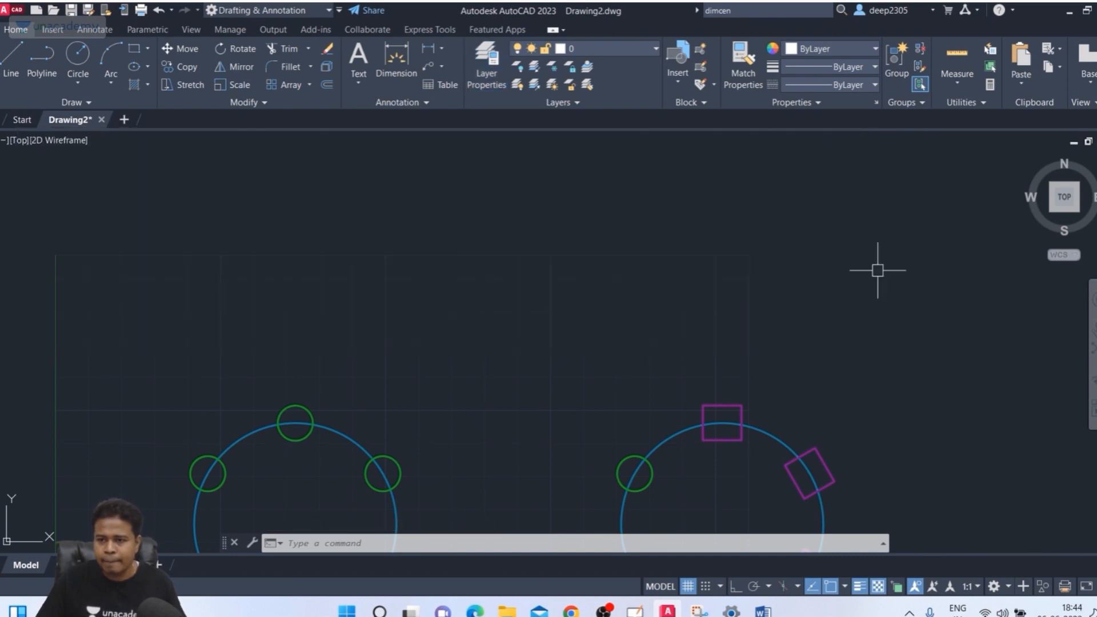
scroll(856, 304, down, 2)
text(x)
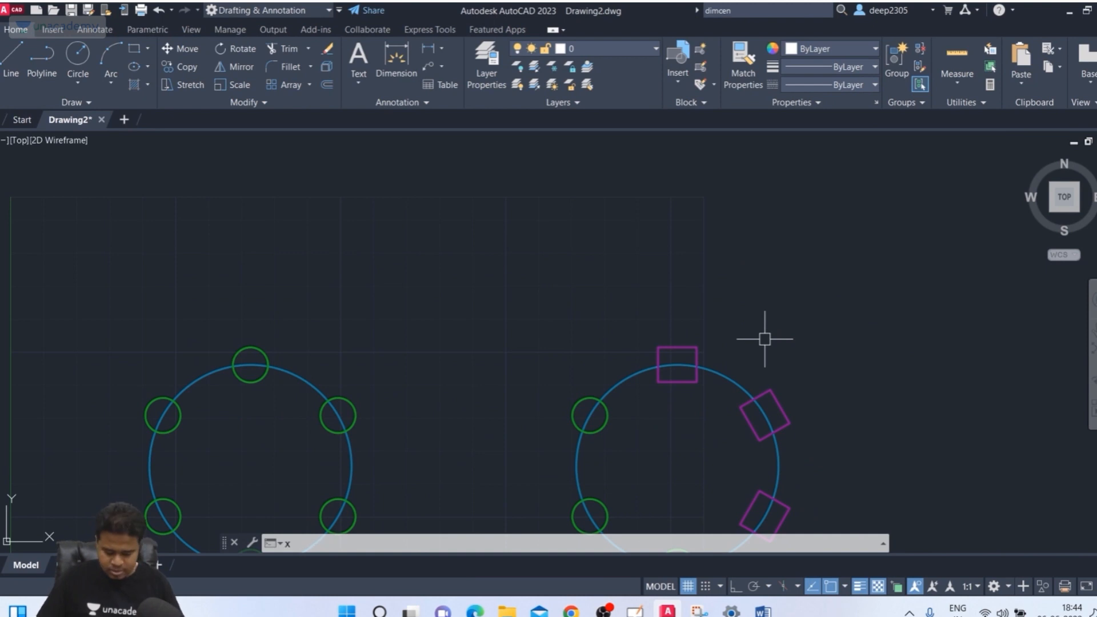
key(Return)
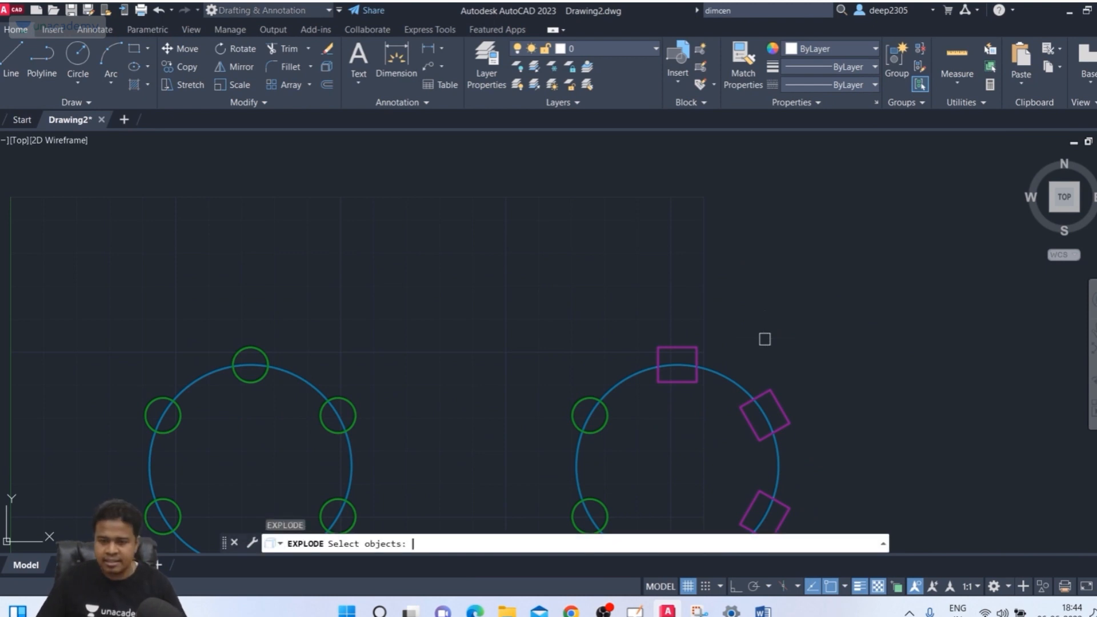
click(677, 347)
click(691, 347)
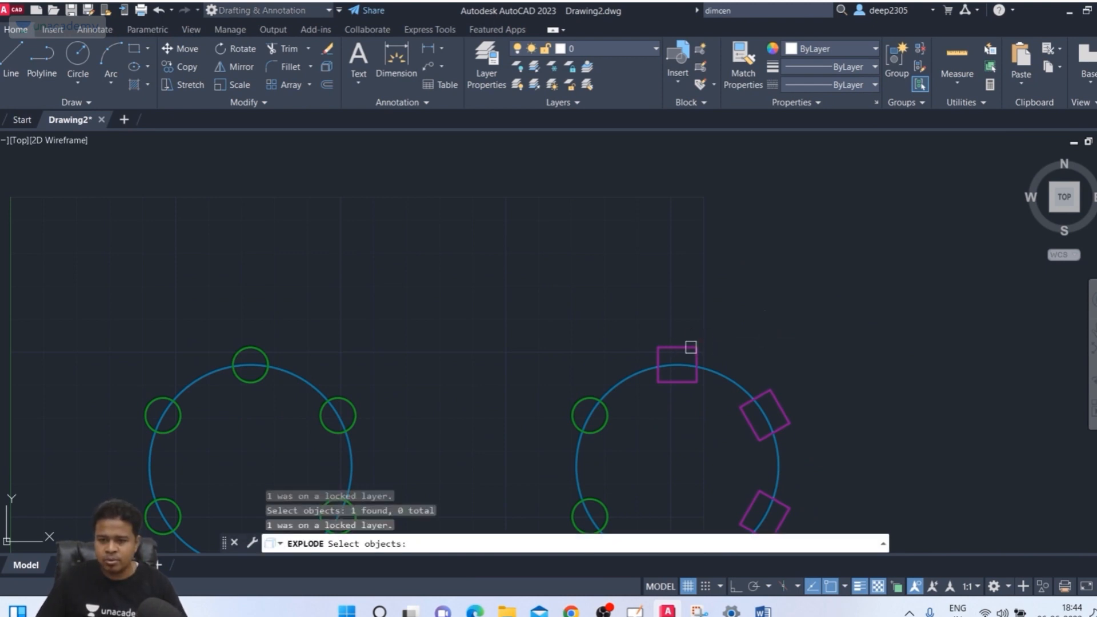
key(Escape)
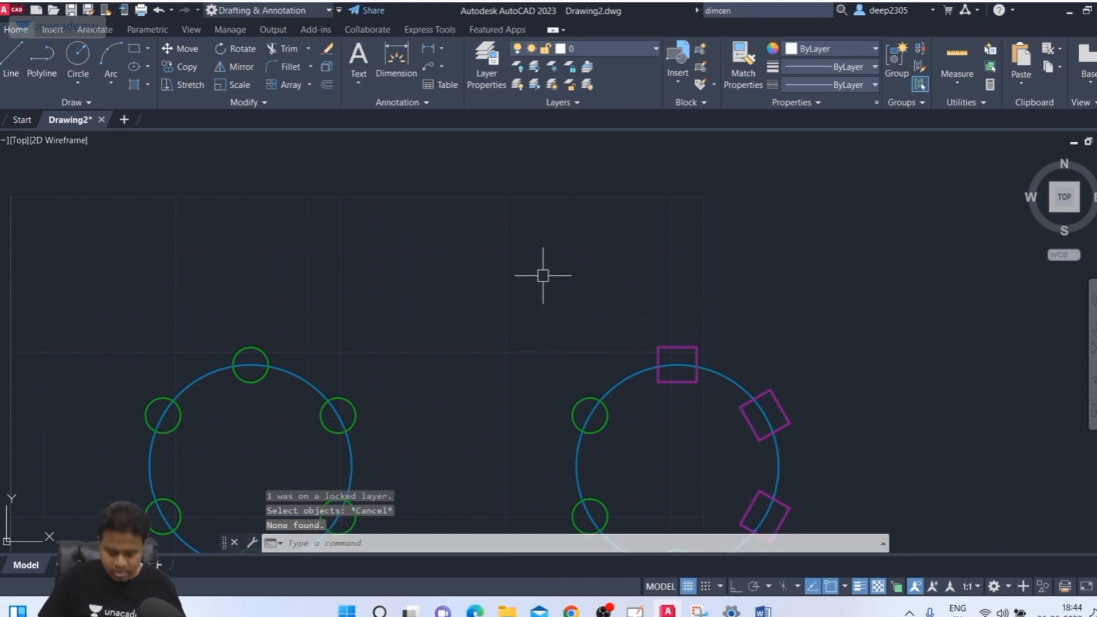
Unlock the "continue green" layer, list all used layers and close the layer manager
text(la)
key(Return)
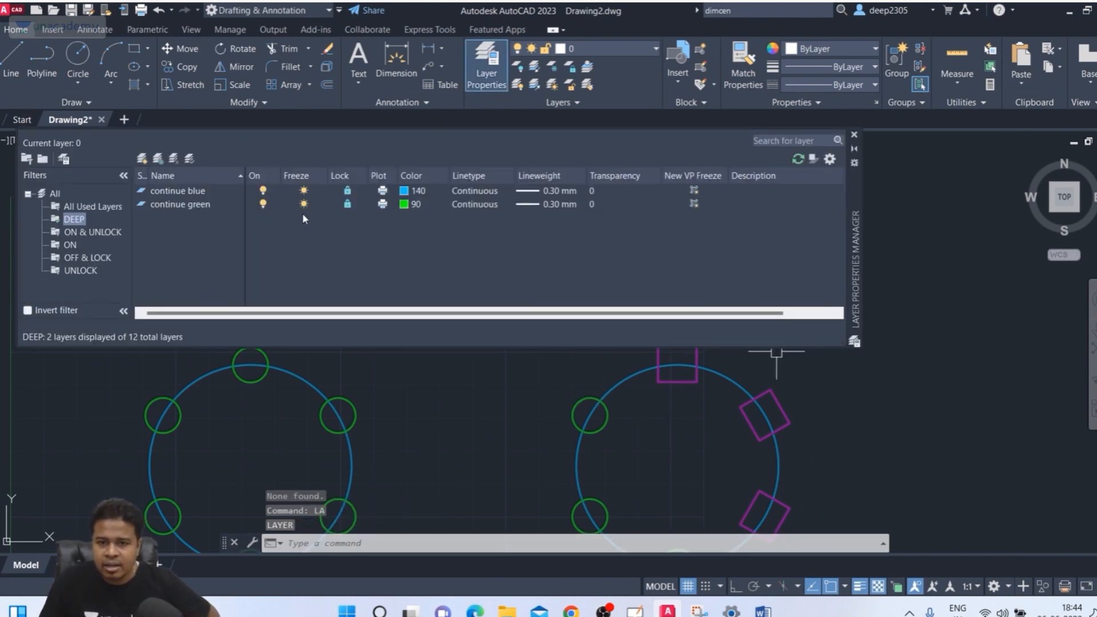
click(347, 204)
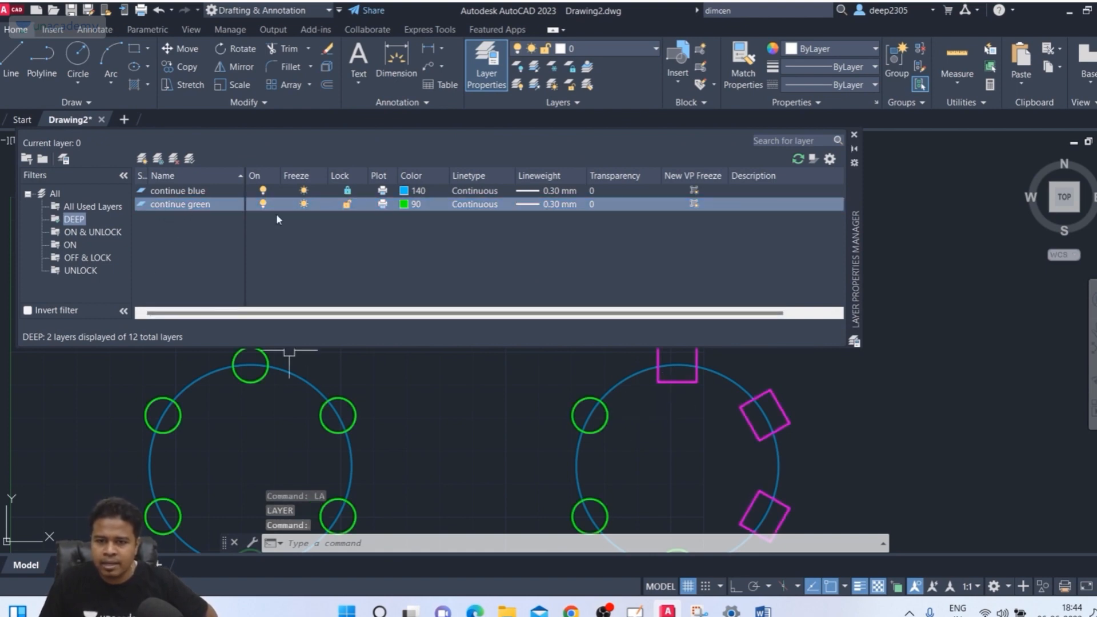
click(106, 207)
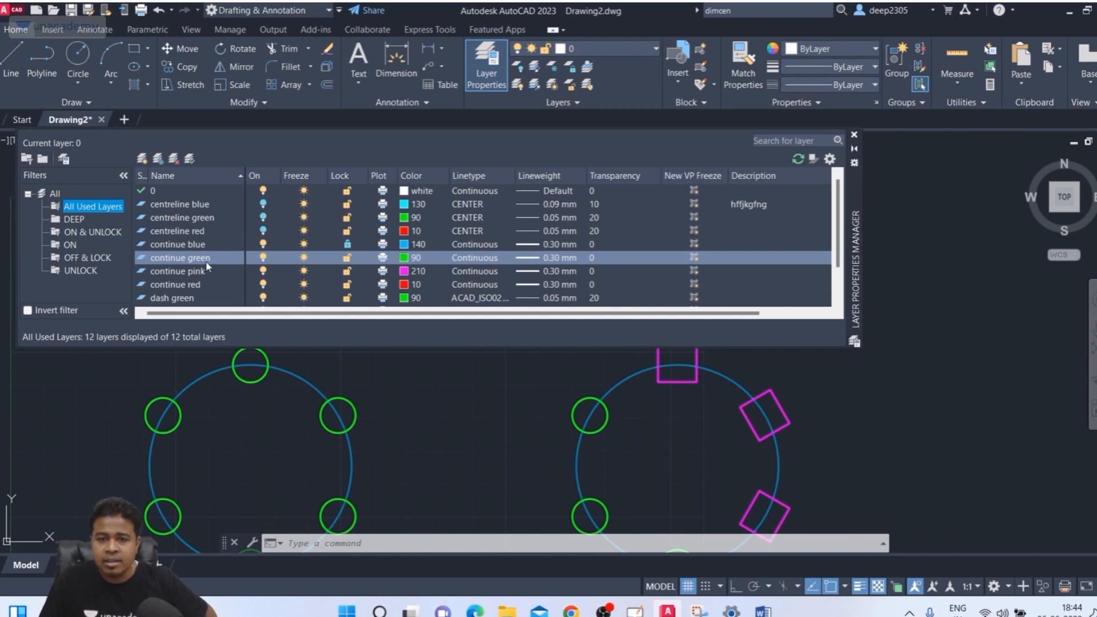
click(854, 135)
Explode the array of purple squares and green circles into separate objects
middle_drag(664, 227, 589, 201)
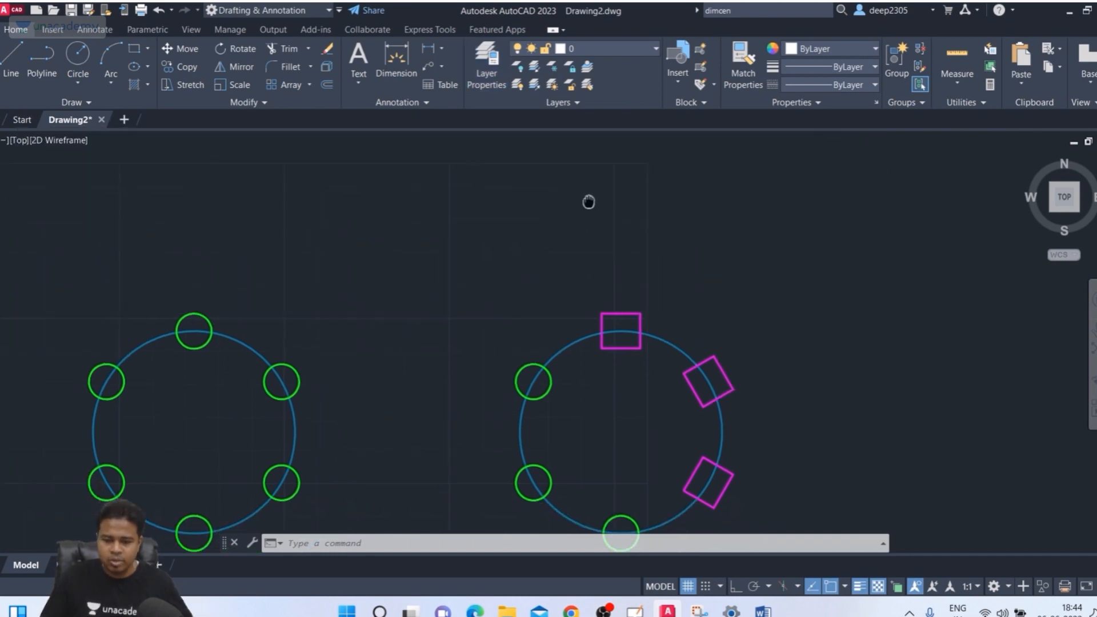
text(x)
key(Return)
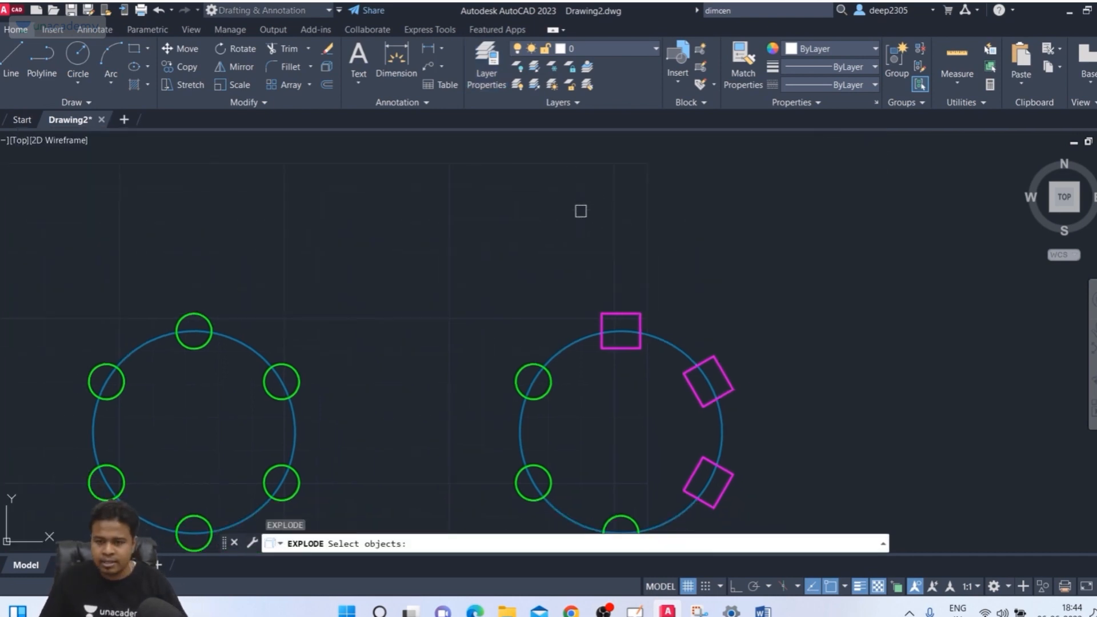
click(620, 313)
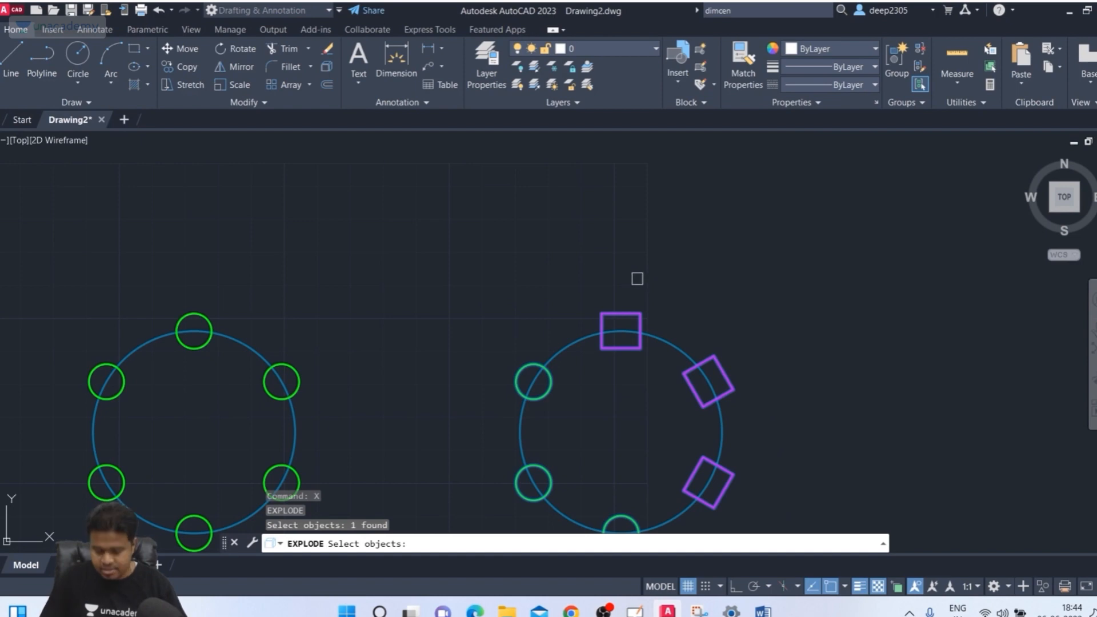
key(Return)
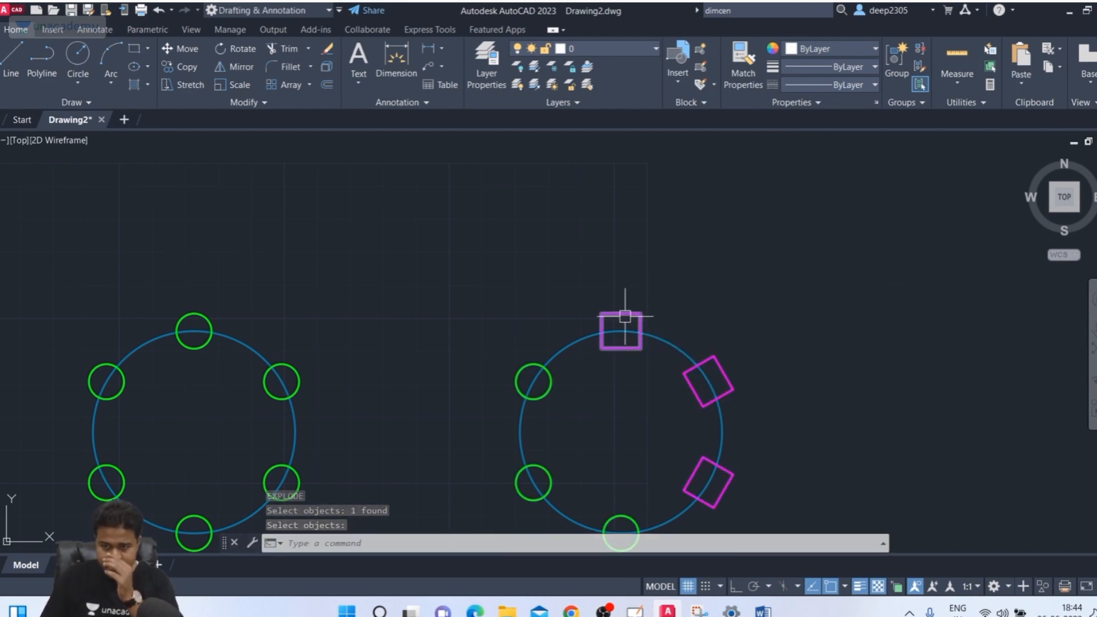
Add the purple squares' layer to the existing group filter by selecting the lowest square on the second large circle
middle_drag(454, 245, 408, 205)
scroll(408, 209, down, 2)
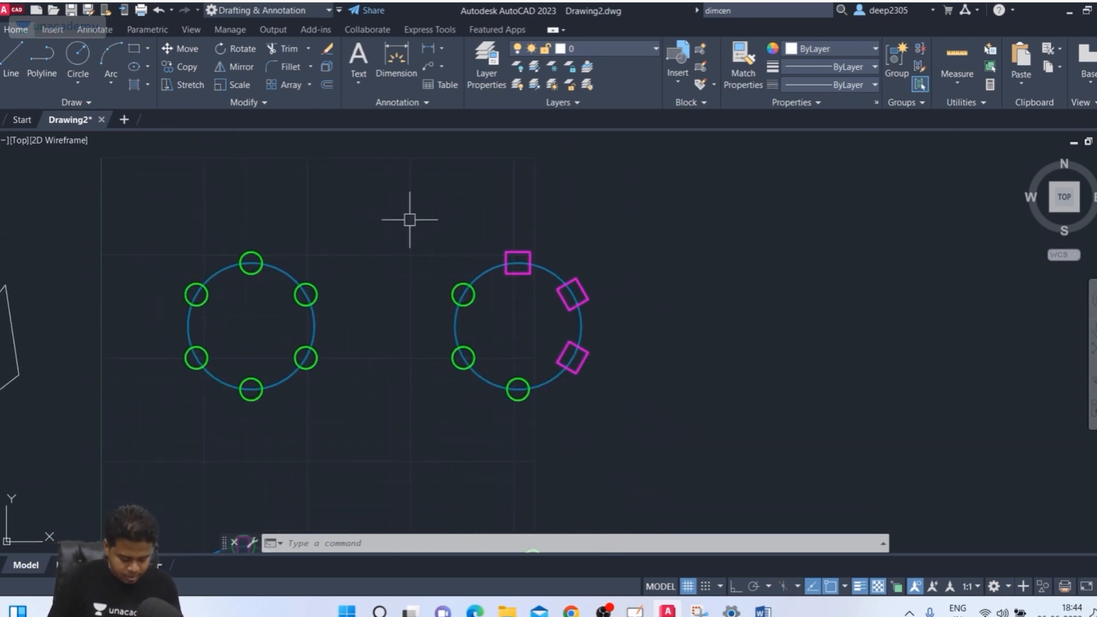
text(LA)
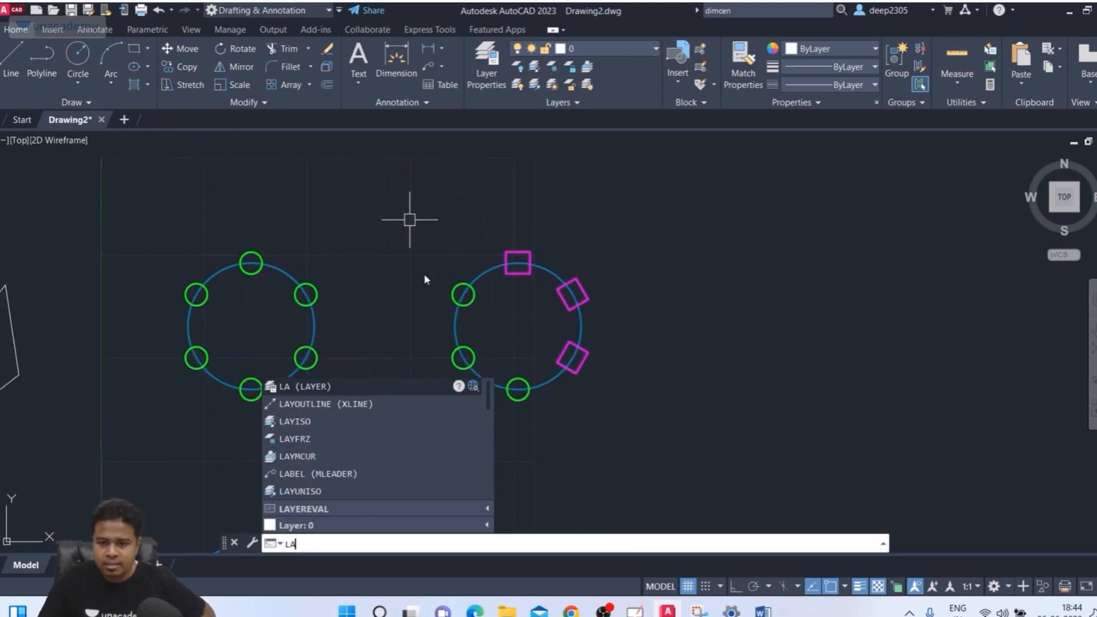
click(371, 386)
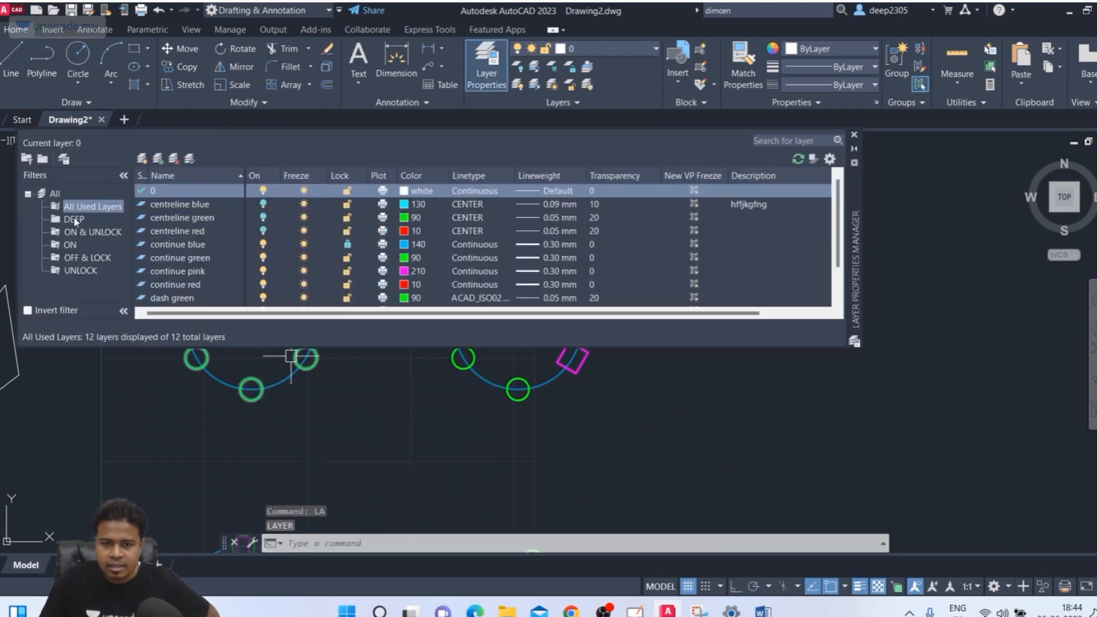
click(73, 220)
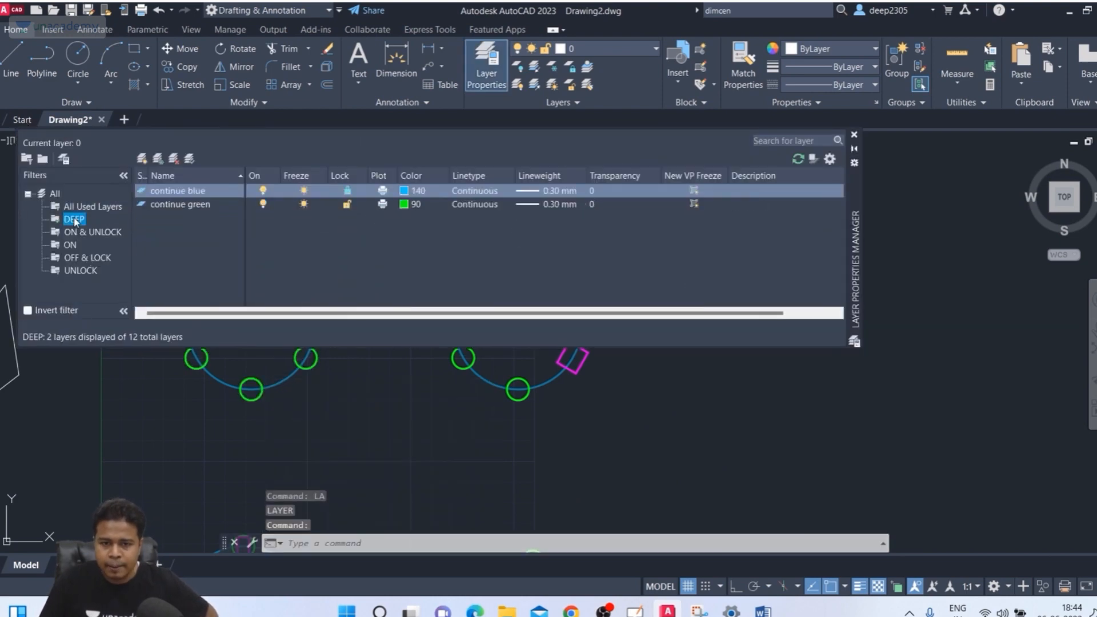
right_click(75, 220)
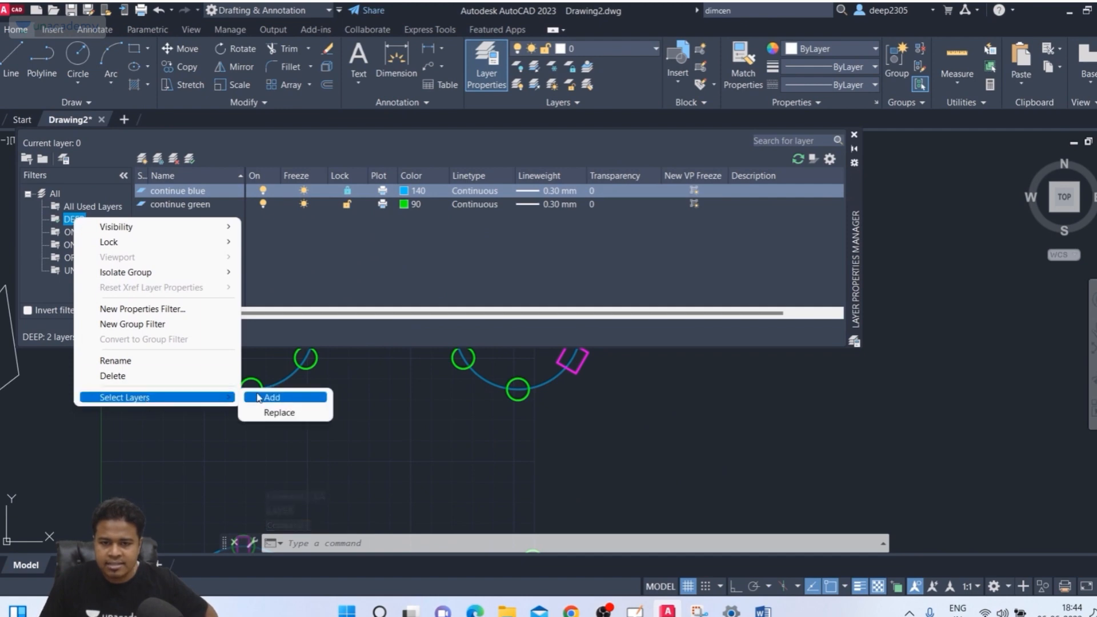
click(259, 398)
scroll(606, 409, up, 3)
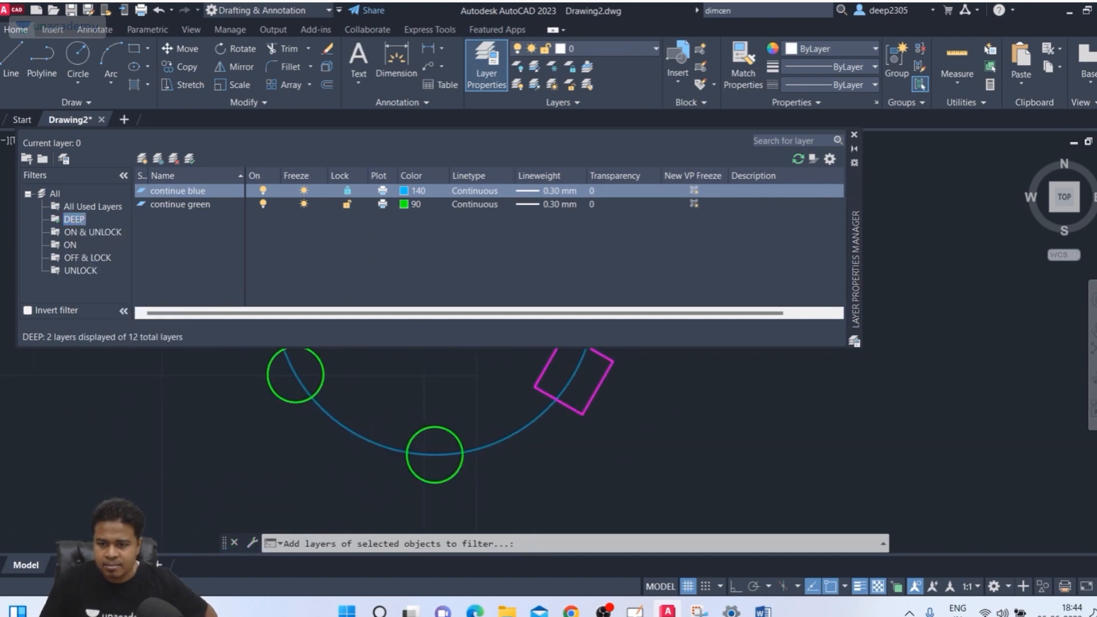
middle_drag(551, 425, 534, 446)
click(548, 434)
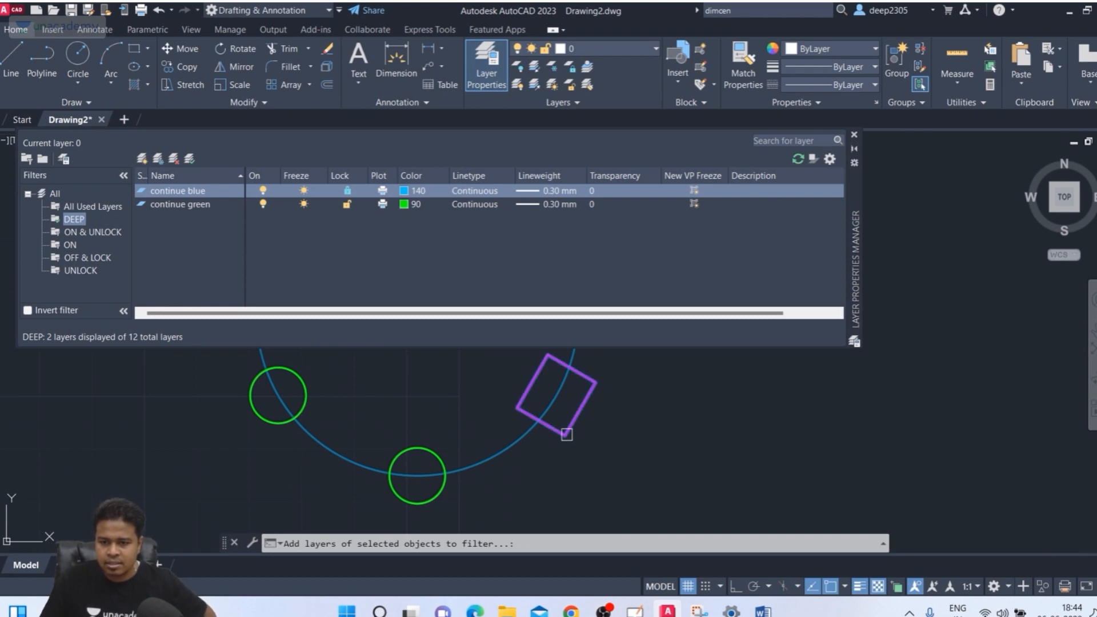
key(Return)
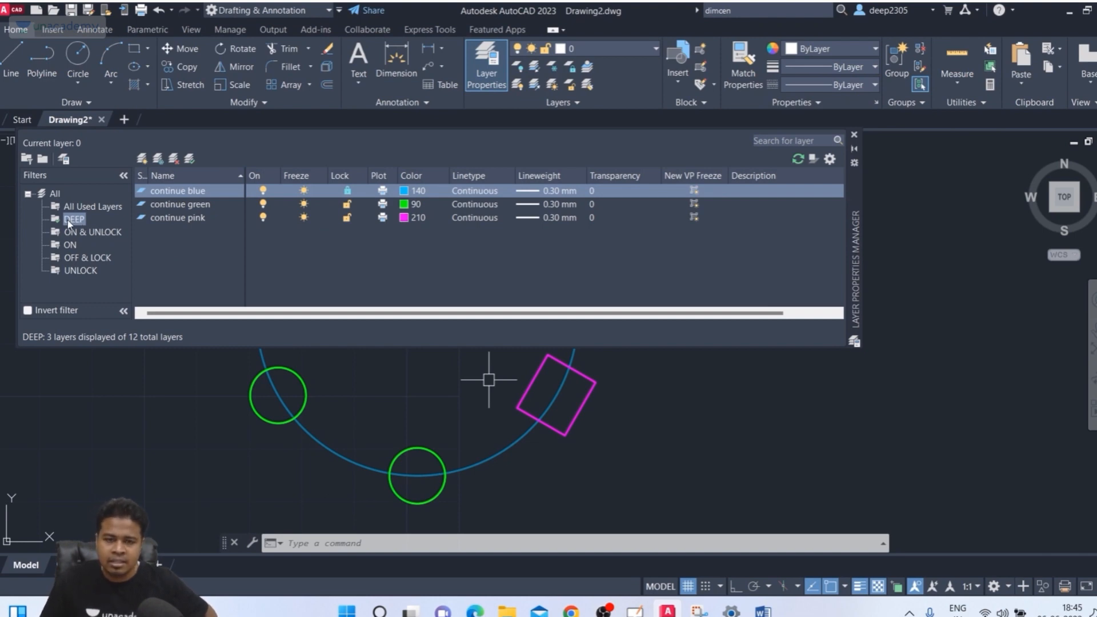
Create a second group filter named UNACADEMY
click(43, 160)
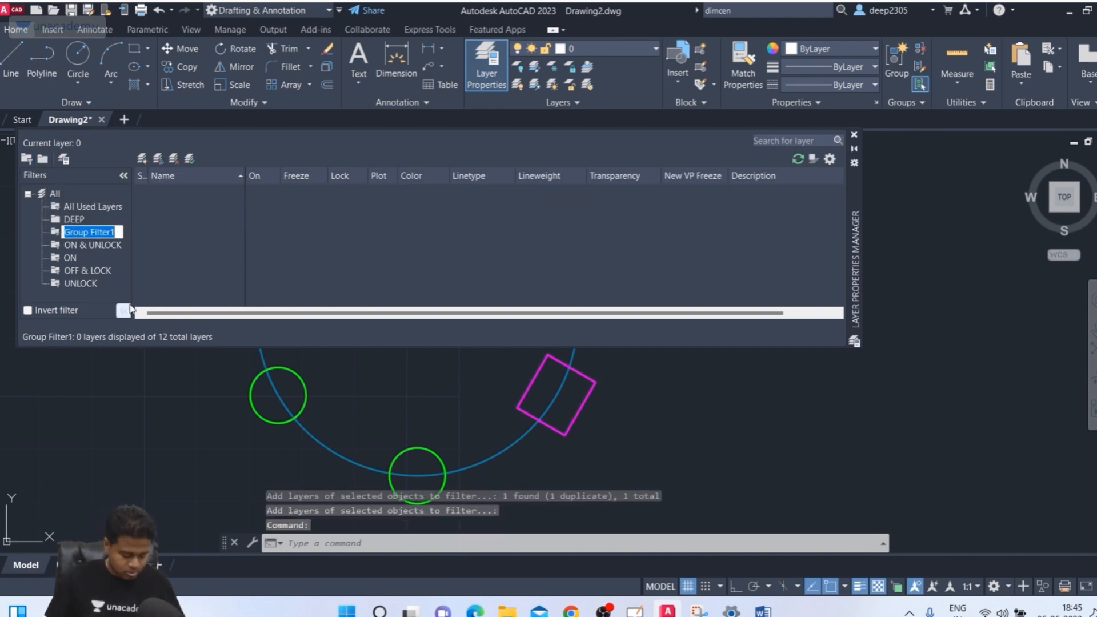
text(UNACA)
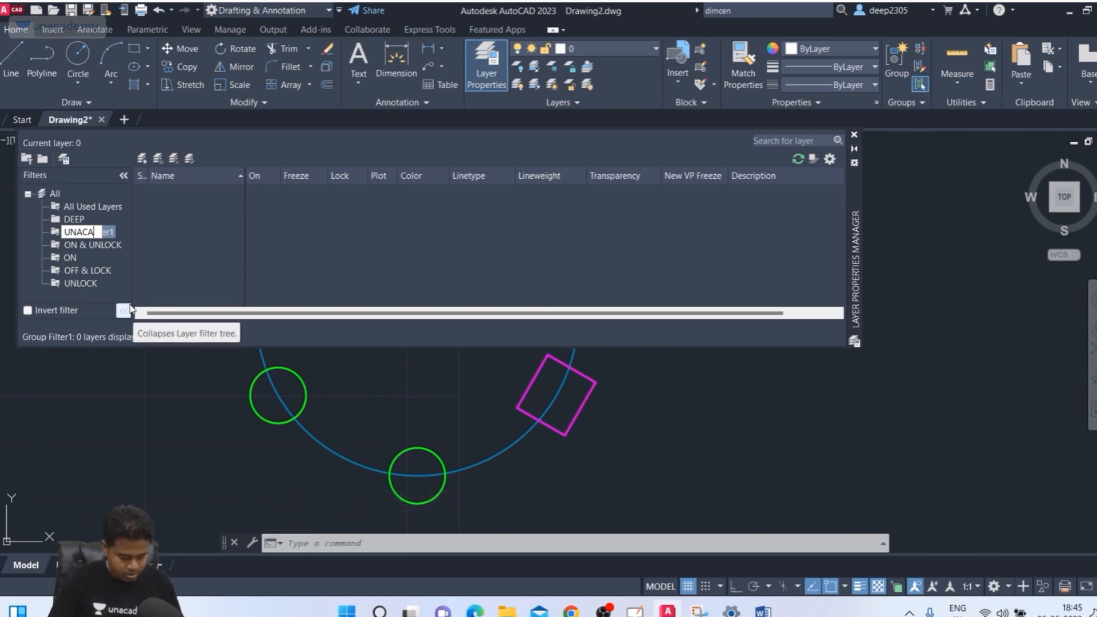
text(DEMY)
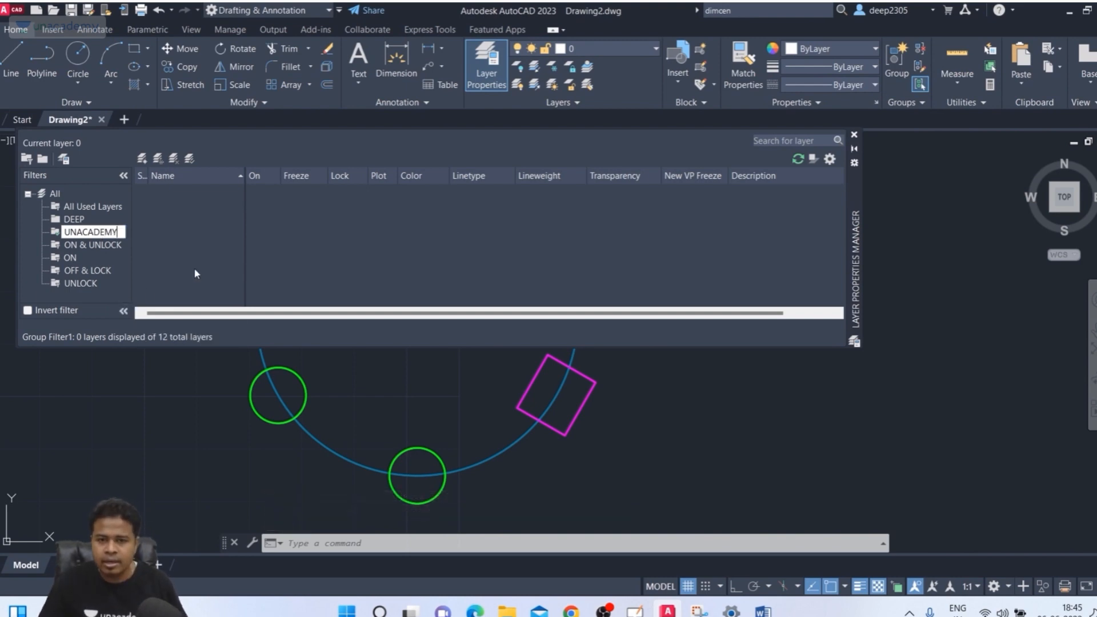
key(Return)
Add the white zigzag's layer to the UNACADEMY group filter by selecting its lower-right line segment
right_click(91, 232)
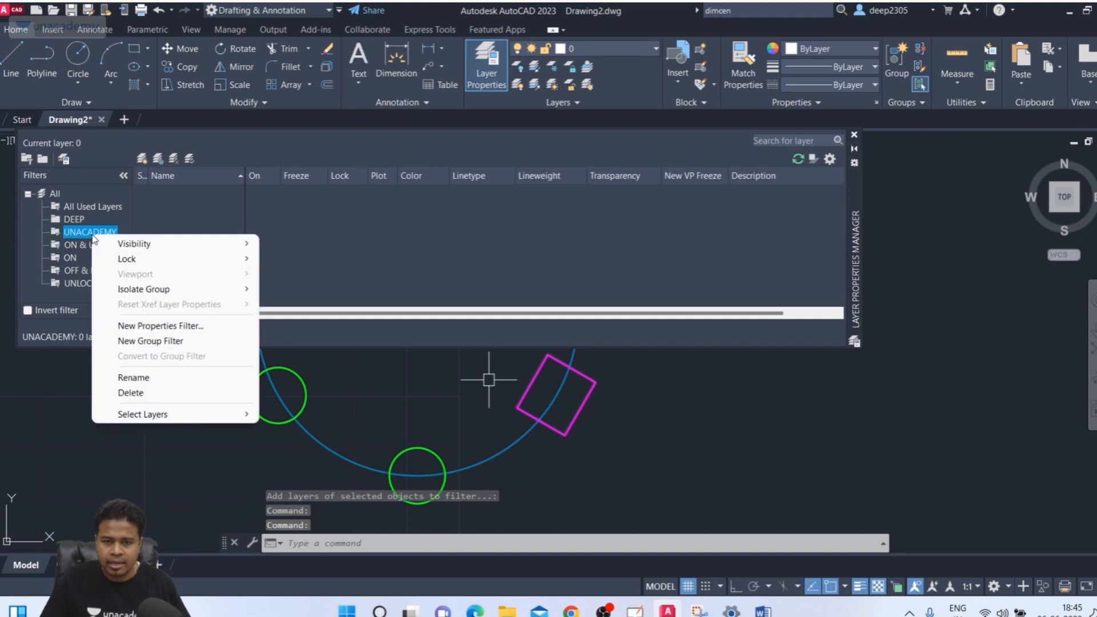
mouse_move(166, 414)
click(287, 414)
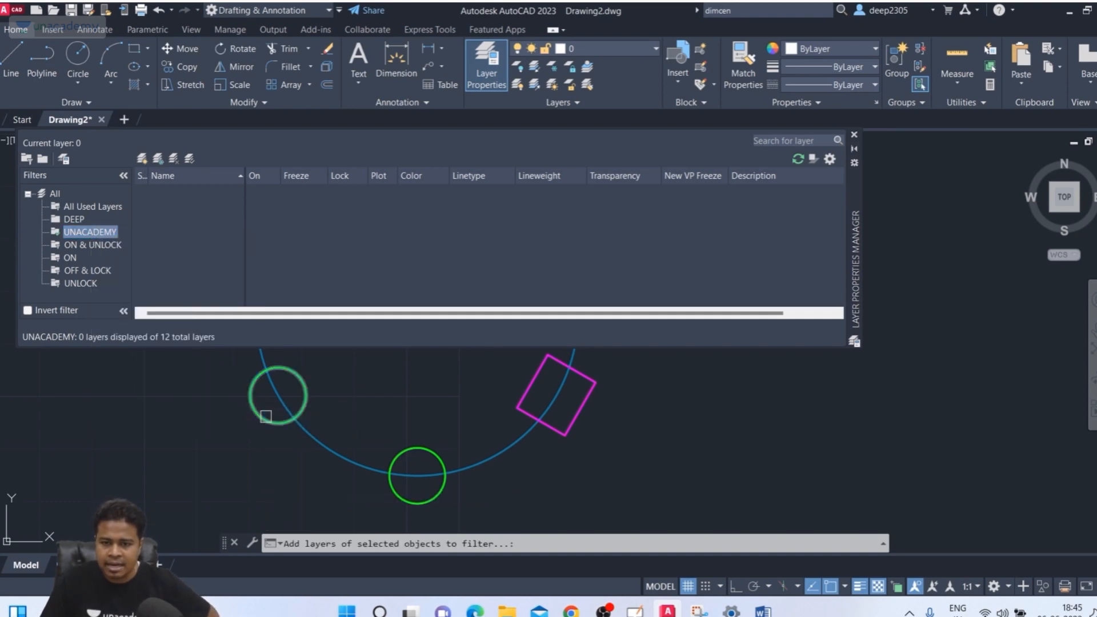
scroll(392, 417, down, 5)
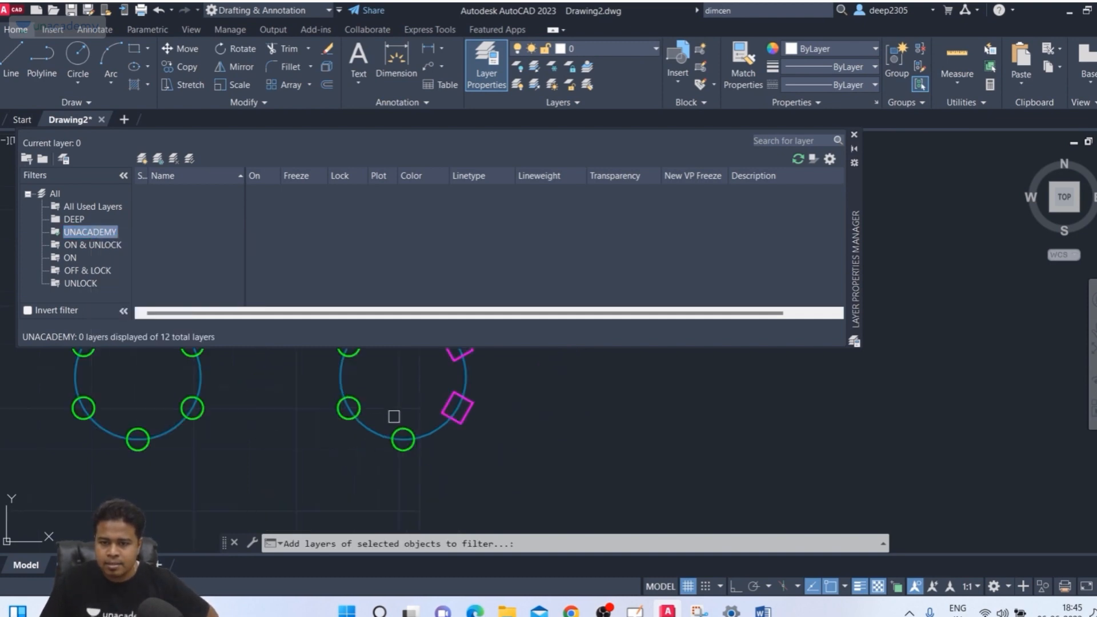
middle_drag(394, 416, 609, 506)
mouse_move(465, 420)
middle_down()
mouse_move(500, 527)
mouse_move(487, 360)
middle_up()
click(302, 467)
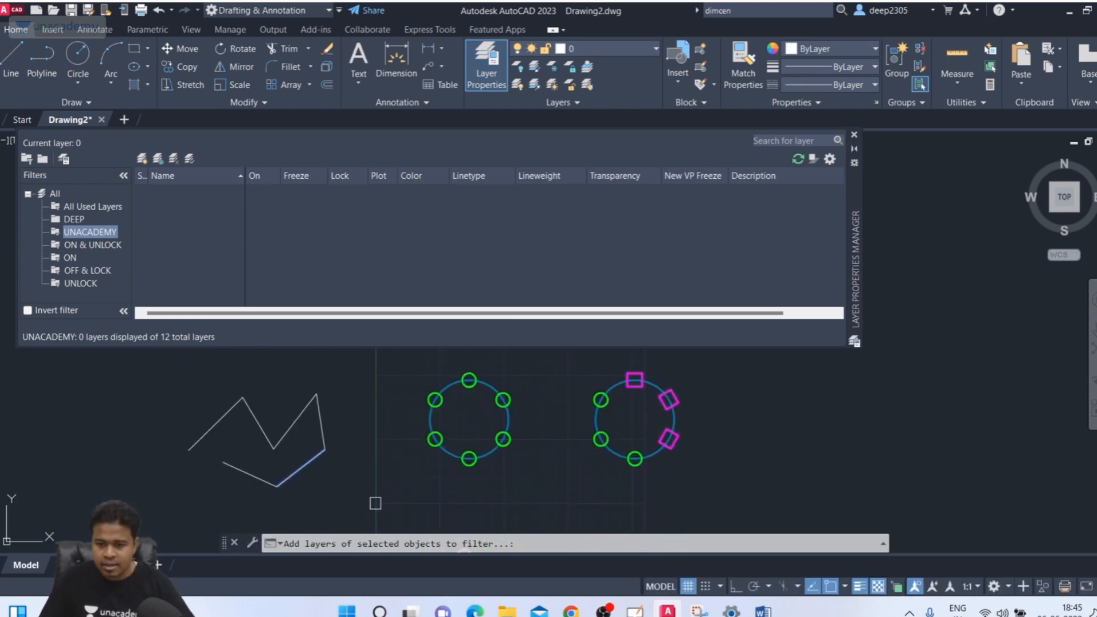
key(Return)
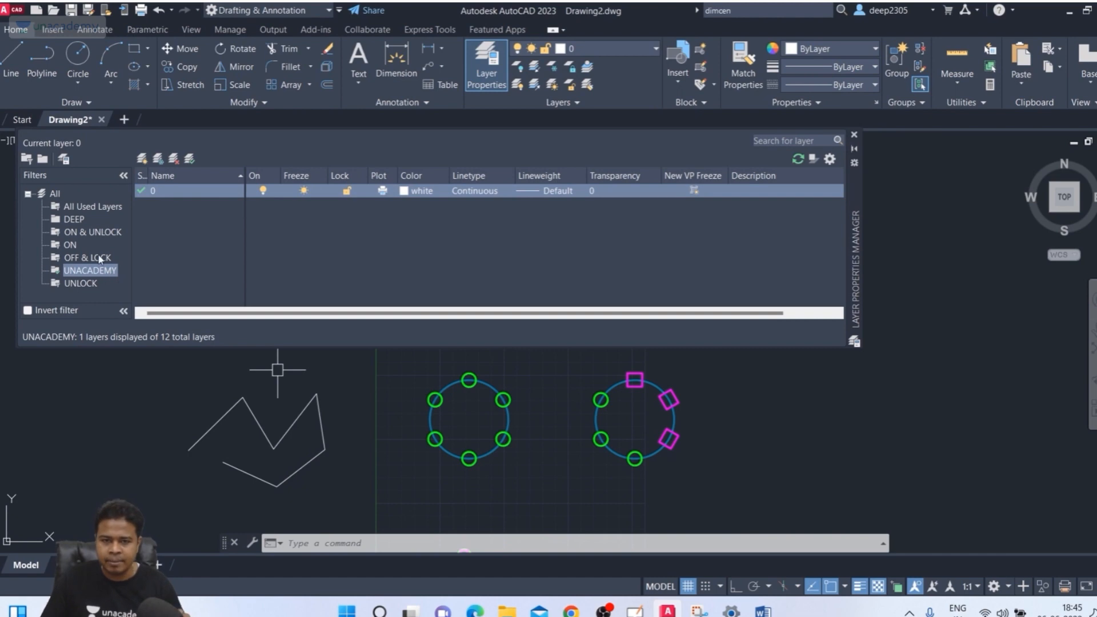
List all used layers and examine the Layer States Manager, closing it and the layer palette without adding a state
click(86, 207)
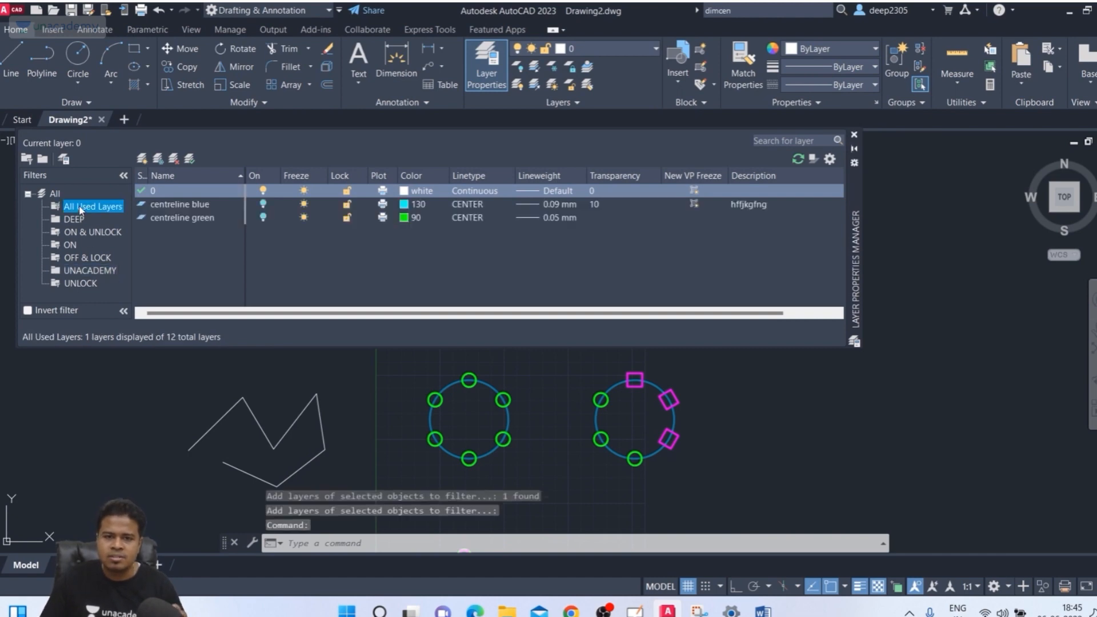
click(65, 162)
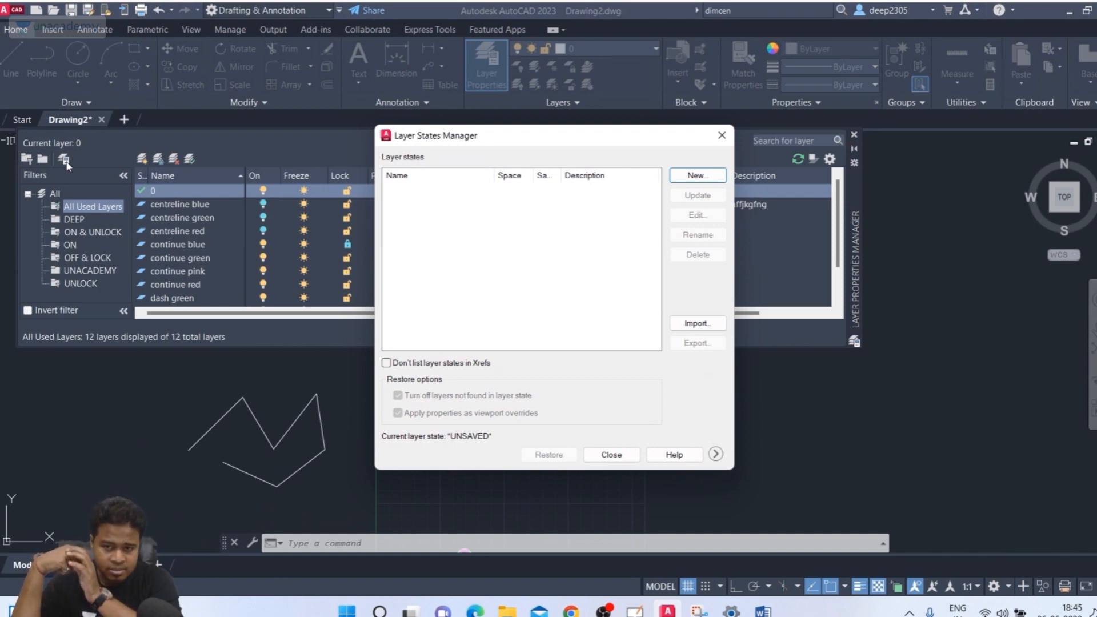
click(722, 135)
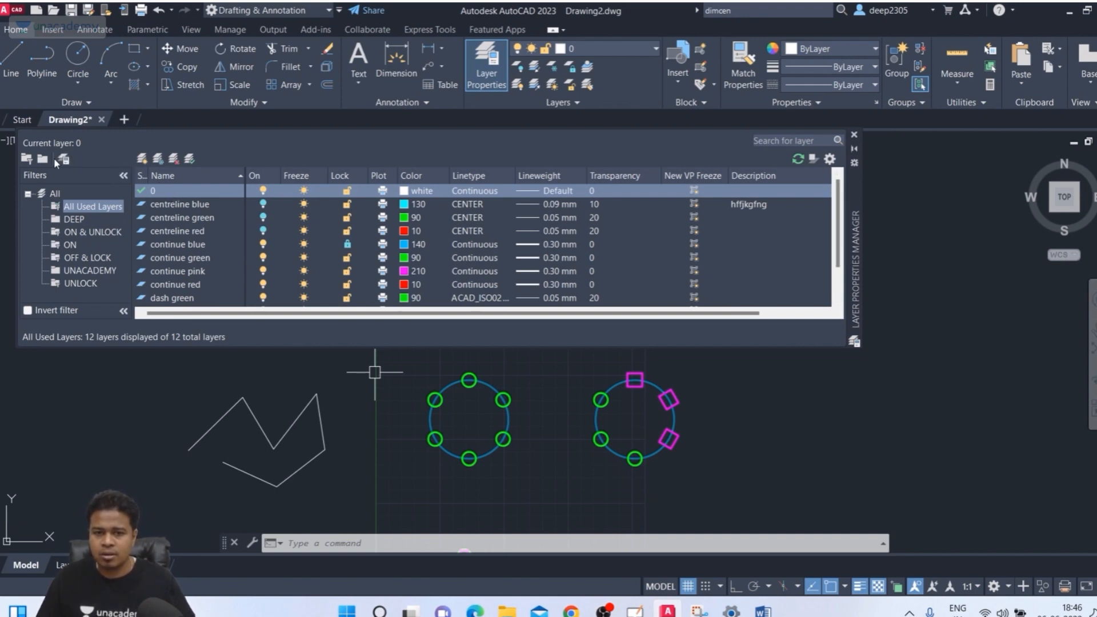
click(854, 135)
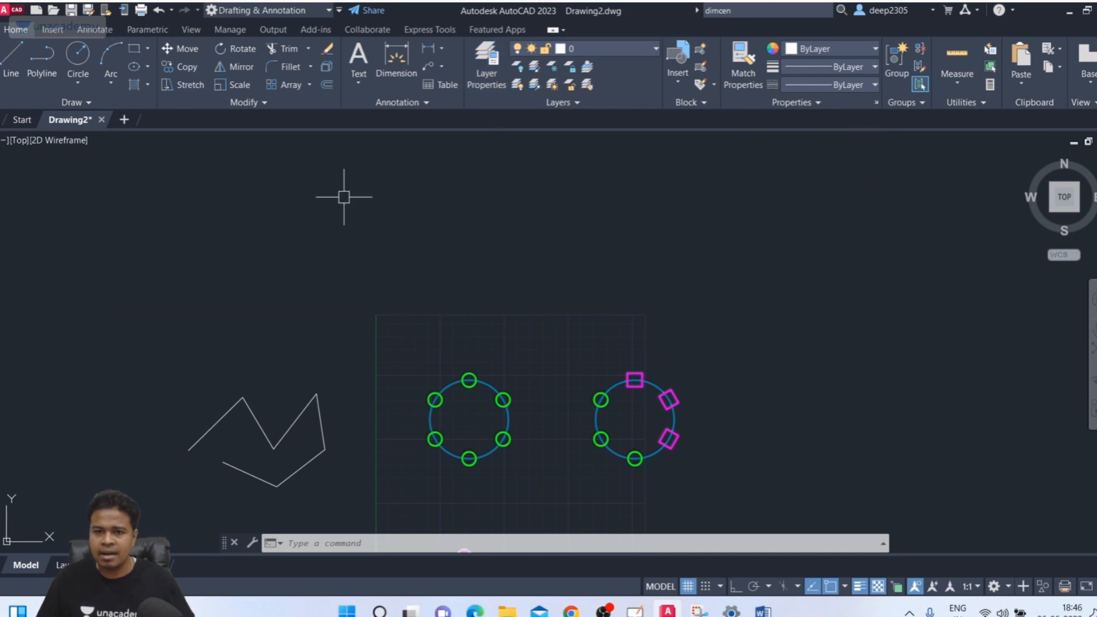
Create a new blank drawing and check its layer list in the Layer Properties Manager
click(123, 119)
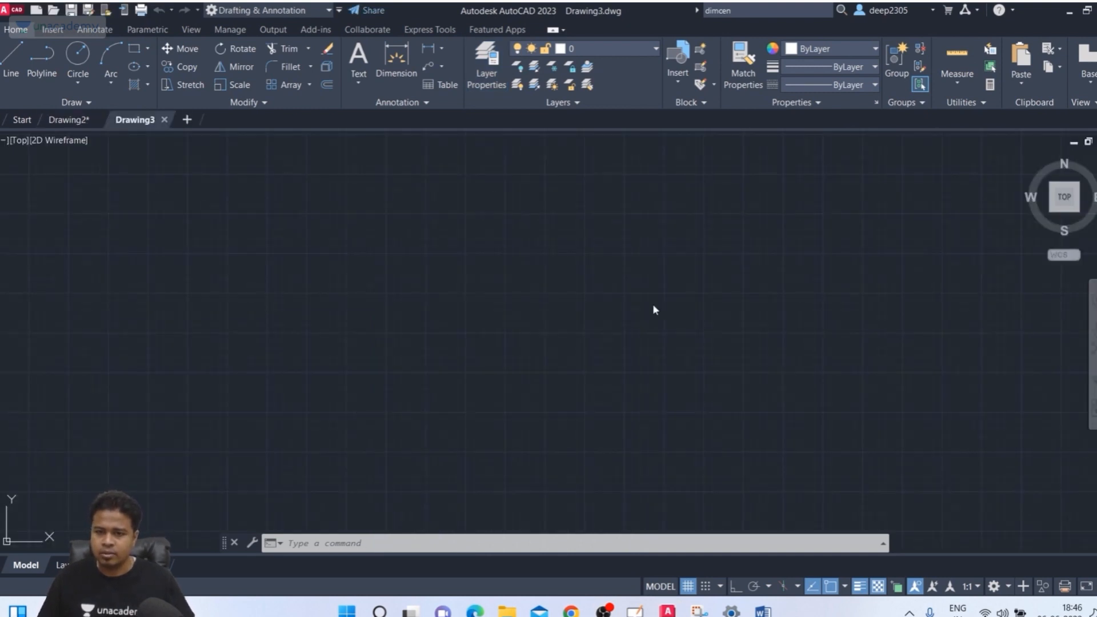
text(LA)
key(Return)
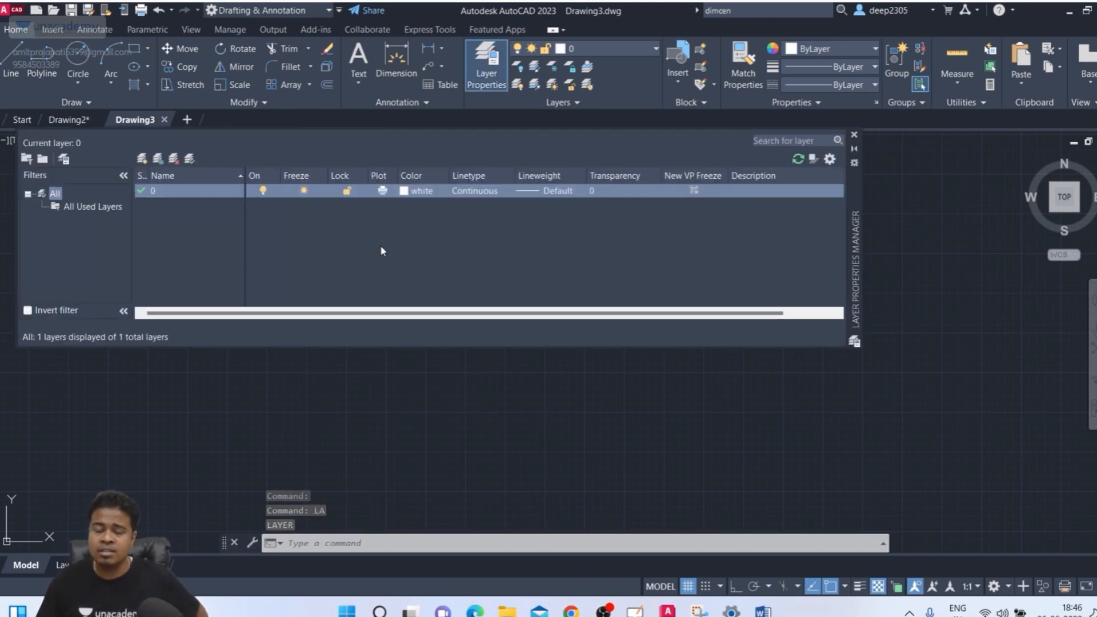
click(854, 134)
Return to the circle-pattern drawing Drawing2 and open the Layer States Manager from its layer properties
click(58, 121)
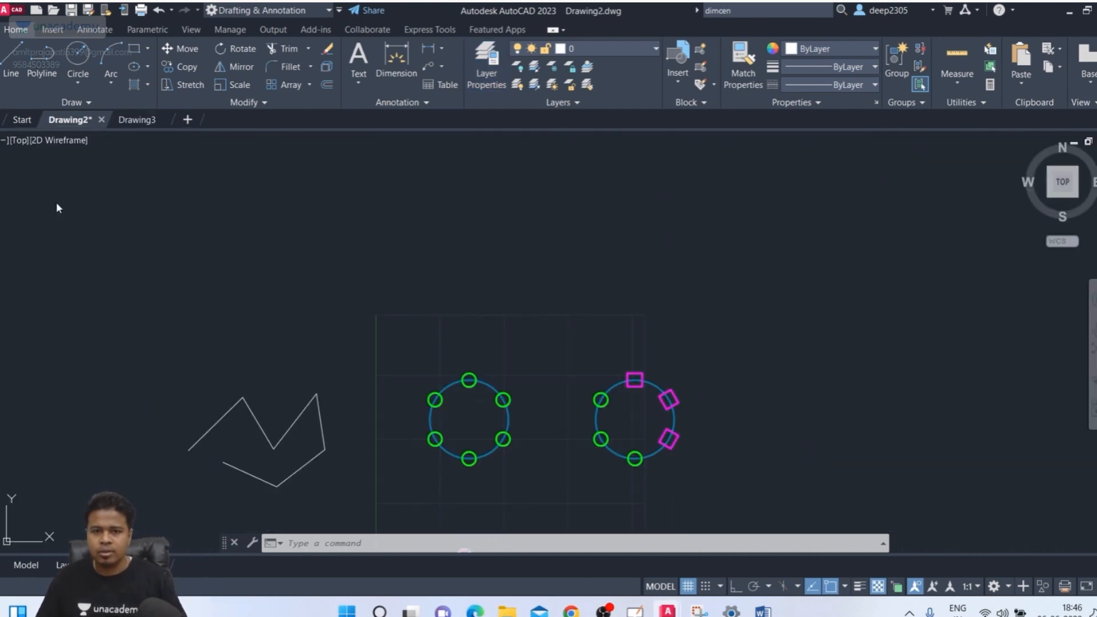
middle_drag(519, 373, 493, 299)
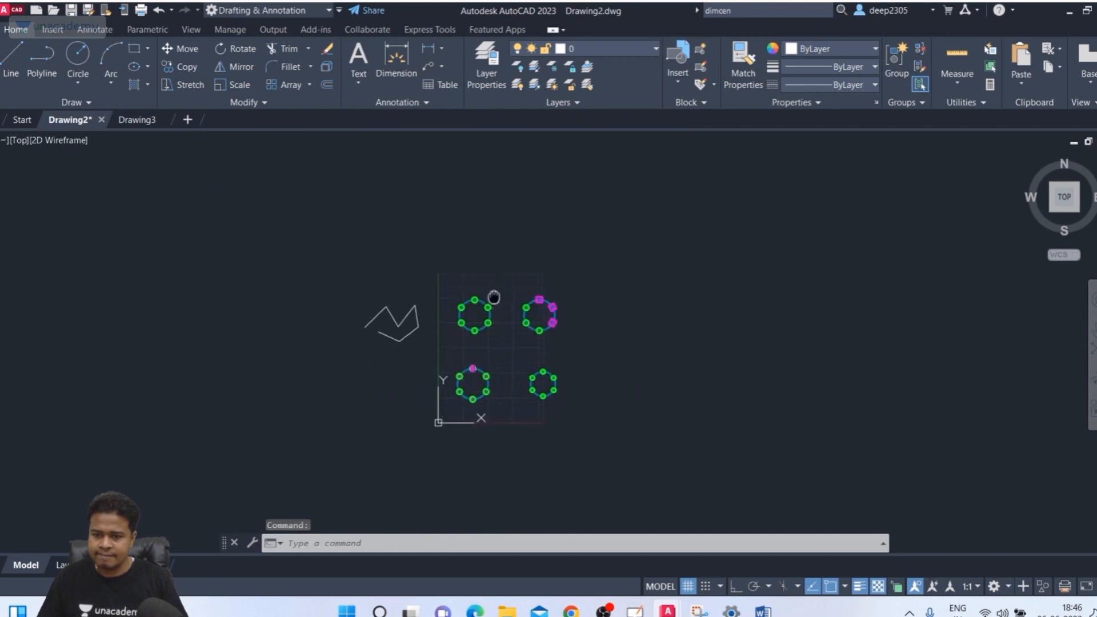
scroll(501, 352, up, 4)
text(L)
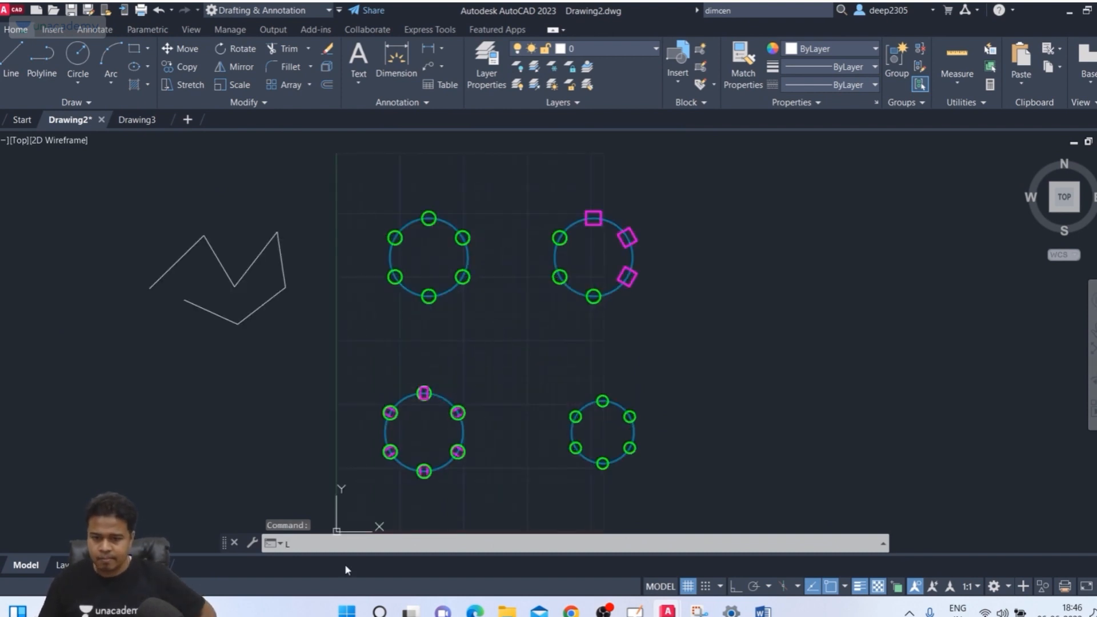
text(A)
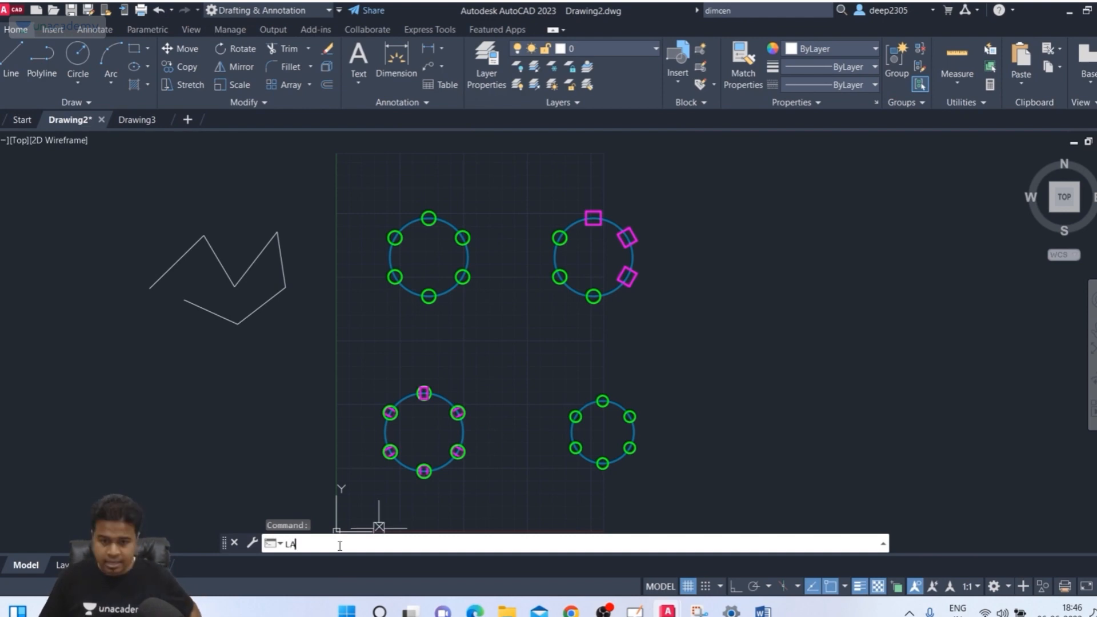
key(Return)
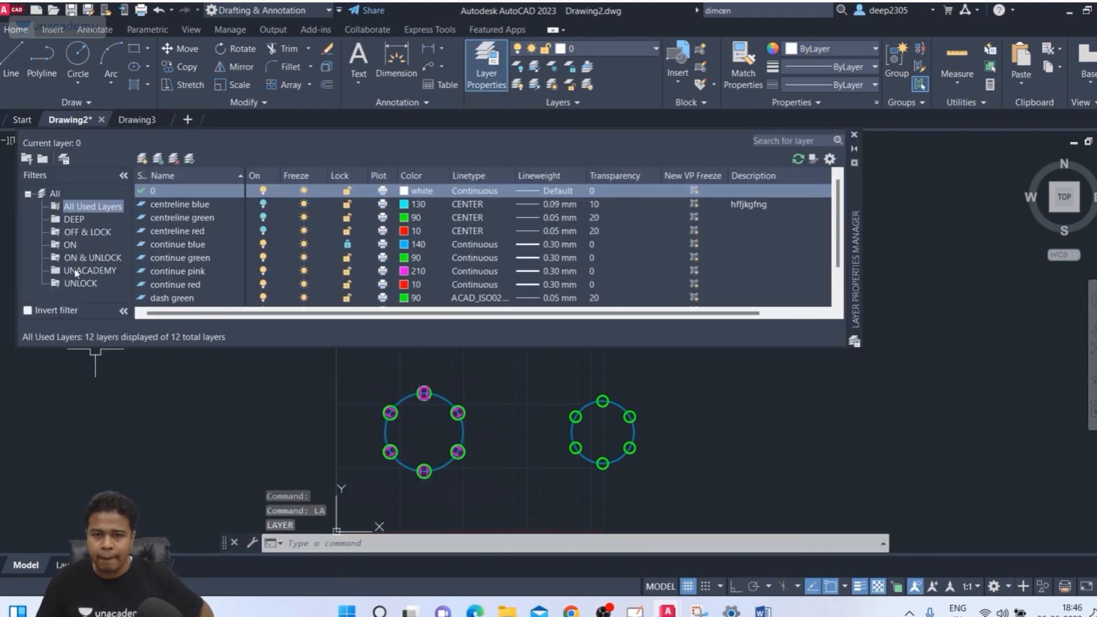
click(70, 161)
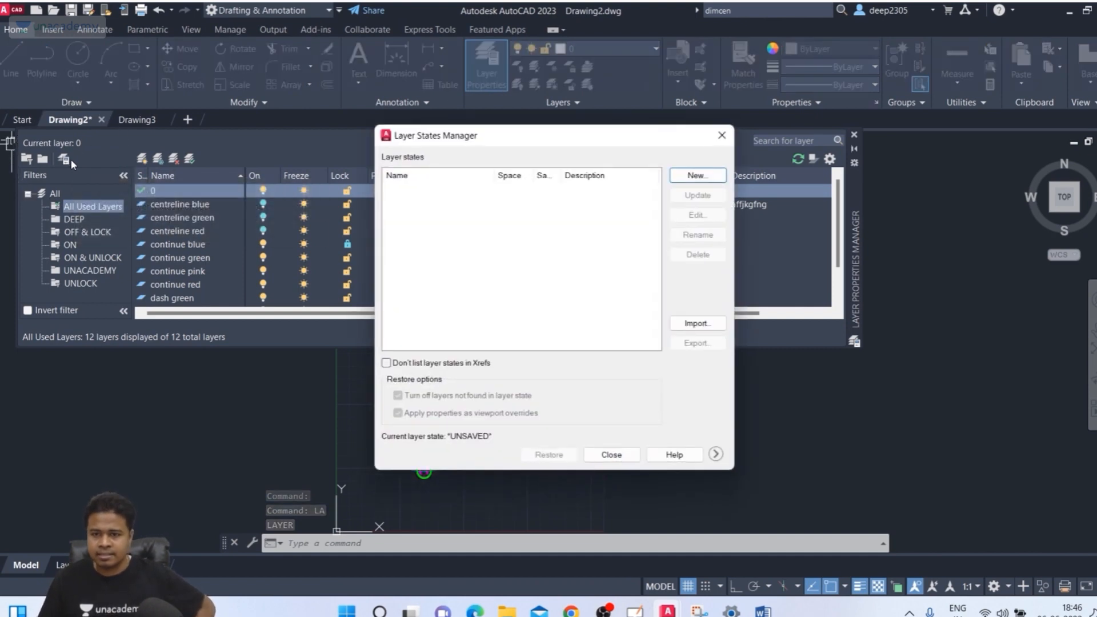
Save a new layer state named DEEPUNACADEMY with the description DBFDBGFBUIGIJNGJNIRFN
click(694, 178)
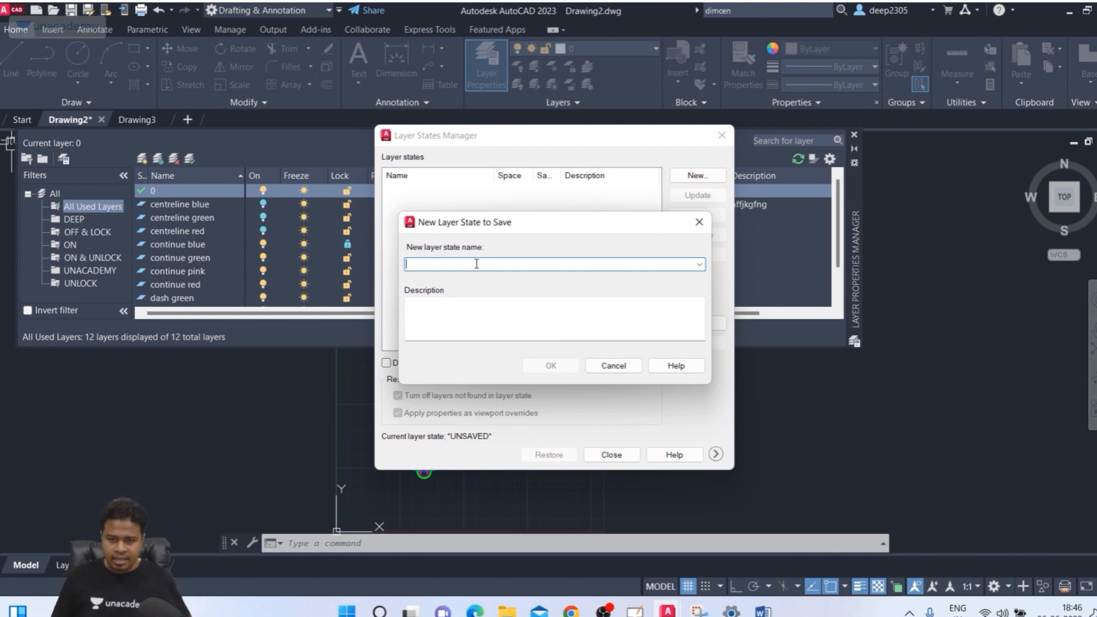
text(D)
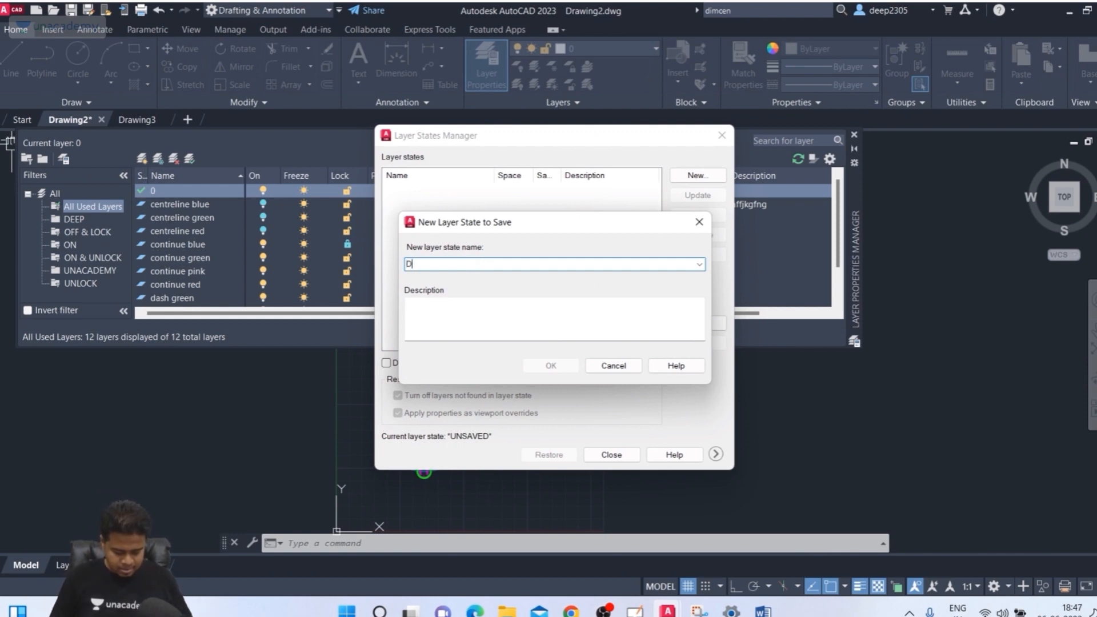
text(EEPUNACADEMY)
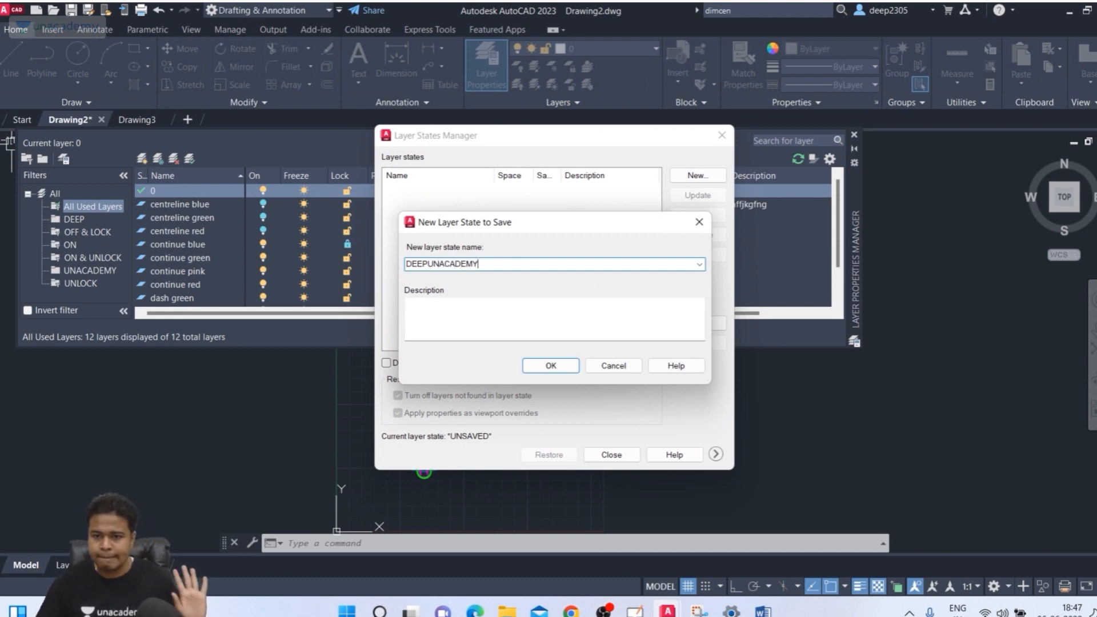
click(482, 306)
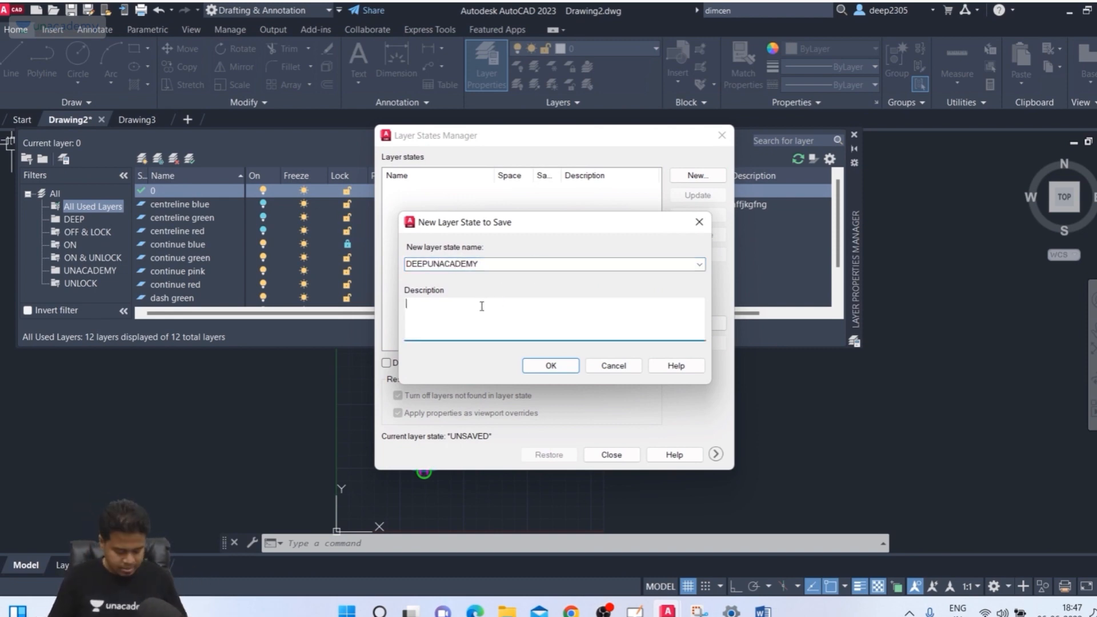
text(DBFDBGFBUIGIJN)
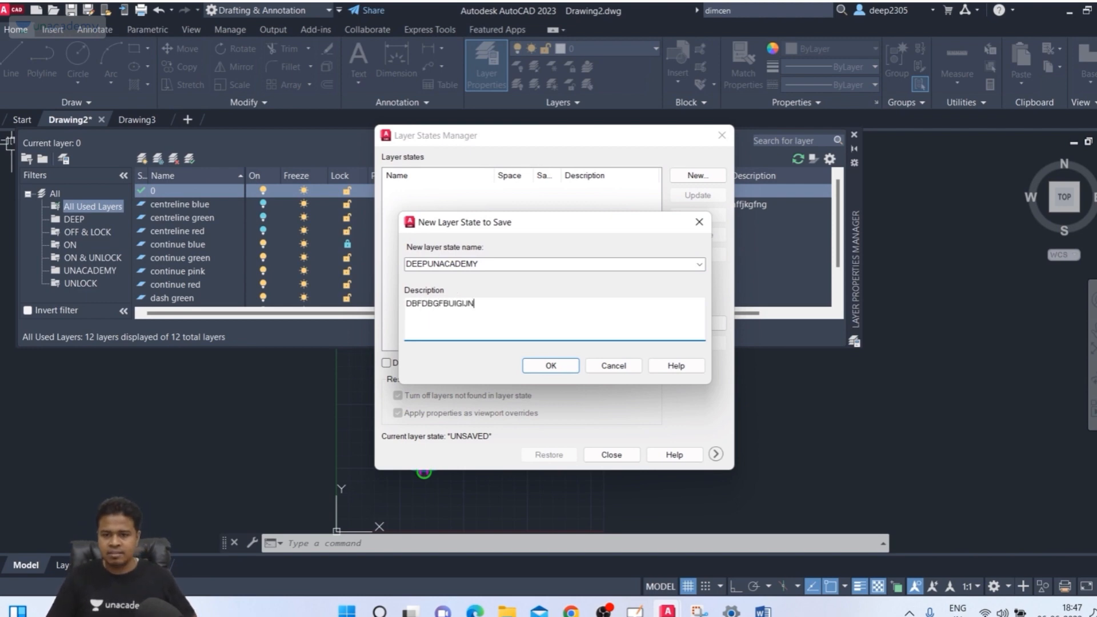
text(GJNIRFN)
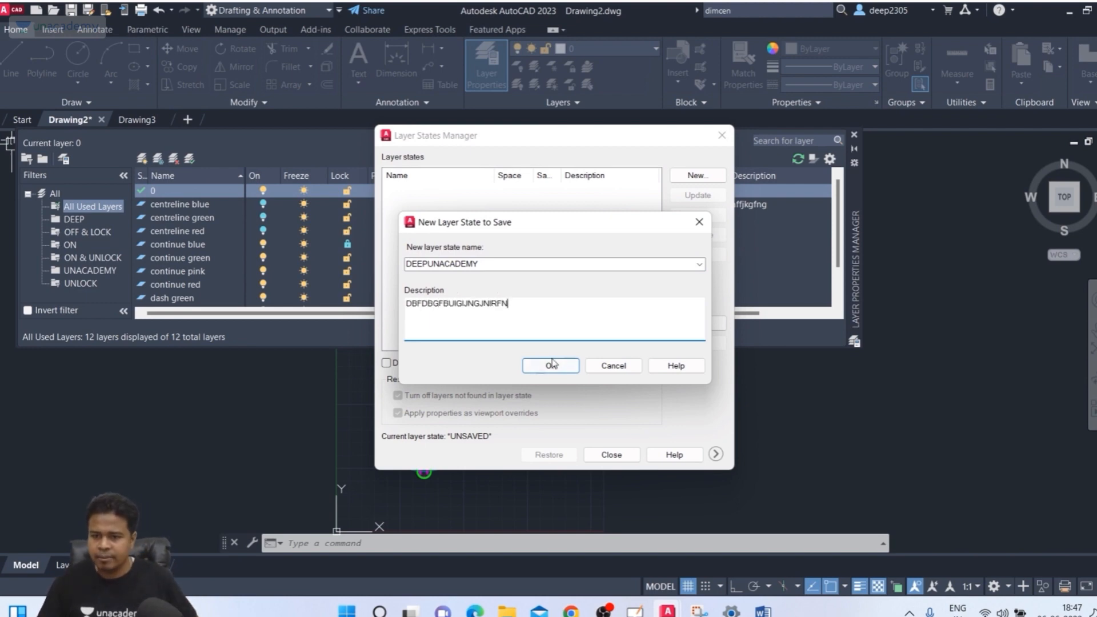
click(551, 365)
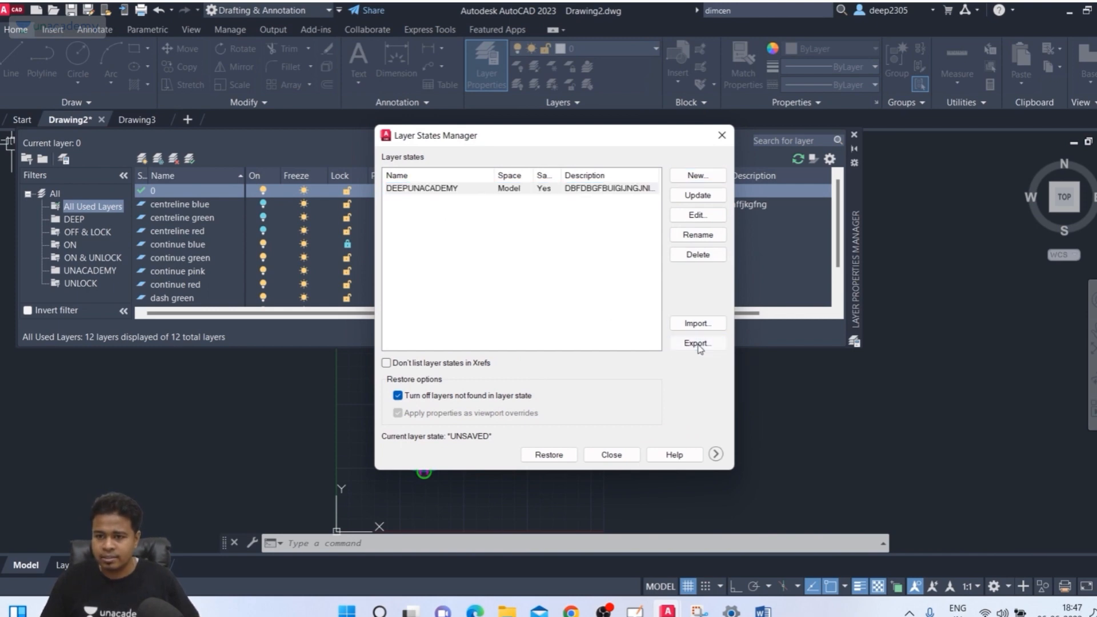
Export the layer state to the Desktop as DEEPUNACADEMY.las and close the Layer States Manager
click(722, 343)
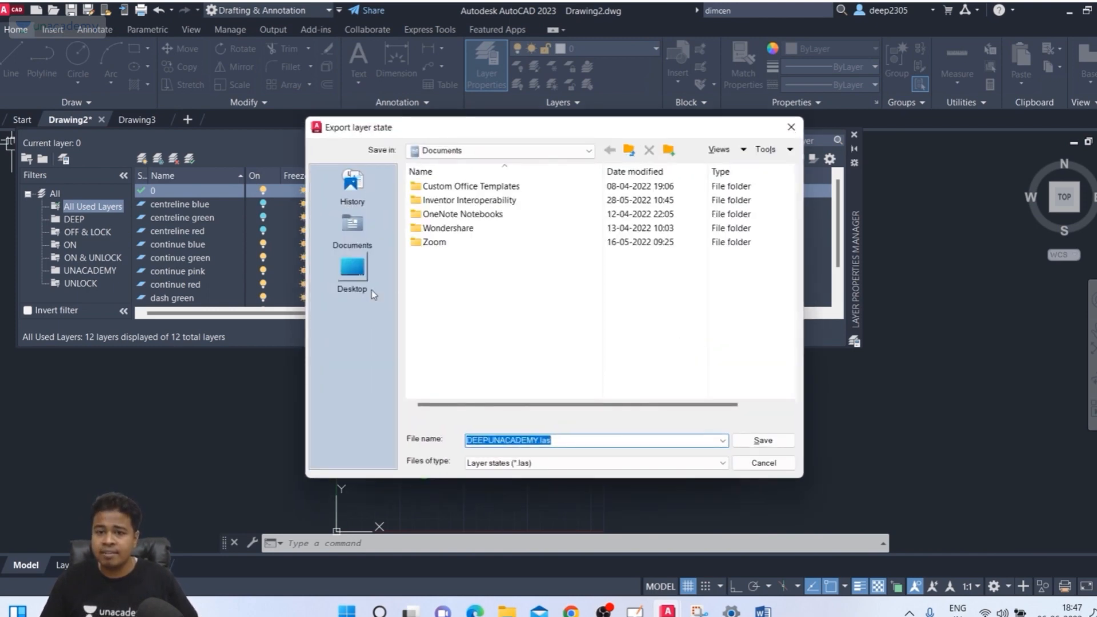
click(353, 274)
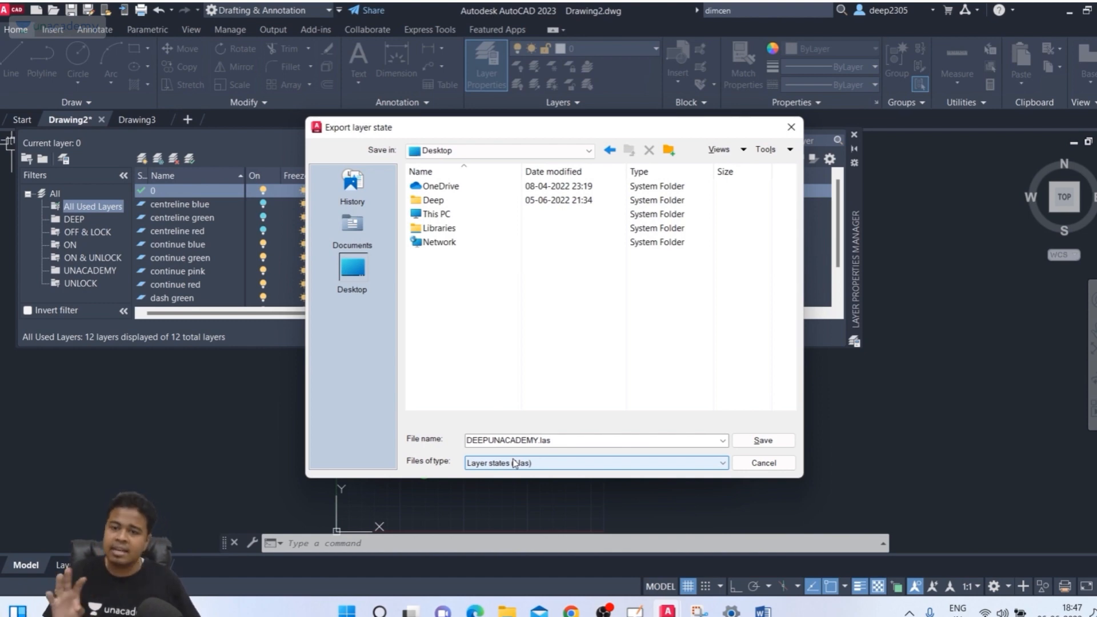
click(764, 441)
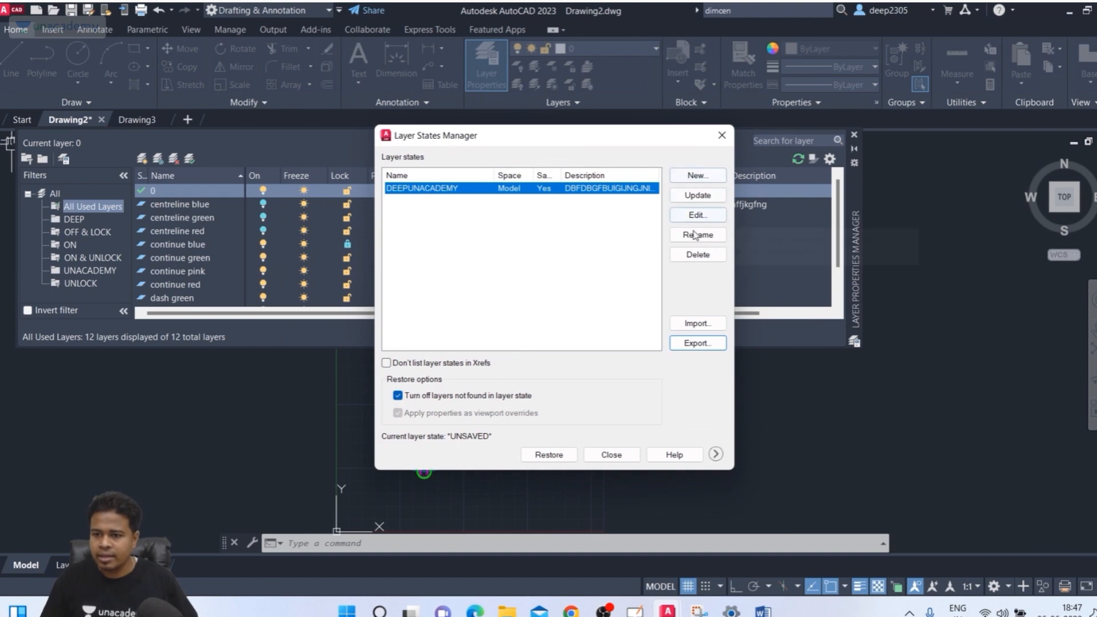
click(714, 140)
In Drawing3, import the layer state file DEEPUNACADEMY.las from the Desktop and restore its layers
click(142, 123)
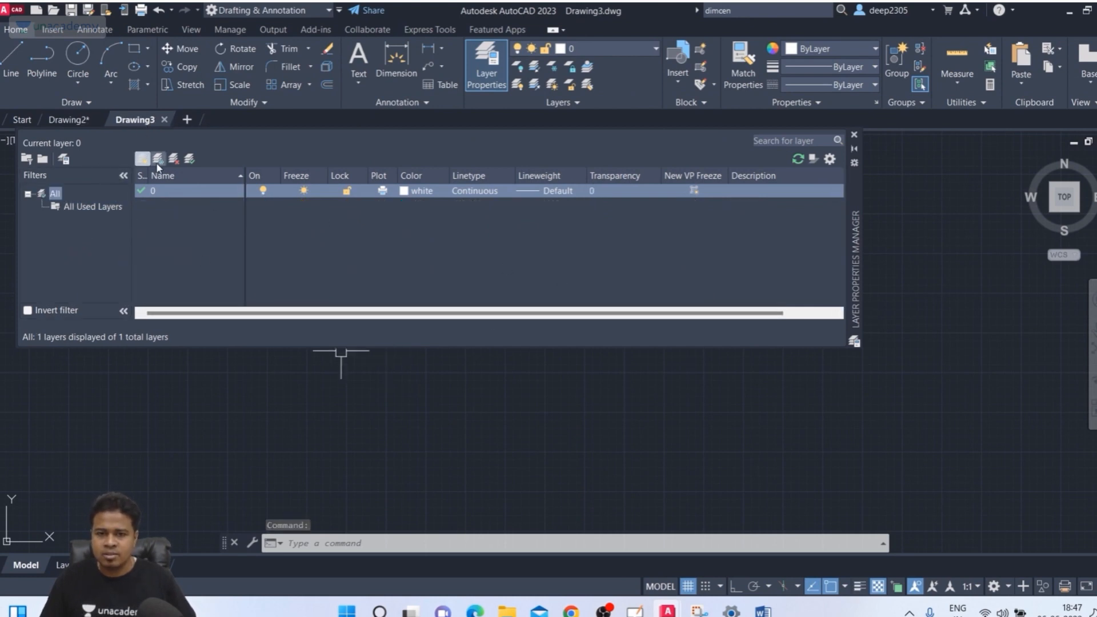
click(63, 158)
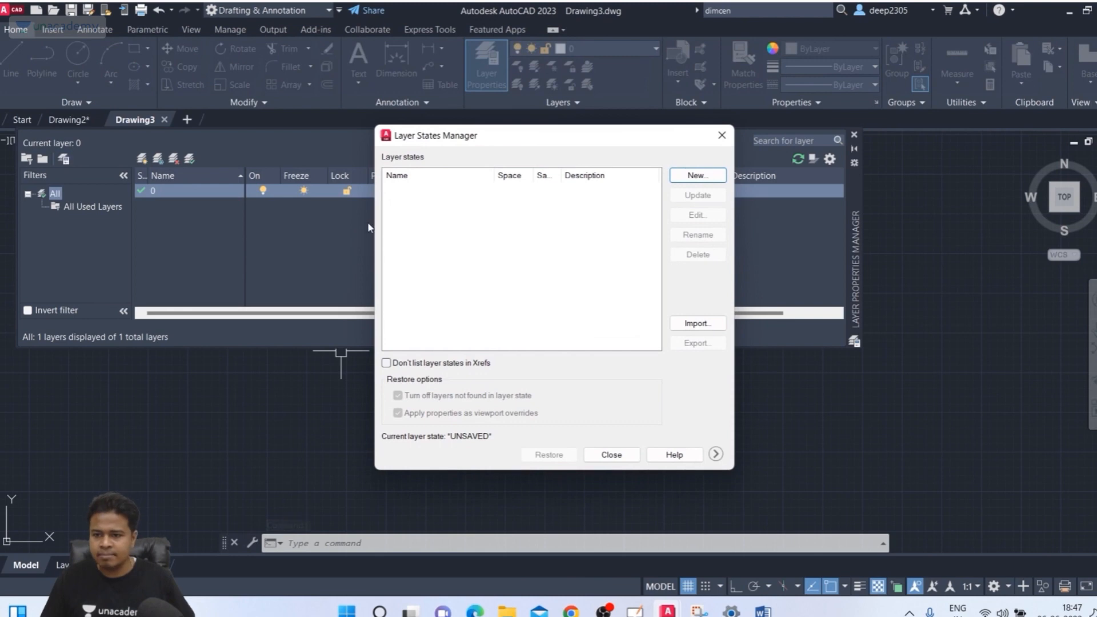
click(698, 324)
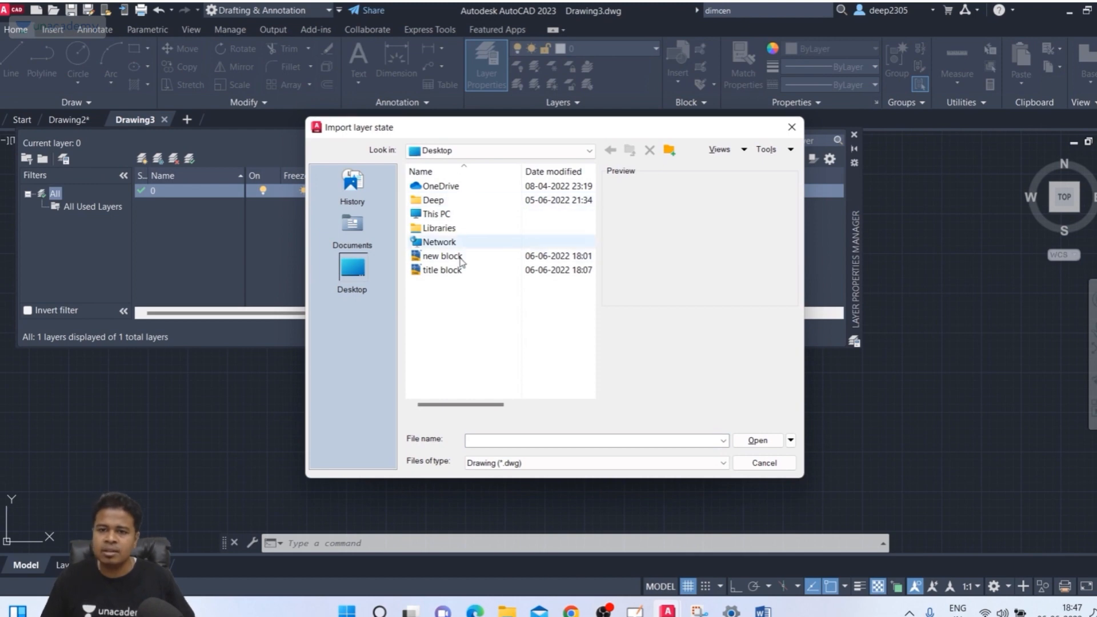
click(540, 464)
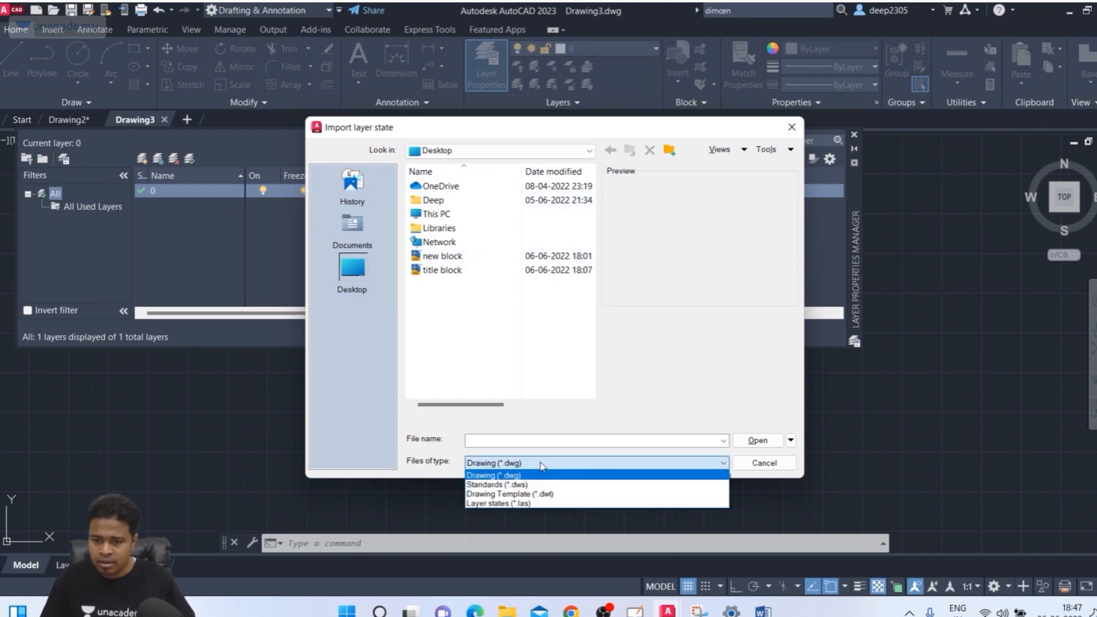
click(521, 505)
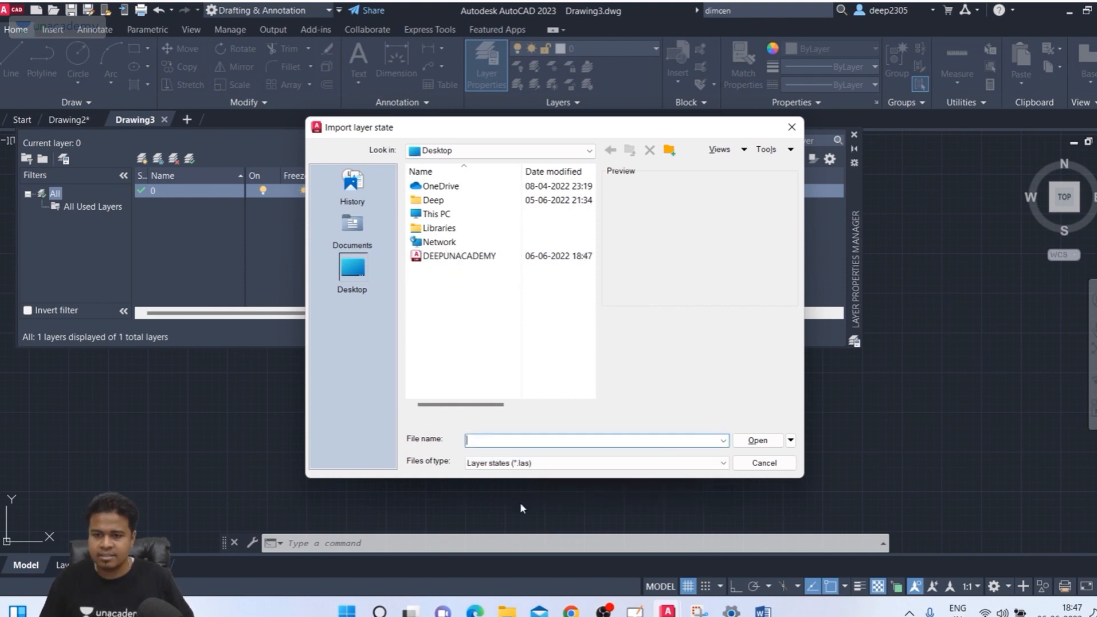
click(441, 257)
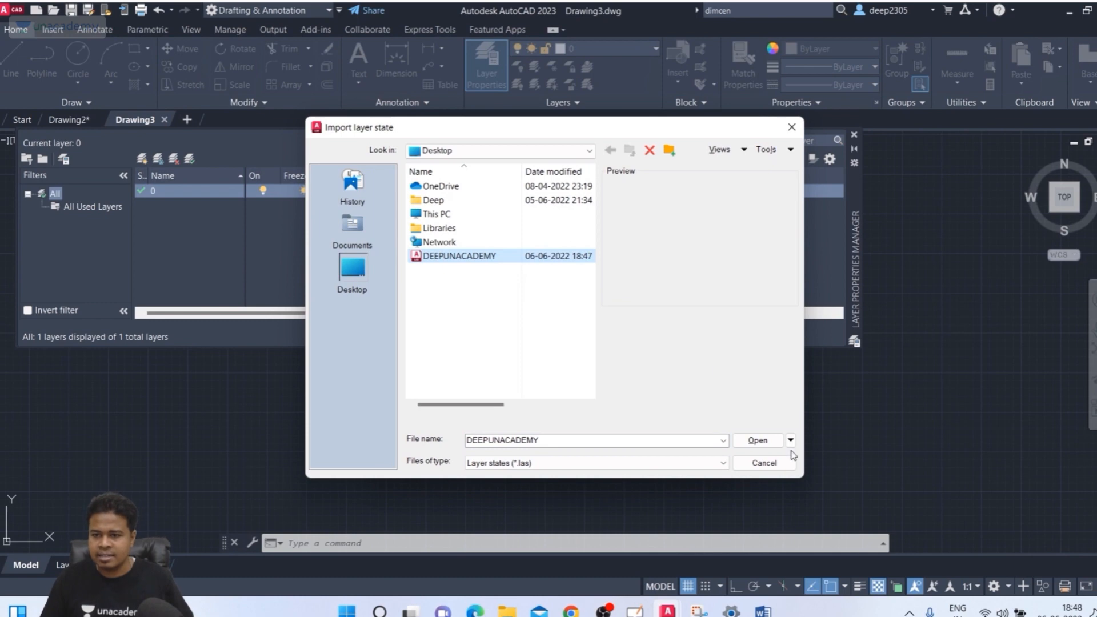
click(765, 442)
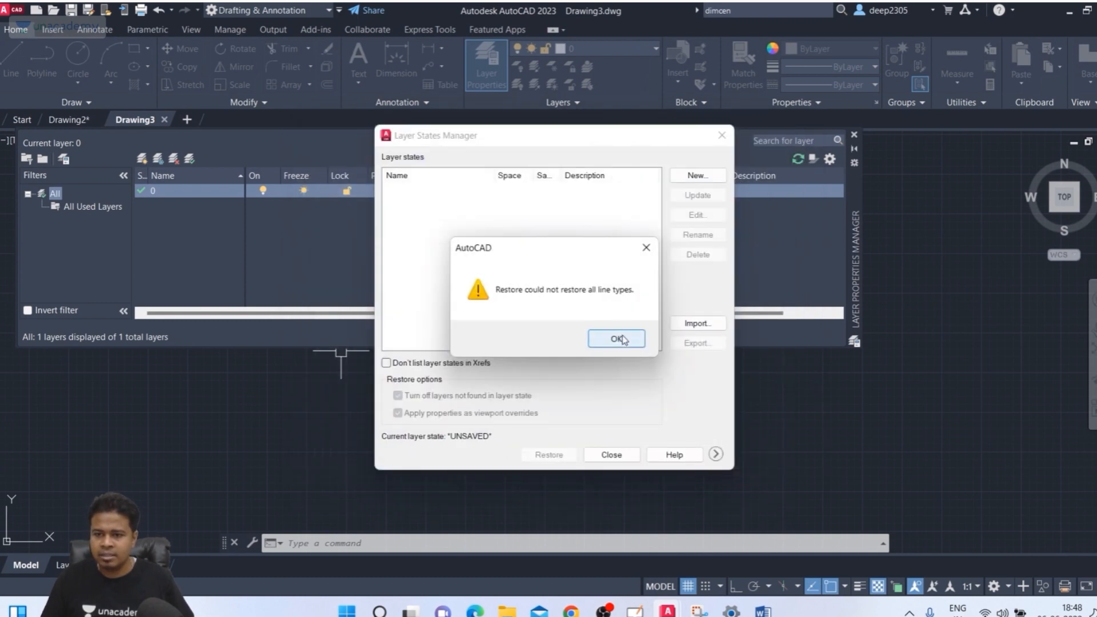
click(622, 338)
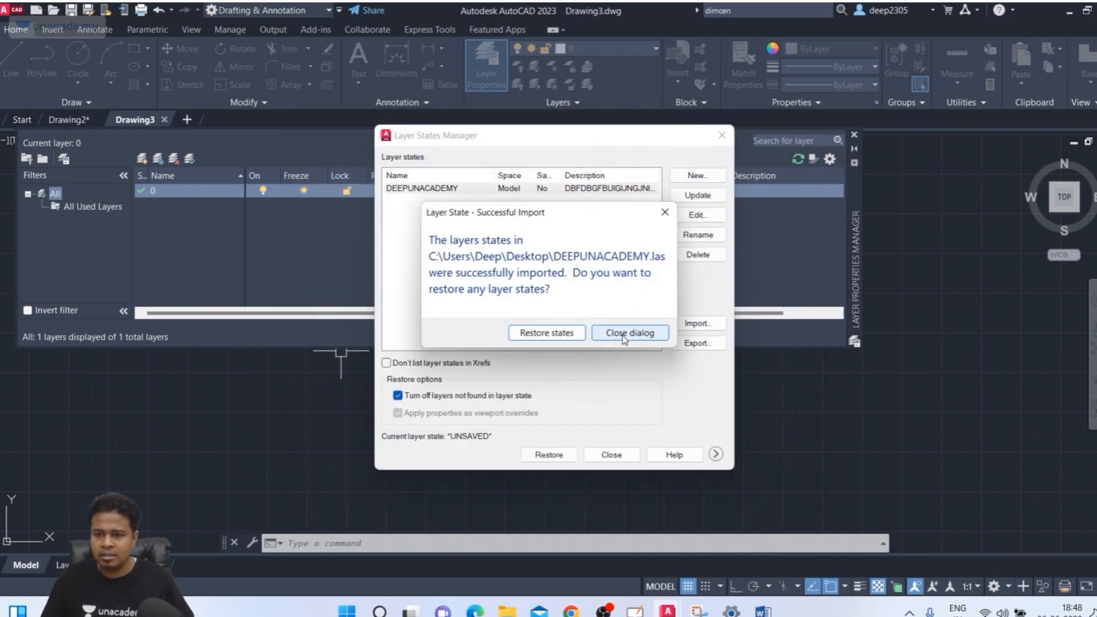
click(557, 334)
scroll(467, 246, down, 1)
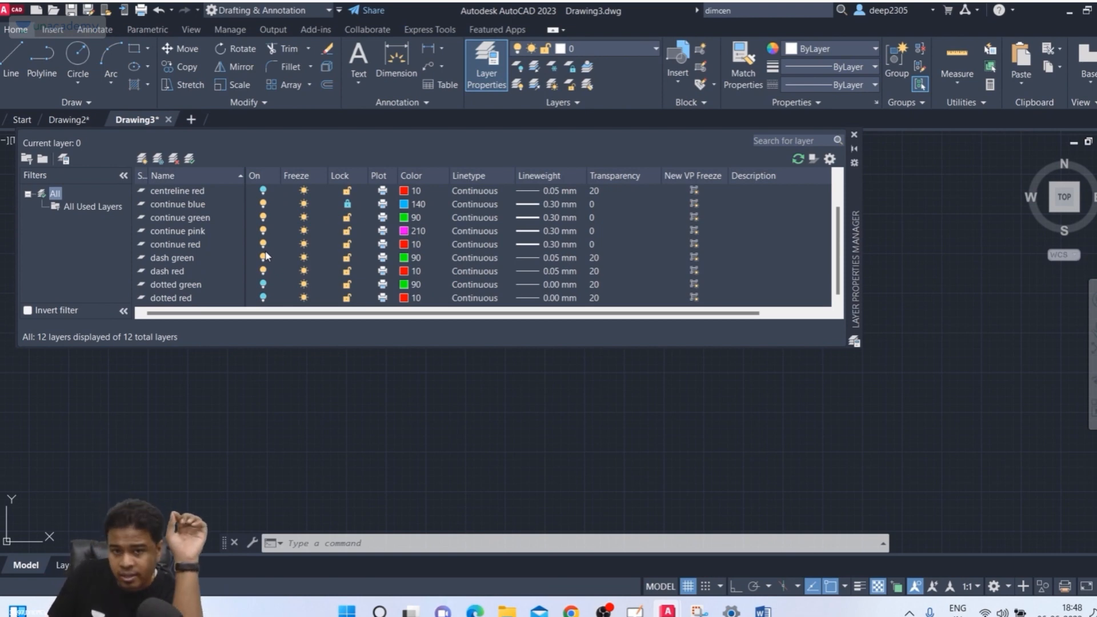
Create another new blank drawing and move the layer palette lower, away from the file tabs
mouse_move(84, 118)
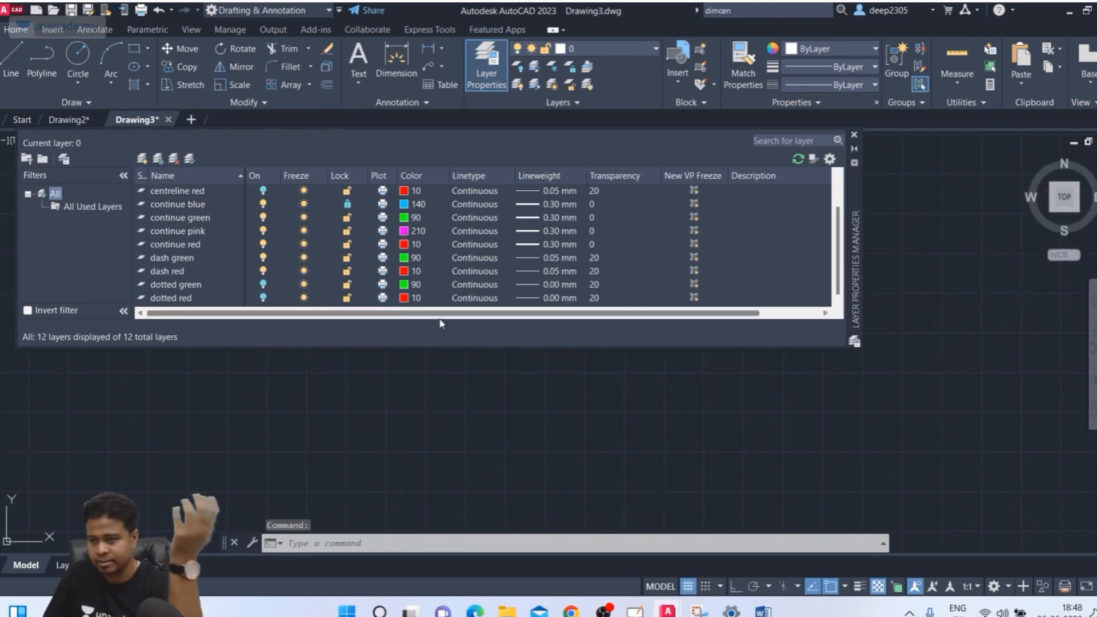
click(191, 119)
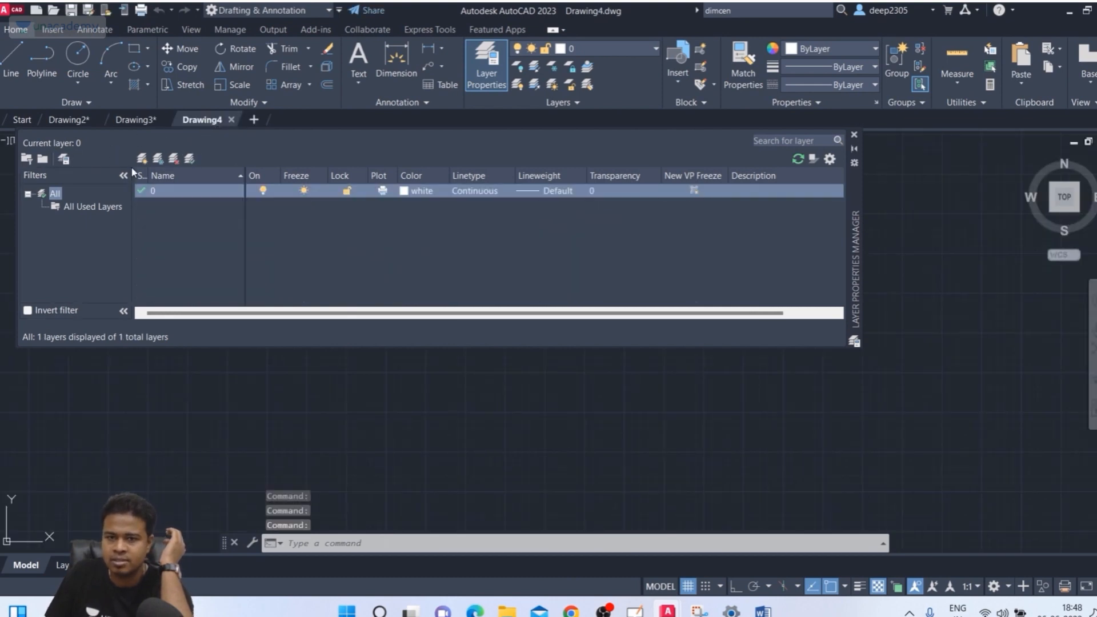
drag(861, 269, 874, 342)
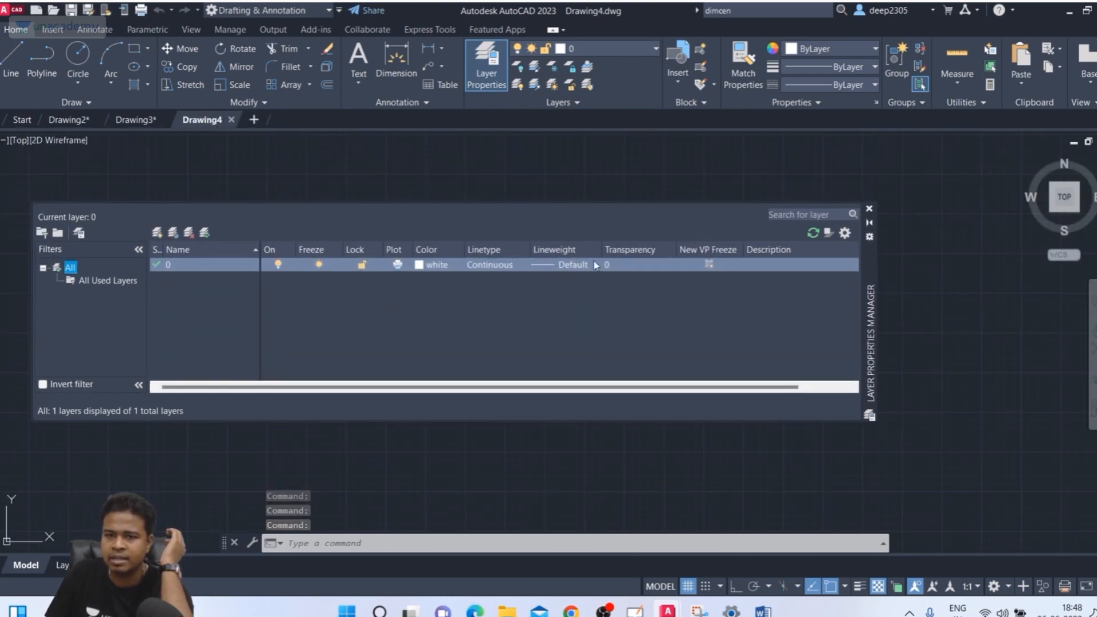
mouse_move(219, 121)
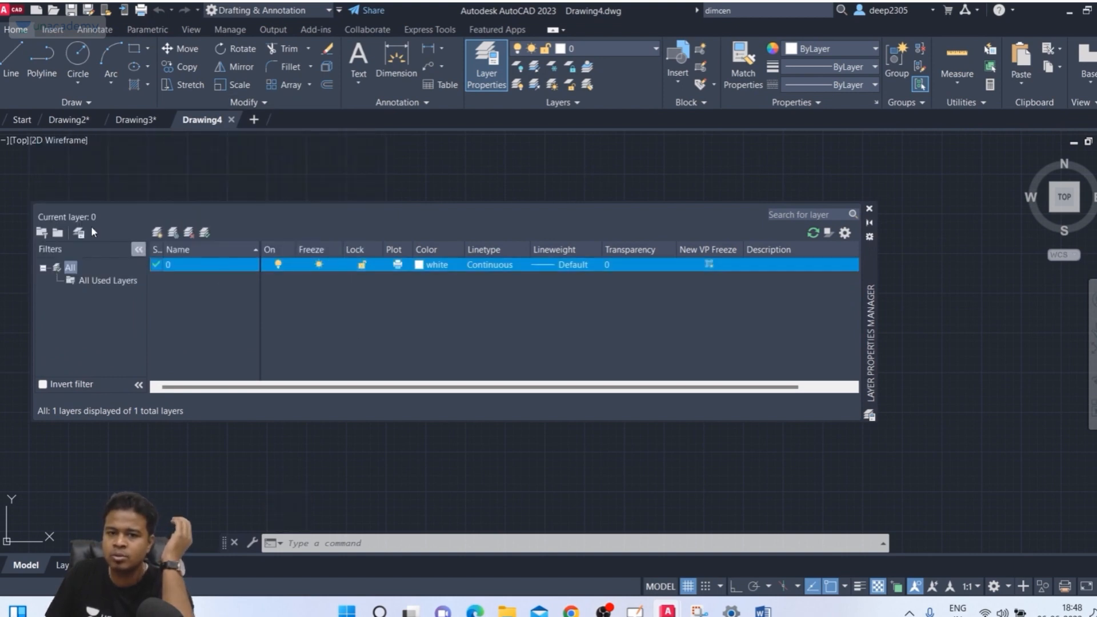
In Drawing4, import the layer state file DEEPUNACADEMY.las from the Desktop using the Layer states (*.las) file type and restore its layers
click(80, 233)
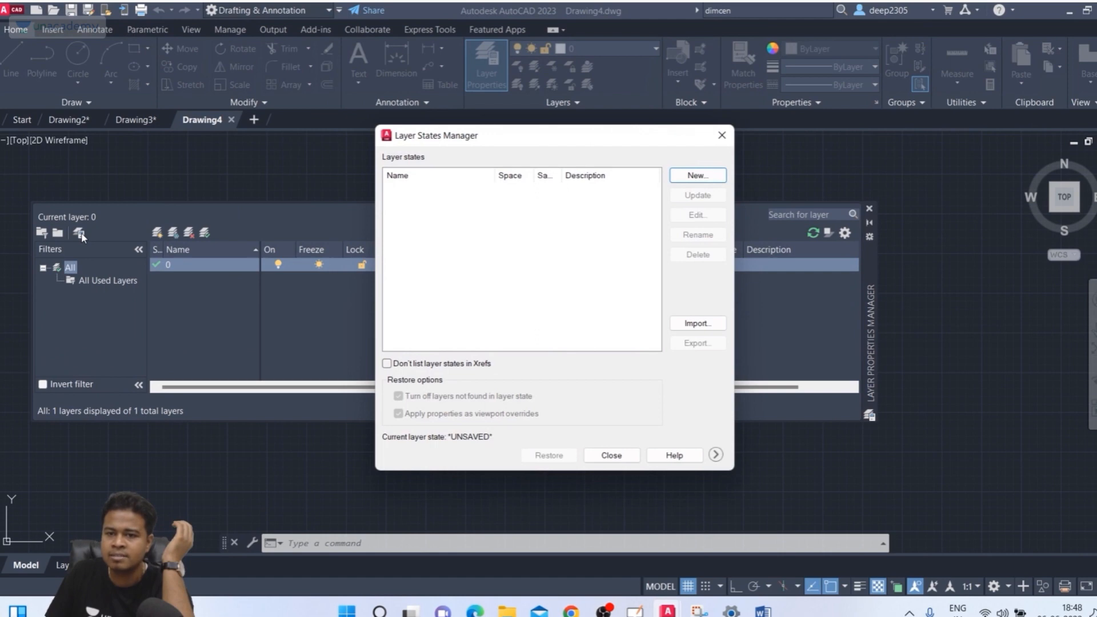
click(696, 324)
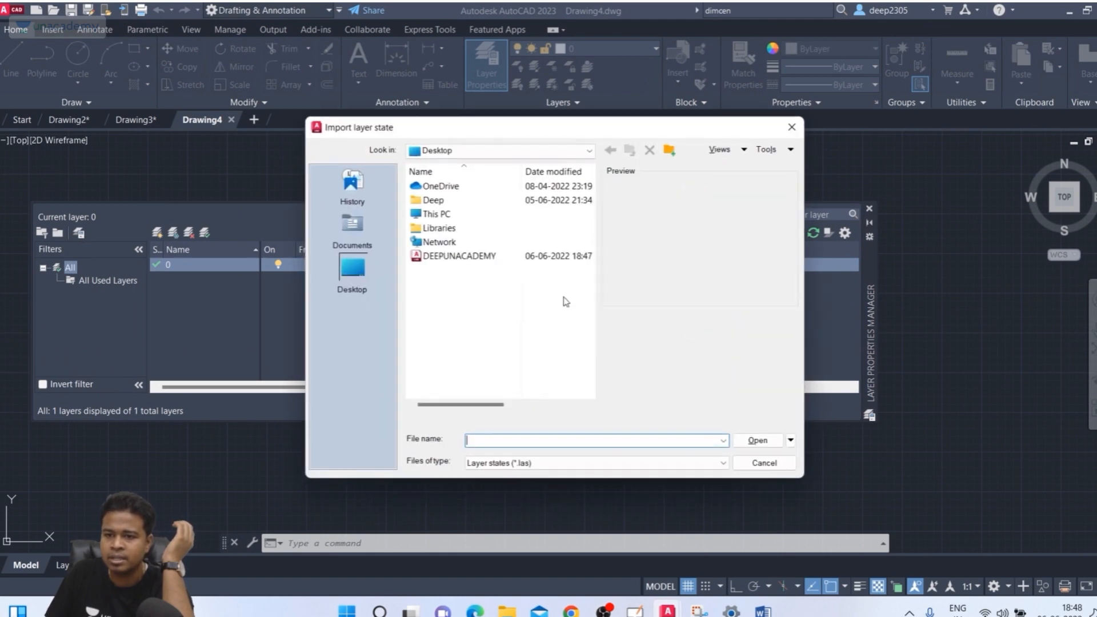
click(463, 260)
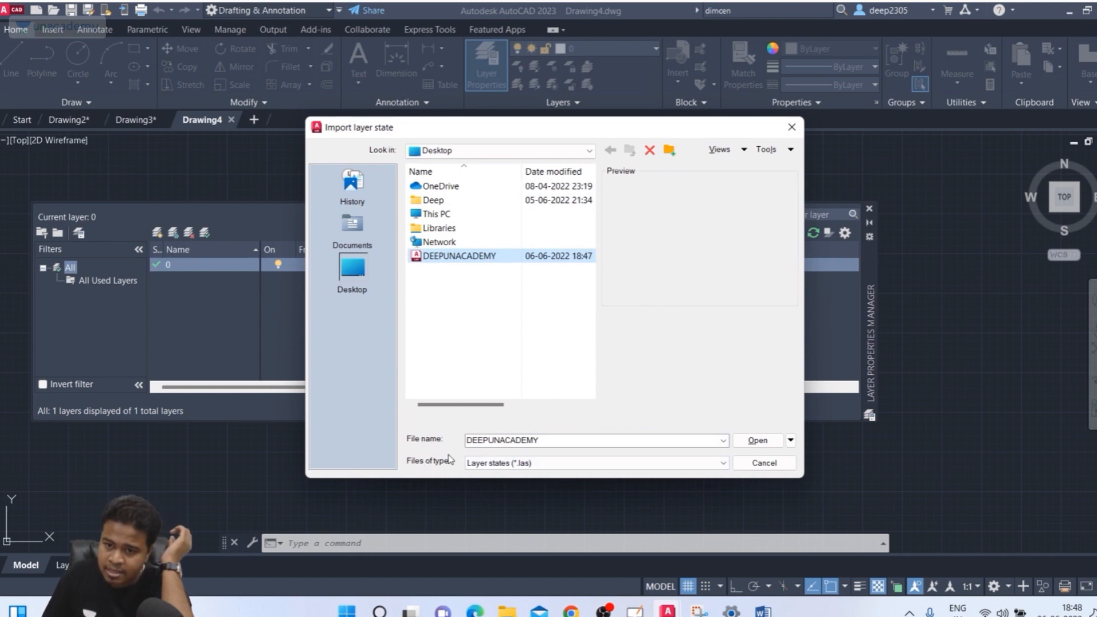
click(537, 464)
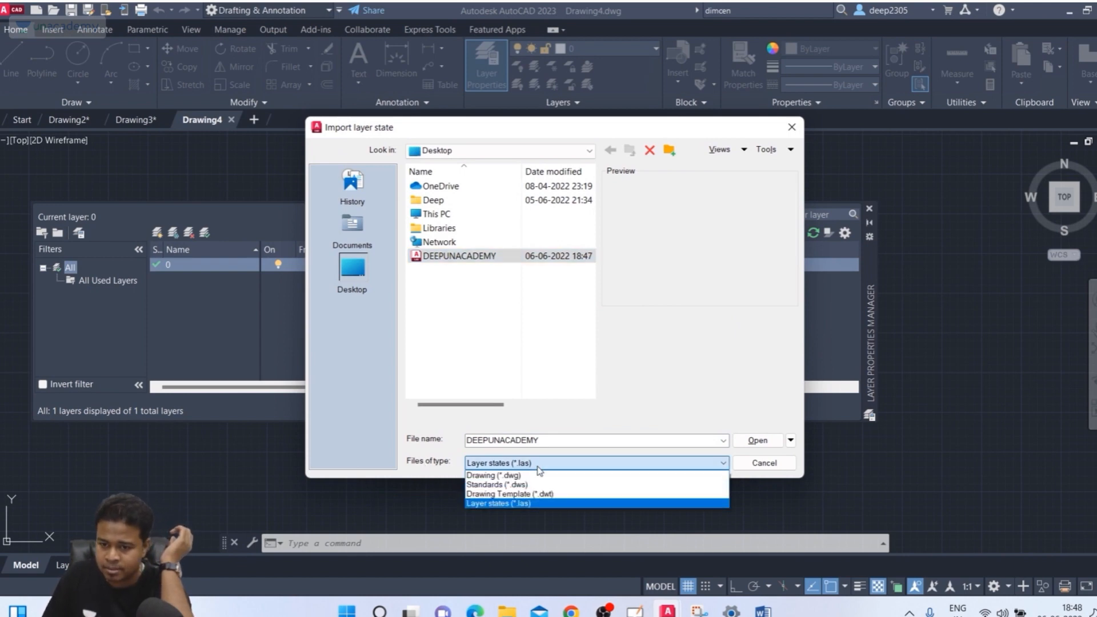
click(525, 506)
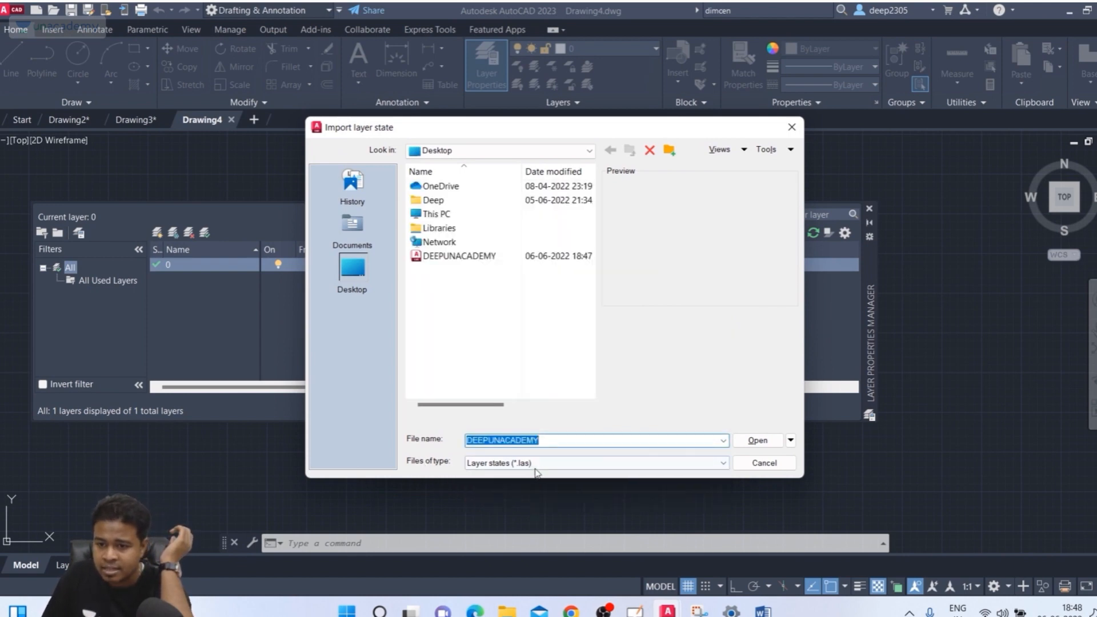
click(502, 256)
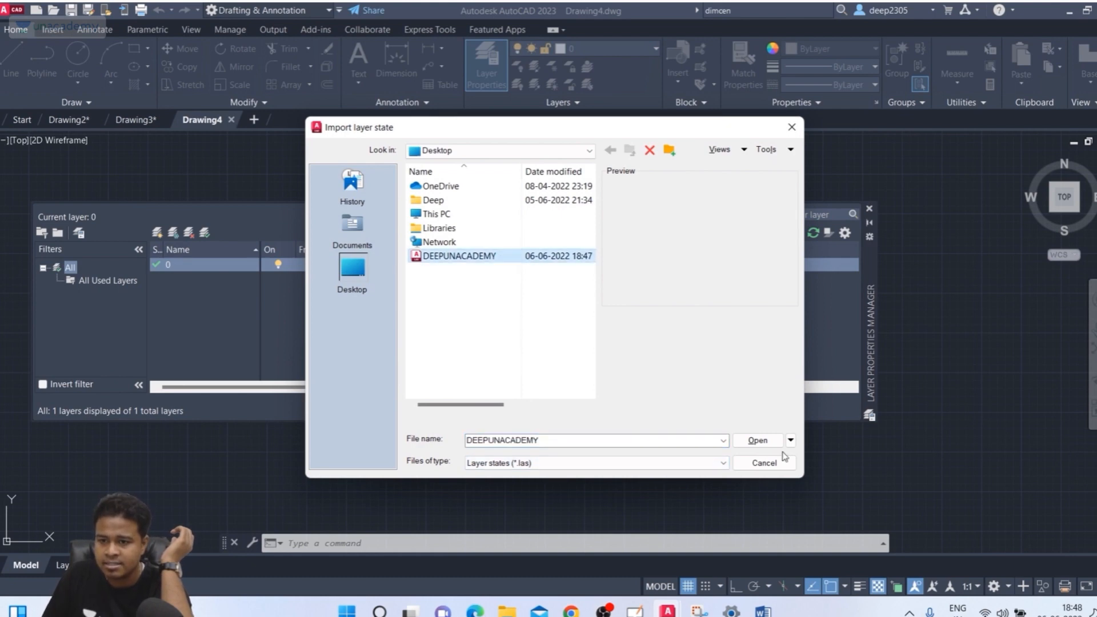
click(762, 444)
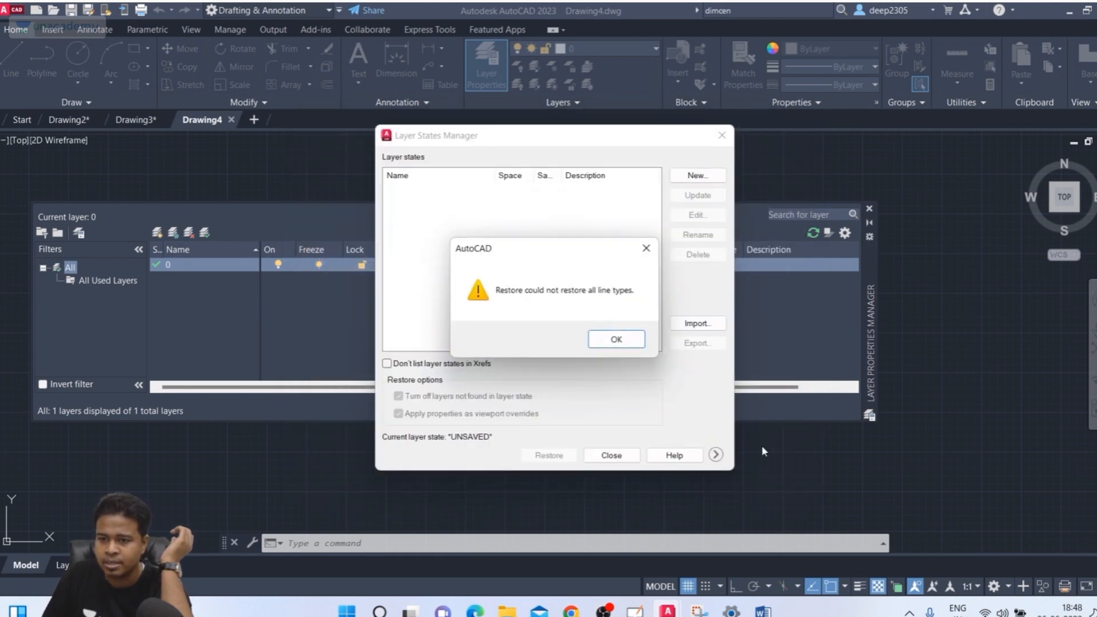
click(627, 342)
click(558, 334)
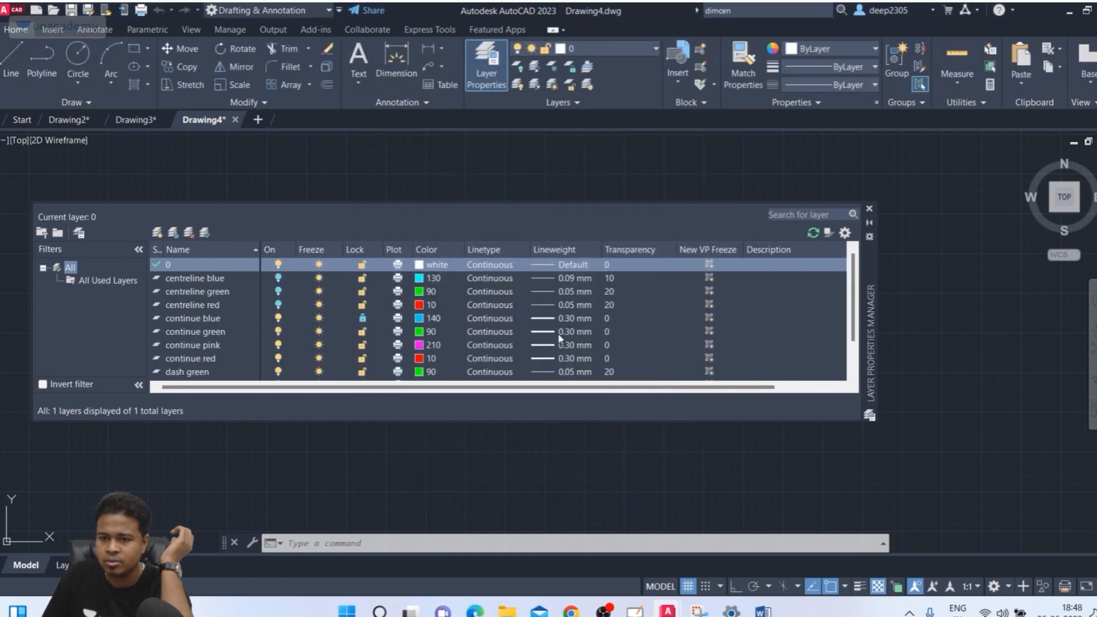
Look through the restored layer list, then close the Layer Properties Manager and switch back to Drawing2
scroll(571, 311, down, 1)
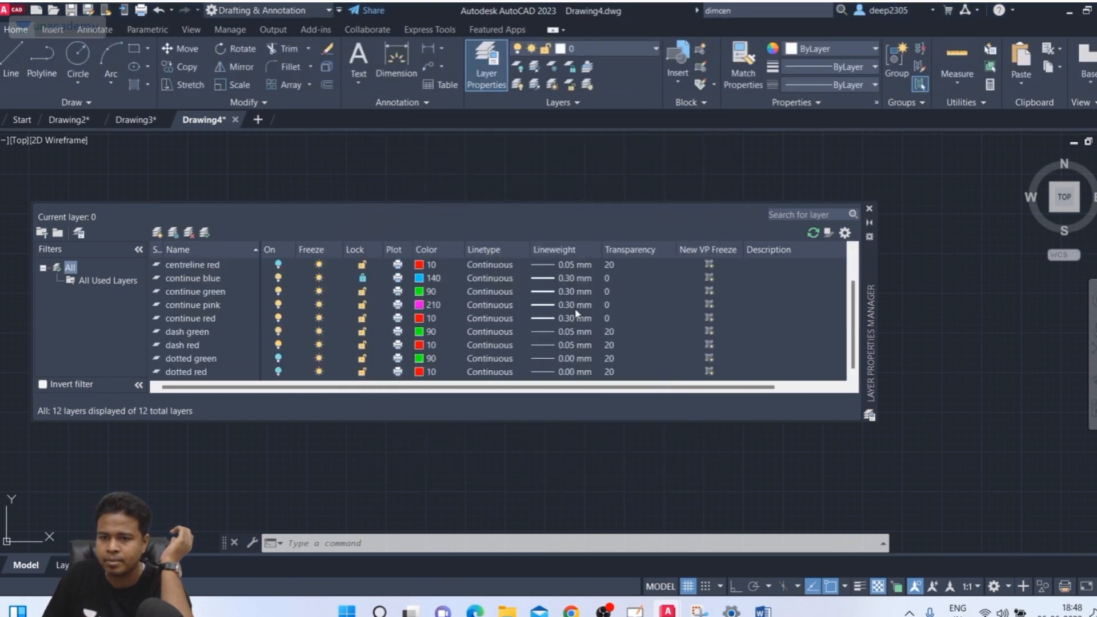
scroll(577, 312, up, 1)
scroll(577, 313, down, 1)
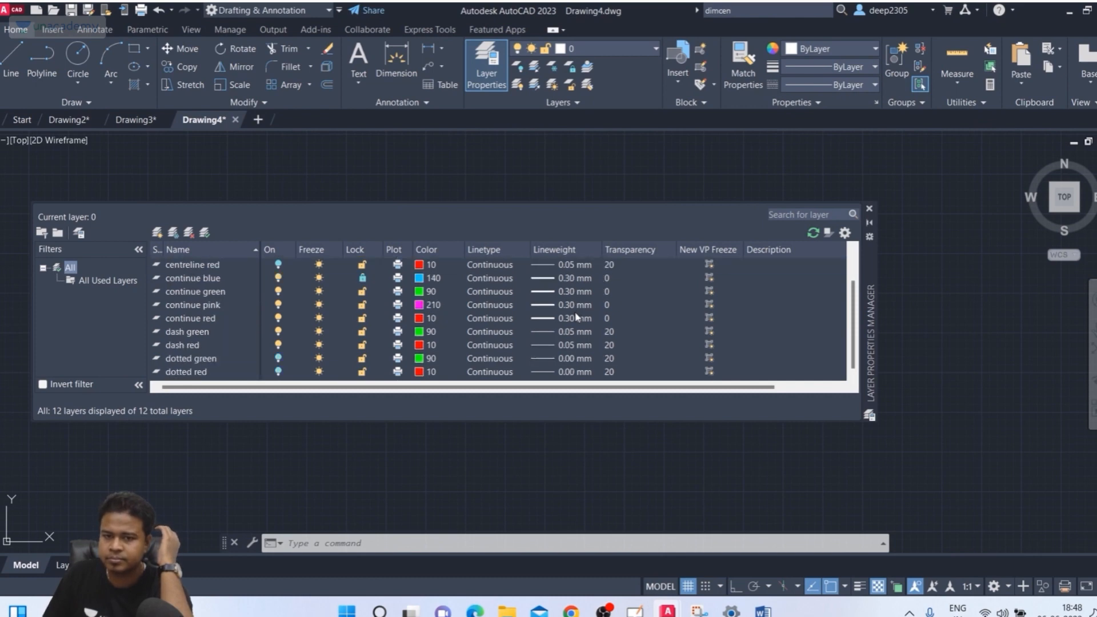
click(869, 209)
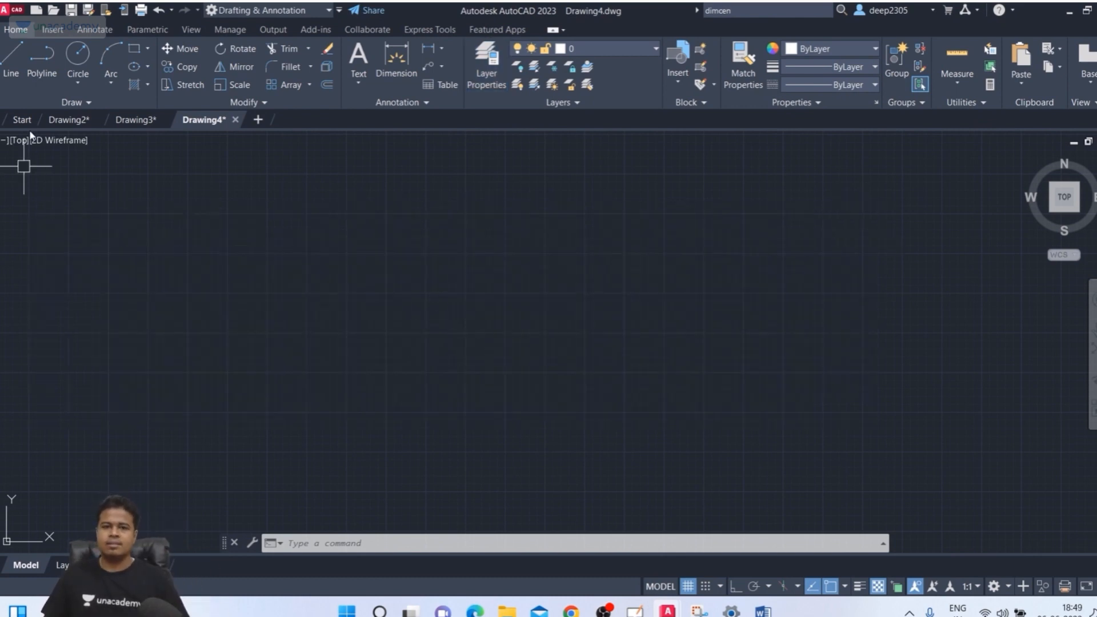
click(70, 119)
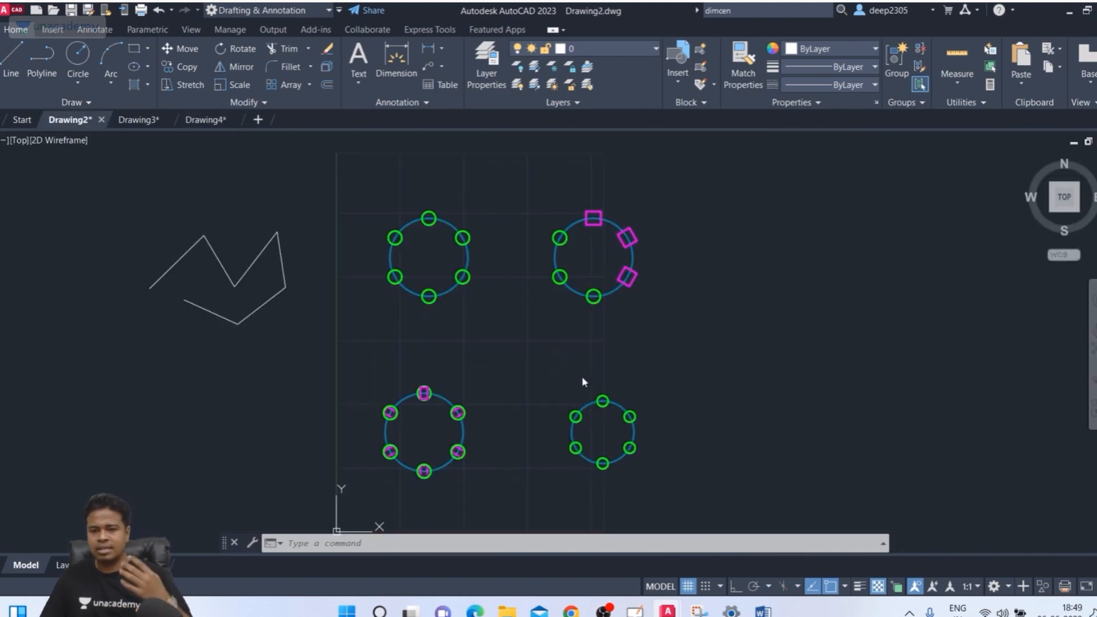